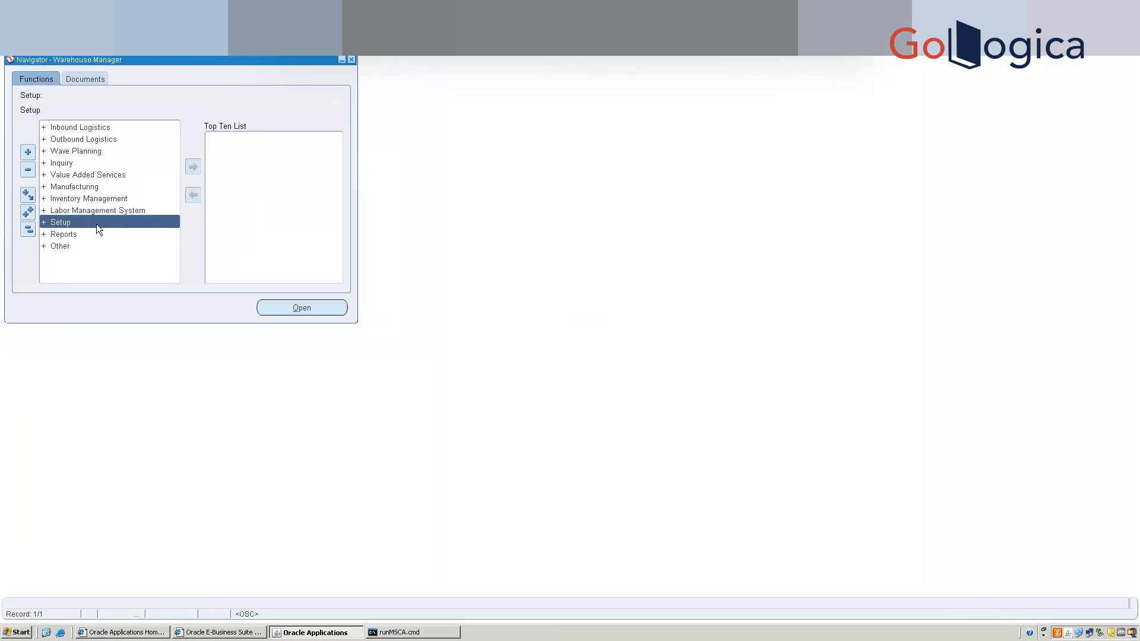
Expand Setup > Warehouse Configuration > Warehouses in the Warehouse Manager Navigator.
{"action": "double_click", "coordinate": [96, 224]}
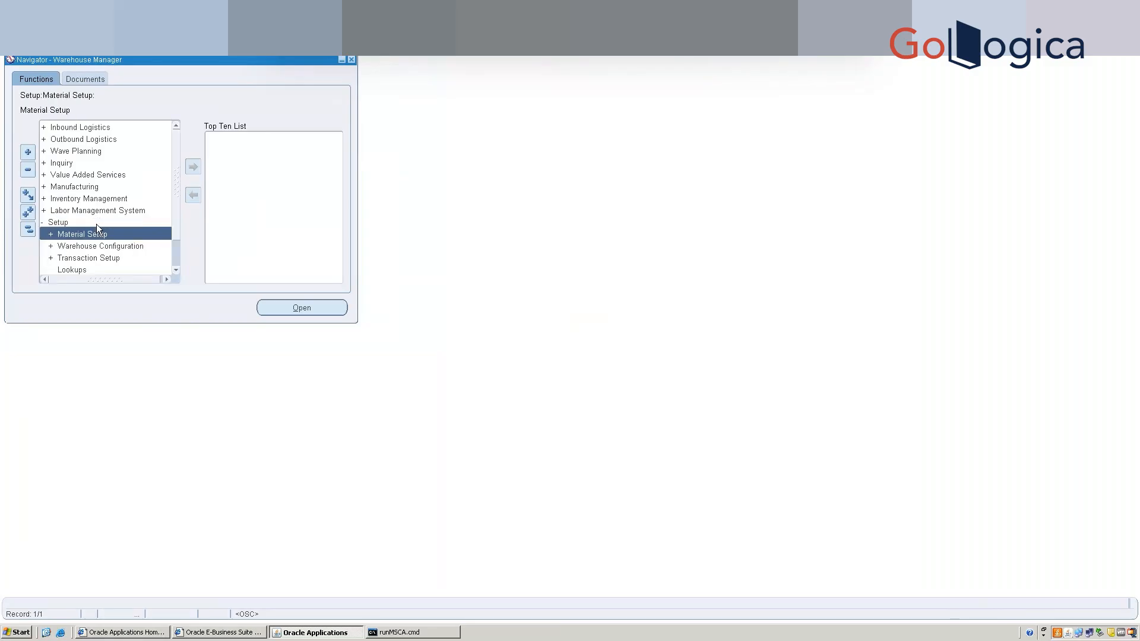
{"action": "key", "text": "Down"}
{"action": "key", "text": "Down"}
{"action": "key", "text": "Up"}
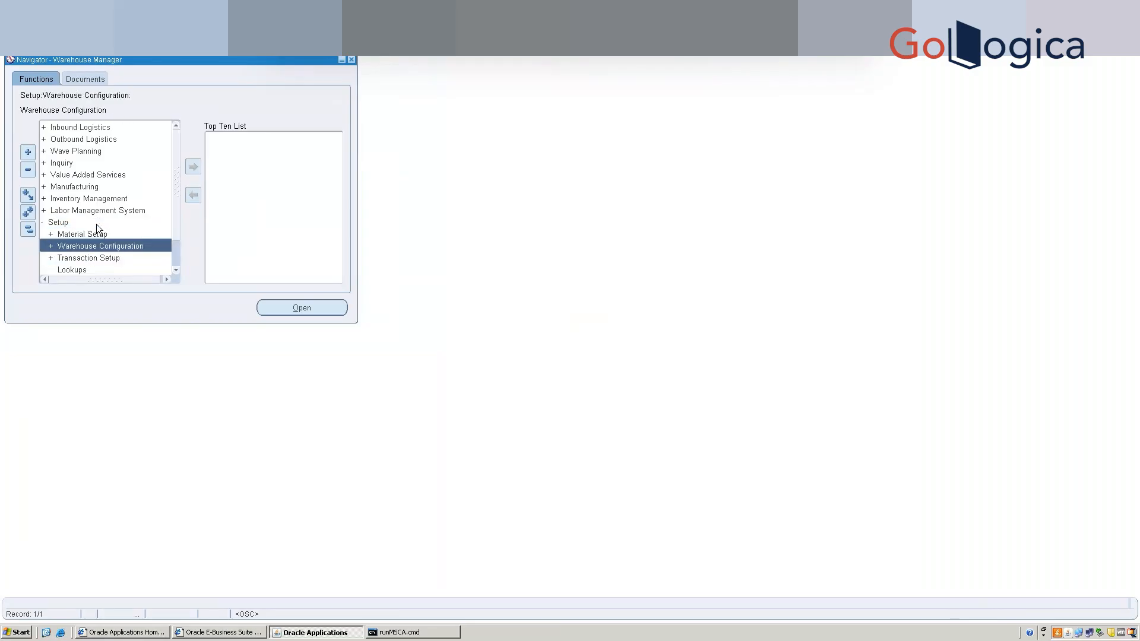
{"action": "key", "text": "Return"}
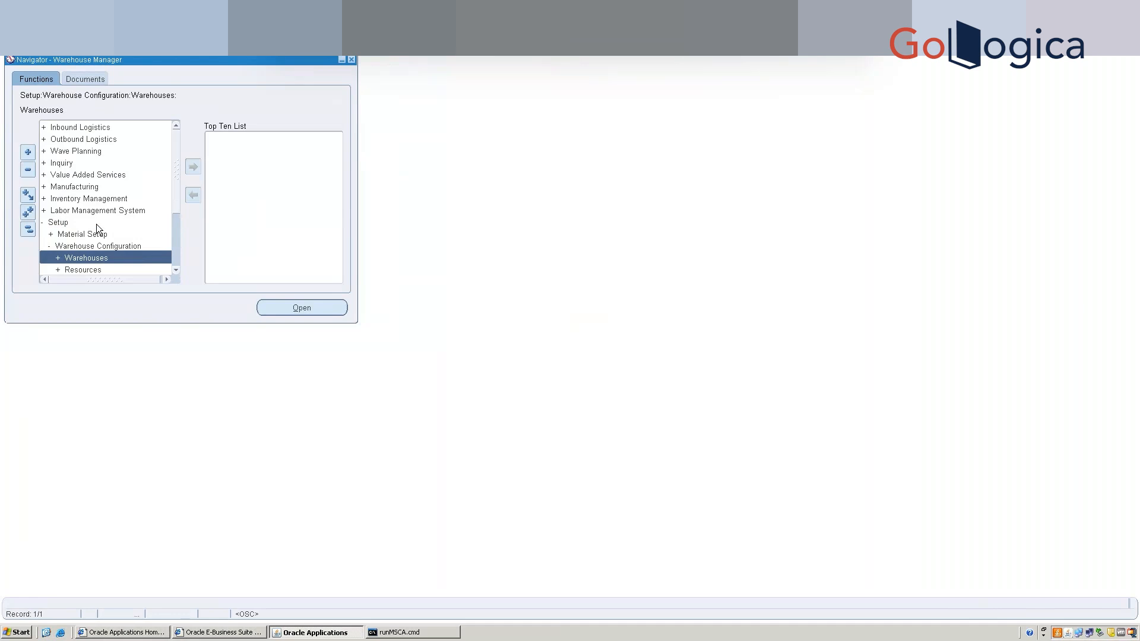
{"action": "key", "text": "Down"}
{"action": "key", "text": "Down"}
{"action": "key", "text": "Down"}
{"action": "key", "text": "Down"}
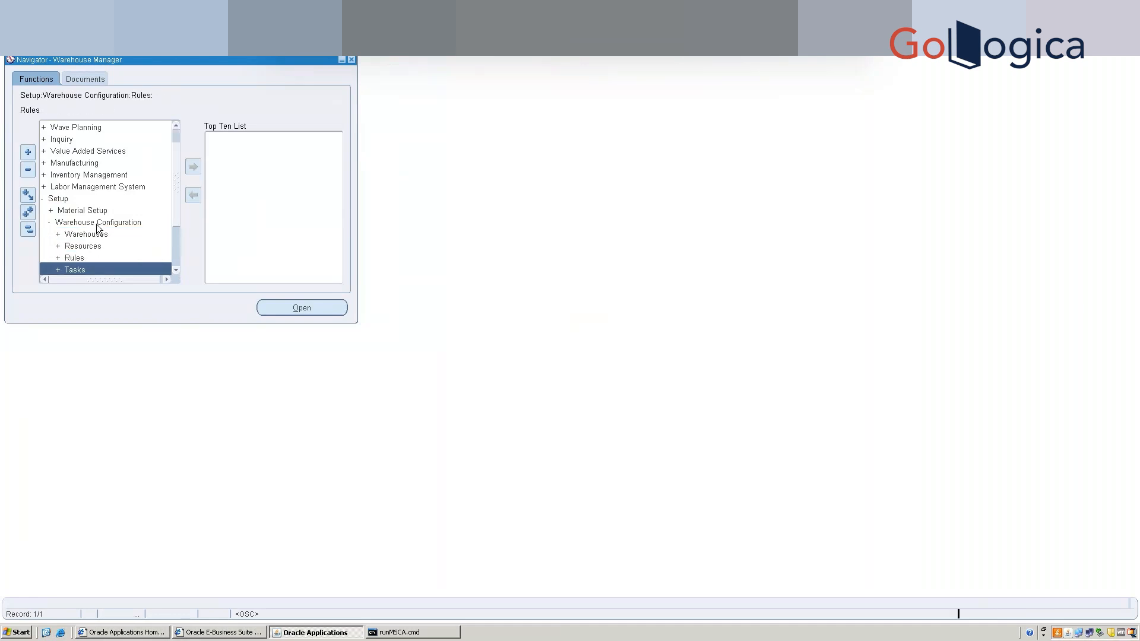
{"action": "key", "text": "Down"}
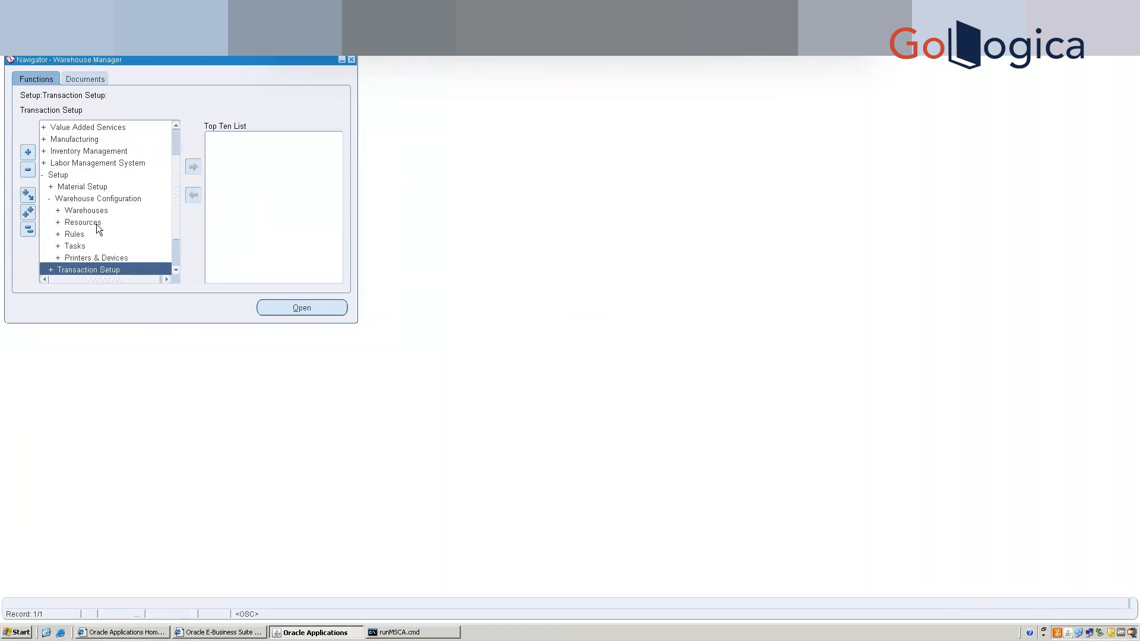
{"action": "key", "text": "Up"}
{"action": "key", "text": "Up"}
{"action": "key", "text": "Up"}
{"action": "key", "text": "Up"}
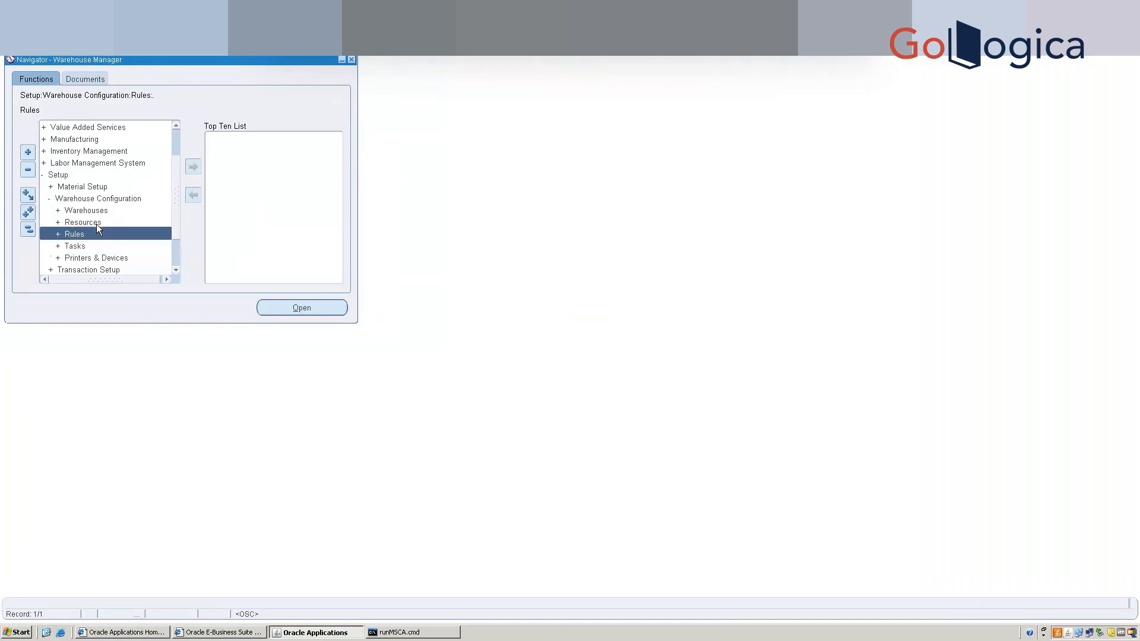
{"action": "key", "text": "Up"}
{"action": "key", "text": "Return"}
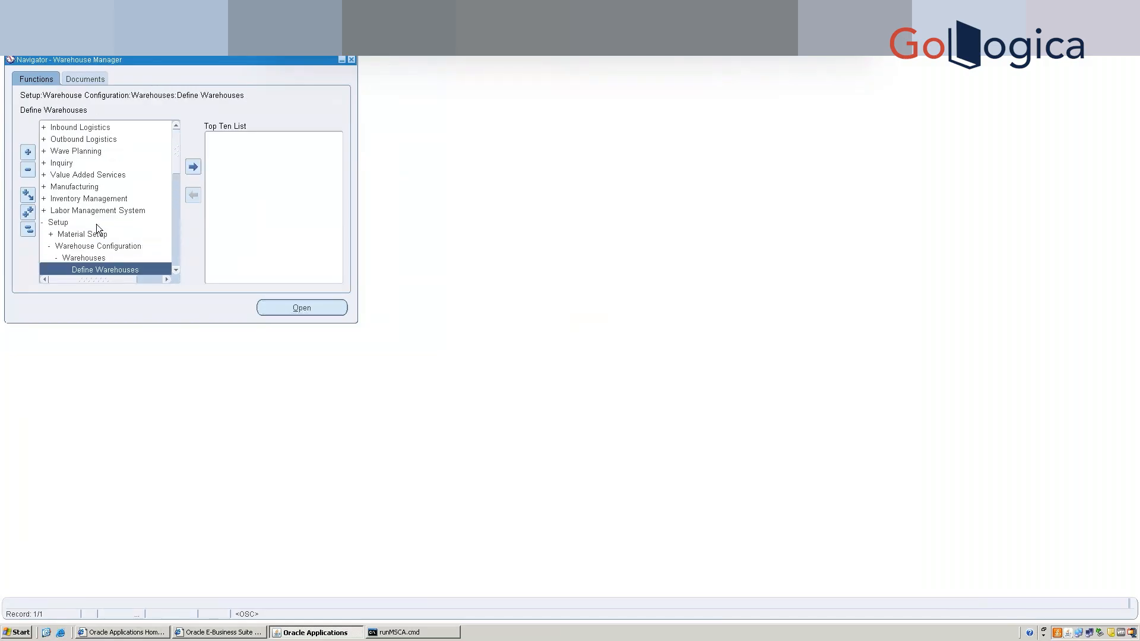
Highlight Warehouse Parameters under Warehouses and launch it.
{"action": "key", "text": "Down"}
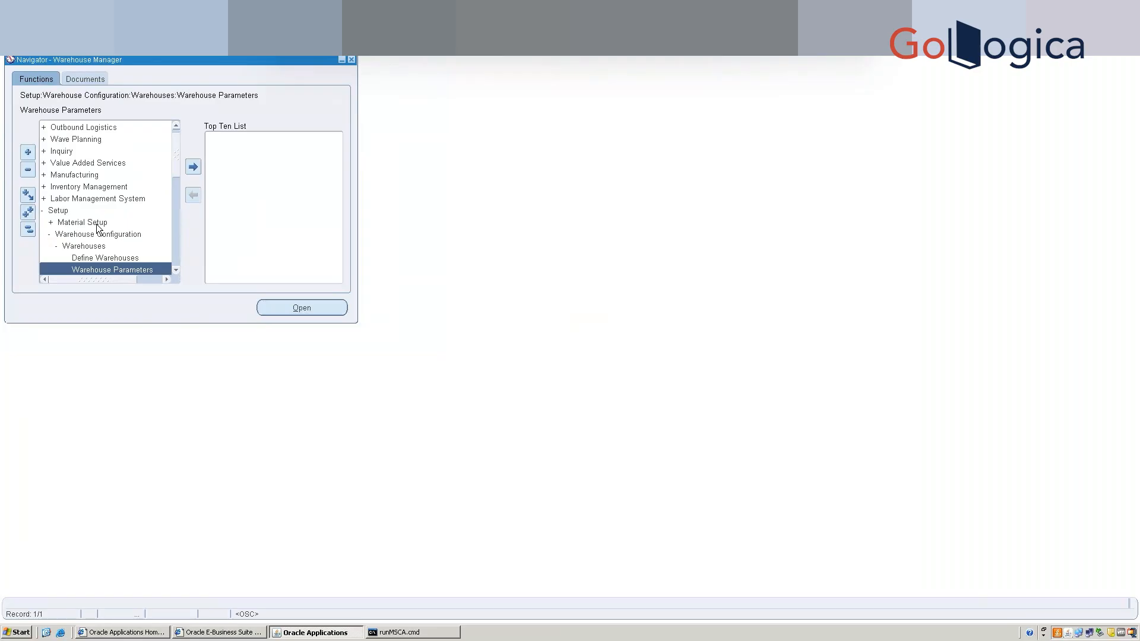
{"action": "key", "text": "Down"}
{"action": "key", "text": "Up"}
{"action": "key", "text": "Up"}
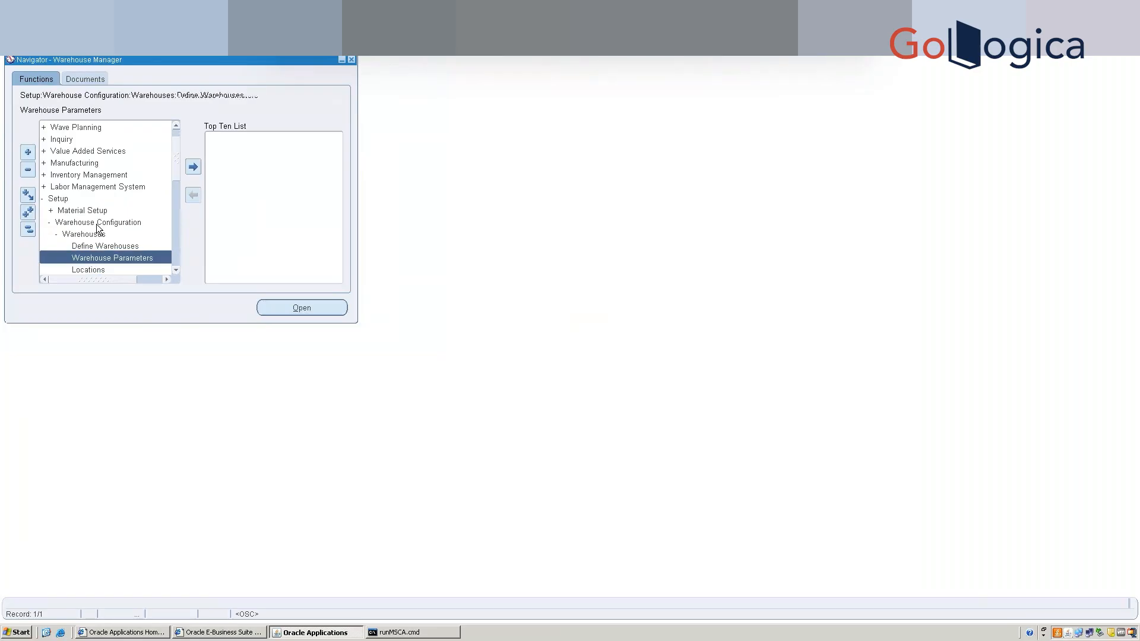
{"action": "key", "text": "Down"}
{"action": "key", "text": "Return"}
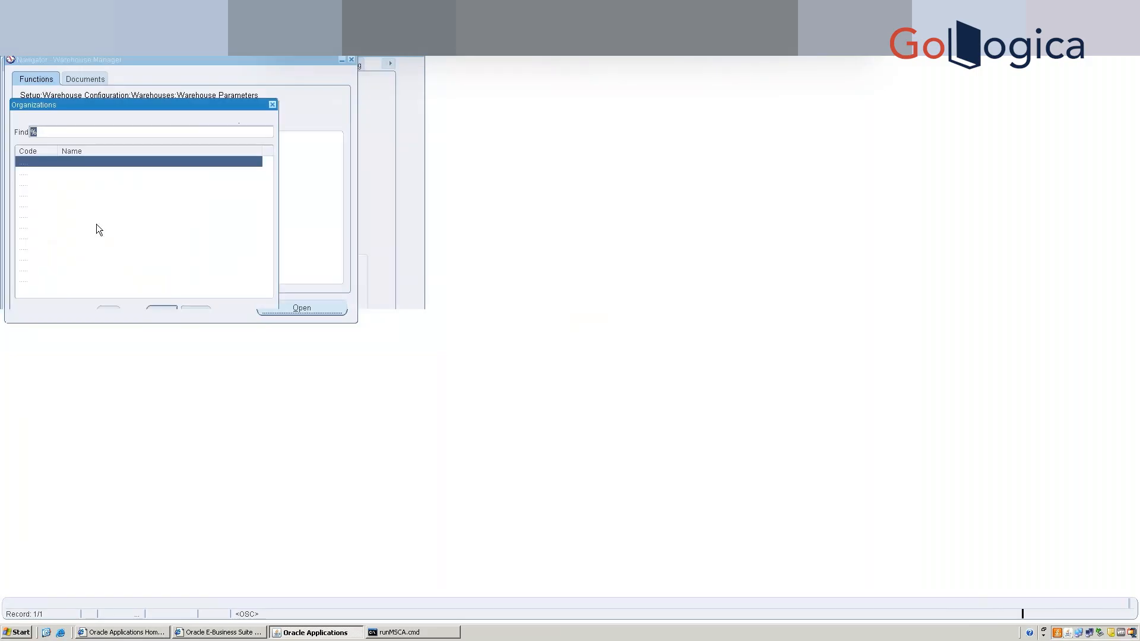
Choose organization W1 - Kansas City Distribution in the Organizations list.
{"action": "left_click", "coordinate": [109, 205]}
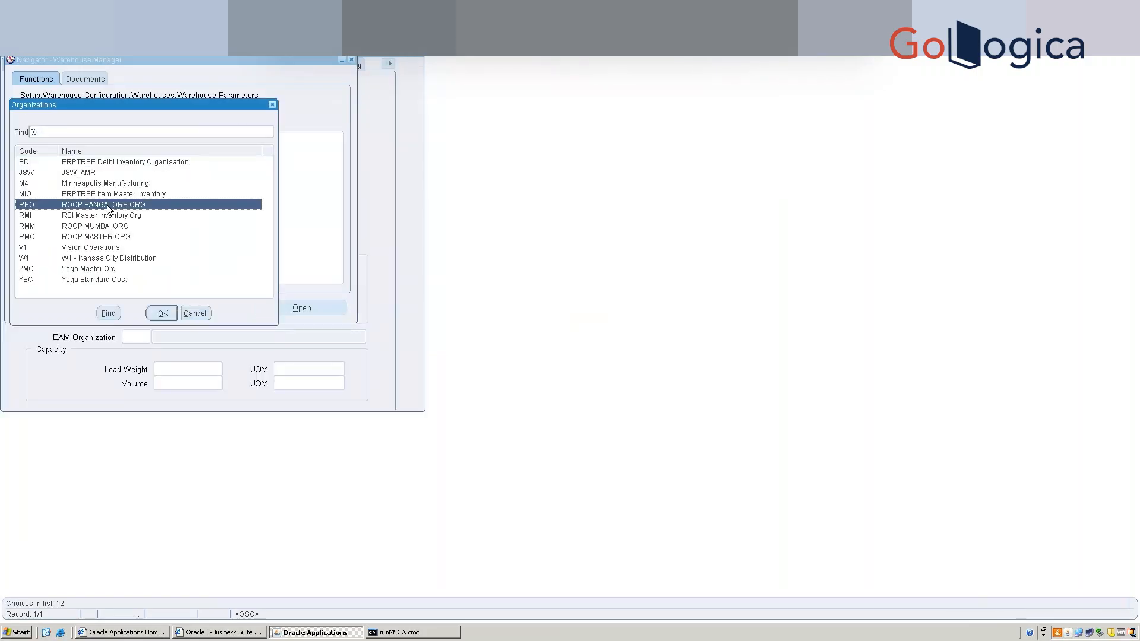
{"action": "key", "text": "Down"}
{"action": "key", "text": "Down"}
{"action": "key", "text": "Down"}
{"action": "key", "text": "Down"}
{"action": "key", "text": "Down"}
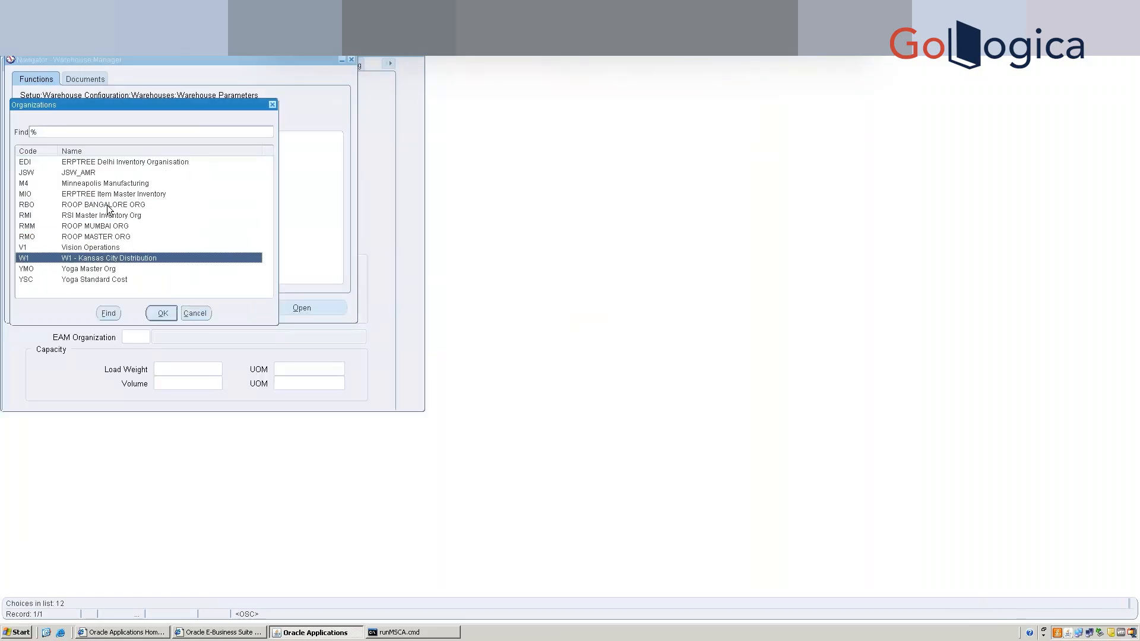
{"action": "key", "text": "Return"}
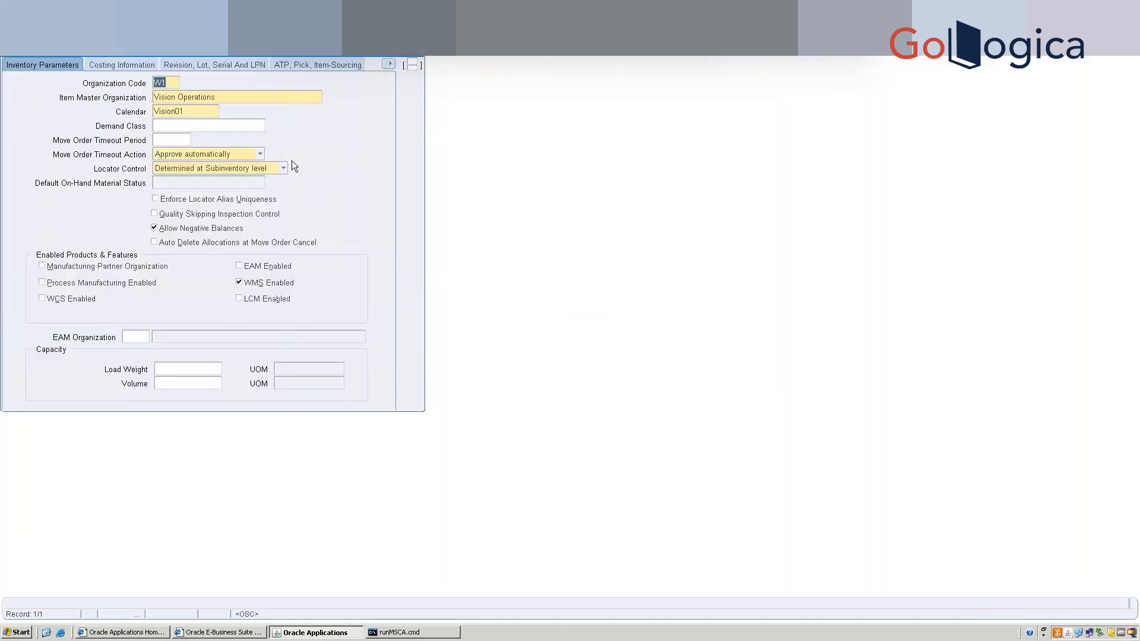
Display the W1 tab-page list, dismiss it, then display it again.
{"action": "left_click", "coordinate": [393, 65]}
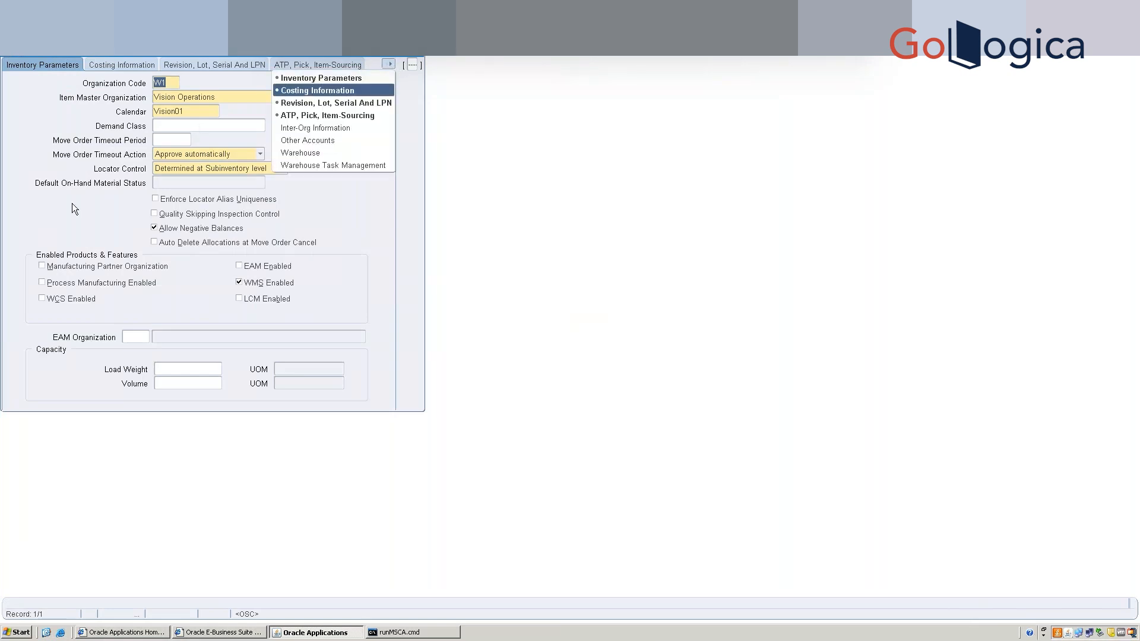
{"action": "left_click", "coordinate": [54, 203]}
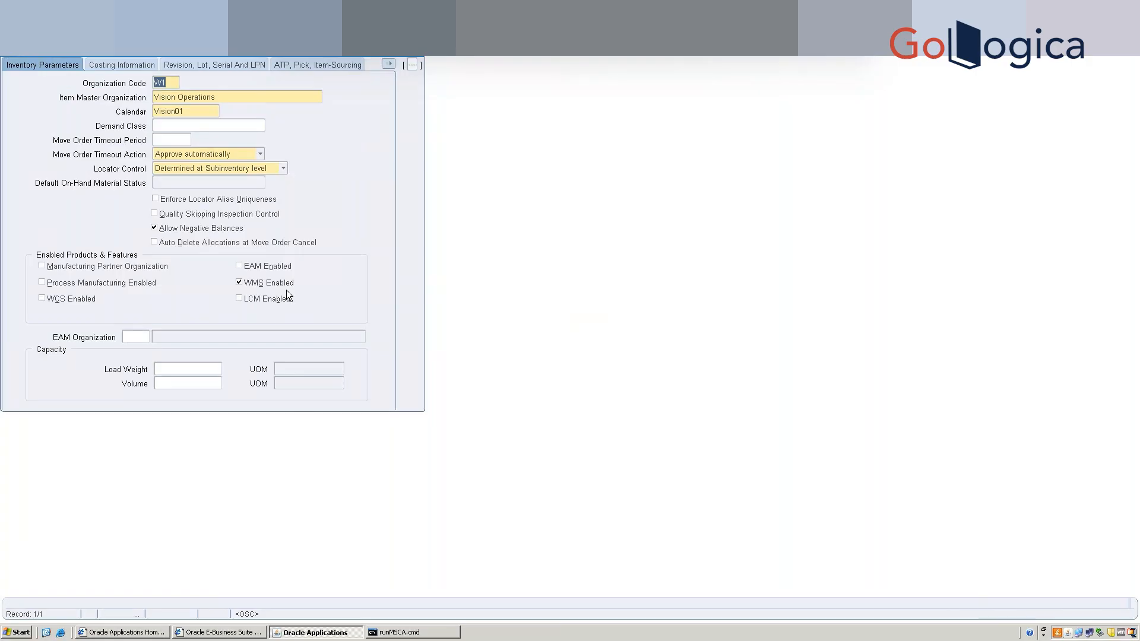
{"action": "left_click", "coordinate": [390, 64]}
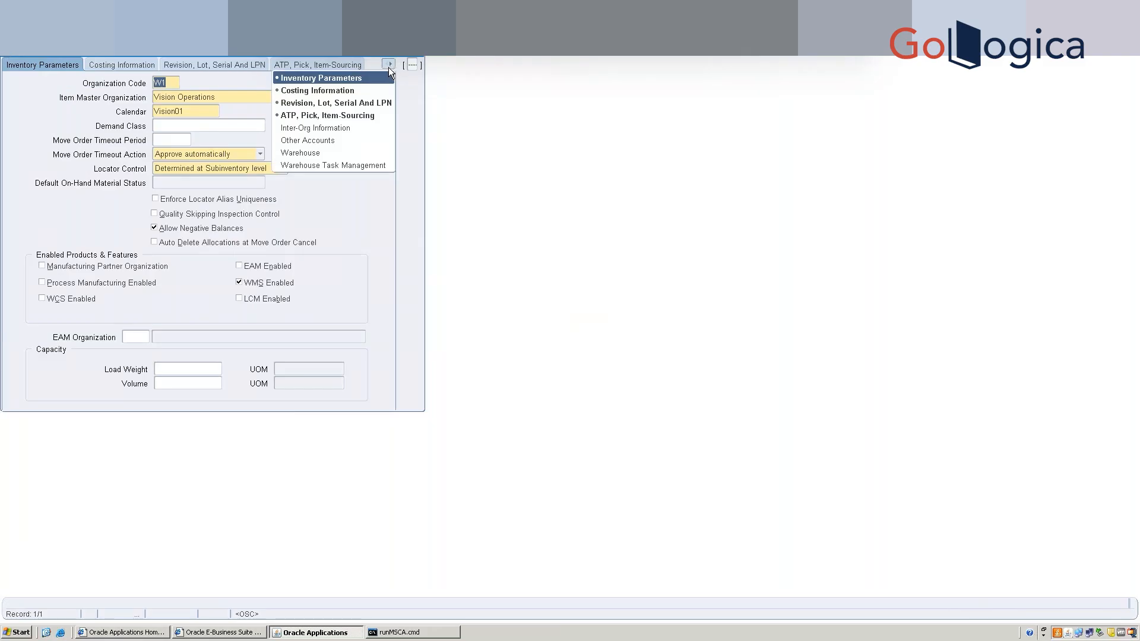
Switch to the Revision, Lot, Serial And LPN parameters page.
{"action": "left_click", "coordinate": [356, 105]}
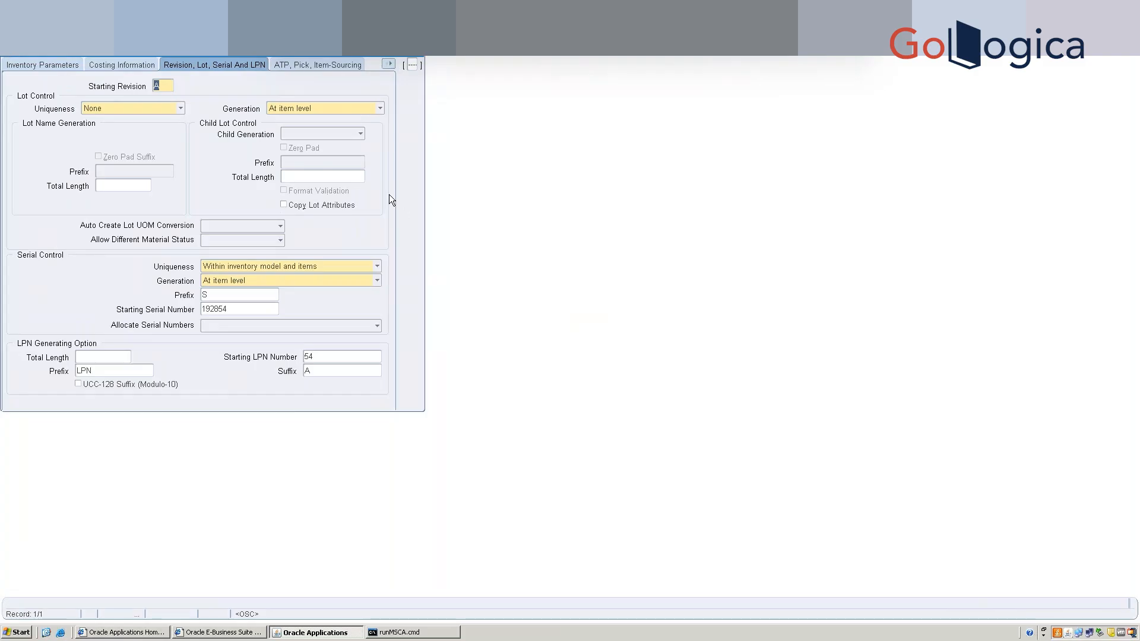
Switch to the Warehouse parameters page from the tab-page list.
{"action": "left_click", "coordinate": [388, 68]}
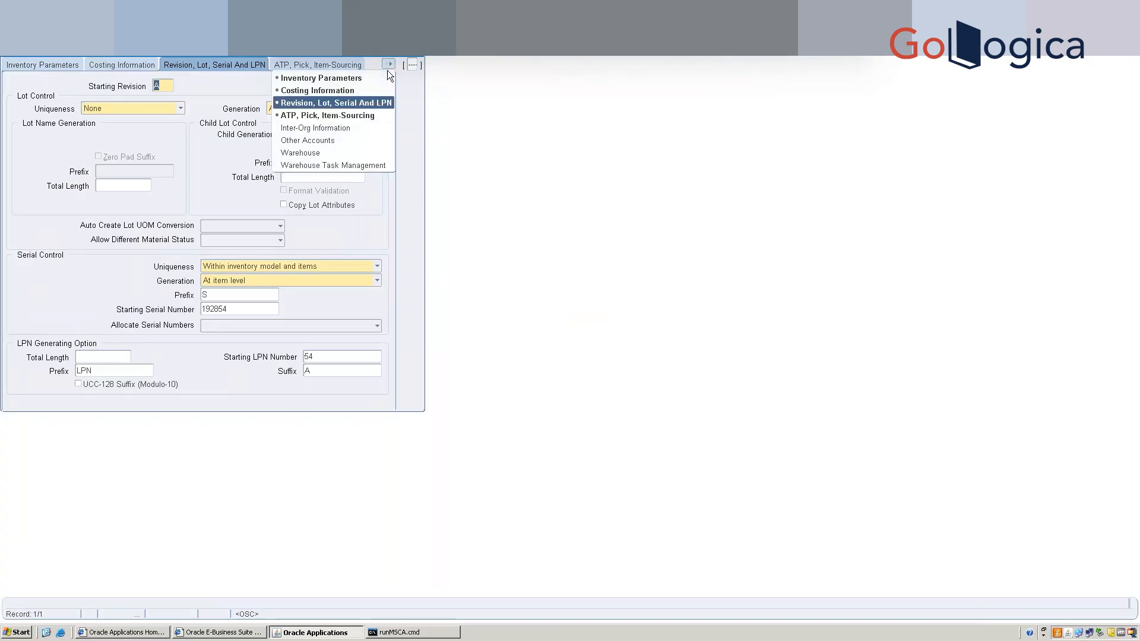
{"action": "left_click", "coordinate": [340, 156]}
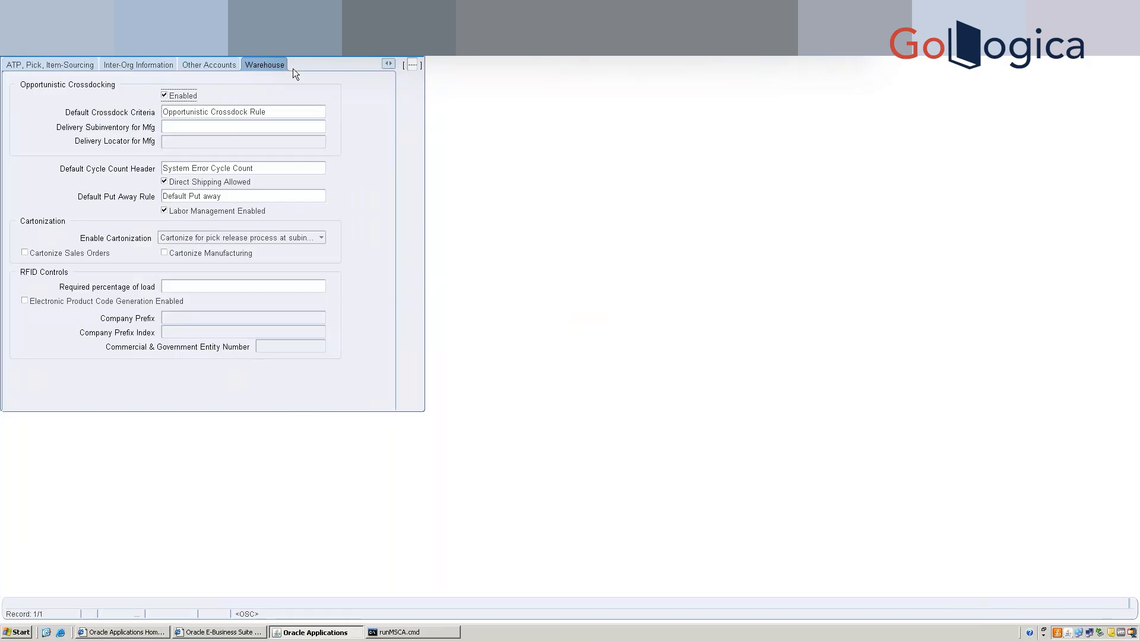
Switch to the Warehouse Task Management parameters page from the tab-page list.
{"action": "left_click", "coordinate": [388, 63]}
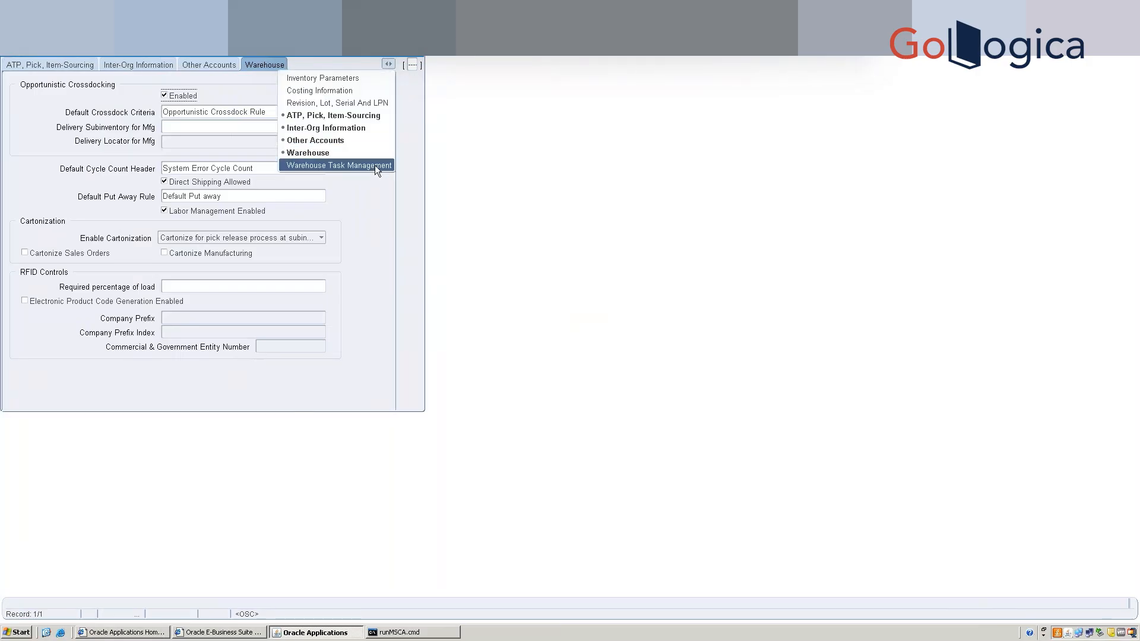
{"action": "left_click", "coordinate": [375, 165]}
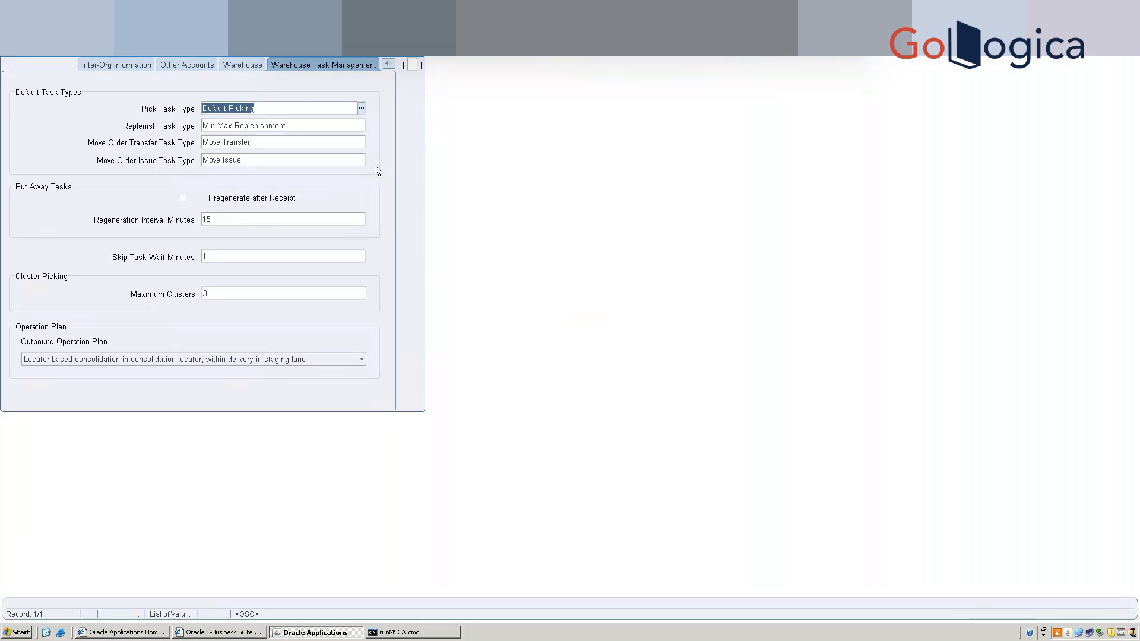
{"action": "left_click", "coordinate": [361, 112]}
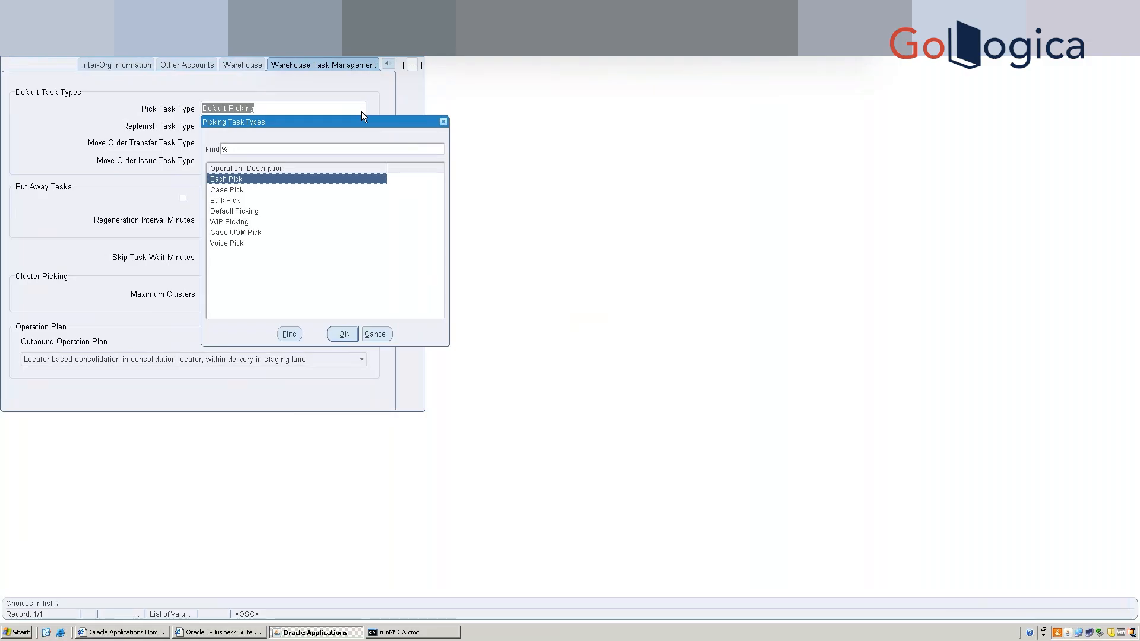
{"action": "left_click", "coordinate": [375, 334]}
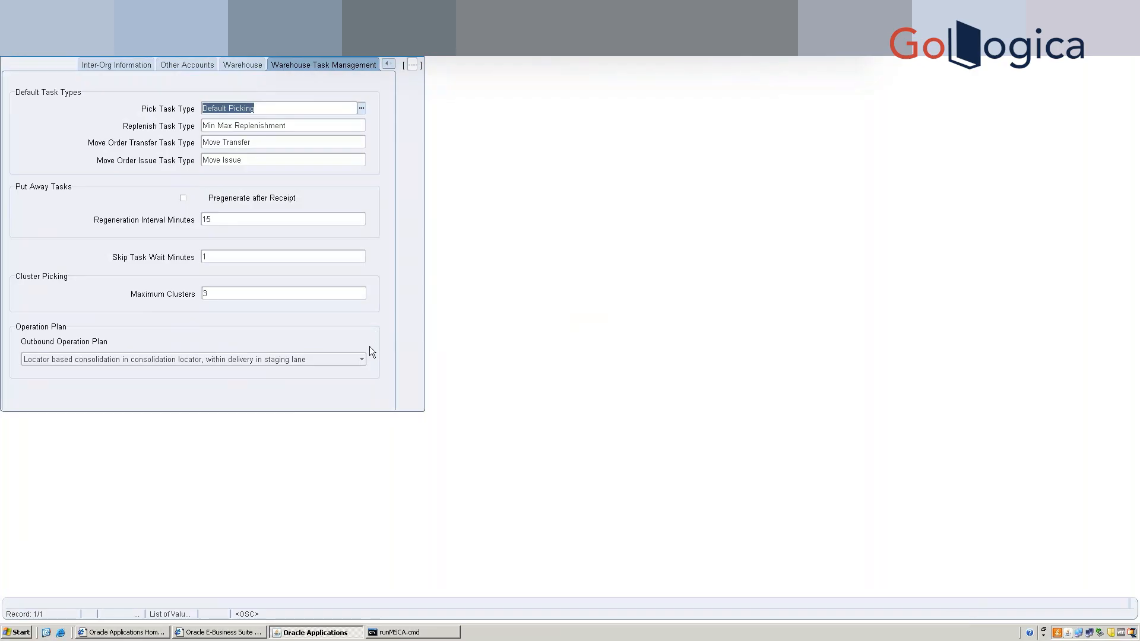
Choose '(Default) LPN based consolidation in staging lane within delivery' as outbound plan and accept the caution.
{"action": "left_click", "coordinate": [361, 359]}
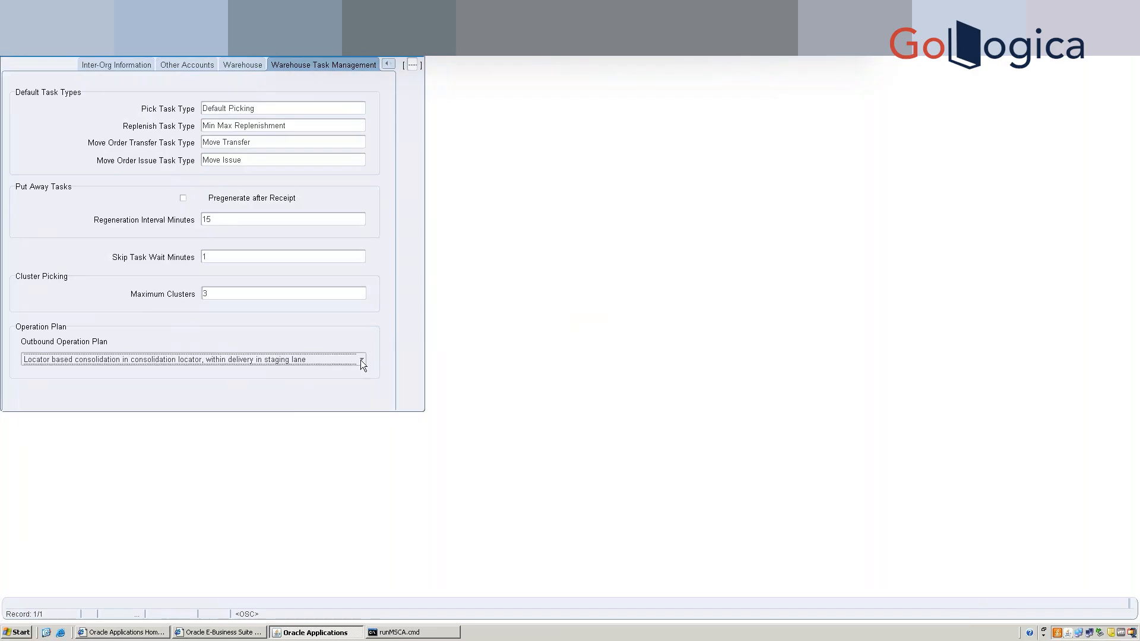
{"action": "left_click", "coordinate": [362, 361]}
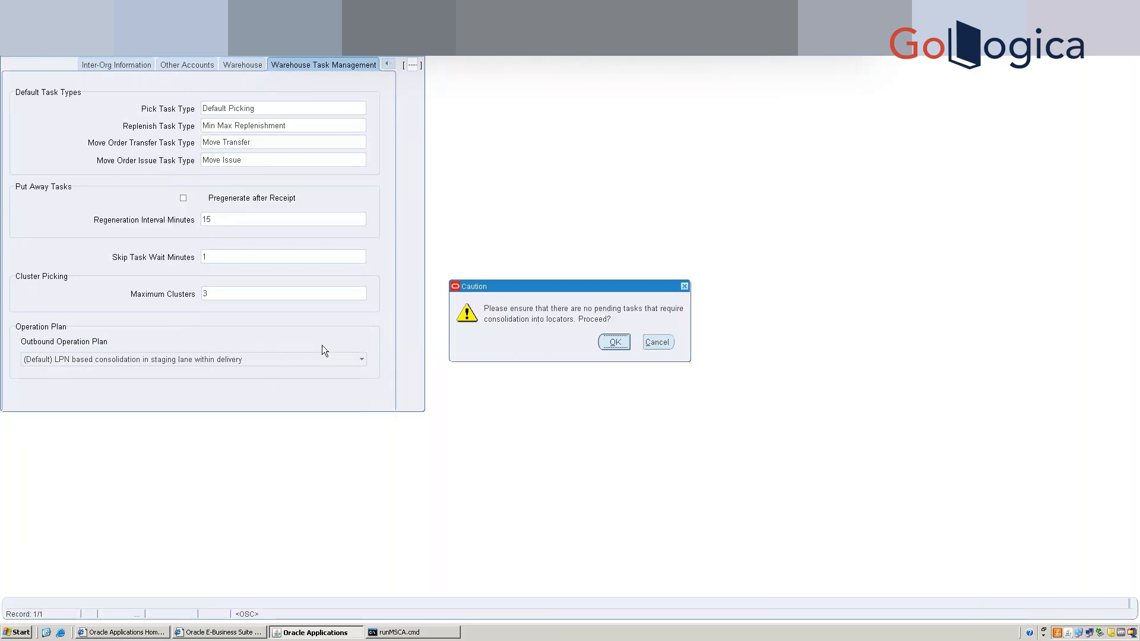
{"action": "left_click", "coordinate": [615, 343]}
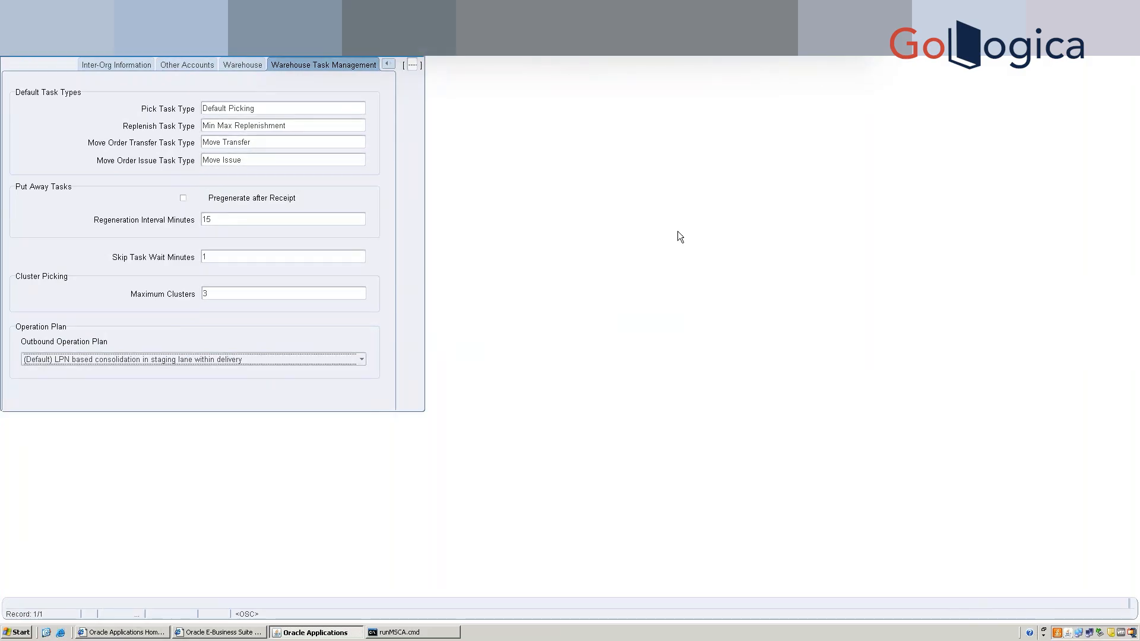
Save the W1 warehouse parameters, then review the Outbound Operation Plan choices.
{"action": "key", "text": "ctrl+s"}
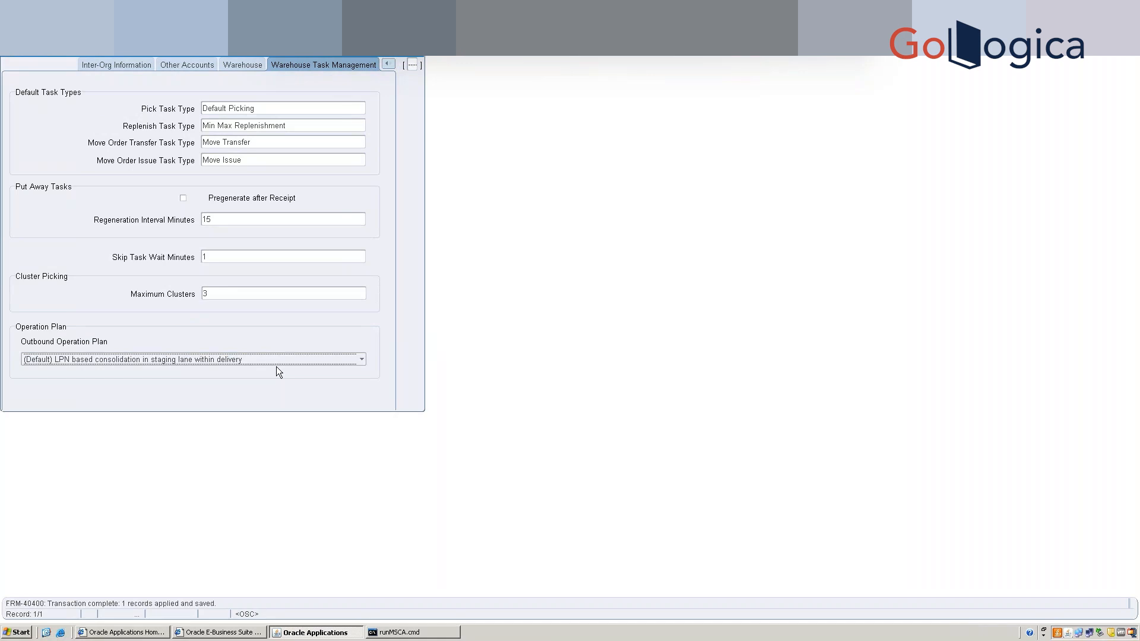
{"action": "left_click", "coordinate": [331, 361]}
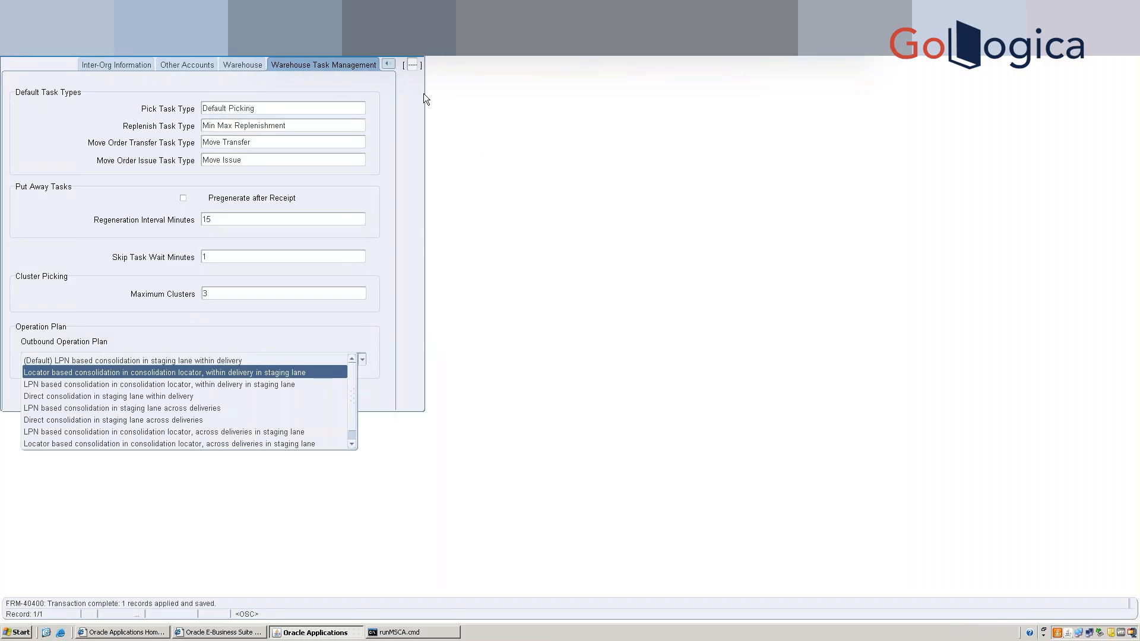
Close the parameters form and open Stock Locators from the Navigator.
{"action": "left_click", "coordinate": [404, 58]}
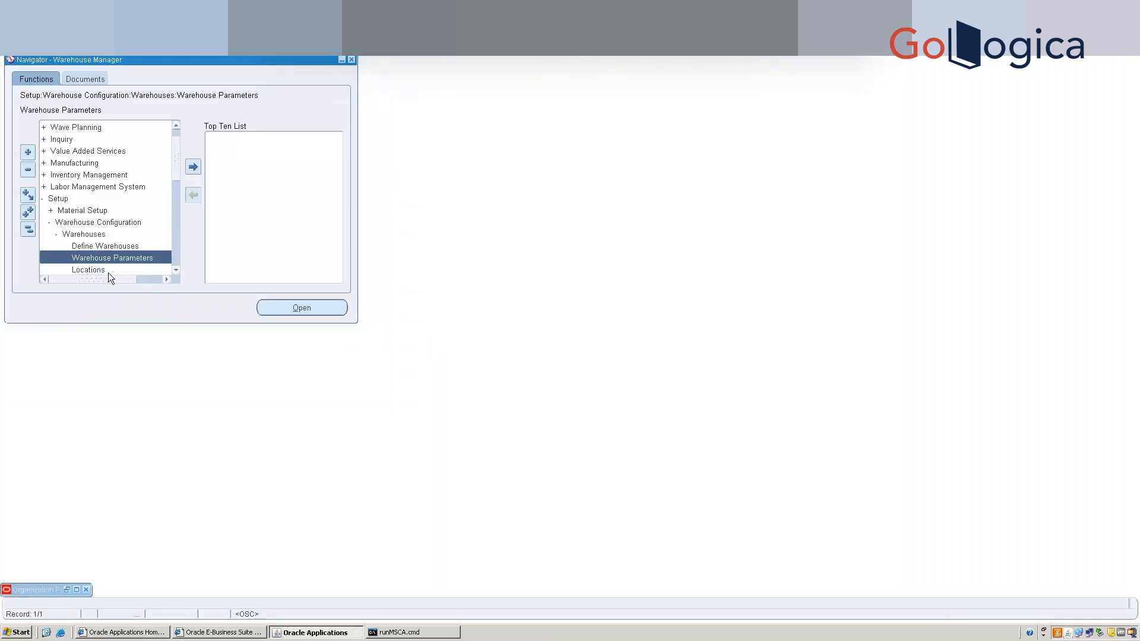
{"action": "left_click", "coordinate": [177, 270]}
{"action": "left_click", "coordinate": [177, 270]}
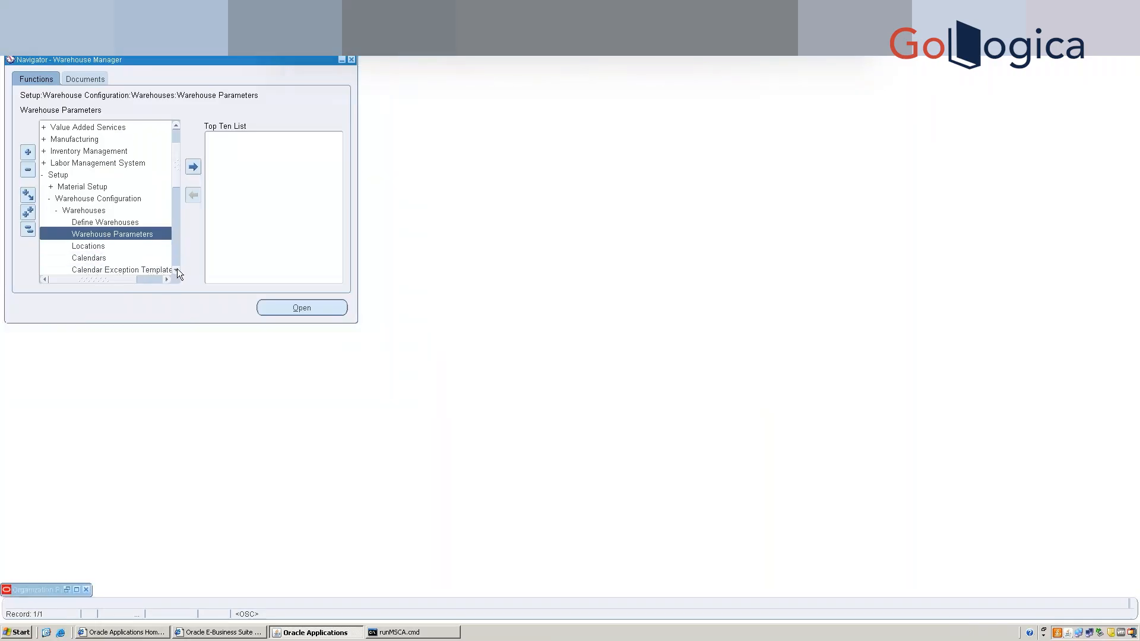
{"action": "left_click", "coordinate": [177, 270]}
{"action": "left_click", "coordinate": [177, 270]}
{"action": "left_click", "coordinate": [177, 270]}
{"action": "left_click", "coordinate": [177, 271]}
{"action": "left_click", "coordinate": [109, 246]}
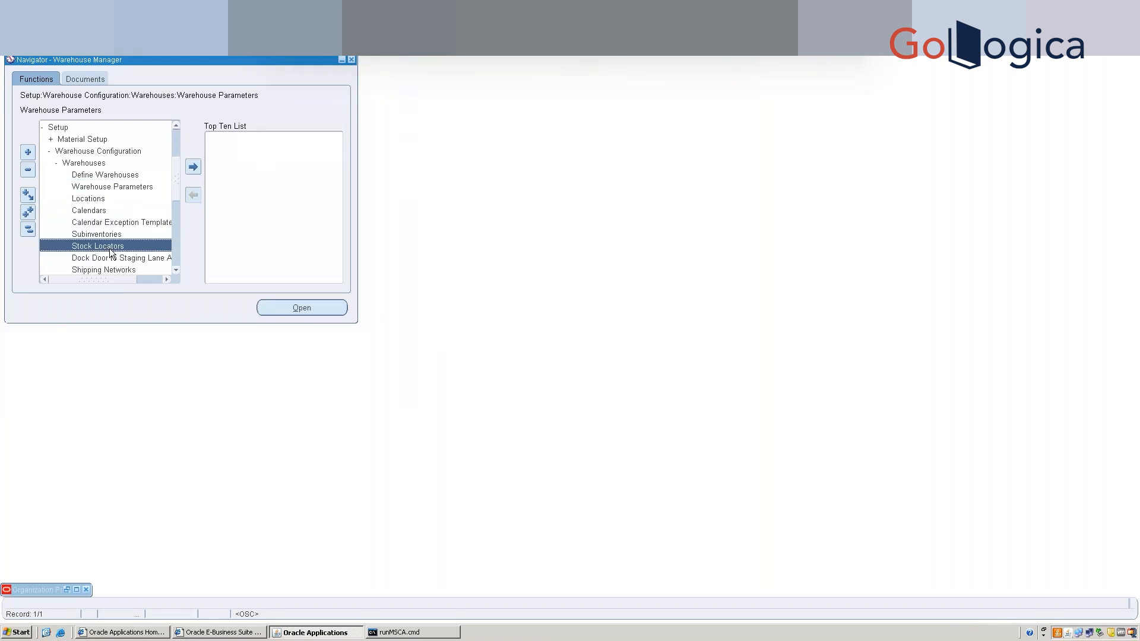
{"action": "double_click", "coordinate": [109, 248]}
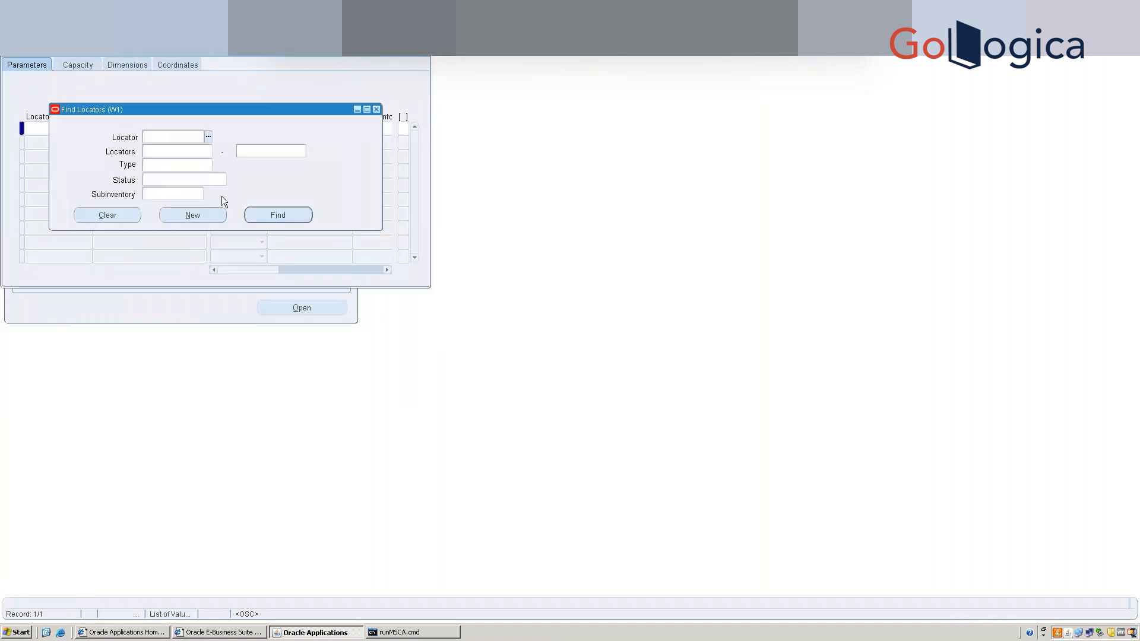
Inspect the locator Type values in Find Locators, leaving the criteria blank.
{"action": "left_click", "coordinate": [168, 166]}
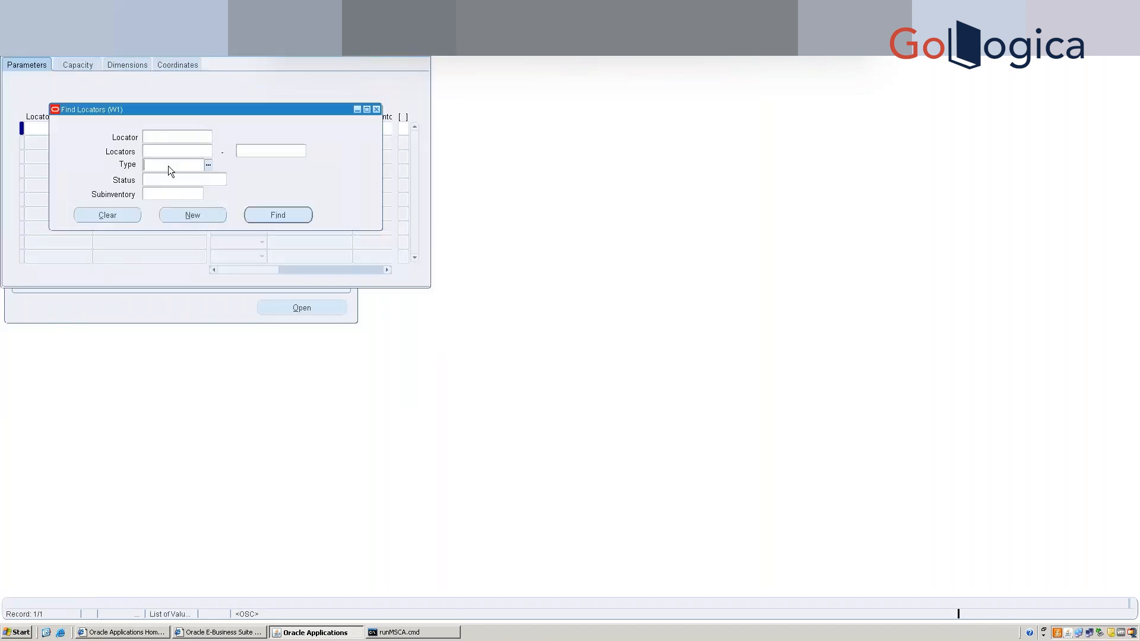
{"action": "left_click", "coordinate": [208, 165]}
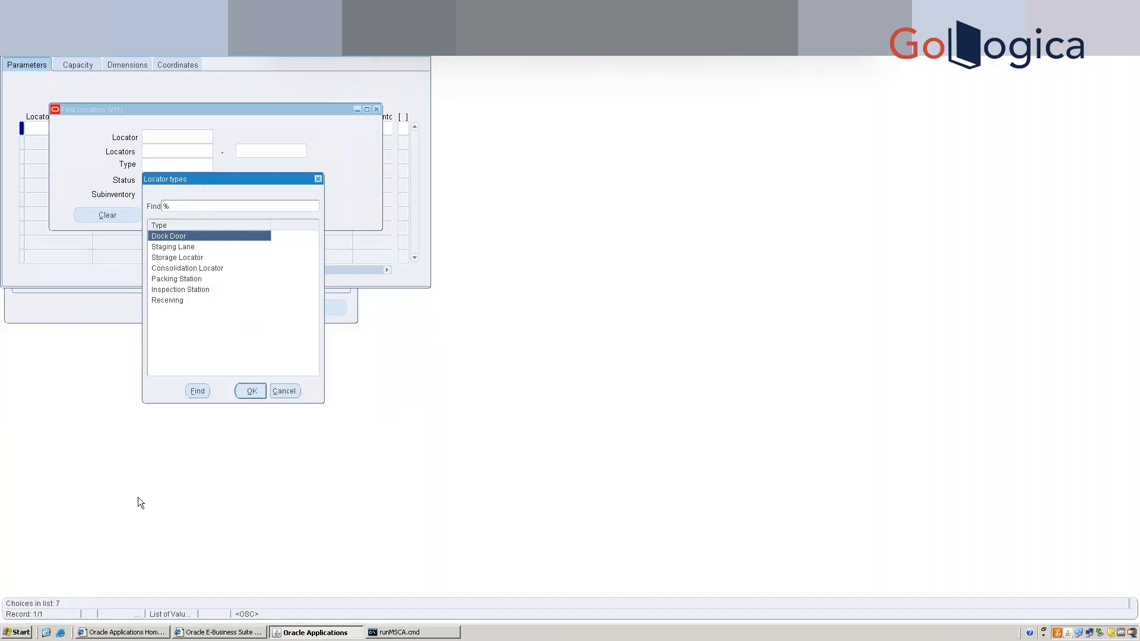
{"action": "left_click", "coordinate": [287, 390]}
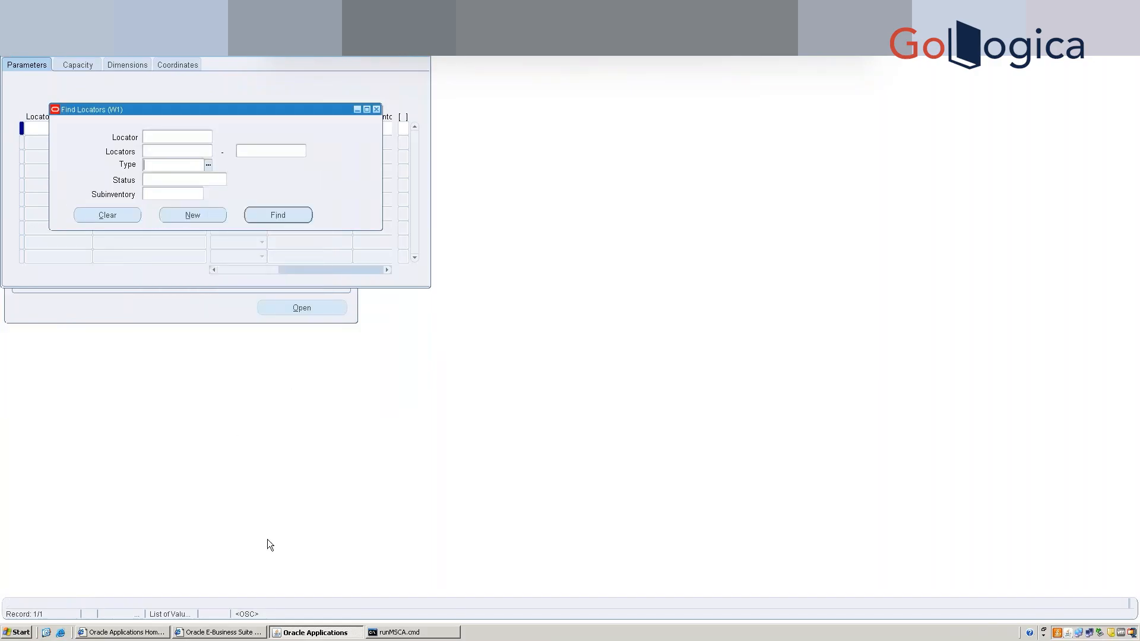
{"action": "left_click", "coordinate": [123, 23]}
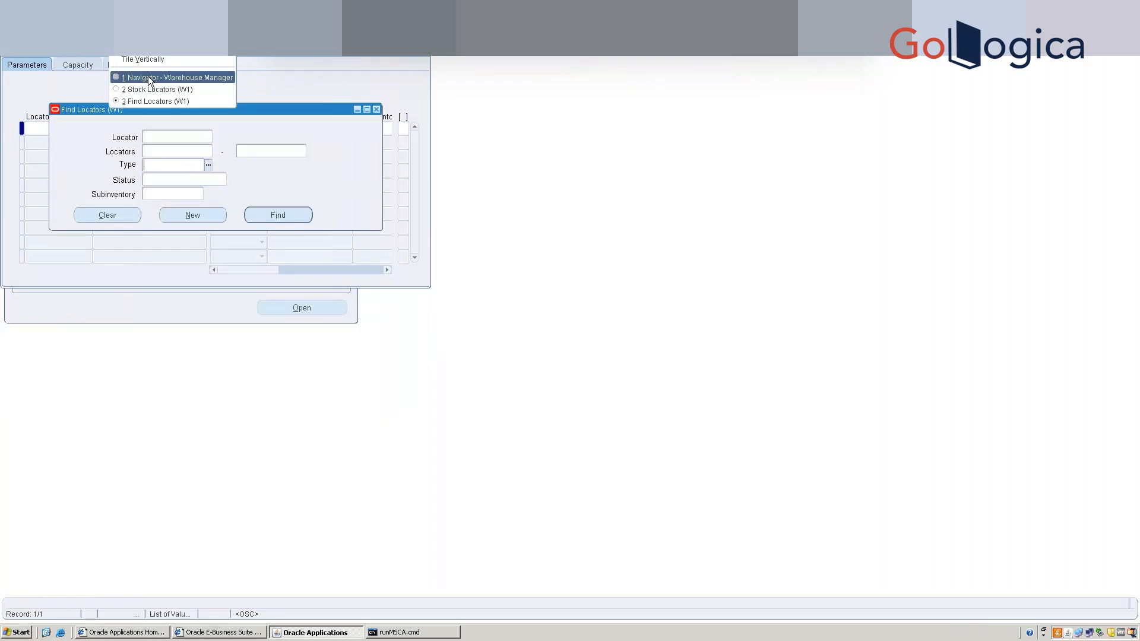
Return to the Navigator, close other forms, and reopen Warehouse Parameters for W1.
{"action": "left_click", "coordinate": [149, 80]}
{"action": "left_click", "coordinate": [124, 23]}
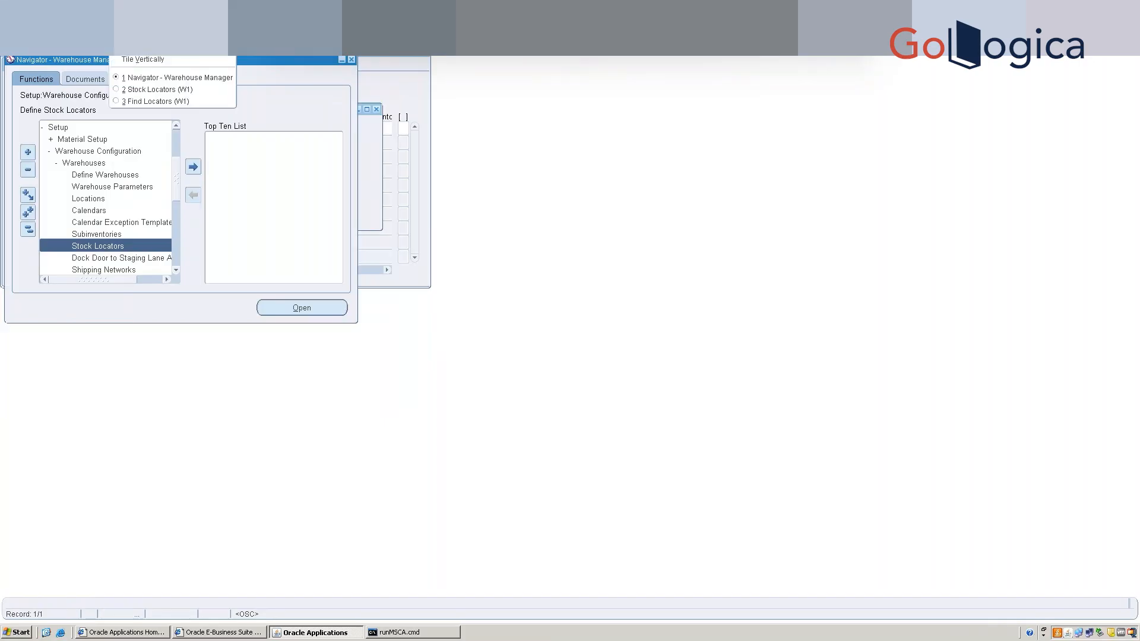
{"action": "mouse_move", "coordinate": [97, 22]}
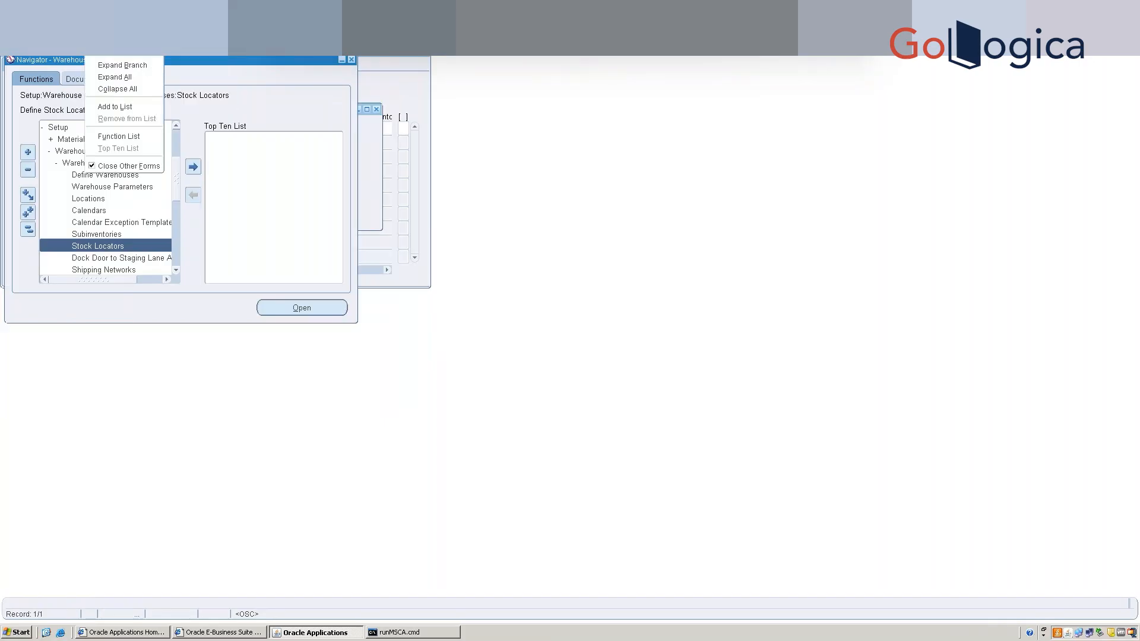
{"action": "left_click", "coordinate": [100, 167]}
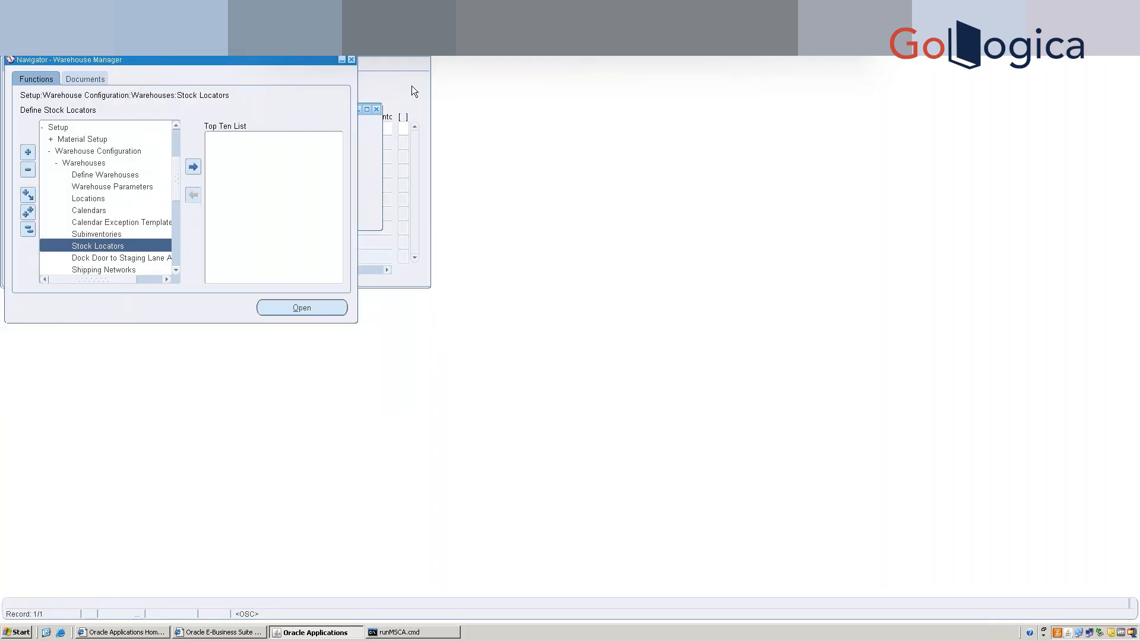
{"action": "double_click", "coordinate": [115, 188]}
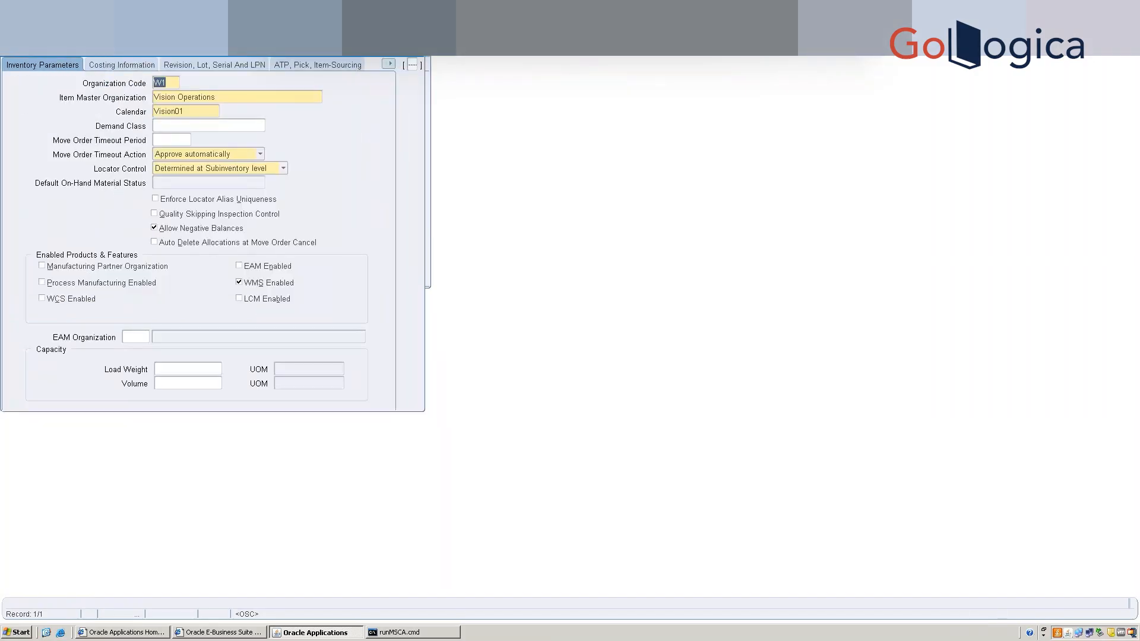
{"action": "key", "text": "alt+w"}
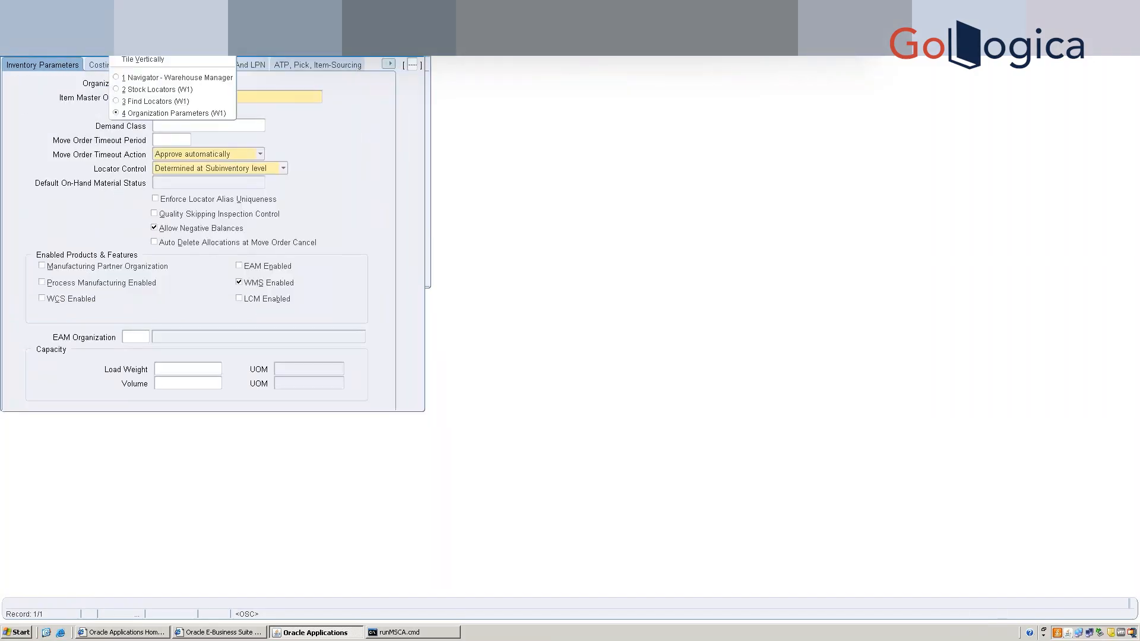
Switch to W1's Warehouse Task Management settings and view the Outbound Operation Plan options.
{"action": "left_click", "coordinate": [333, 170]}
{"action": "left_click", "coordinate": [389, 65]}
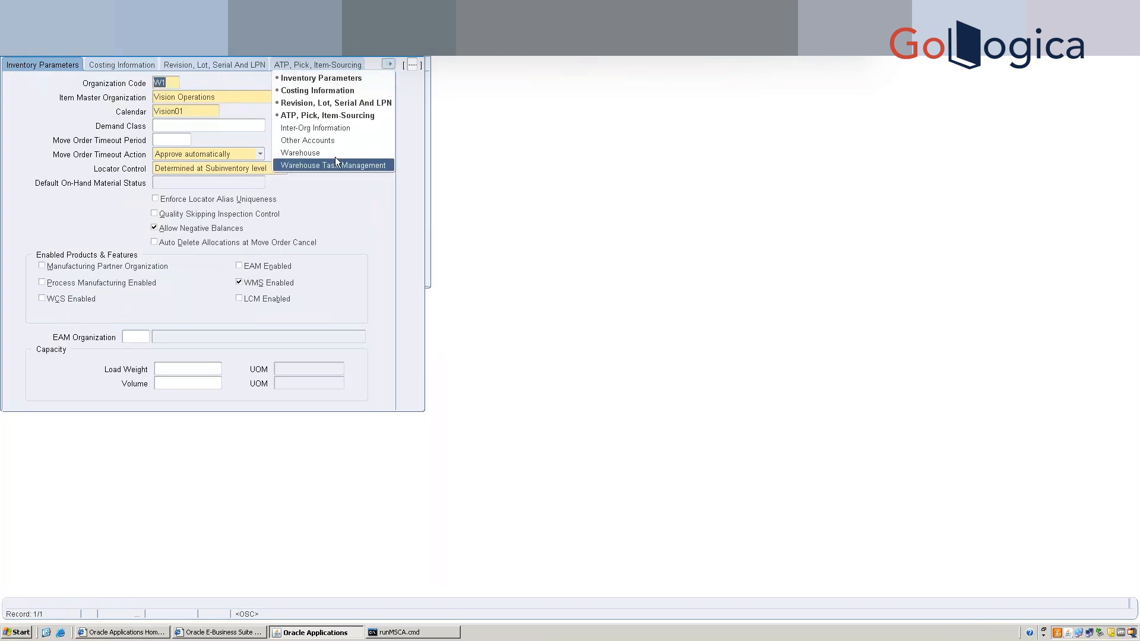
{"action": "left_click", "coordinate": [335, 165]}
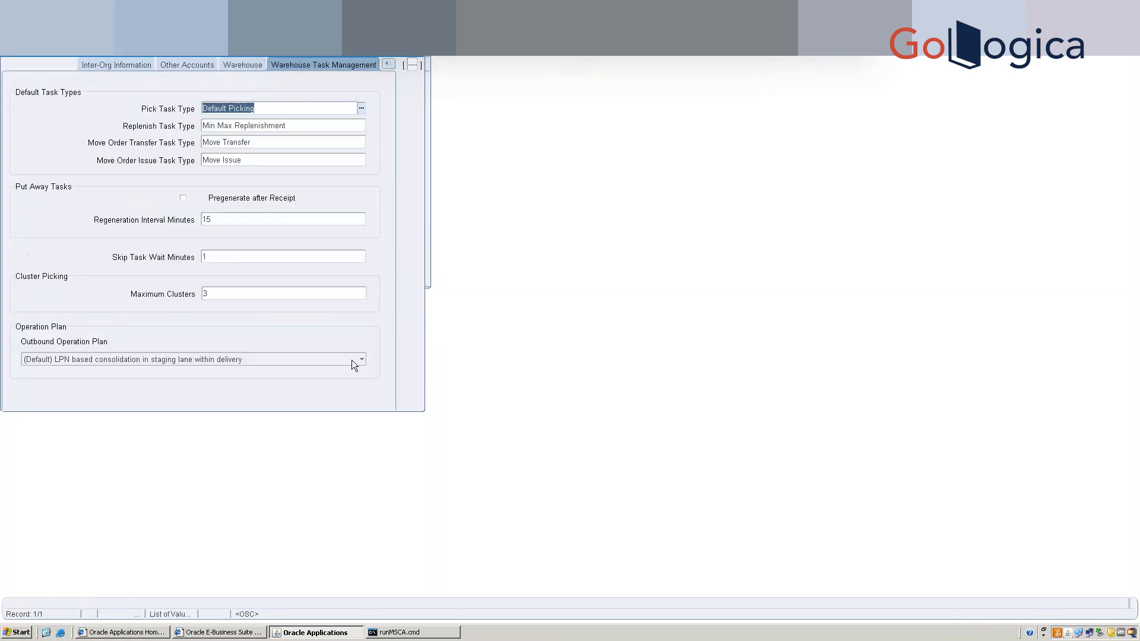
{"action": "left_click", "coordinate": [352, 359]}
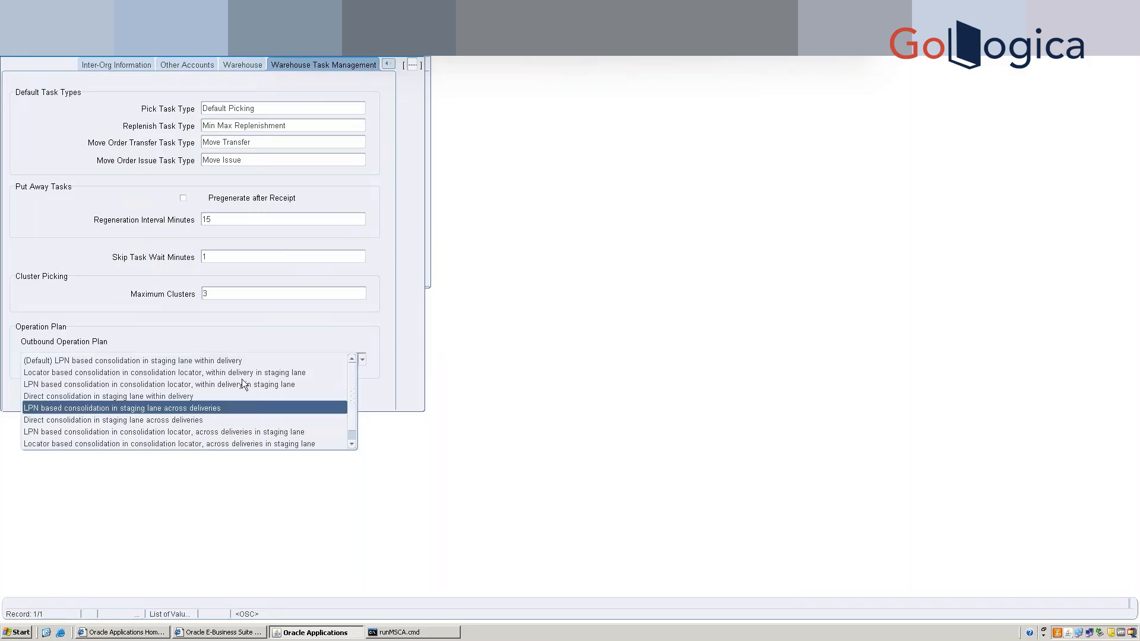
Keep the LPN consolidation plan, save the organization parameters, and close the parameter and locator forms.
{"action": "left_click", "coordinate": [242, 360]}
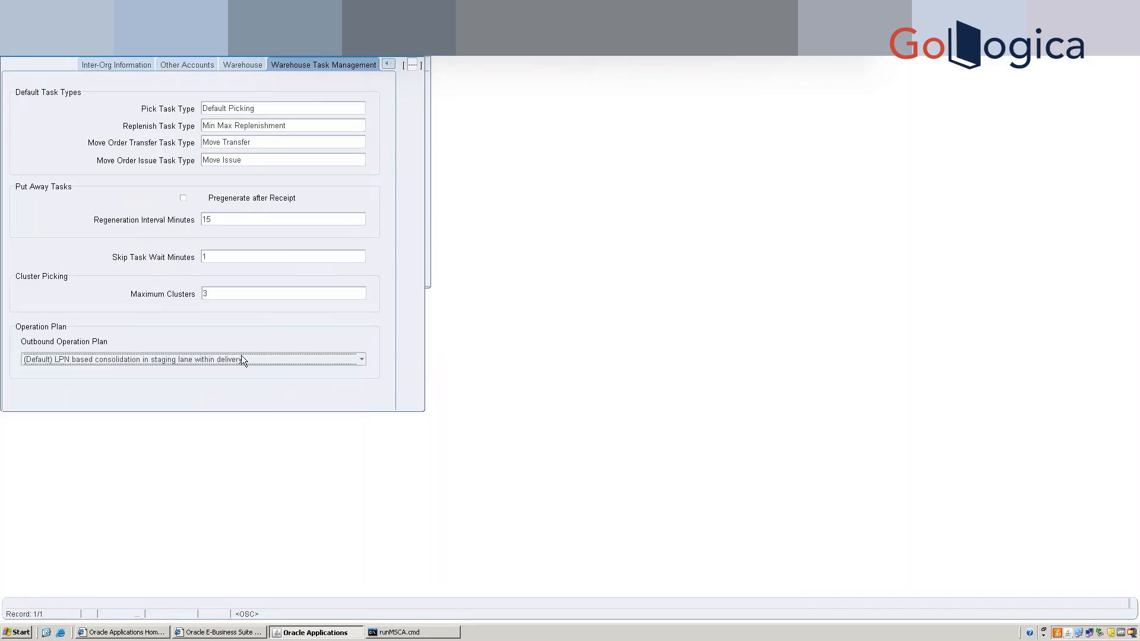
{"action": "key", "text": "ctrl+s"}
{"action": "left_click", "coordinate": [422, 58]}
{"action": "left_click", "coordinate": [413, 89]}
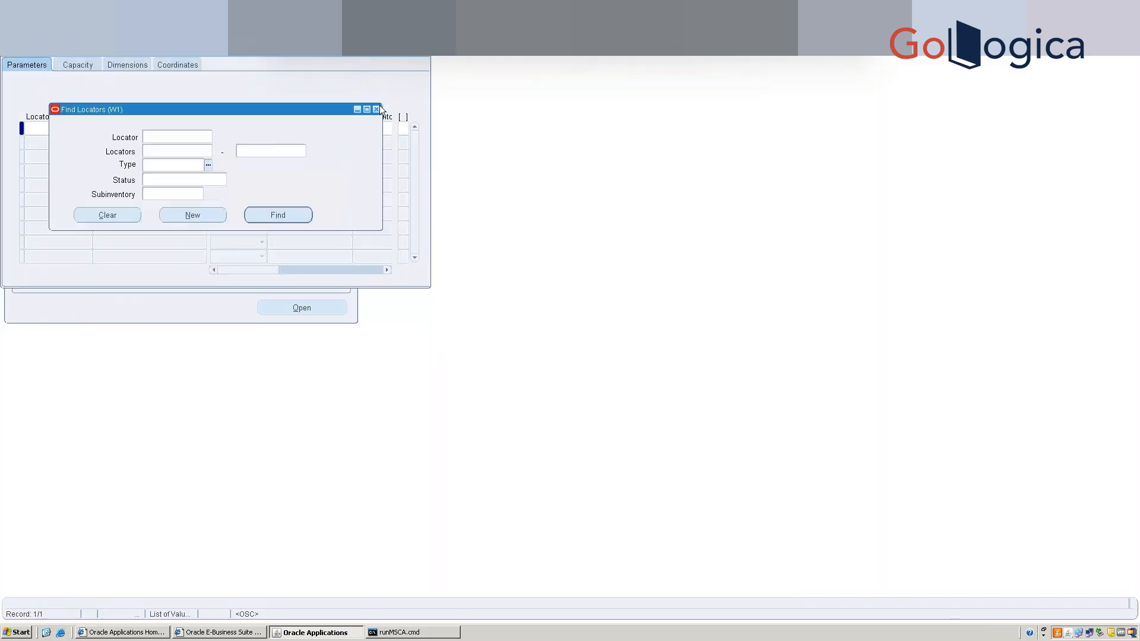
{"action": "left_click", "coordinate": [376, 109]}
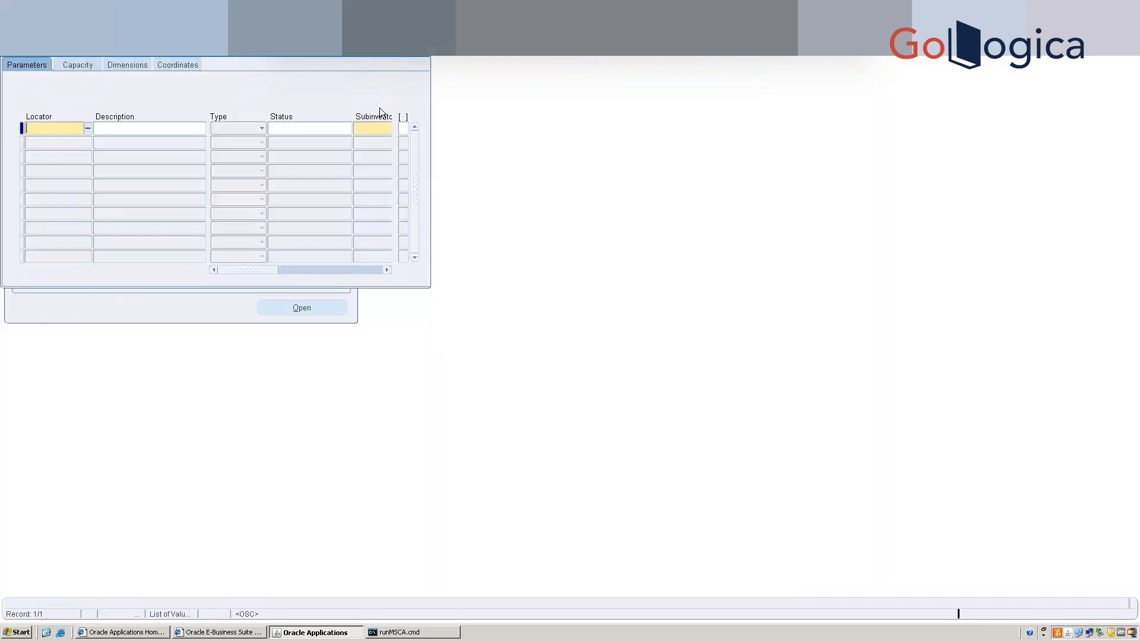
{"action": "left_click", "coordinate": [426, 57]}
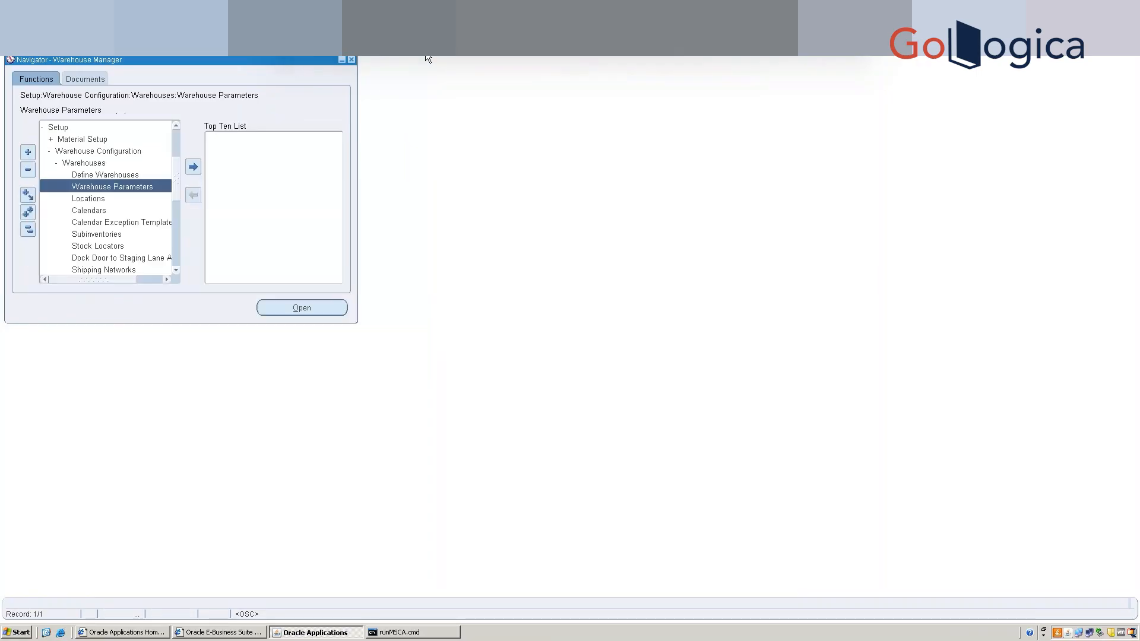
Add Organization Parameters to the Navigator's Top Ten List.
{"action": "left_click", "coordinate": [176, 272]}
{"action": "left_click", "coordinate": [193, 167]}
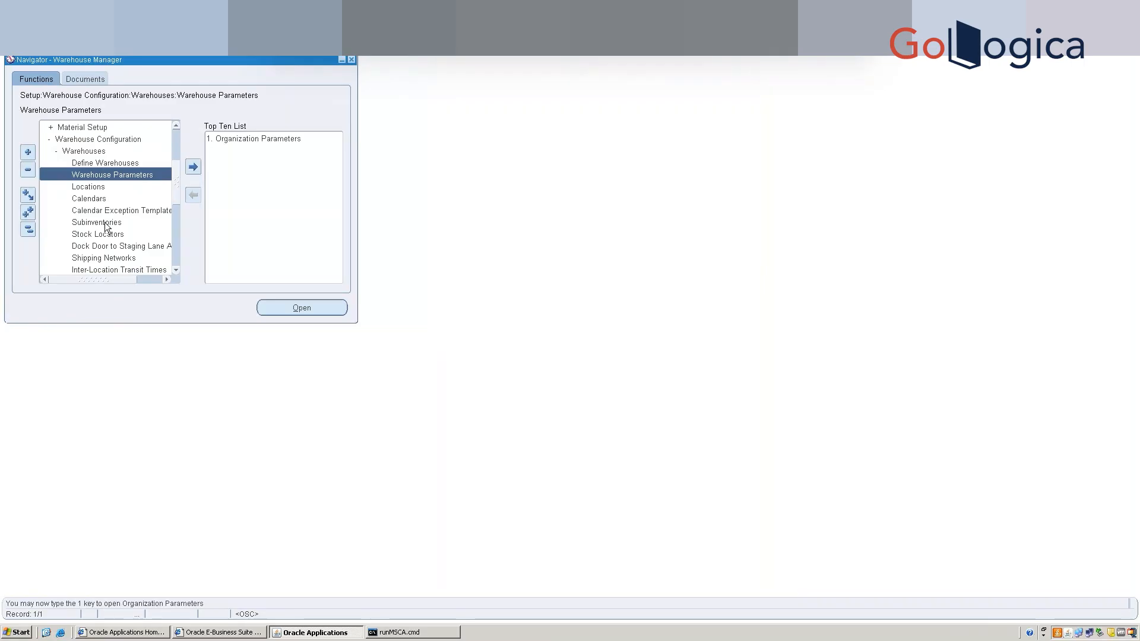
{"action": "left_click", "coordinate": [105, 223]}
Add Subinventories to the Top Ten List and step through the existing subinventories to STA.
{"action": "left_click", "coordinate": [193, 167]}
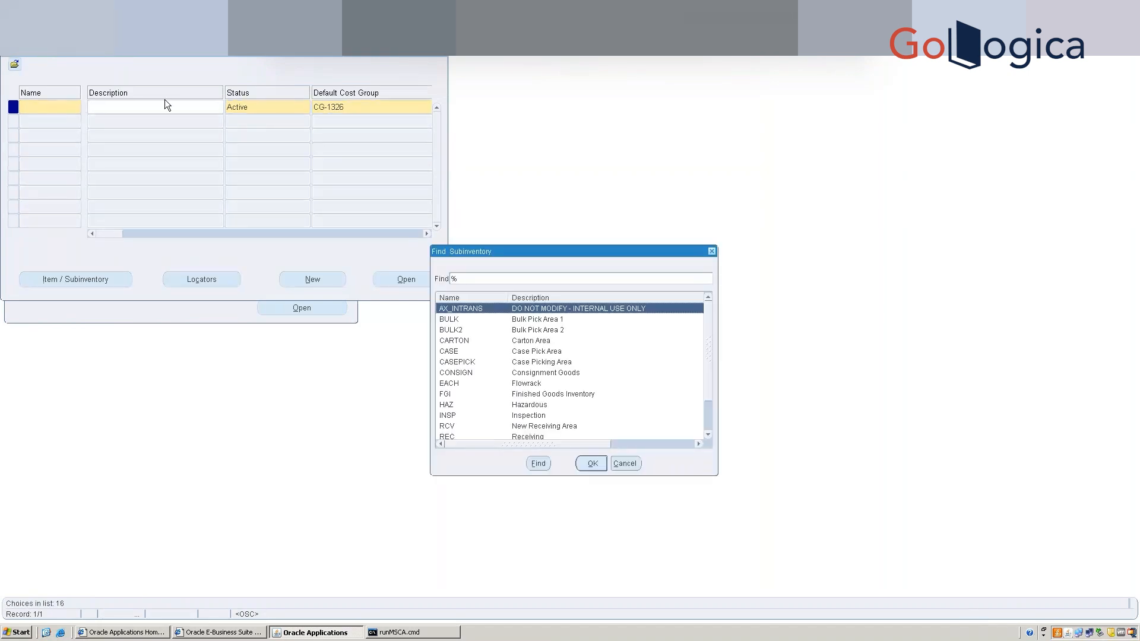
{"action": "key", "text": "Down"}
{"action": "key", "text": "Down"}
{"action": "key", "text": "Down"}
{"action": "key", "text": "Down"}
{"action": "key", "text": "Down"}
{"action": "key", "text": "Down"}
{"action": "key", "text": "Down"}
{"action": "key", "text": "Down"}
{"action": "key", "text": "Down"}
{"action": "key", "text": "Down"}
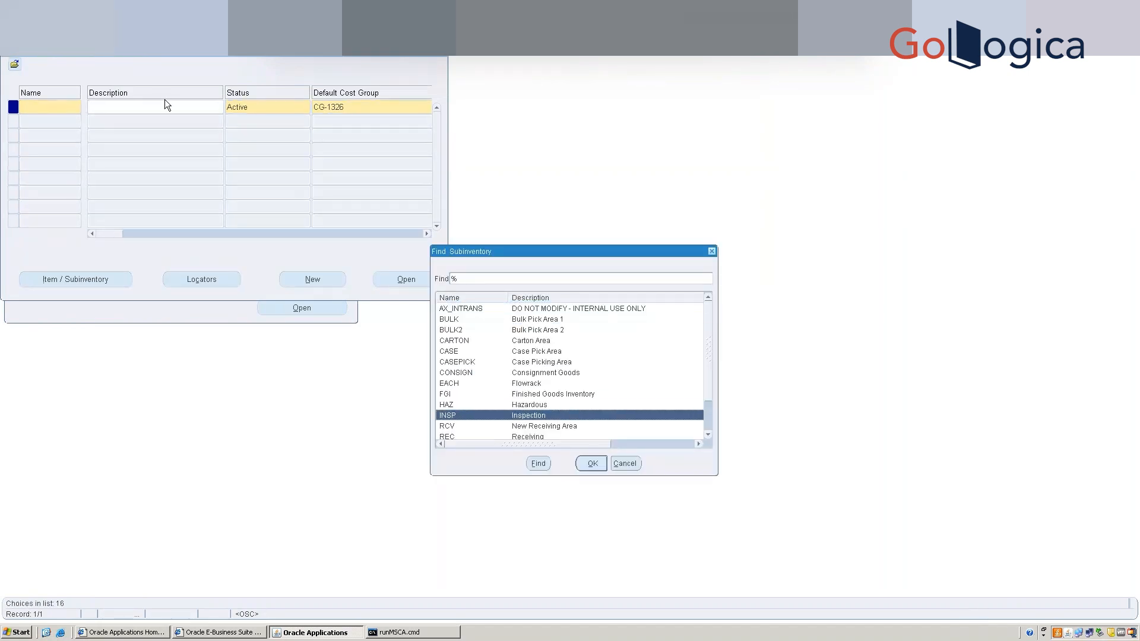
{"action": "key", "text": "Down"}
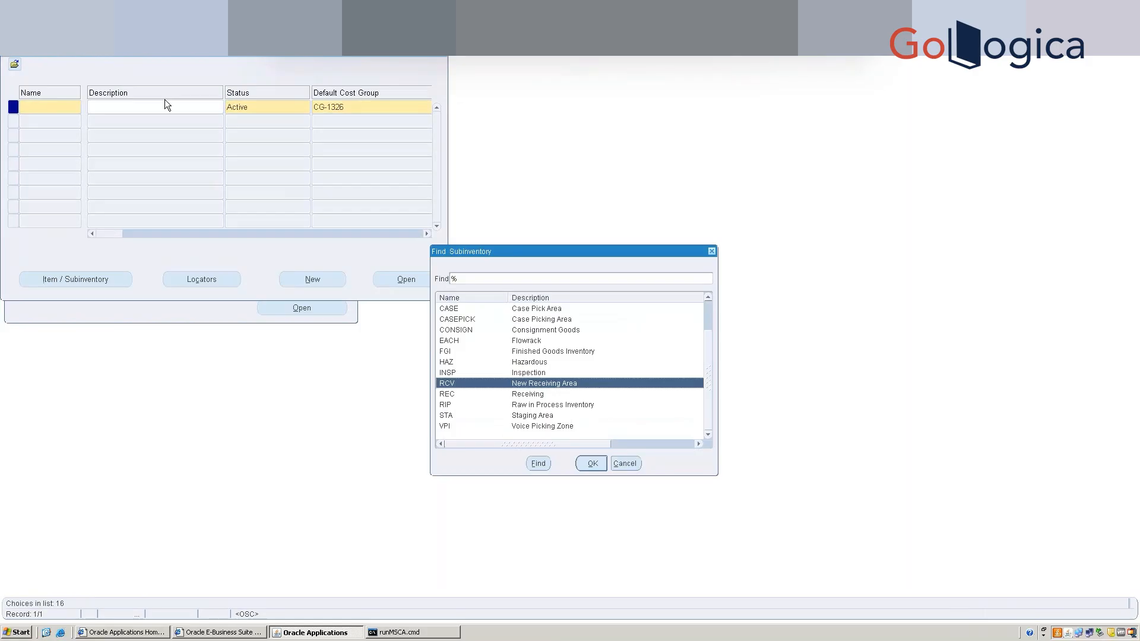
{"action": "key", "text": "Down"}
{"action": "key", "text": "Down"}
{"action": "key", "text": "Down"}
{"action": "key", "text": "Down"}
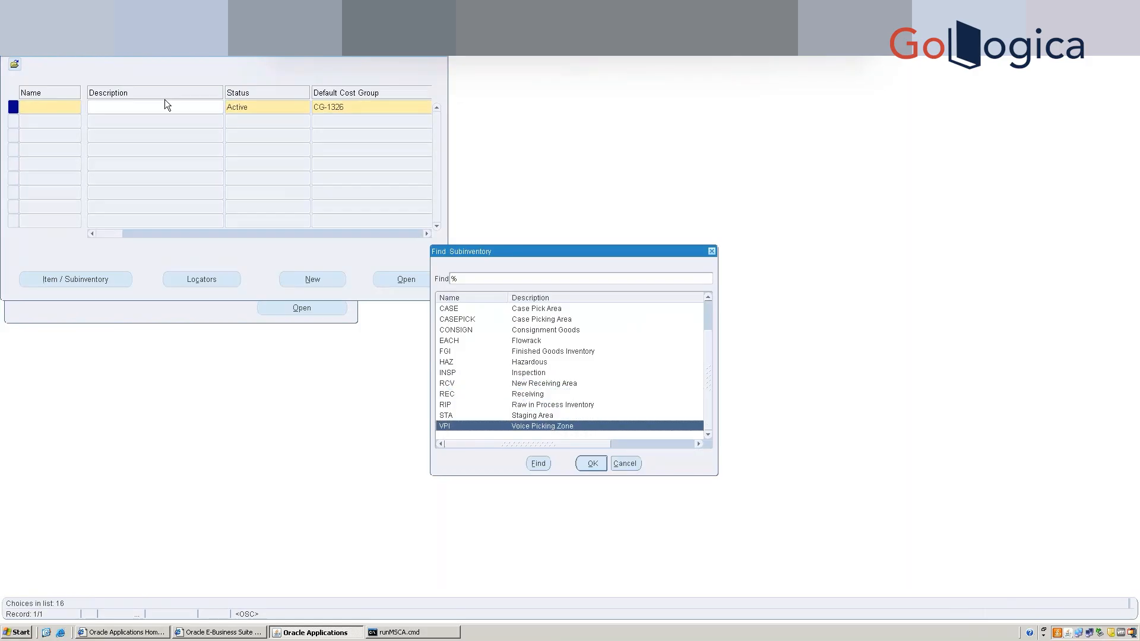
{"action": "key", "text": "Up"}
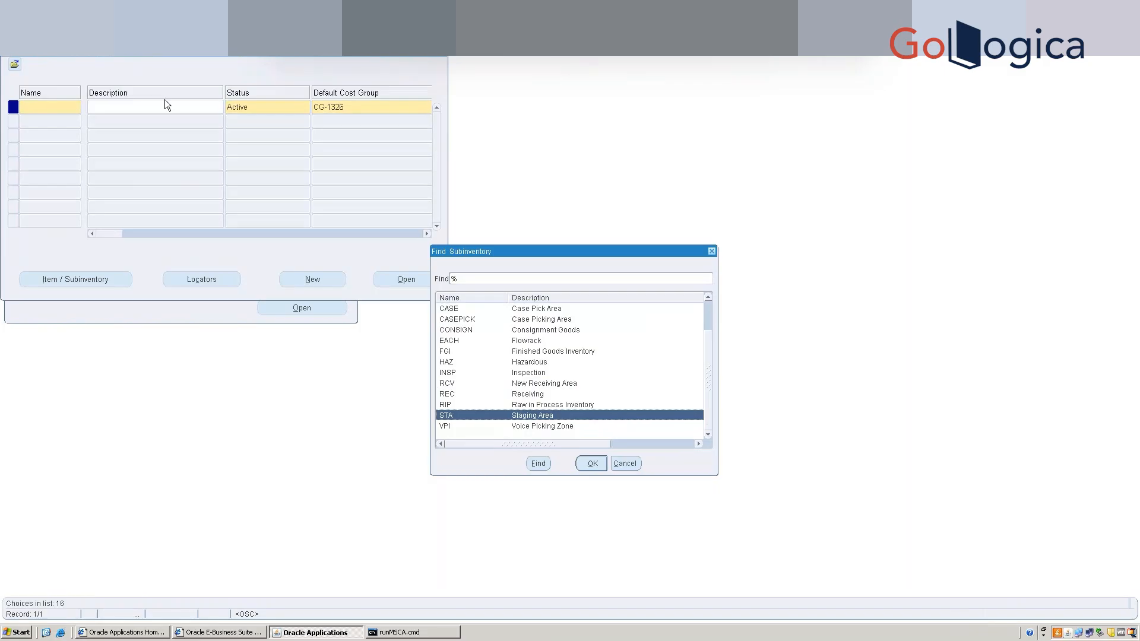
Scroll the Find Subinventory list and cancel it without choosing a subinventory.
{"action": "left_click_drag", "start_coordinate": [526, 445], "coordinate": [646, 449]}
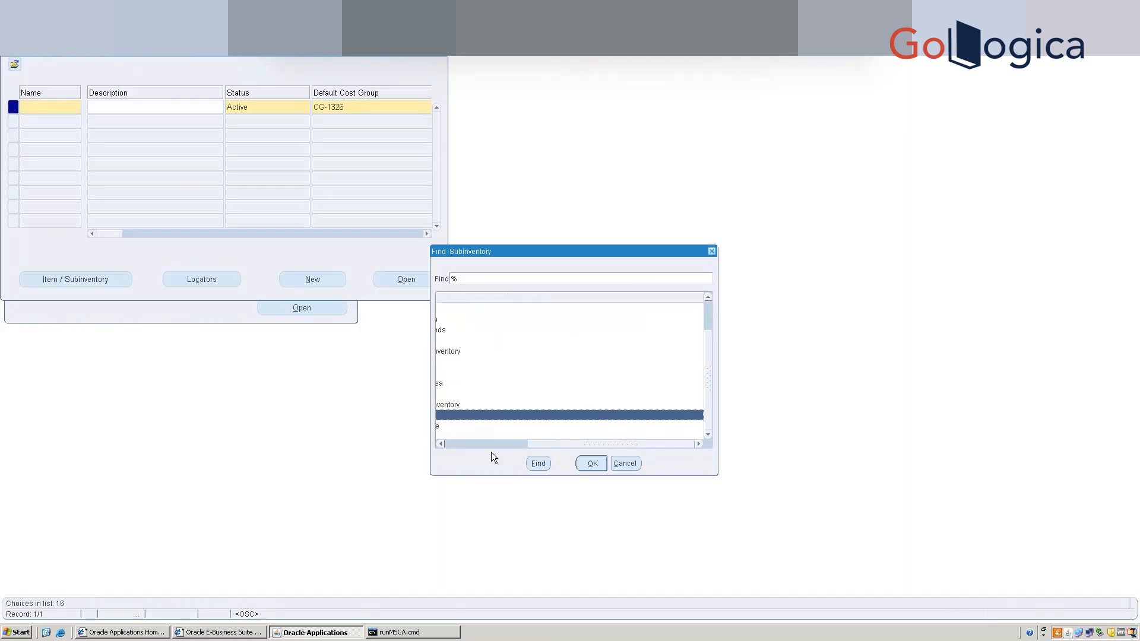
{"action": "left_click_drag", "start_coordinate": [490, 451], "coordinate": [487, 451]}
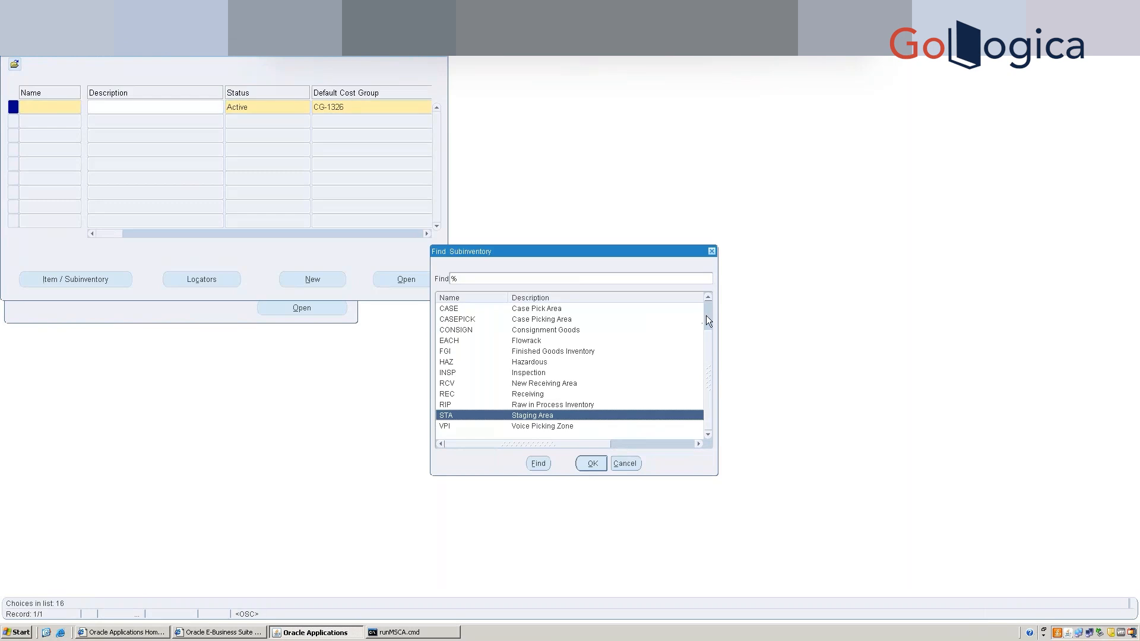
{"action": "scroll", "coordinate": [707, 300], "scroll_direction": "up", "scroll_amount": 2}
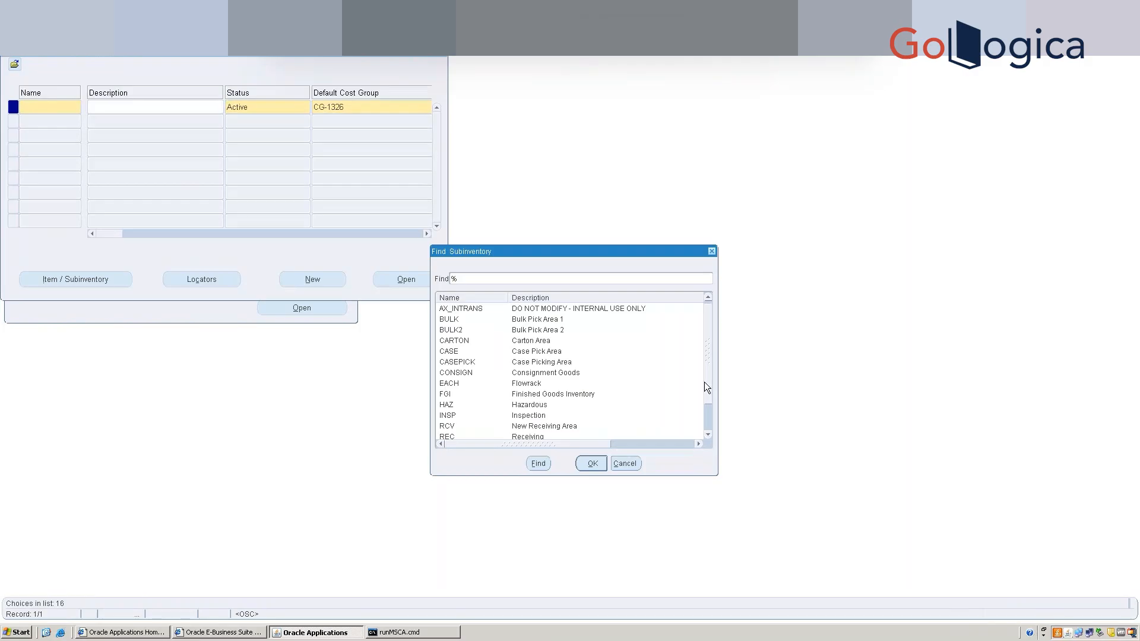
{"action": "scroll", "coordinate": [705, 385], "scroll_direction": "down", "scroll_amount": 1}
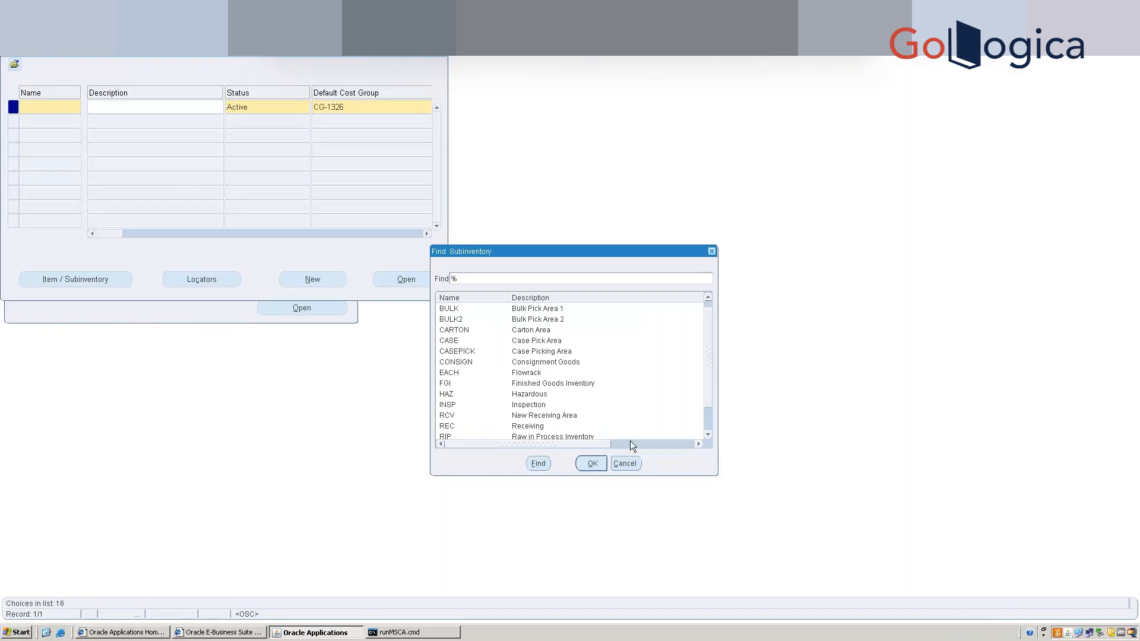
{"action": "left_click", "coordinate": [625, 462]}
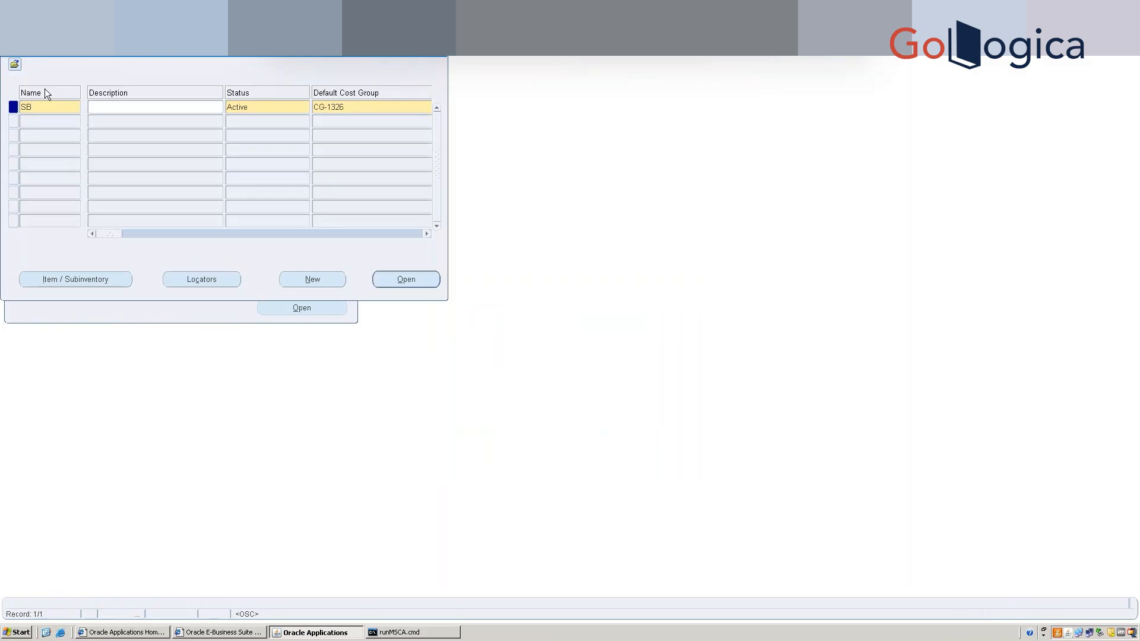
Name the new subinventory SBWMS, describe it as 'SBWMS Subinventory', and view its details.
{"action": "type", "text": "WM"}
{"action": "type", "text": "SB"}
{"action": "type", "text": "WMS"}
{"action": "type", "text": " Subinventory"}
{"action": "left_click", "coordinate": [405, 280]}
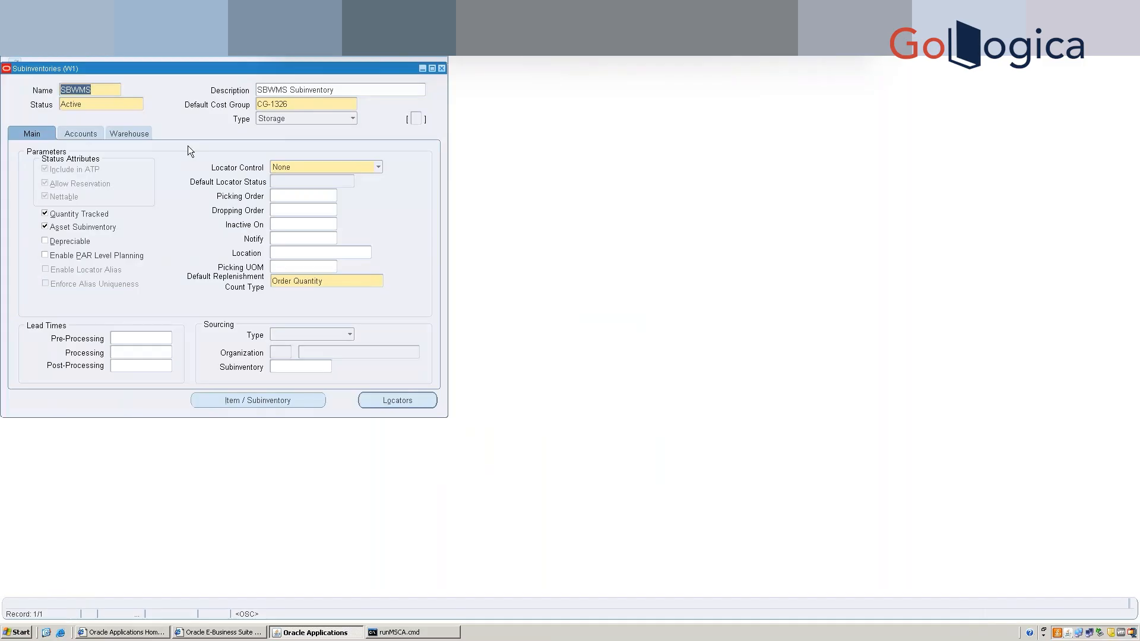
{"action": "left_click", "coordinate": [442, 68]}
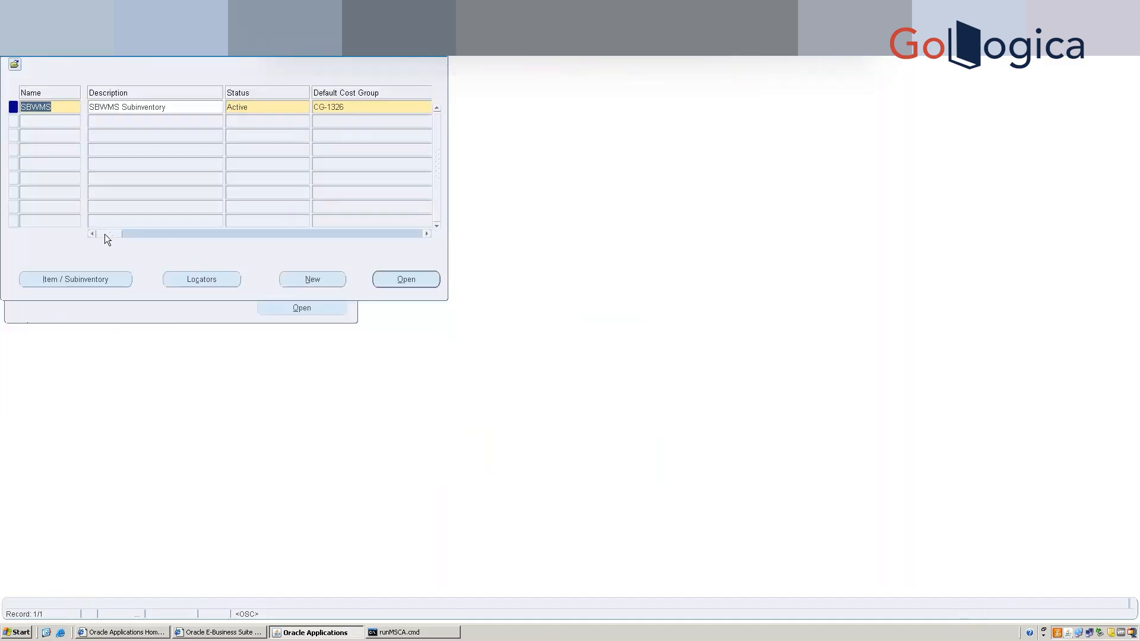
{"action": "left_click_drag", "start_coordinate": [105, 234], "coordinate": [159, 244]}
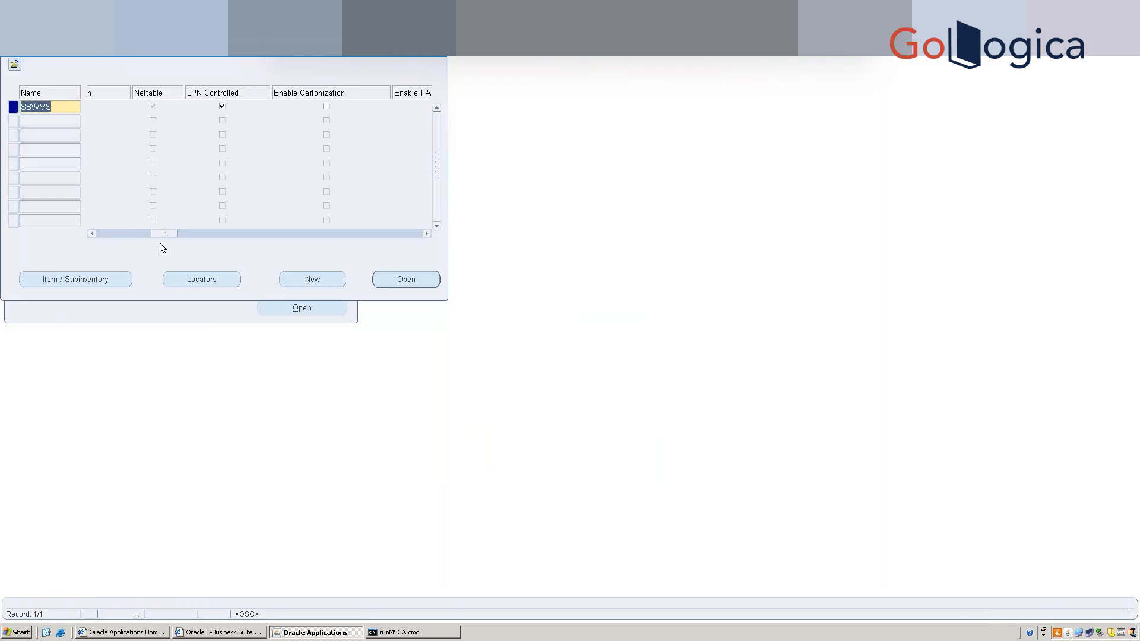
{"action": "left_click", "coordinate": [426, 234]}
{"action": "left_click", "coordinate": [427, 234]}
{"action": "left_click", "coordinate": [427, 234]}
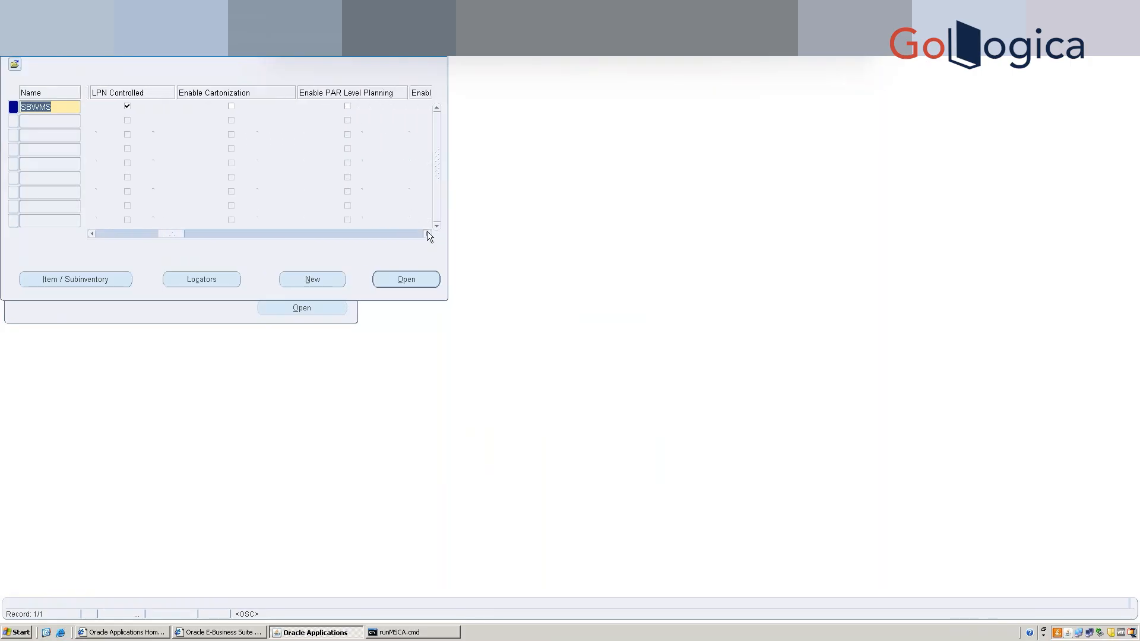
{"action": "left_click", "coordinate": [93, 233]}
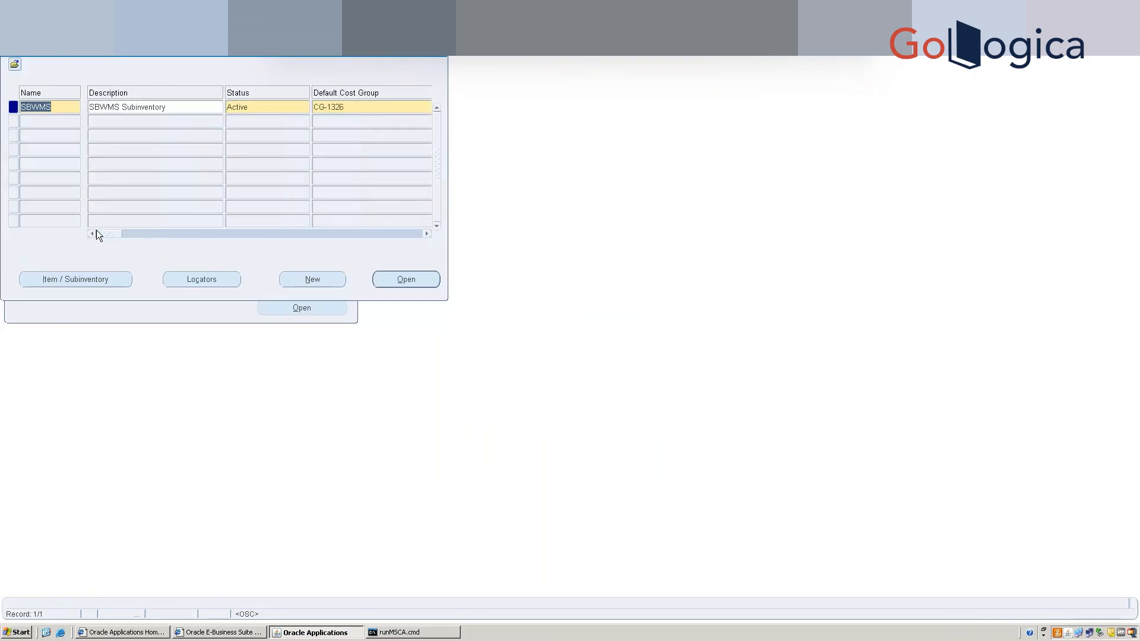
{"action": "left_click", "coordinate": [393, 234]}
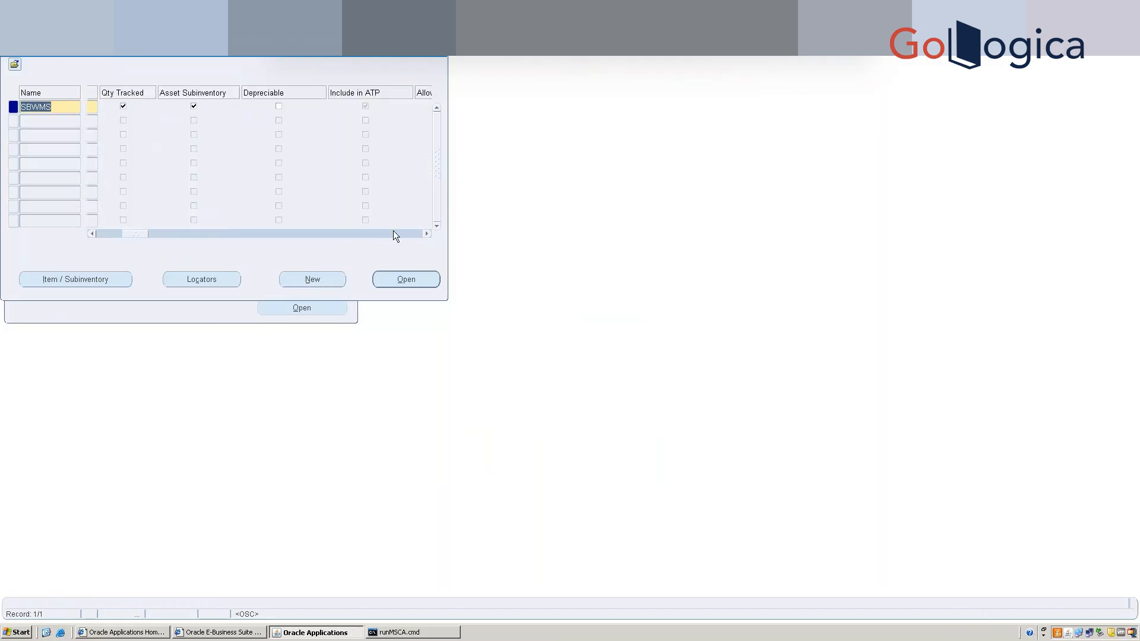
{"action": "left_click", "coordinate": [643, 230]}
{"action": "left_click", "coordinate": [426, 233]}
{"action": "left_click", "coordinate": [425, 234]}
{"action": "left_click", "coordinate": [425, 234]}
{"action": "left_click", "coordinate": [426, 234]}
{"action": "left_click", "coordinate": [425, 234]}
{"action": "left_click", "coordinate": [425, 233]}
{"action": "left_click", "coordinate": [425, 234]}
{"action": "left_click", "coordinate": [426, 234]}
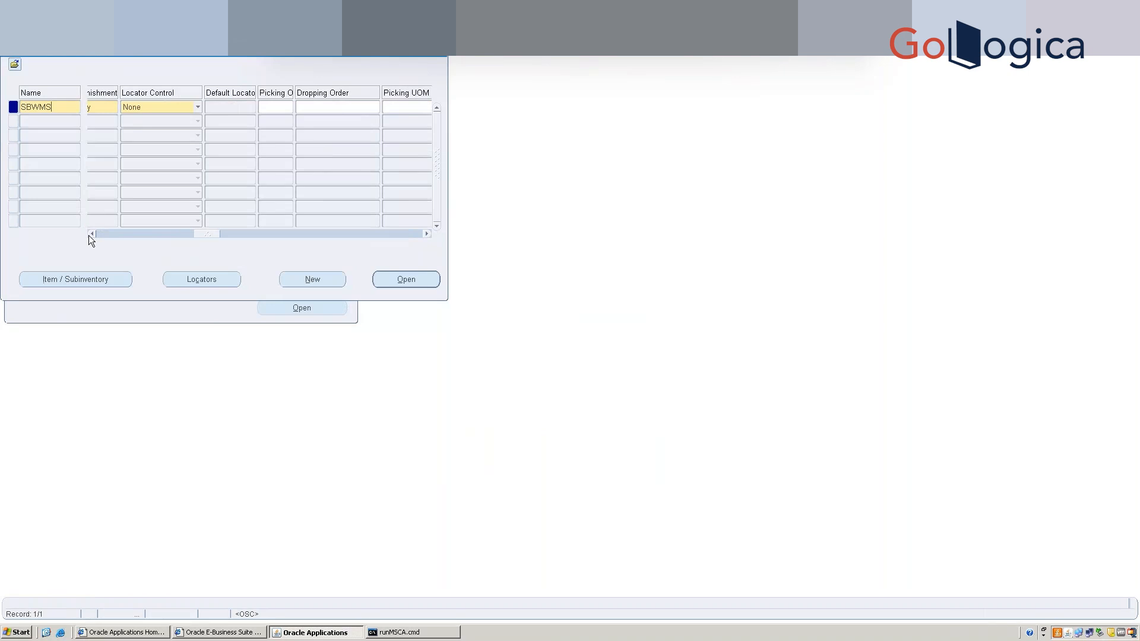
Set SBWMS's locator control to Prespecified, scroll the remaining columns, and open its detail form.
{"action": "left_click", "coordinate": [200, 112]}
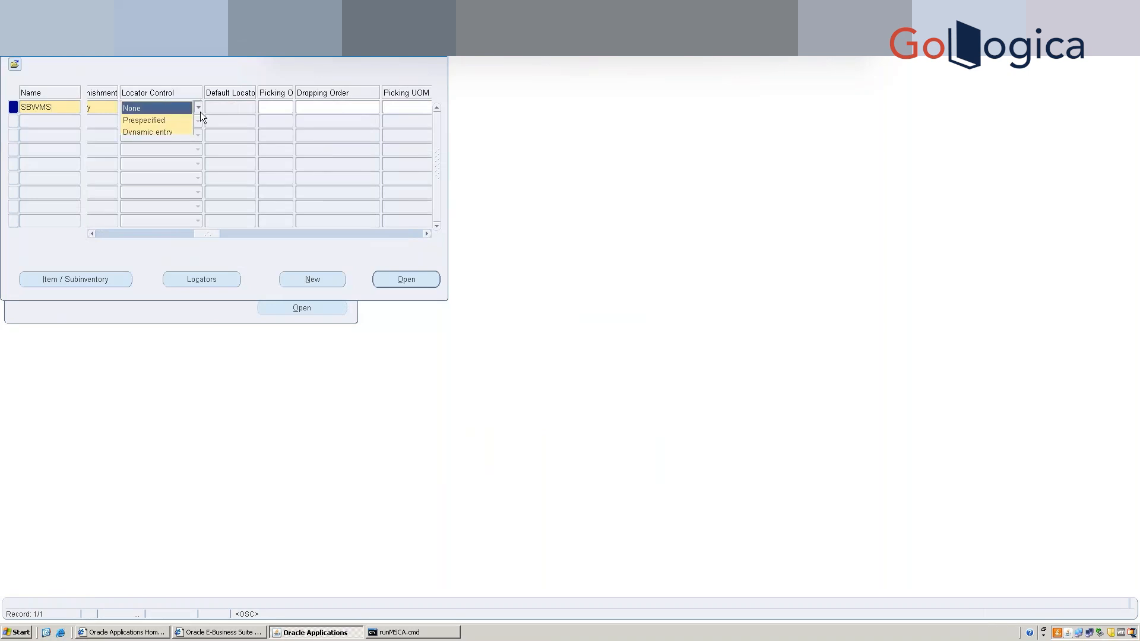
{"action": "left_click", "coordinate": [167, 121]}
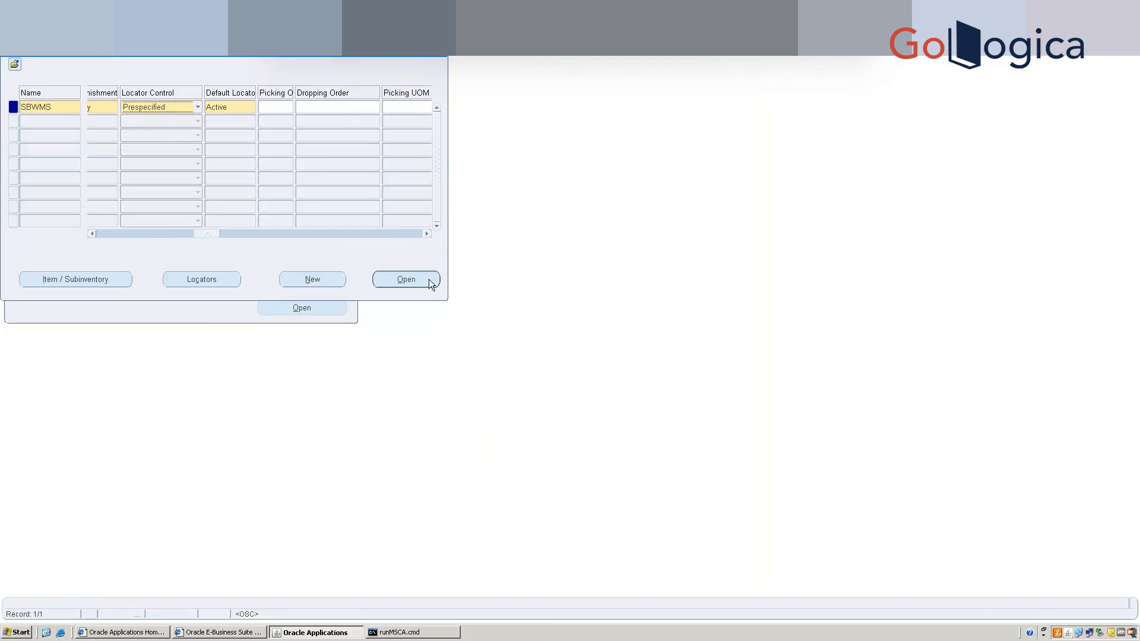
{"action": "left_click", "coordinate": [426, 234]}
{"action": "left_click", "coordinate": [426, 234]}
{"action": "left_click", "coordinate": [426, 234]}
{"action": "left_click", "coordinate": [426, 234]}
{"action": "left_click", "coordinate": [426, 234]}
{"action": "left_click", "coordinate": [427, 234]}
{"action": "left_click", "coordinate": [427, 234]}
{"action": "left_click", "coordinate": [426, 234]}
{"action": "left_click", "coordinate": [427, 234]}
{"action": "left_click", "coordinate": [426, 234]}
{"action": "left_click", "coordinate": [427, 234]}
{"action": "left_click", "coordinate": [426, 234]}
{"action": "left_click", "coordinate": [426, 233]}
{"action": "left_click", "coordinate": [426, 234]}
{"action": "left_click", "coordinate": [427, 234]}
{"action": "left_click", "coordinate": [426, 234]}
{"action": "left_click", "coordinate": [426, 234]}
{"action": "left_click", "coordinate": [426, 234]}
{"action": "left_click", "coordinate": [426, 234]}
{"action": "left_click", "coordinate": [426, 234]}
{"action": "left_click", "coordinate": [426, 234]}
{"action": "left_click", "coordinate": [427, 234]}
{"action": "left_click", "coordinate": [426, 234]}
{"action": "left_click", "coordinate": [426, 234]}
{"action": "left_click", "coordinate": [427, 234]}
{"action": "left_click", "coordinate": [426, 234]}
{"action": "left_click", "coordinate": [426, 234]}
{"action": "left_click", "coordinate": [426, 234]}
{"action": "left_click", "coordinate": [426, 234]}
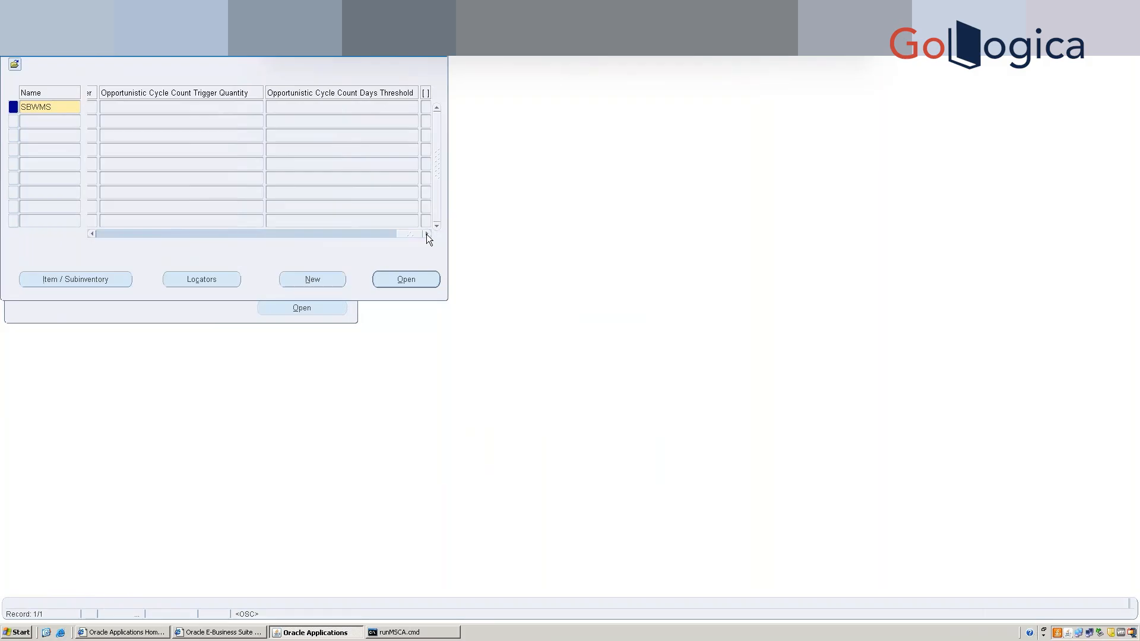
{"action": "left_click", "coordinate": [405, 280]}
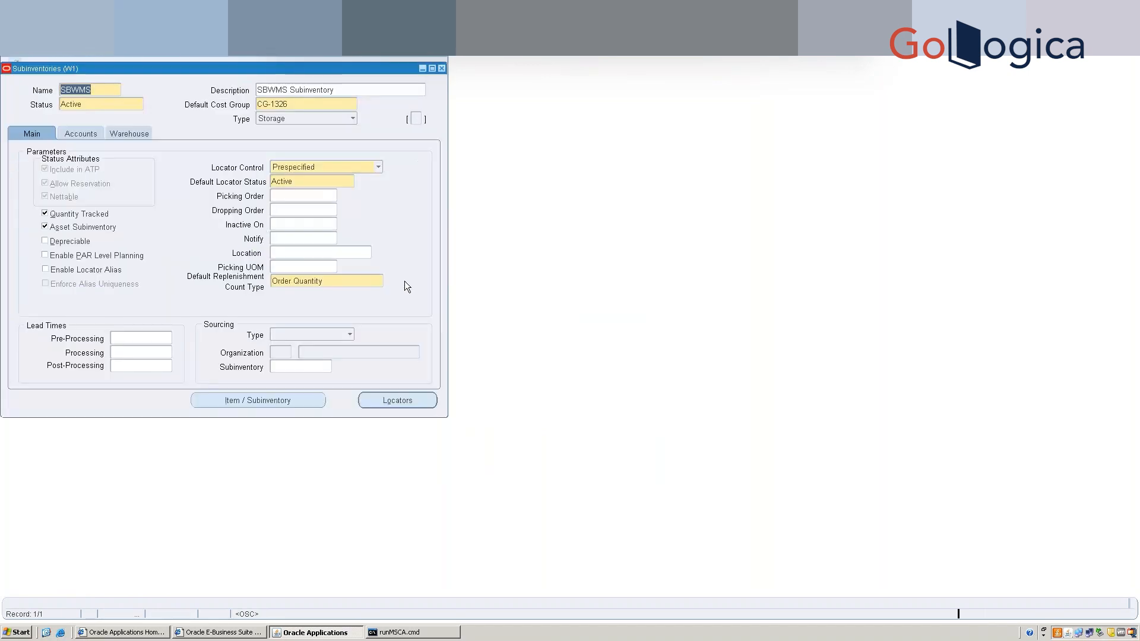
Review SBWMS's Accounts and Warehouse tabs, then save it with type kept as Storage.
{"action": "left_click", "coordinate": [79, 130]}
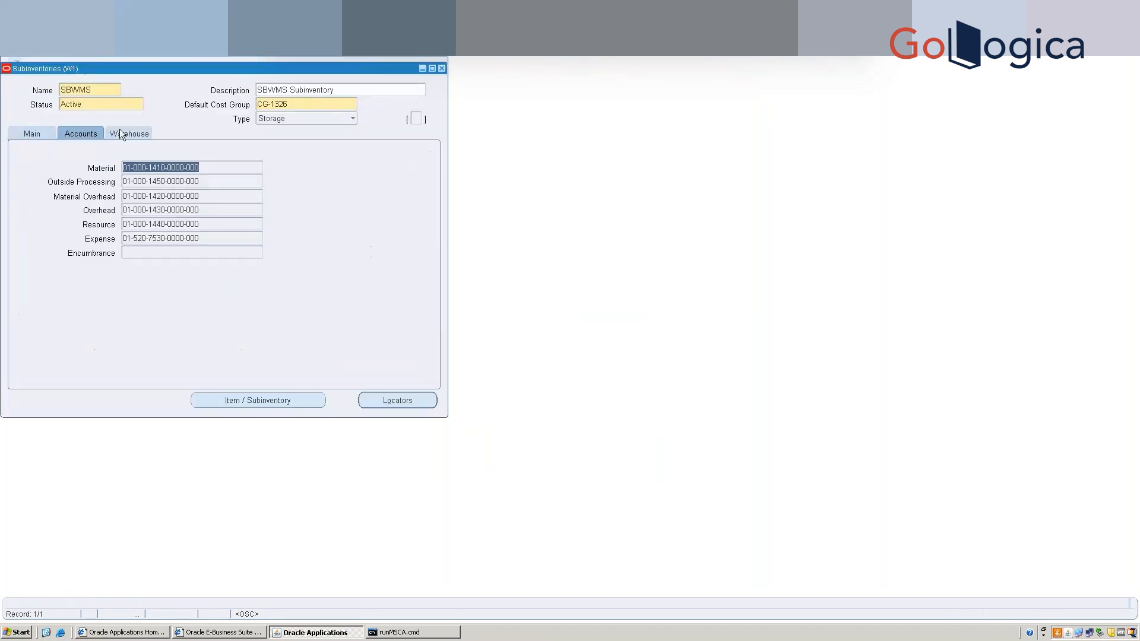
{"action": "left_click", "coordinate": [120, 131]}
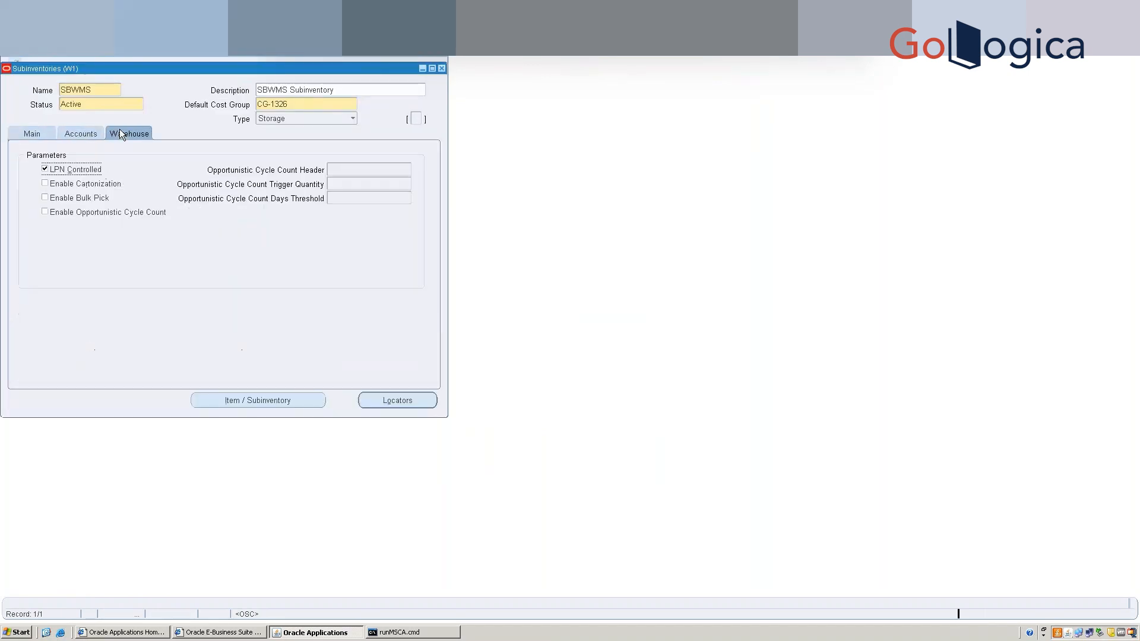
{"action": "left_click", "coordinate": [31, 133]}
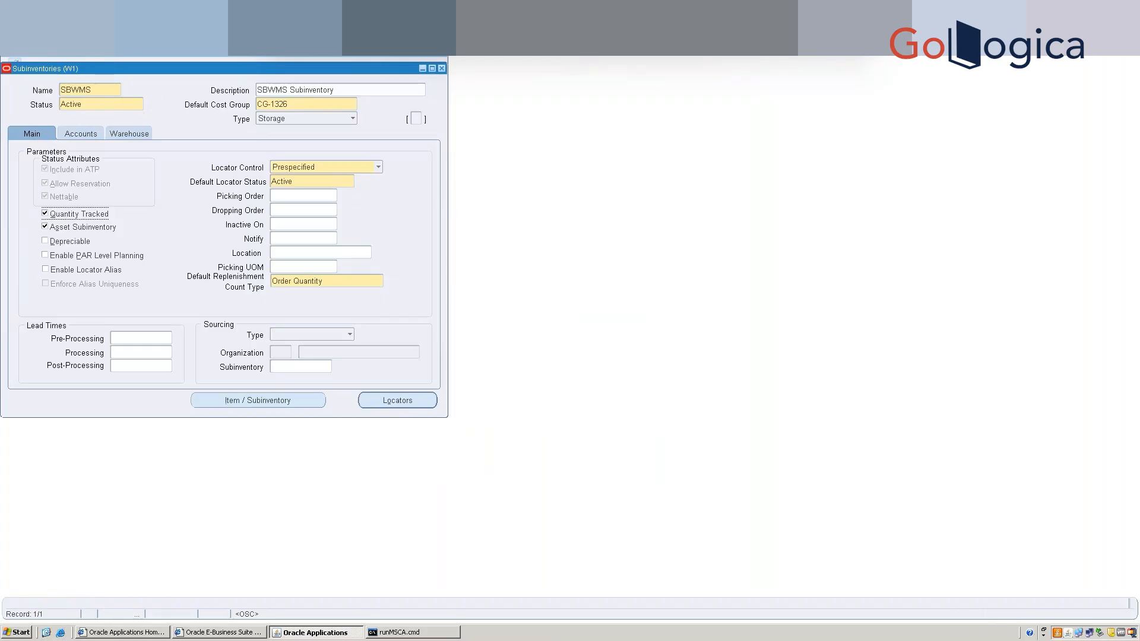
{"action": "key", "text": "ctrl+s"}
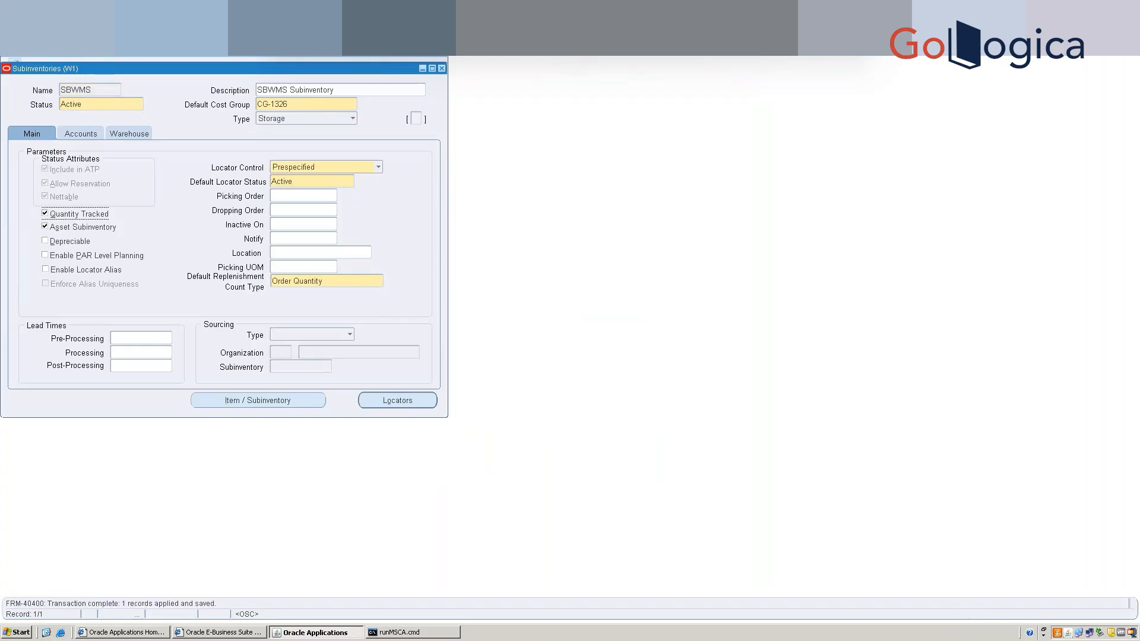
{"action": "left_click", "coordinate": [301, 118]}
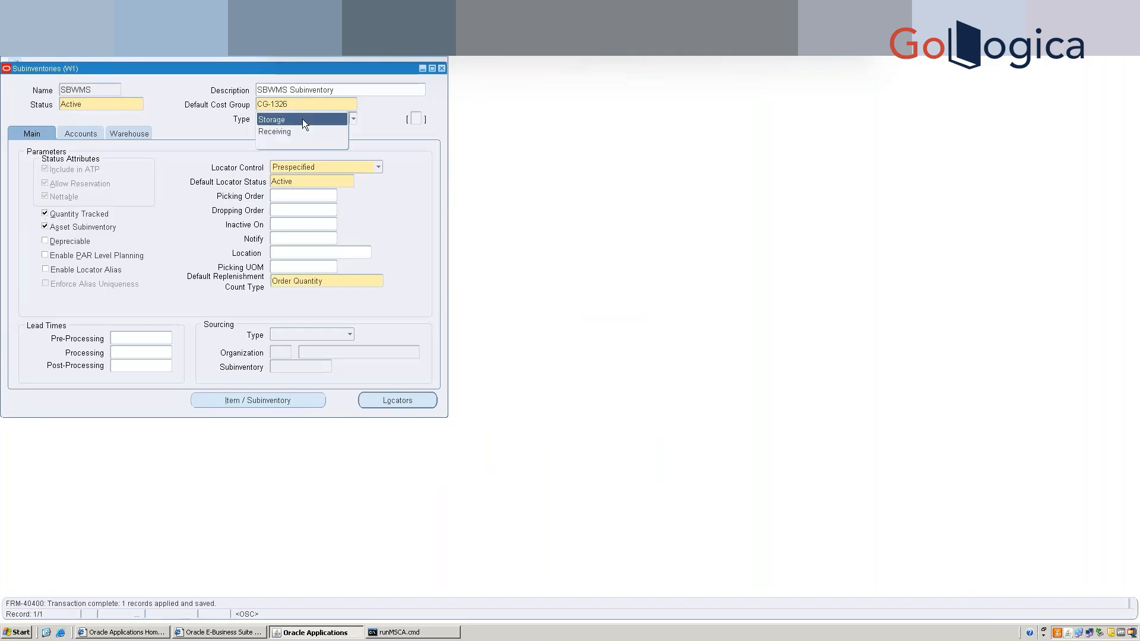
{"action": "left_click", "coordinate": [198, 124]}
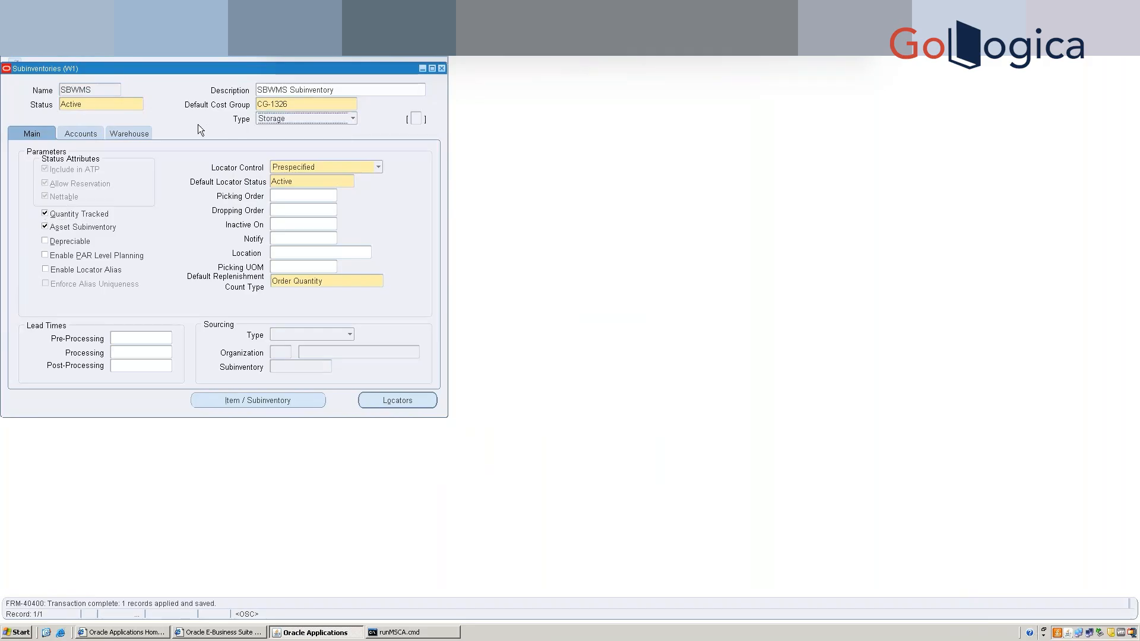
Enter a new SBWMS stock locator with Row SB, Rack 1, Bin 1 (SB.1.1).
{"action": "left_click", "coordinate": [396, 400]}
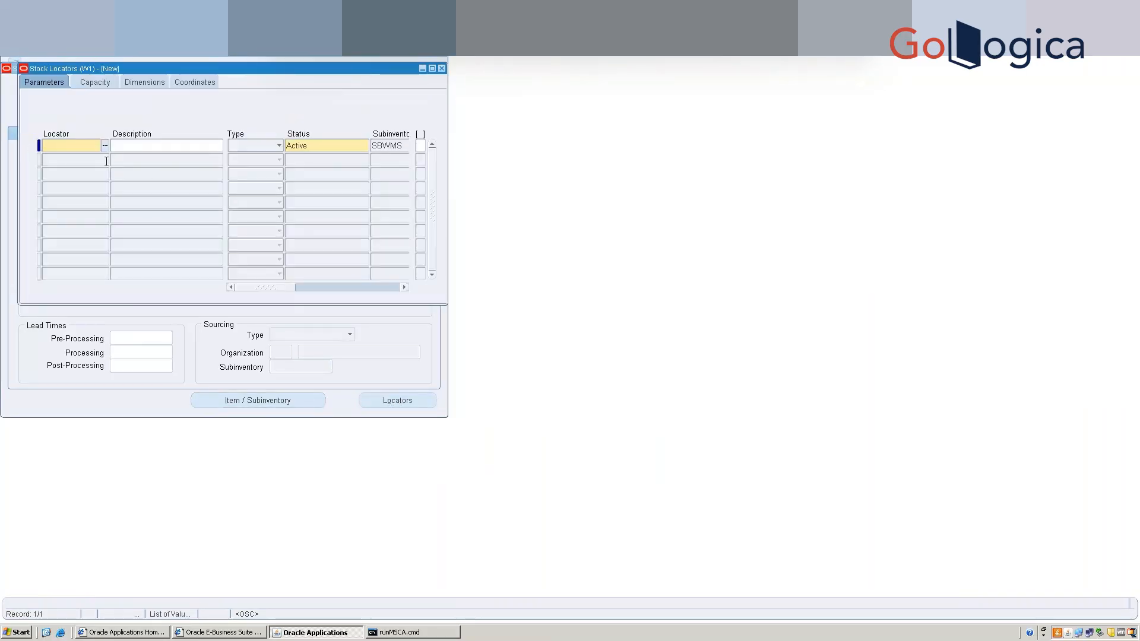
{"action": "type", "text": "SBLOC1"}
{"action": "key", "text": "Tab"}
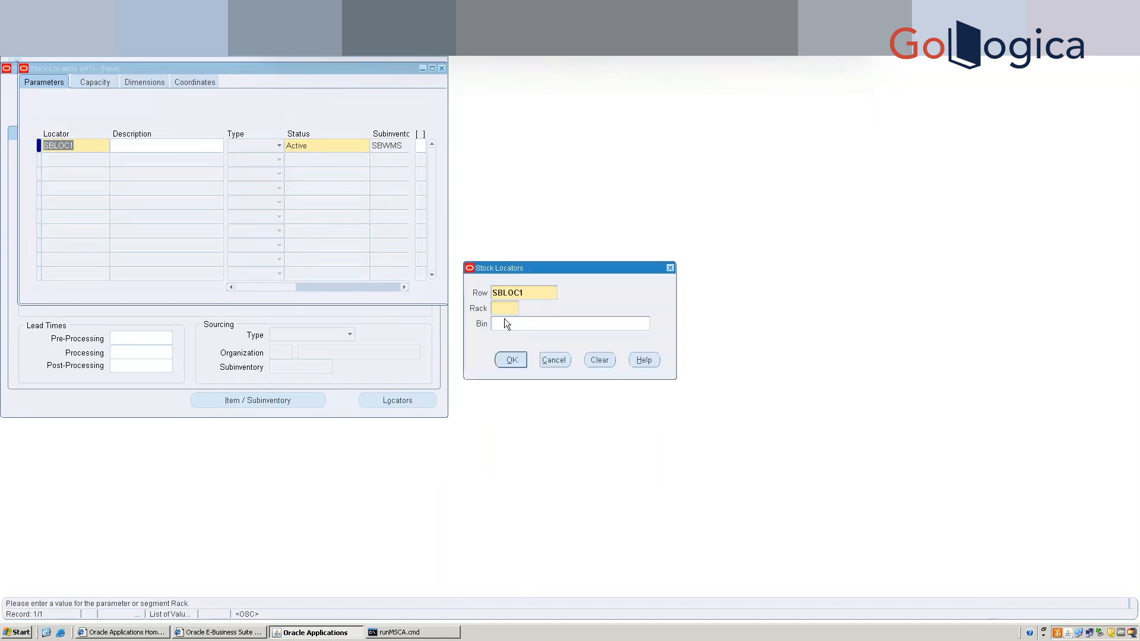
{"action": "left_click", "coordinate": [533, 292]}
{"action": "left_click", "coordinate": [532, 292]}
{"action": "key", "text": "BackSpace"}
{"action": "key", "text": "BackSpace"}
{"action": "key", "text": "BackSpace"}
{"action": "key", "text": "BackSpace"}
{"action": "key", "text": "BackSpace"}
{"action": "type", "text": "B"}
{"action": "type", "text": "L"}
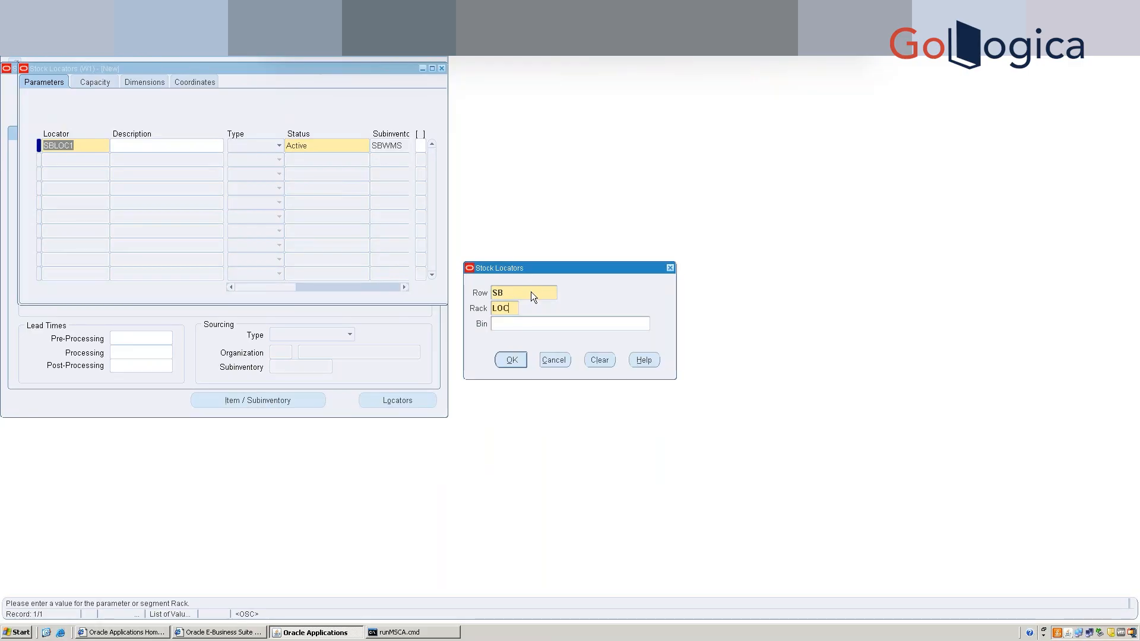
{"action": "type", "text": "OC"}
{"action": "key", "text": "Tab"}
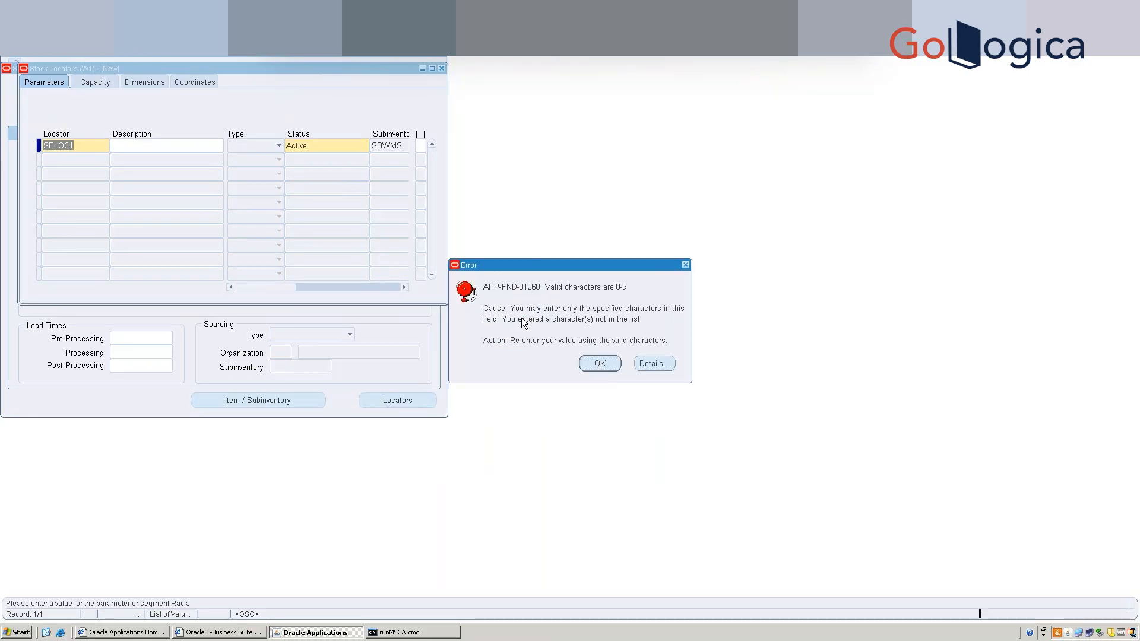
{"action": "left_click", "coordinate": [598, 369]}
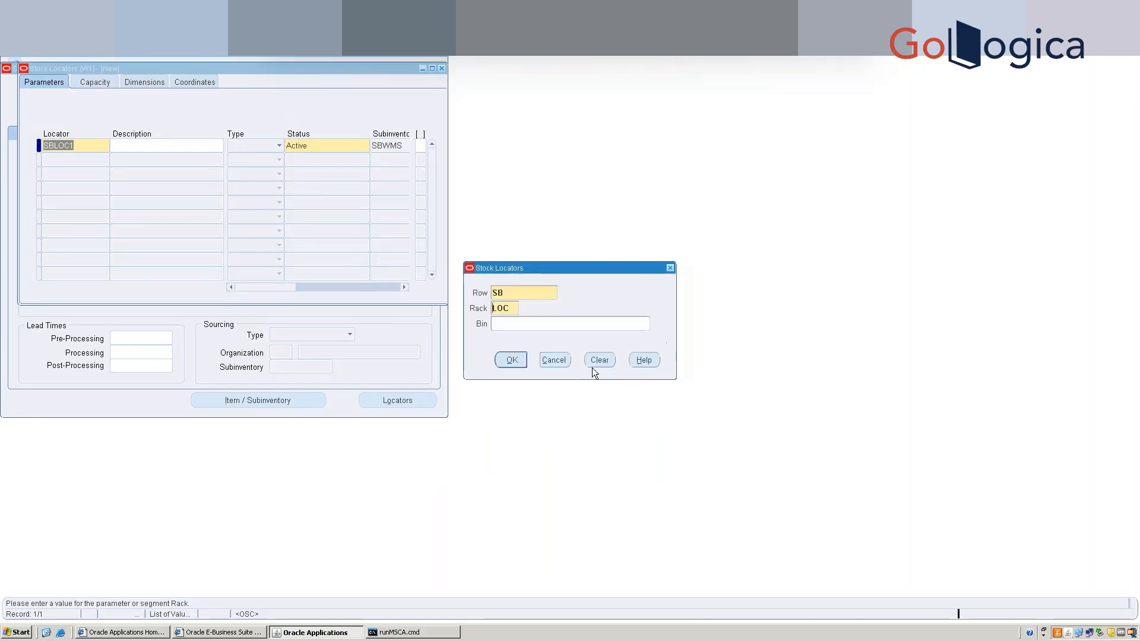
{"action": "left_click_drag", "start_coordinate": [514, 310], "coordinate": [480, 307]}
{"action": "type", "text": "1"}
{"action": "left_click", "coordinate": [516, 328]}
{"action": "type", "text": "1"}
{"action": "left_click", "coordinate": [512, 361]}
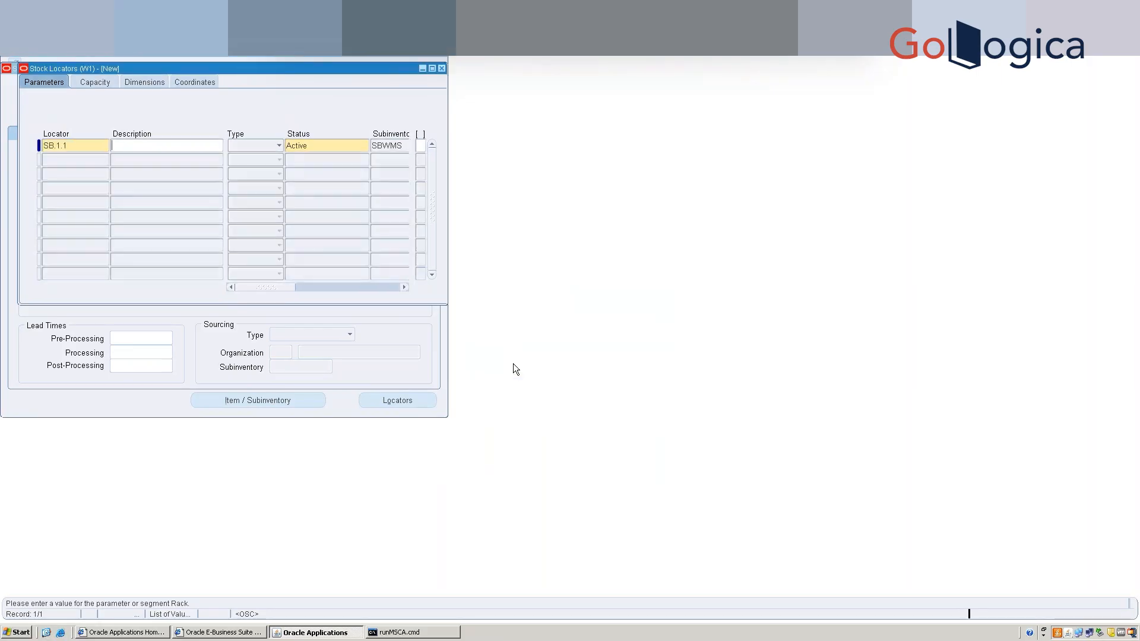
Describe the locator as 'SB 1 Locaion', make it a Storage Locator, and save it.
{"action": "type", "text": "SB 1 Locaion"}
{"action": "left_click", "coordinate": [265, 148]}
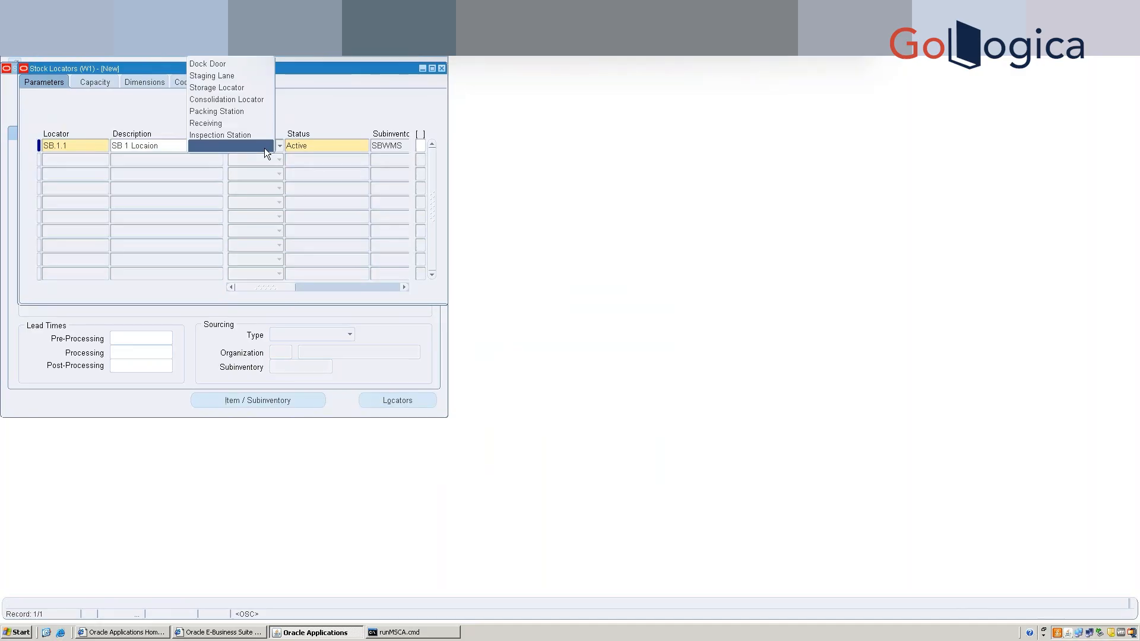
{"action": "left_click", "coordinate": [223, 87]}
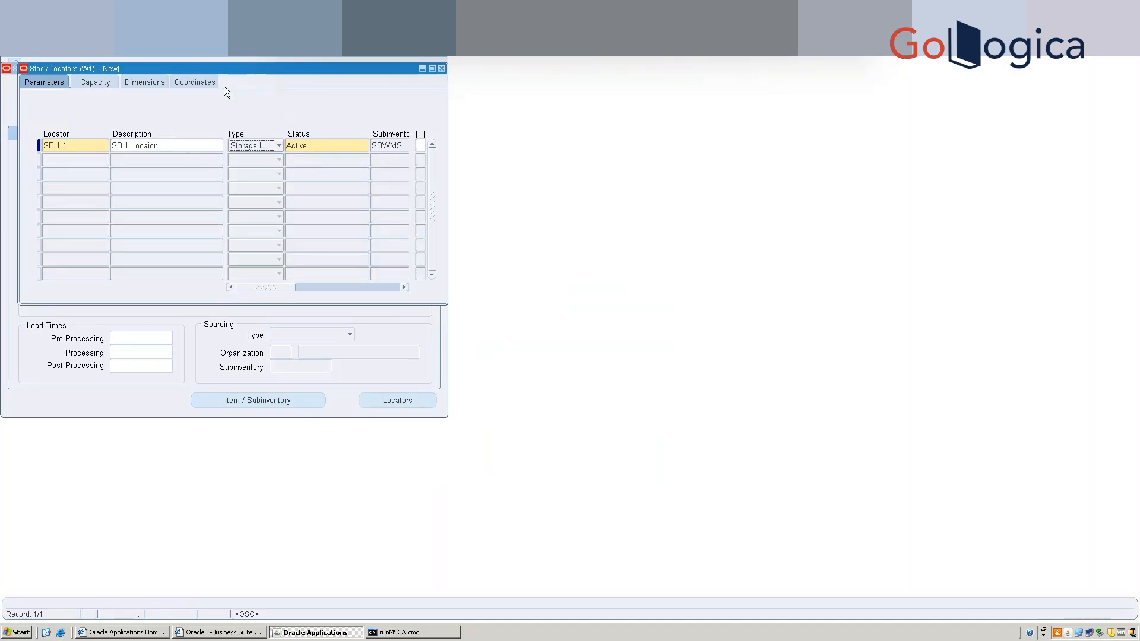
{"action": "left_click_drag", "start_coordinate": [269, 289], "coordinate": [394, 295]}
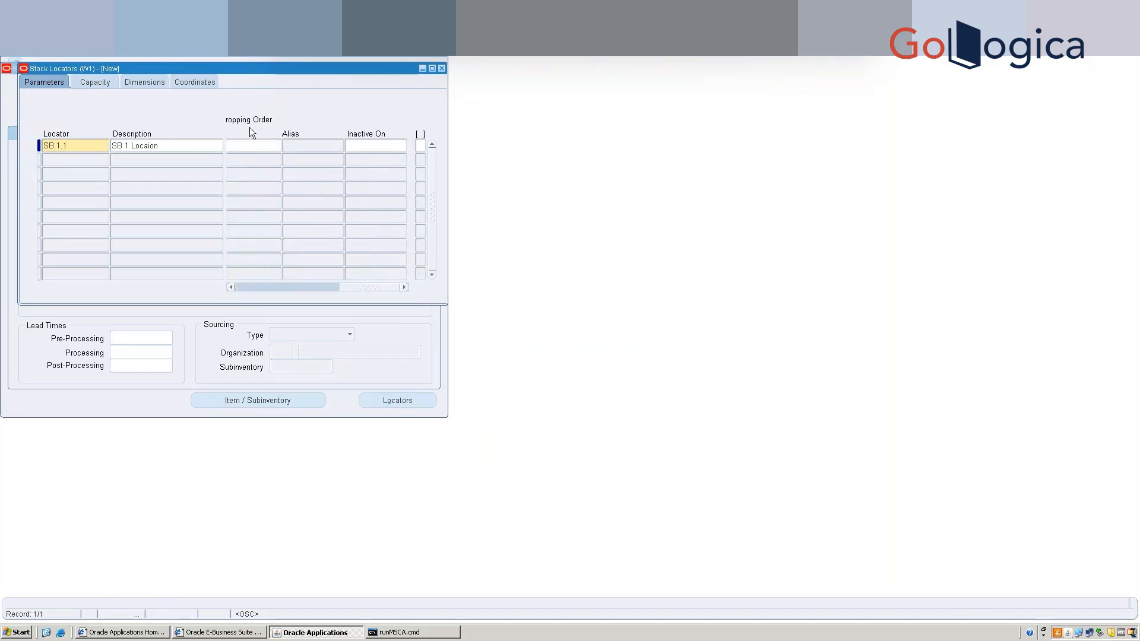
{"action": "key", "text": "ctrl+s"}
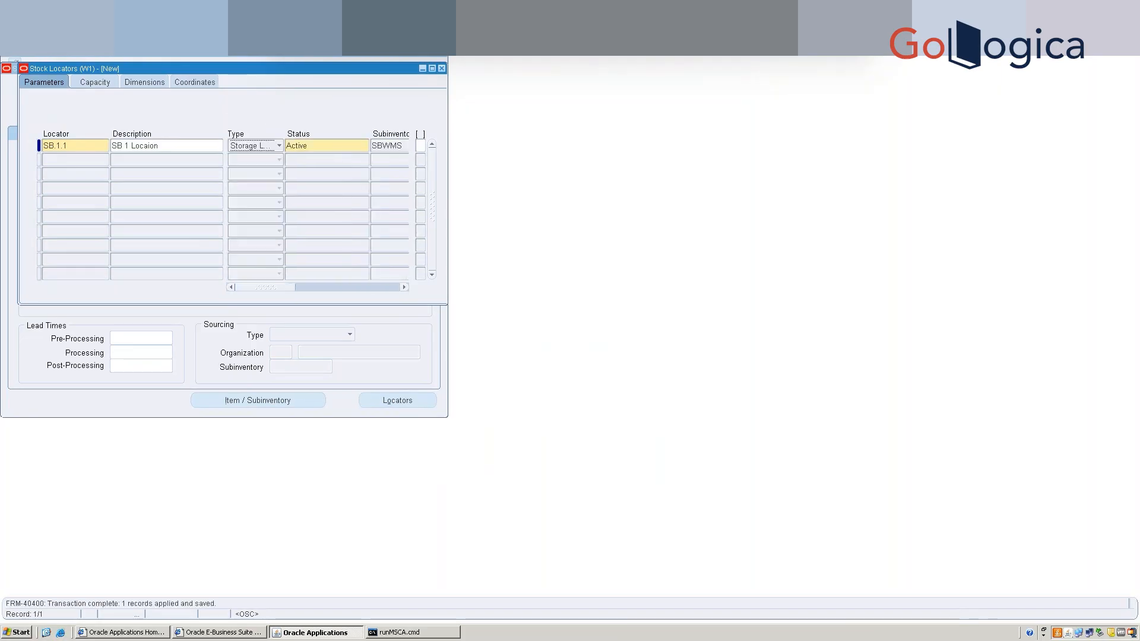
{"action": "left_click", "coordinate": [440, 69]}
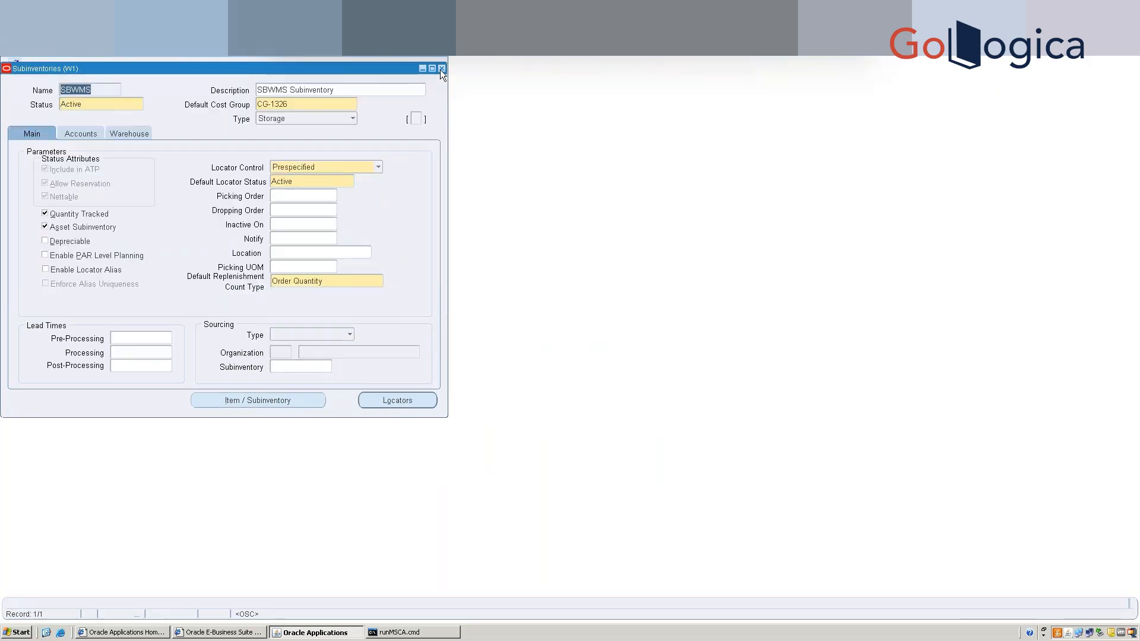
Start a second subinventory row named SB-STAGING.
{"action": "left_click", "coordinate": [441, 69]}
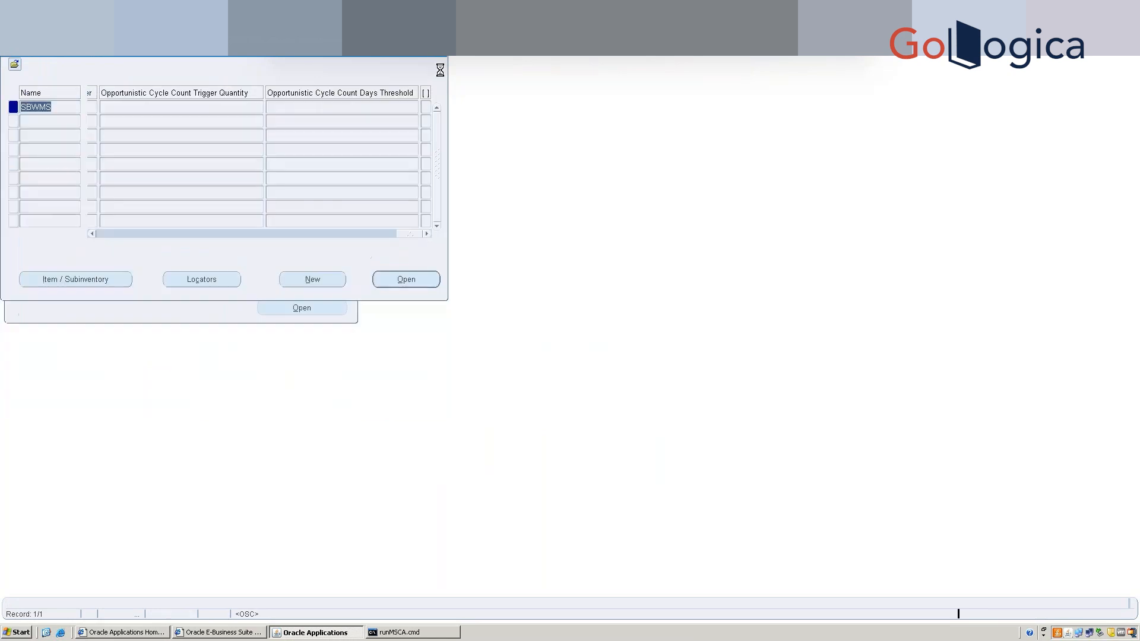
{"action": "left_click", "coordinate": [65, 120]}
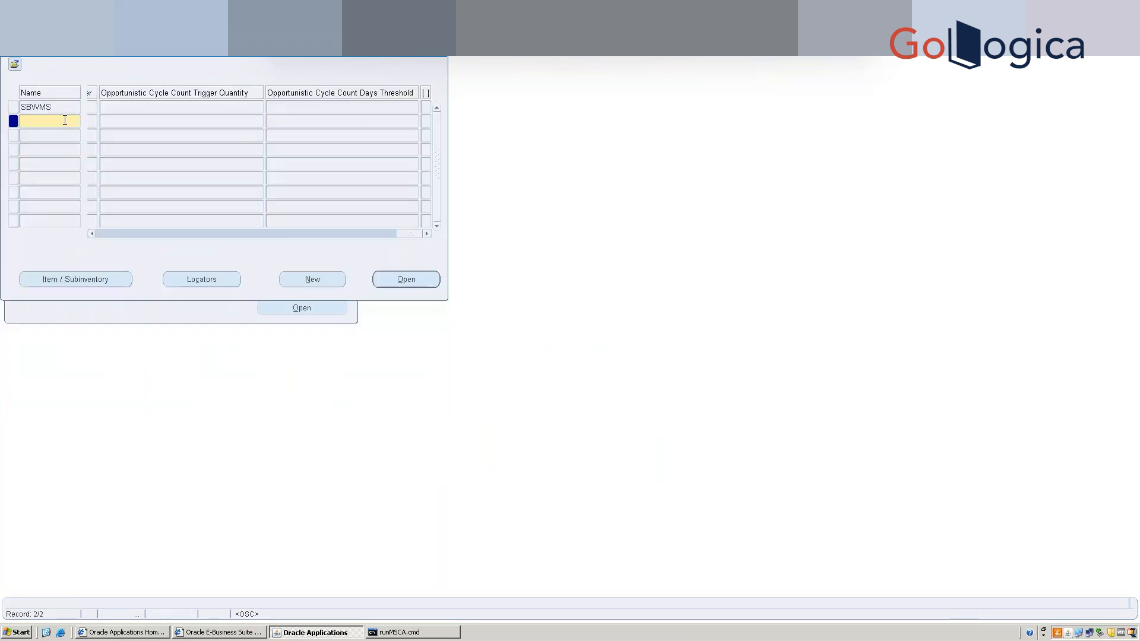
{"action": "type", "text": "SBSTAGU"}
{"action": "key", "text": "BackSpace"}
{"action": "type", "text": "ING"}
{"action": "key", "text": "Tab"}
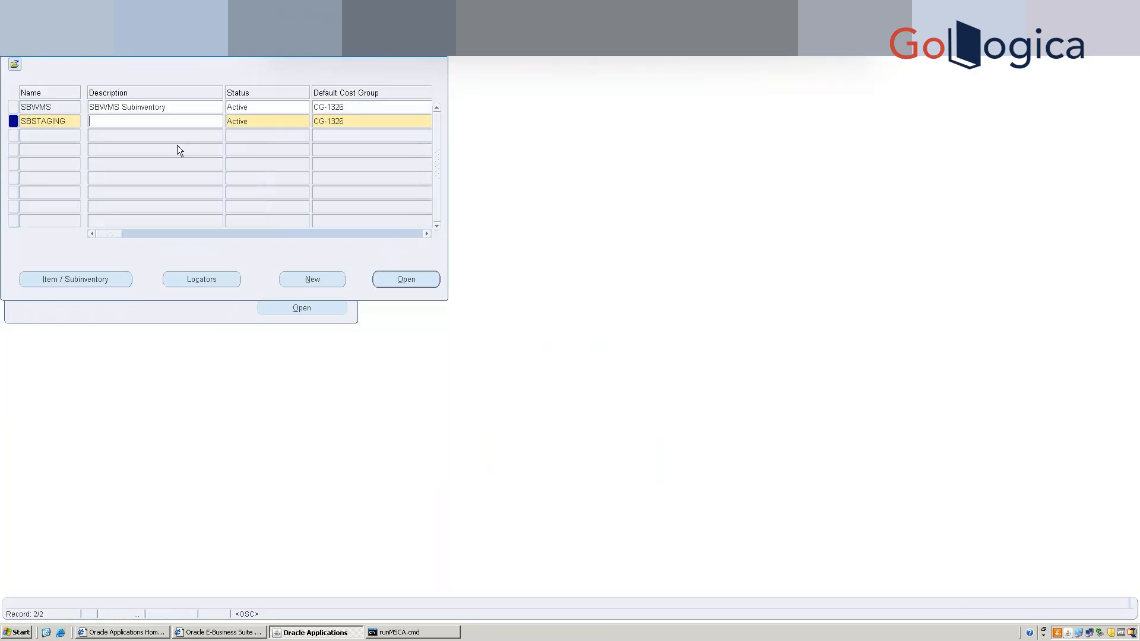
{"action": "double_click", "coordinate": [32, 122]}
{"action": "left_click", "coordinate": [33, 121]}
Enter the description 'SB- STAGING Subinventory' for the new subinventory.
{"action": "type", "text": "_"}
{"action": "type", "text": "SB"}
{"action": "type", "text": "- ST"}
{"action": "type", "text": "GING"}
{"action": "type", "text": "a"}
{"action": "key", "text": "BackSpace"}
{"action": "type", "text": "A"}
{"action": "key", "text": "Right"}
{"action": "key", "text": "Right"}
{"action": "type", "text": "S"}
{"action": "key", "text": "BackSpace"}
{"action": "type", "text": "Subinventory"}
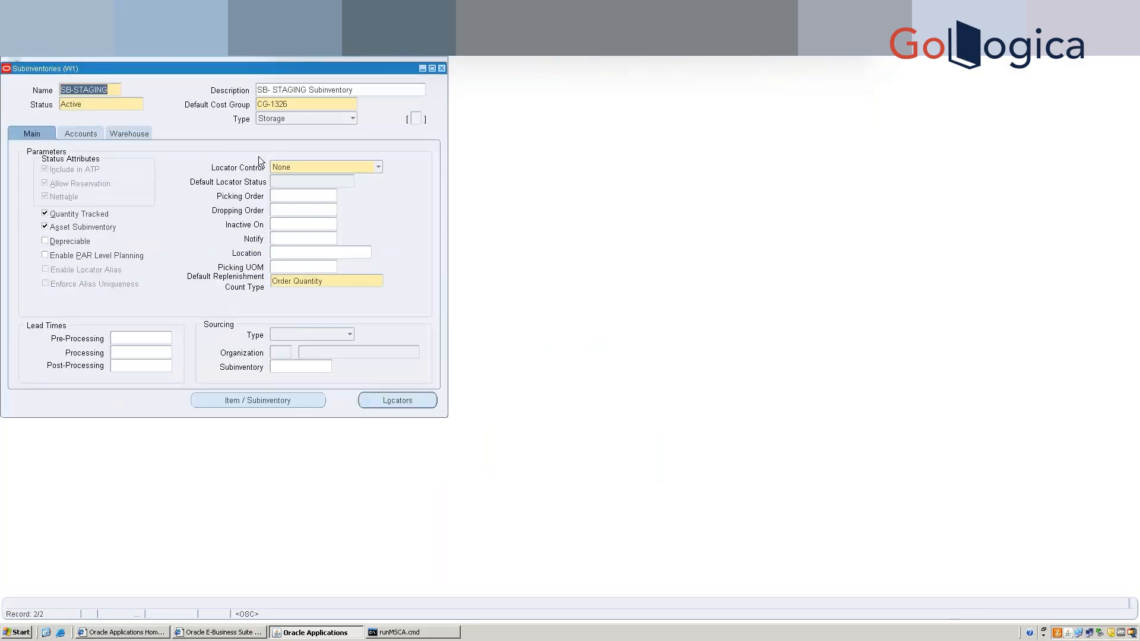
Set SB-STAGING's locator control to Prespecified, review its Accounts and Warehouse tabs, and show its locators.
{"action": "left_click", "coordinate": [310, 167]}
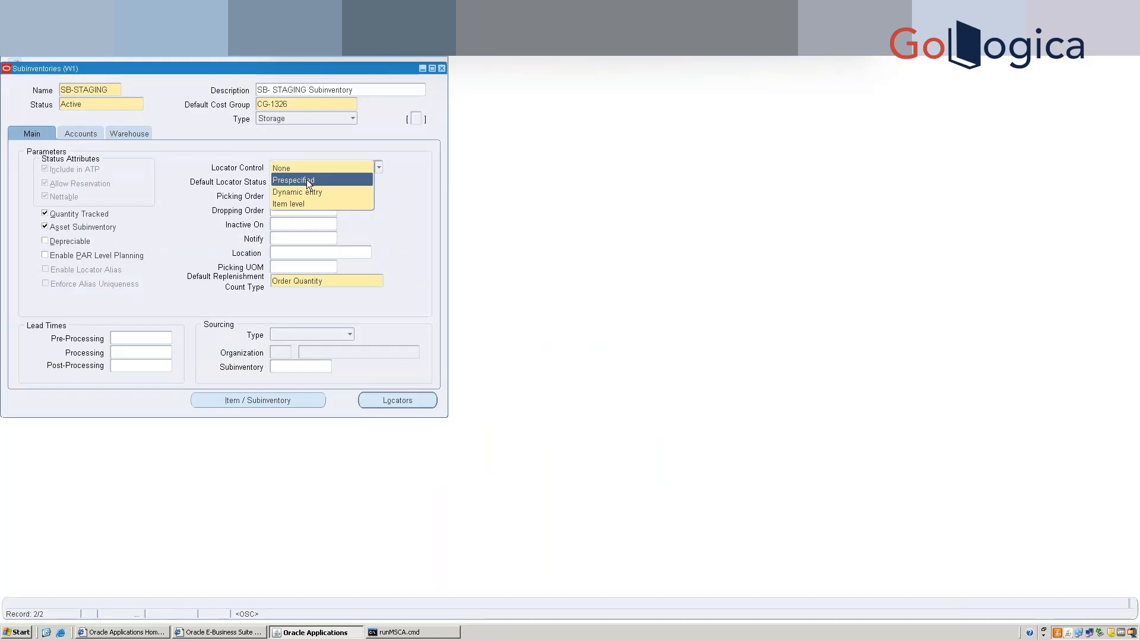
{"action": "left_click", "coordinate": [306, 179]}
{"action": "left_click", "coordinate": [135, 134]}
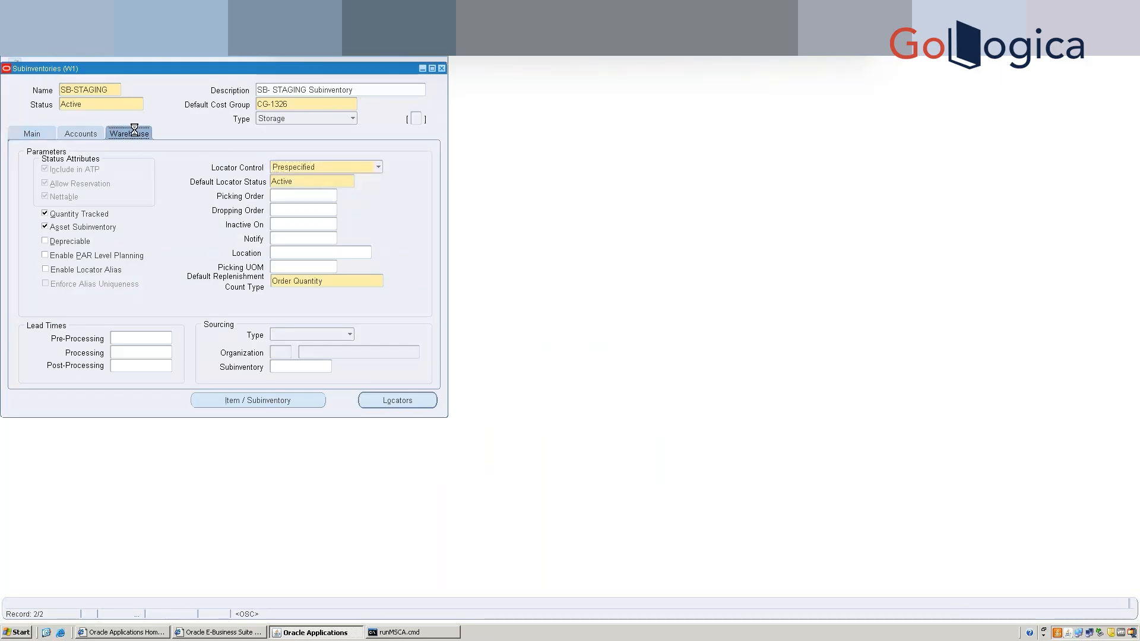
{"action": "left_click", "coordinate": [66, 135]}
{"action": "left_click", "coordinate": [23, 138]}
{"action": "left_click", "coordinate": [127, 133]}
{"action": "left_click", "coordinate": [387, 401]}
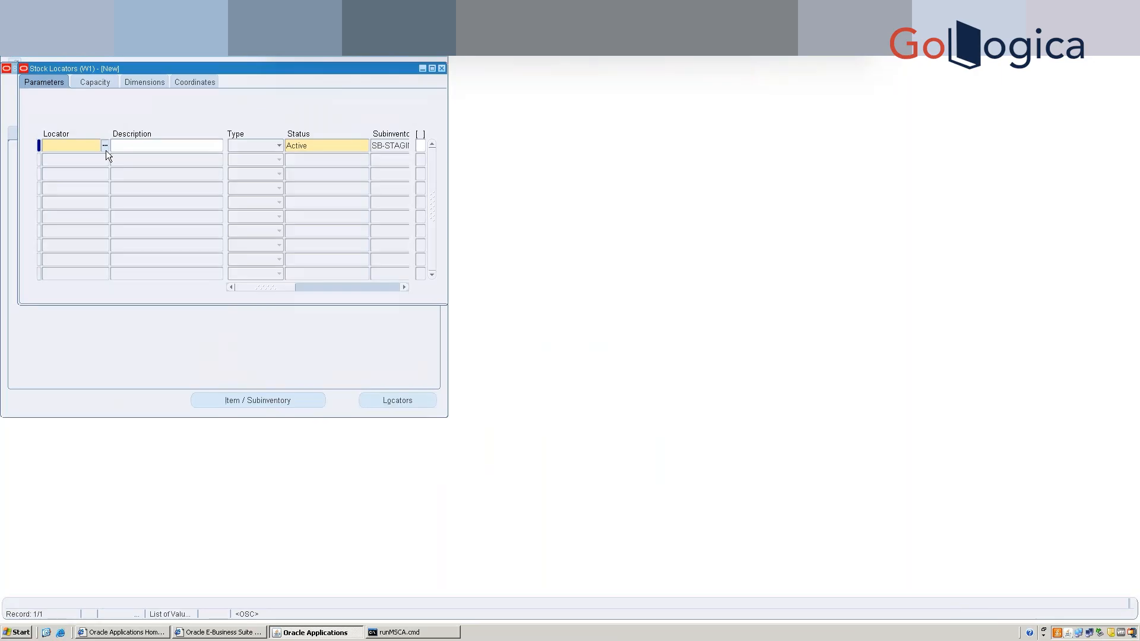
Enter a new SB-STAGING locator with segments SB-STAG, 1, 1 (SB-STAG.1.1).
{"action": "left_click", "coordinate": [106, 149]}
{"action": "type", "text": "SB"}
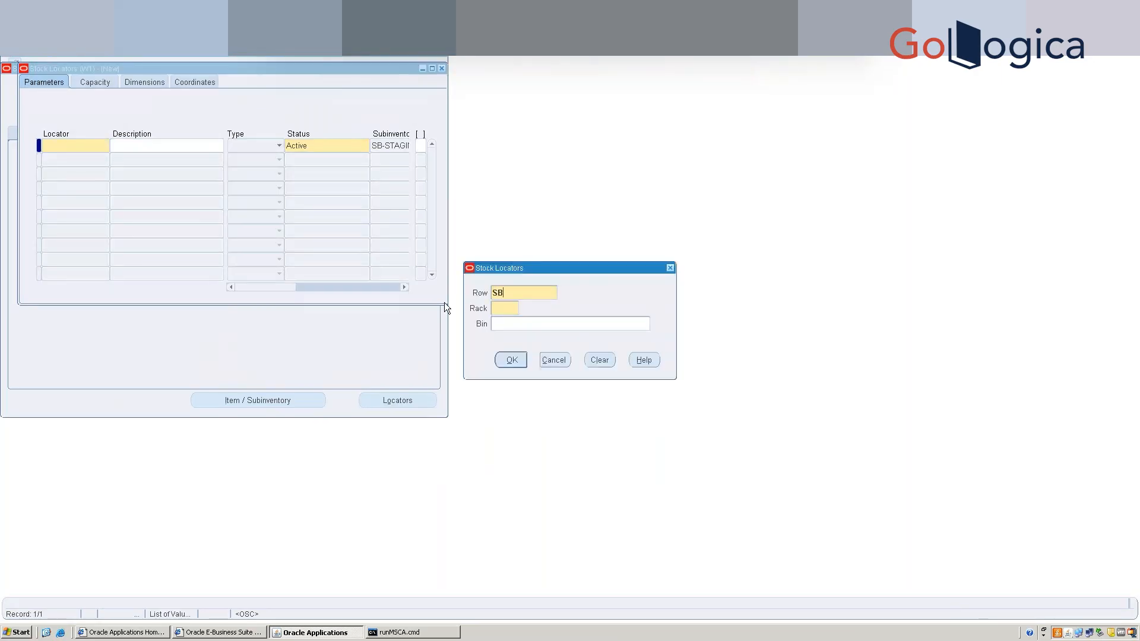
{"action": "type", "text": "-STAGING"}
{"action": "key", "text": "Tab"}
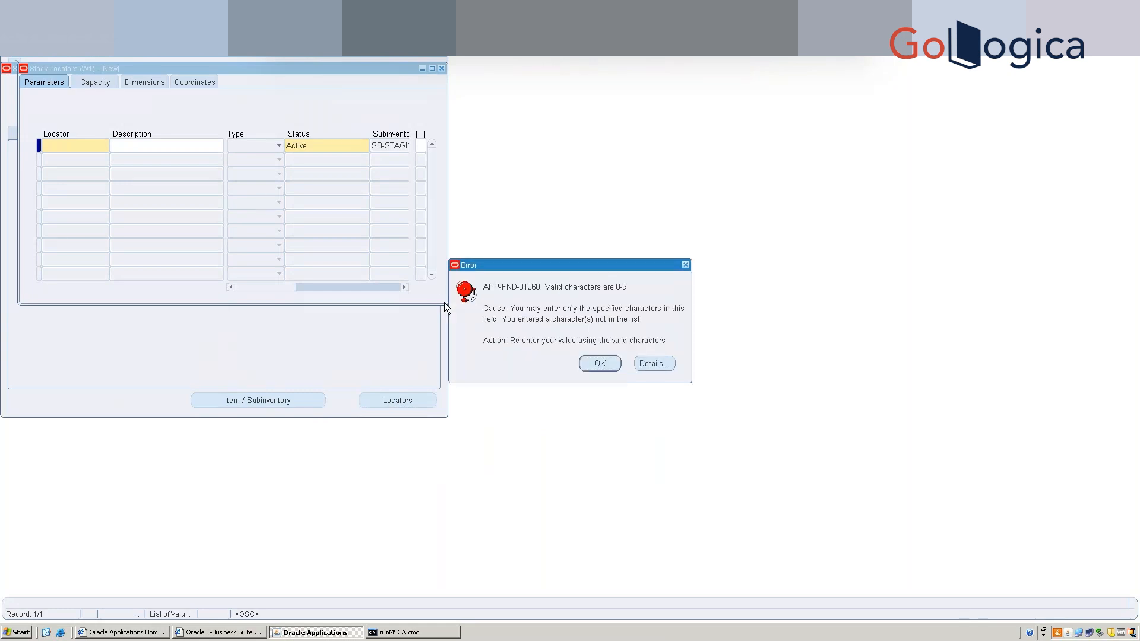
{"action": "left_click", "coordinate": [599, 364]}
{"action": "left_click_drag", "start_coordinate": [506, 309], "coordinate": [464, 301]}
{"action": "type", "text": "1"}
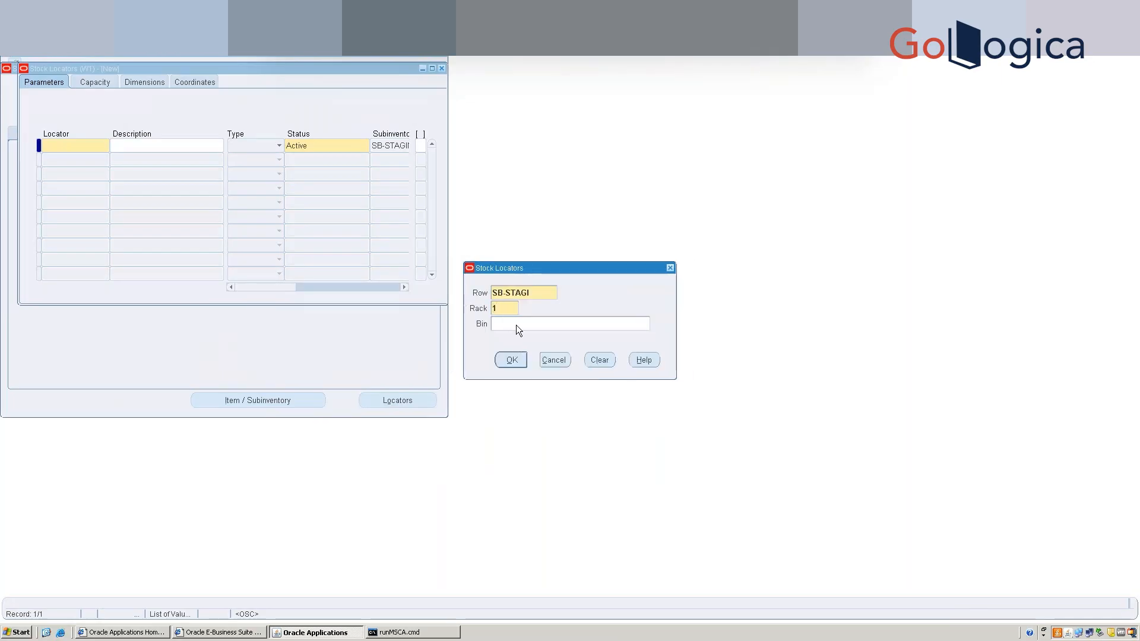
{"action": "key", "text": "shift+Tab"}
{"action": "left_click", "coordinate": [514, 325]}
{"action": "type", "text": "1"}
{"action": "left_click", "coordinate": [534, 292]}
{"action": "left_click", "coordinate": [533, 294]}
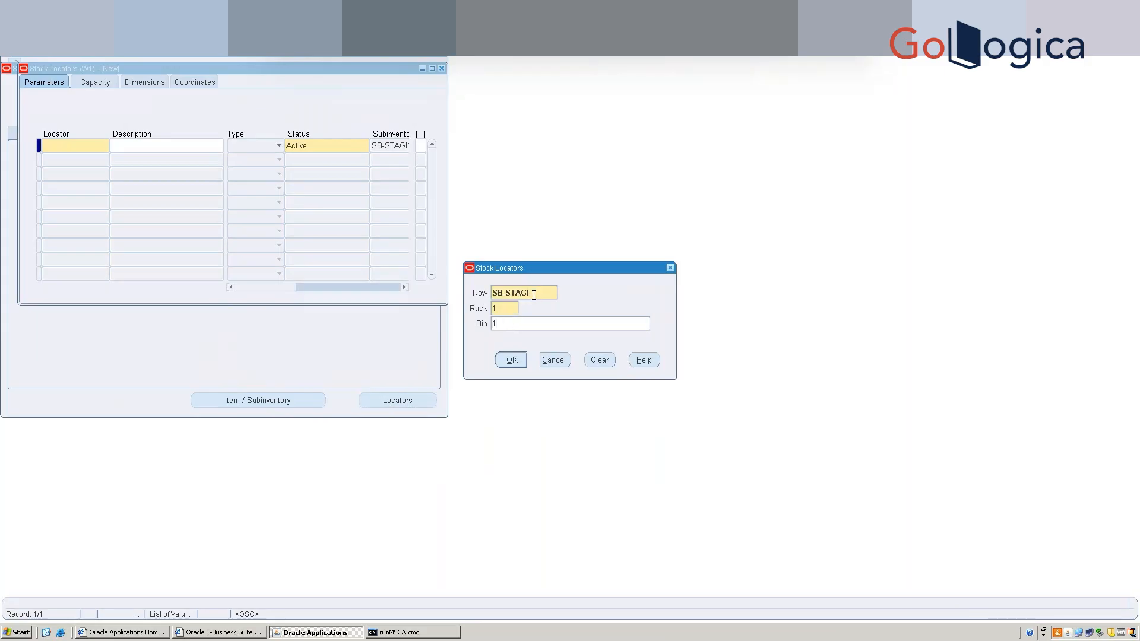
{"action": "left_click", "coordinate": [511, 360]}
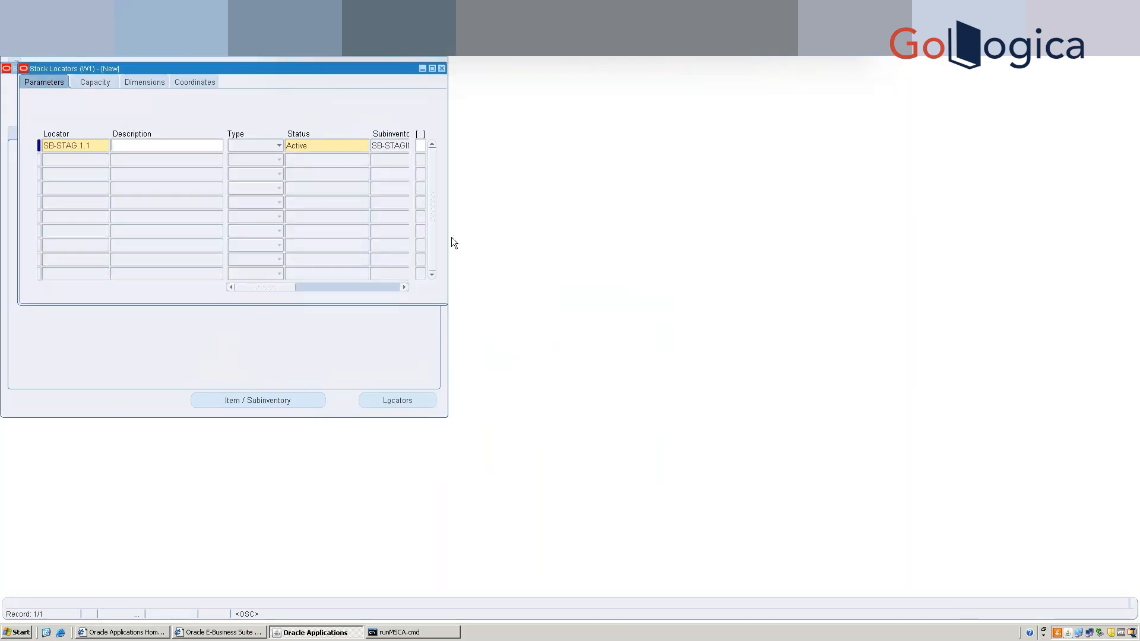
Describe the locator as 'SB Staging Locator', make it a Staging Lane, and save it.
{"action": "type", "text": "Sb Staging"}
{"action": "key", "text": "BackSpace"}
{"action": "key", "text": "BackSpace"}
{"action": "key", "text": "BackSpace"}
{"action": "key", "text": "BackSpace"}
{"action": "key", "text": "BackSpace"}
{"action": "key", "text": "BackSpace"}
{"action": "key", "text": "BackSpace"}
{"action": "key", "text": "BackSpace"}
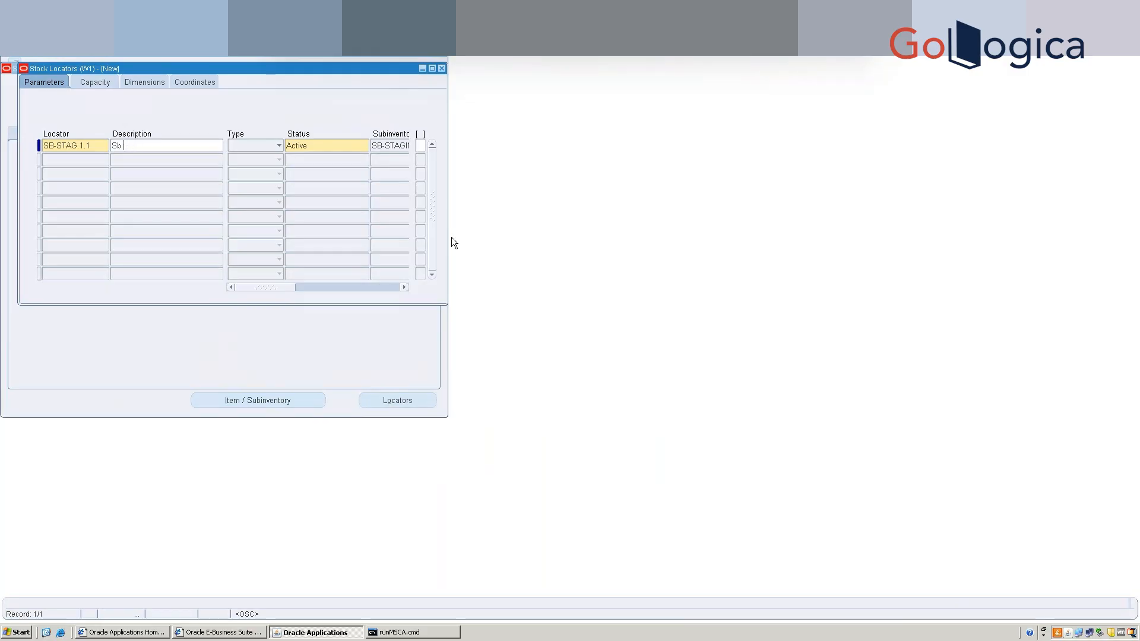
{"action": "key", "text": "BackSpace"}
{"action": "type", "text": "B Staging Locator 1"}
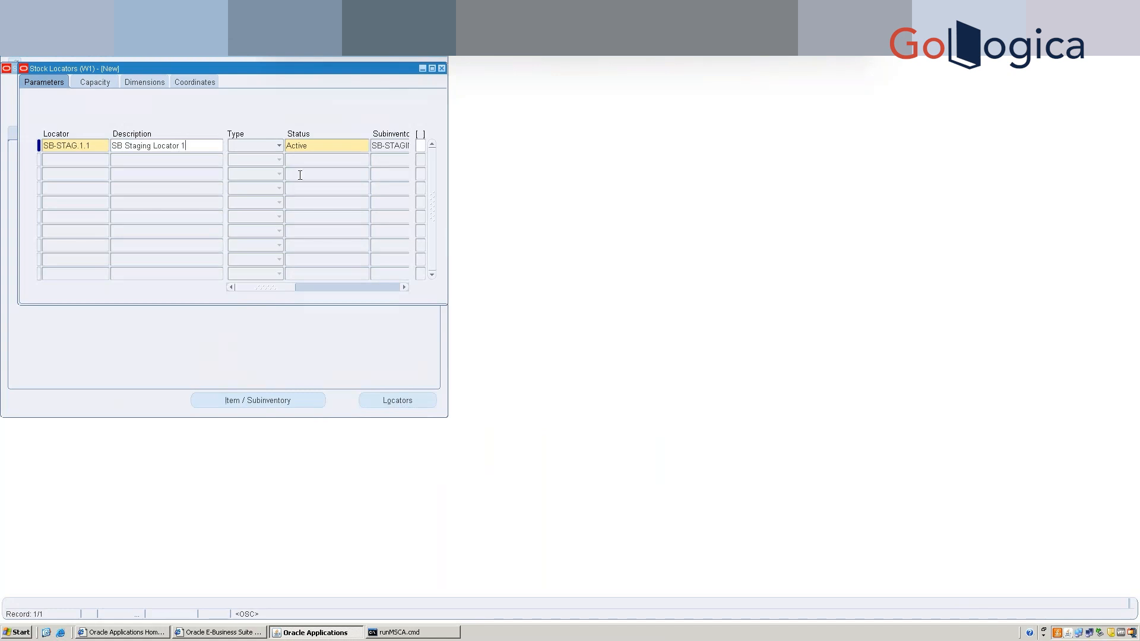
{"action": "left_click", "coordinate": [280, 144]}
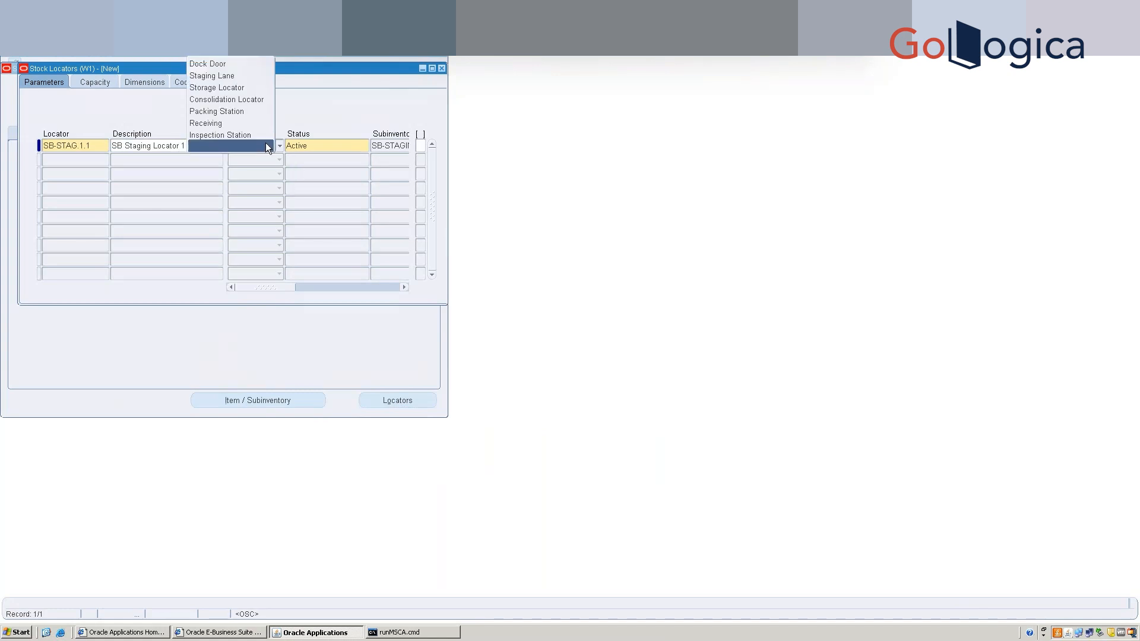
{"action": "left_click", "coordinate": [241, 75]}
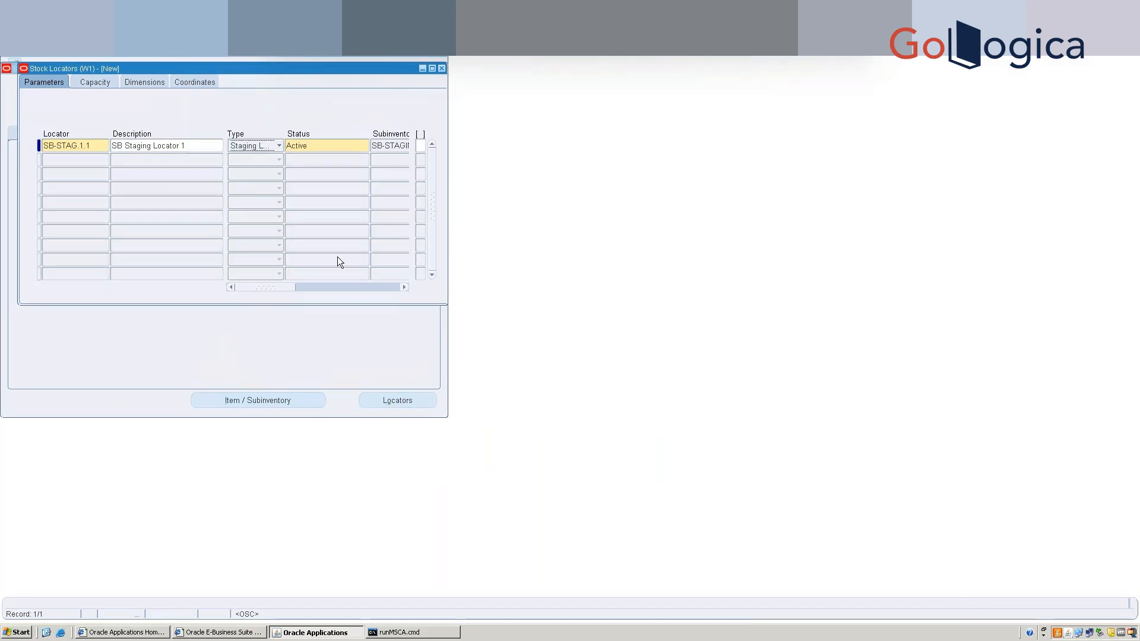
{"action": "key", "text": "ctrl+s"}
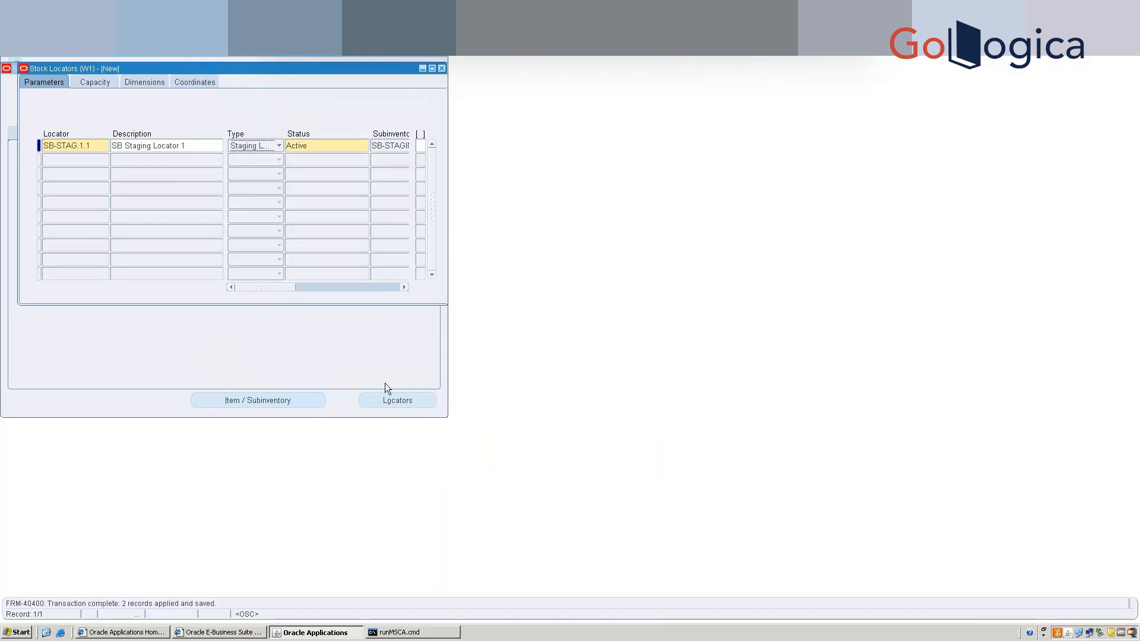
{"action": "left_click", "coordinate": [443, 68]}
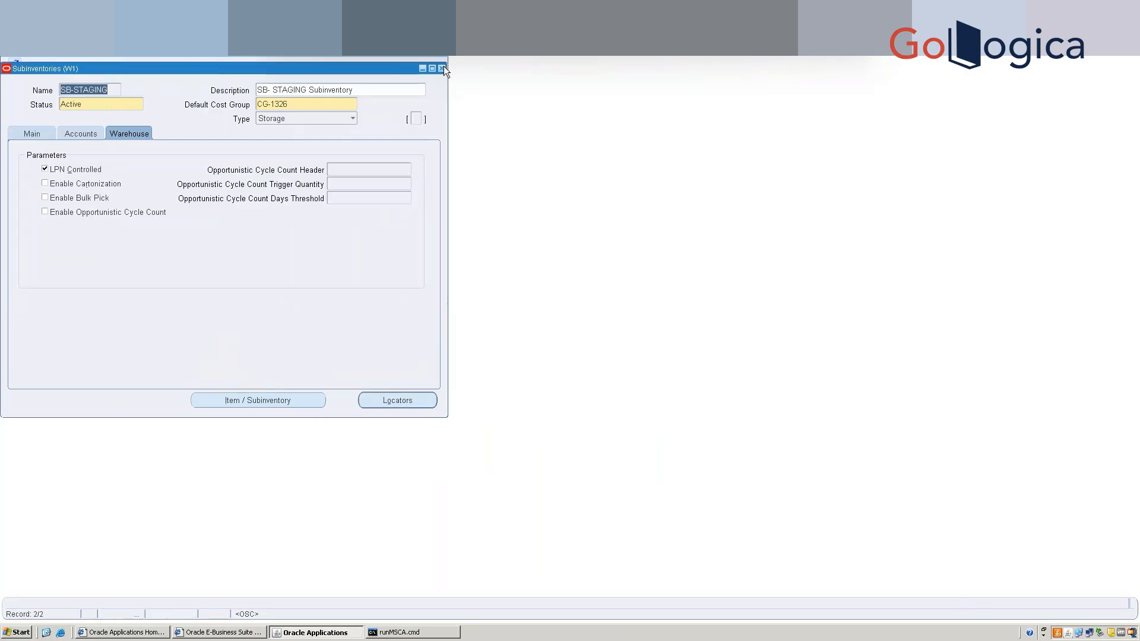
Add a new subinventory SB-Recv with the description SB-Receiving.
{"action": "left_click", "coordinate": [443, 68]}
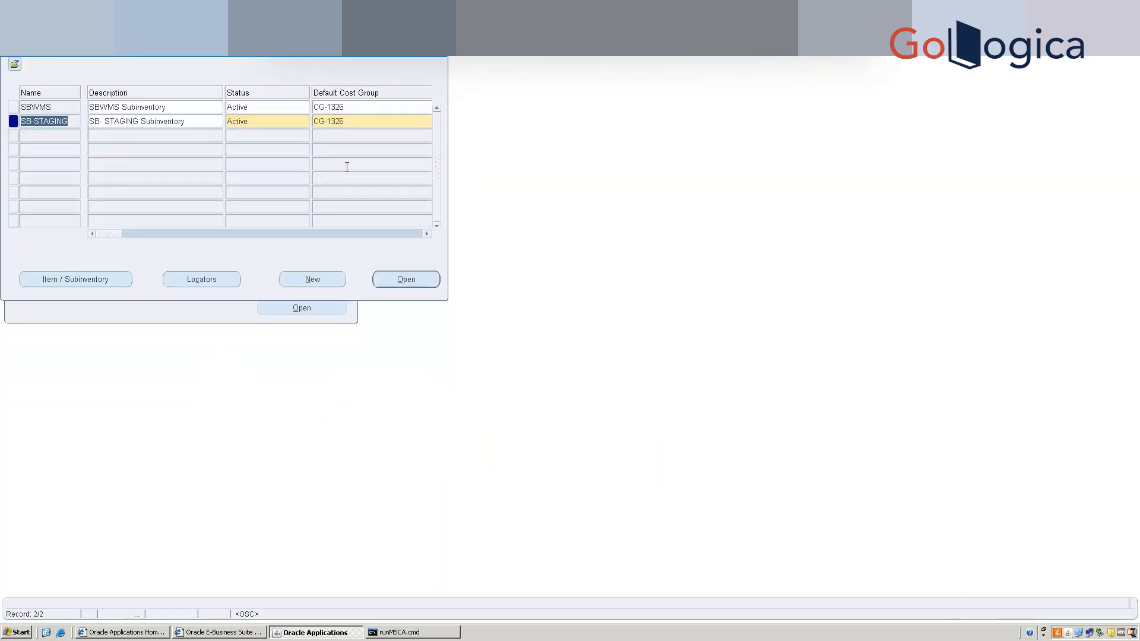
{"action": "left_click", "coordinate": [43, 139]}
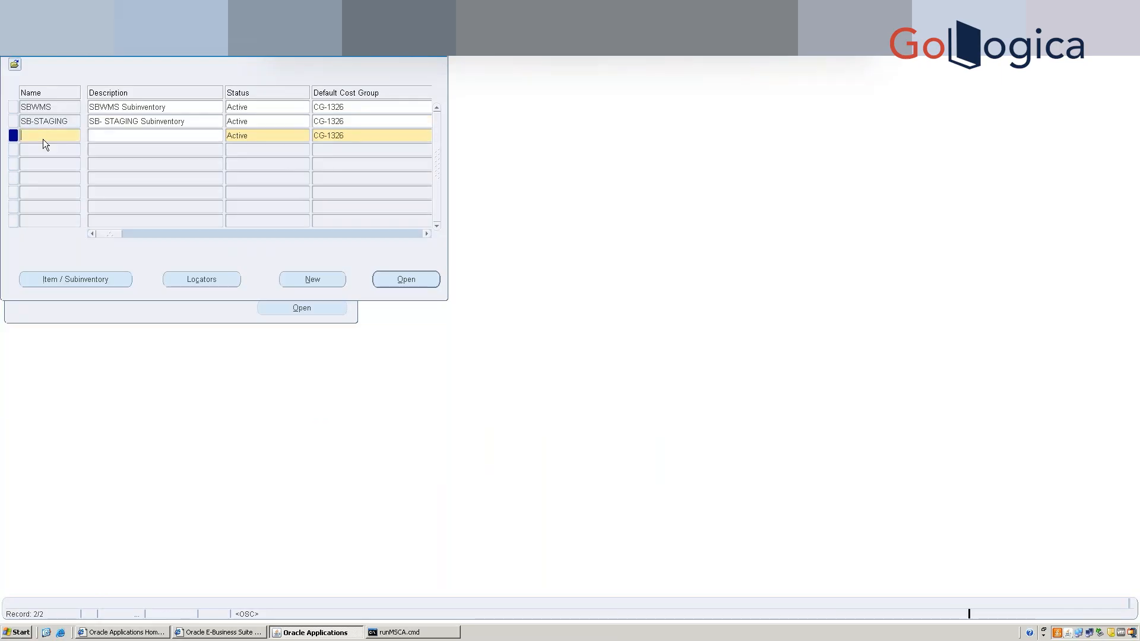
{"action": "type", "text": "SB-Receiv"}
{"action": "key", "text": "BackSpace"}
{"action": "key", "text": "BackSpace"}
{"action": "key", "text": "BackSpace"}
{"action": "key", "text": "BackSpace"}
{"action": "key", "text": "BackSpace"}
{"action": "type", "text": "vSB-Receiving"}
Set SB-Recv's locator control to Prespecified and bring up its stock locators.
{"action": "left_click", "coordinate": [393, 281]}
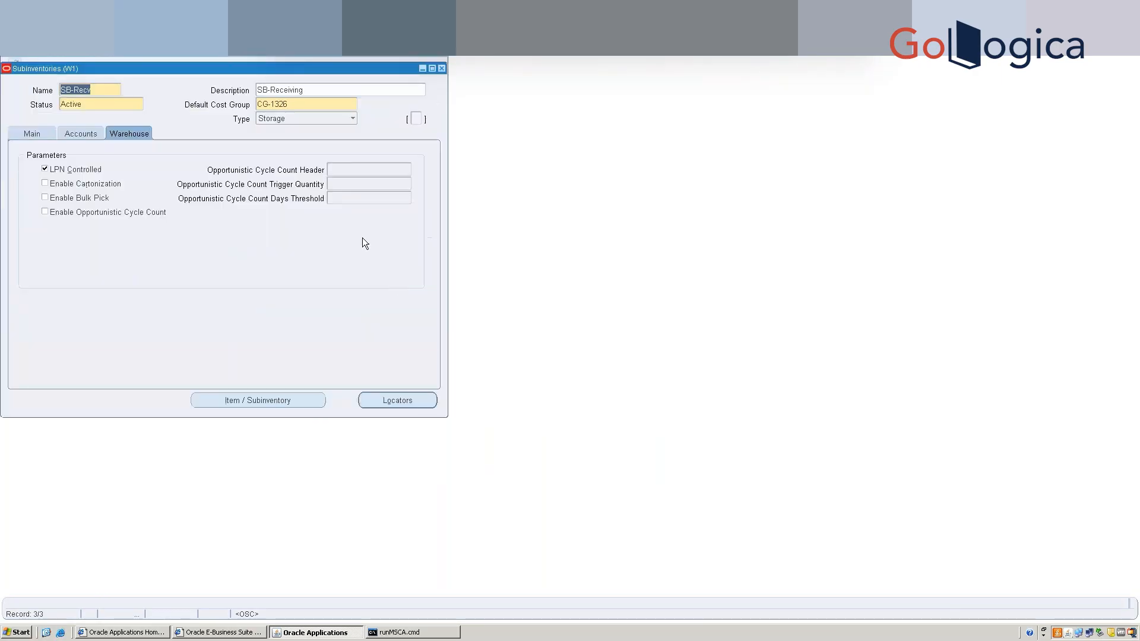
{"action": "left_click", "coordinate": [27, 132]}
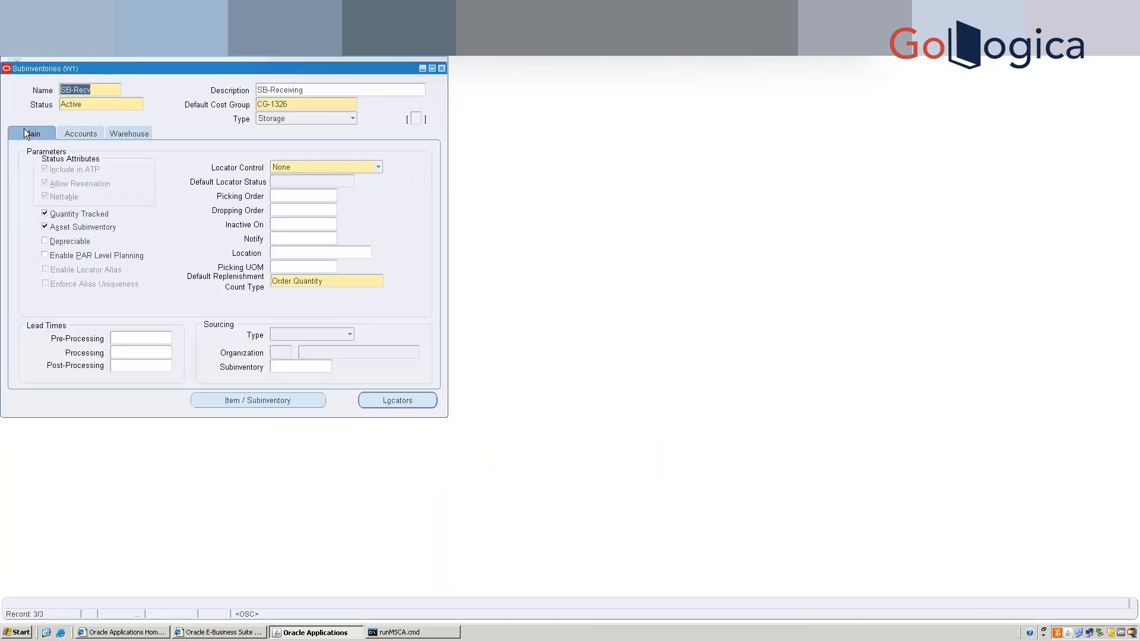
{"action": "left_click", "coordinate": [315, 169]}
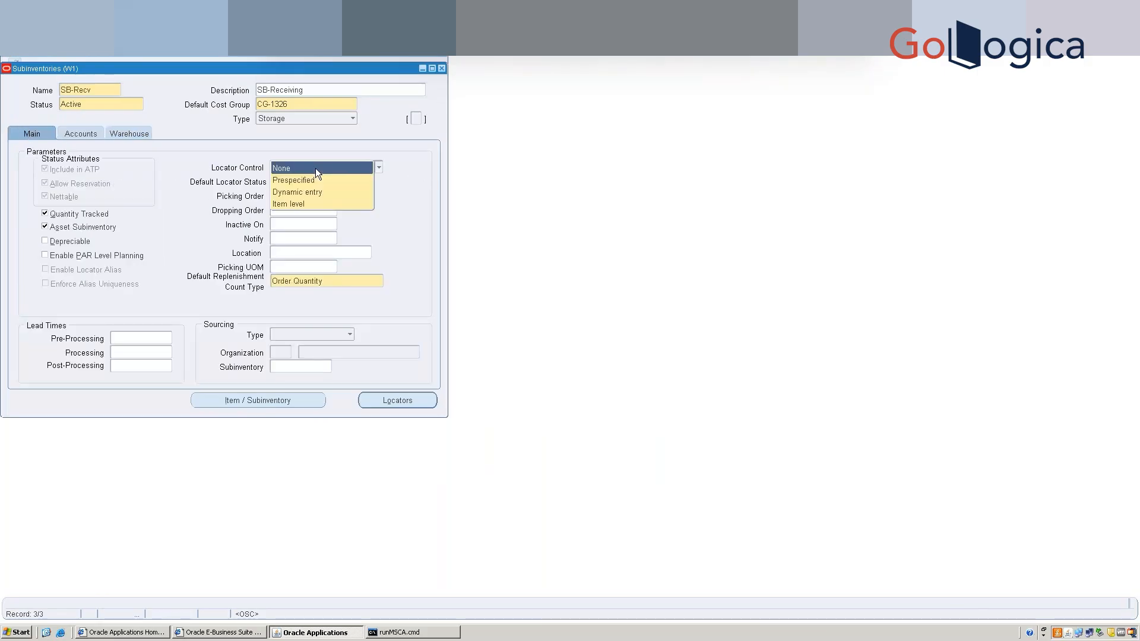
{"action": "left_click", "coordinate": [312, 180]}
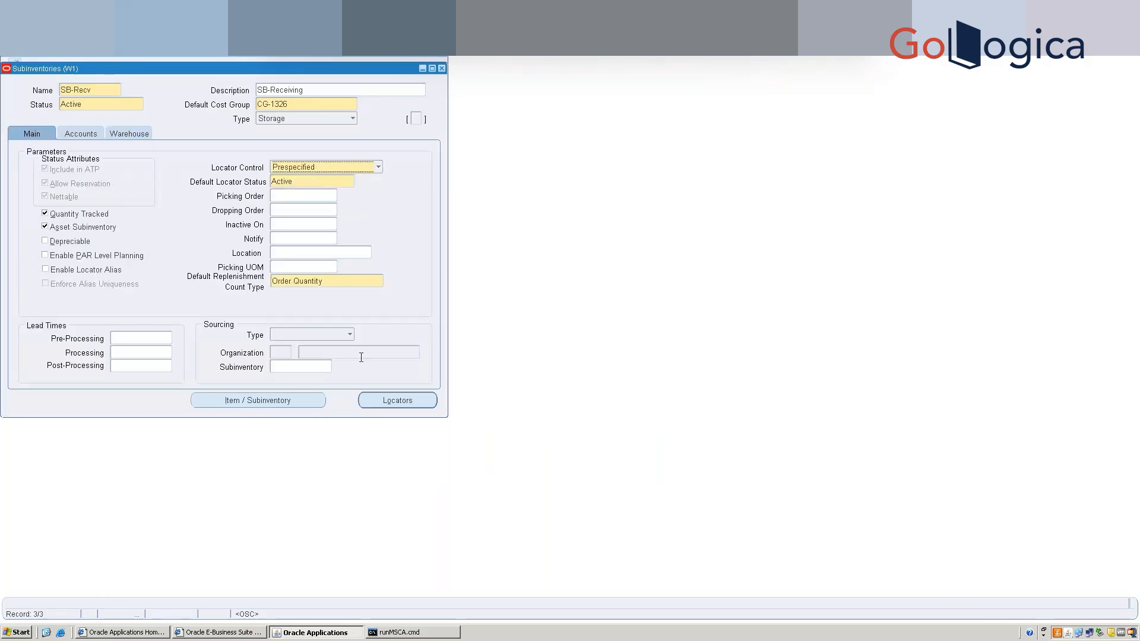
{"action": "left_click", "coordinate": [374, 400]}
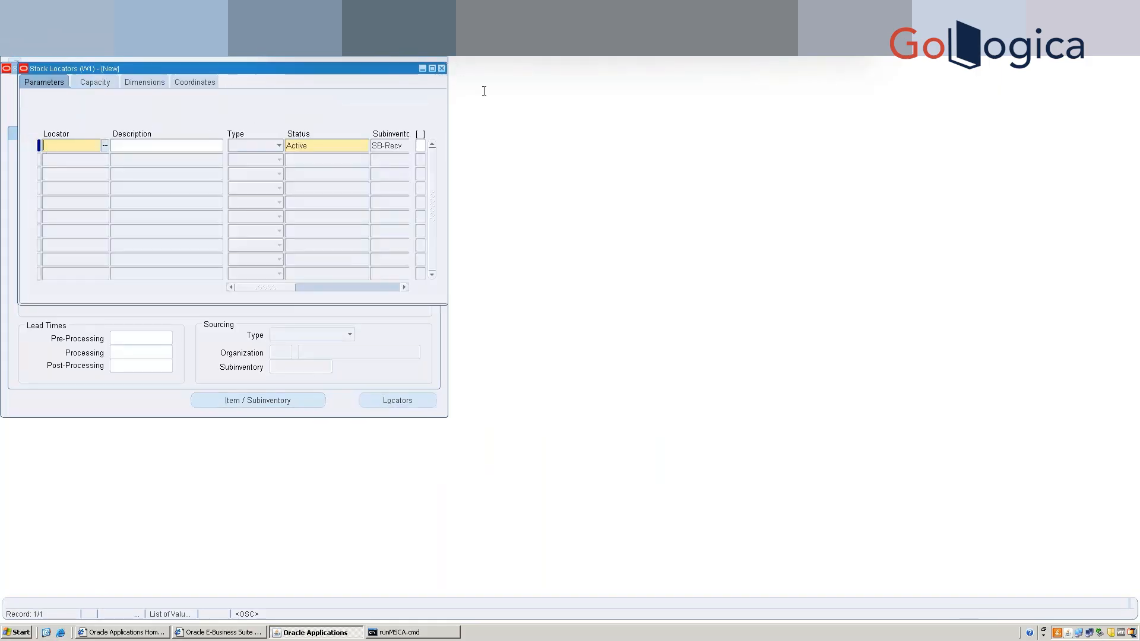
Leave the stock locators empty and make SB-Recv a Receiving-type subinventory.
{"action": "left_click", "coordinate": [442, 68]}
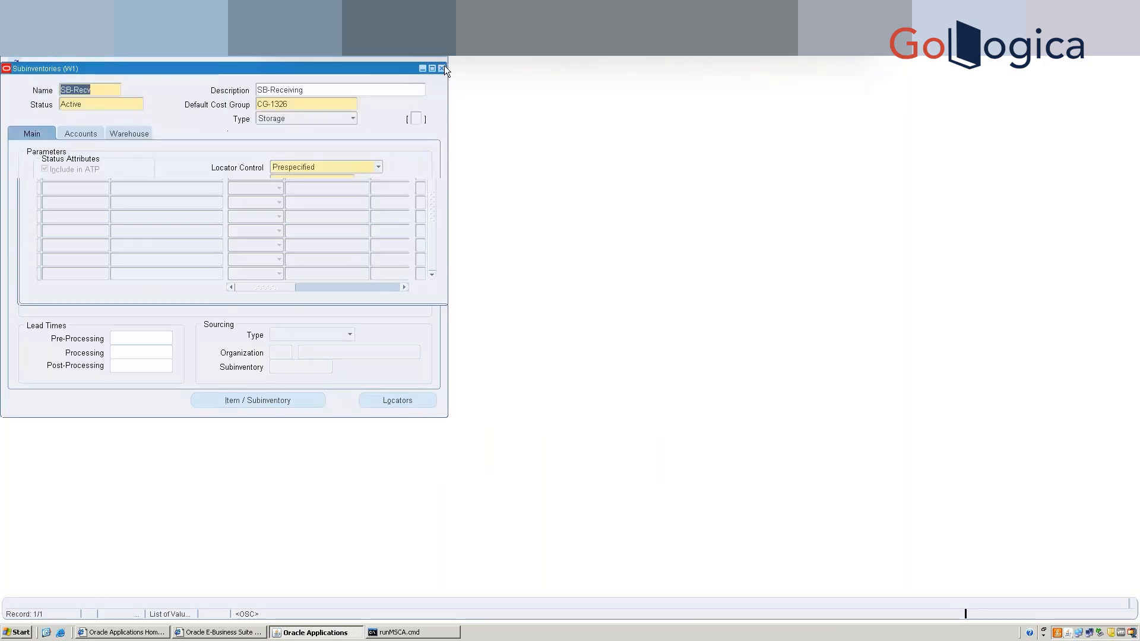
{"action": "left_click", "coordinate": [325, 118]}
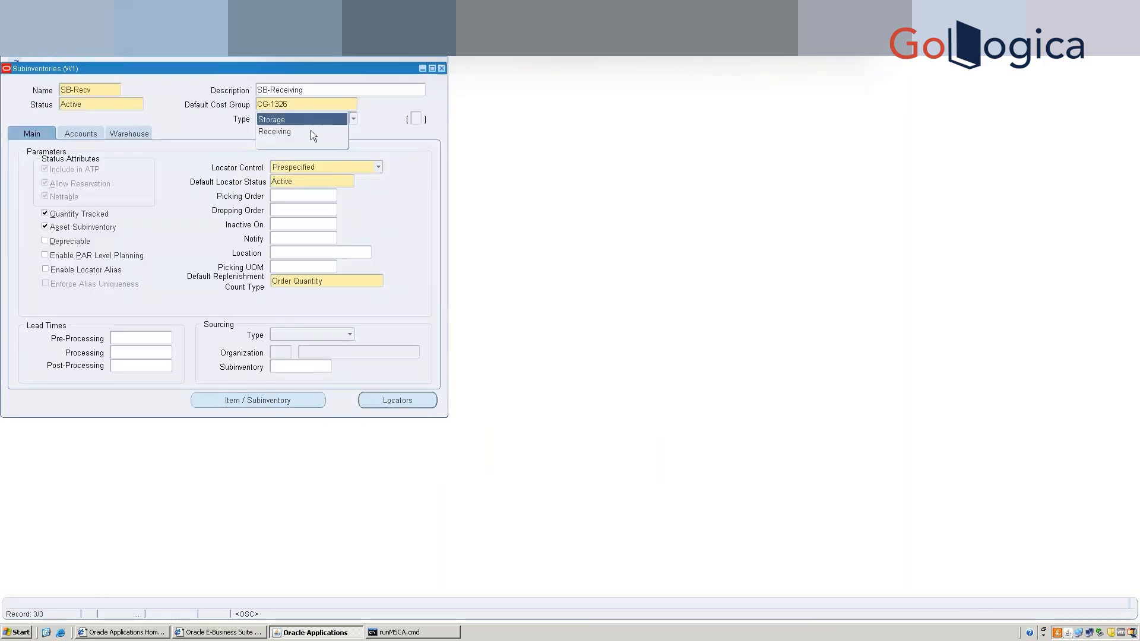
{"action": "left_click", "coordinate": [308, 132]}
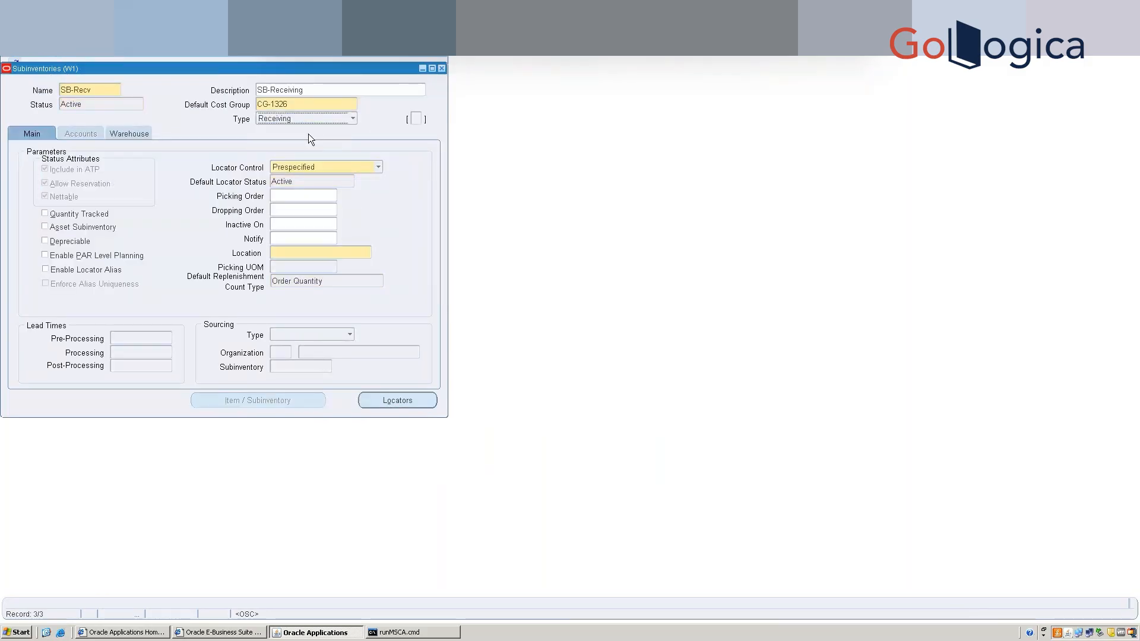
Set SB-Recv's location to W1 - Kansas City Distribution and review its warehouse parameters.
{"action": "left_click", "coordinate": [305, 251]}
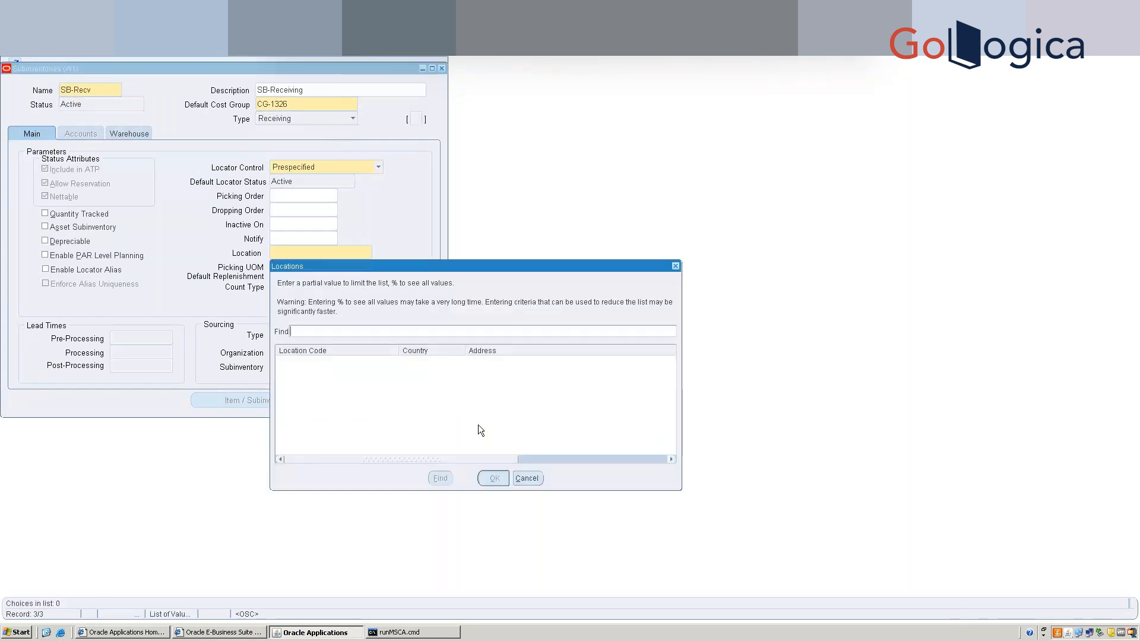
{"action": "type", "text": "W1 - Kansas City Distribution%"}
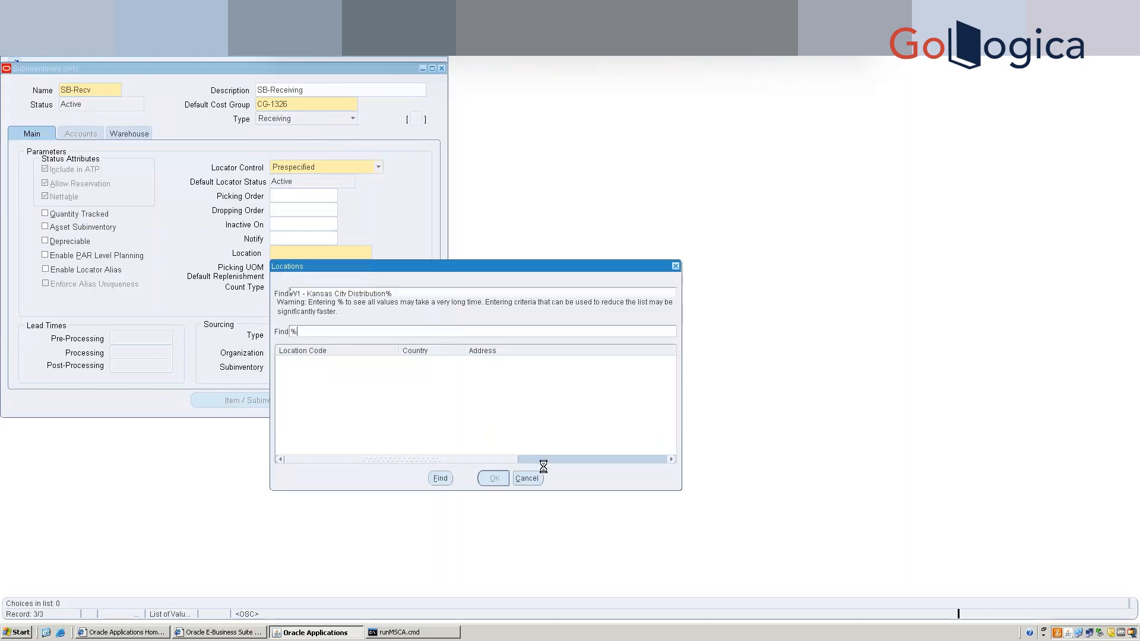
{"action": "key", "text": "Return"}
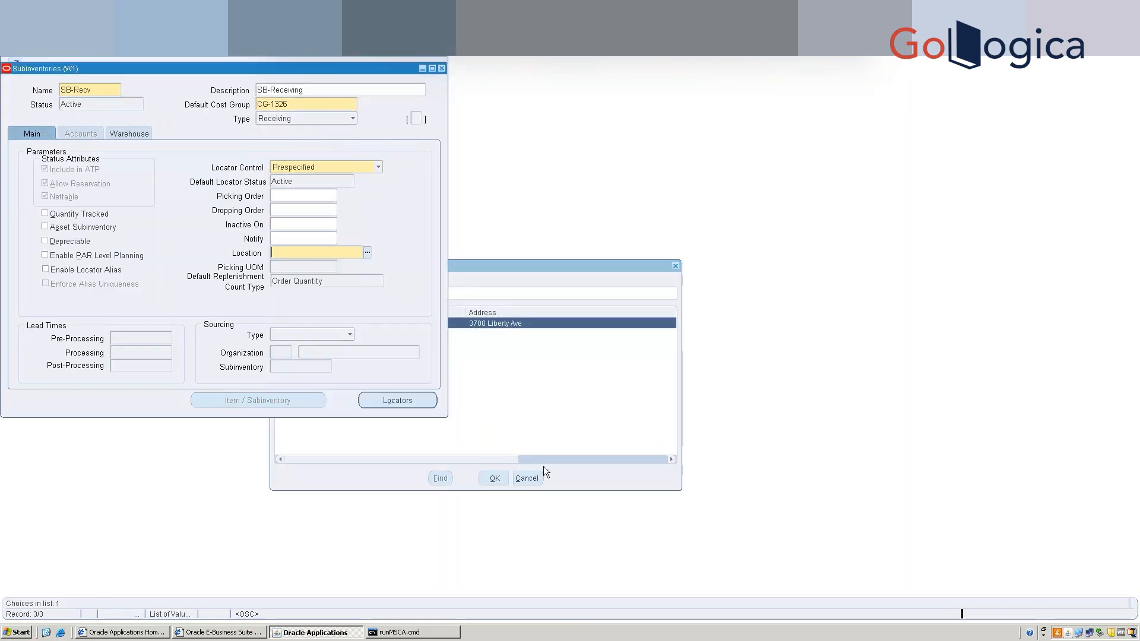
{"action": "left_click", "coordinate": [31, 137]}
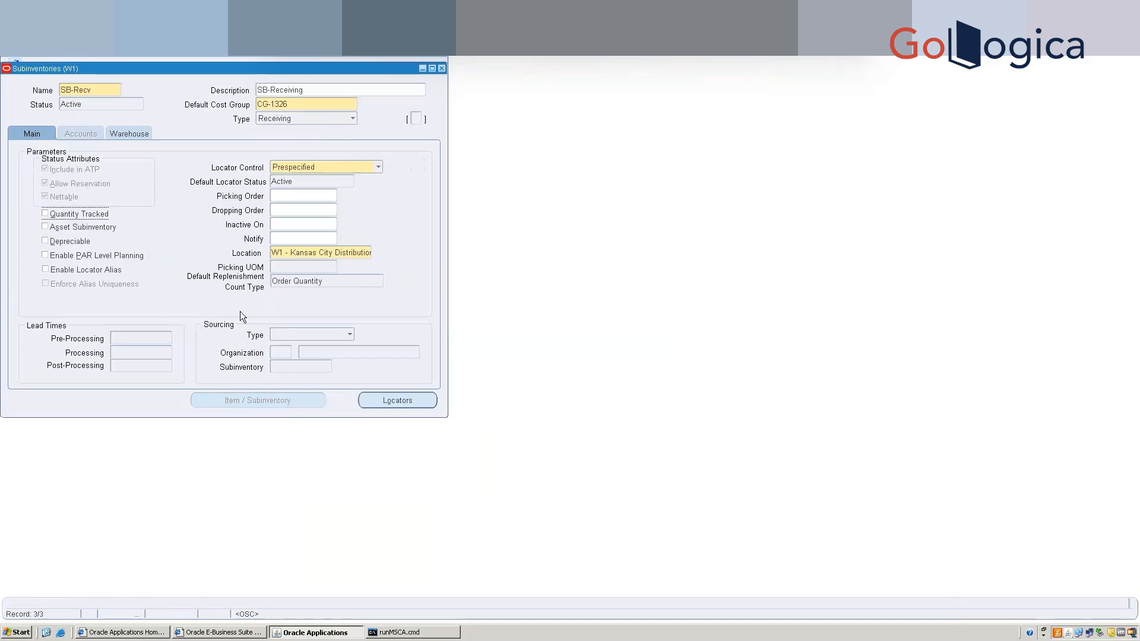
{"action": "left_click", "coordinate": [44, 213]}
{"action": "left_click", "coordinate": [130, 135]}
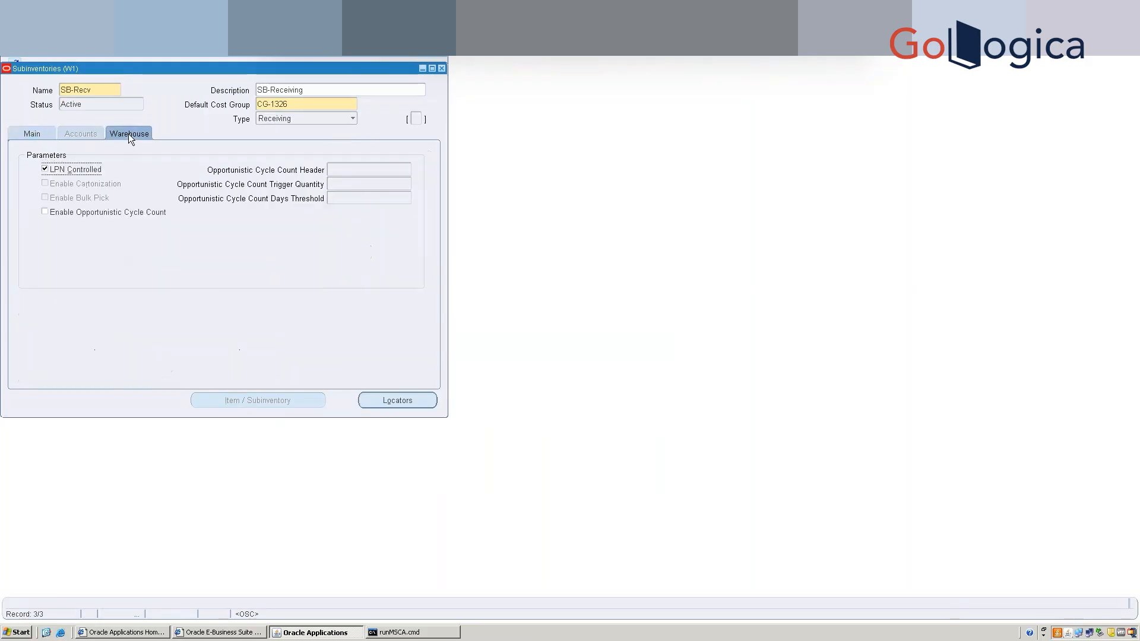
{"action": "left_click", "coordinate": [150, 22]}
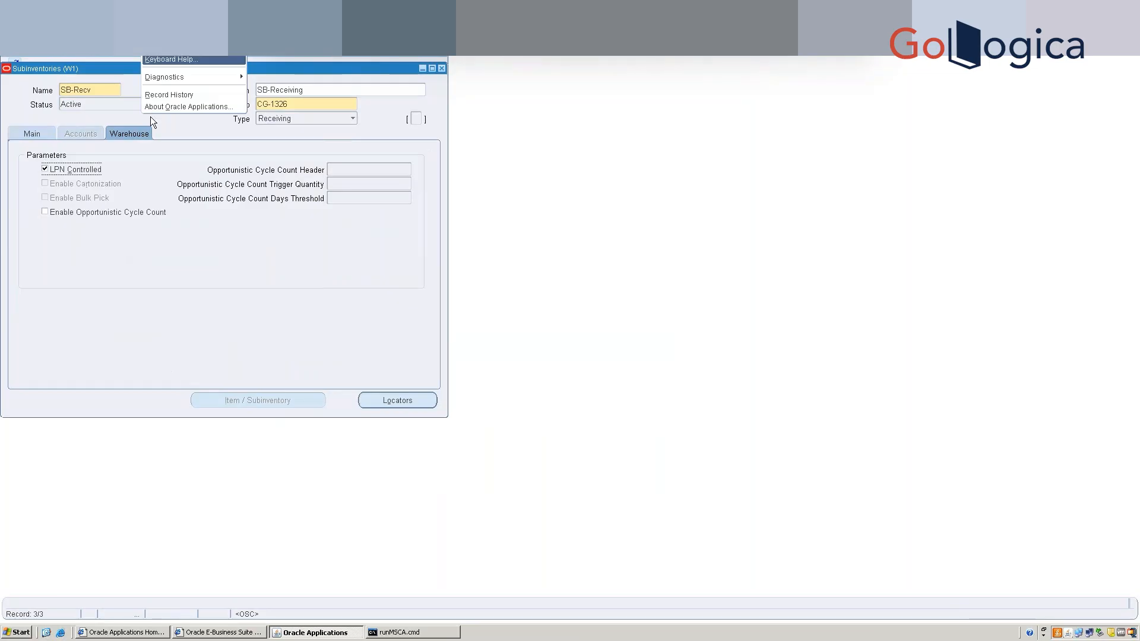
{"action": "left_click", "coordinate": [152, 94]}
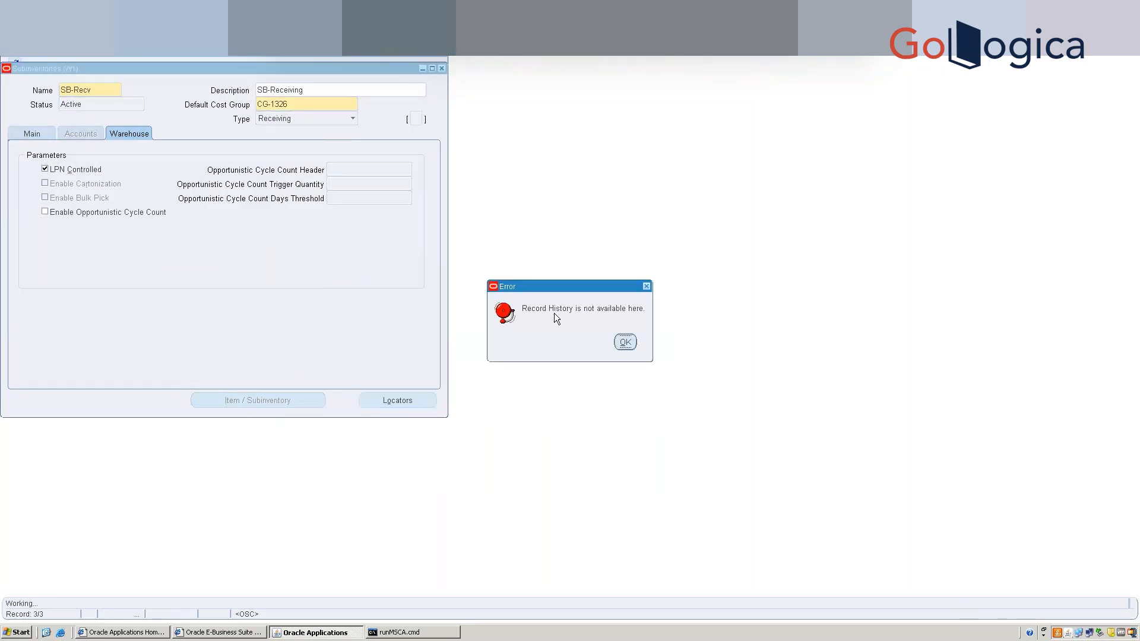
{"action": "left_click", "coordinate": [626, 341]}
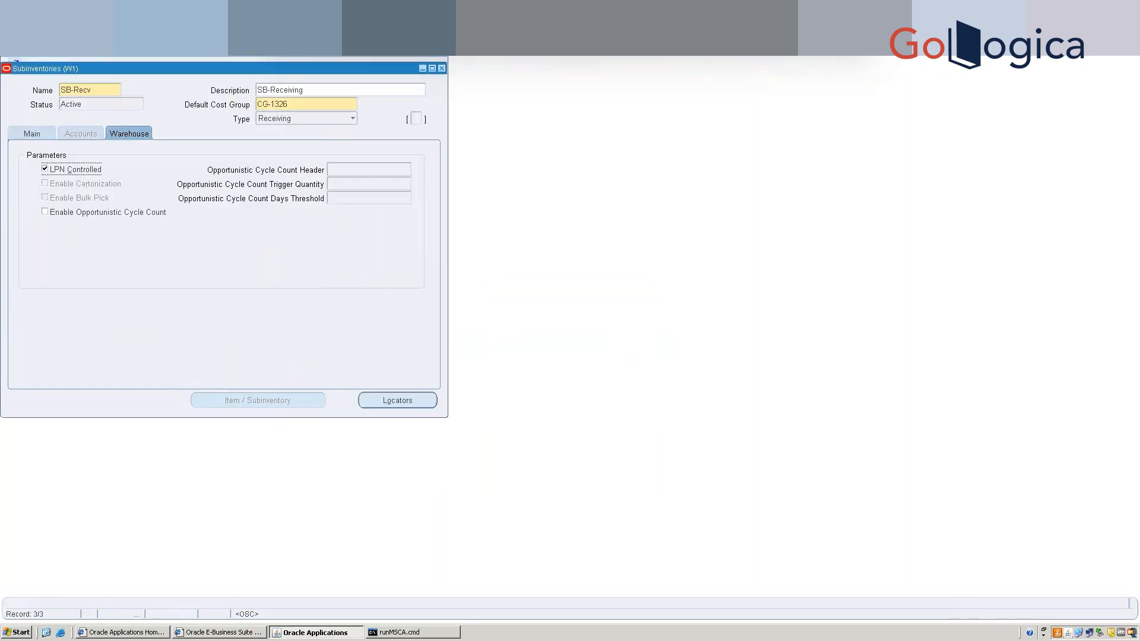
{"action": "left_click", "coordinate": [151, 22]}
{"action": "left_click", "coordinate": [162, 108]}
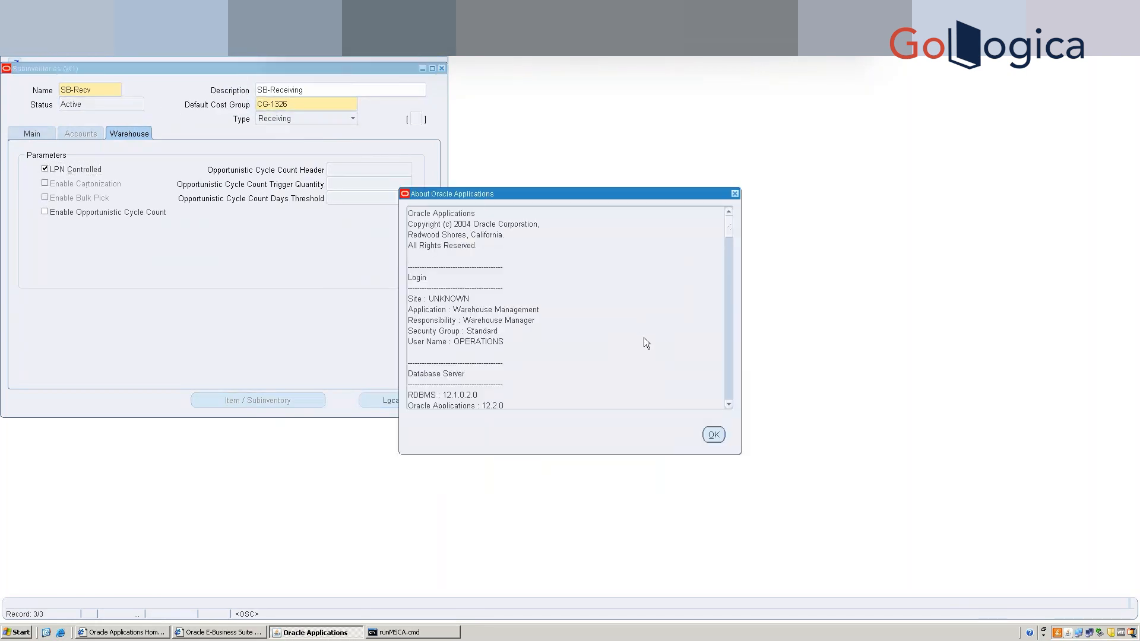
{"action": "left_click", "coordinate": [711, 435]}
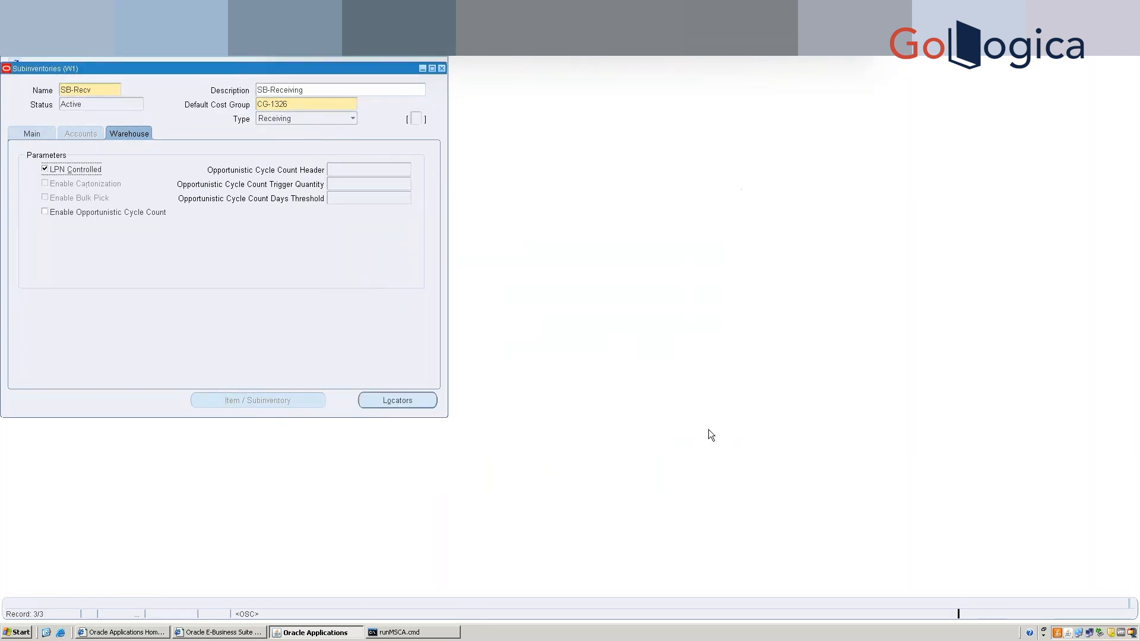
Enter a new stock locator for SB-Recv with row, rack and bin SB-RECV.1.1.
{"action": "left_click", "coordinate": [395, 402]}
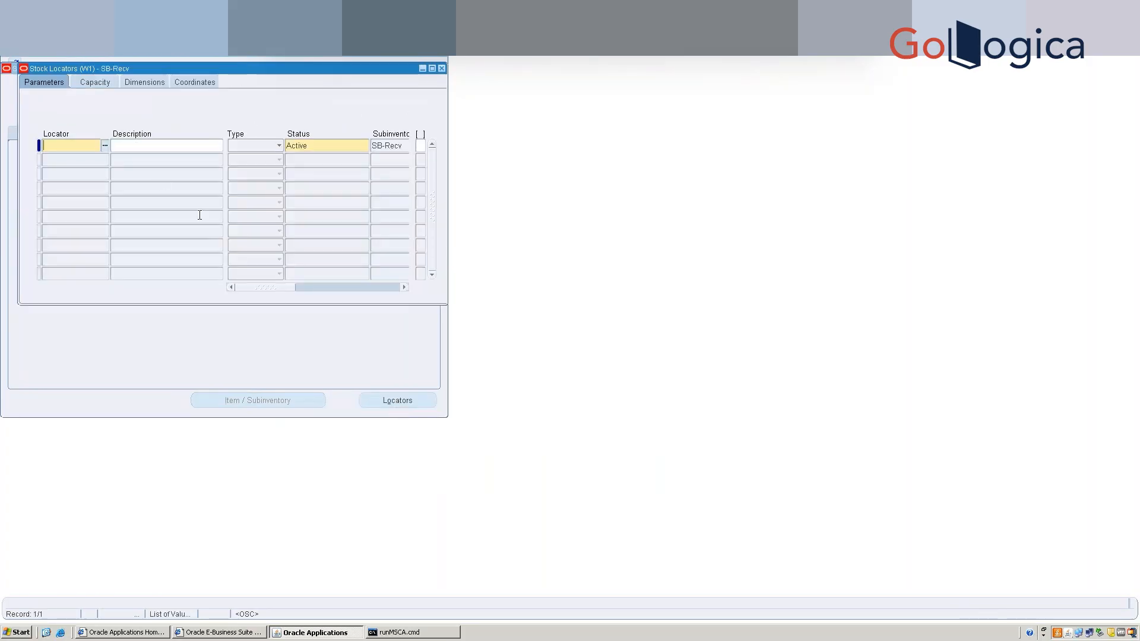
{"action": "type", "text": "SB"}
{"action": "key", "text": "BackSpace"}
{"action": "key", "text": "BackSpace"}
{"action": "key", "text": "ctrl+l"}
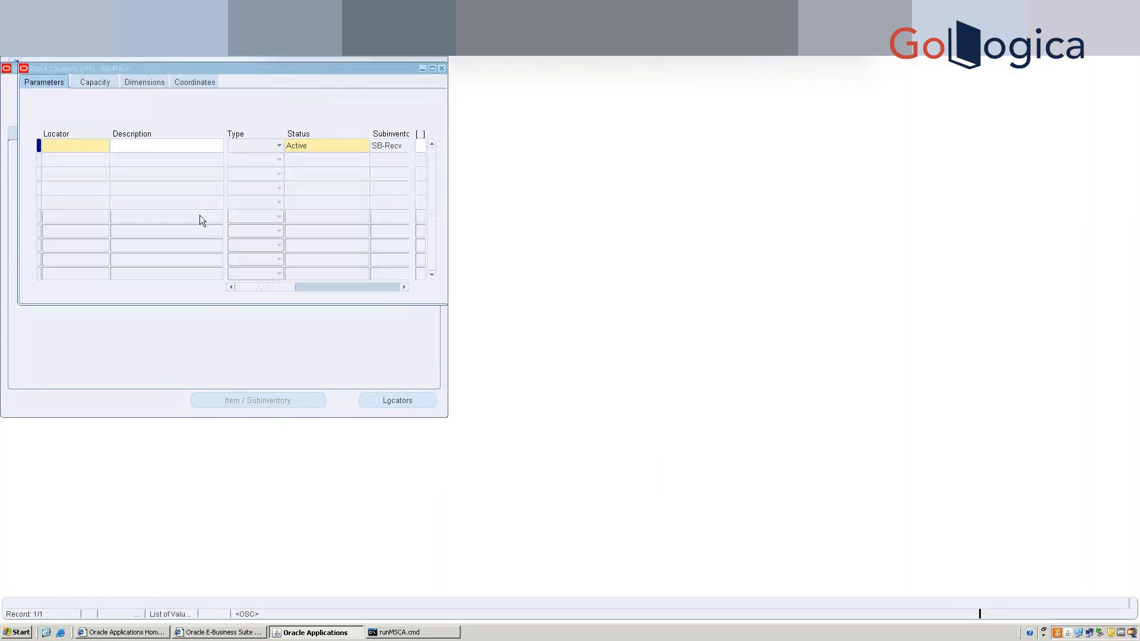
{"action": "type", "text": "SB"}
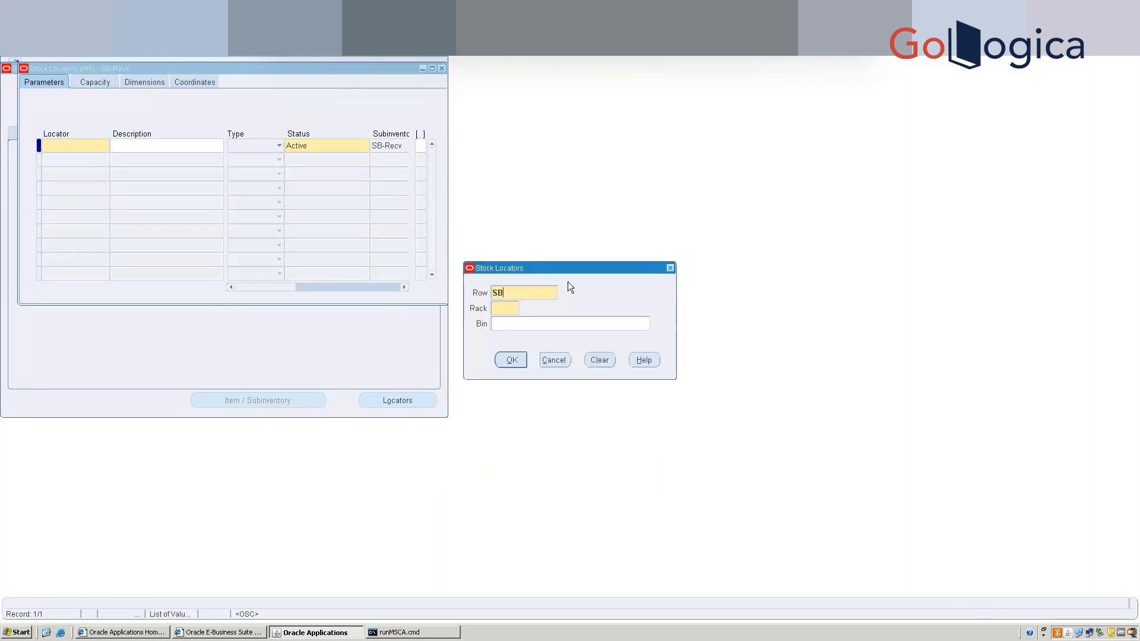
{"action": "type", "text": "-Reeei"}
{"action": "key", "text": "Tab"}
{"action": "type", "text": "ving"}
{"action": "key", "text": "BackSpace"}
{"action": "key", "text": "BackSpace"}
{"action": "key", "text": "BackSpace"}
{"action": "key", "text": "BackSpace"}
{"action": "key", "text": "shift+Tab"}
{"action": "key", "text": "End"}
{"action": "key", "text": "BackSpace"}
{"action": "key", "text": "BackSpace"}
{"action": "type", "text": "V"}
{"action": "type", "text": "1"}
{"action": "left_click", "coordinate": [511, 360]}
Describe the locator as SB Receiving, set its type to Receiving, and save it.
{"action": "left_click", "coordinate": [136, 144]}
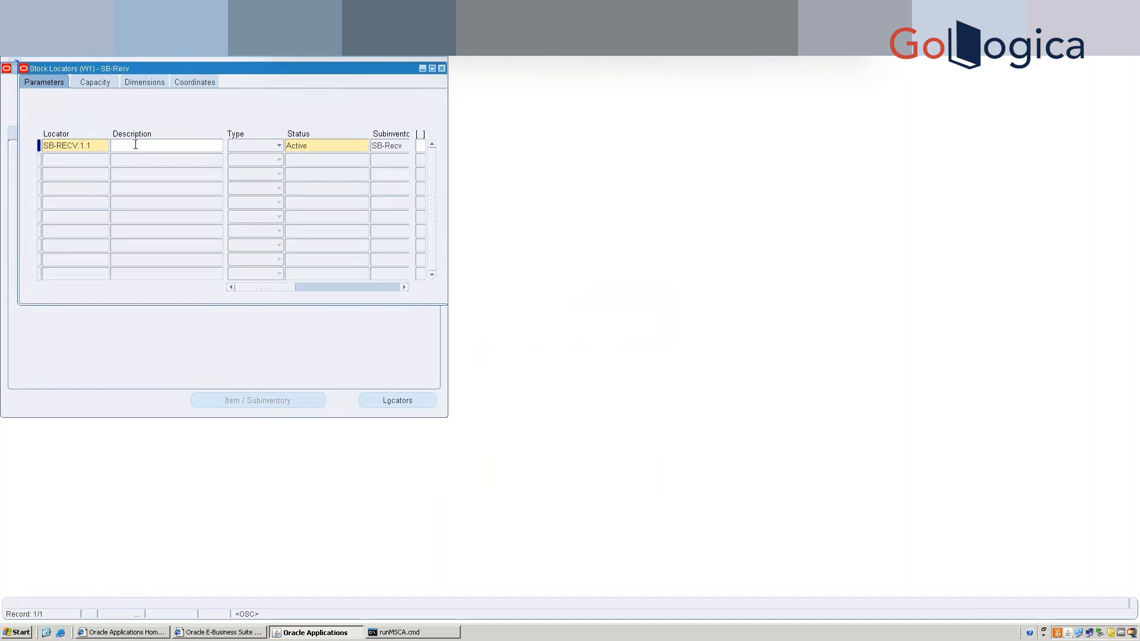
{"action": "type", "text": "SB Receiving"}
{"action": "left_click", "coordinate": [276, 148]}
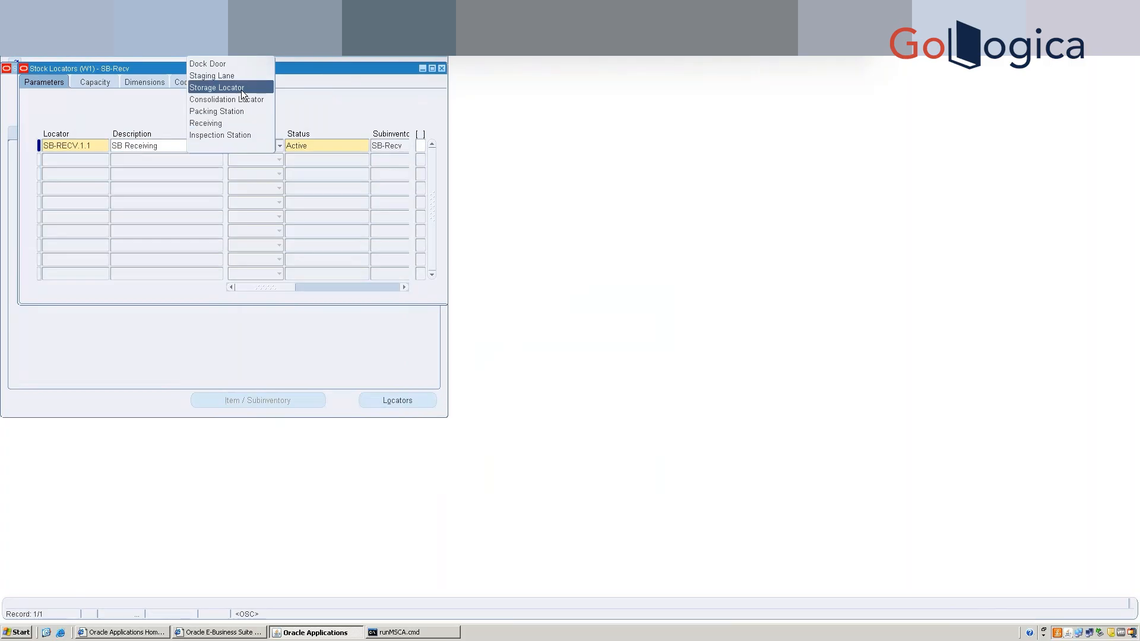
{"action": "left_click", "coordinate": [240, 126]}
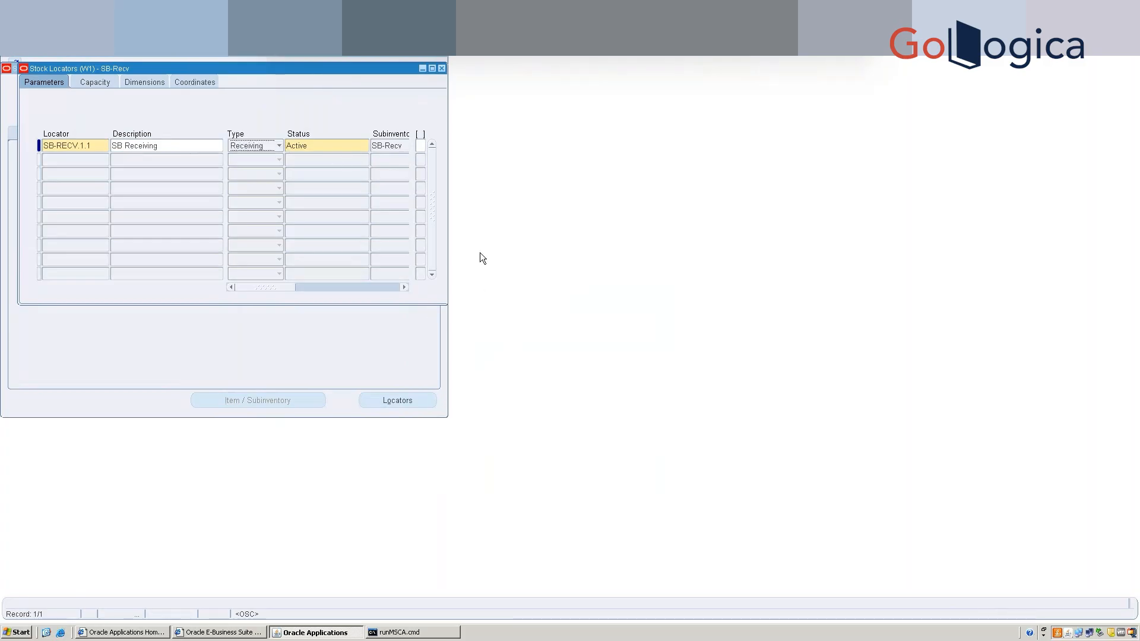
{"action": "key", "text": "ctrl+s"}
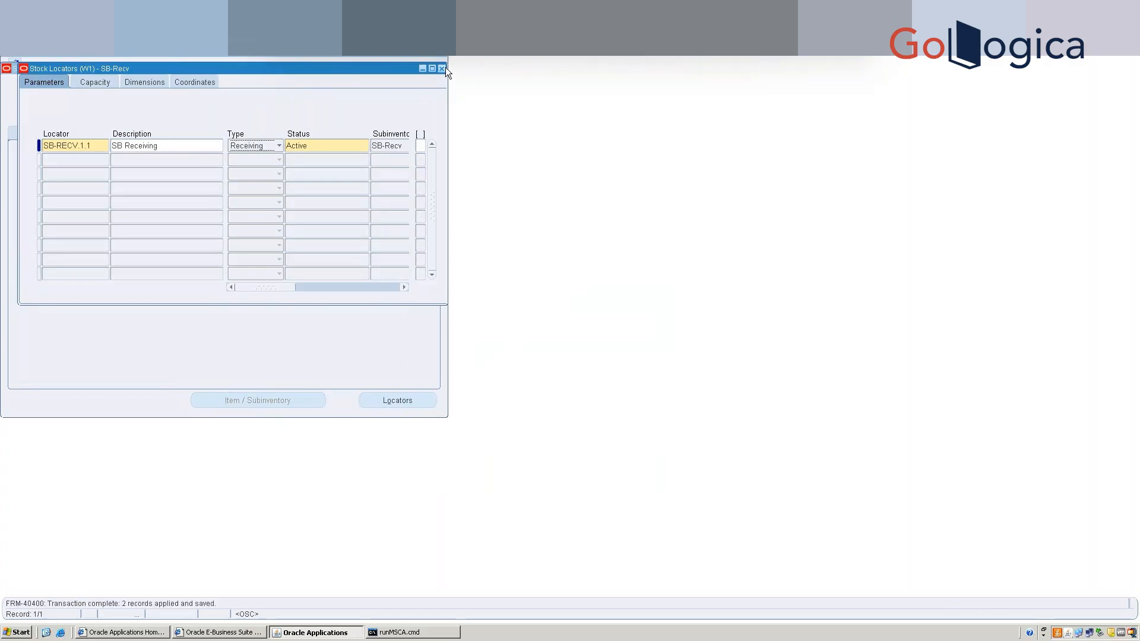
{"action": "left_click", "coordinate": [444, 68]}
Close the SB-Recv and Subinventories windows and expand Tasks down to Task Filter Setup.
{"action": "left_click", "coordinate": [442, 68]}
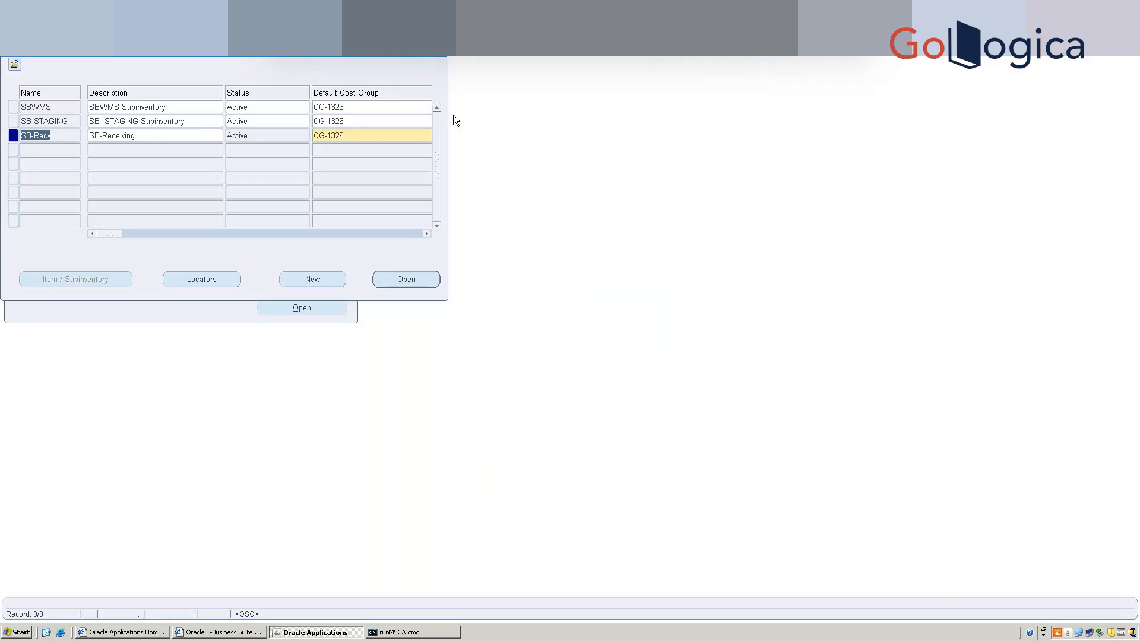
{"action": "left_click", "coordinate": [442, 58]}
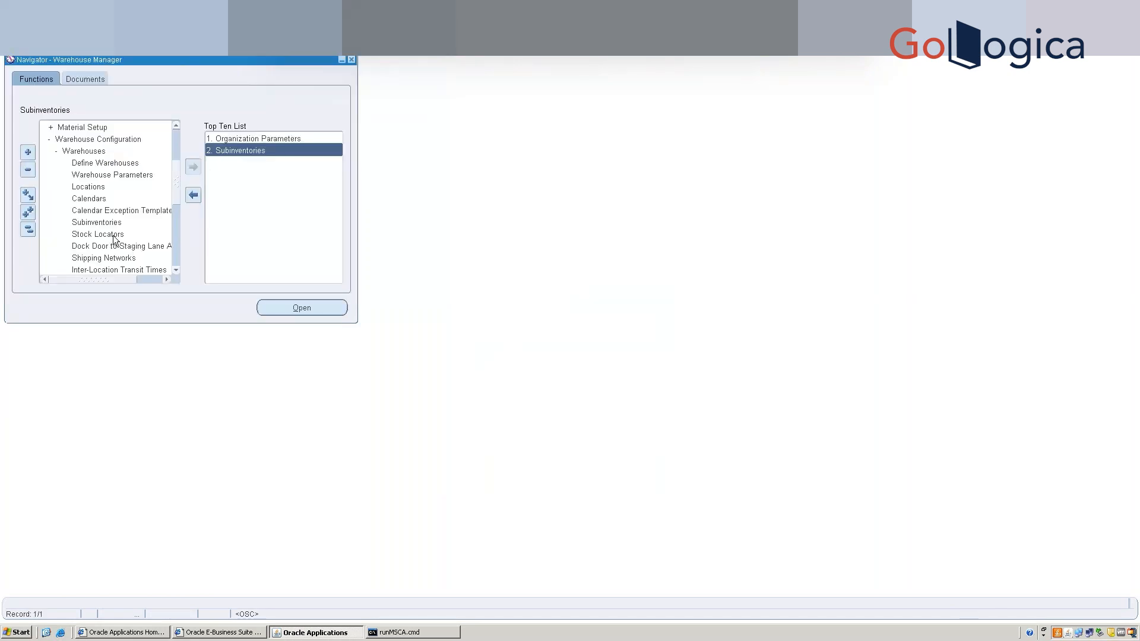
{"action": "left_click", "coordinate": [178, 261]}
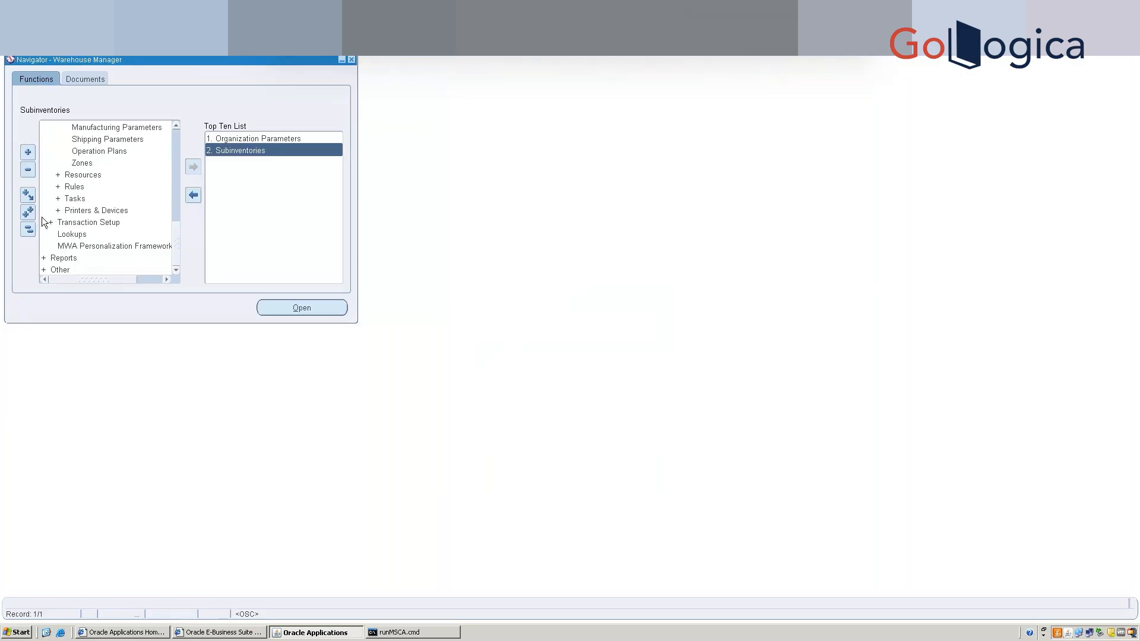
{"action": "double_click", "coordinate": [84, 198]}
{"action": "key", "text": "Down"}
{"action": "key", "text": "Down"}
{"action": "key", "text": "Down"}
{"action": "key", "text": "Down"}
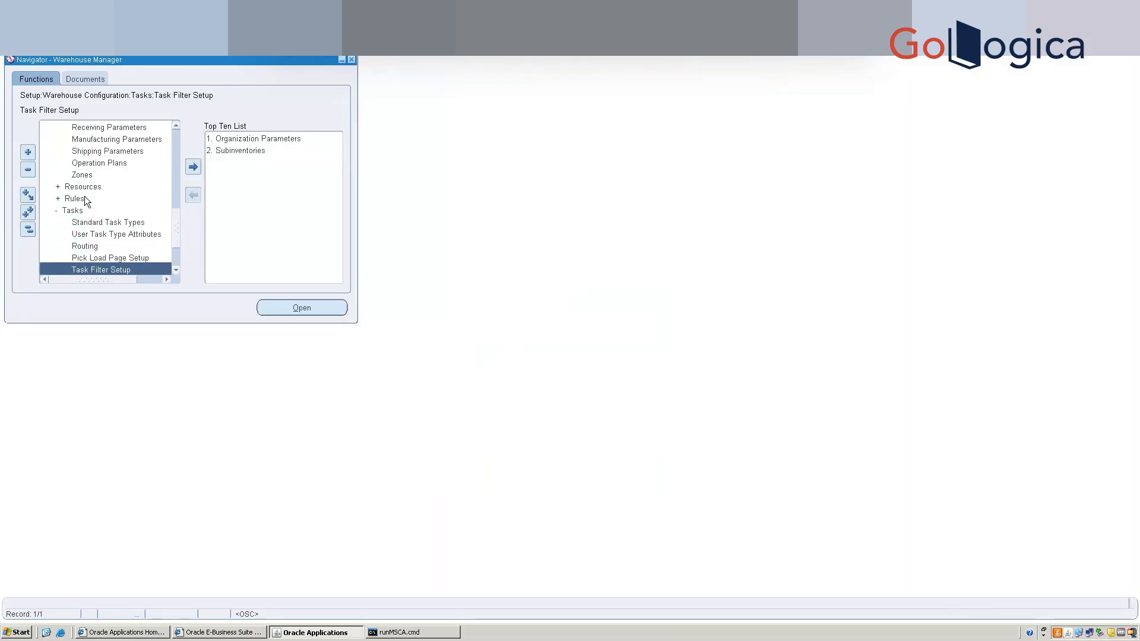
{"action": "double_click", "coordinate": [115, 221]}
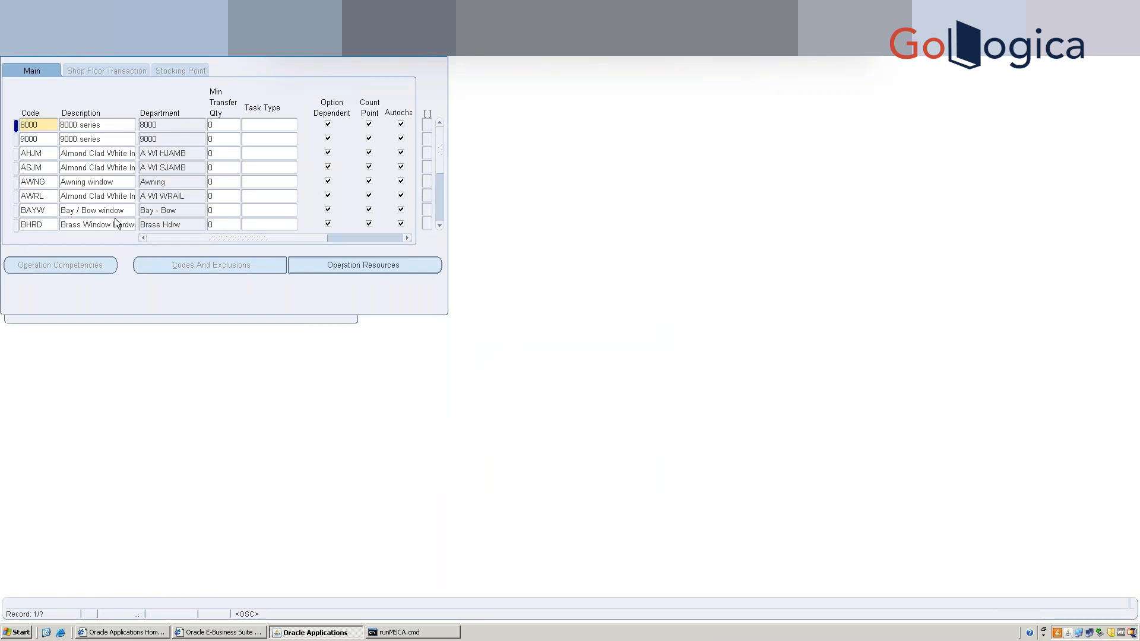
{"action": "left_click", "coordinate": [46, 228]}
{"action": "key", "text": "Down"}
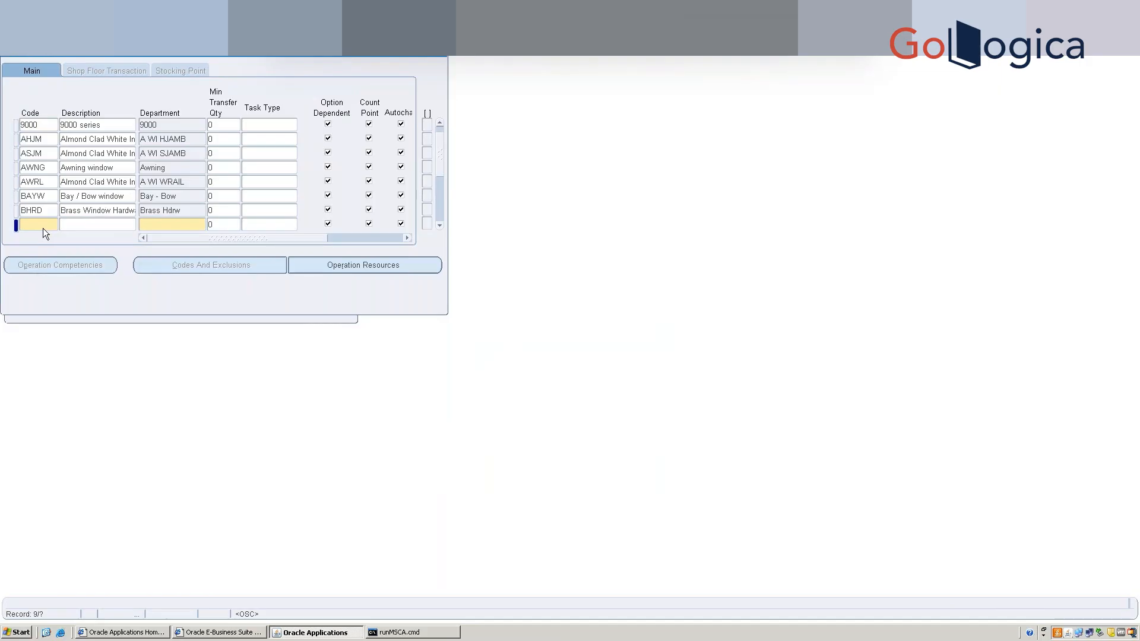
{"action": "type", "text": "SB"}
{"action": "left_click_drag", "start_coordinate": [12, 223], "coordinate": [4, 223]}
{"action": "key", "text": "BackSpace"}
{"action": "left_click", "coordinate": [443, 54]}
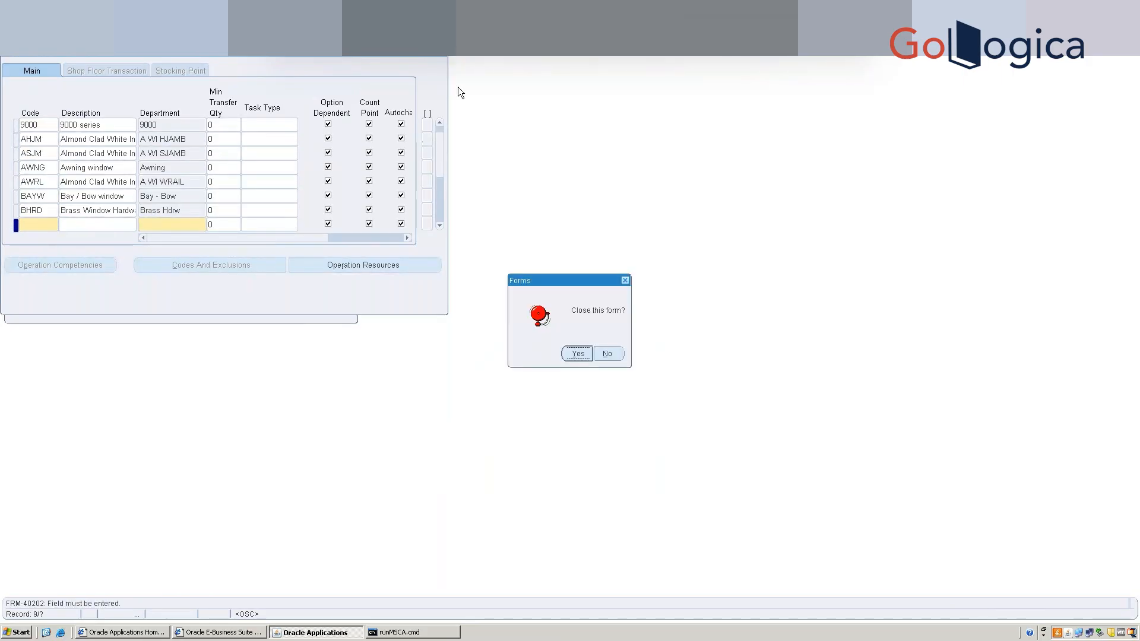
{"action": "left_click", "coordinate": [576, 353]}
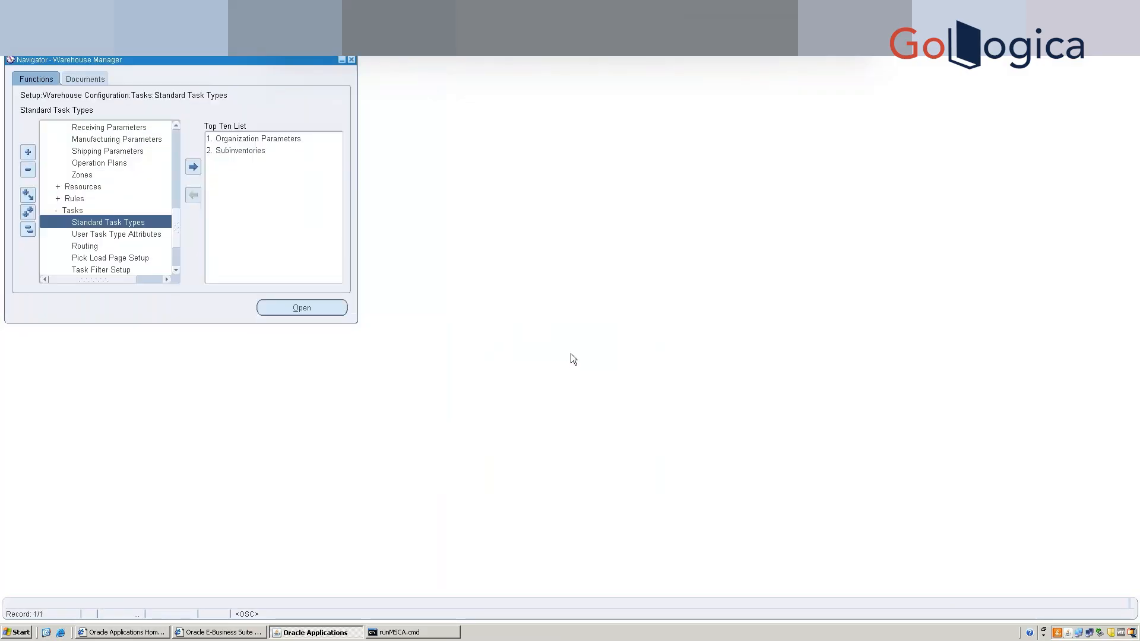
Switch the responsibility to HRMS Management, filtering the list with h.
{"action": "key", "text": "alt+f"}
{"action": "key", "text": "Up"}
{"action": "key", "text": "Up"}
{"action": "key", "text": "Down"}
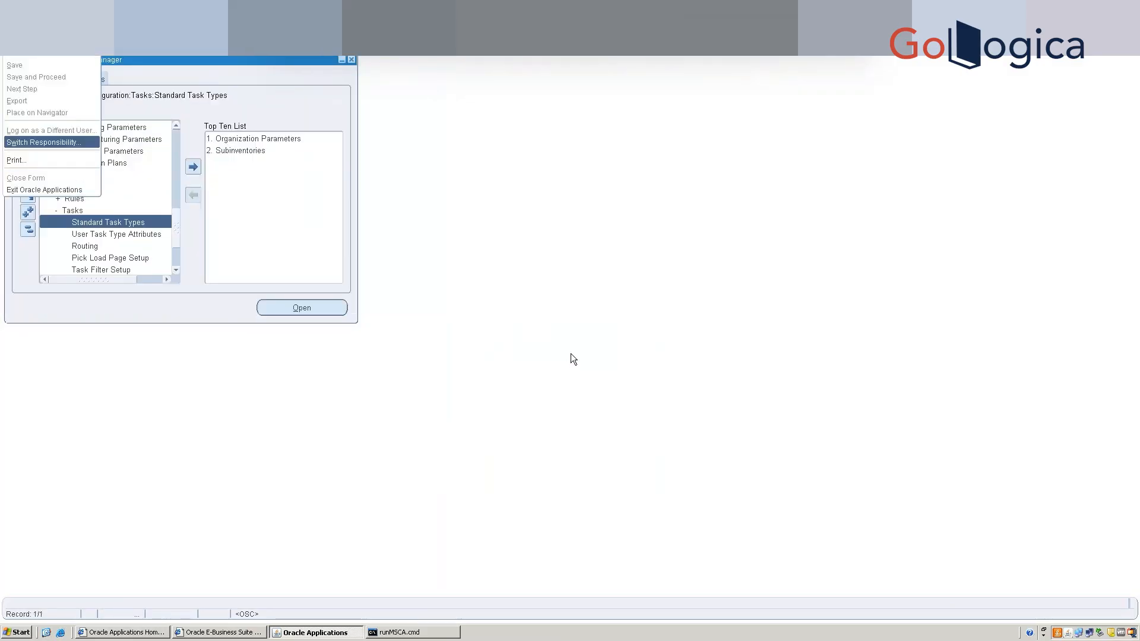
{"action": "key", "text": "Return"}
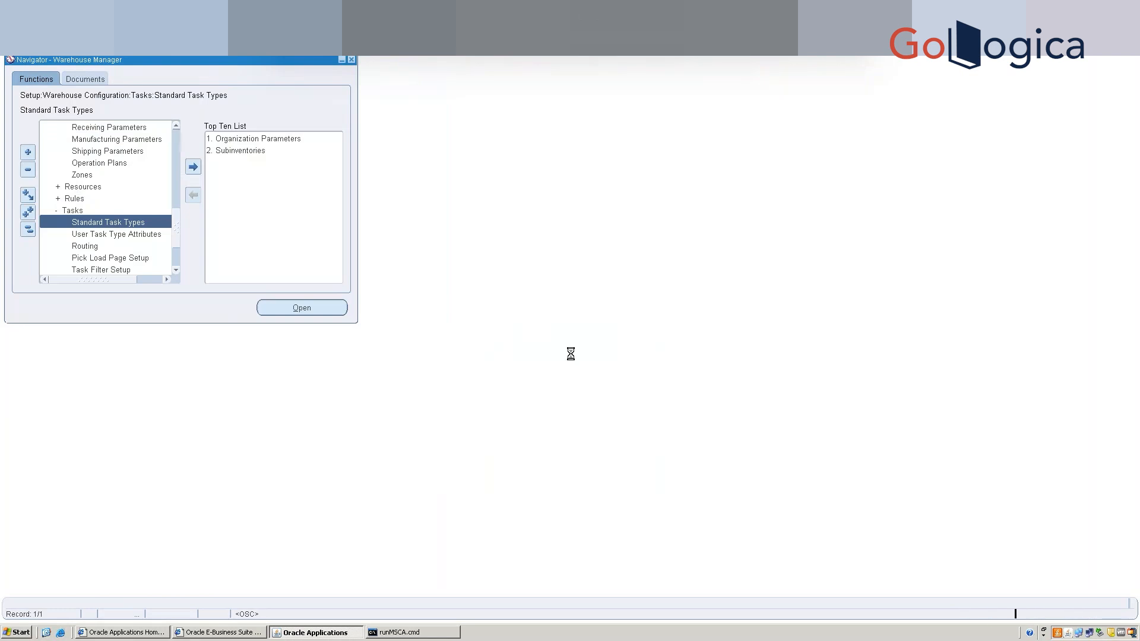
{"action": "type", "text": "h%"}
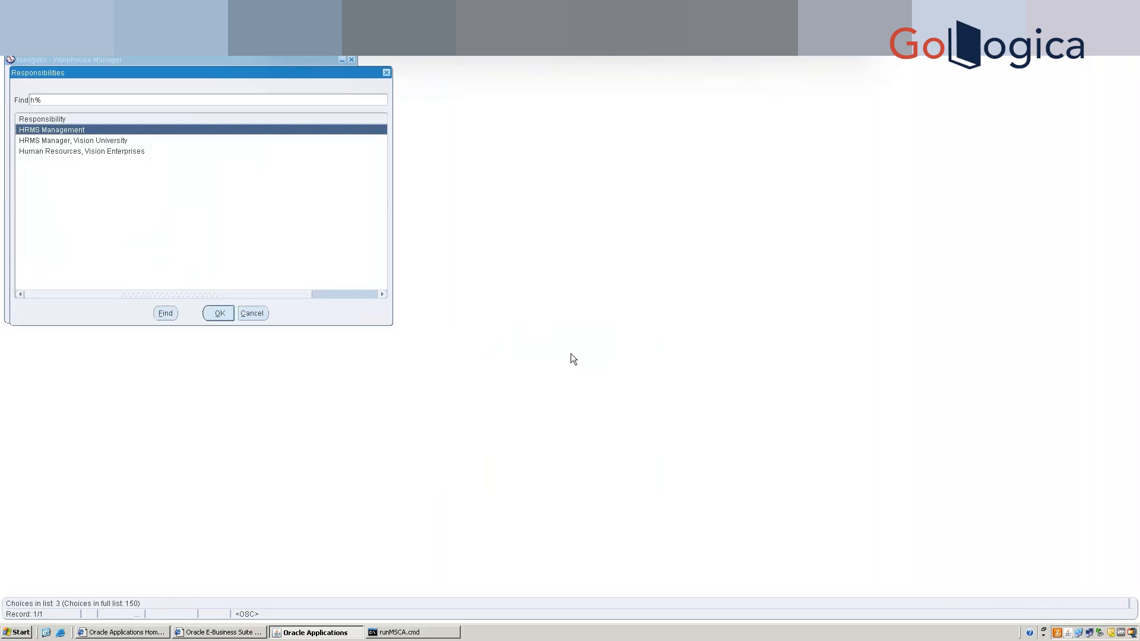
{"action": "key", "text": "Down"}
{"action": "key", "text": "Down"}
{"action": "key", "text": "Up"}
{"action": "key", "text": "Down"}
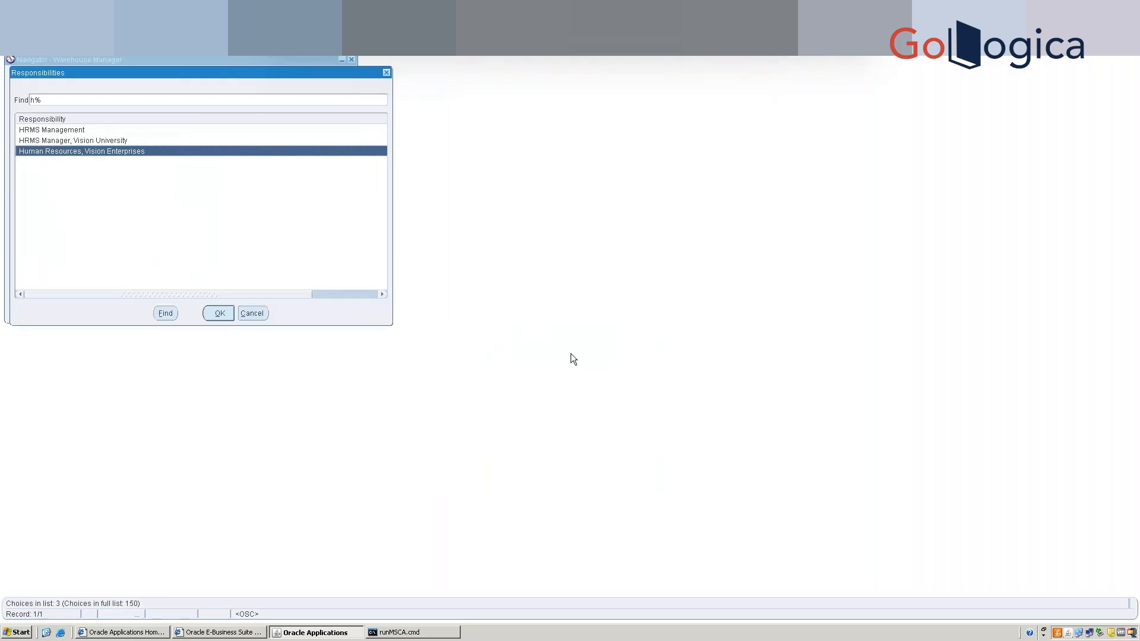
{"action": "key", "text": "Up"}
{"action": "key", "text": "Up"}
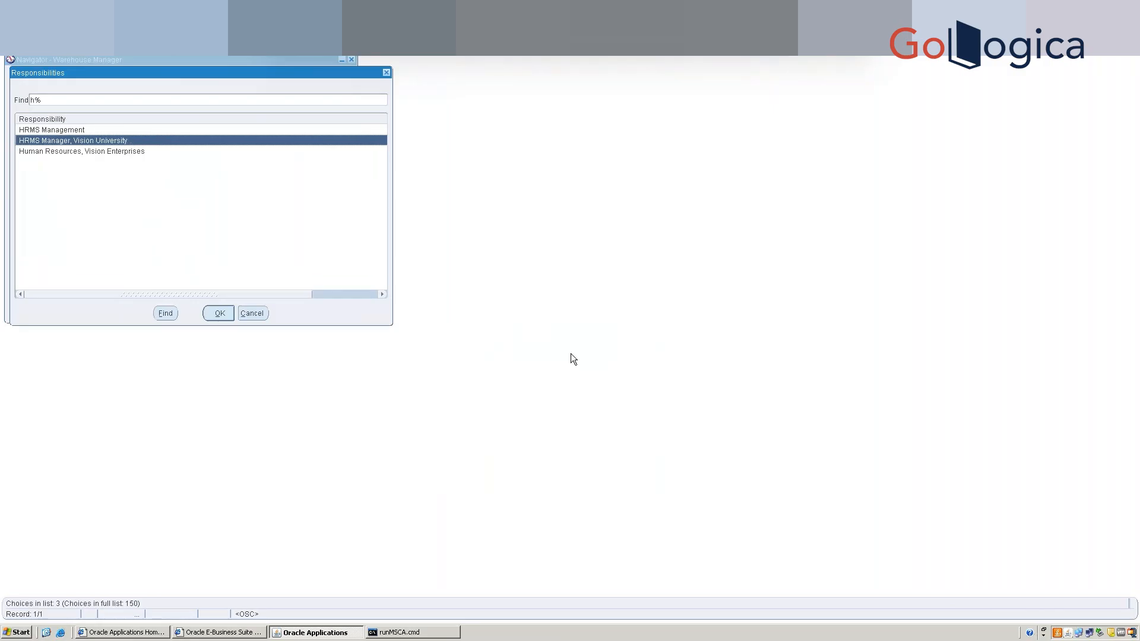
{"action": "key", "text": "Return"}
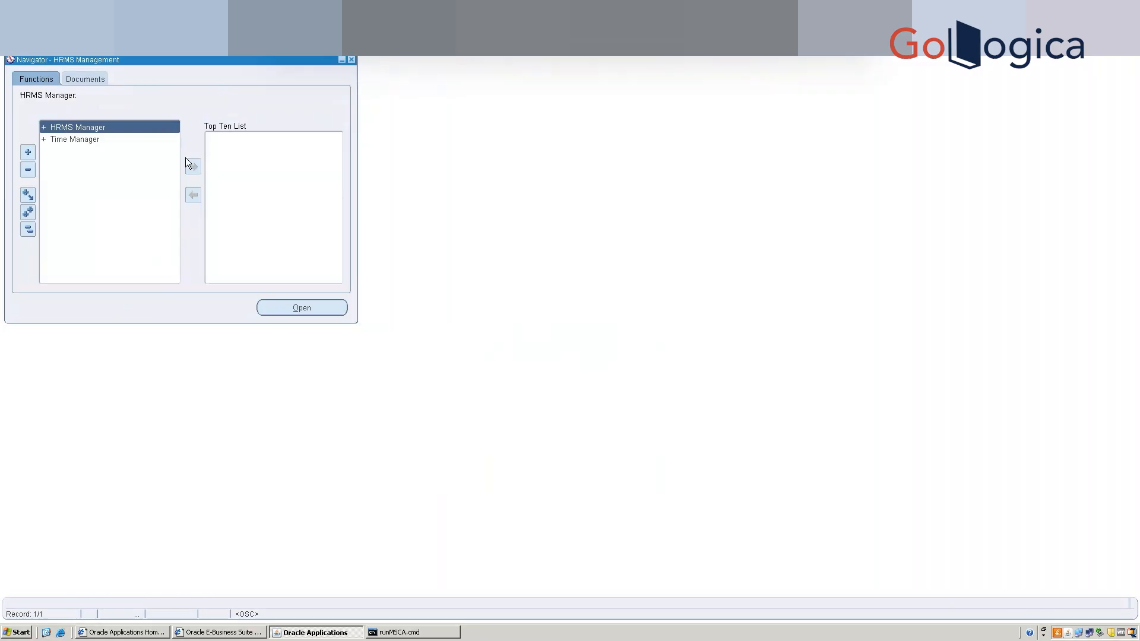
Open the People form and enter a new person's last and first names.
{"action": "double_click", "coordinate": [104, 127]}
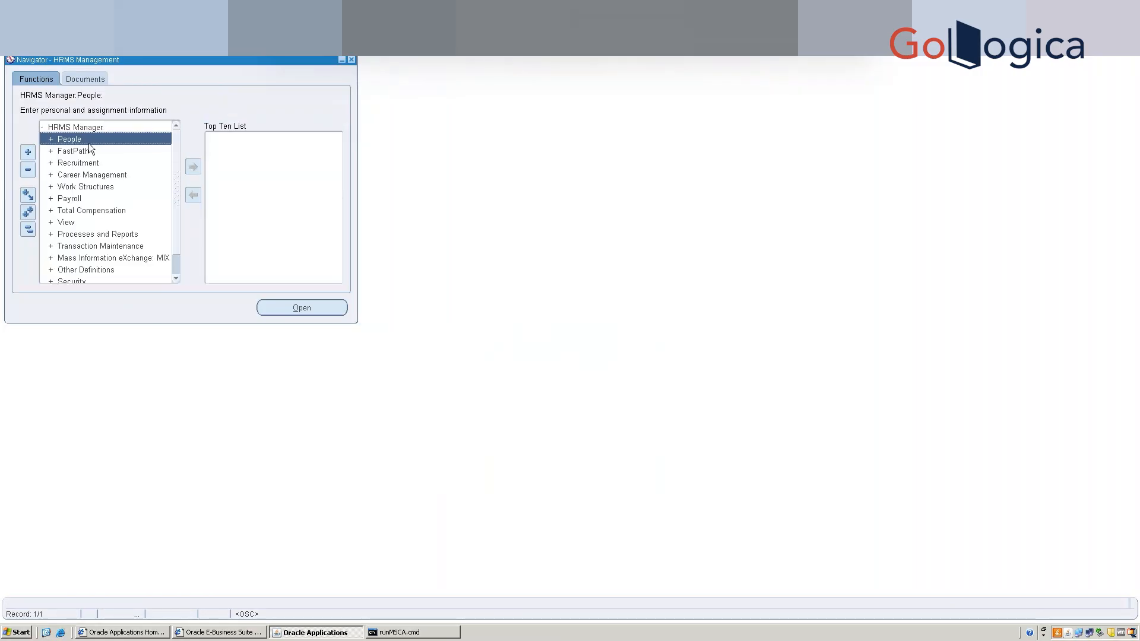
{"action": "double_click", "coordinate": [88, 145]}
{"action": "double_click", "coordinate": [87, 152]}
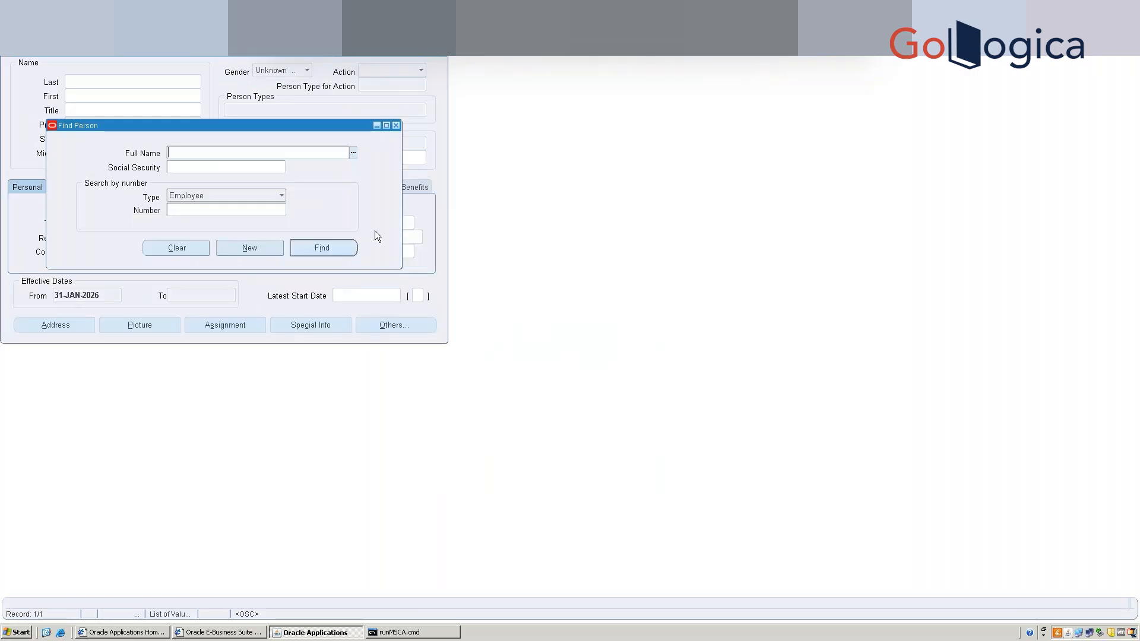
{"action": "left_click", "coordinate": [249, 249]}
{"action": "key", "text": "Tab"}
{"action": "key", "text": "Tab"}
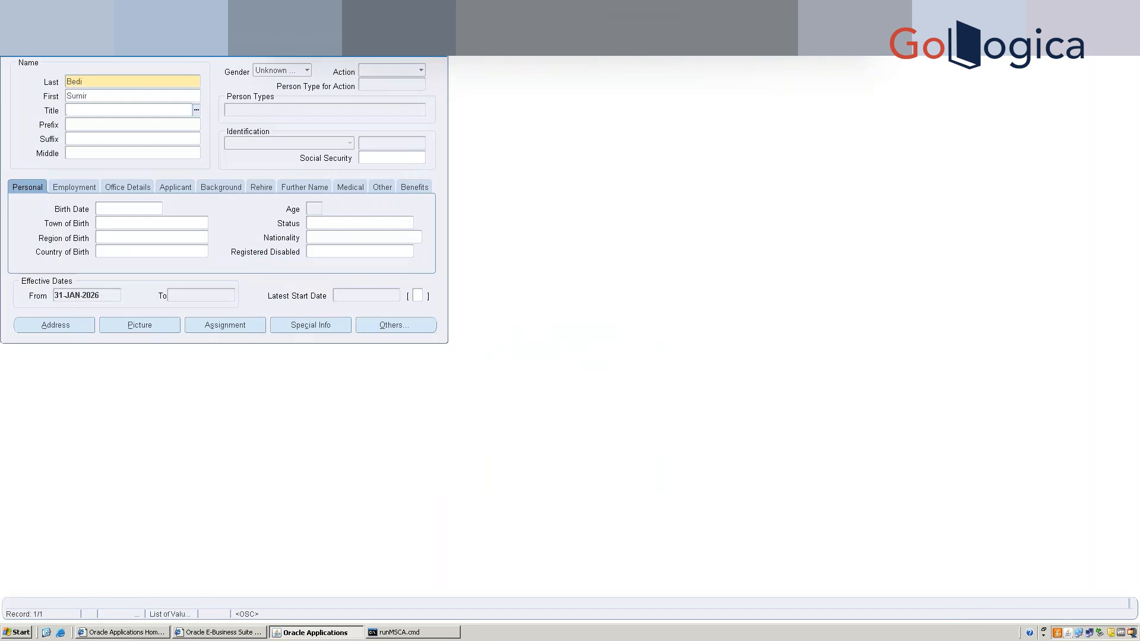
Set gender Male, action Create Employment, and person type Employee.
{"action": "left_click", "coordinate": [291, 73]}
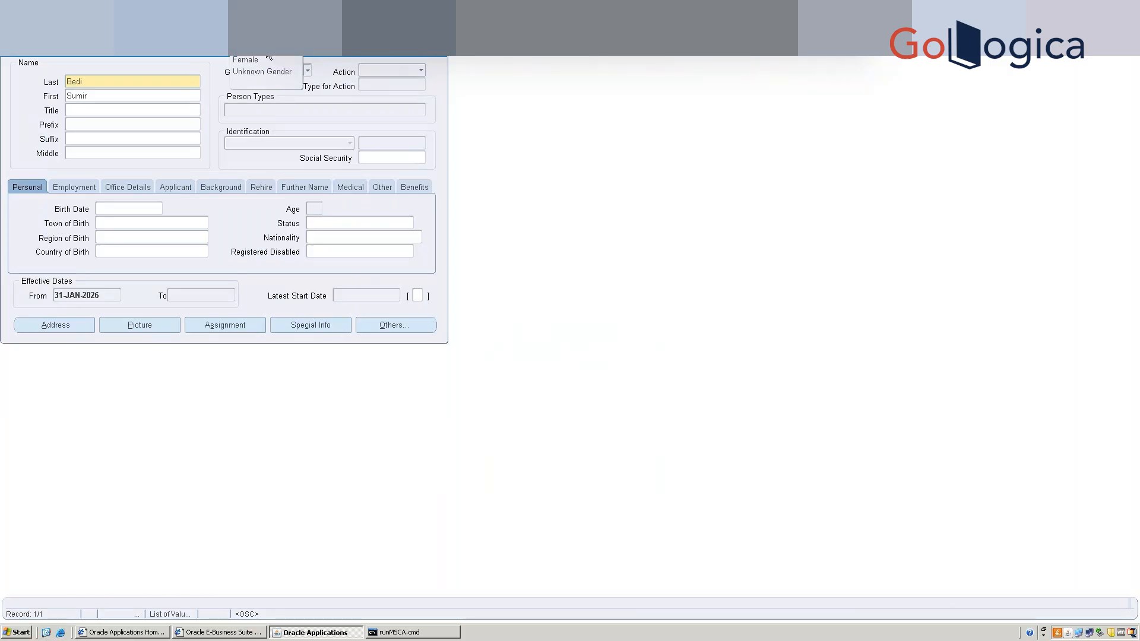
{"action": "left_click", "coordinate": [272, 50]}
{"action": "left_click", "coordinate": [376, 71]}
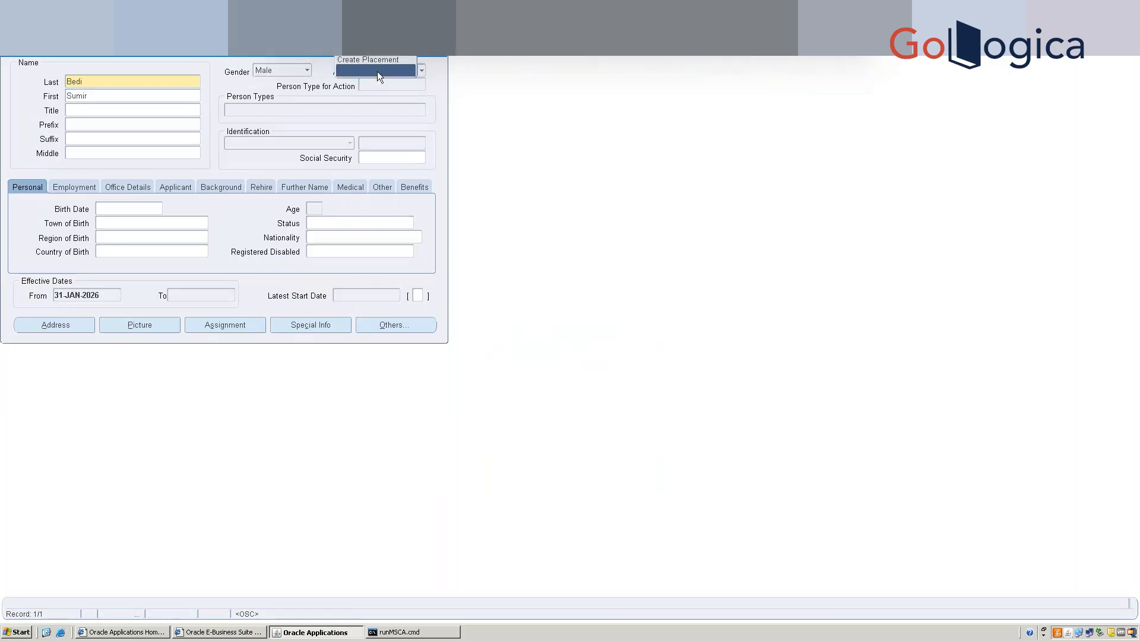
{"action": "left_click", "coordinate": [371, 49]}
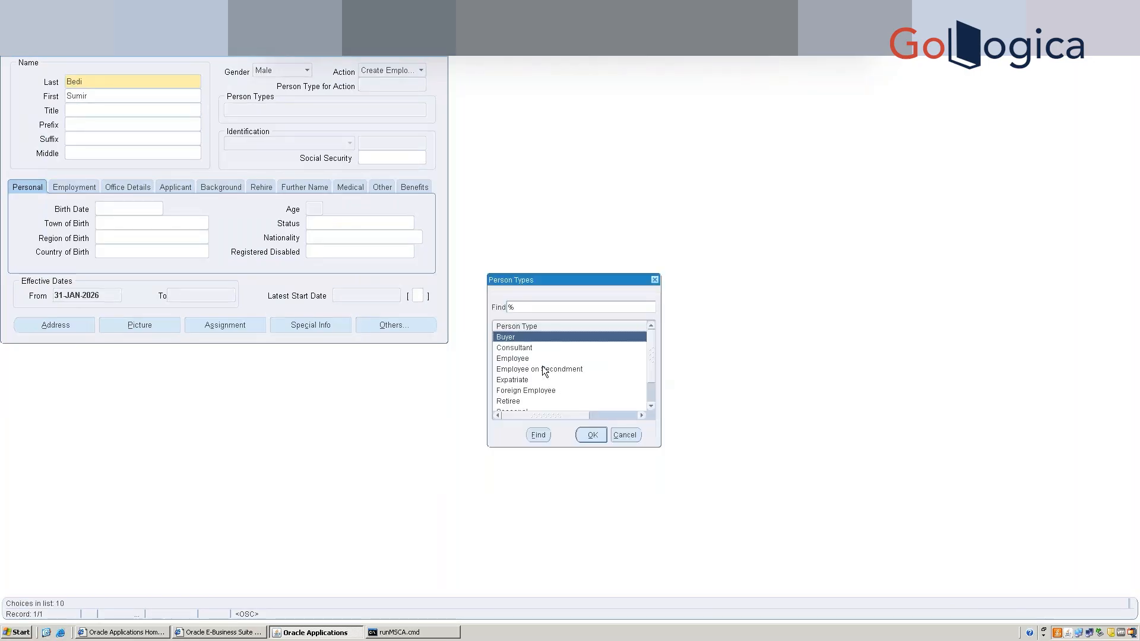
{"action": "double_click", "coordinate": [536, 358]}
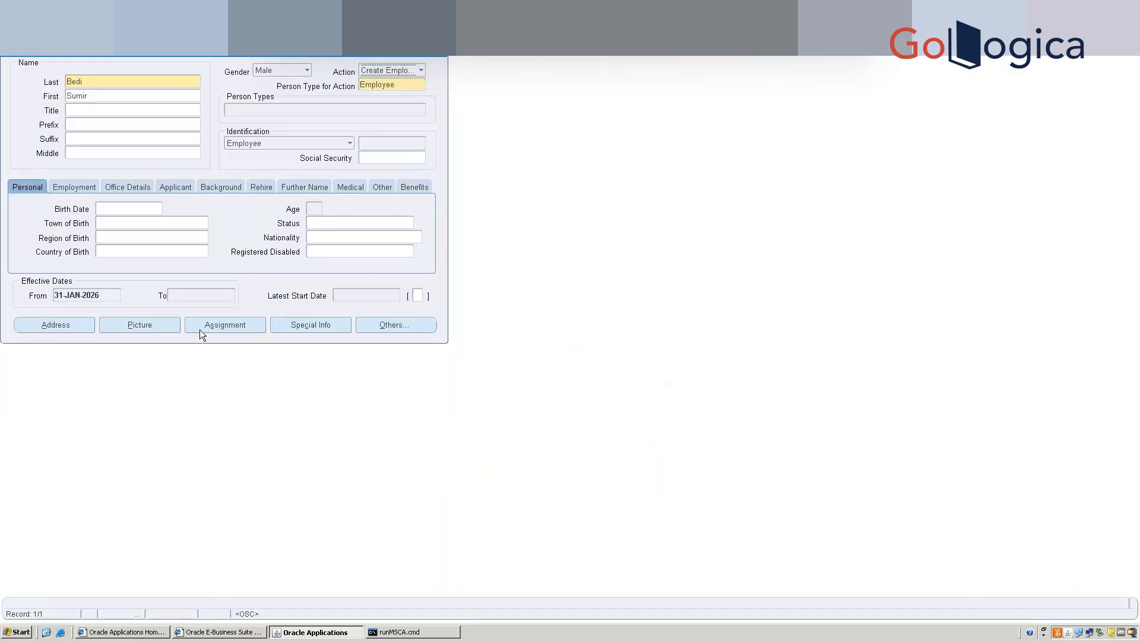
Save the employee past the birth-date and Social Security notes, then open the Assignment form.
{"action": "left_click", "coordinate": [217, 327]}
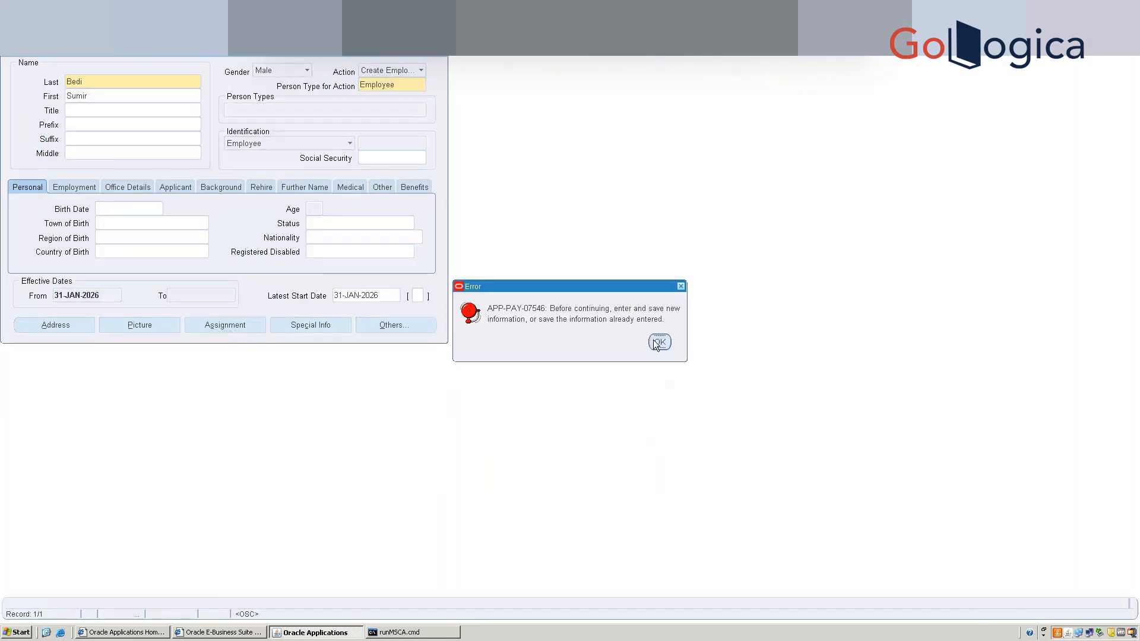
{"action": "left_click", "coordinate": [656, 341]}
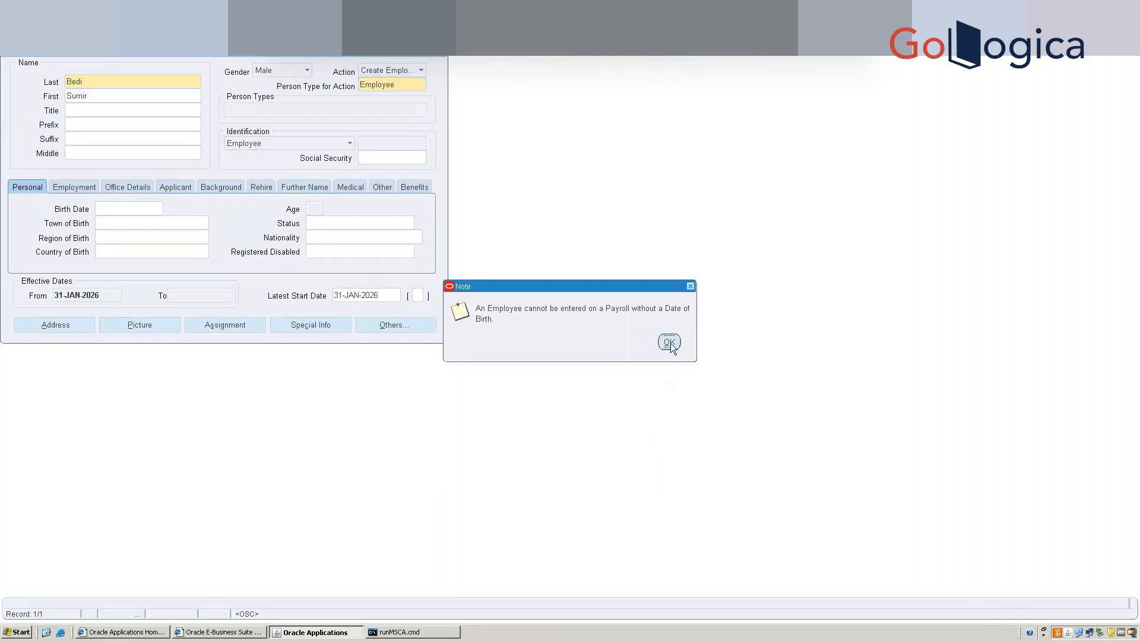
{"action": "left_click", "coordinate": [669, 345]}
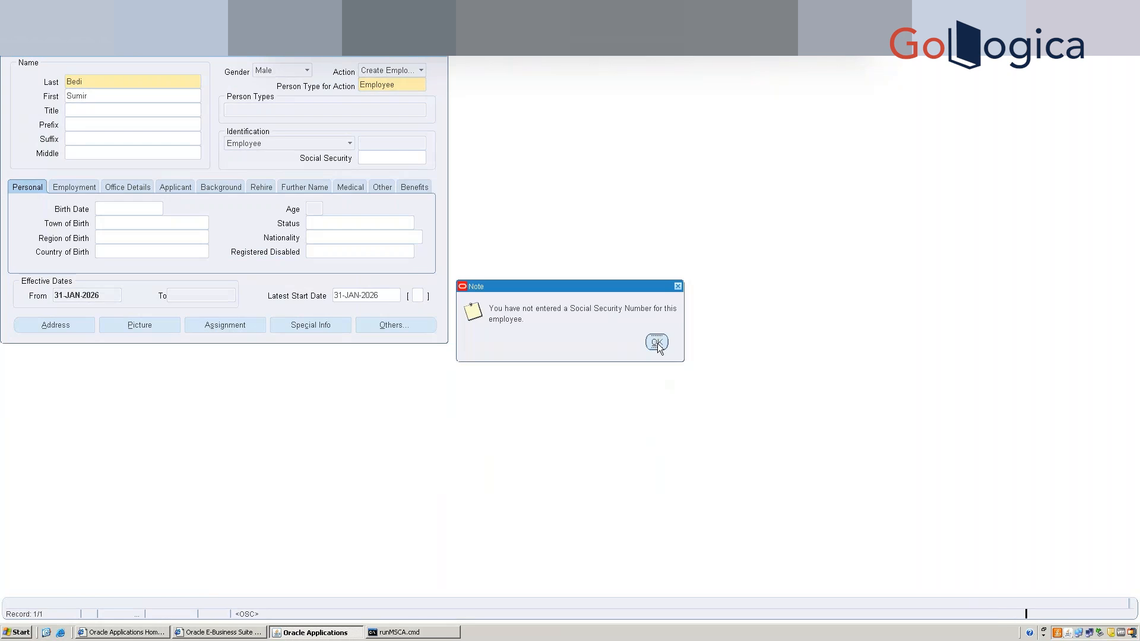
{"action": "left_click", "coordinate": [656, 342]}
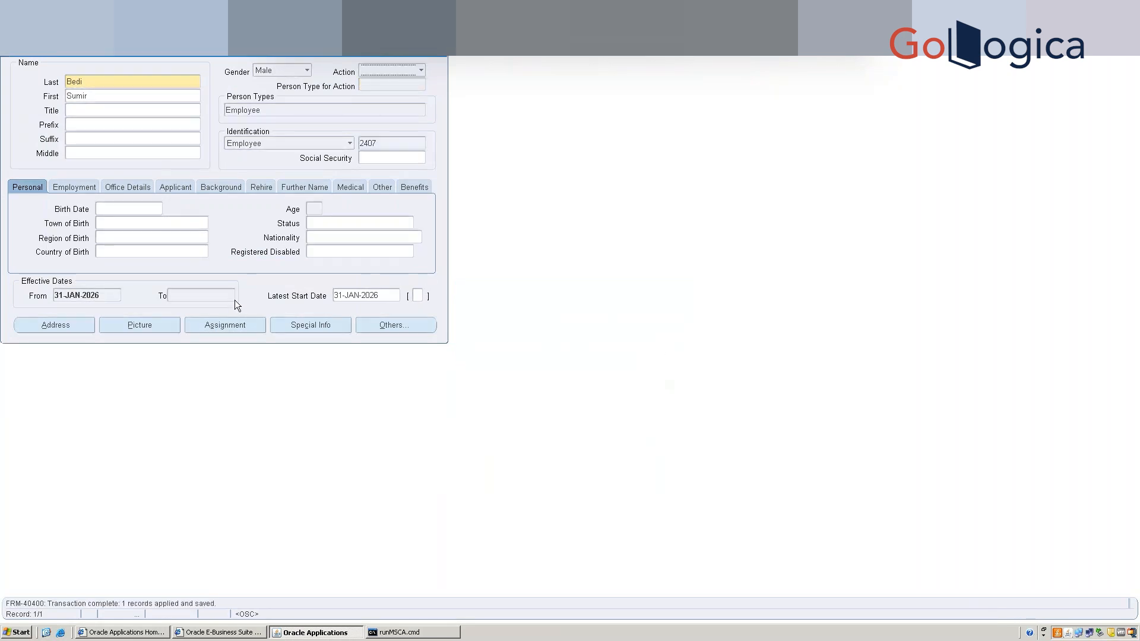
{"action": "left_click", "coordinate": [231, 326]}
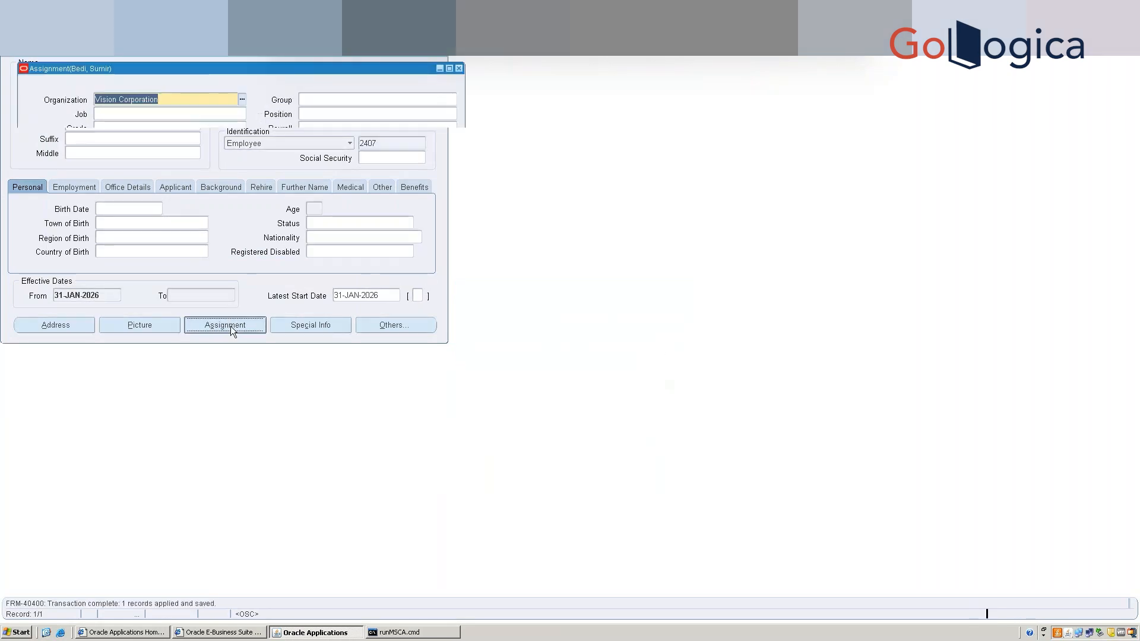
Enter the employee's birth date (age 36) and save it as a Correction.
{"action": "left_click", "coordinate": [458, 69]}
{"action": "left_click", "coordinate": [137, 210]}
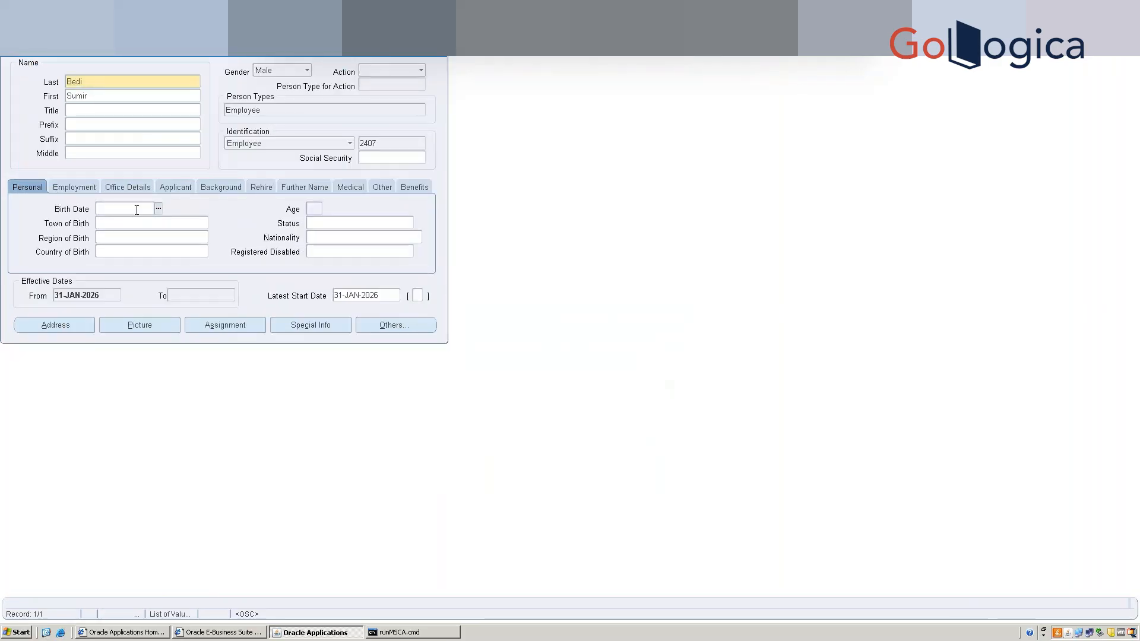
{"action": "key", "text": "ctrl+s"}
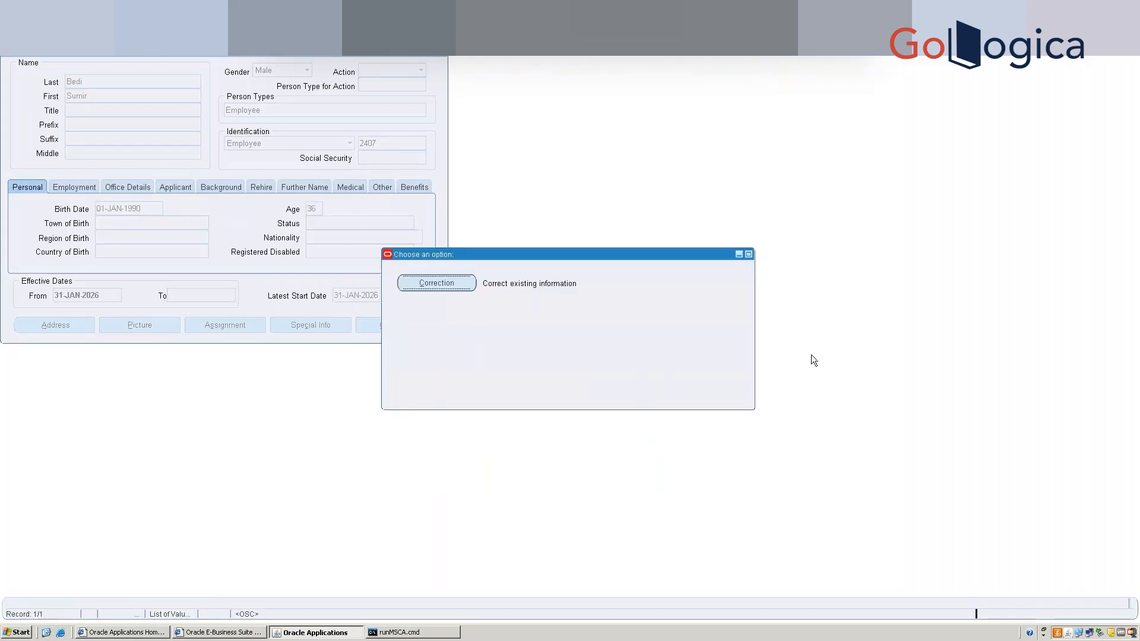
{"action": "left_click", "coordinate": [439, 289]}
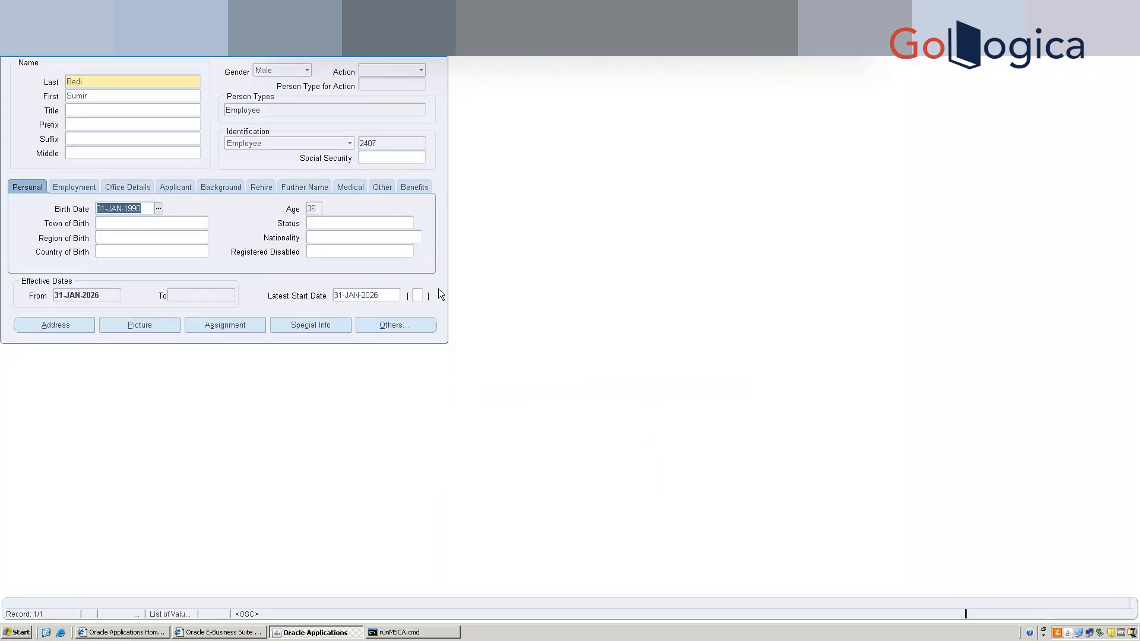
{"action": "left_click", "coordinate": [236, 325]}
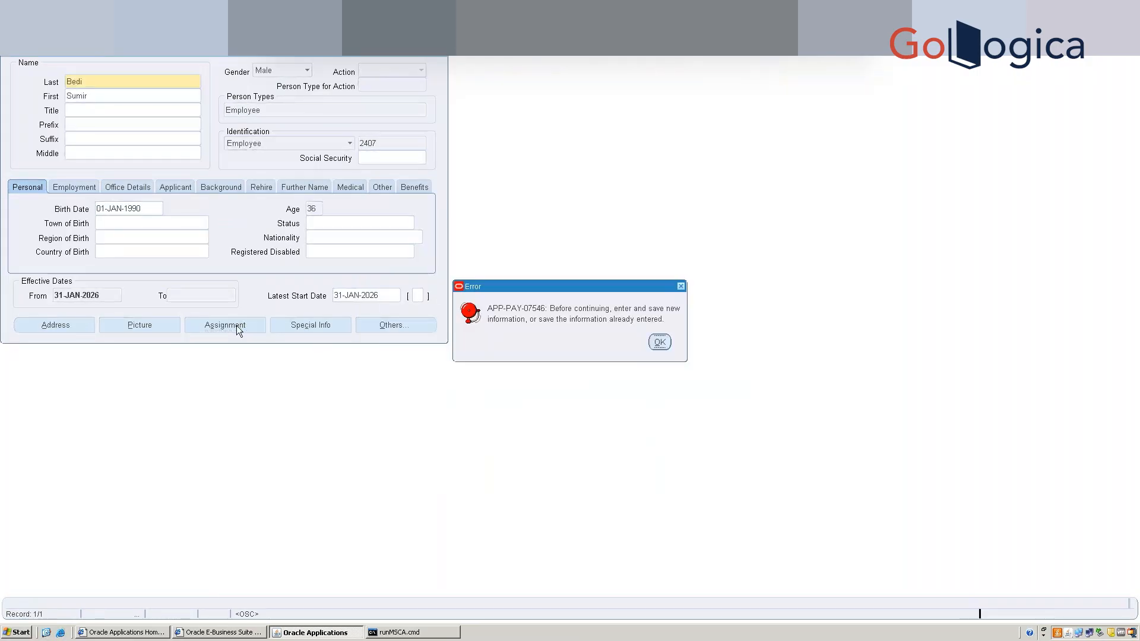
{"action": "left_click", "coordinate": [659, 342]}
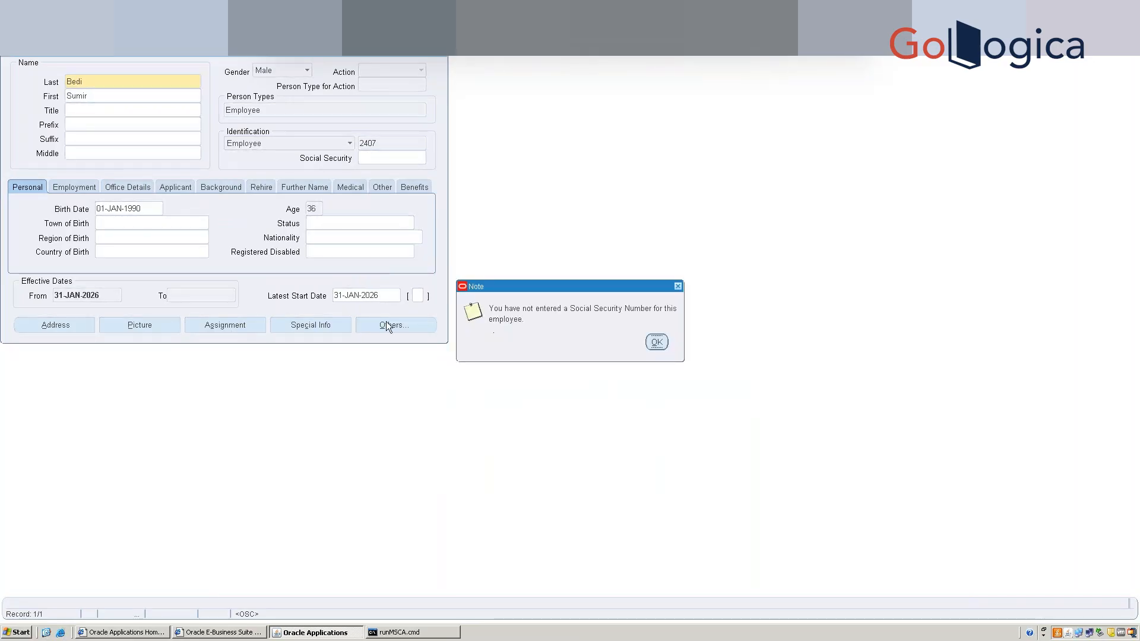
{"action": "left_click", "coordinate": [656, 342]}
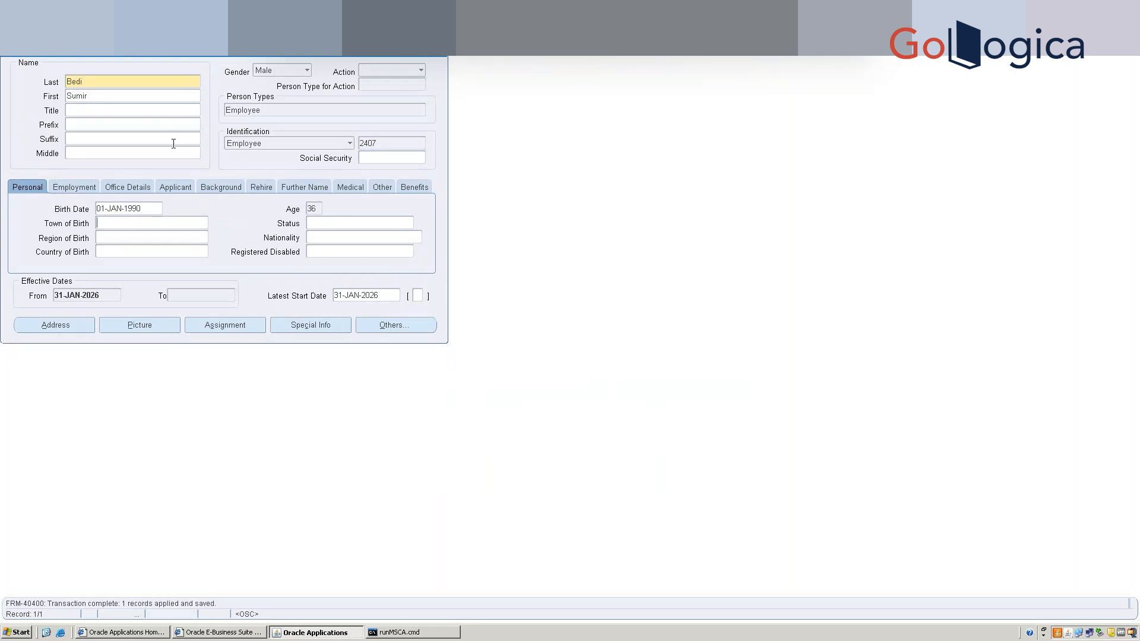
Enter the employee's Social Security number, adjust its last digit, and save both as corrections.
{"action": "left_click", "coordinate": [375, 159]}
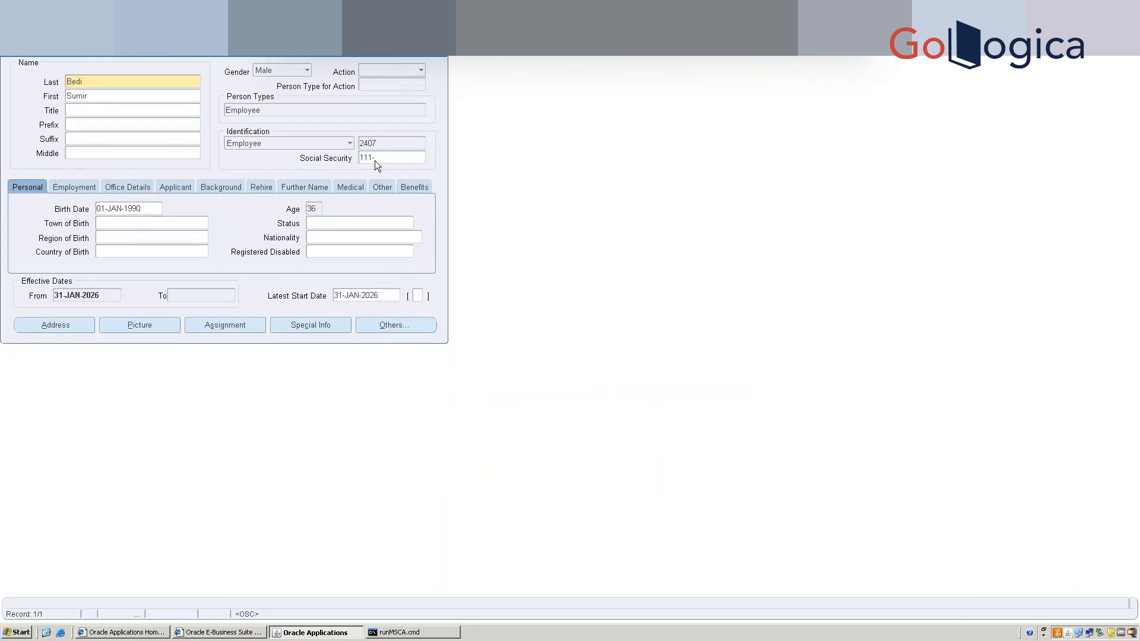
{"action": "type", "text": "111-11-1111"}
{"action": "key", "text": "ctrl+s"}
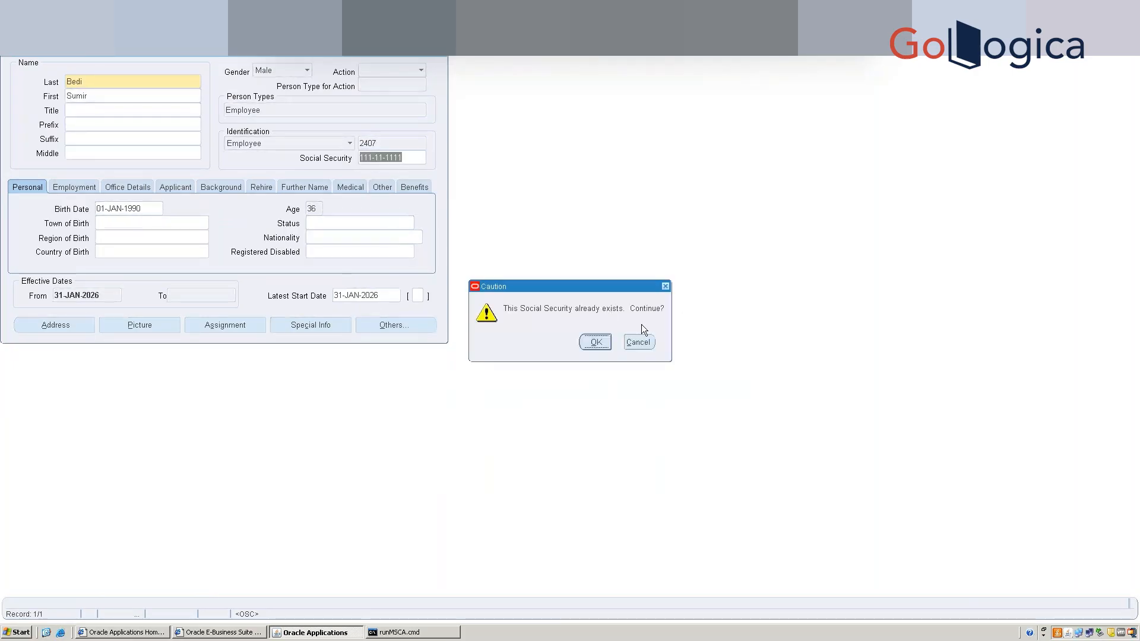
{"action": "left_click", "coordinate": [595, 344]}
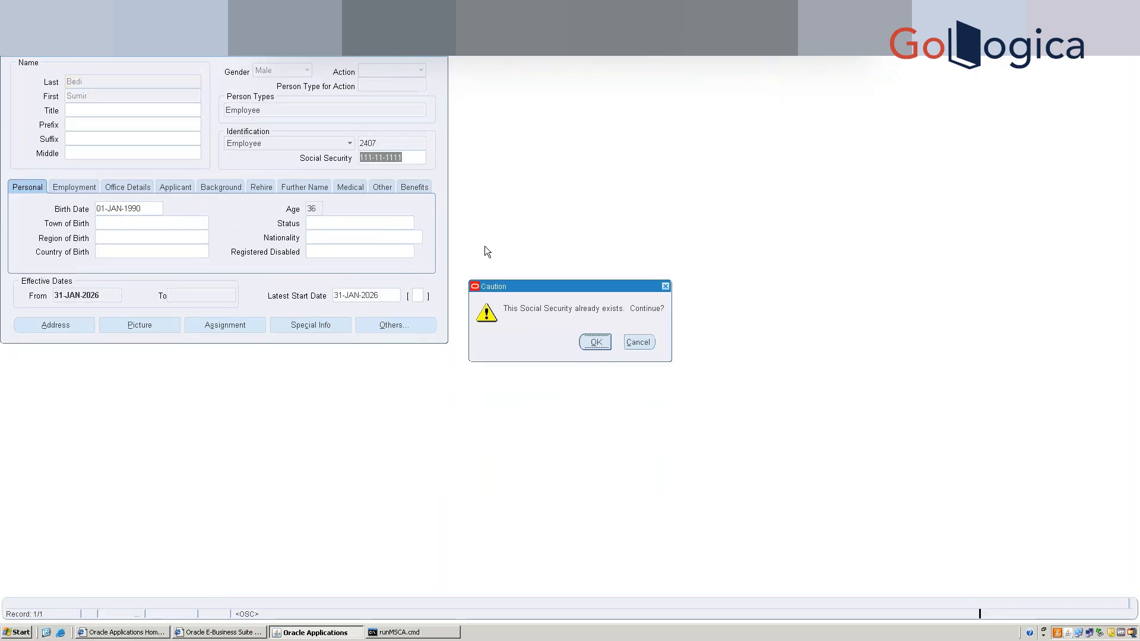
{"action": "left_click", "coordinate": [436, 283]}
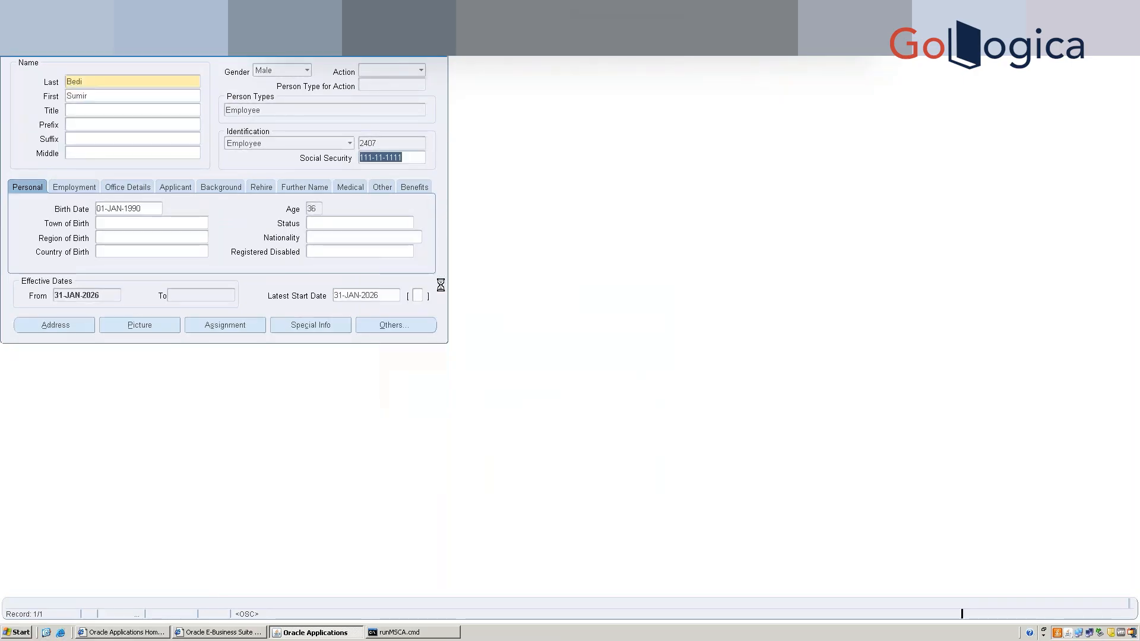
{"action": "left_click", "coordinate": [408, 157]}
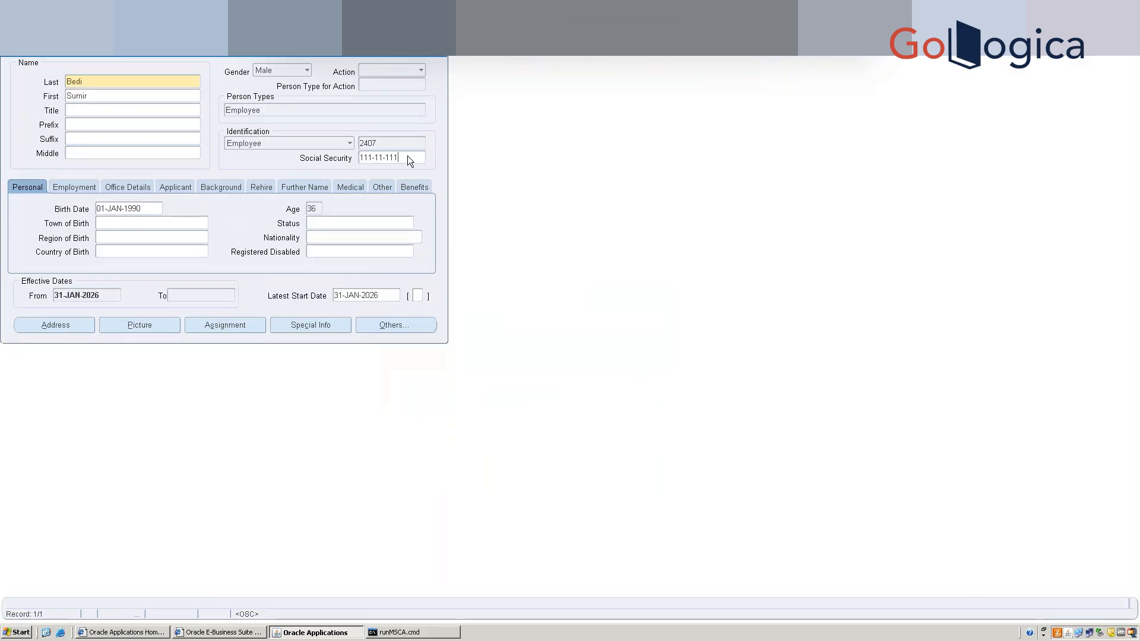
{"action": "key", "text": "BackSpace"}
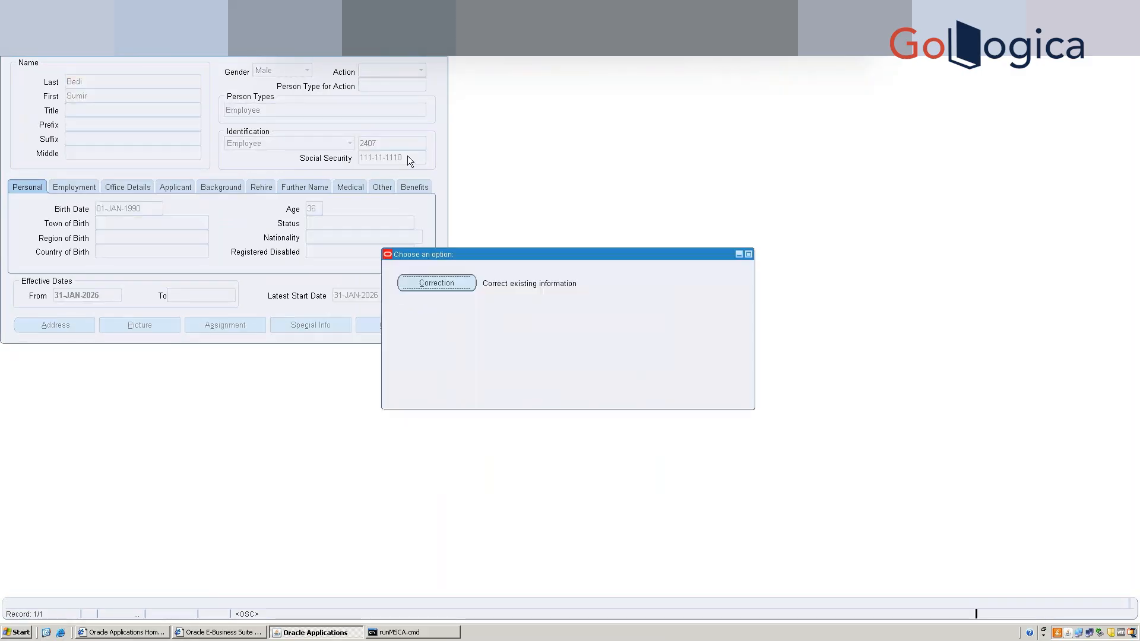
{"action": "left_click", "coordinate": [449, 286]}
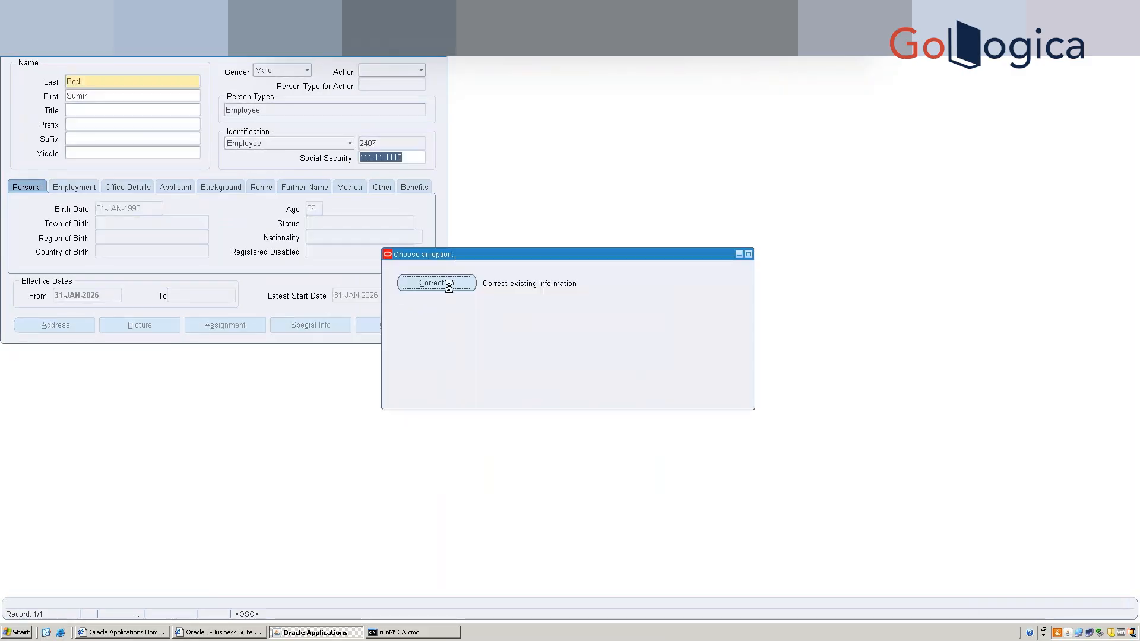
{"action": "key", "text": "ctrl+s"}
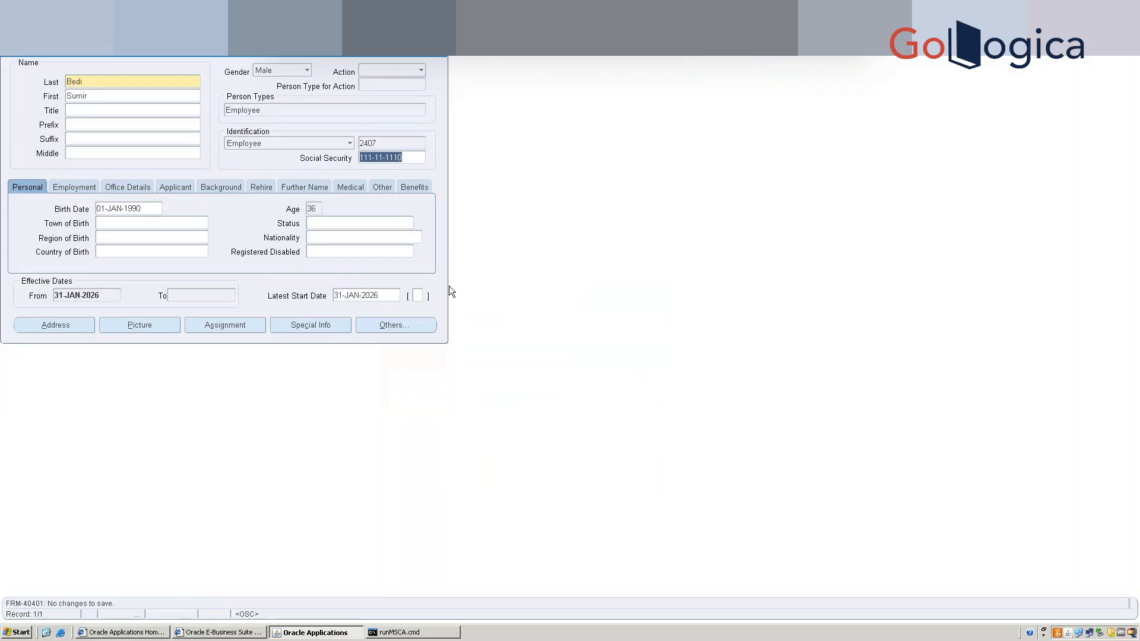
Change the assignment organization to Vision Operations, leaving the People Group empty.
{"action": "left_click", "coordinate": [226, 325]}
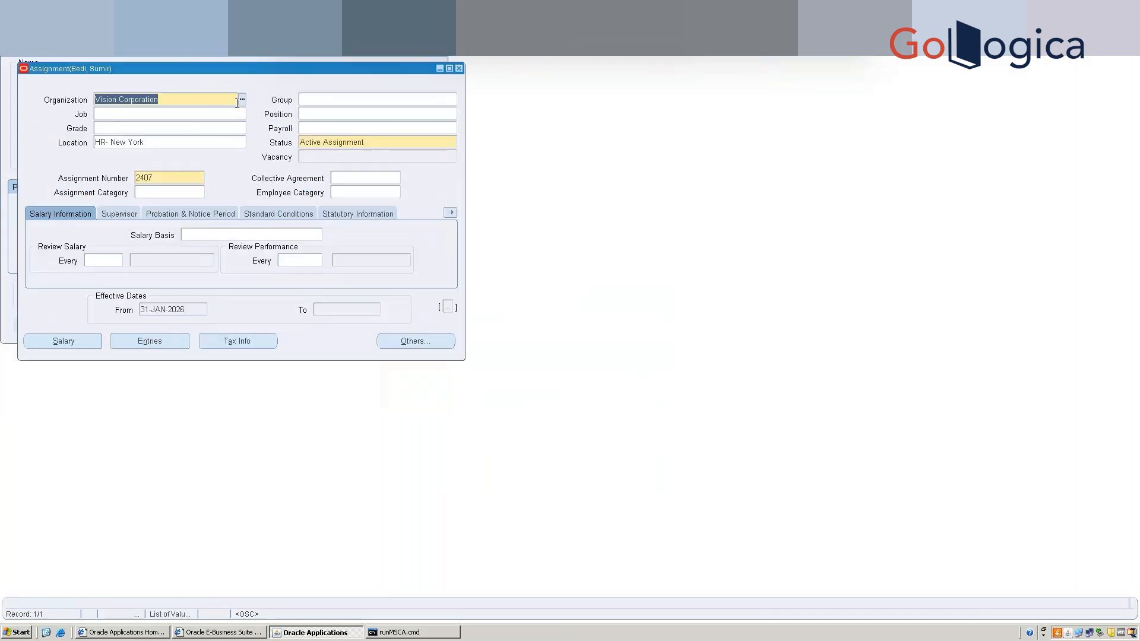
{"action": "type", "text": "vis"}
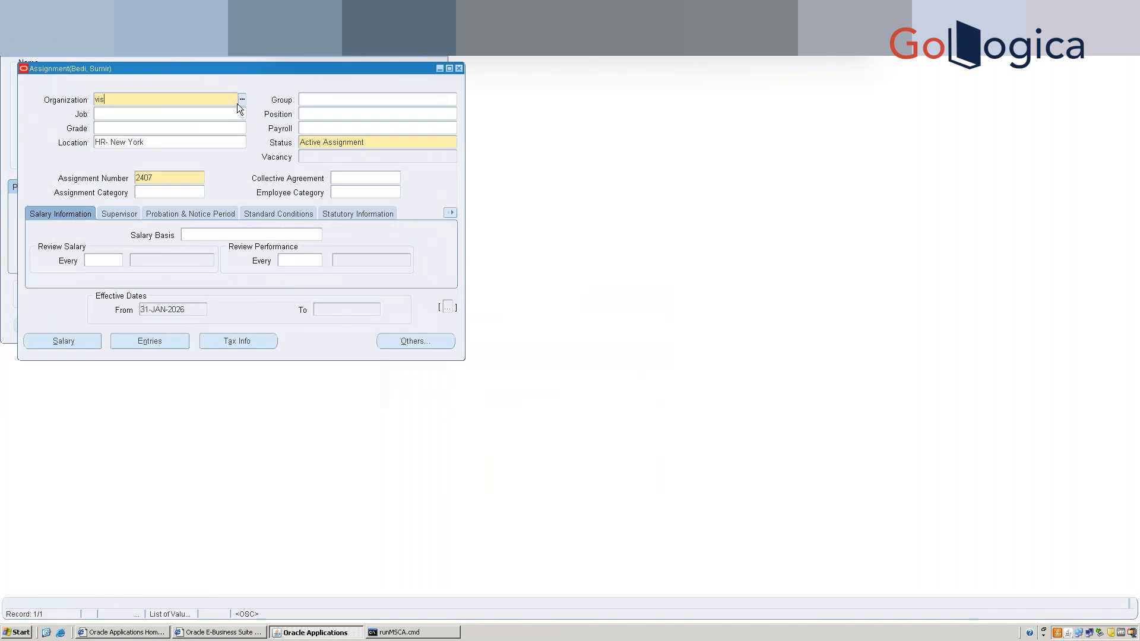
{"action": "left_click", "coordinate": [237, 103]}
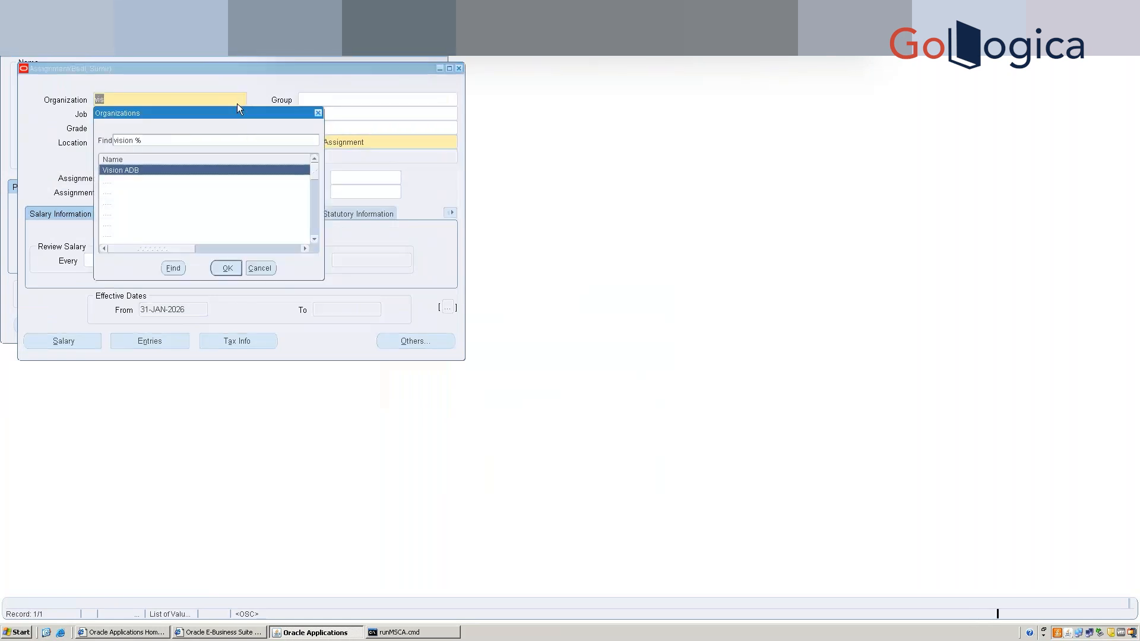
{"action": "key", "text": "Down"}
{"action": "key", "text": "Down"}
{"action": "key", "text": "Down"}
{"action": "key", "text": "Down"}
{"action": "key", "text": "Down"}
{"action": "key", "text": "Down"}
{"action": "key", "text": "Down"}
{"action": "key", "text": "Down"}
{"action": "key", "text": "Down"}
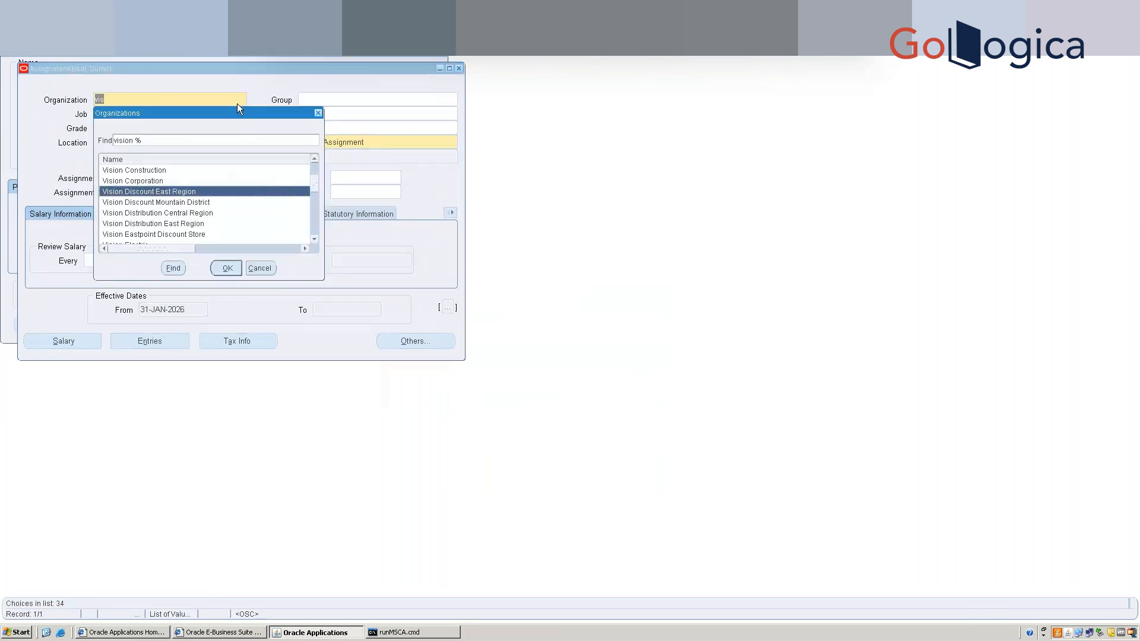
{"action": "key", "text": "Down"}
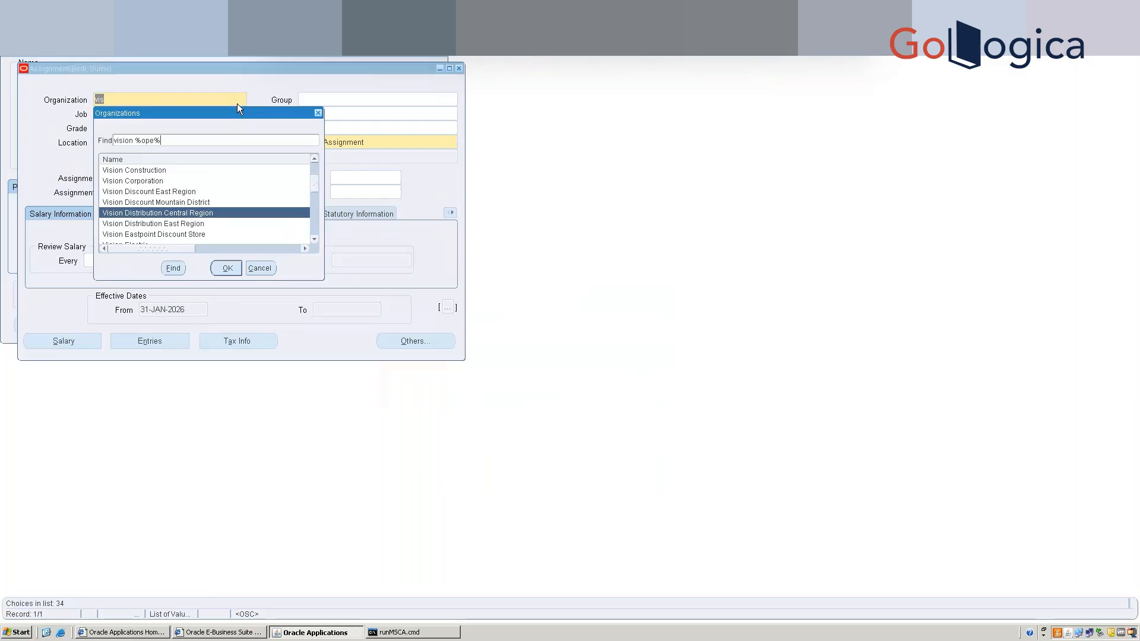
{"action": "key", "text": "Return"}
{"action": "left_click", "coordinate": [442, 287]}
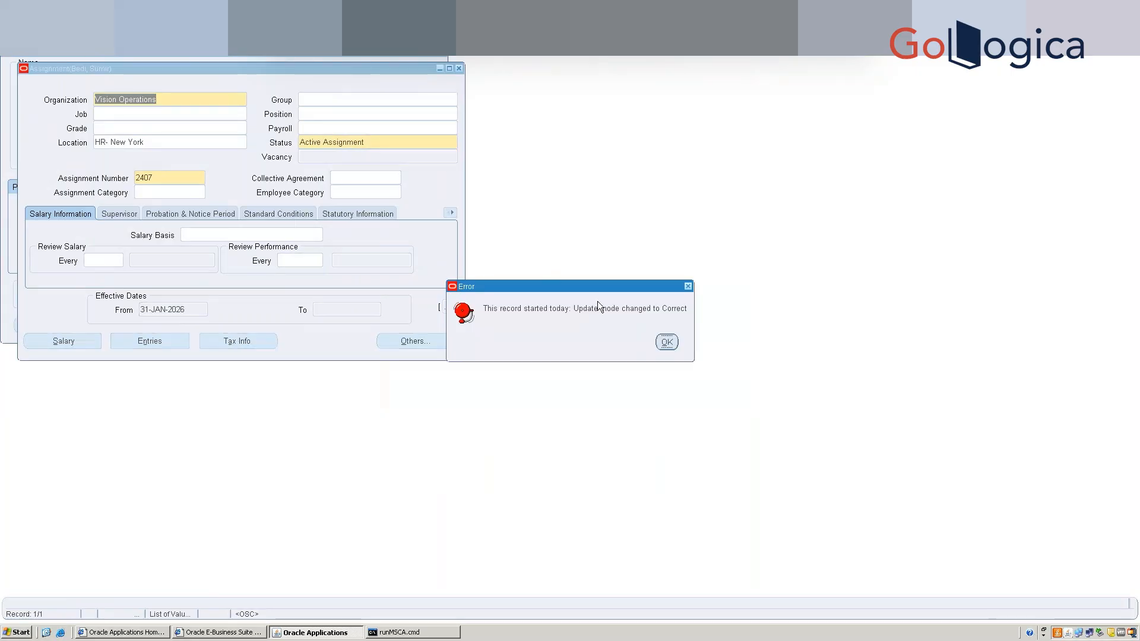
{"action": "left_click", "coordinate": [667, 343]}
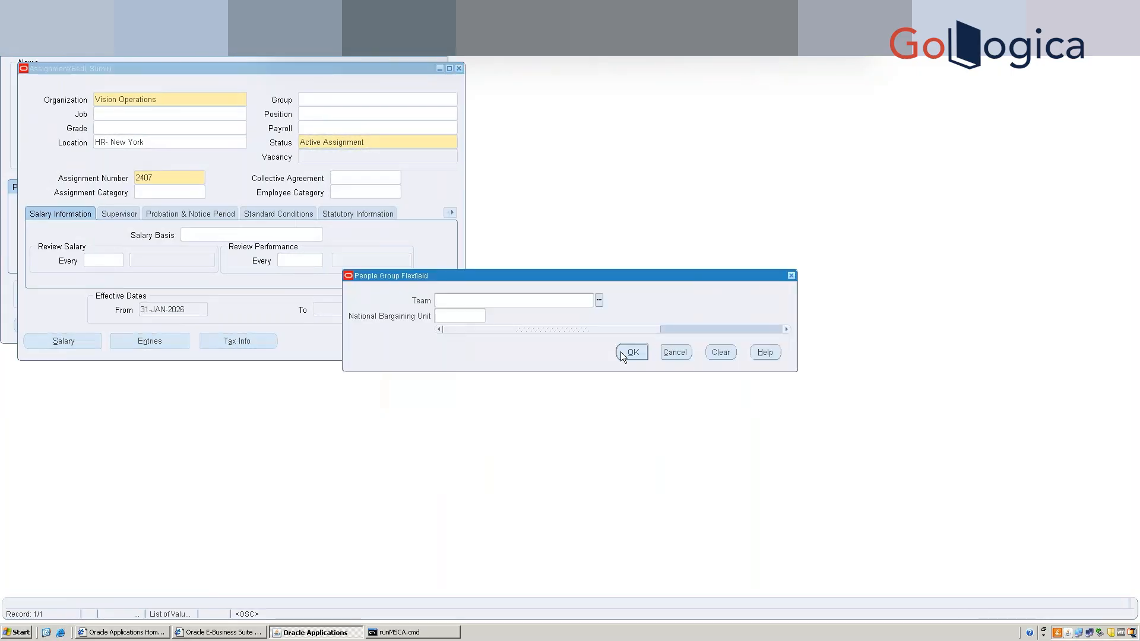
{"action": "left_click", "coordinate": [633, 352]}
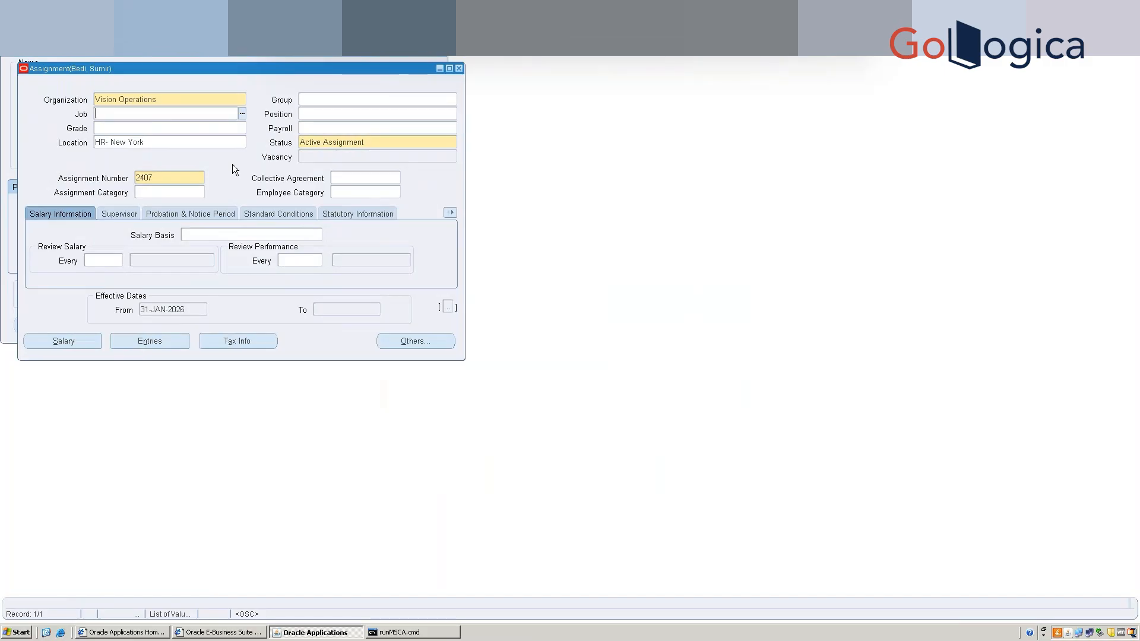
Search the Job list for %Man% and assign job PMG300.Plant Manager.
{"action": "left_click", "coordinate": [242, 113]}
{"action": "type", "text": "%"}
{"action": "key", "text": "Return"}
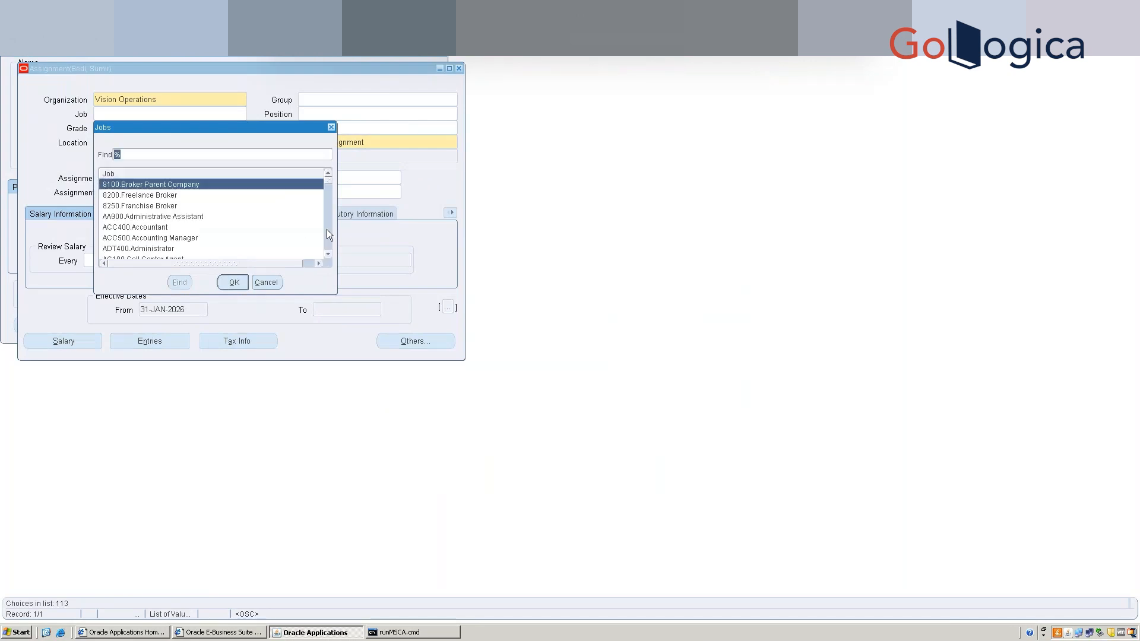
{"action": "type", "text": "Man%"}
{"action": "key", "text": "Return"}
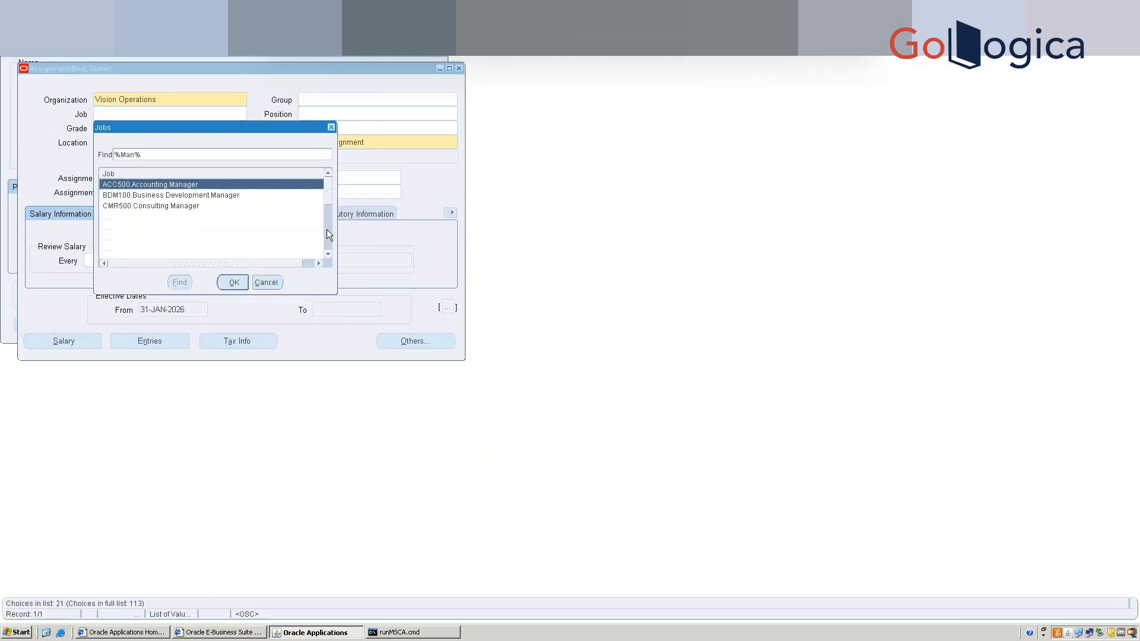
{"action": "key", "text": "Down"}
{"action": "key", "text": "Down"}
{"action": "key", "text": "Down"}
{"action": "key", "text": "Down"}
{"action": "key", "text": "Down"}
{"action": "key", "text": "Down"}
{"action": "key", "text": "Down"}
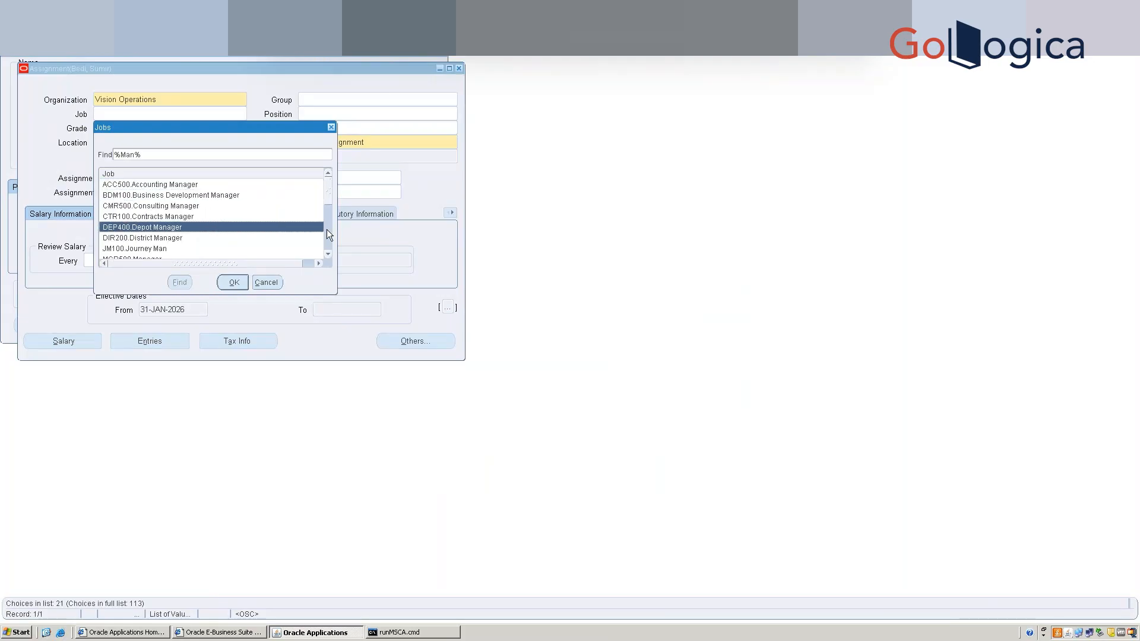
{"action": "key", "text": "Down"}
{"action": "key", "text": "Down"}
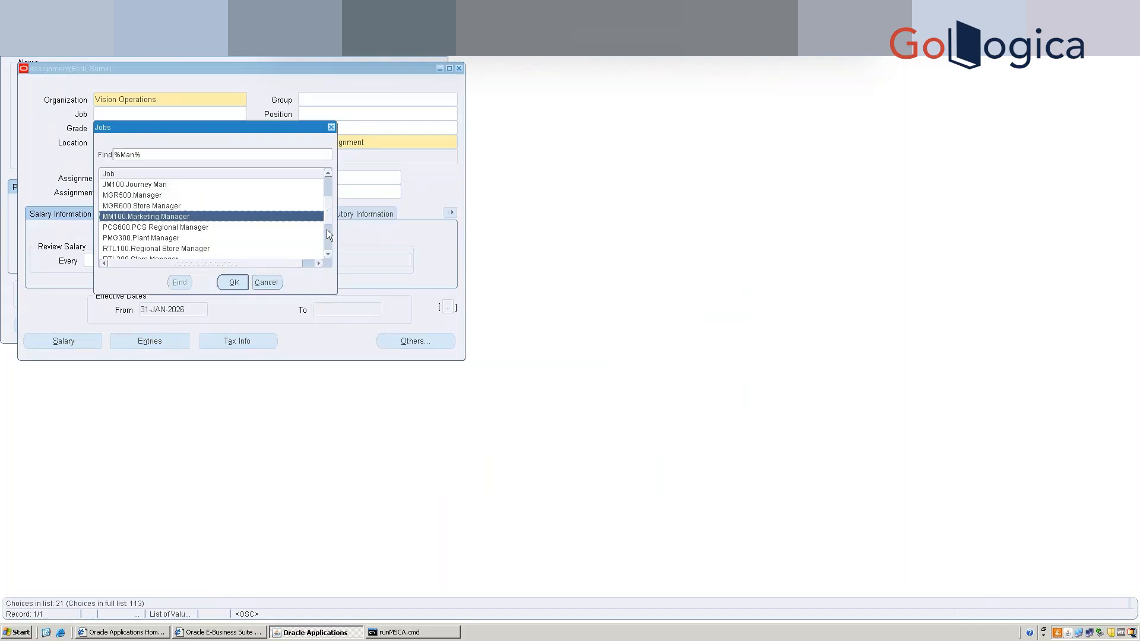
{"action": "key", "text": "Down"}
{"action": "key", "text": "Down"}
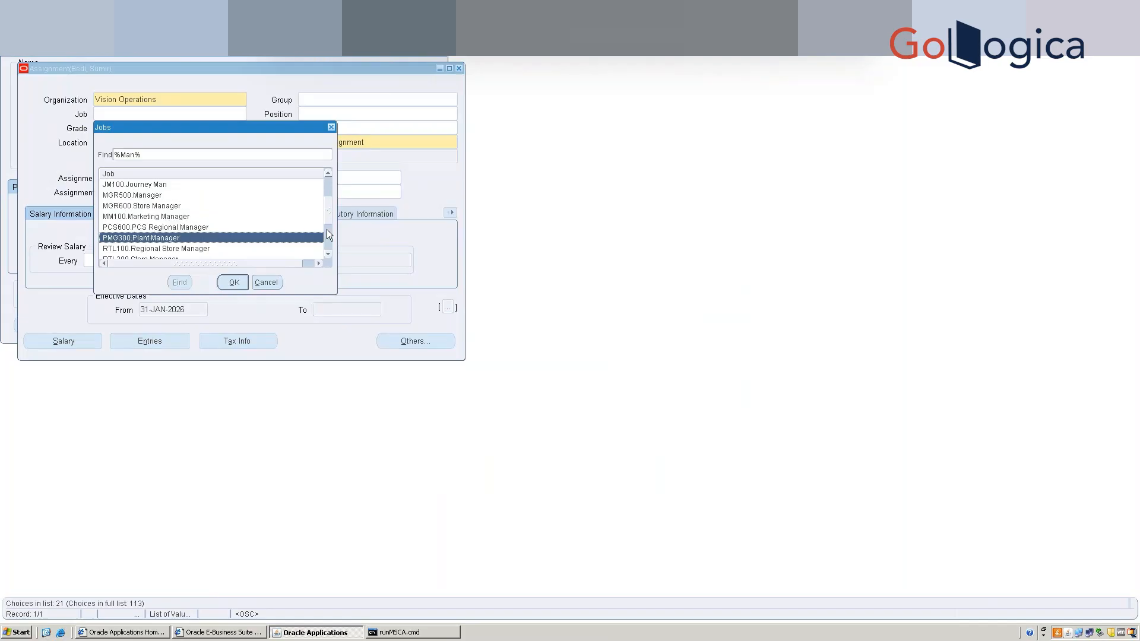
{"action": "left_click", "coordinate": [328, 234]}
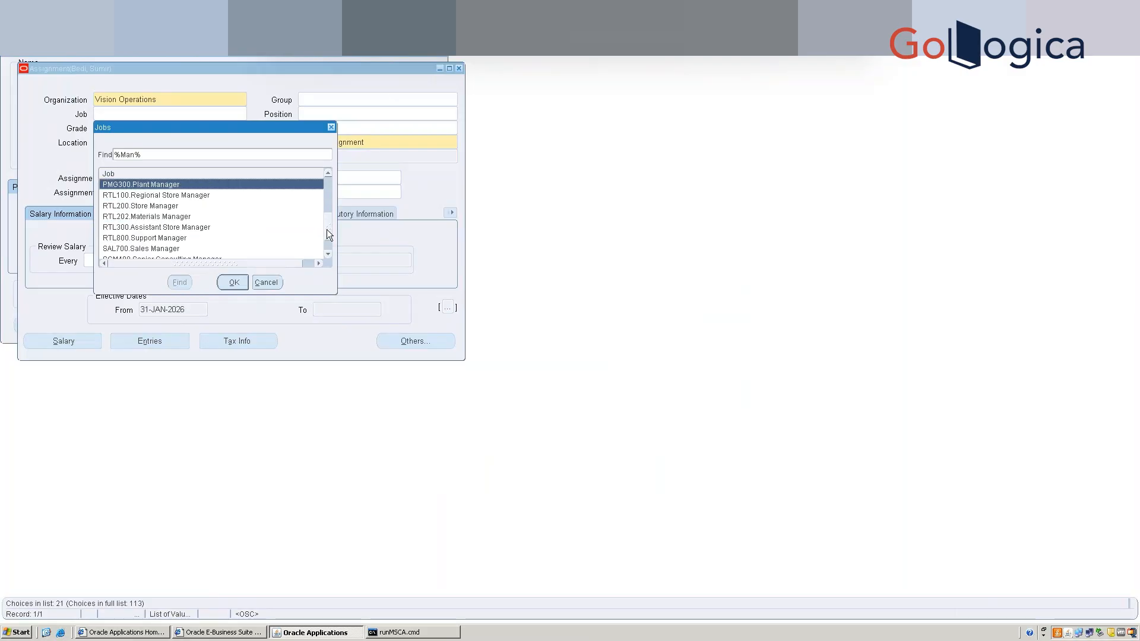
{"action": "key", "text": "Return"}
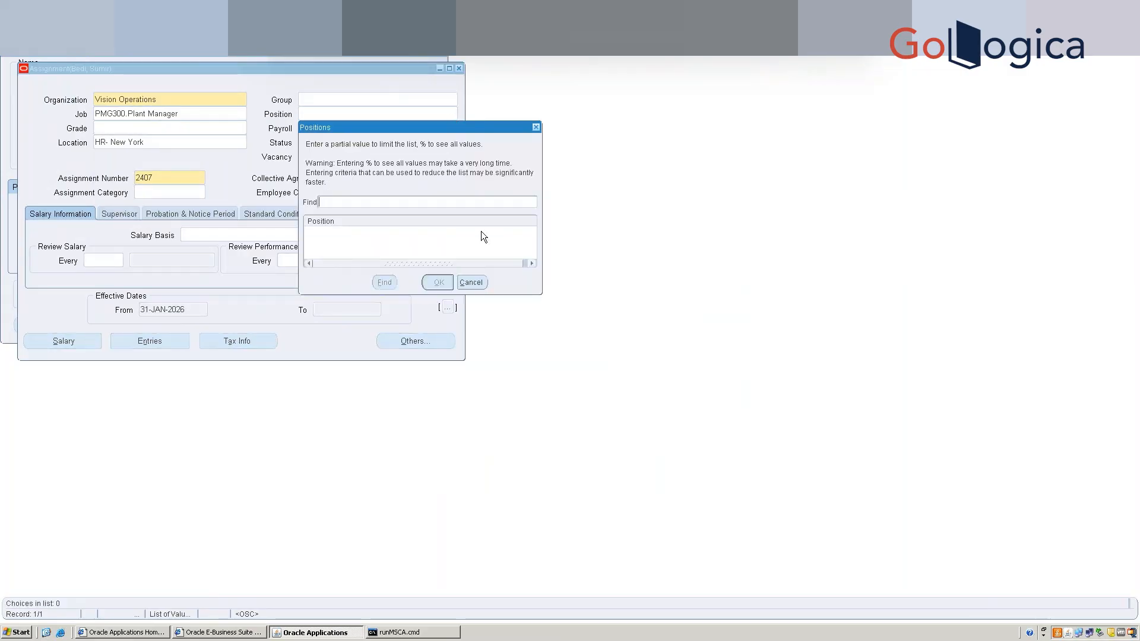
Skip the position and browse HR- locations, keeping HR- New York as the location.
{"action": "left_click", "coordinate": [471, 281]}
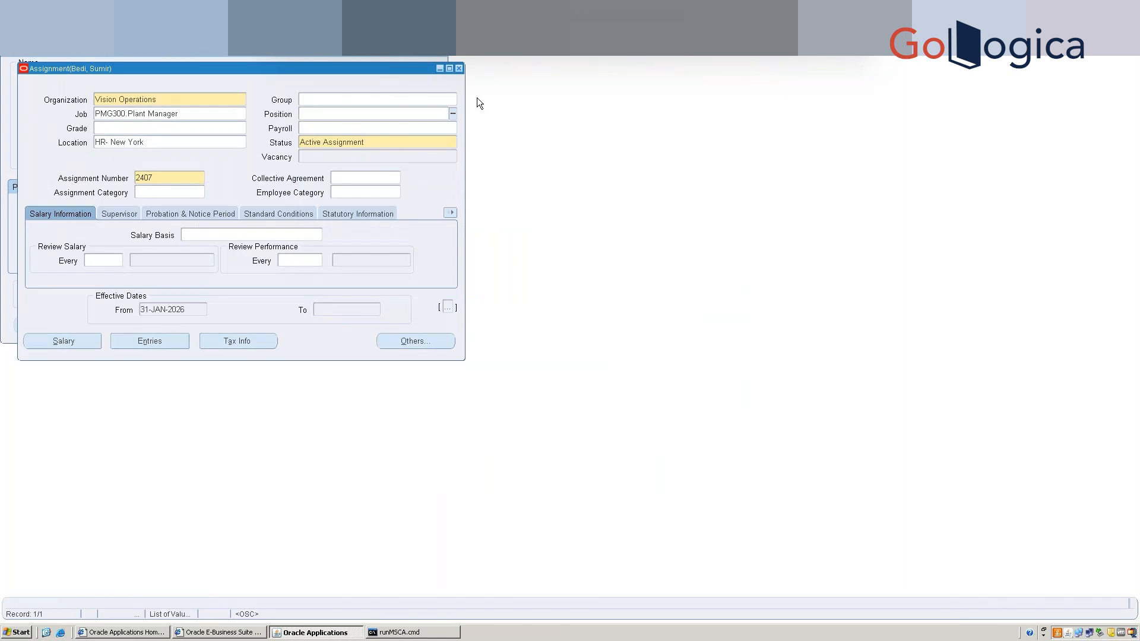
{"action": "left_click", "coordinate": [222, 143]}
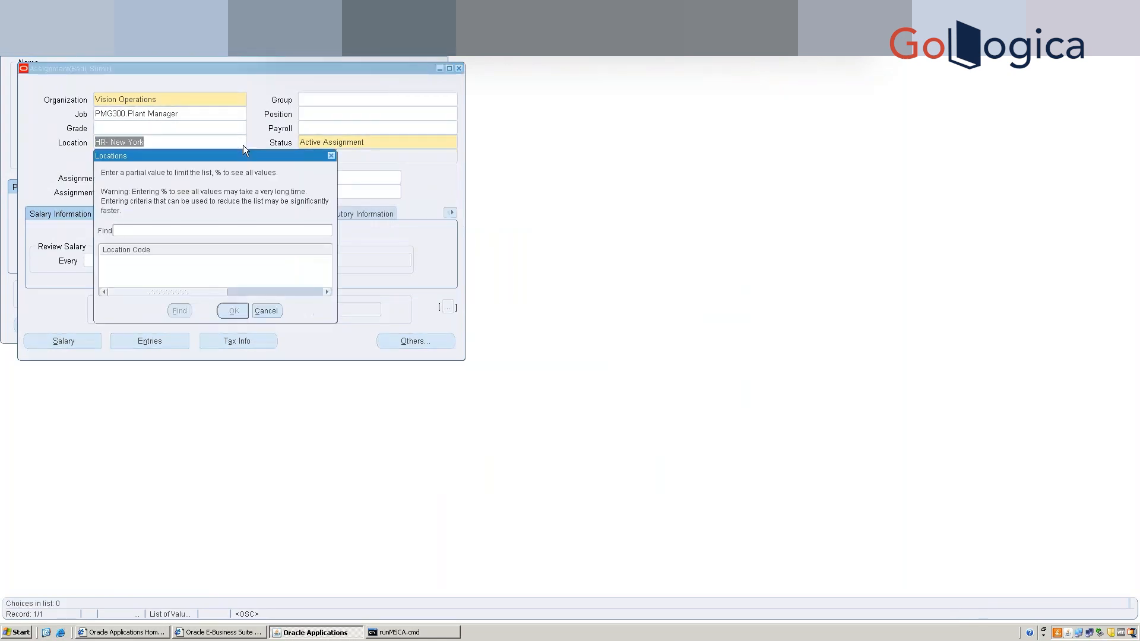
{"action": "type", "text": "H"}
{"action": "type", "text": "R-%"}
{"action": "key", "text": "Return"}
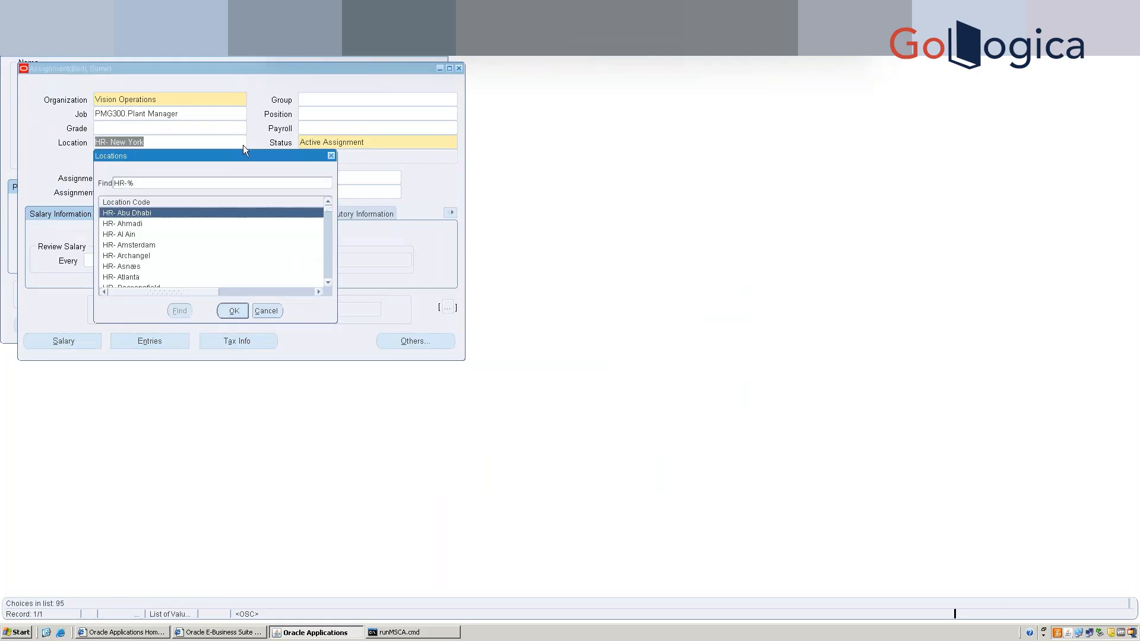
{"action": "key", "text": "shift+Tab"}
{"action": "key", "text": "End"}
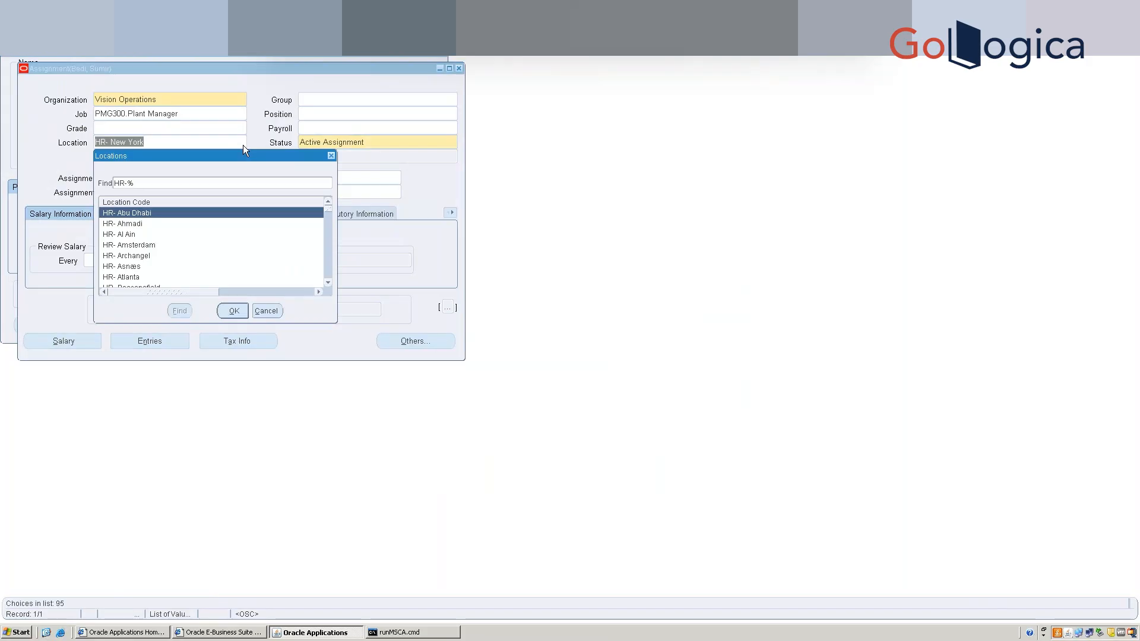
{"action": "key", "text": "Left"}
{"action": "key", "text": "Left"}
{"action": "key", "text": "Right"}
{"action": "type", "text": "RUS"}
{"action": "key", "text": "Return"}
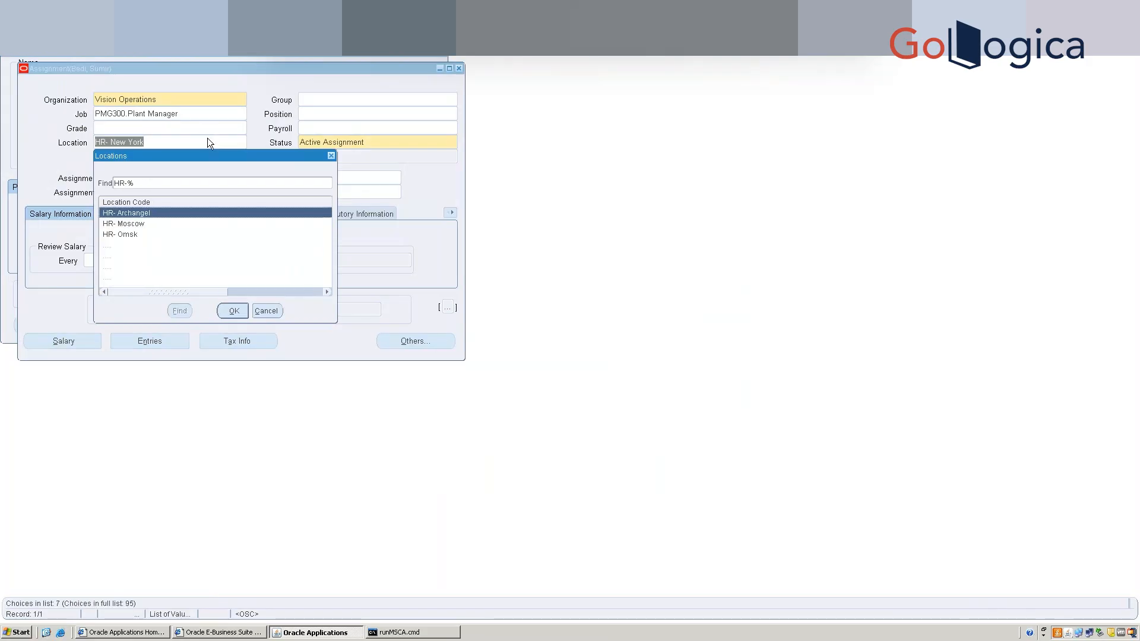
{"action": "key", "text": "Down"}
{"action": "key", "text": "Down"}
{"action": "key", "text": "Down"}
{"action": "key", "text": "Down"}
{"action": "key", "text": "Down"}
{"action": "key", "text": "Down"}
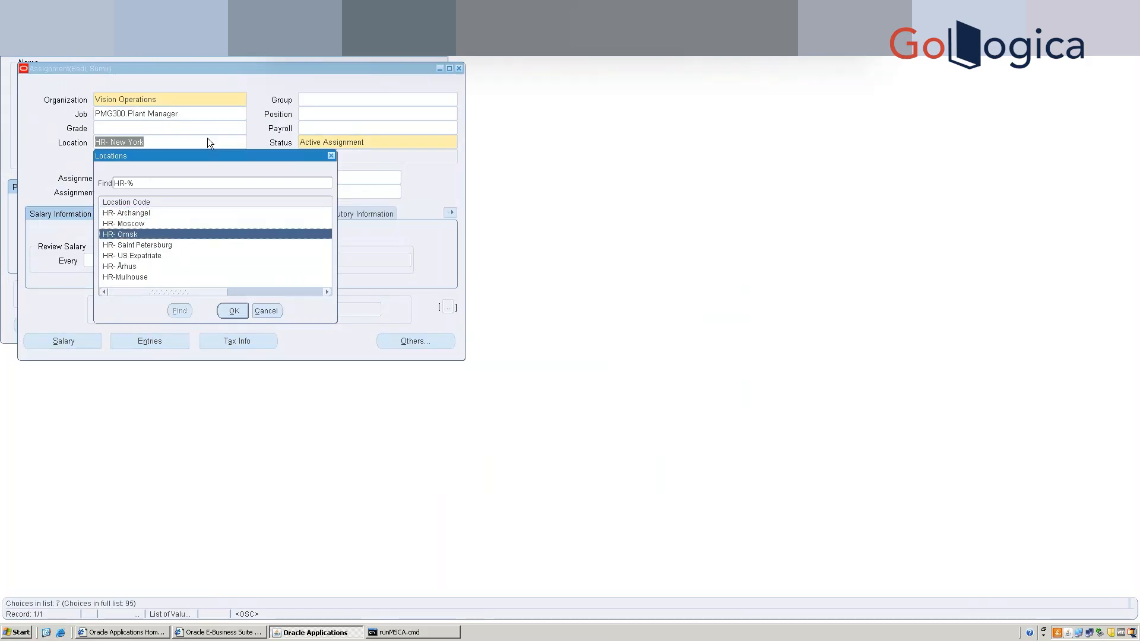
{"action": "left_click", "coordinate": [265, 310]}
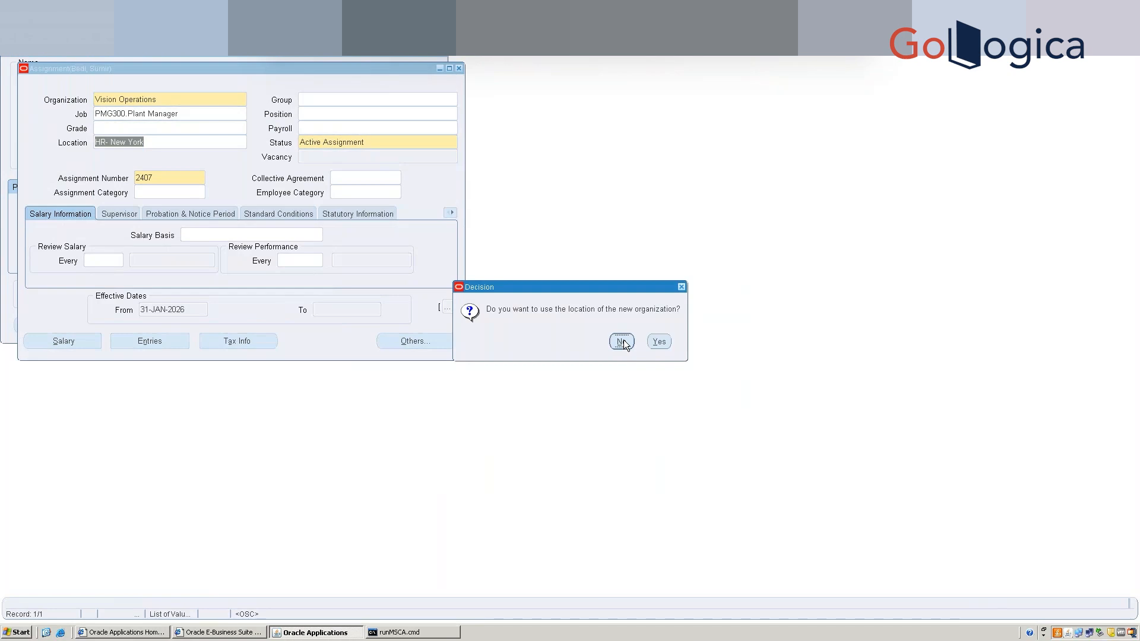
Keep the current location and save the assignment with Ctrl+S.
{"action": "left_click", "coordinate": [623, 343]}
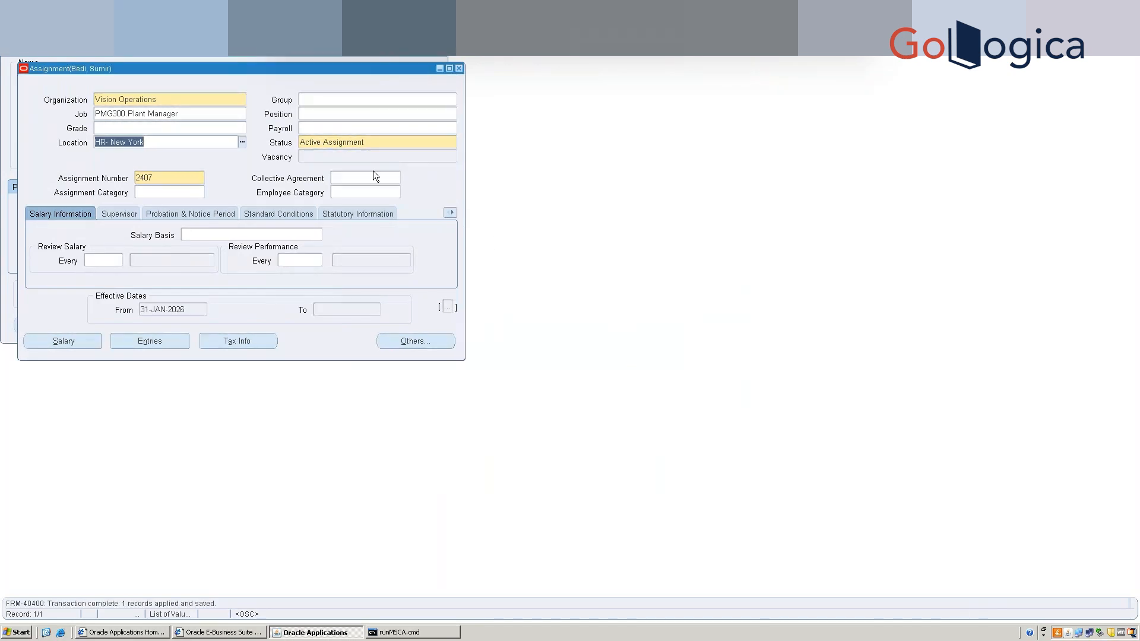
{"action": "left_click", "coordinate": [171, 142]}
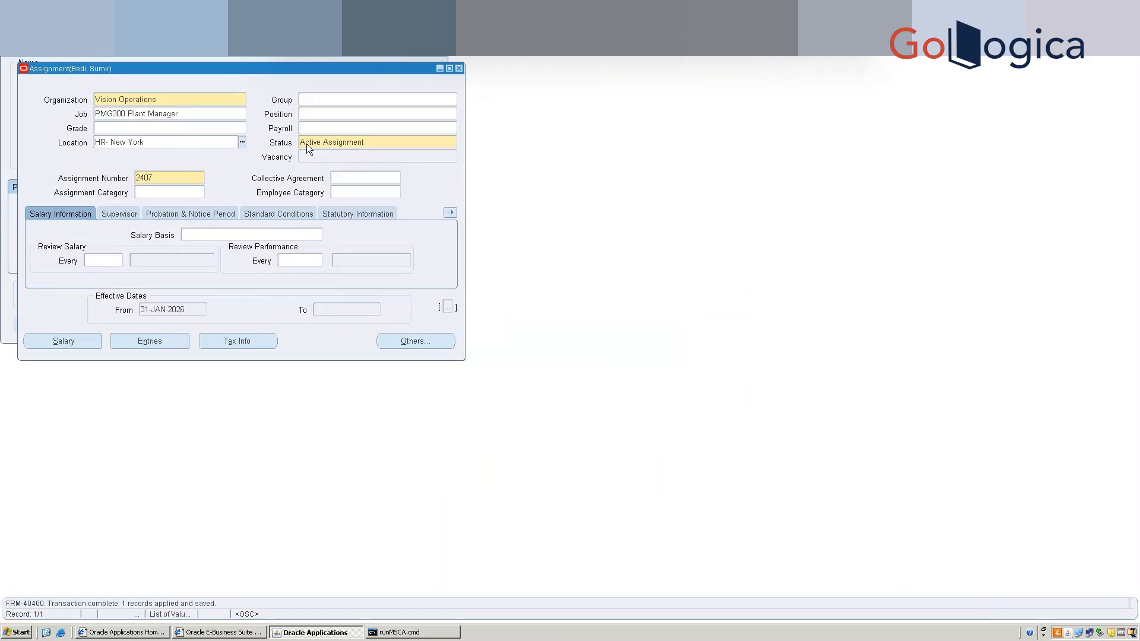
{"action": "key", "text": "ctrl+s"}
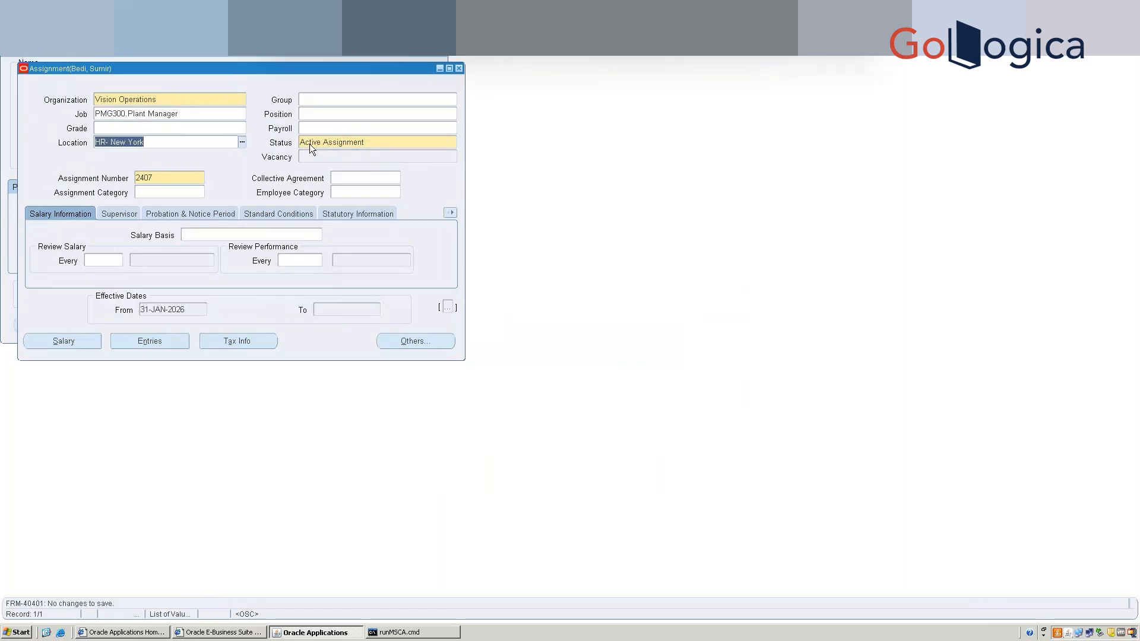
{"action": "left_click", "coordinate": [176, 100]}
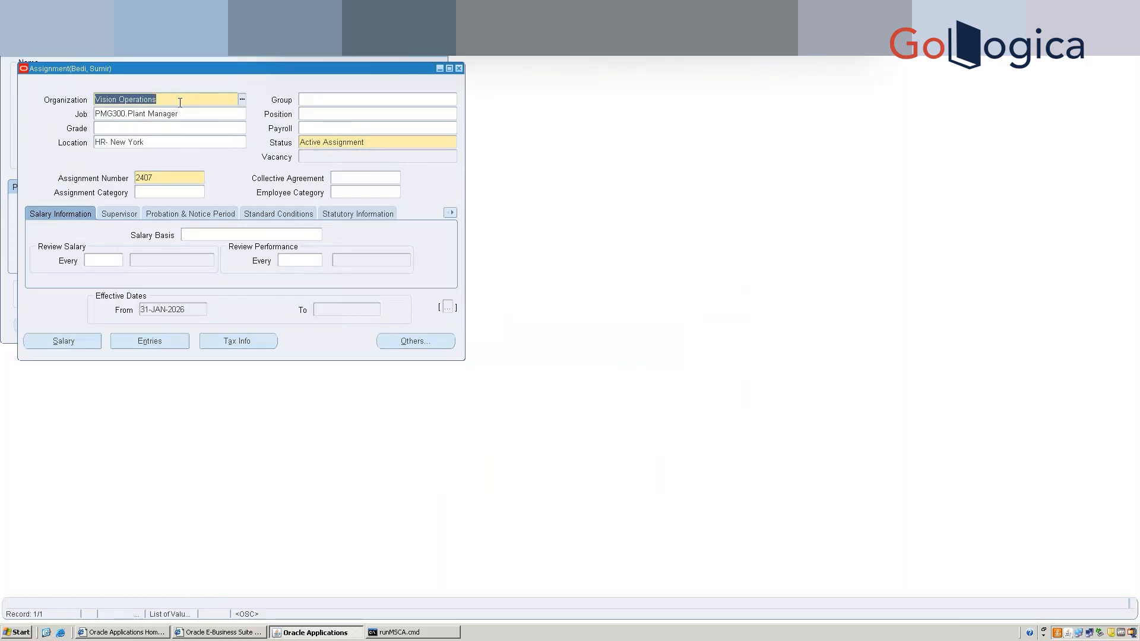
Close the Assignment and People windows and choose File > Switch Responsibility.
{"action": "left_click", "coordinate": [459, 69]}
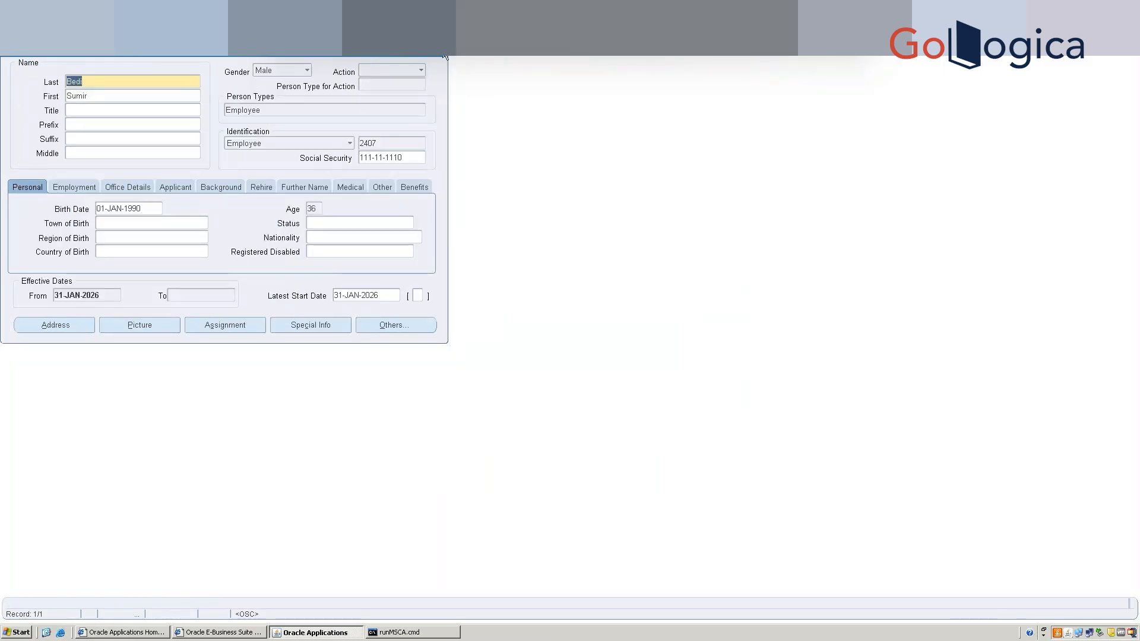
{"action": "left_click", "coordinate": [444, 57]}
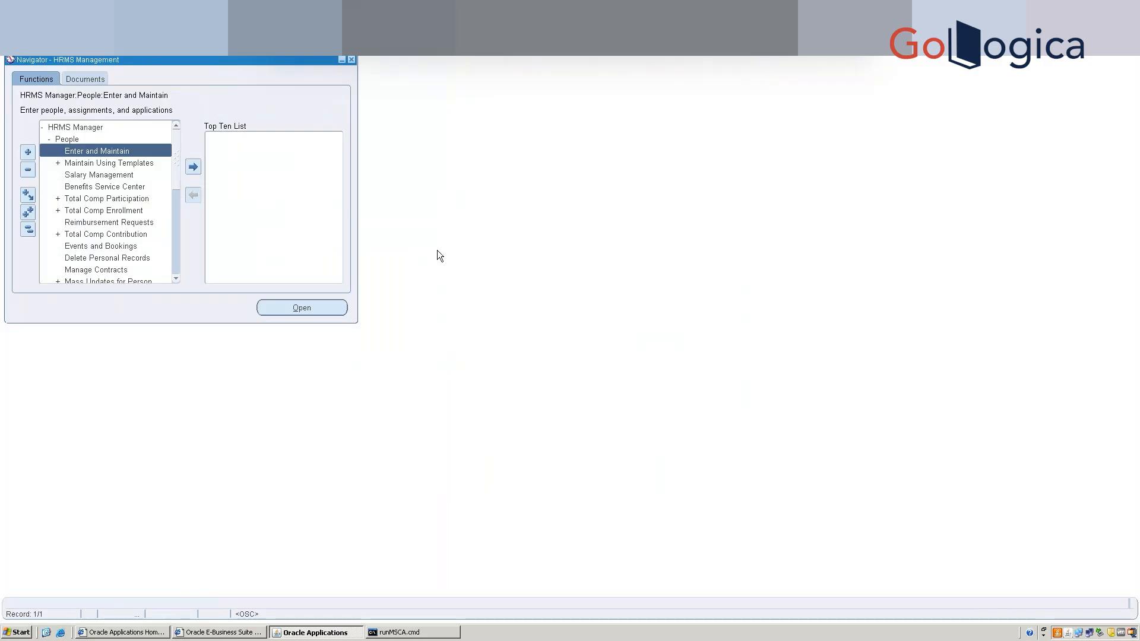
{"action": "key", "text": "alt+f"}
{"action": "key", "text": "Up"}
{"action": "key", "text": "Up"}
{"action": "key", "text": "Up"}
{"action": "key", "text": "Up"}
{"action": "key", "text": "Down"}
{"action": "key", "text": "Return"}
Switch to System Administrator and open the Users form.
{"action": "type", "text": "s"}
{"action": "key", "text": "Down"}
{"action": "key", "text": "Down"}
{"action": "key", "text": "Down"}
{"action": "key", "text": "Down"}
{"action": "key", "text": "Down"}
{"action": "key", "text": "Down"}
{"action": "key", "text": "Down"}
{"action": "key", "text": "Down"}
{"action": "key", "text": "Down"}
{"action": "key", "text": "Down"}
{"action": "key", "text": "Down"}
{"action": "key", "text": "Down"}
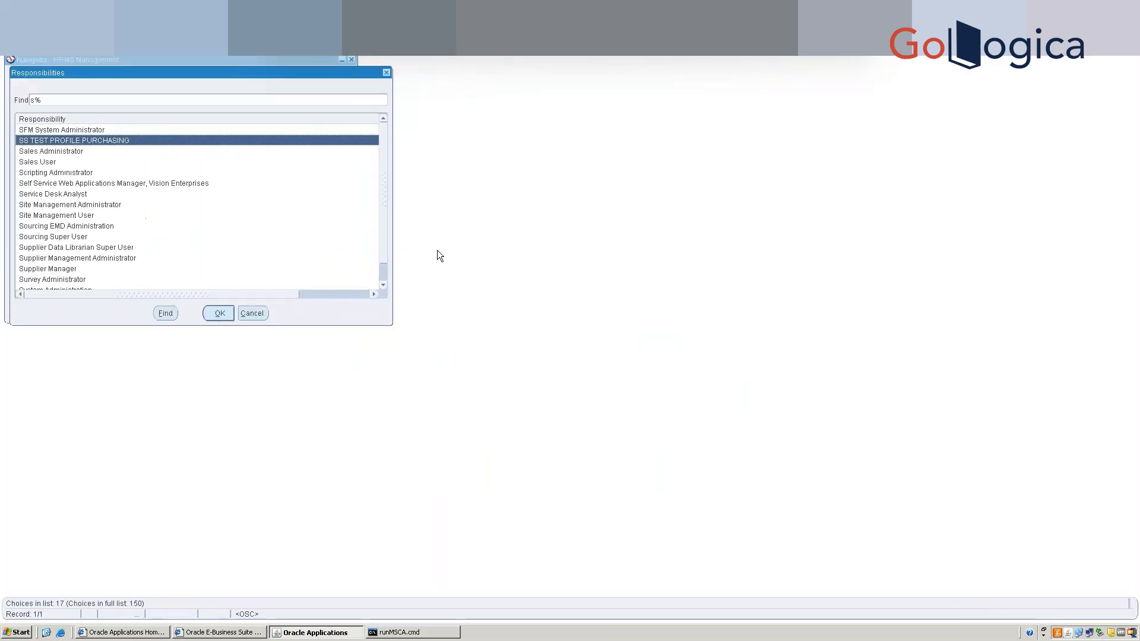
{"action": "key", "text": "Down"}
{"action": "key", "text": "Down"}
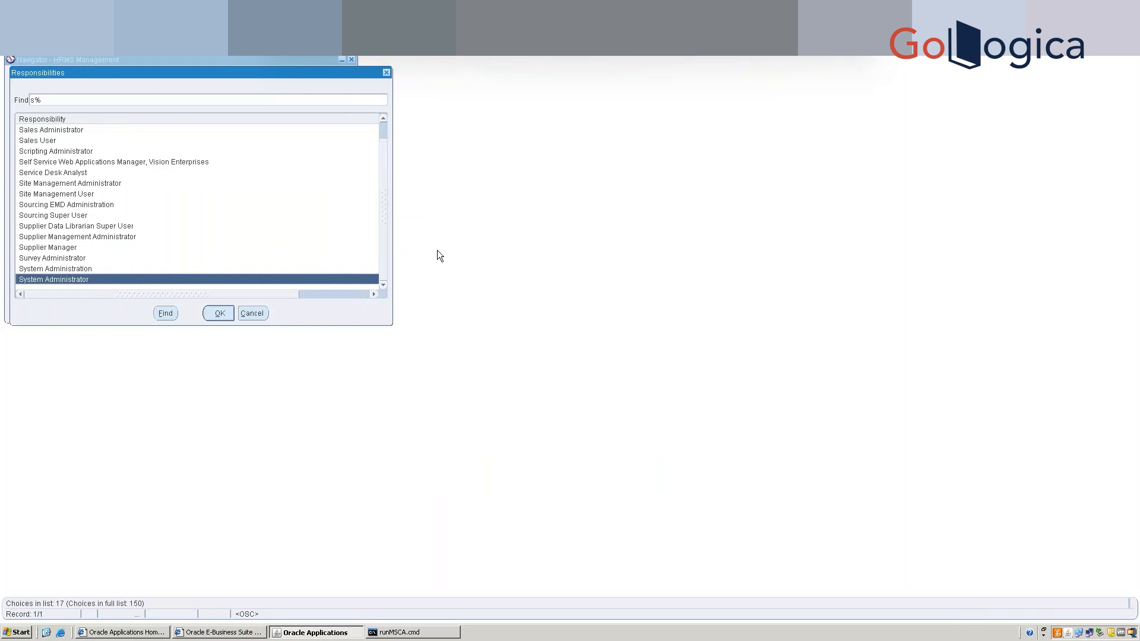
{"action": "key", "text": "Return"}
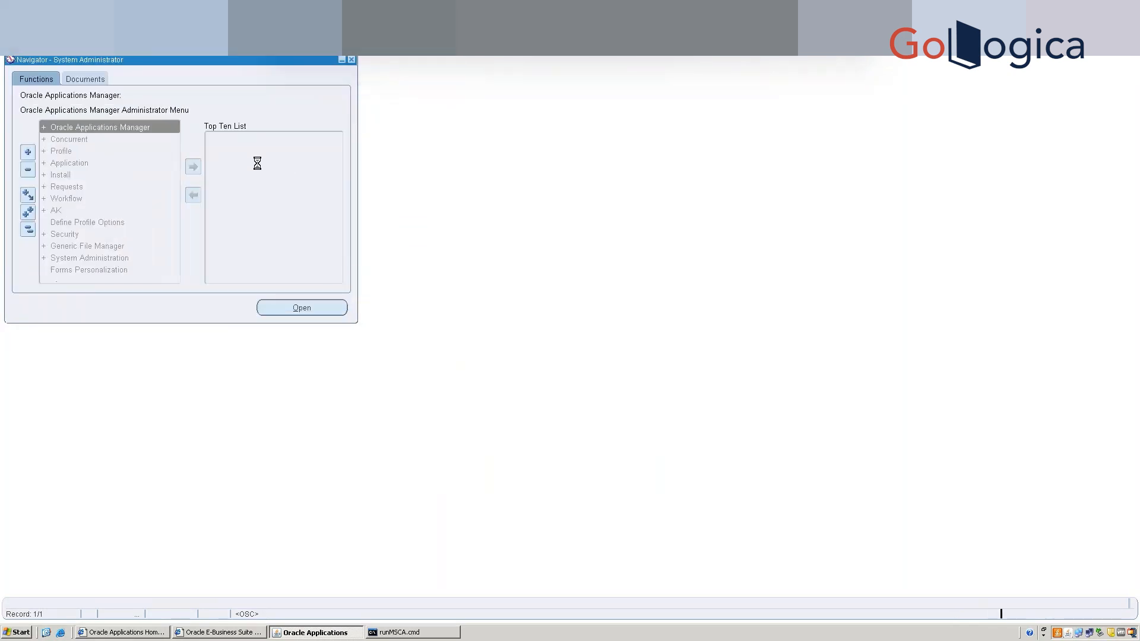
{"action": "left_click", "coordinate": [230, 138]}
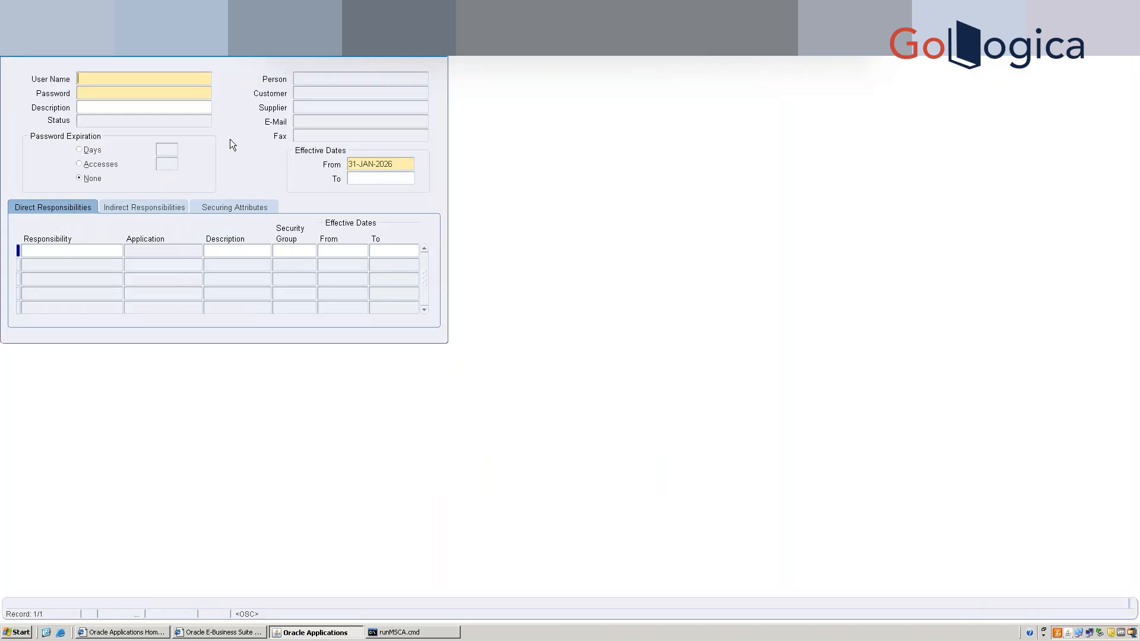
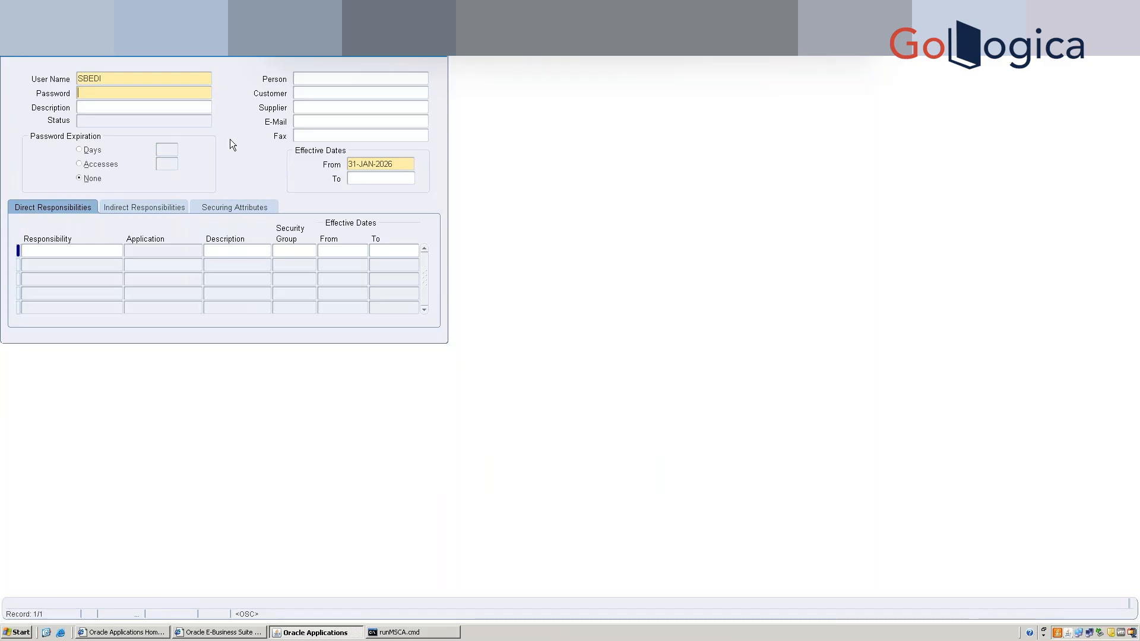
Enter the new user name and password, confirm the password, and save the user.
{"action": "type", "text": "********"}
{"action": "key", "text": "Tab"}
{"action": "type", "text": "********"}
{"action": "key", "text": "Tab"}
{"action": "key", "text": "ctrl+s"}
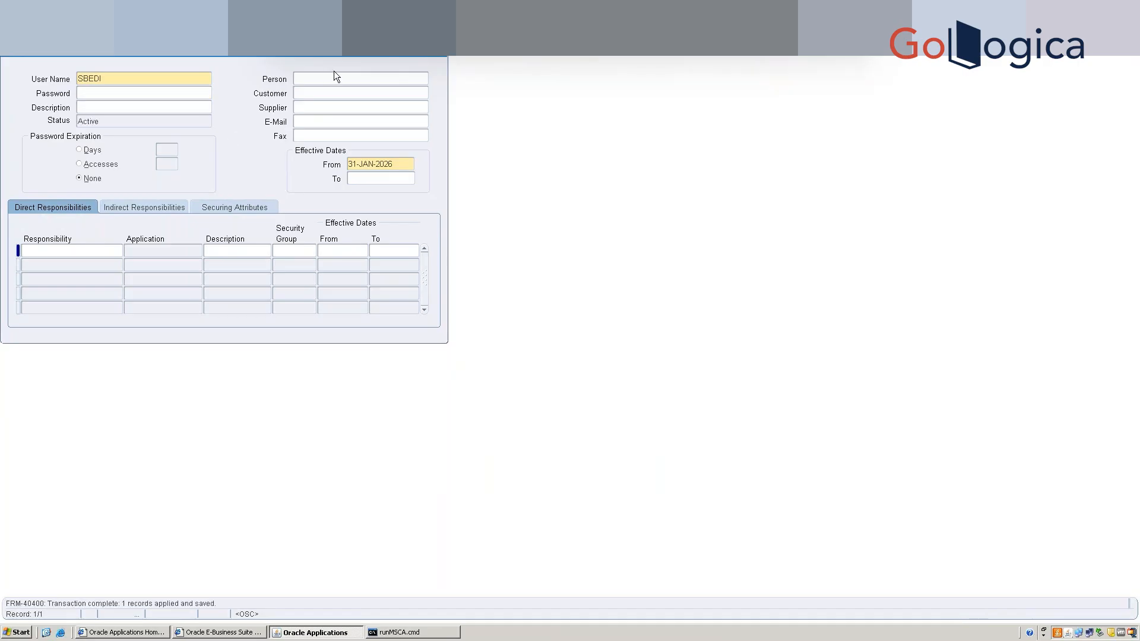
Link the user to the new employee's person record.
{"action": "left_click", "coordinate": [333, 77]}
{"action": "type", "text": "bed"}
{"action": "key", "text": "Tab"}
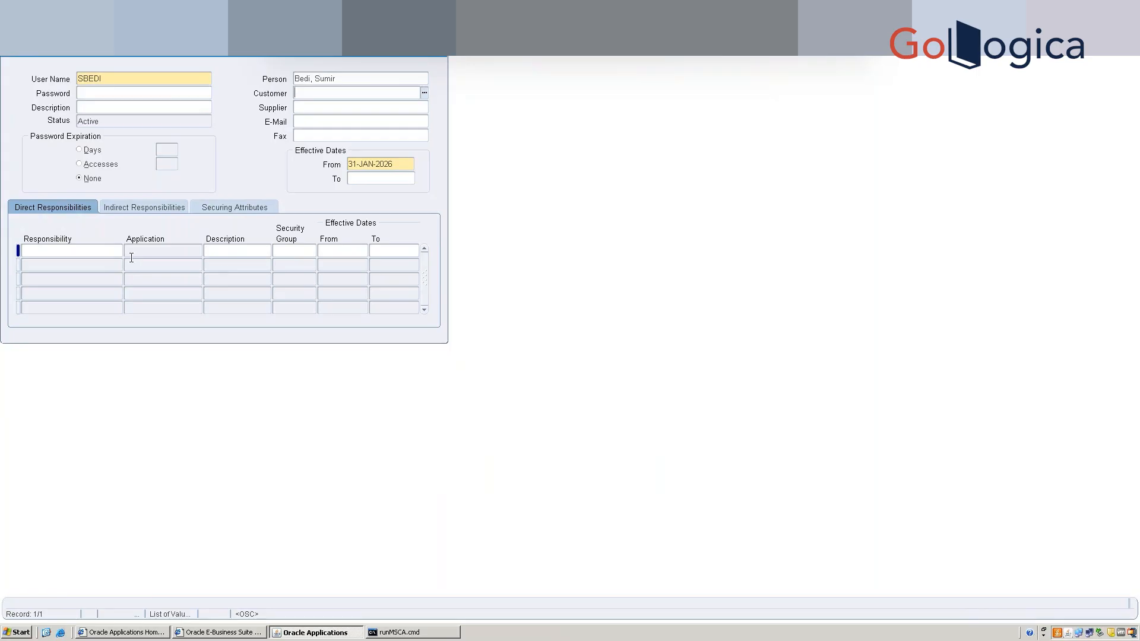
{"action": "left_click", "coordinate": [75, 254]}
Add the Warehouse Manager and Whse Mgmt responsibilities to the user.
{"action": "type", "text": "warehous"}
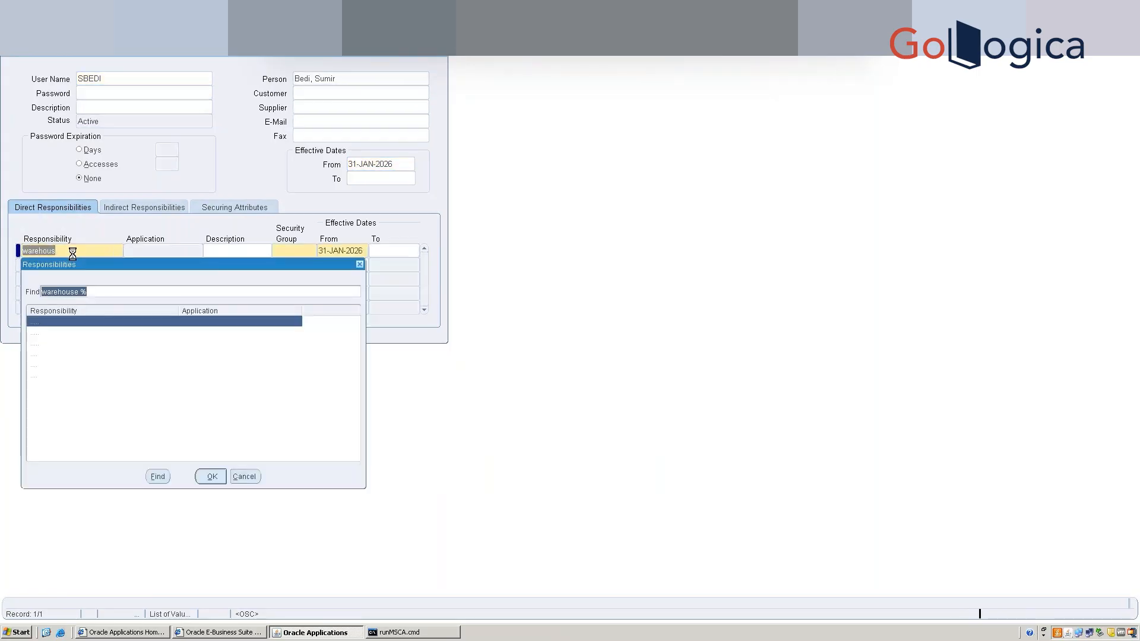
{"action": "key", "text": "Down"}
{"action": "key", "text": "Down"}
{"action": "key", "text": "Down"}
{"action": "key", "text": "Down"}
{"action": "key", "text": "Down"}
{"action": "key", "text": "Return"}
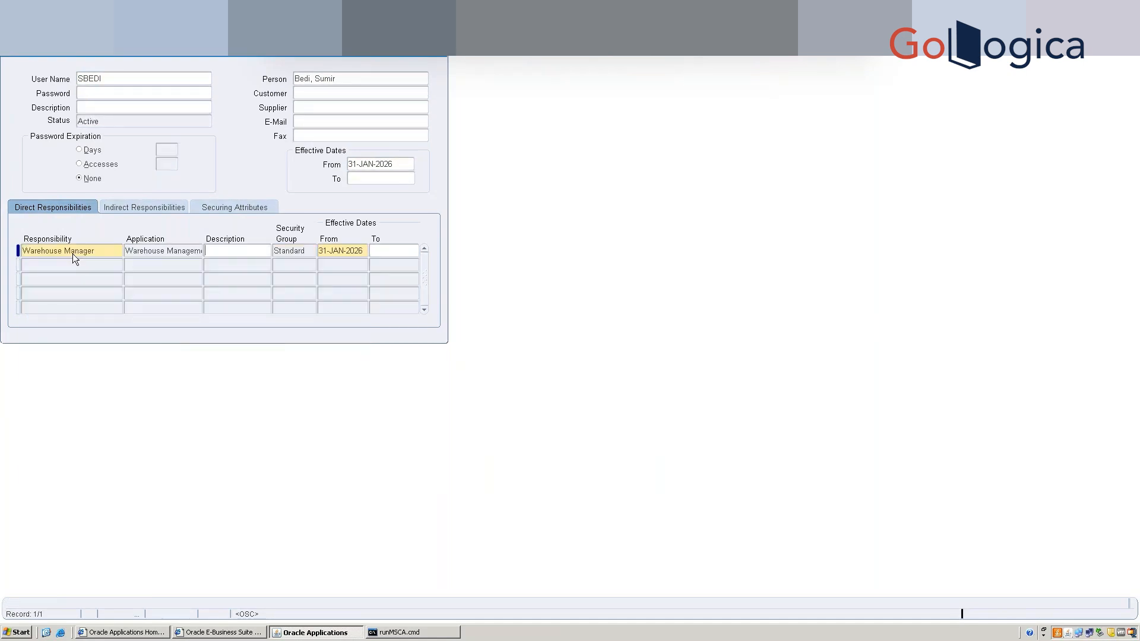
{"action": "key", "text": "Down"}
{"action": "type", "text": "whse"}
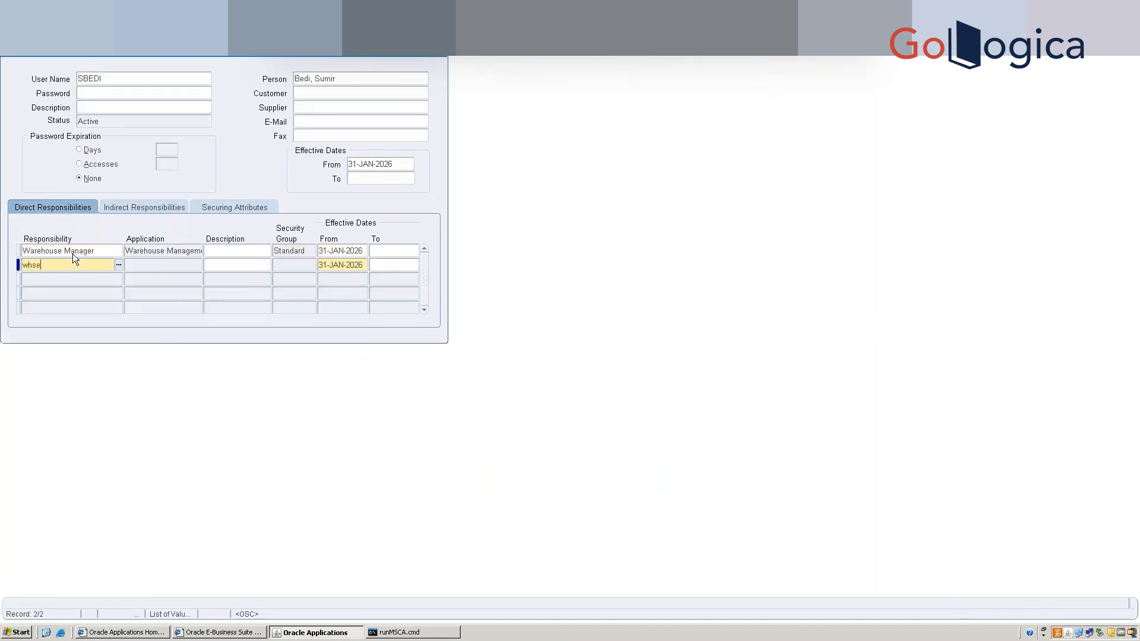
{"action": "key", "text": "Tab"}
{"action": "key", "text": "Down"}
{"action": "key", "text": "Down"}
{"action": "key", "text": "Down"}
{"action": "key", "text": "Down"}
{"action": "key", "text": "Up"}
{"action": "key", "text": "Up"}
{"action": "key", "text": "Up"}
{"action": "key", "text": "Up"}
{"action": "key", "text": "Return"}
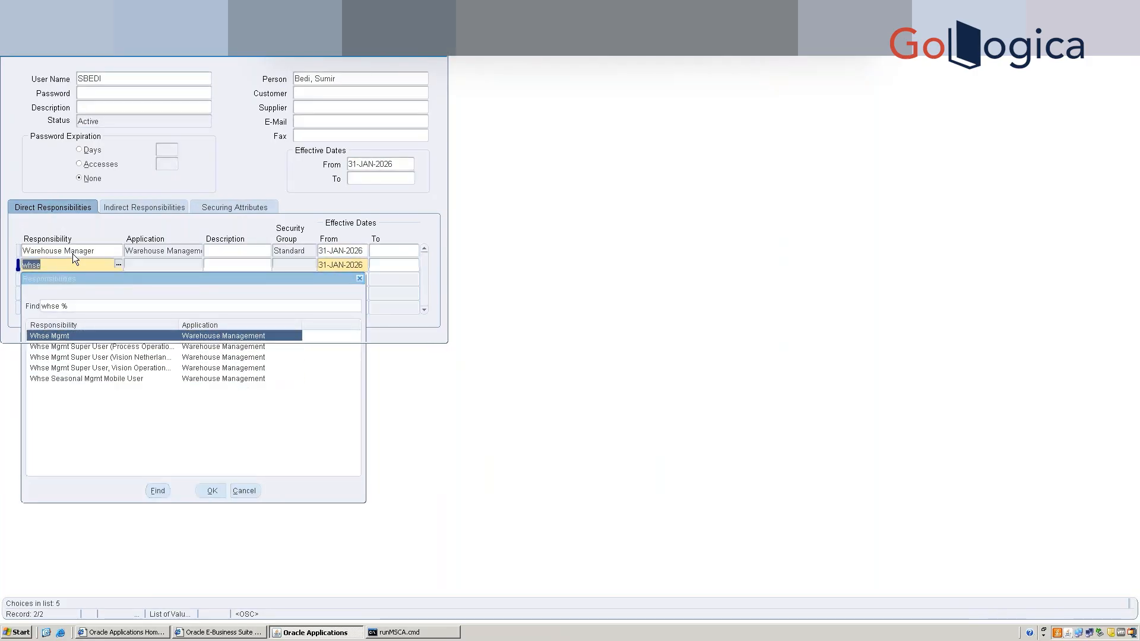
Add the System Administrator responsibility in the third row.
{"action": "key", "text": "Down"}
{"action": "type", "text": "sys"}
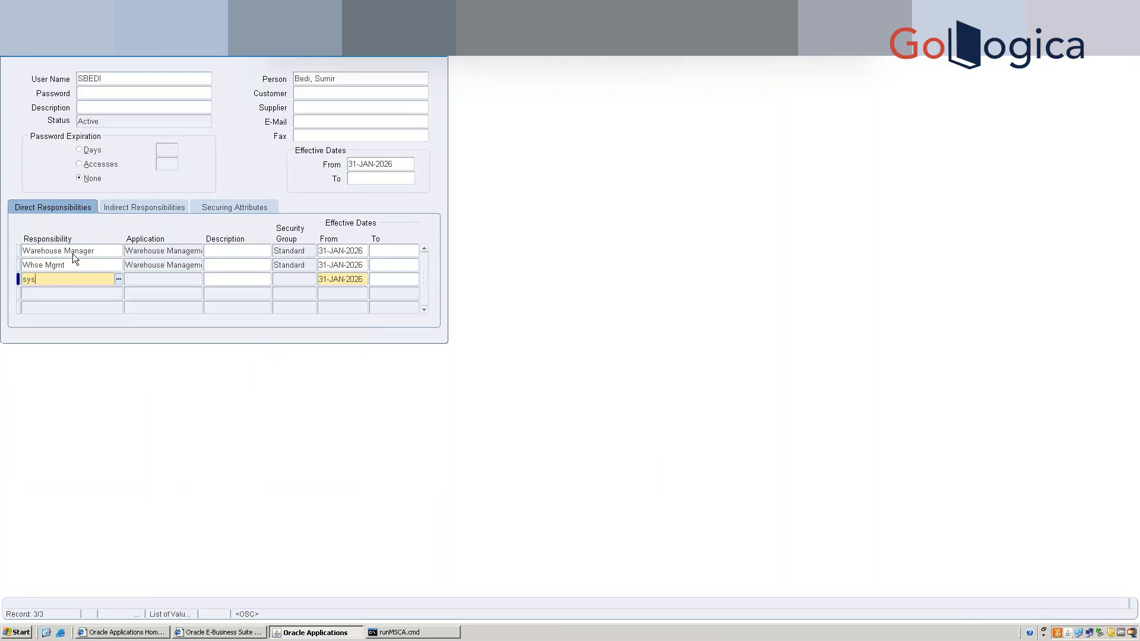
{"action": "key", "text": "Tab"}
{"action": "key", "text": "Down"}
{"action": "key", "text": "Down"}
{"action": "key", "text": "Down"}
{"action": "key", "text": "Down"}
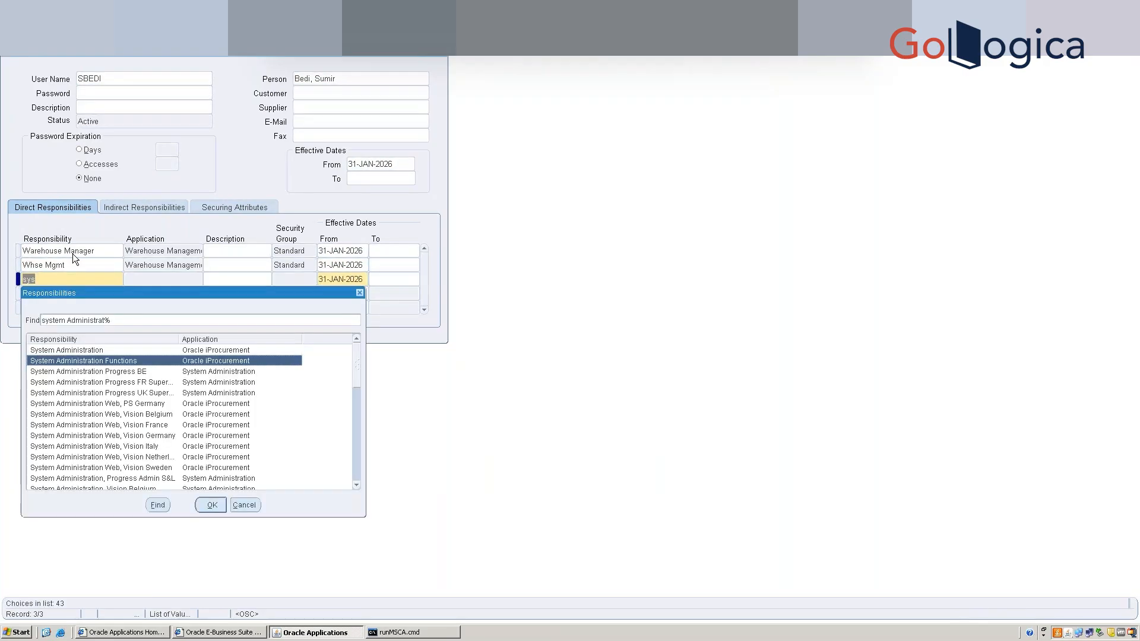
{"action": "key", "text": "Down"}
{"action": "key", "text": "Down"}
{"action": "key", "text": "Down"}
{"action": "key", "text": "Down"}
{"action": "key", "text": "Down"}
{"action": "key", "text": "Down"}
{"action": "key", "text": "Down"}
{"action": "key", "text": "Down"}
{"action": "key", "text": "Down"}
{"action": "key", "text": "Down"}
{"action": "key", "text": "Down"}
{"action": "key", "text": "Down"}
{"action": "key", "text": "Down"}
{"action": "key", "text": "Down"}
{"action": "key", "text": "Down"}
{"action": "key", "text": "Down"}
{"action": "key", "text": "Down"}
{"action": "key", "text": "Down"}
{"action": "key", "text": "Down"}
{"action": "key", "text": "Down"}
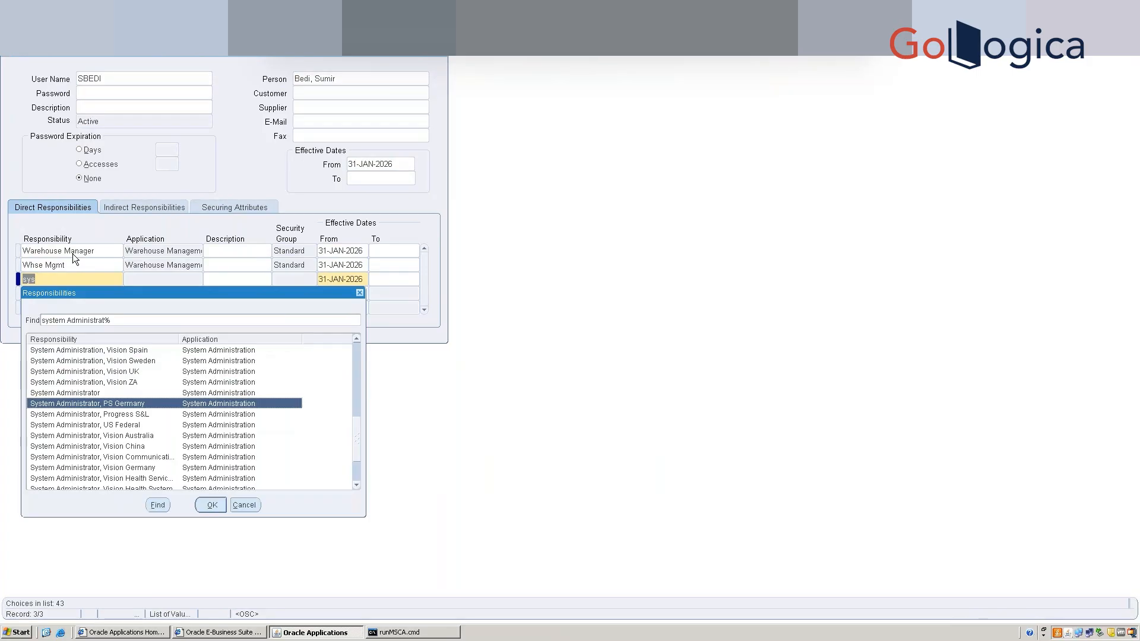
{"action": "key", "text": "Up"}
{"action": "key", "text": "Return"}
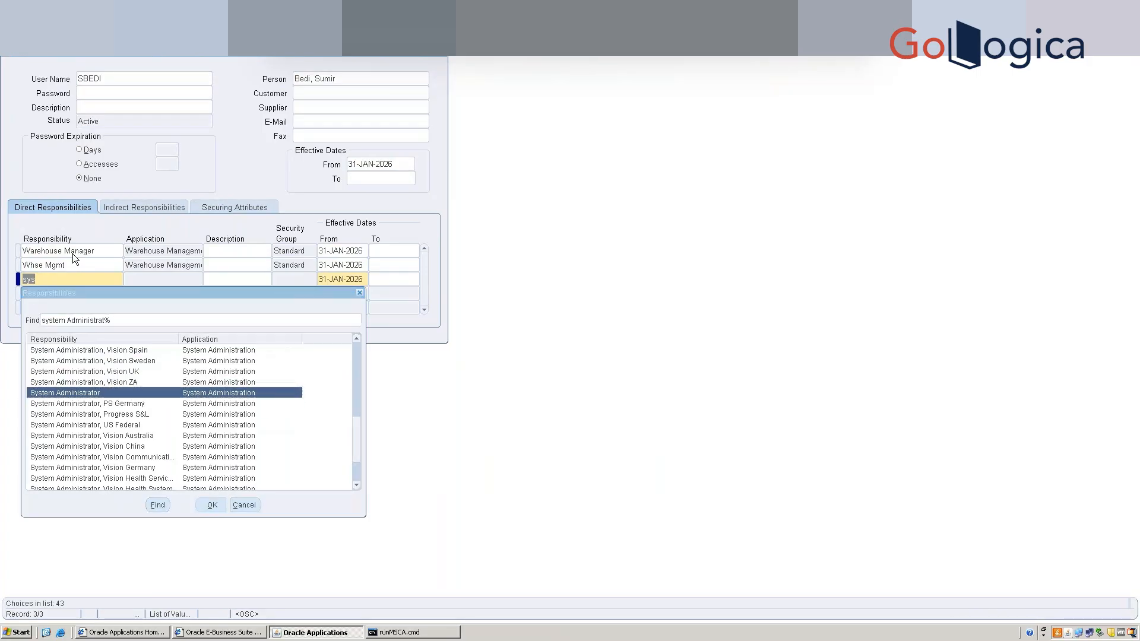
Add Order Management Super User, Vision Operations via an Order%Vision% search, then widen the column.
{"action": "key", "text": "Down"}
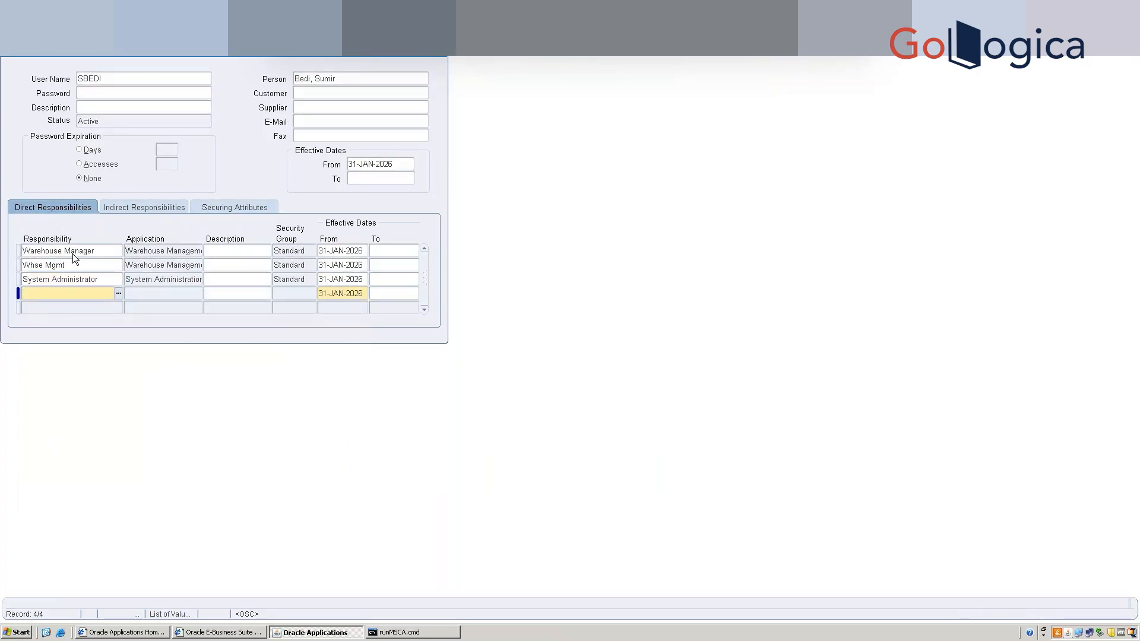
{"action": "type", "text": "Order%"}
{"action": "key", "text": "Tab"}
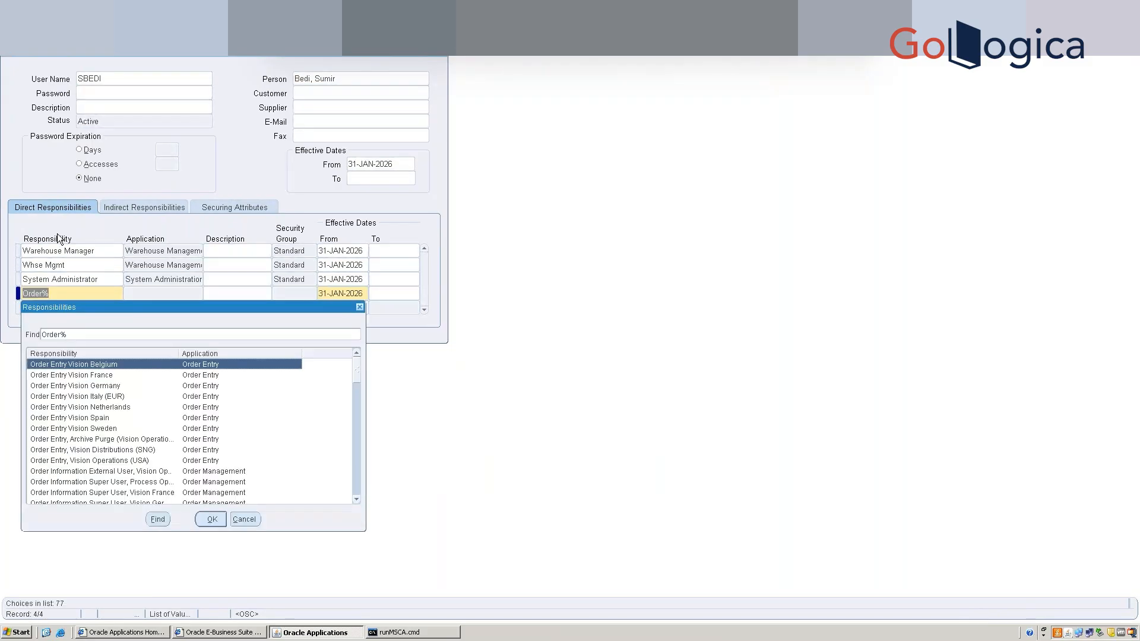
{"action": "type", "text": "Viso%"}
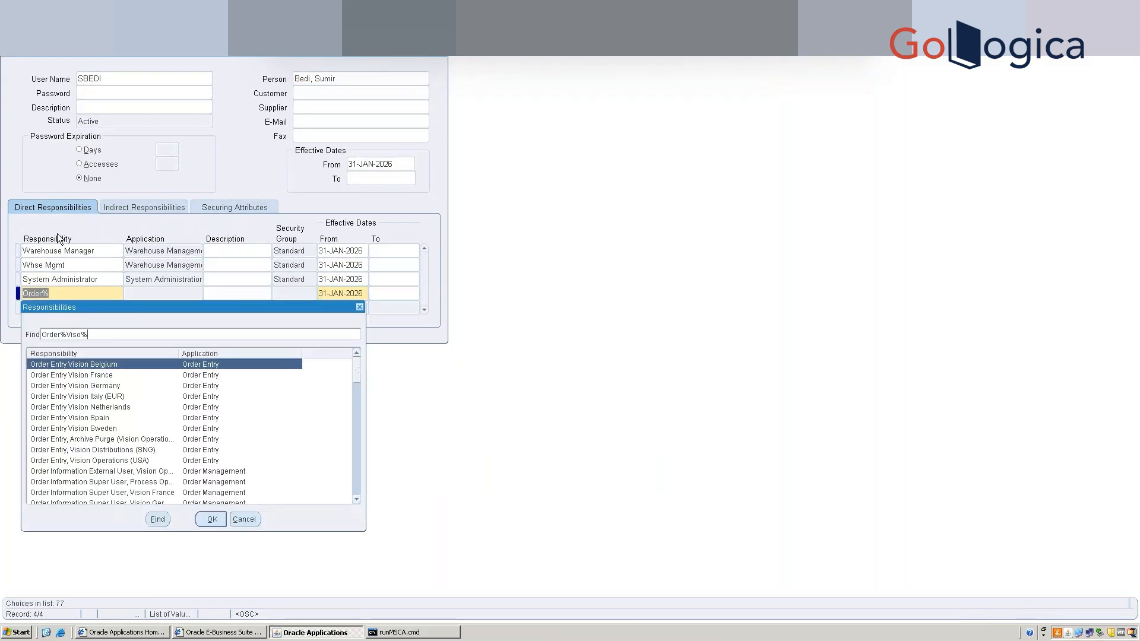
{"action": "key", "text": "Return"}
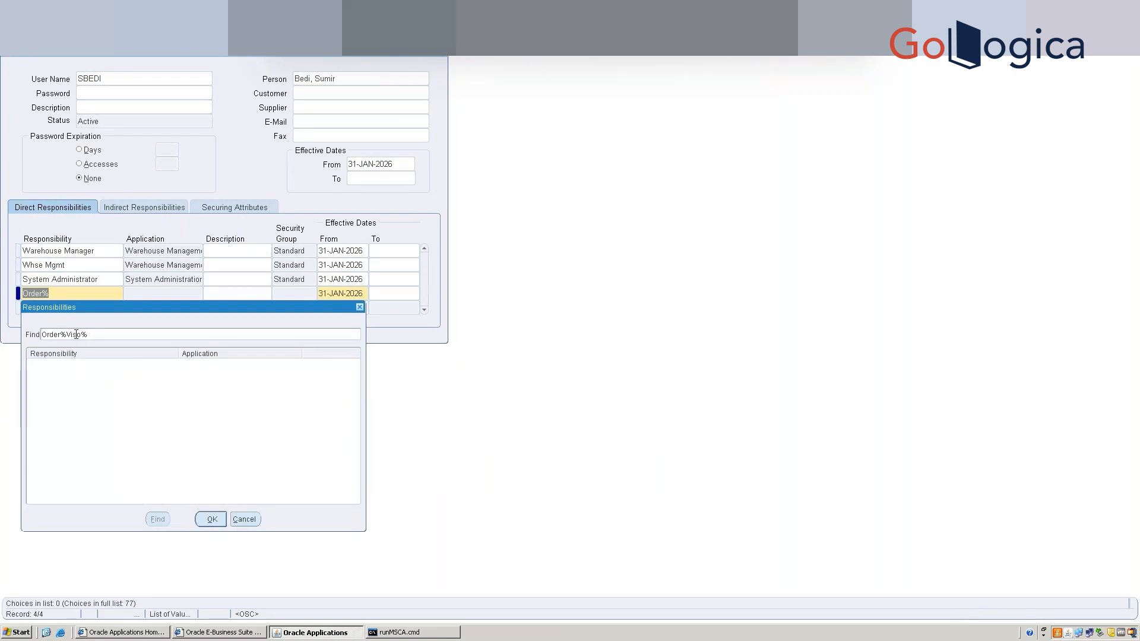
{"action": "key", "text": "Left"}
{"action": "key", "text": "Left"}
{"action": "type", "text": "i"}
{"action": "key", "text": "Return"}
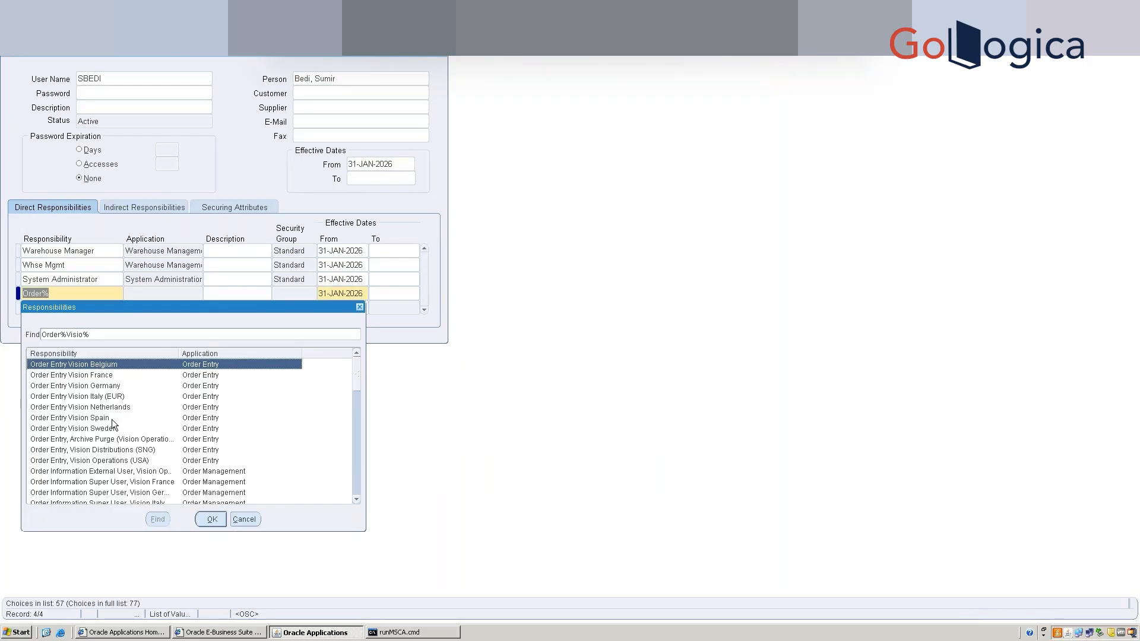
{"action": "left_click", "coordinate": [111, 418]}
{"action": "key", "text": "Down"}
{"action": "key", "text": "Down"}
{"action": "key", "text": "Down"}
{"action": "key", "text": "Down"}
{"action": "key", "text": "Down"}
{"action": "key", "text": "Down"}
{"action": "key", "text": "Down"}
{"action": "key", "text": "Down"}
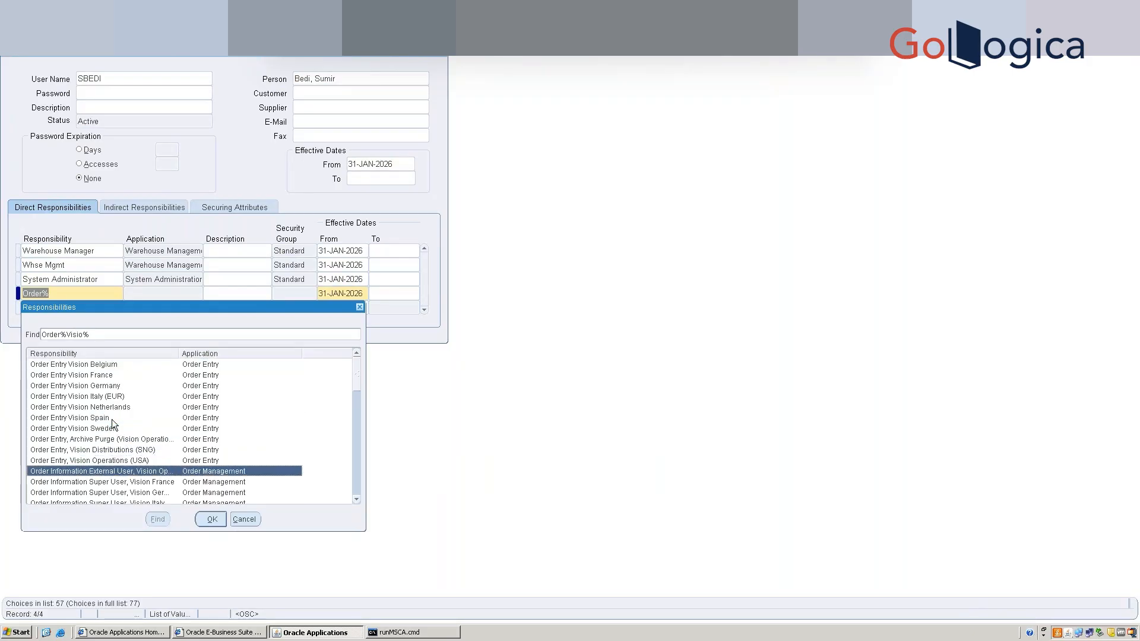
{"action": "key", "text": "Down"}
{"action": "key", "text": "Down"}
{"action": "key", "text": "Down"}
{"action": "key", "text": "Down"}
{"action": "key", "text": "Down"}
{"action": "key", "text": "Down"}
{"action": "key", "text": "Down"}
{"action": "key", "text": "Down"}
{"action": "key", "text": "Down"}
{"action": "key", "text": "Down"}
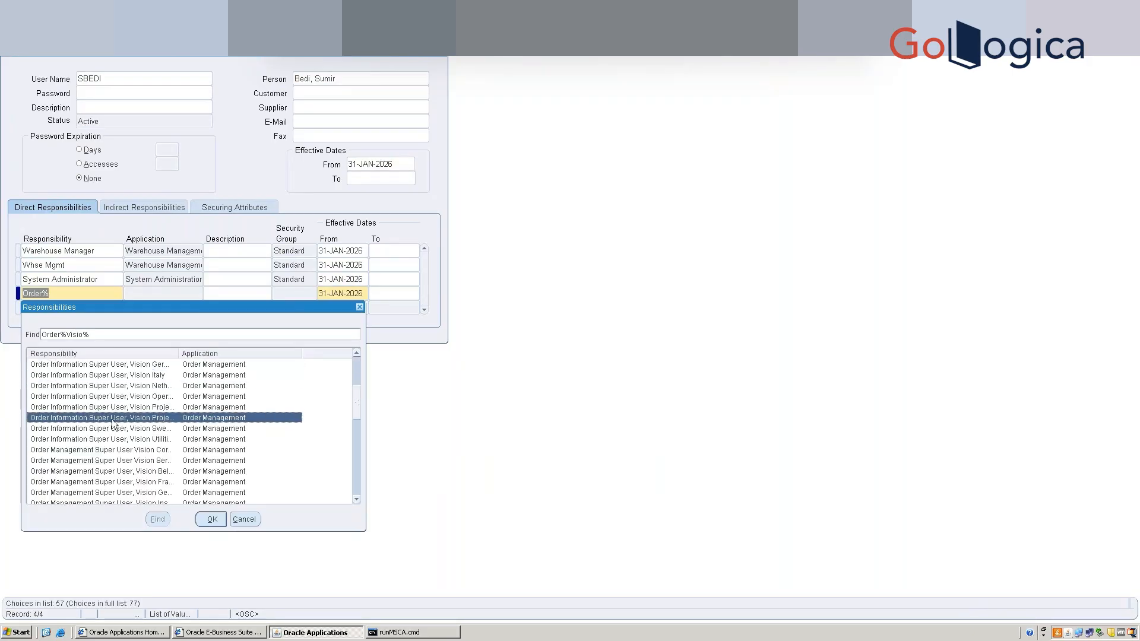
{"action": "key", "text": "Down"}
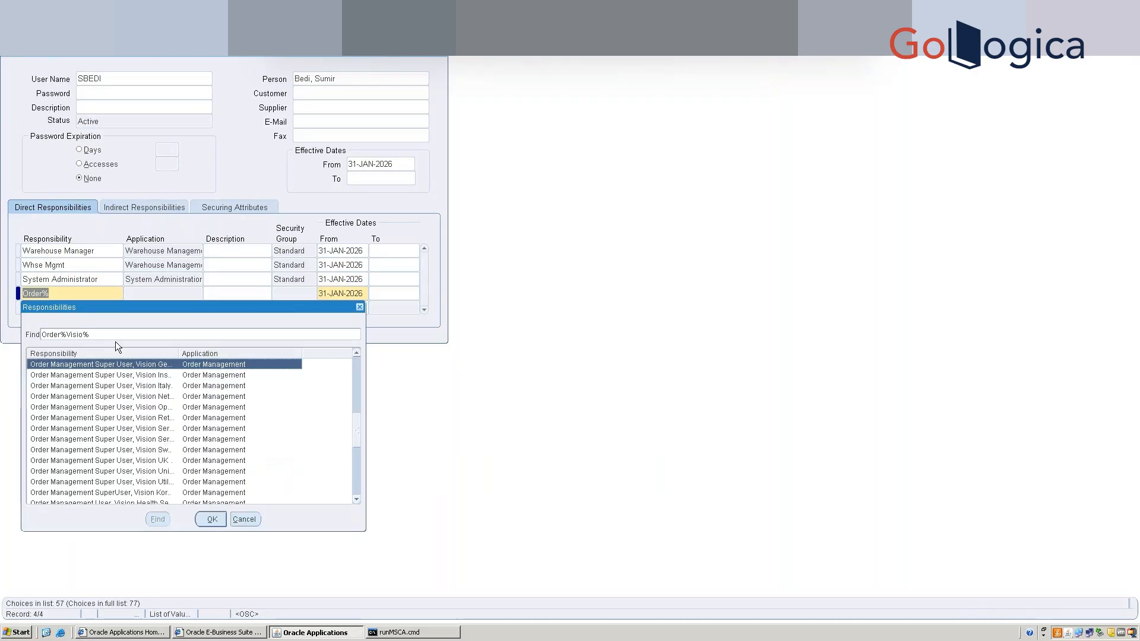
{"action": "left_click", "coordinate": [122, 409]}
{"action": "double_click", "coordinate": [123, 407]}
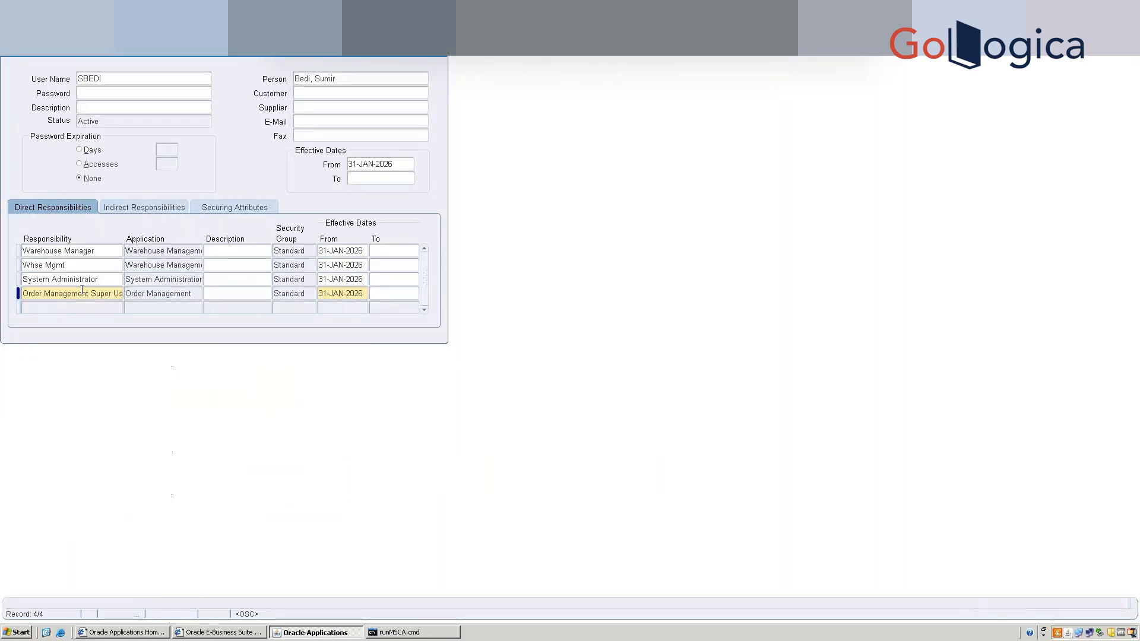
{"action": "left_click_drag", "start_coordinate": [23, 294], "coordinate": [44, 309]}
Add the Inventory, Vision Operations (USA) responsibility using Inventory%Oper%.
{"action": "left_click", "coordinate": [44, 310]}
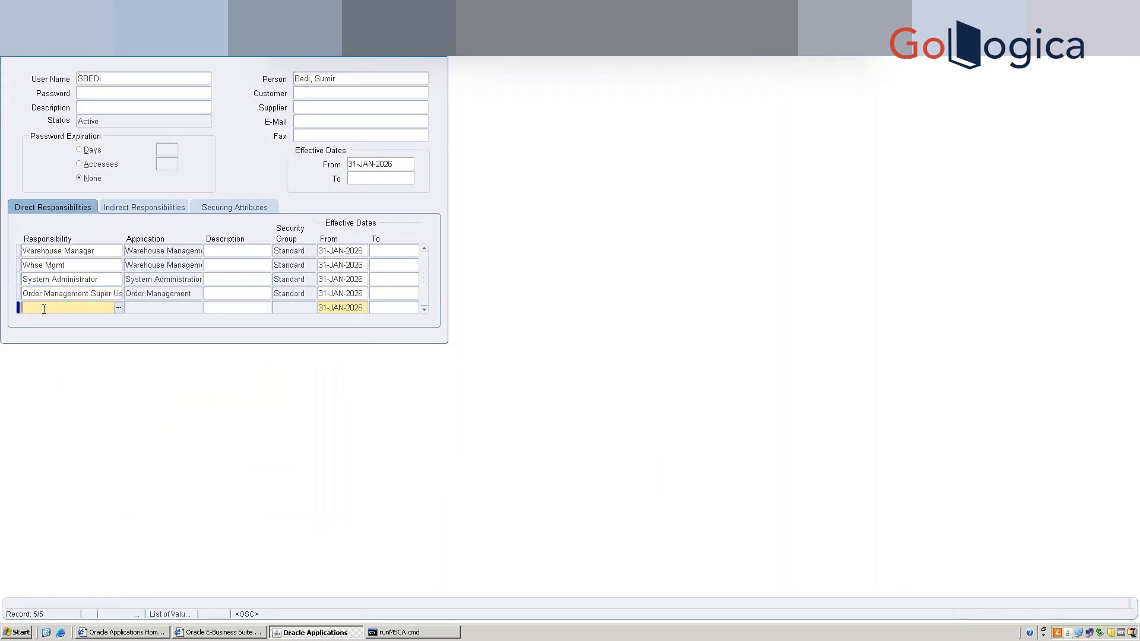
{"action": "type", "text": "Inventory%Oper%"}
{"action": "key", "text": "Tab"}
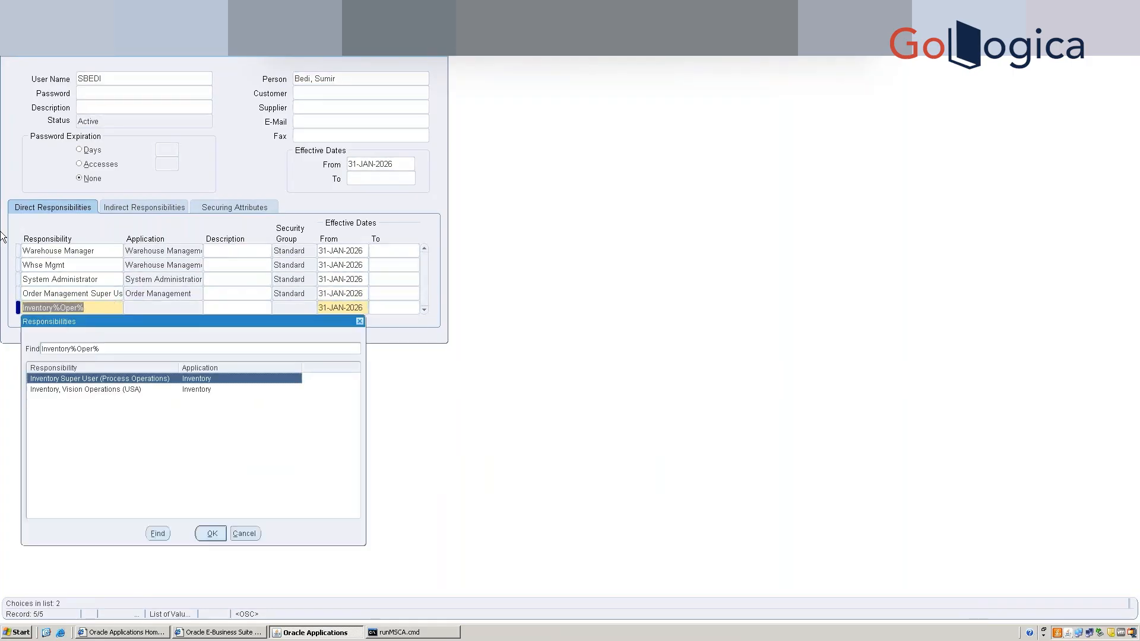
{"action": "key", "text": "Down"}
{"action": "key", "text": "Return"}
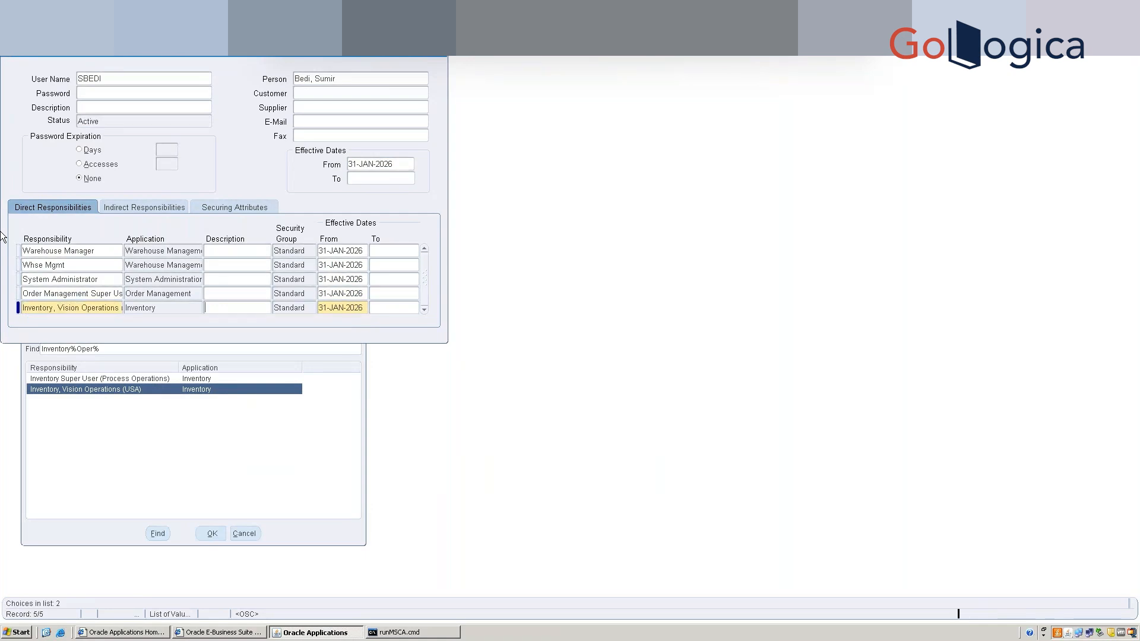
Add the Purchasing, Vision Operations responsibility and save the user.
{"action": "key", "text": "Down"}
{"action": "type", "text": "Purchas"}
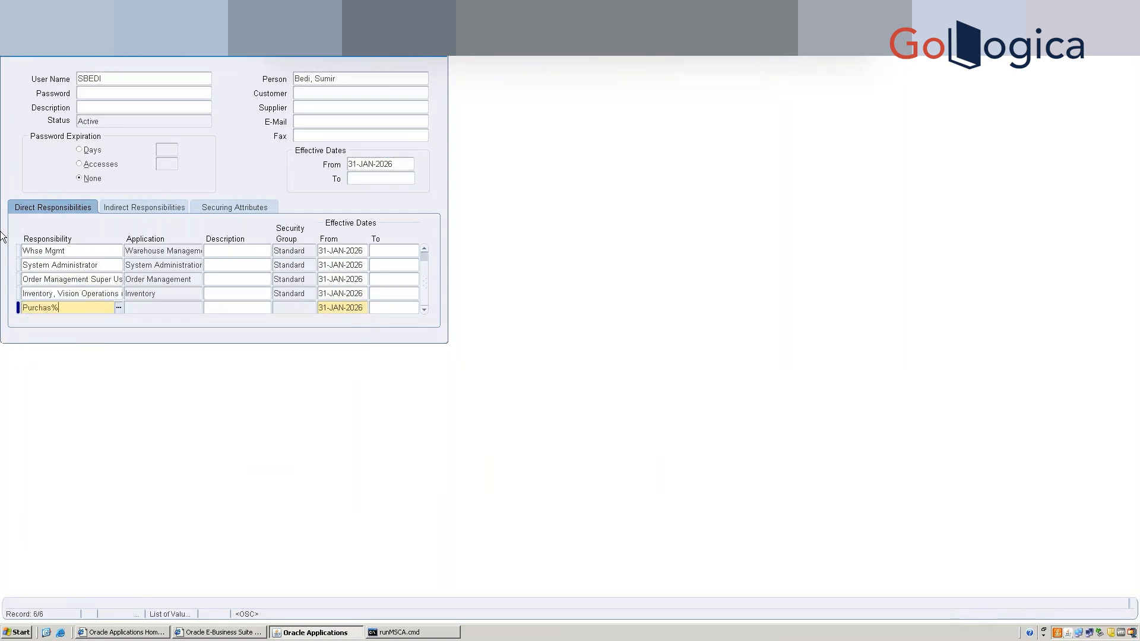
{"action": "key", "text": "Tab"}
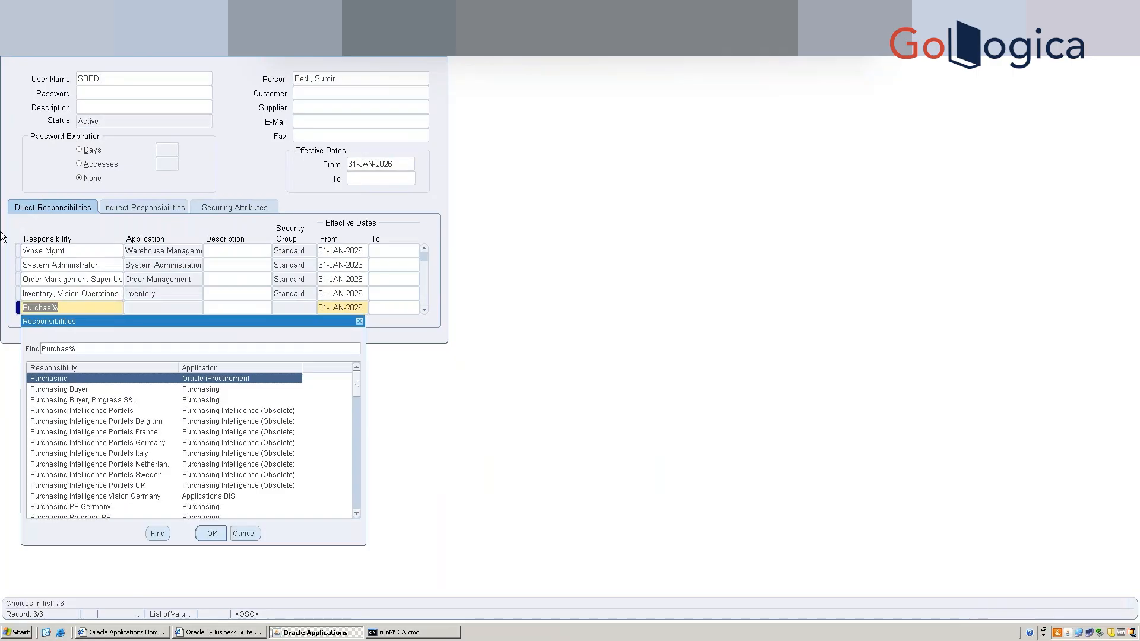
{"action": "type", "text": "Visi"}
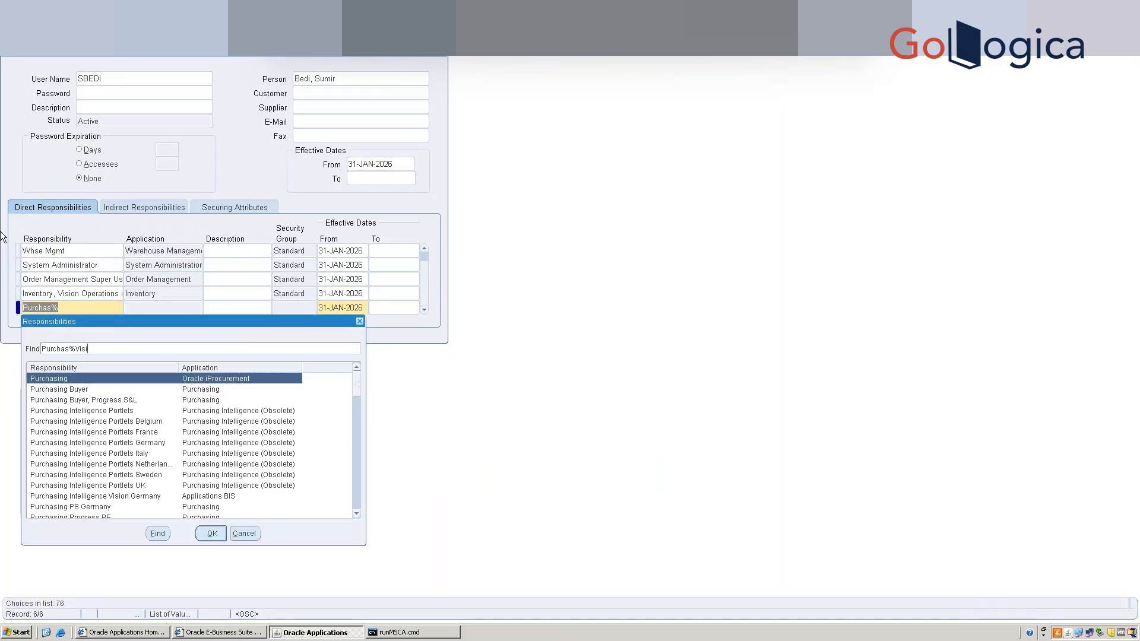
{"action": "type", "text": "on%Ope%"}
{"action": "key", "text": "Return"}
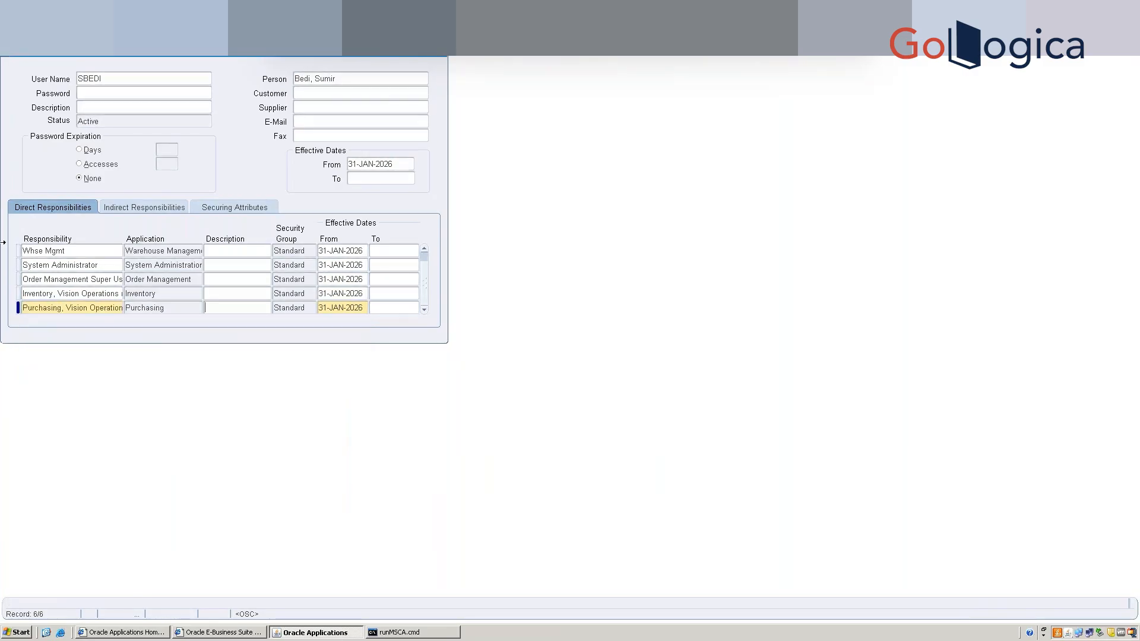
{"action": "key", "text": "ctrl+s"}
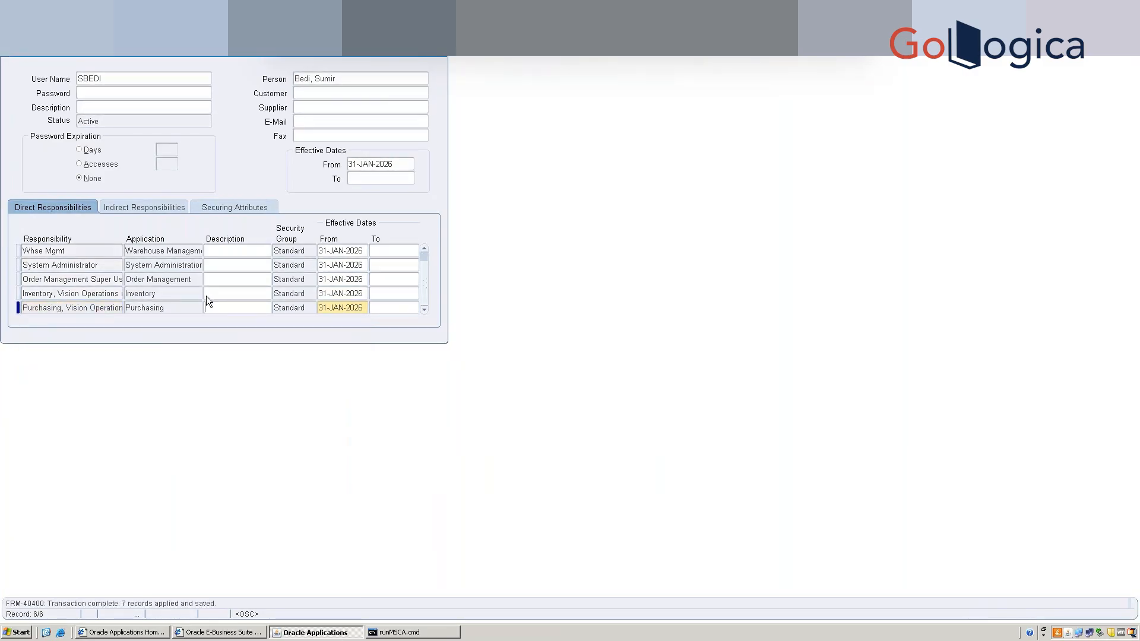
{"action": "left_click", "coordinate": [96, 305]}
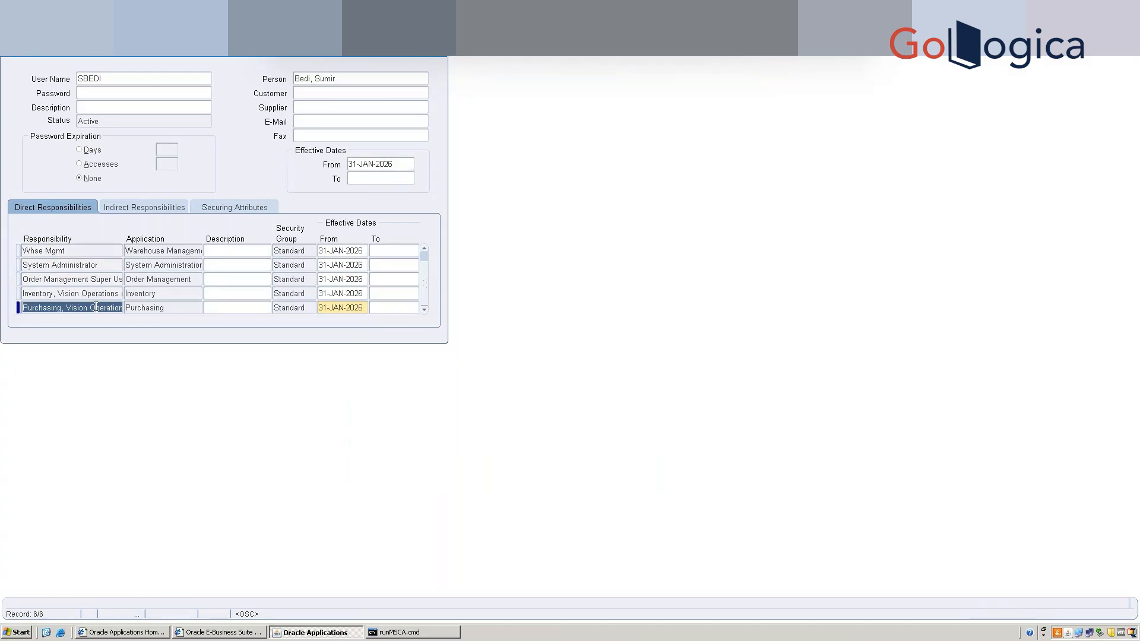
Add Shipping Super User, Vision Operations (USA) via %Shipping%Operations and save.
{"action": "key", "text": "Down"}
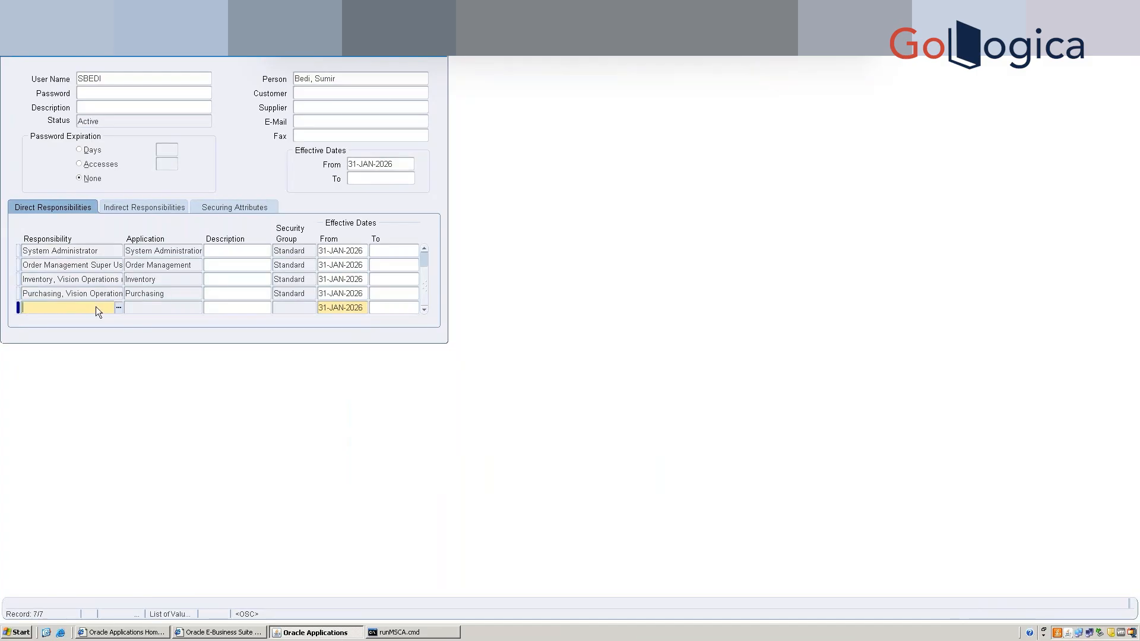
{"action": "type", "text": "%Shipp"}
{"action": "type", "text": "ing"}
{"action": "type", "text": "%"}
{"action": "type", "text": "Operatio"}
{"action": "type", "text": "ns"}
{"action": "key", "text": "Tab"}
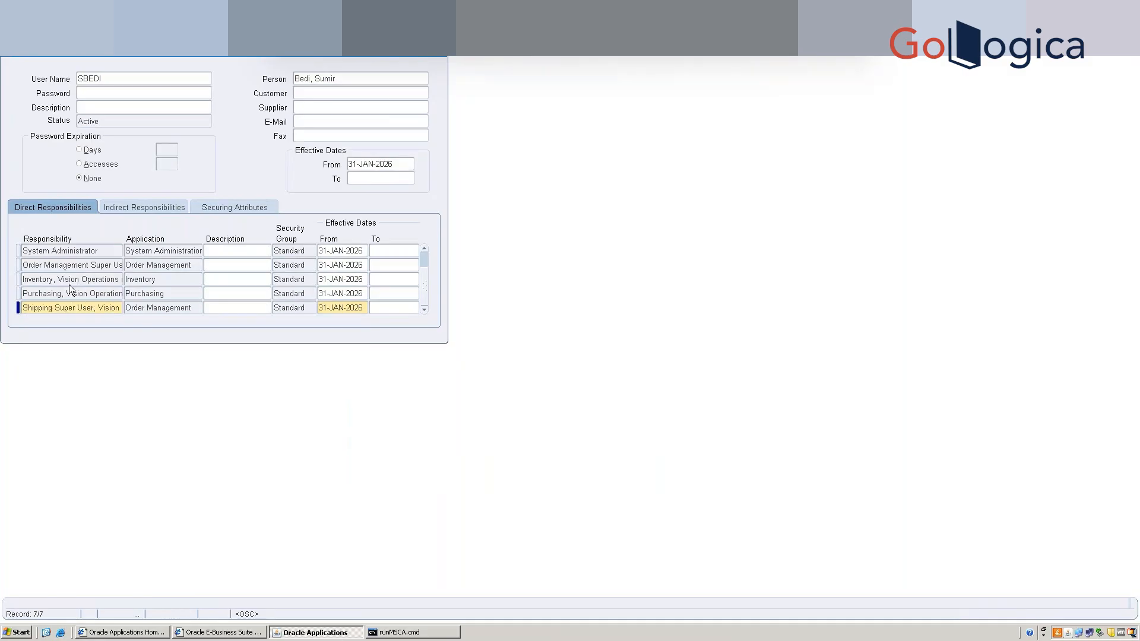
{"action": "key", "text": "shift+Tab"}
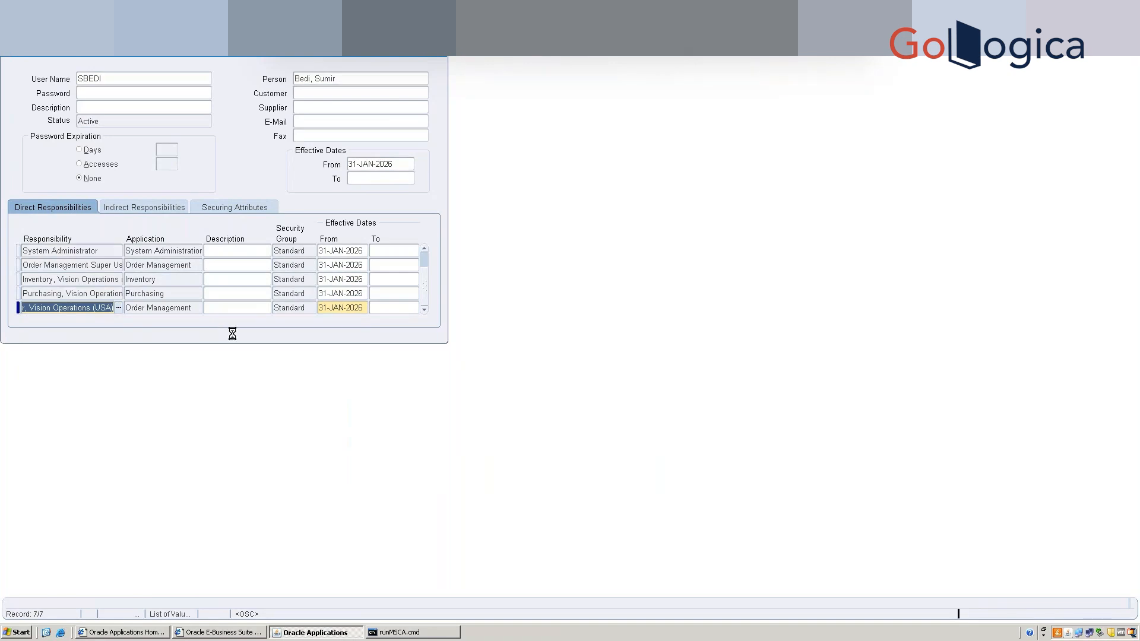
{"action": "key", "text": "ctrl+s"}
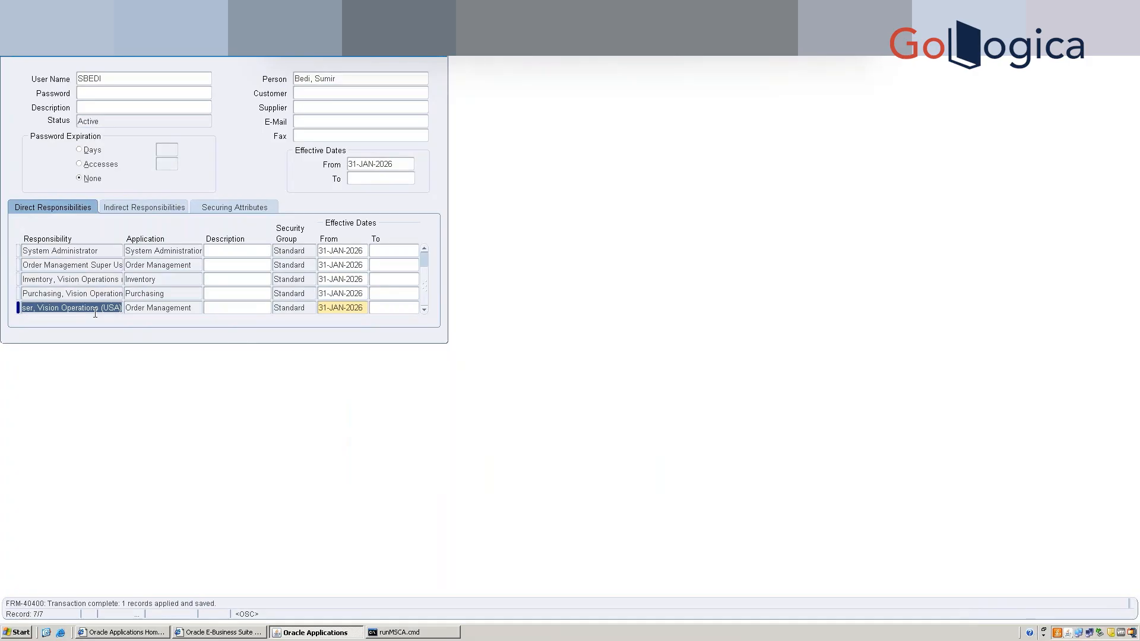
Close the saved Users form to return to the System Administrator Navigator.
{"action": "left_click", "coordinate": [443, 58]}
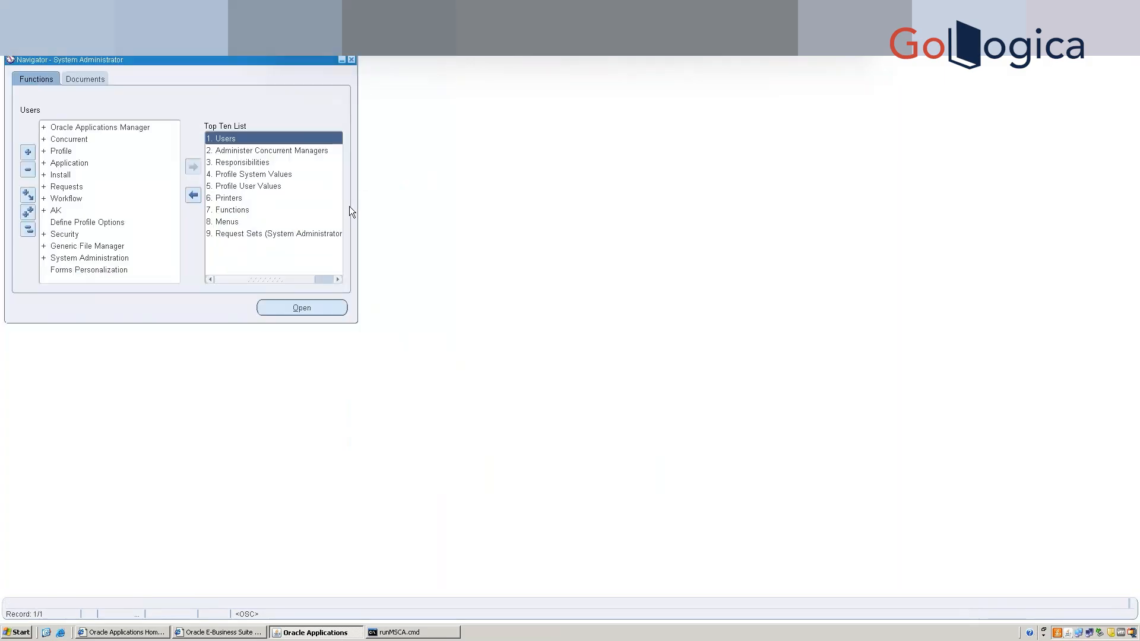
Start Switch Responsibility, filter the list with 'w', then cancel without choosing.
{"action": "key", "text": "alt+f"}
{"action": "key", "text": "Up"}
{"action": "key", "text": "Up"}
{"action": "key", "text": "Up"}
{"action": "key", "text": "Up"}
{"action": "key", "text": "Up"}
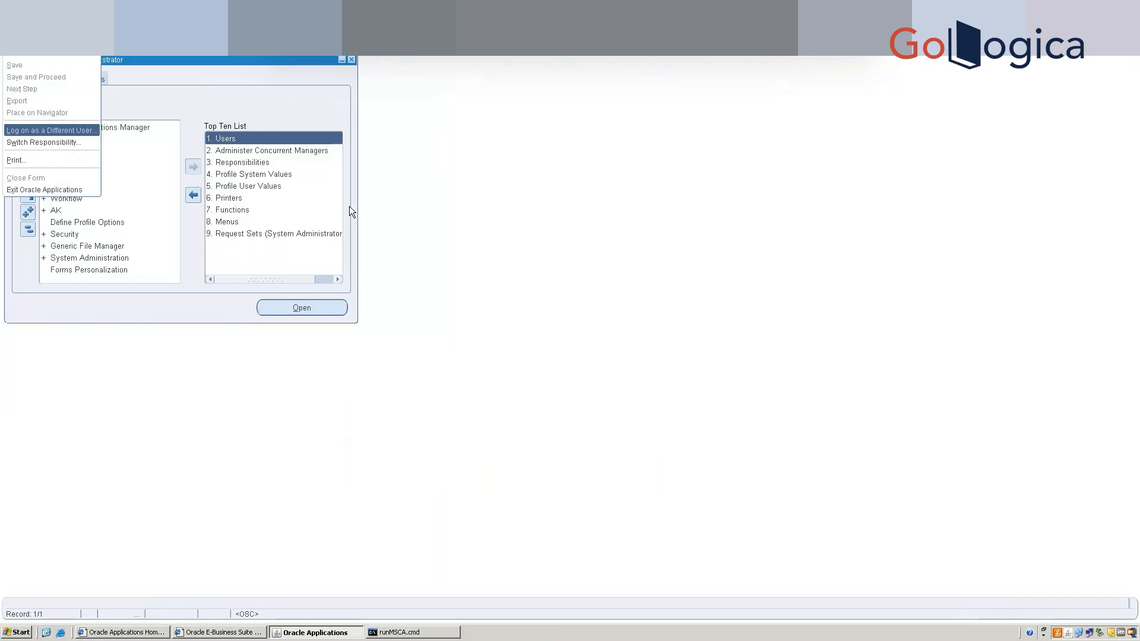
{"action": "key", "text": "Down"}
{"action": "key", "text": "Return"}
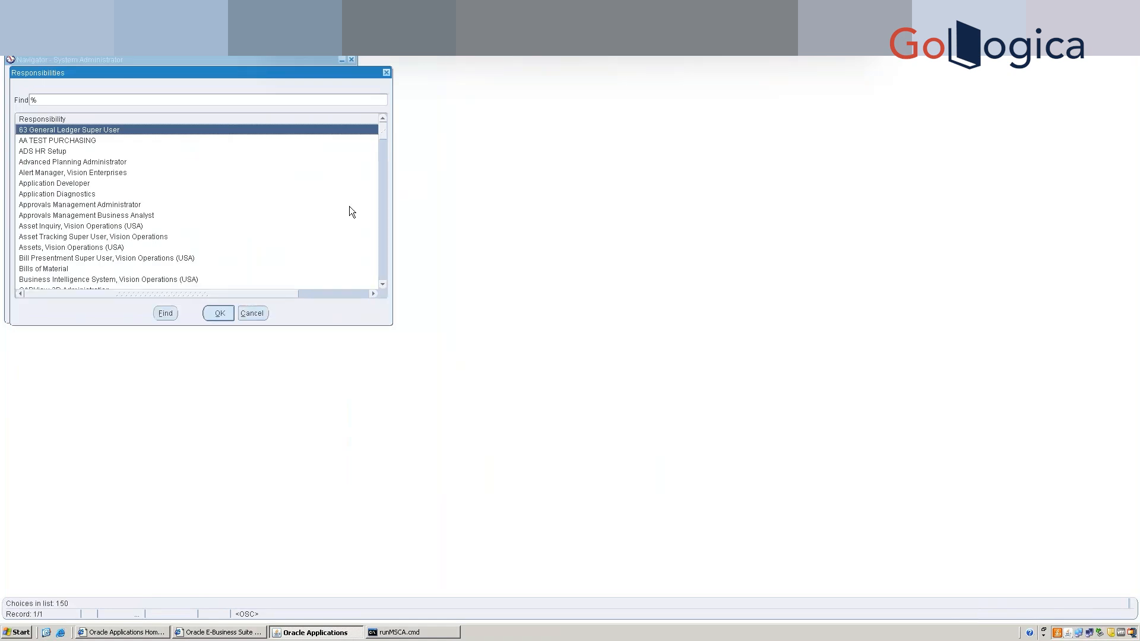
{"action": "type", "text": "w"}
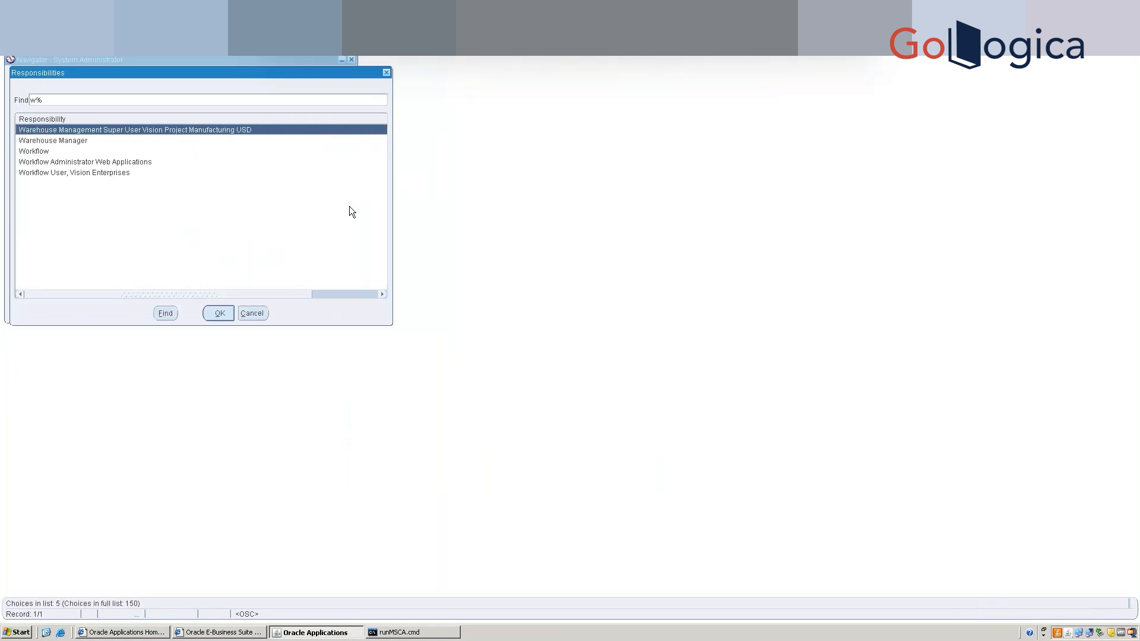
{"action": "left_click", "coordinate": [263, 311]}
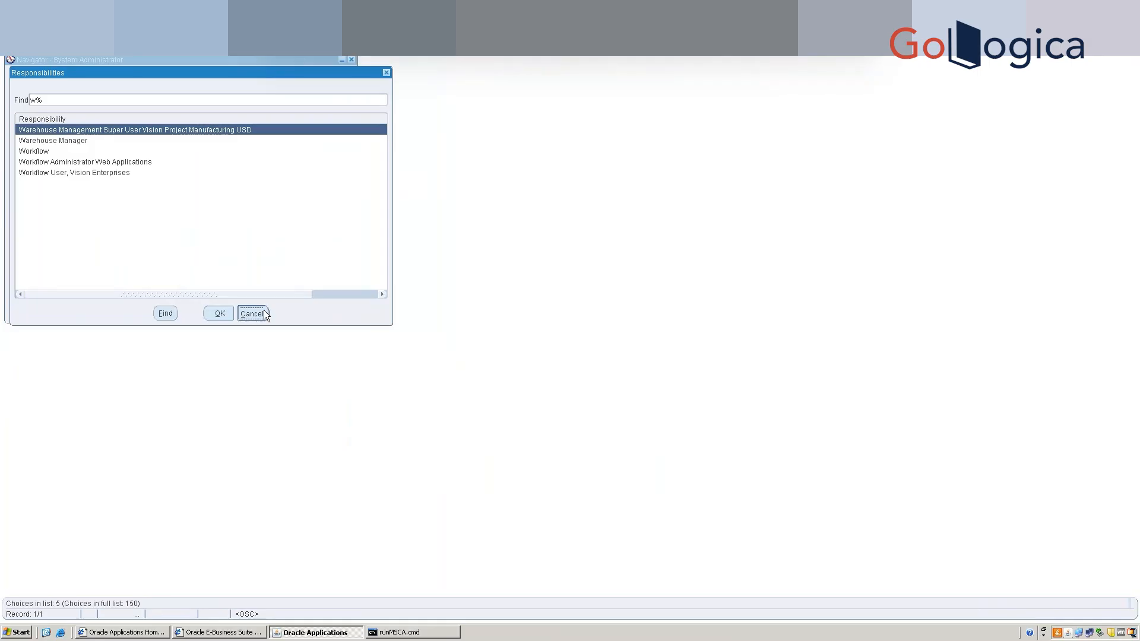
Exit Oracle Applications from the File menu and confirm the exit.
{"action": "left_click", "coordinate": [11, 23]}
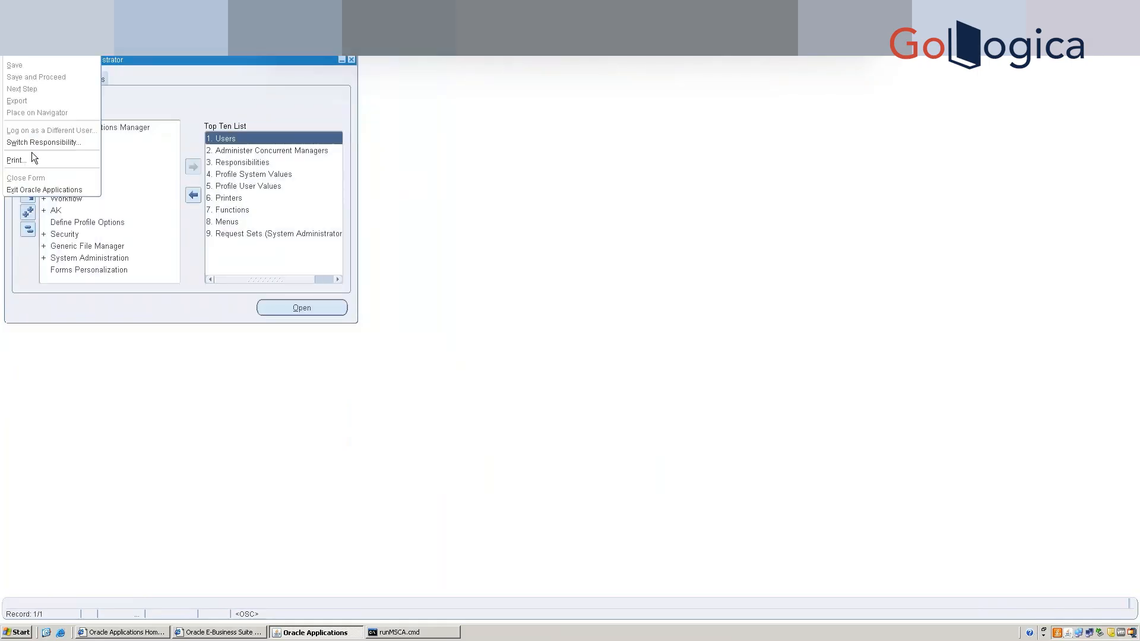
{"action": "left_click", "coordinate": [38, 190]}
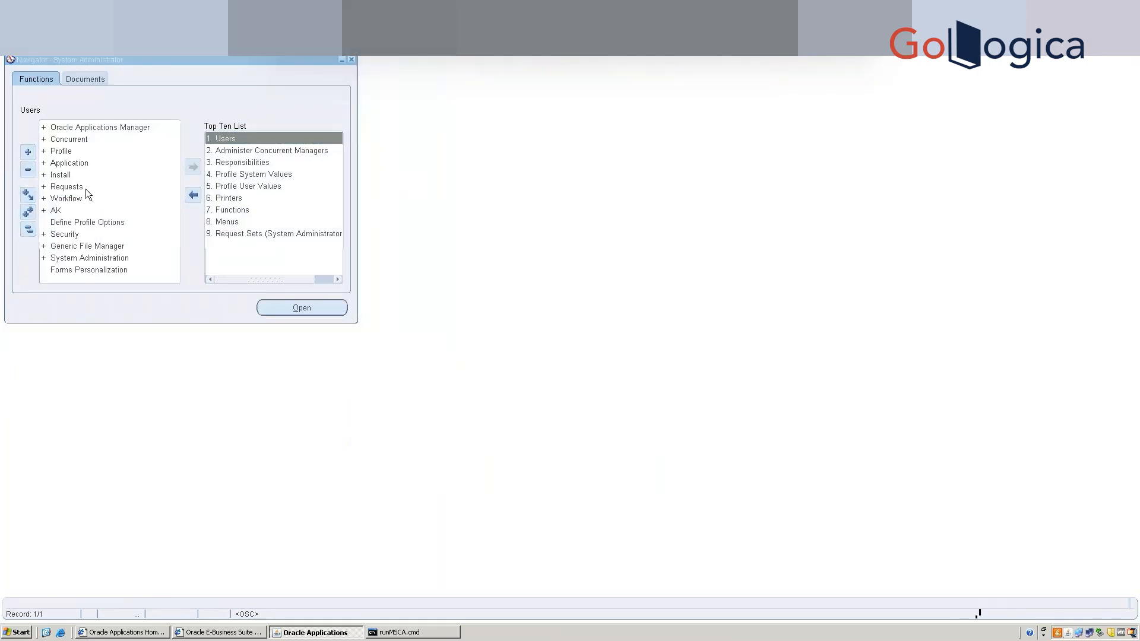
{"action": "left_click", "coordinate": [559, 344]}
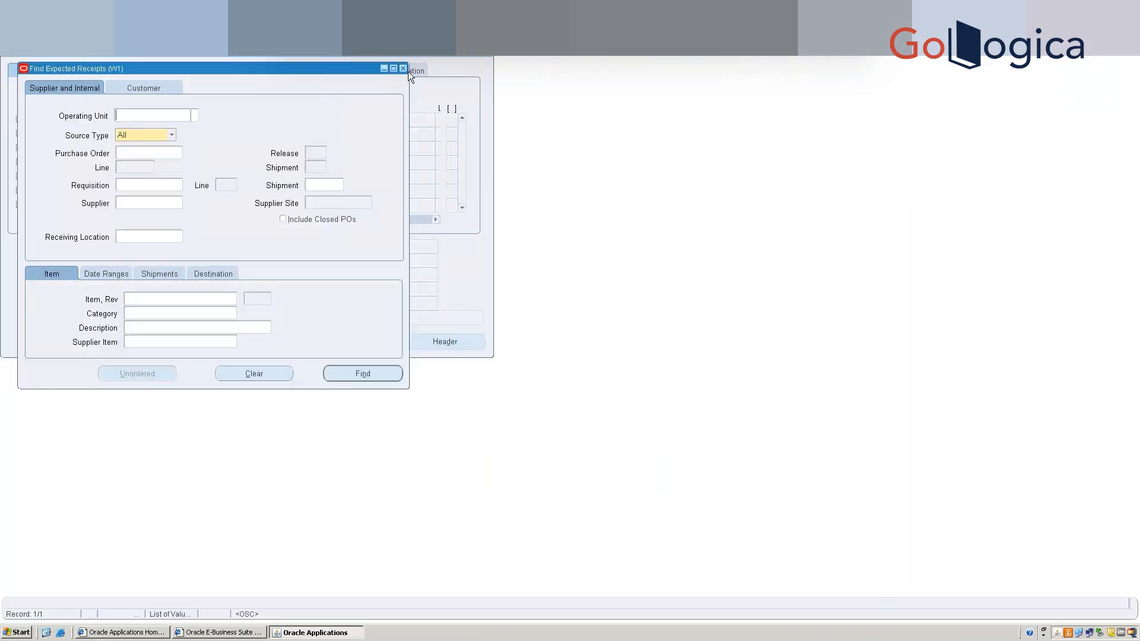
Close Find Expected Receipts and expand Setup in the warehouse Navigator.
{"action": "left_click", "coordinate": [402, 69]}
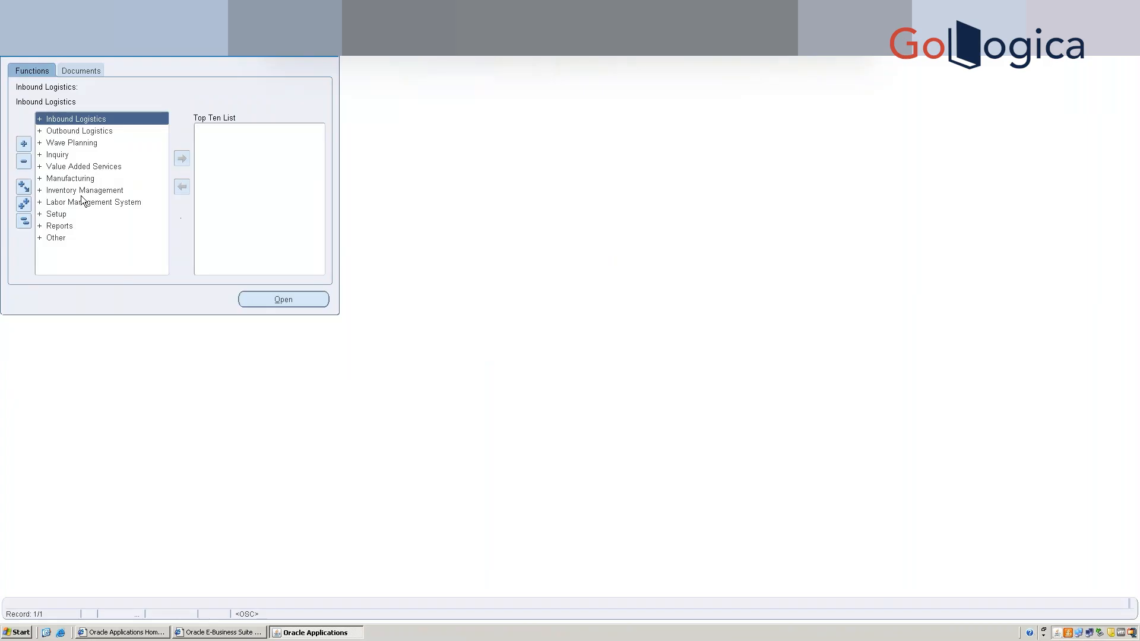
{"action": "double_click", "coordinate": [66, 214]}
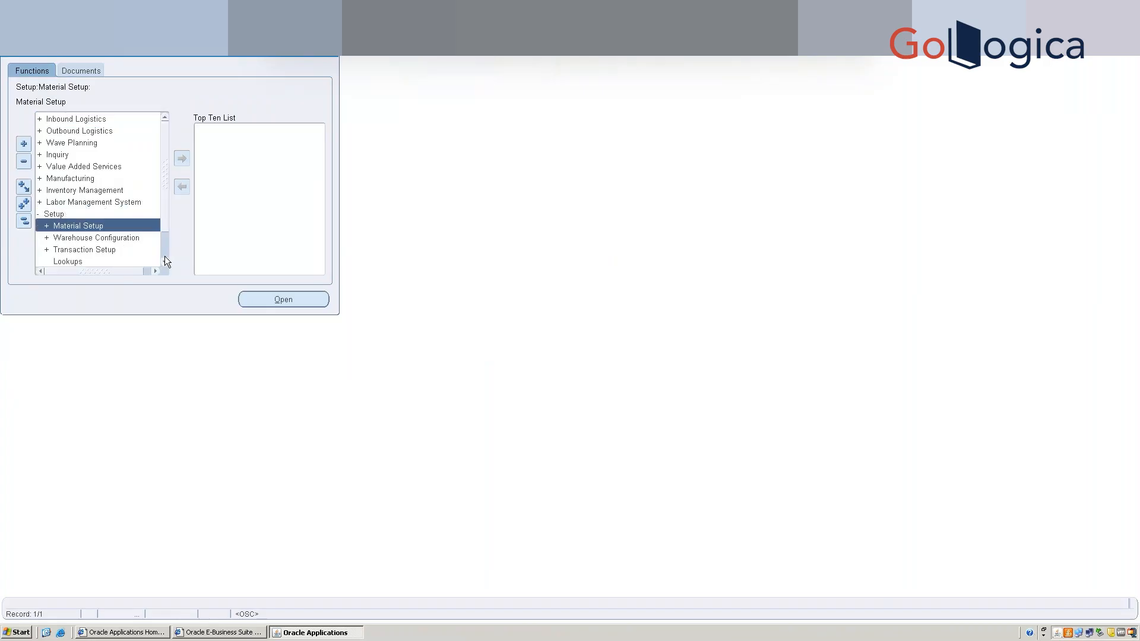
{"action": "left_click", "coordinate": [165, 263]}
{"action": "left_click", "coordinate": [165, 263]}
{"action": "left_click", "coordinate": [165, 263]}
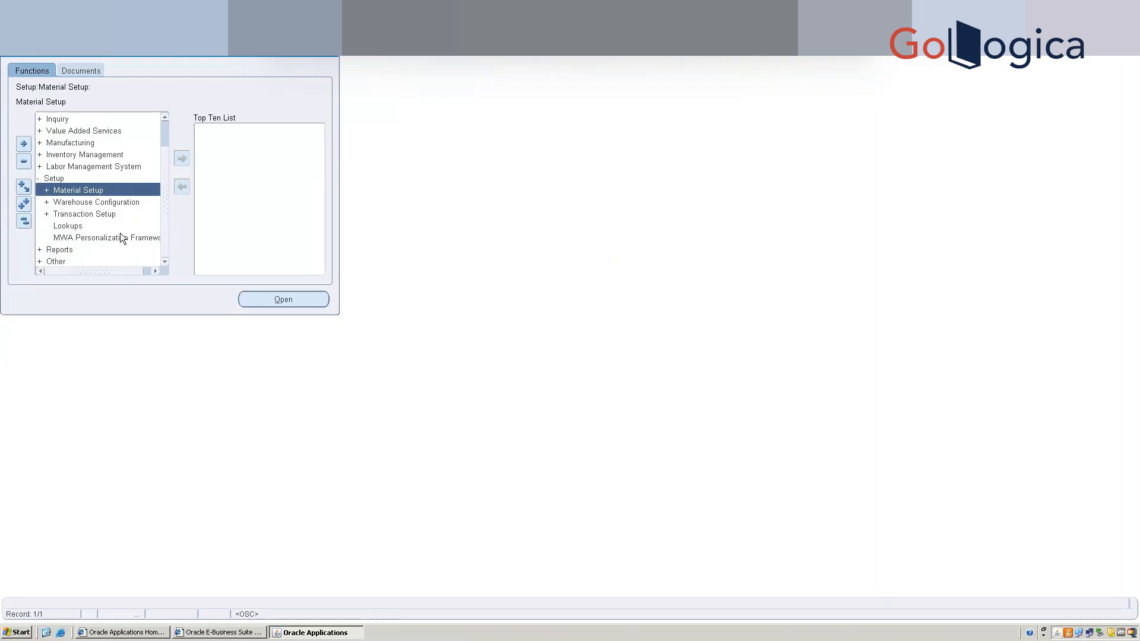
Expand Warehouse Configuration > Resources and scroll the Navigator tree down.
{"action": "double_click", "coordinate": [110, 205]}
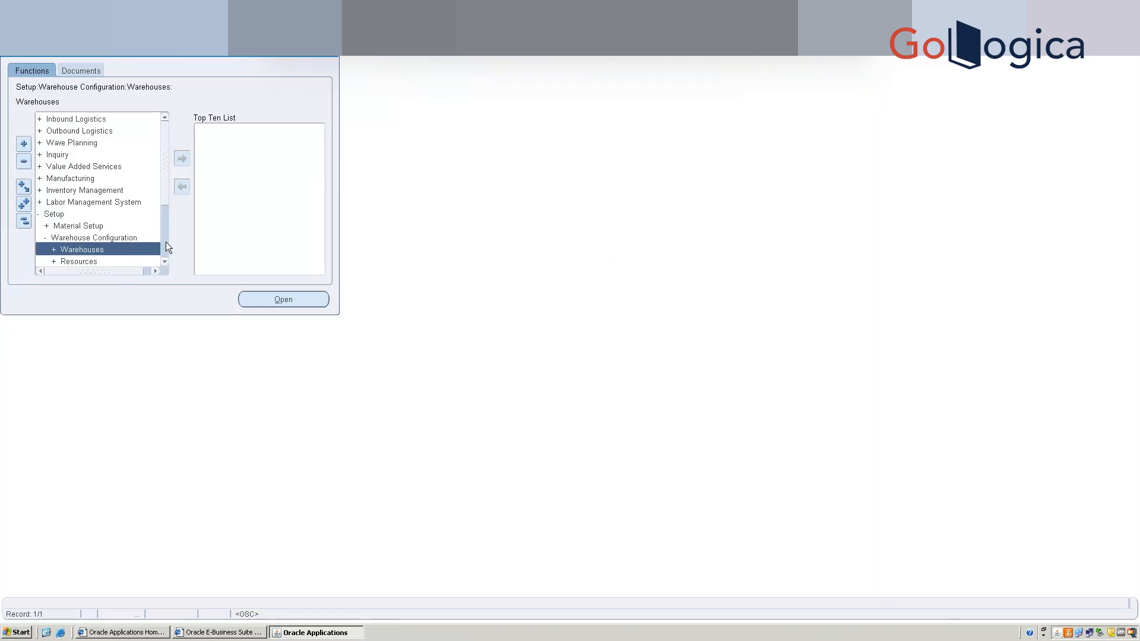
{"action": "scroll", "coordinate": [166, 244], "scroll_direction": "down", "scroll_amount": 3}
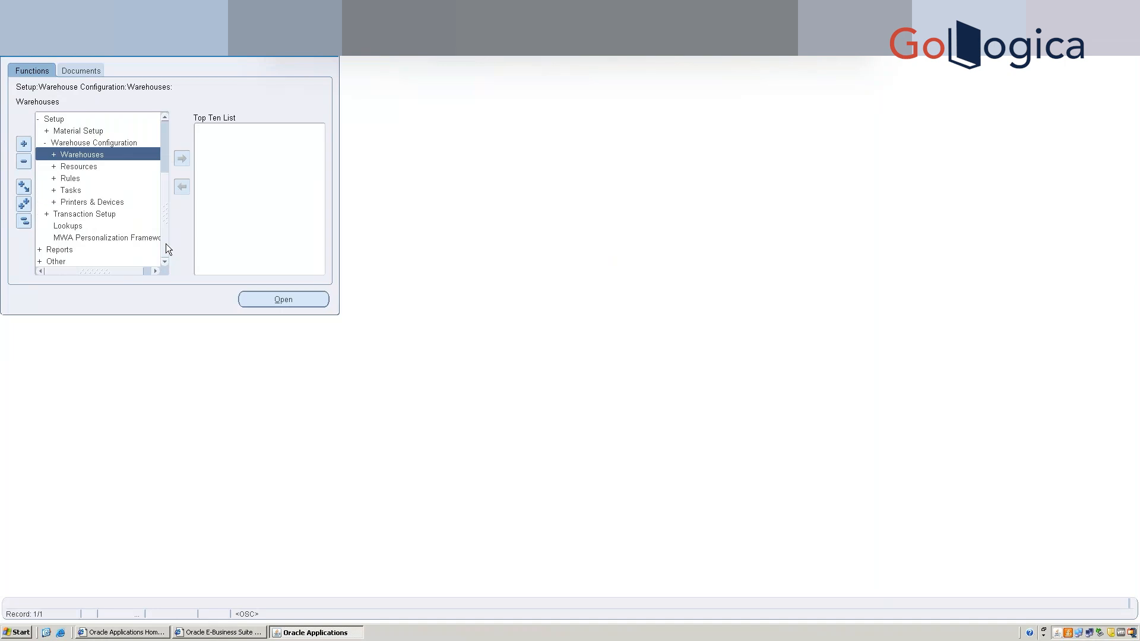
{"action": "double_click", "coordinate": [97, 165]}
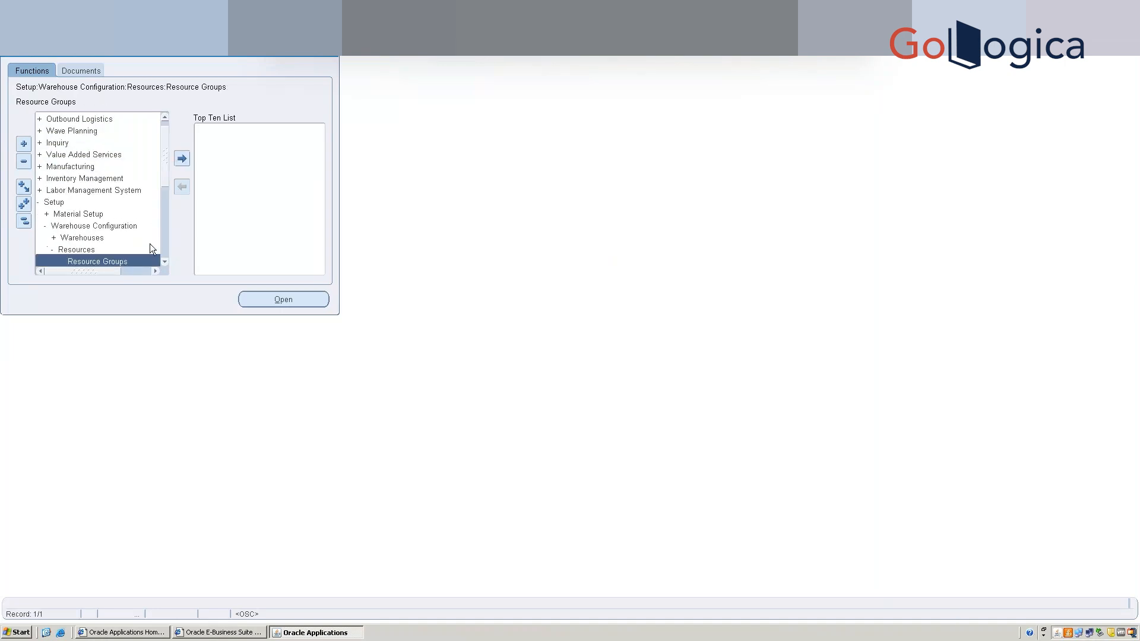
{"action": "left_click", "coordinate": [165, 263]}
{"action": "left_click", "coordinate": [165, 262]}
{"action": "left_click", "coordinate": [166, 263]}
{"action": "left_click", "coordinate": [165, 263]}
{"action": "left_click", "coordinate": [165, 262]}
{"action": "left_click", "coordinate": [165, 262]}
{"action": "left_click", "coordinate": [165, 263]}
Define resource SB-WMS R1, described 'SB WMS Resource 1', with charge type Manual.
{"action": "double_click", "coordinate": [80, 228]}
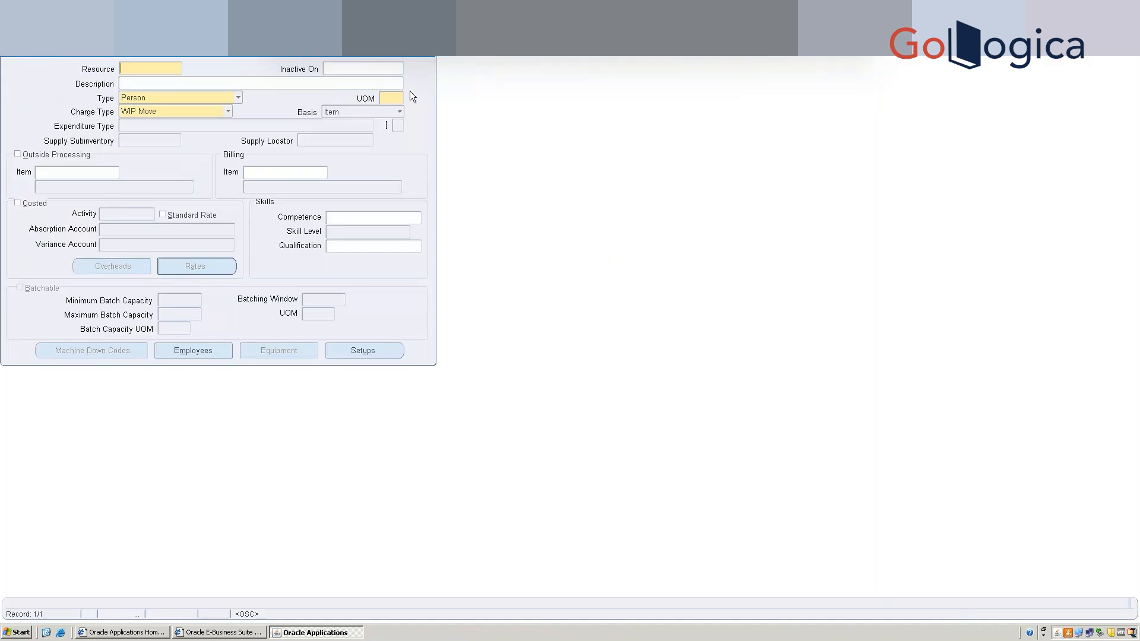
{"action": "type", "text": "SB-WMS R1"}
{"action": "left_click", "coordinate": [175, 84]}
{"action": "type", "text": "SB WMS Resource 1"}
{"action": "left_click", "coordinate": [228, 112]}
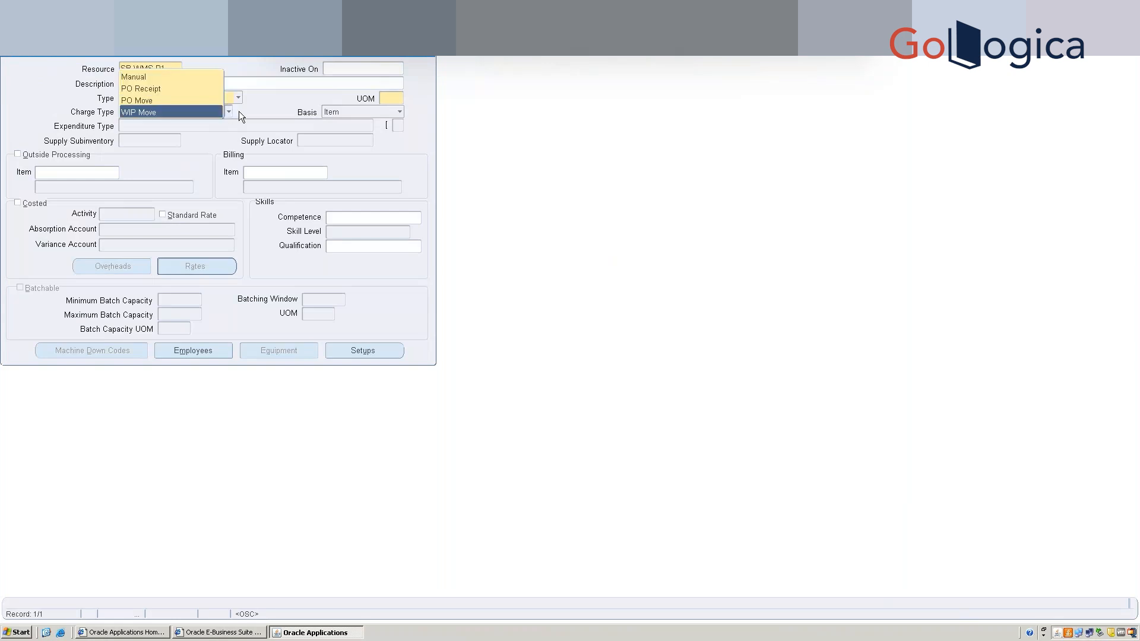
{"action": "key", "text": "Return"}
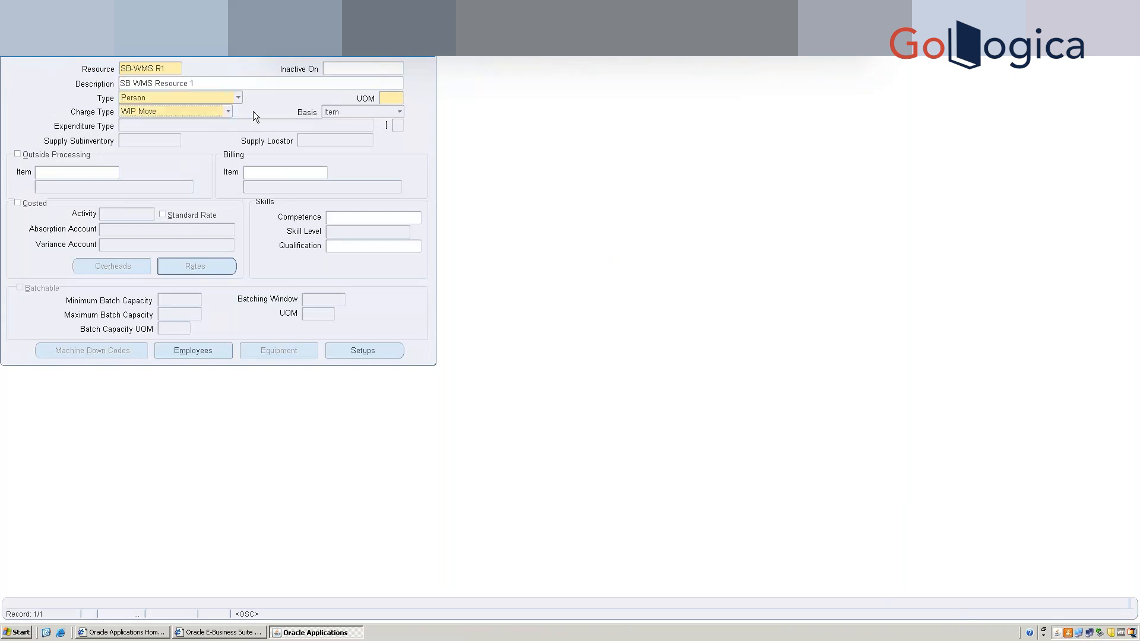
{"action": "left_click", "coordinate": [195, 112]}
{"action": "left_click", "coordinate": [166, 75]}
Set the resource's unit of measure to Ea (Each) and save it.
{"action": "type", "text": "e"}
{"action": "left_click", "coordinate": [397, 95]}
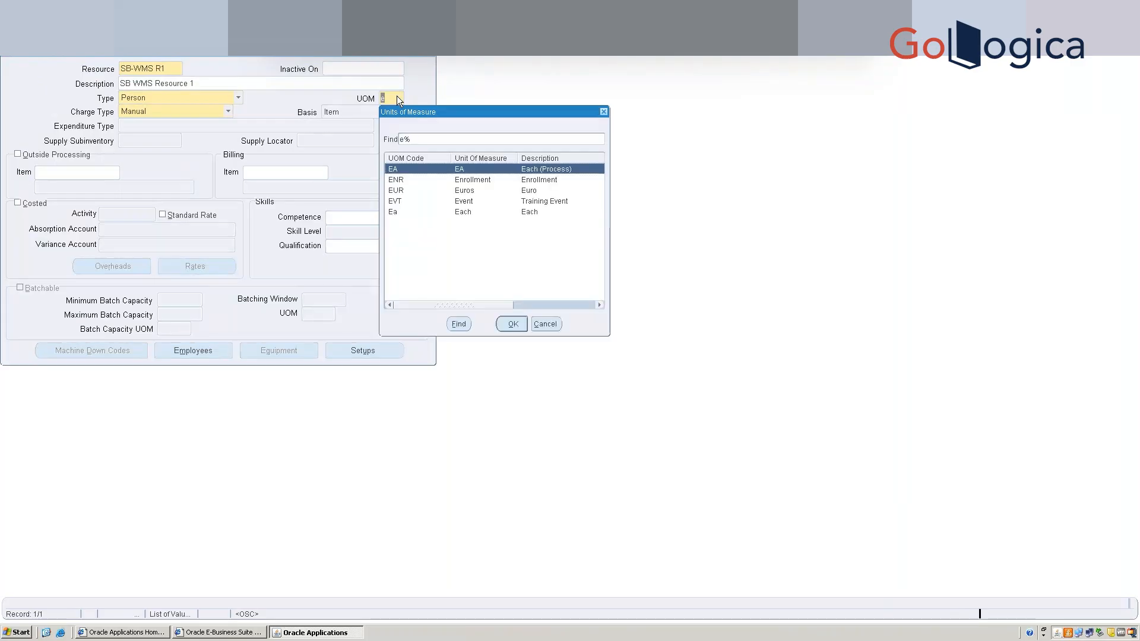
{"action": "key", "text": "Return"}
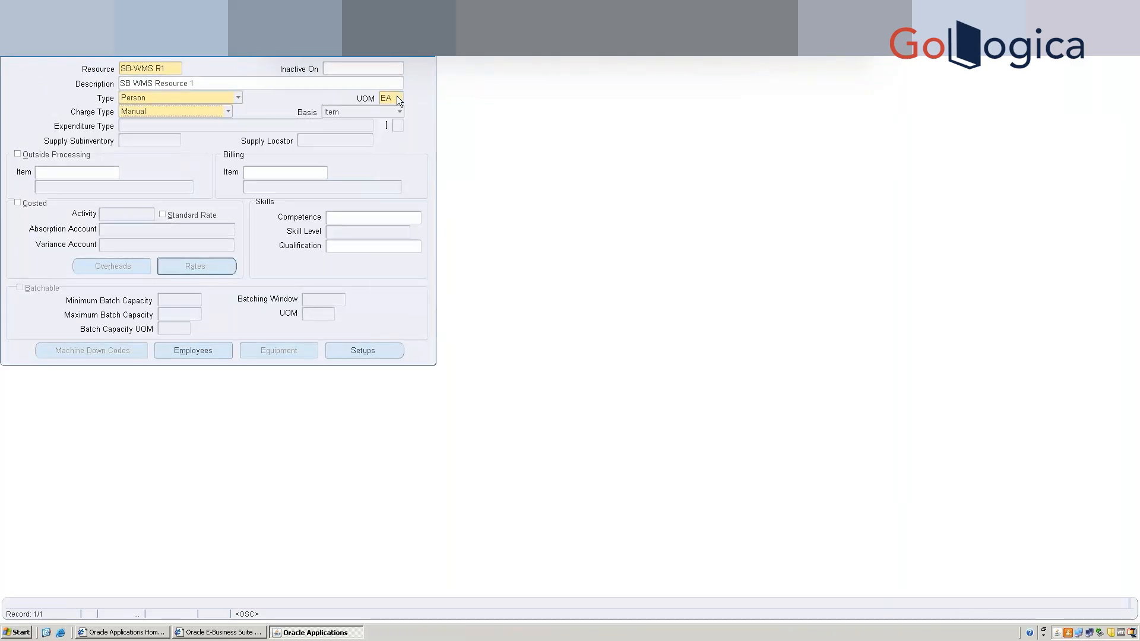
{"action": "left_click", "coordinate": [401, 98]}
{"action": "type", "text": "ea"}
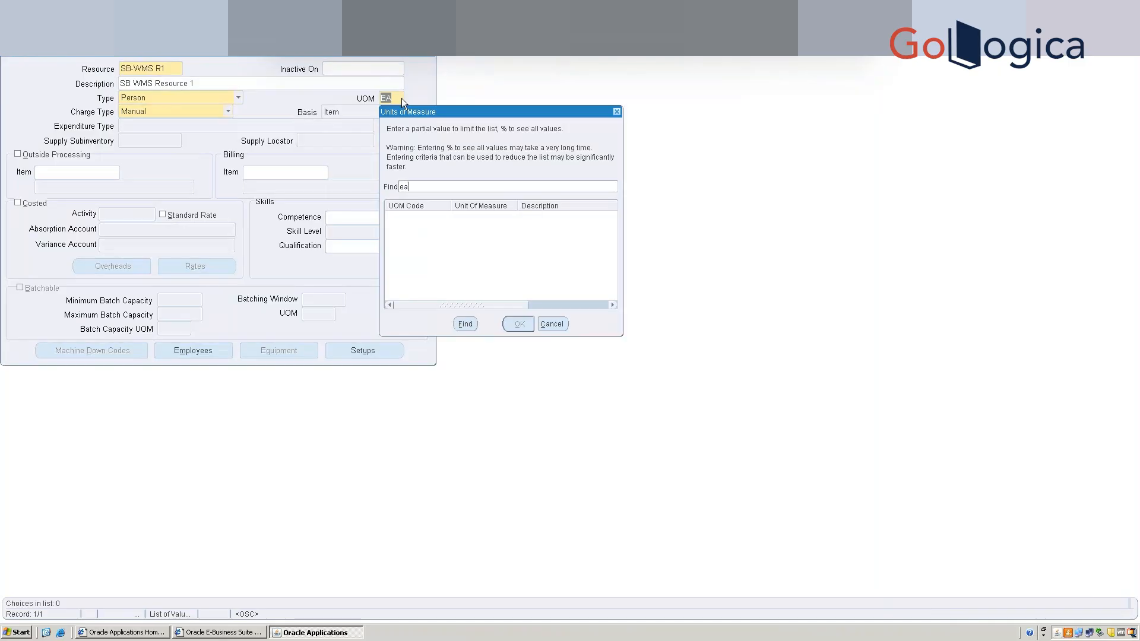
{"action": "key", "text": "Return"}
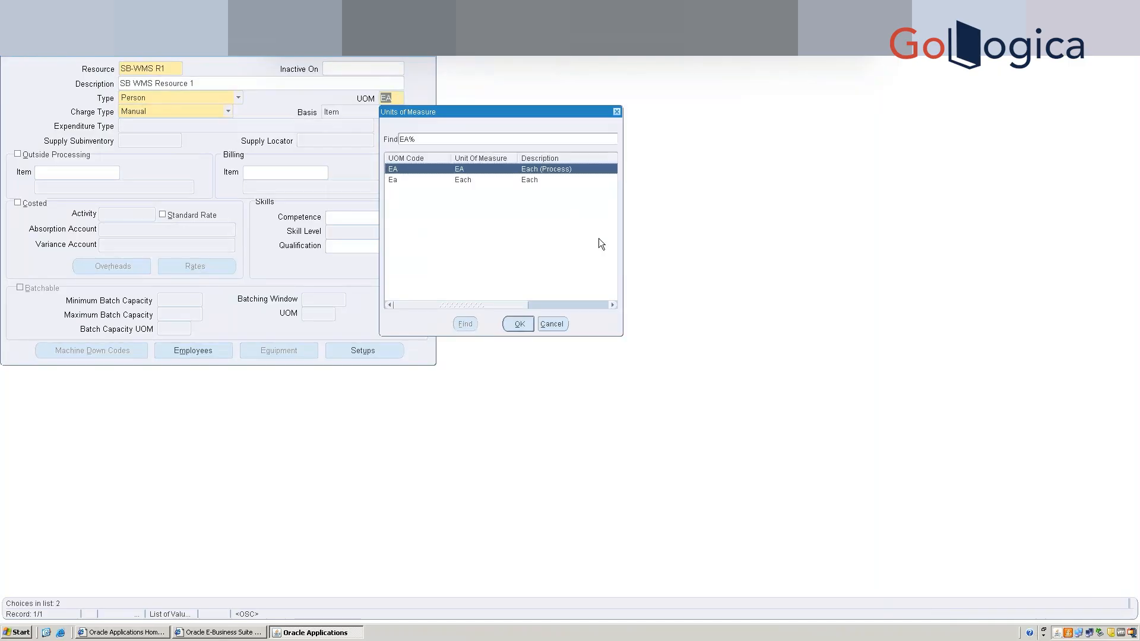
{"action": "double_click", "coordinate": [537, 180]}
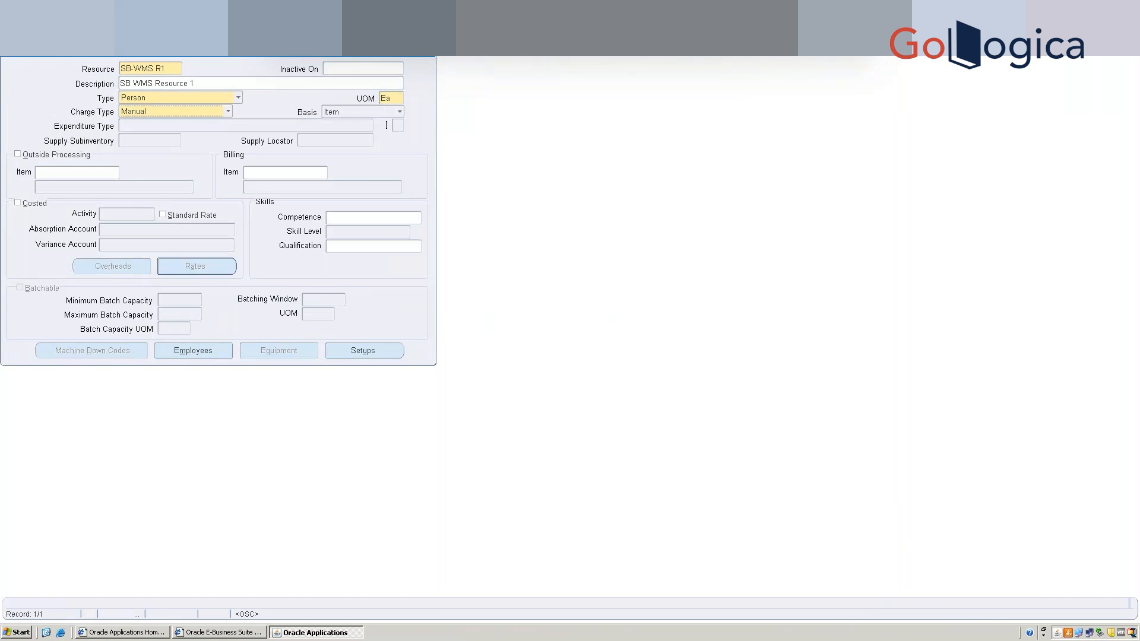
{"action": "key", "text": "ctrl+s"}
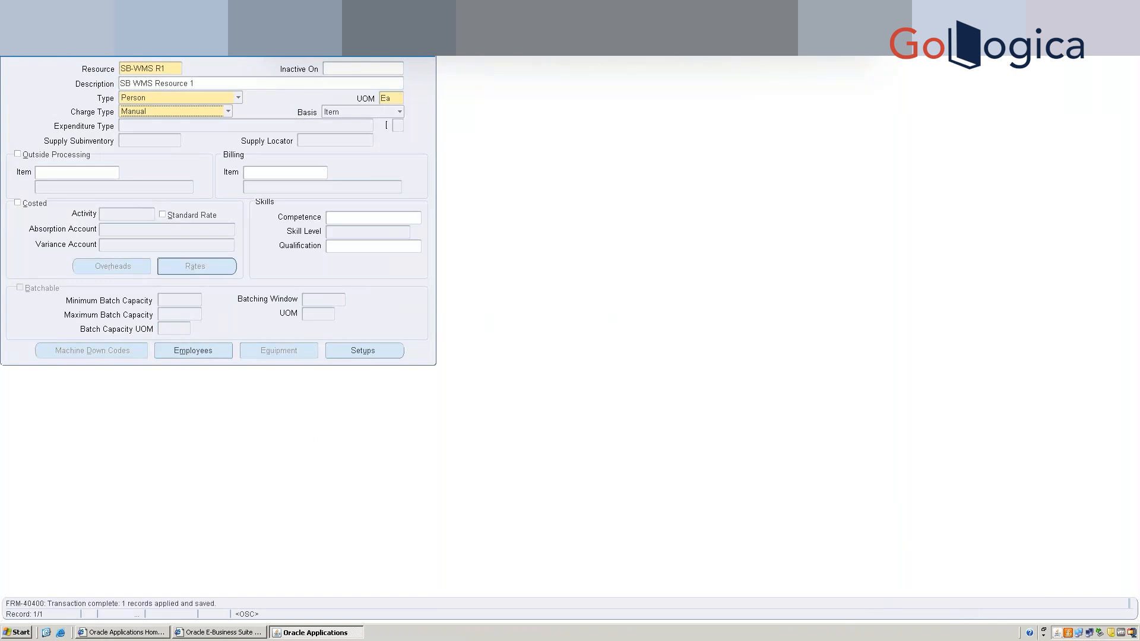
{"action": "left_click", "coordinate": [189, 344]}
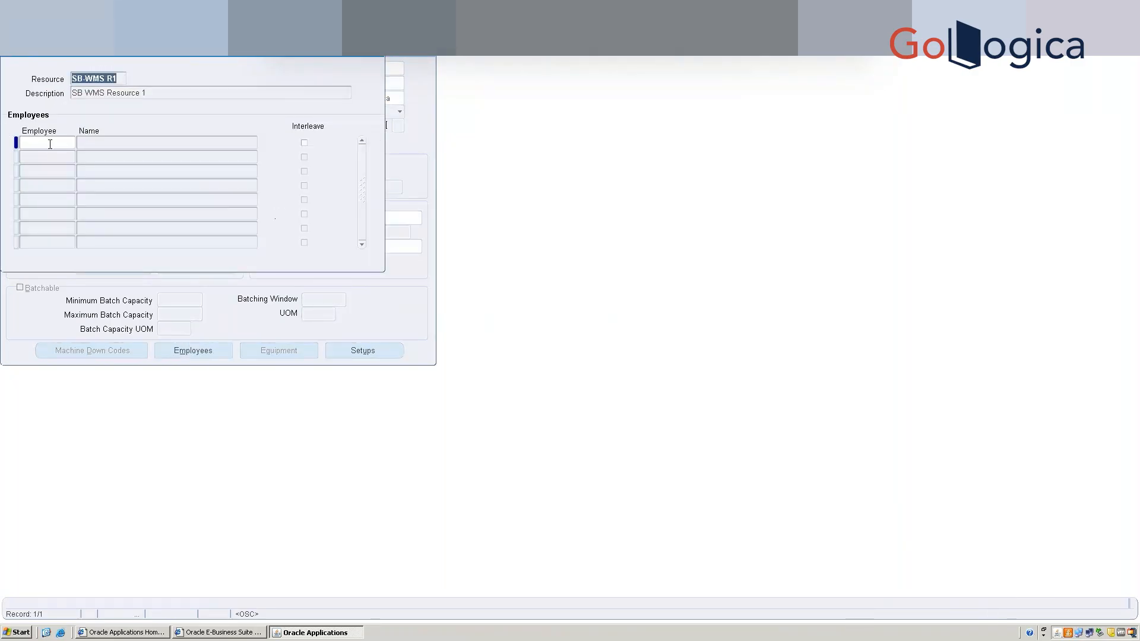
Try finding the employee for SB-WMS R1 with several surname and first-name searches.
{"action": "left_click", "coordinate": [50, 144]}
{"action": "type", "text": "bdi"}
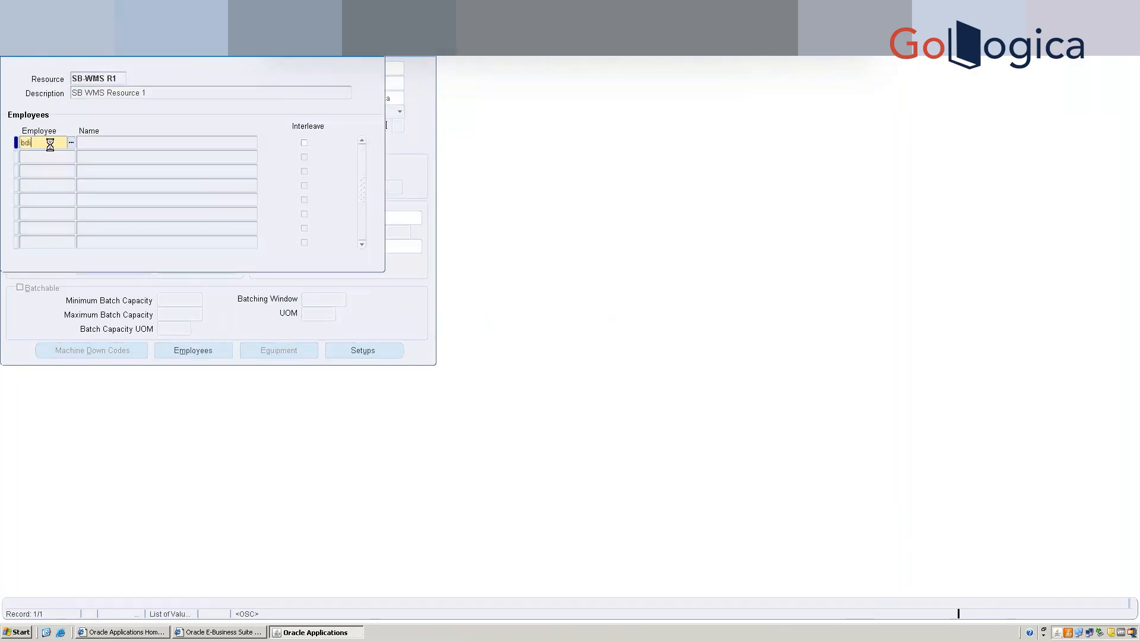
{"action": "double_click", "coordinate": [49, 144]}
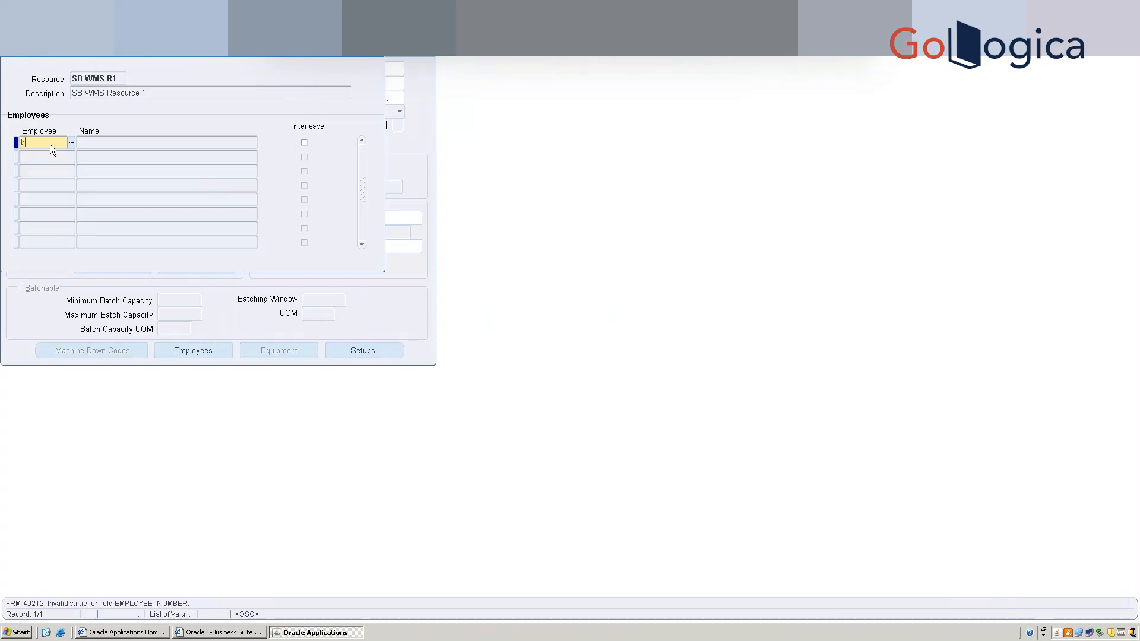
{"action": "type", "text": "bedi"}
{"action": "left_click", "coordinate": [66, 143]}
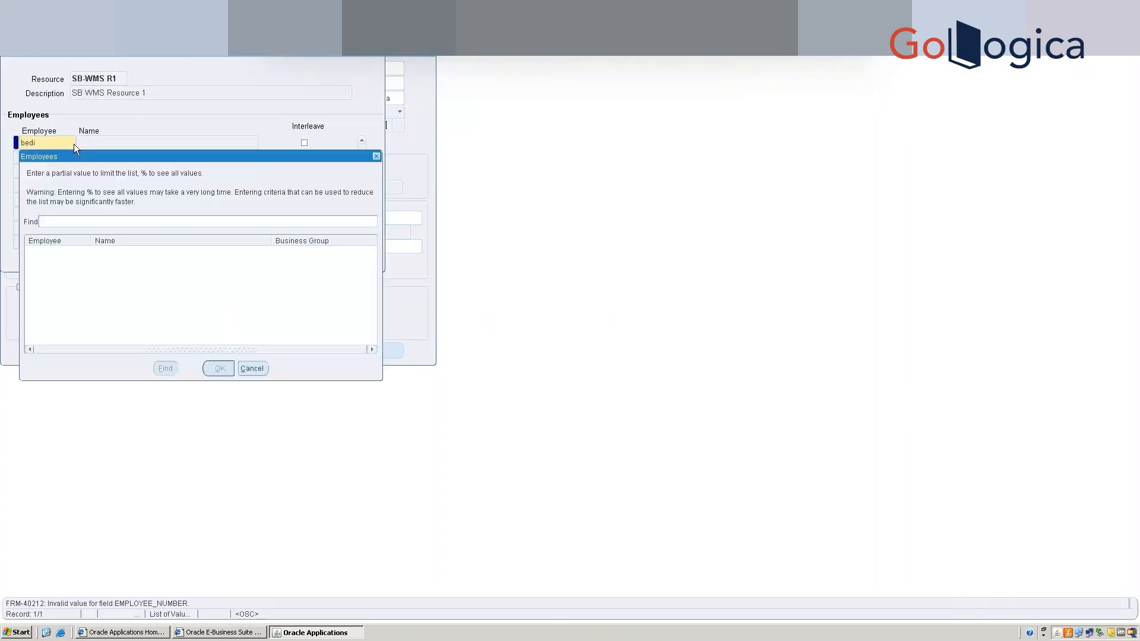
{"action": "type", "text": "%Bedi%"}
{"action": "key", "text": "Return"}
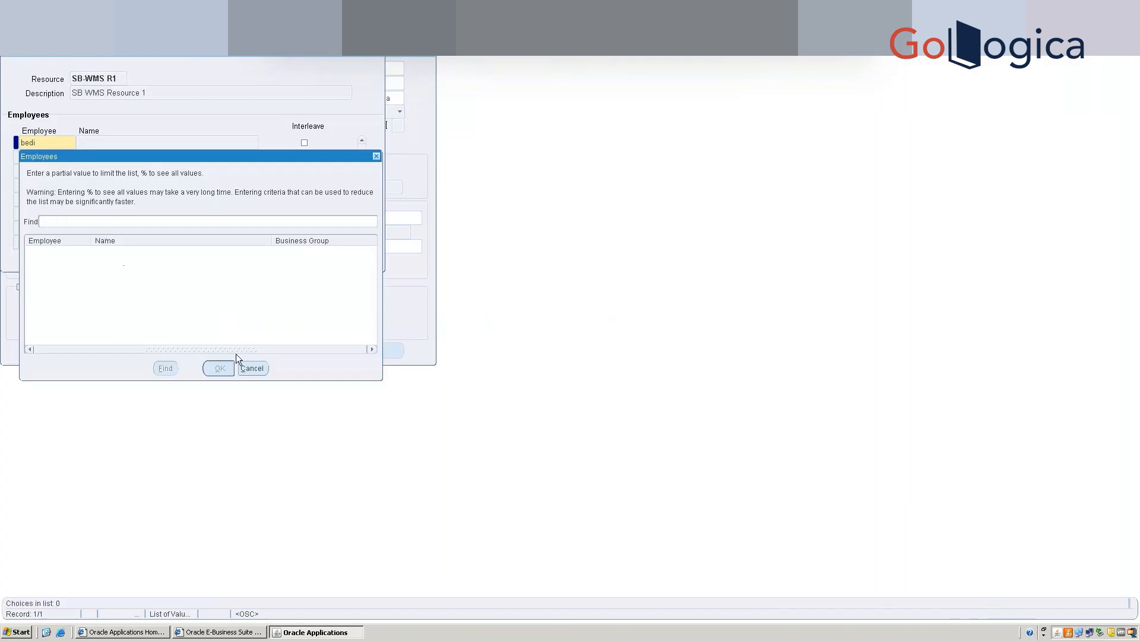
{"action": "left_click", "coordinate": [252, 368]}
{"action": "key", "text": "BackSpace"}
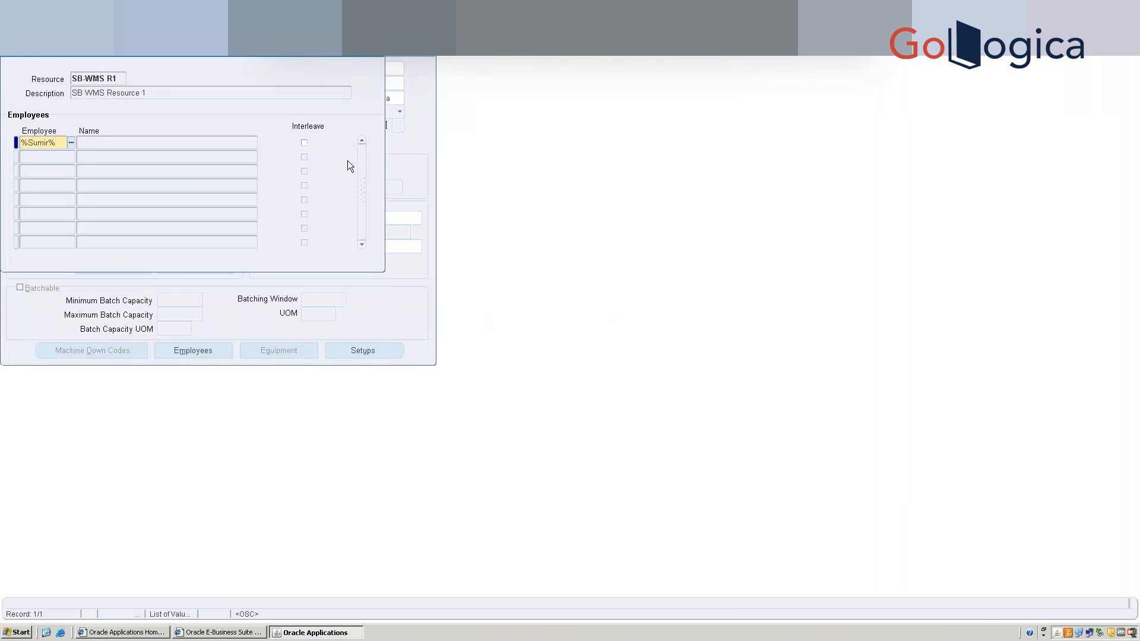
{"action": "key", "text": "Tab"}
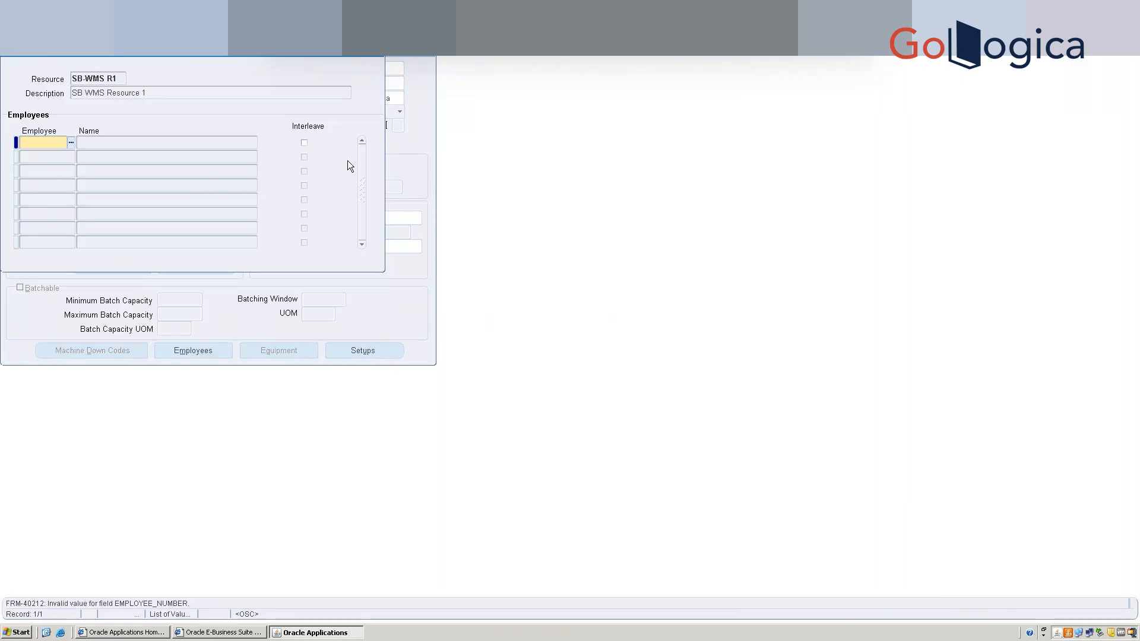
Find the employee with a wildcard surname search, assign them to SB-WMS R1, and save.
{"action": "left_click", "coordinate": [72, 141]}
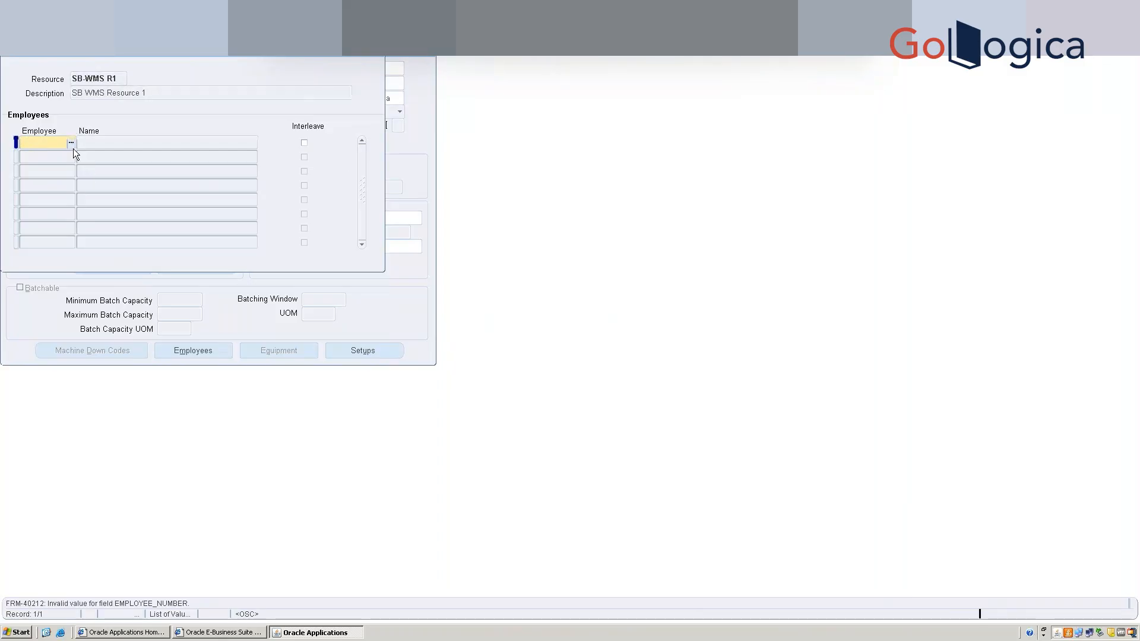
{"action": "type", "text": "%"}
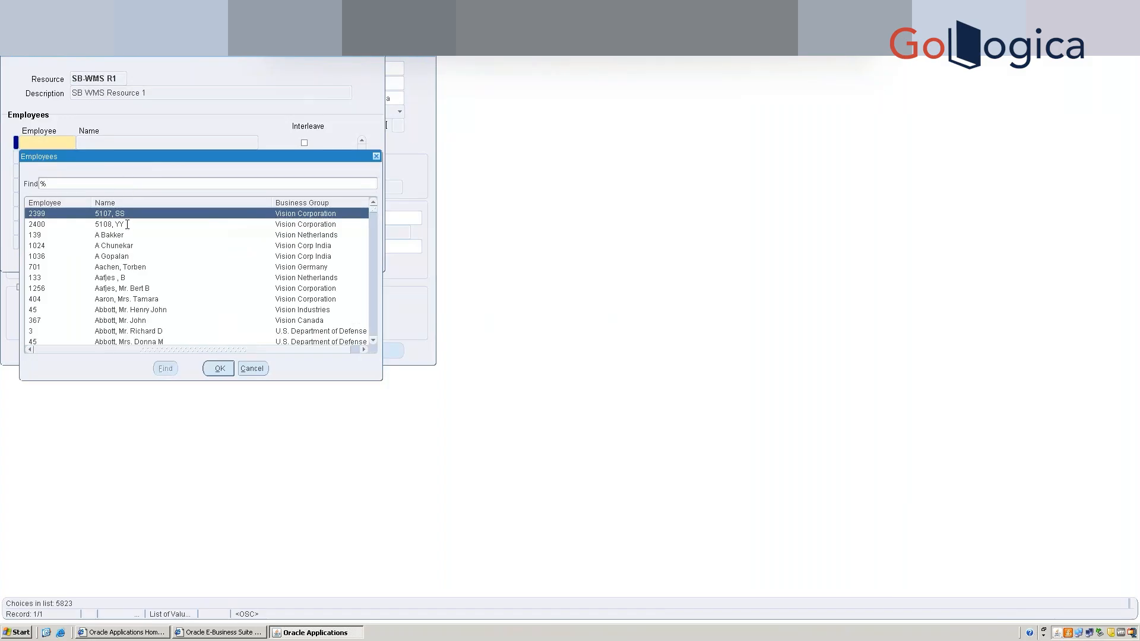
{"action": "type", "text": "Bo"}
{"action": "key", "text": "BackSpace"}
{"action": "type", "text": "edi%"}
{"action": "key", "text": "Return"}
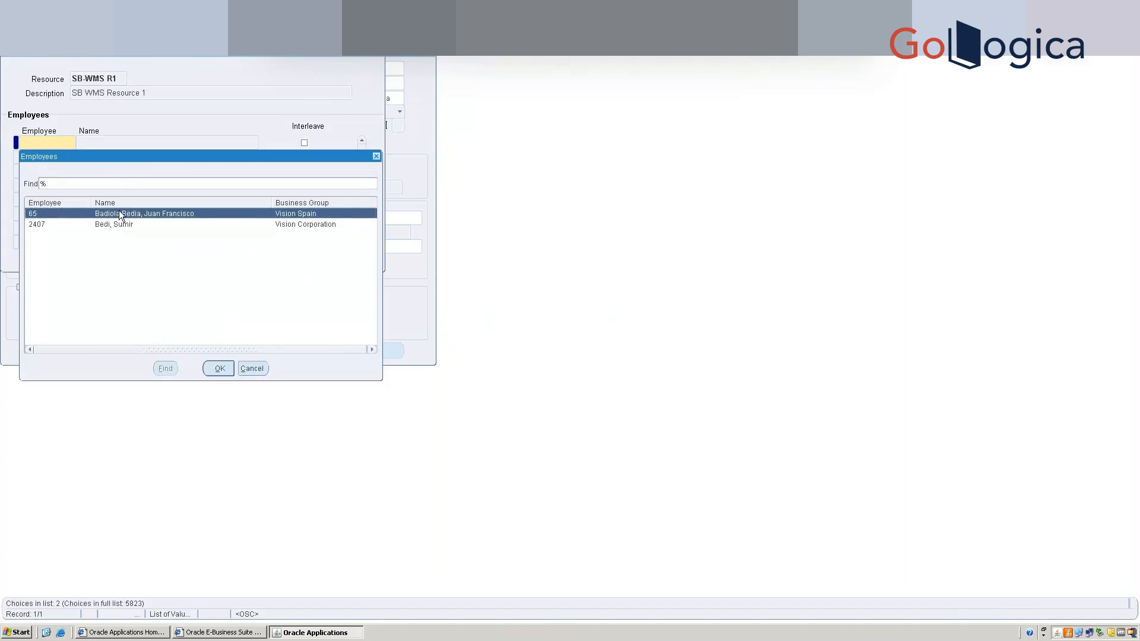
{"action": "double_click", "coordinate": [119, 226]}
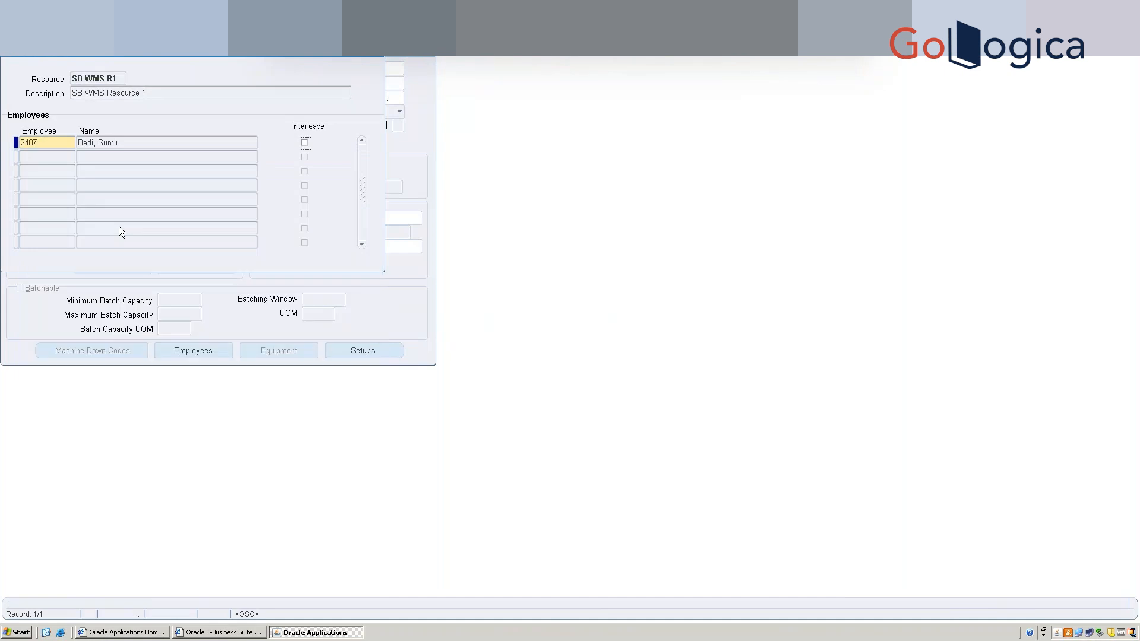
{"action": "key", "text": "ctrl+s"}
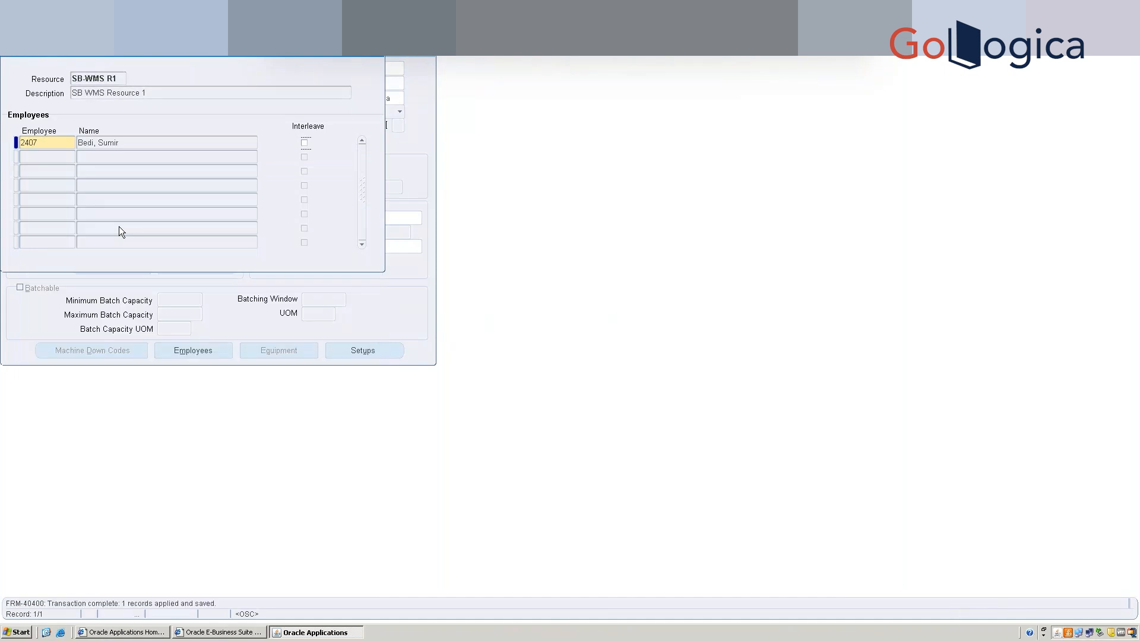
{"action": "left_click", "coordinate": [378, 54]}
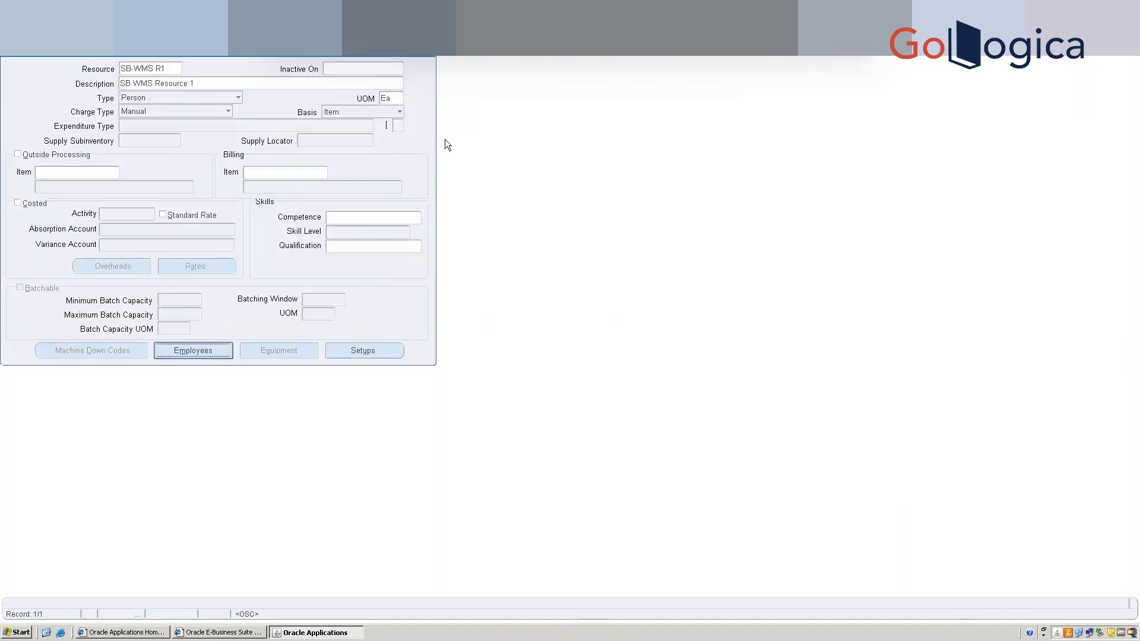
Create department SB DEPT 1 described as 'SB Department' and save it.
{"action": "left_click", "coordinate": [427, 52]}
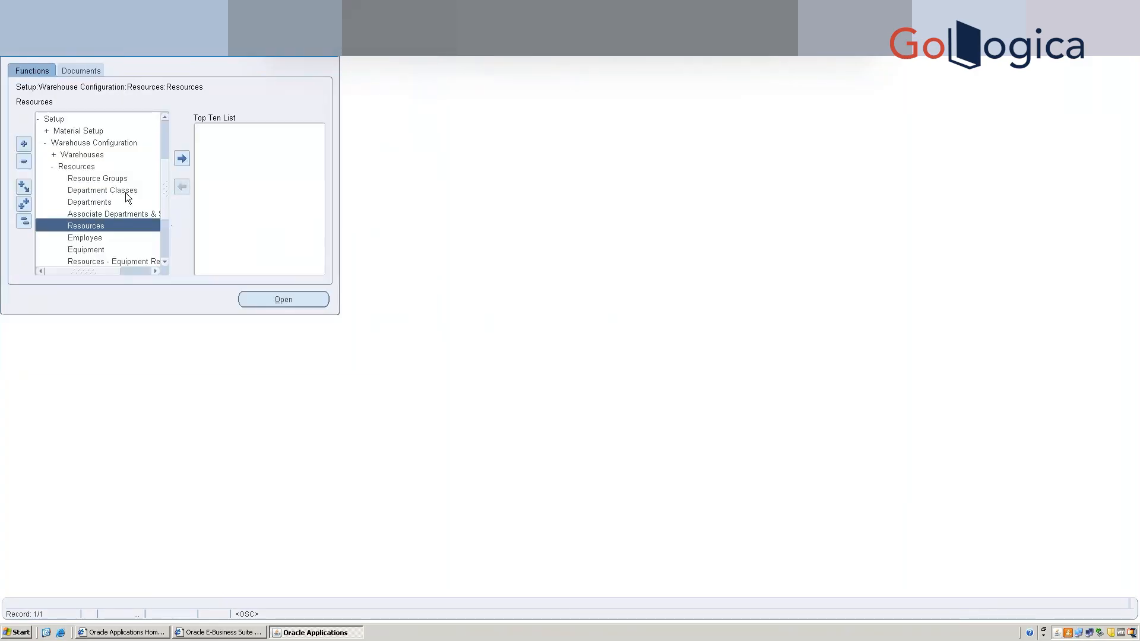
{"action": "double_click", "coordinate": [107, 202]}
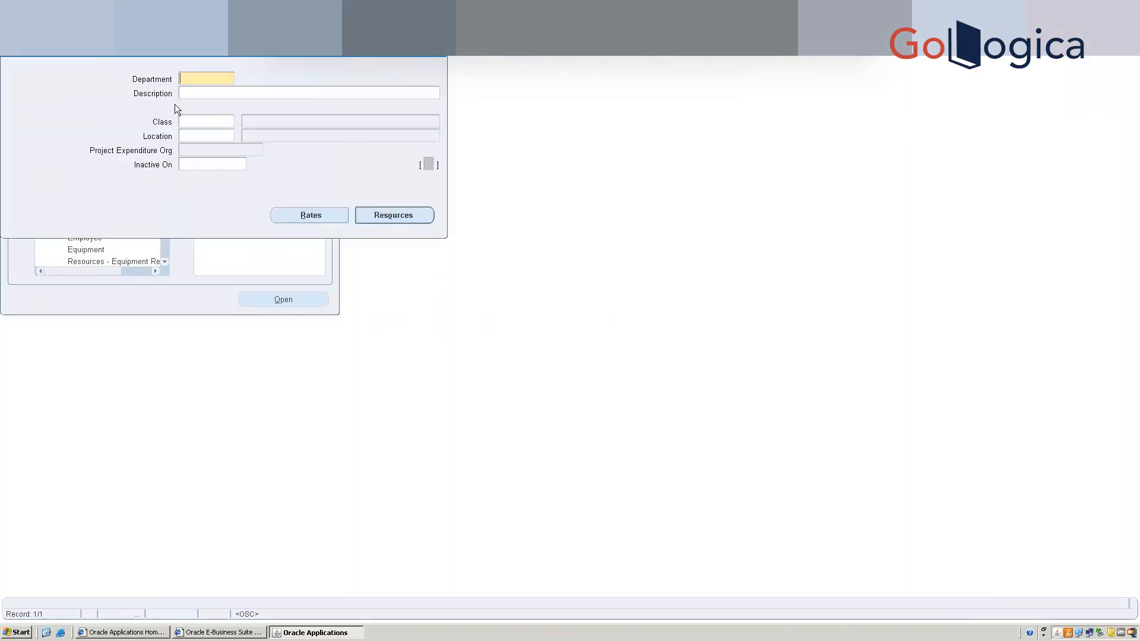
{"action": "type", "text": "SB DEPT"}
{"action": "left_click", "coordinate": [219, 95]}
{"action": "type", "text": "SB Department"}
{"action": "left_click", "coordinate": [227, 80]}
{"action": "left_click", "coordinate": [226, 79]}
{"action": "key", "text": "ctrl+s"}
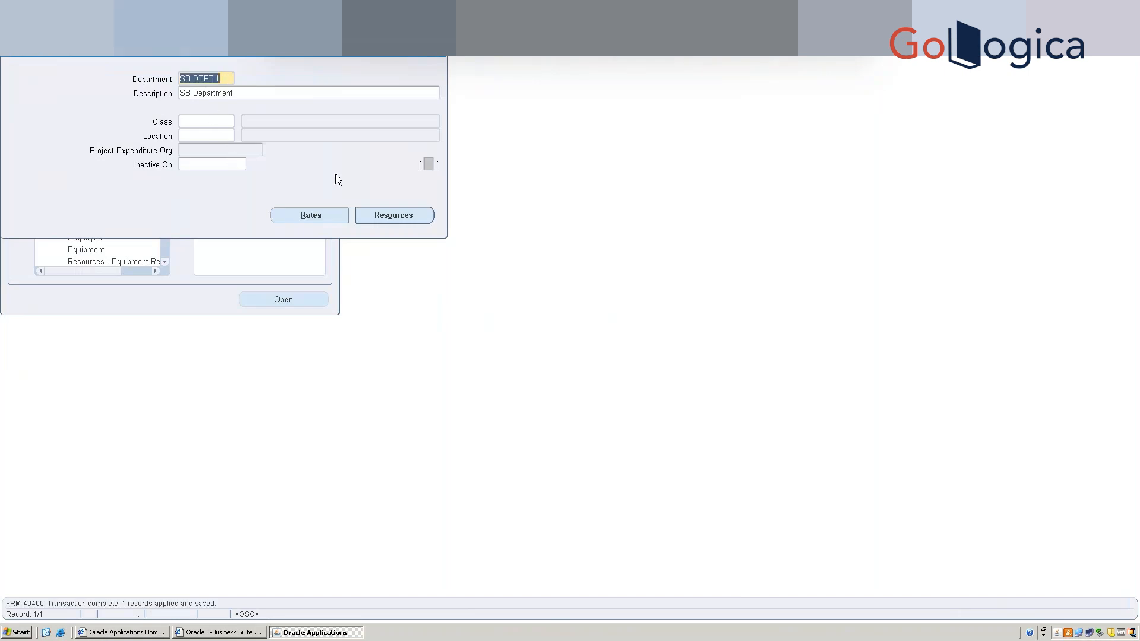
Give SB DEPT 1 the owned resource SB-WMS R1 with 1 unit.
{"action": "left_click", "coordinate": [384, 216]}
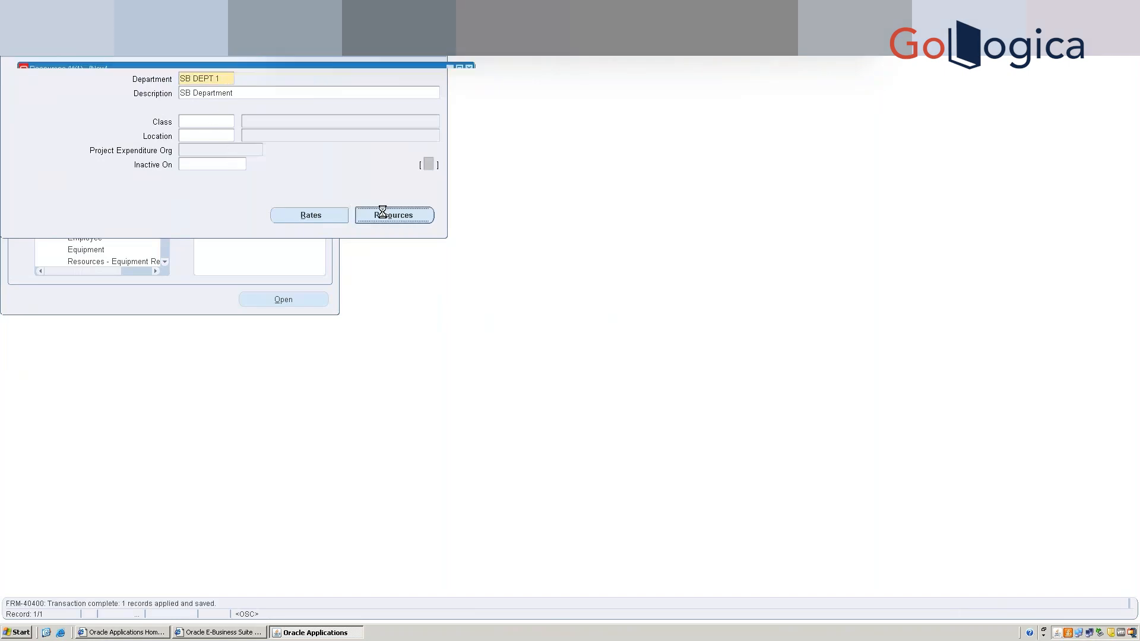
{"action": "type", "text": "bs"}
{"action": "key", "text": "BackSpace"}
{"action": "key", "text": "BackSpace"}
{"action": "type", "text": "sb"}
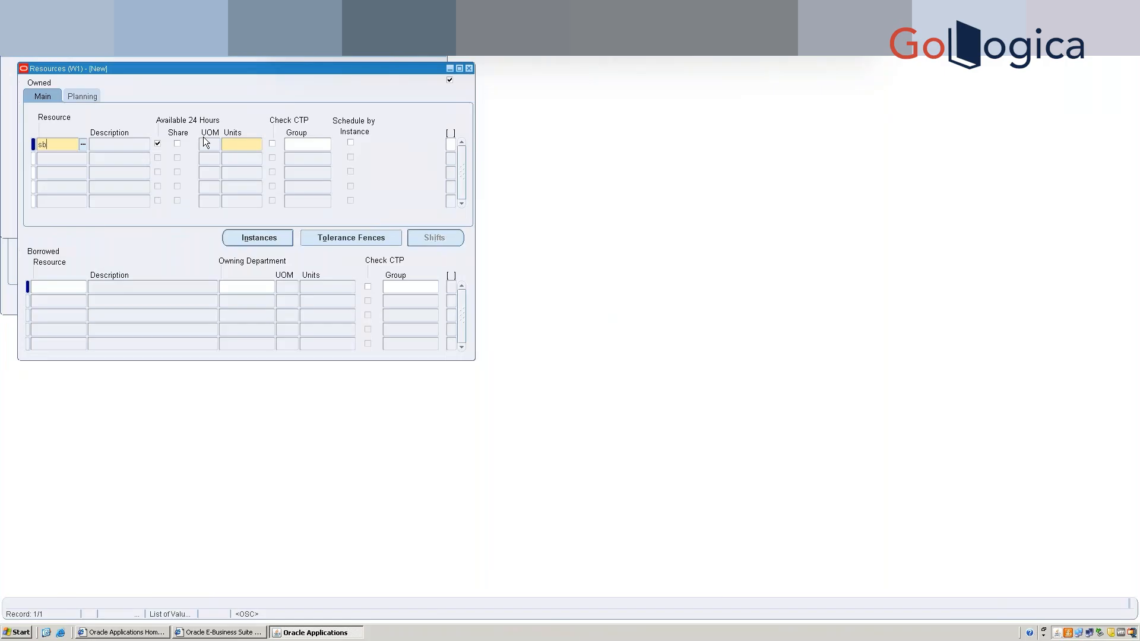
{"action": "key", "text": "Tab"}
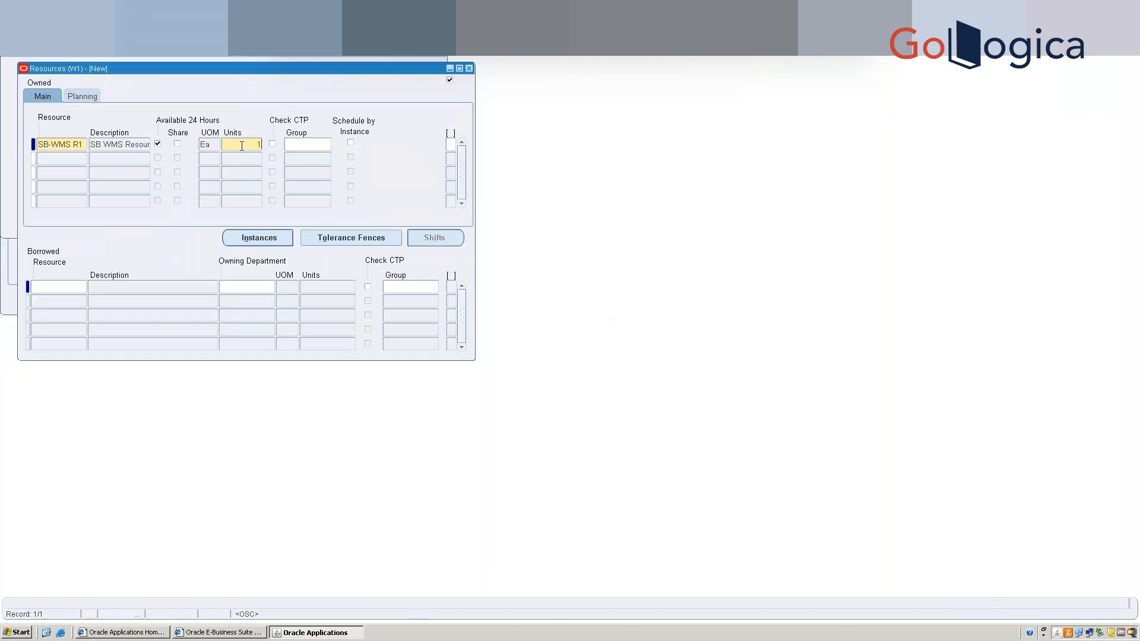
{"action": "key", "text": "Tab"}
{"action": "left_click", "coordinate": [469, 69]}
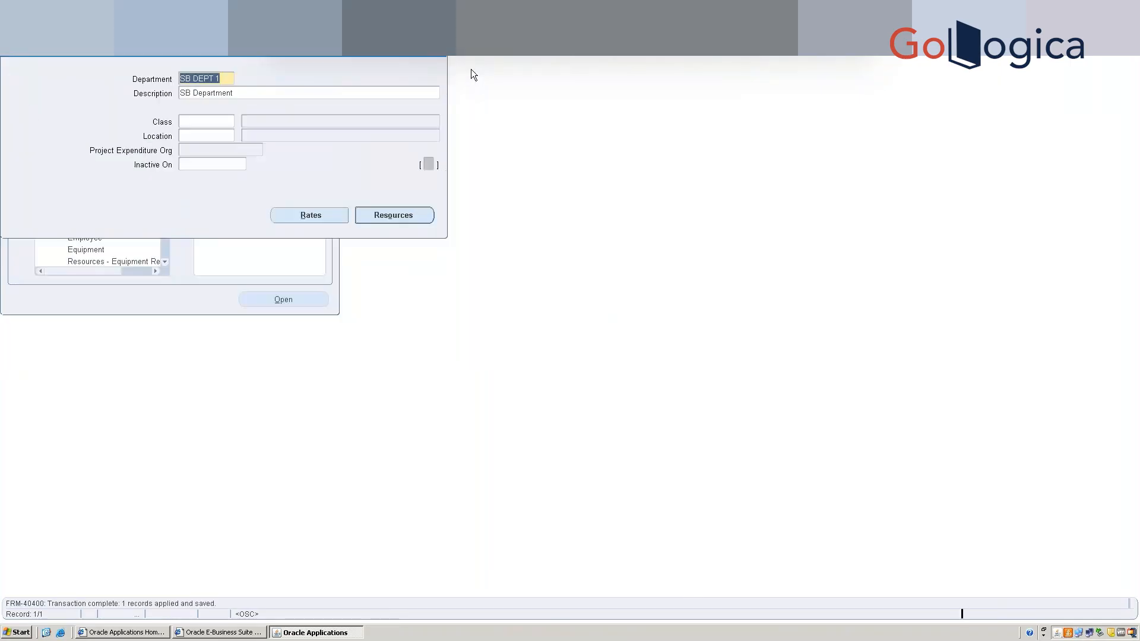
Close the department form and open Tasks > Standard Task Types from the Navigator.
{"action": "left_click", "coordinate": [442, 57]}
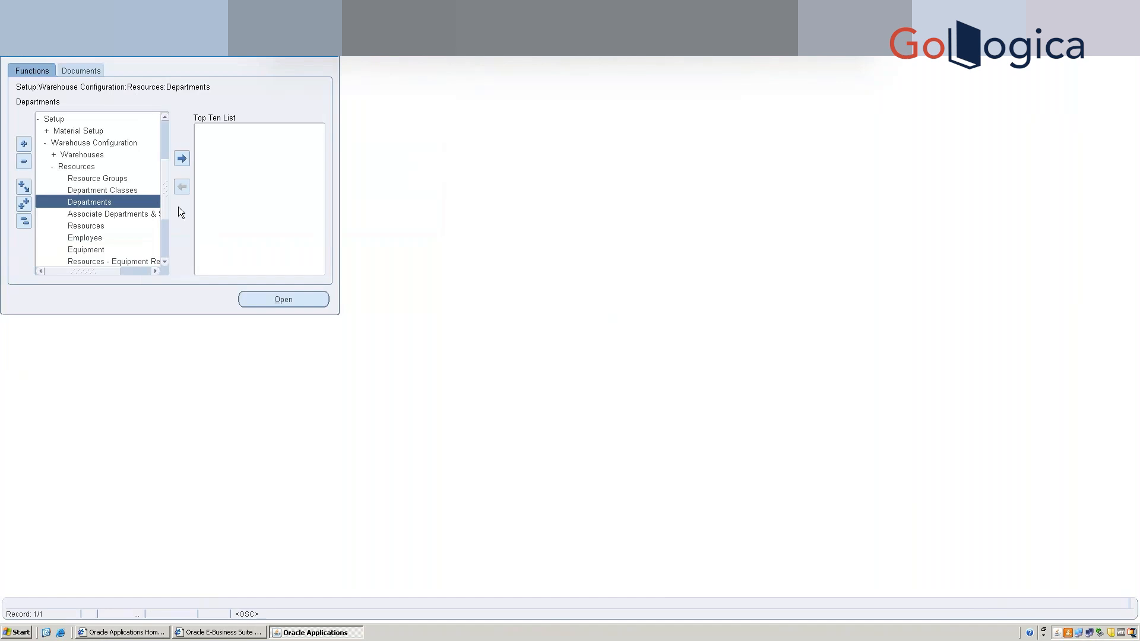
{"action": "left_click", "coordinate": [166, 261]}
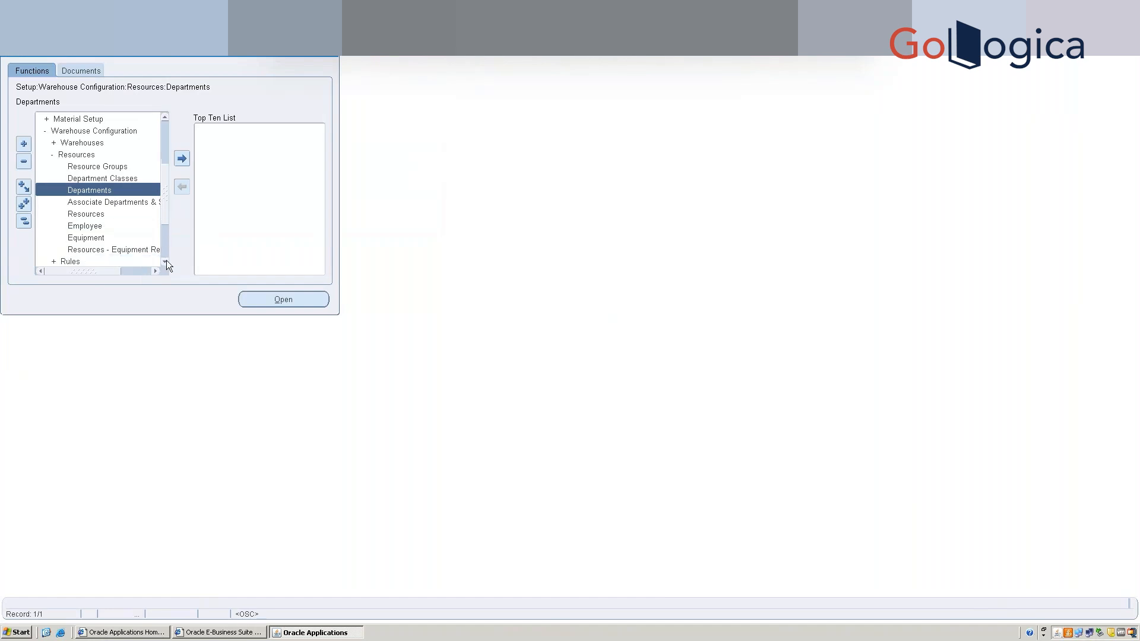
{"action": "left_click", "coordinate": [166, 262]}
{"action": "left_click", "coordinate": [166, 261]}
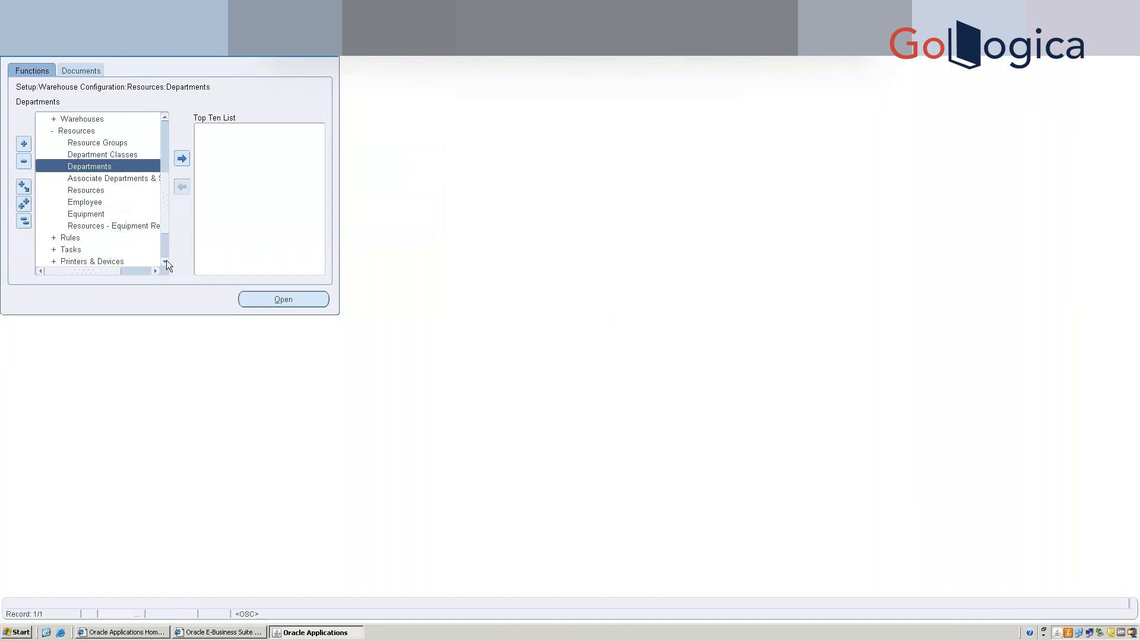
{"action": "double_click", "coordinate": [66, 254]}
{"action": "key", "text": "Down"}
{"action": "double_click", "coordinate": [64, 252]}
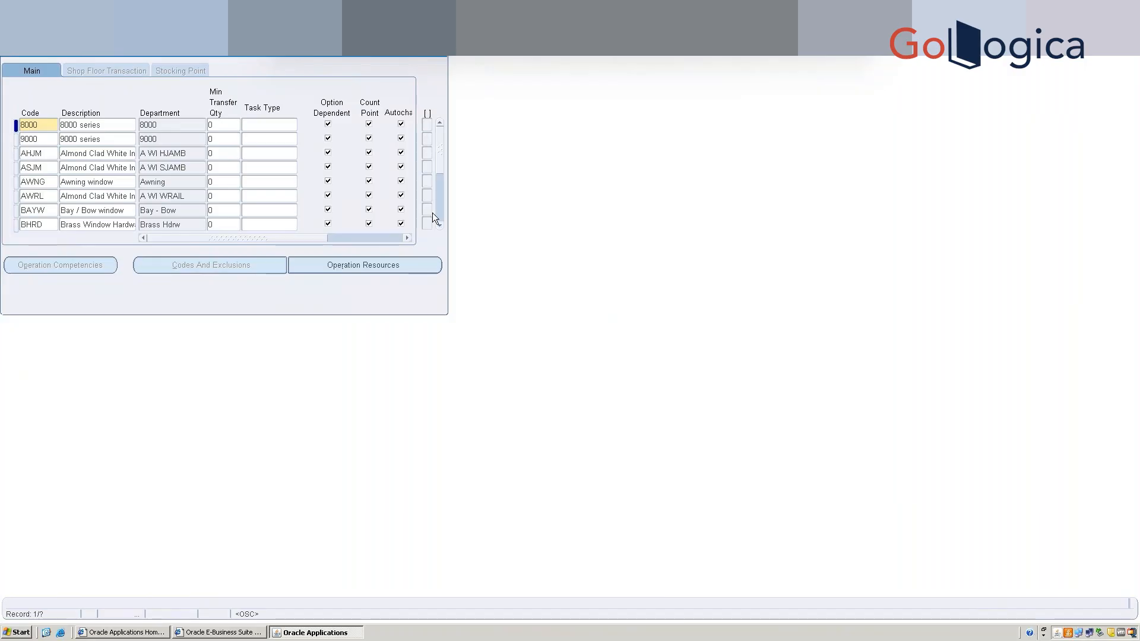
Scroll through the existing operation codes such as 8000, BULK and IS27.
{"action": "scroll", "coordinate": [440, 214], "scroll_direction": "down", "scroll_amount": 2}
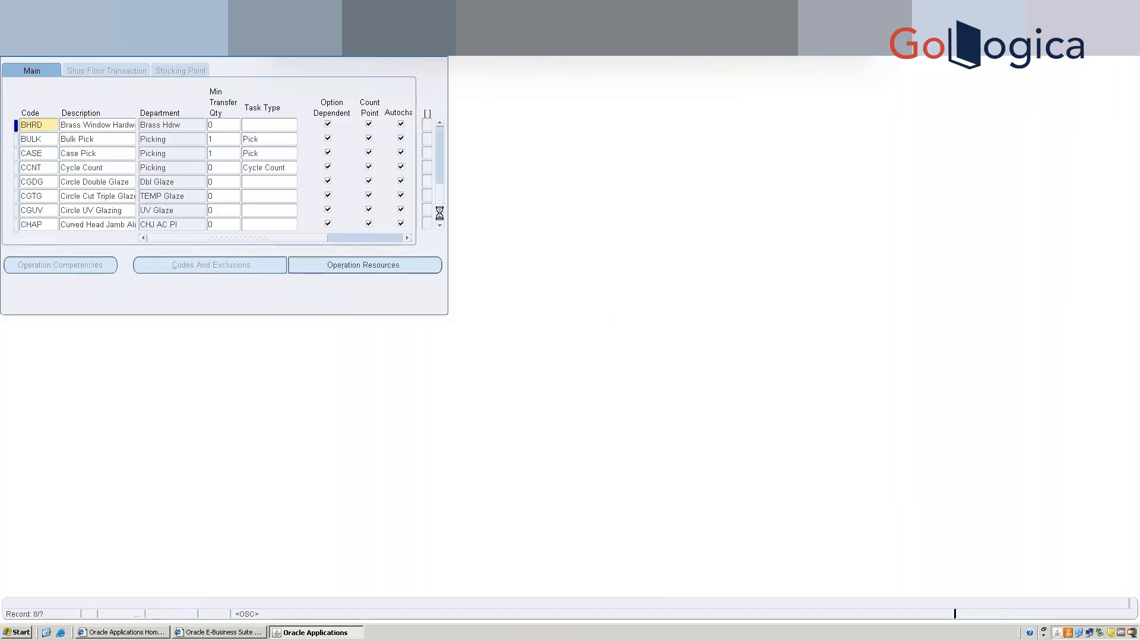
{"action": "scroll", "coordinate": [439, 213], "scroll_direction": "down", "scroll_amount": 5}
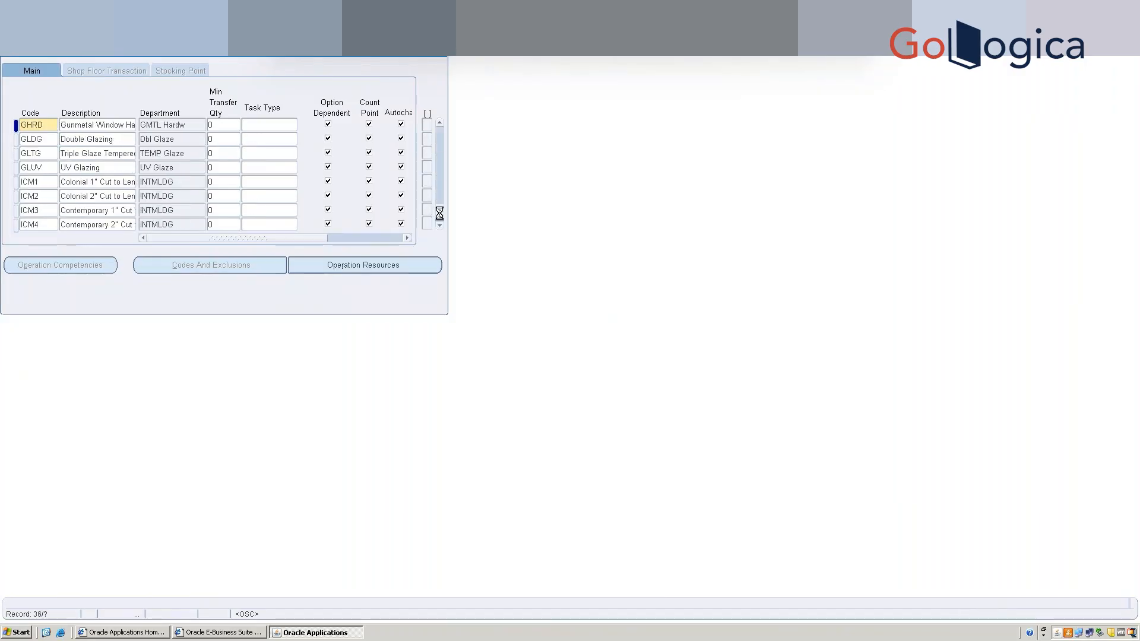
{"action": "scroll", "coordinate": [440, 218], "scroll_direction": "down", "scroll_amount": 2}
{"action": "scroll", "coordinate": [440, 219], "scroll_direction": "down", "scroll_amount": 1}
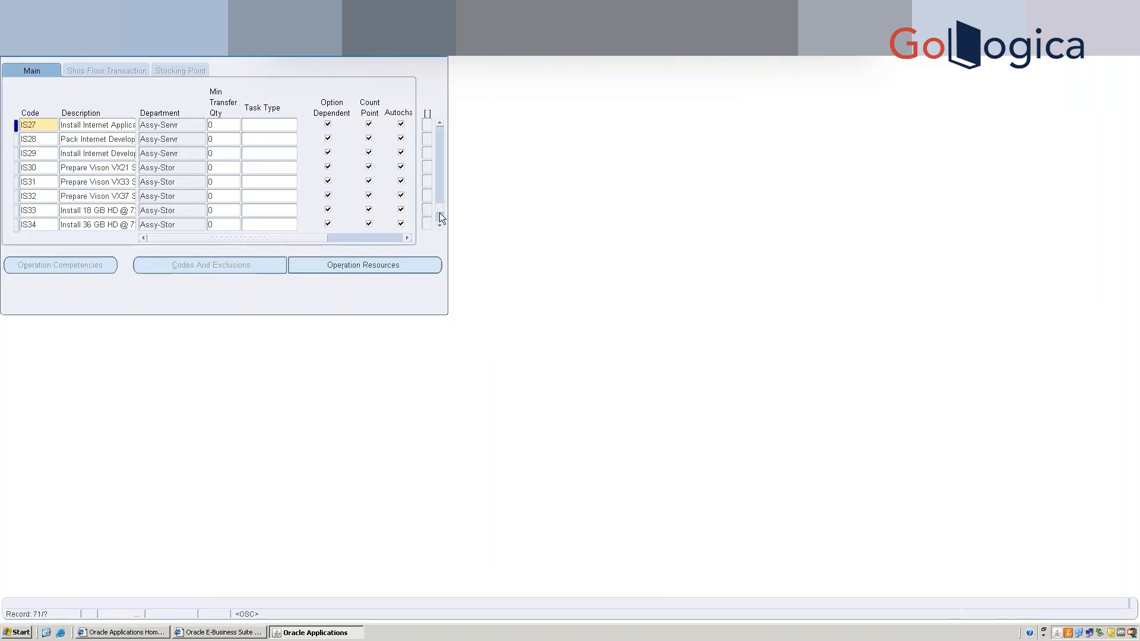
{"action": "key", "text": "ctrl+l"}
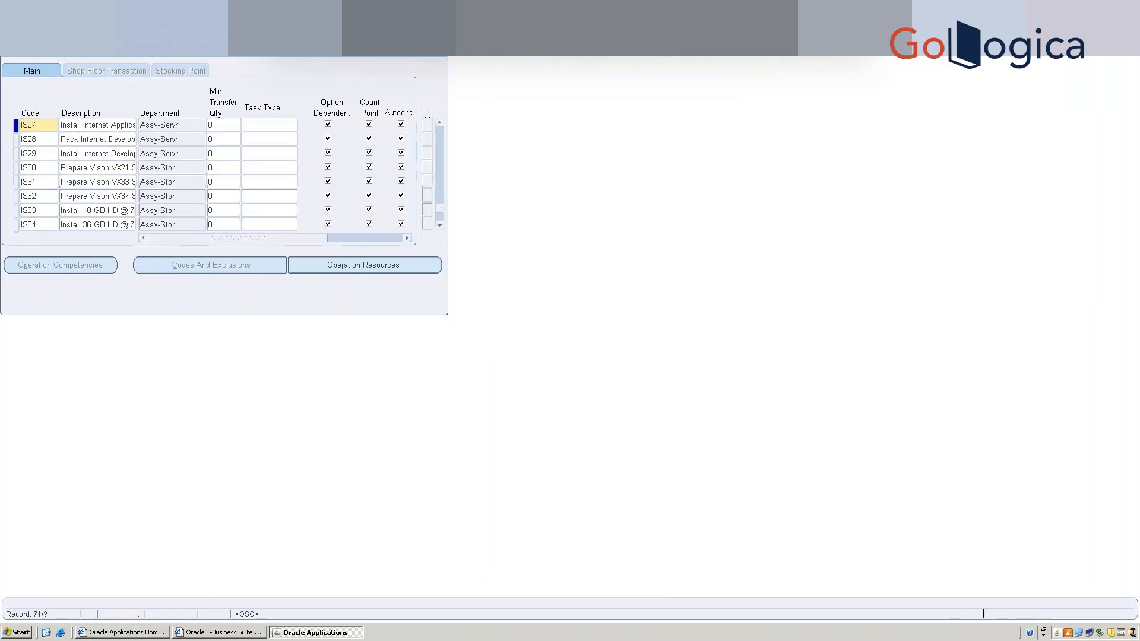
{"action": "key", "text": "Escape"}
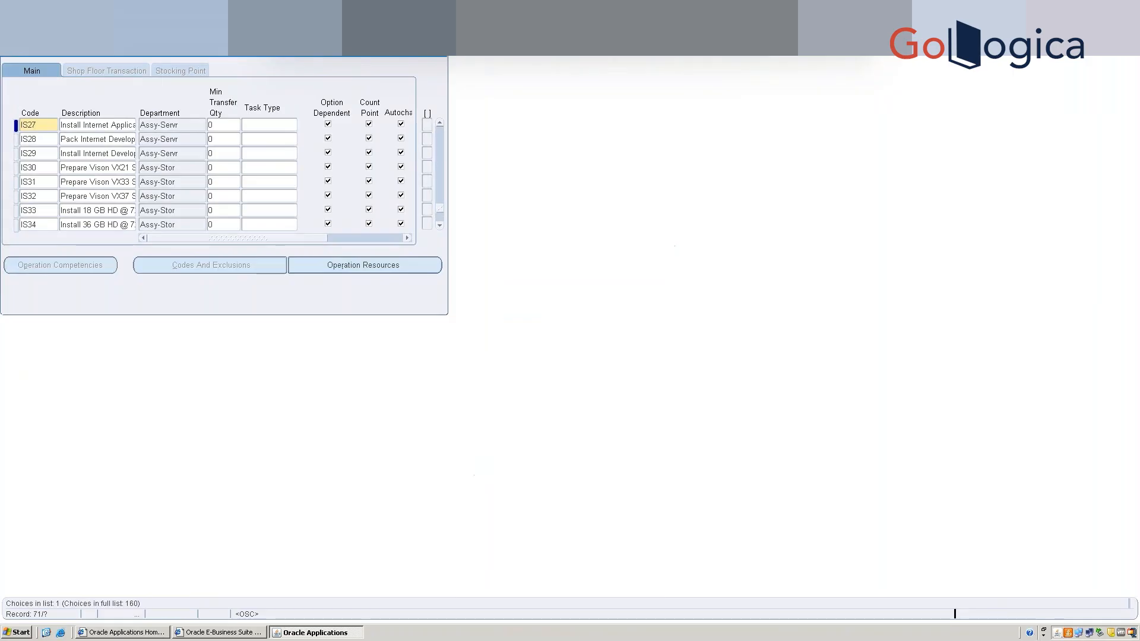
Create standard operation SBPK, 'SB-Picking', in department SB DEPT 1 and save it.
{"action": "left_click", "coordinate": [41, 143]}
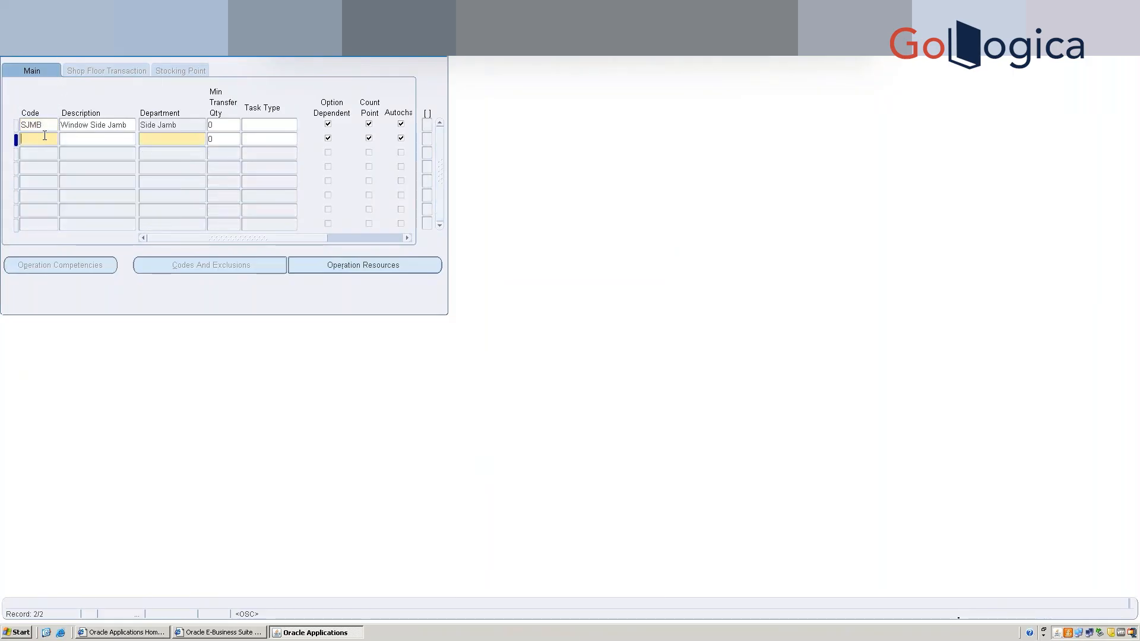
{"action": "type", "text": "SBDE"}
{"action": "left_click", "coordinate": [232, 143]}
{"action": "type", "text": "SB"}
{"action": "left_click", "coordinate": [48, 141]}
{"action": "left_click", "coordinate": [48, 141]}
{"action": "key", "text": "BackSpace"}
{"action": "key", "text": "BackSpace"}
{"action": "type", "text": "PK"}
{"action": "key", "text": "Right"}
{"action": "type", "text": "-PickingSB DEPT 1"}
{"action": "key", "text": "Tab"}
{"action": "left_click", "coordinate": [349, 262]}
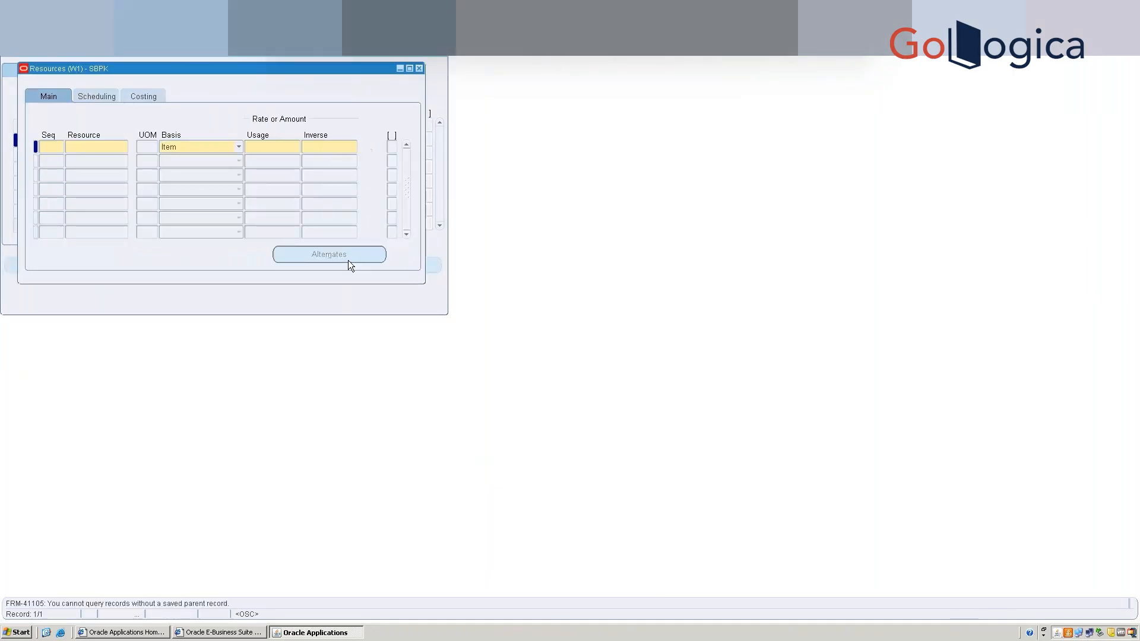
{"action": "left_click", "coordinate": [419, 69]}
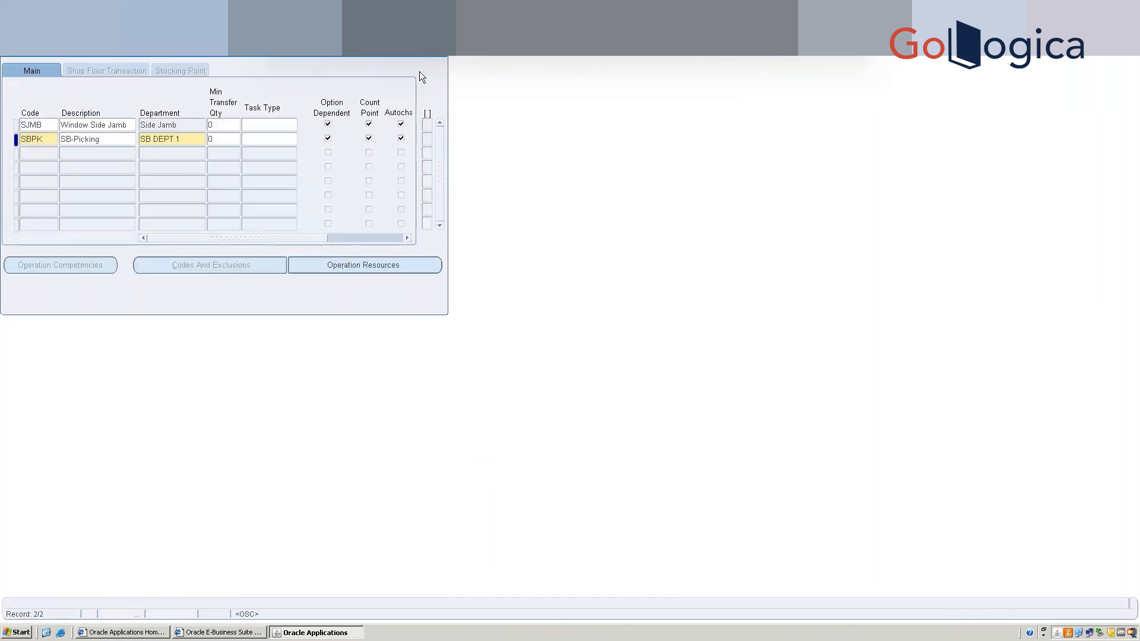
{"action": "key", "text": "ctrl+s"}
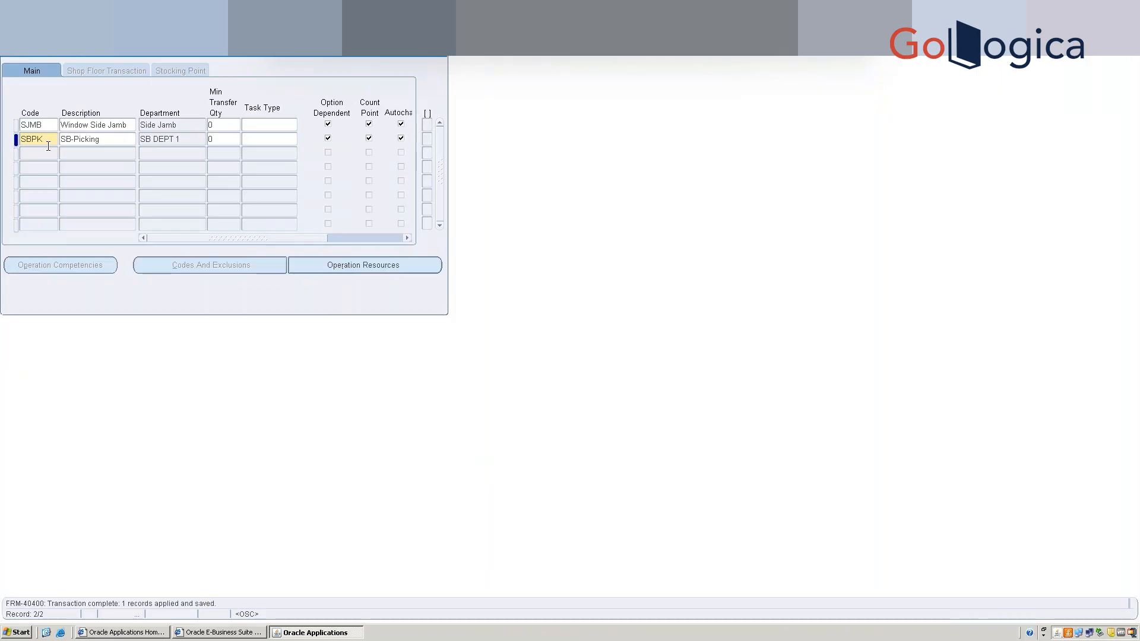
Set the SBPK task type to Pick and save.
{"action": "left_click", "coordinate": [251, 141]}
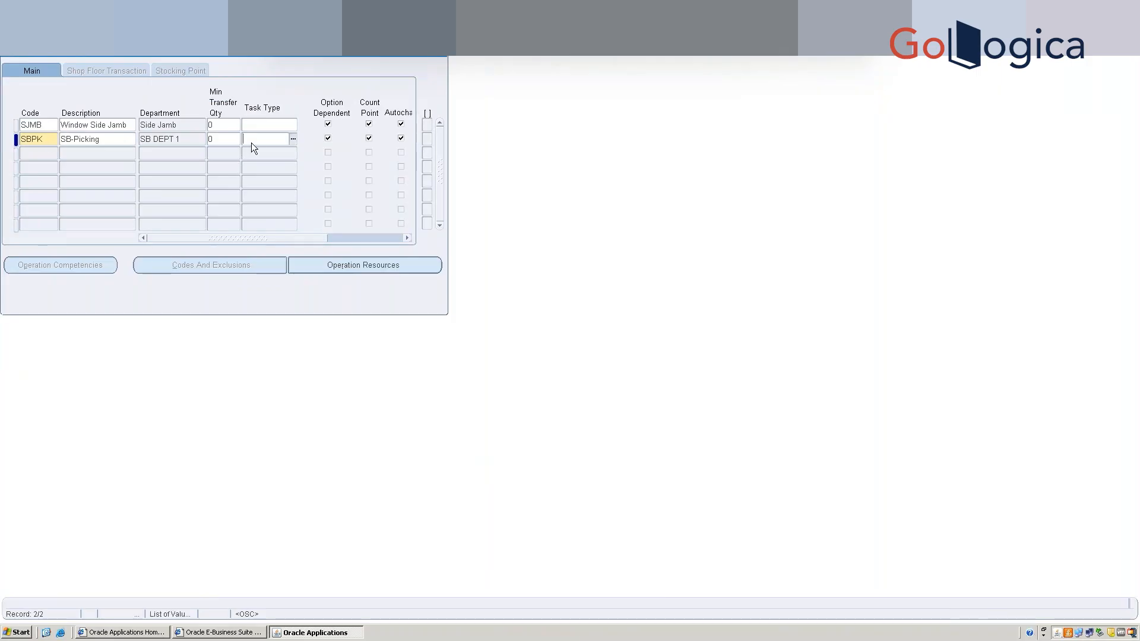
{"action": "left_click", "coordinate": [293, 142]}
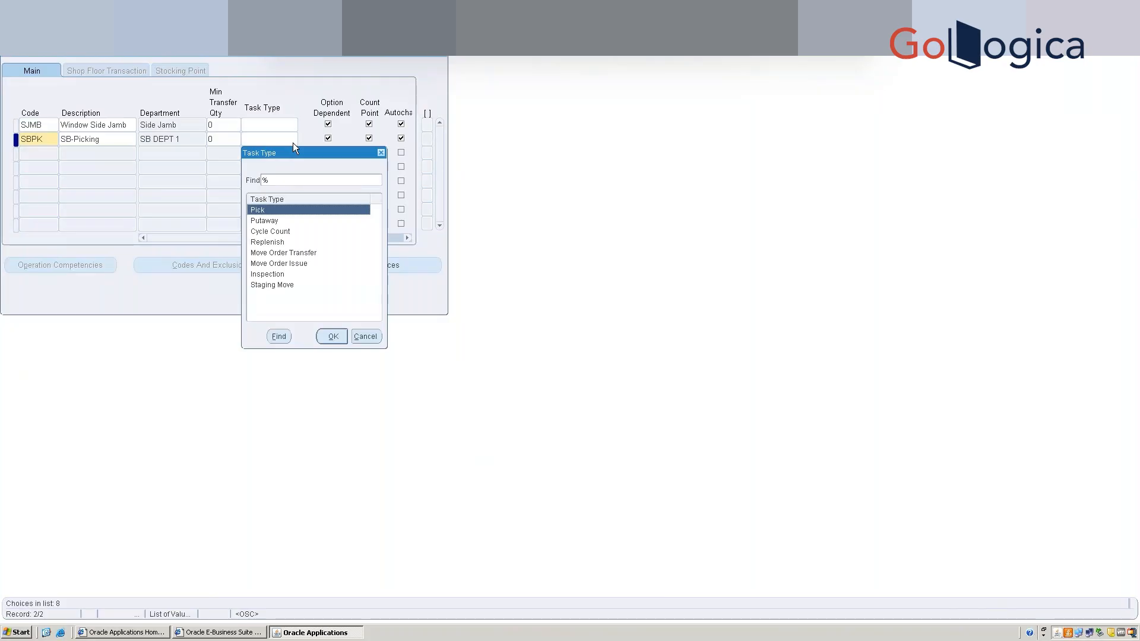
{"action": "key", "text": "Return"}
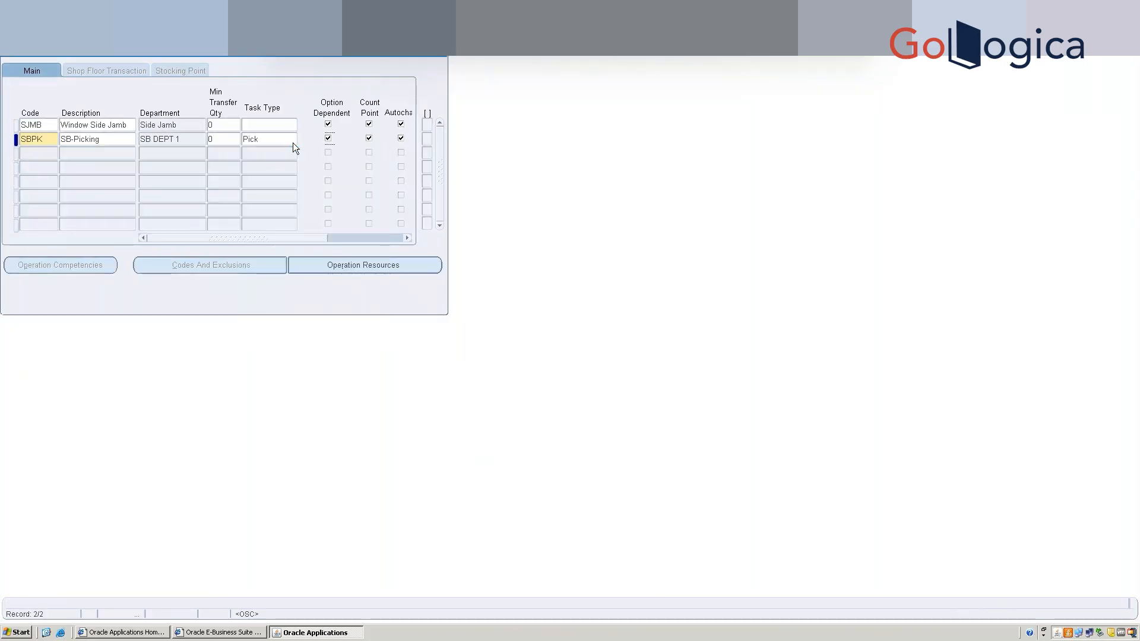
{"action": "key", "text": "ctrl+s"}
Assign resource SB-WMS R1 to SBPK at sequence 10 with usage 1.
{"action": "left_click", "coordinate": [344, 269]}
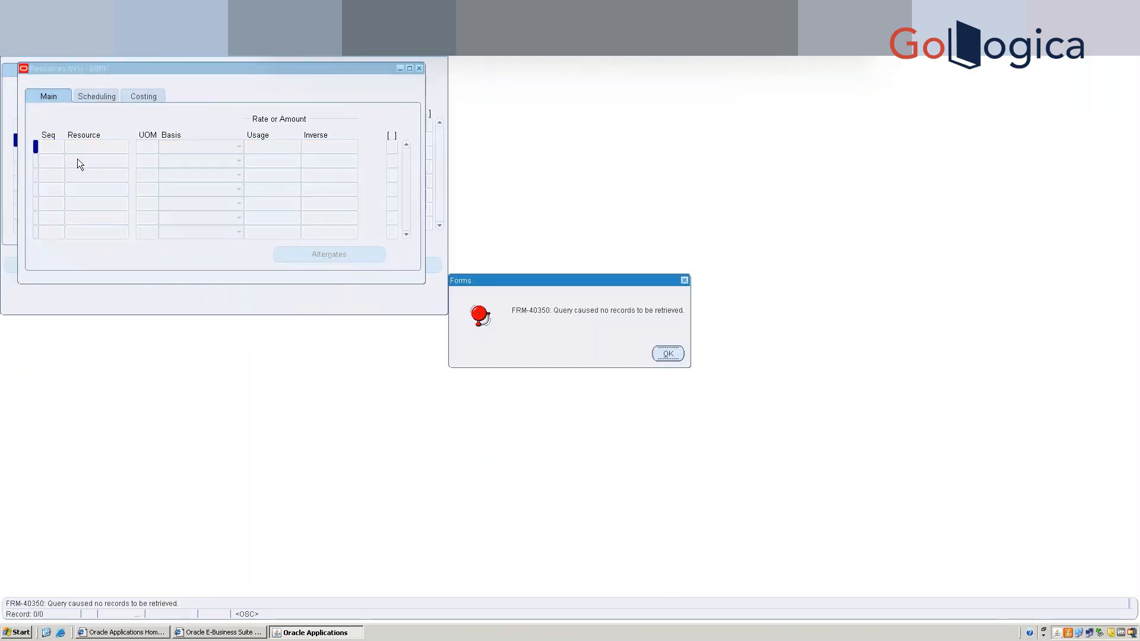
{"action": "left_click", "coordinate": [668, 353]}
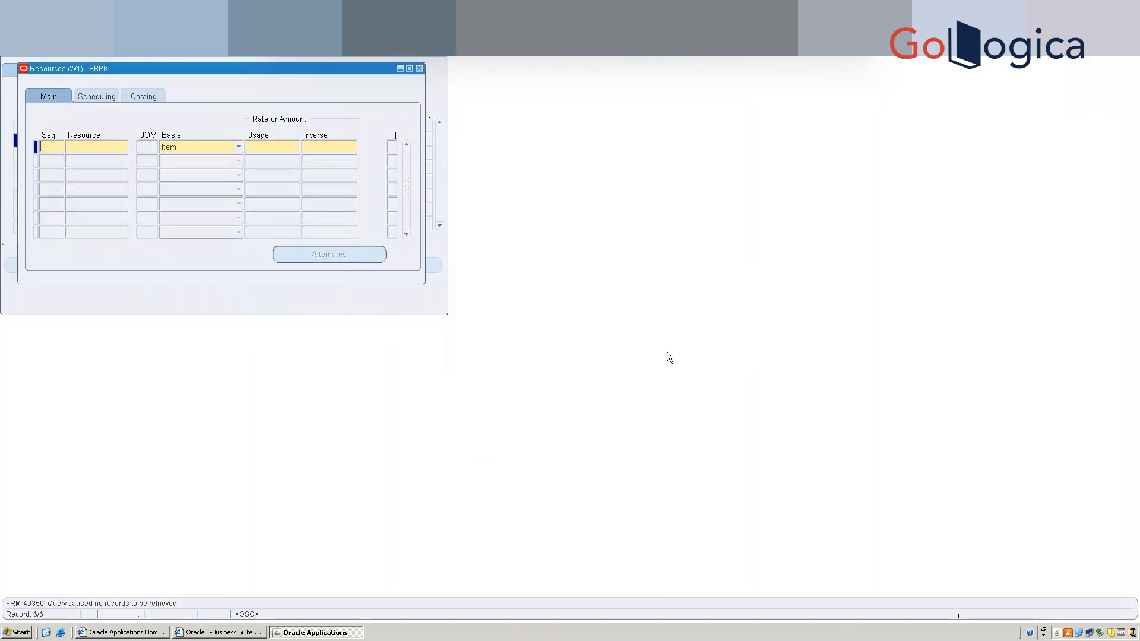
{"action": "type", "text": "10"}
{"action": "key", "text": "Tab"}
{"action": "type", "text": "SB-WMS R1"}
{"action": "key", "text": "Tab"}
{"action": "left_click", "coordinate": [272, 149]}
{"action": "type", "text": "1"}
{"action": "key", "text": "Tab"}
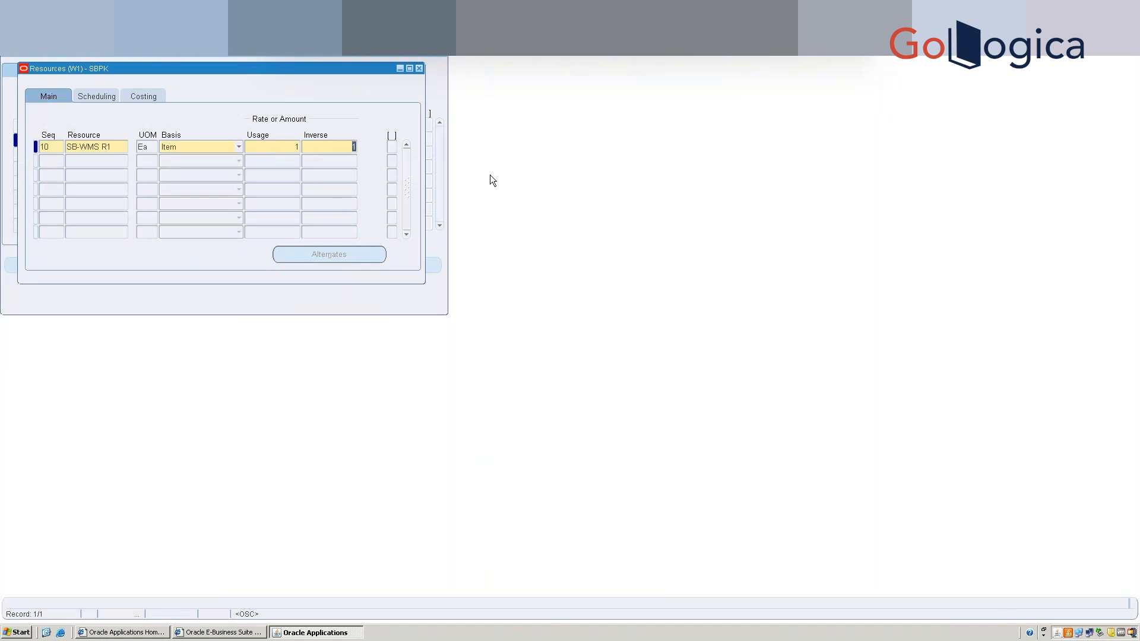
{"action": "left_click", "coordinate": [419, 68]}
Add operation SBPW, 'SB-Putaway', in SB DEPT 1 with task type Putaway.
{"action": "left_click", "coordinate": [40, 158]}
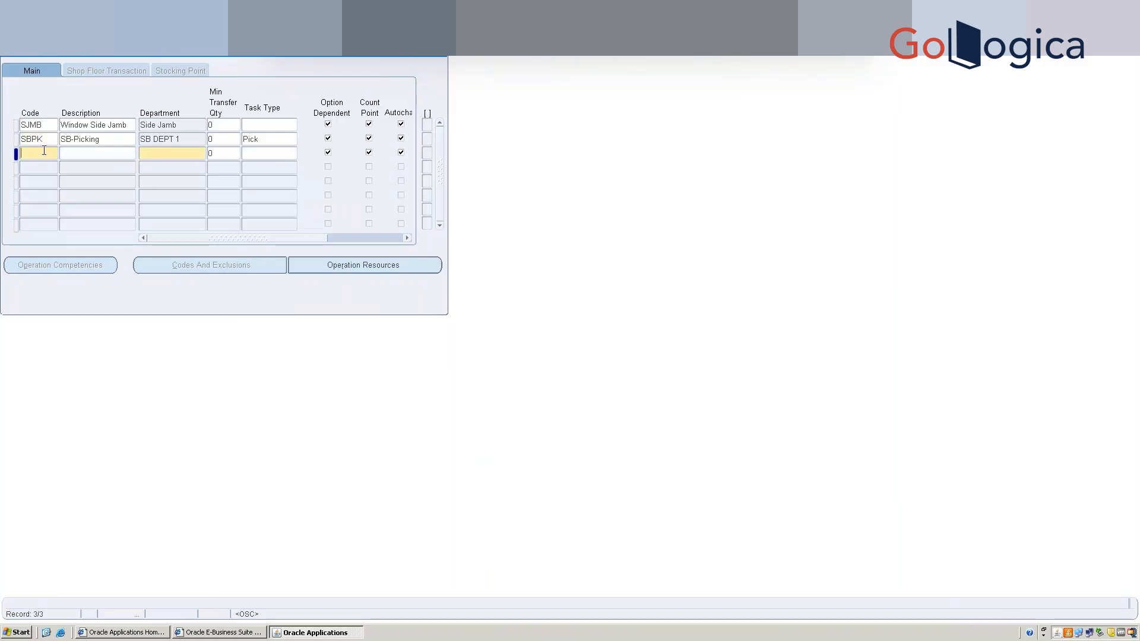
{"action": "type", "text": "SBPU"}
{"action": "key", "text": "Tab"}
{"action": "double_click", "coordinate": [49, 155]}
{"action": "left_click", "coordinate": [49, 155]}
{"action": "key", "text": "BackSpace"}
{"action": "type", "text": "W"}
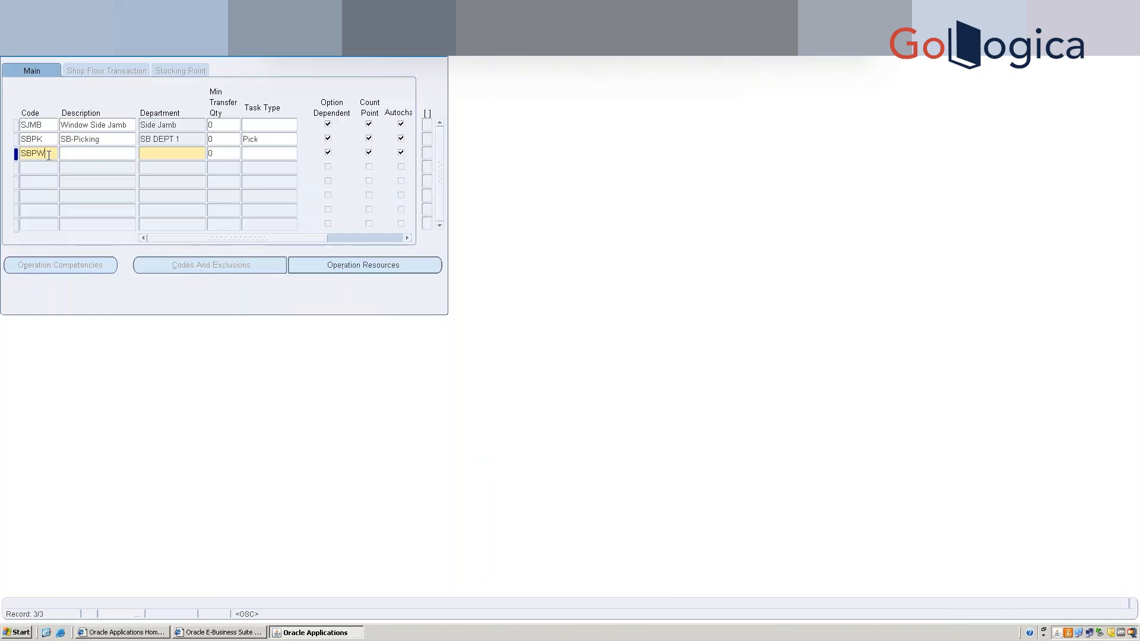
{"action": "type", "text": "SB-Putaway"}
{"action": "key", "text": "Tab"}
{"action": "type", "text": "SB"}
{"action": "key", "text": "Tab"}
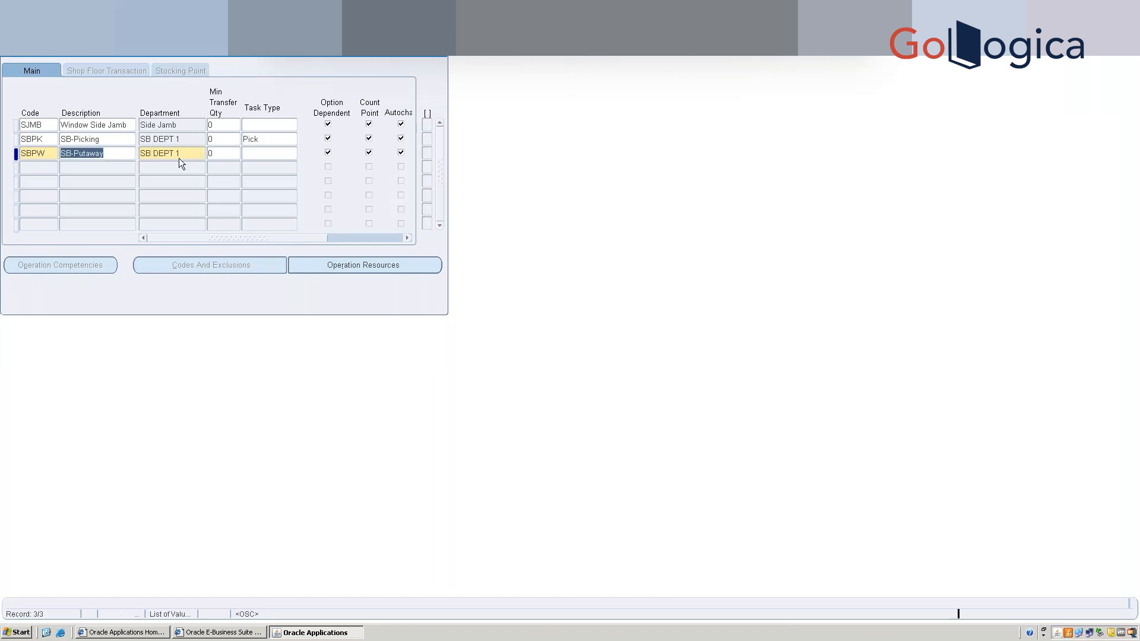
{"action": "left_click", "coordinate": [263, 152]}
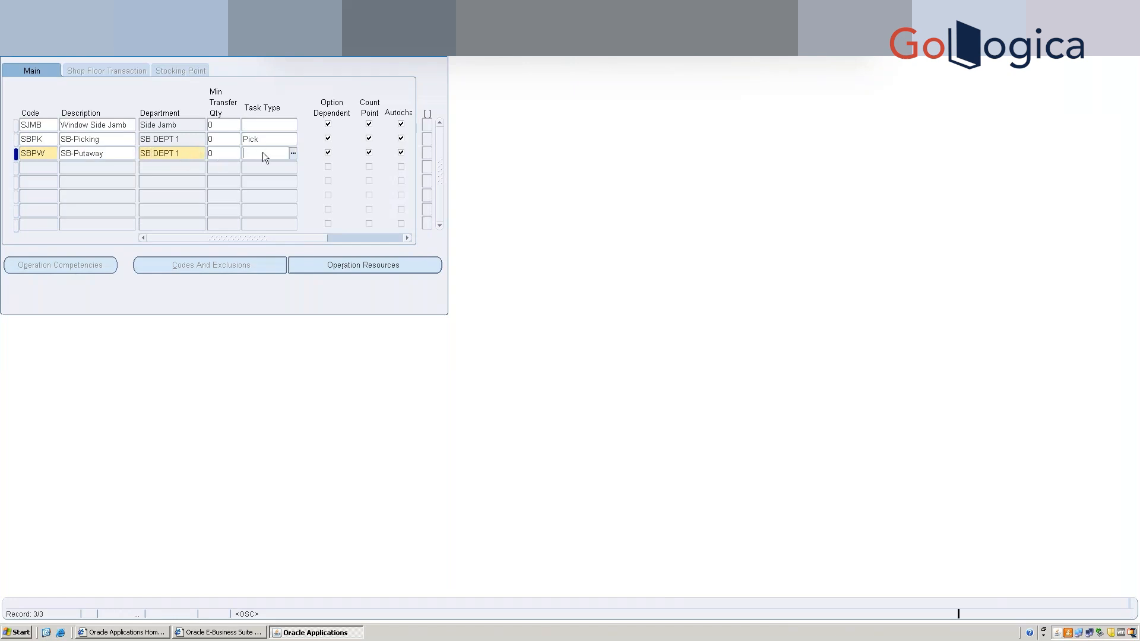
{"action": "type", "text": "p"}
{"action": "key", "text": "Tab"}
Assign resource SB-WMS R1 to SBPW with usage 1 and save.
{"action": "left_click", "coordinate": [365, 264]}
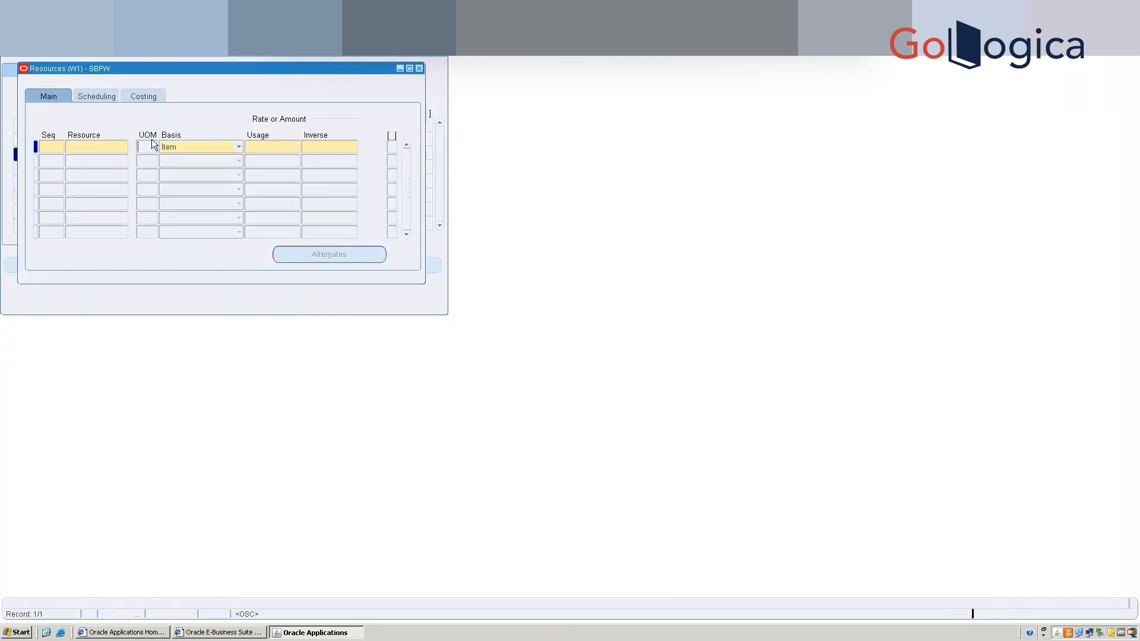
{"action": "left_click", "coordinate": [62, 152]}
{"action": "key", "text": "Tab"}
{"action": "type", "text": "SB-WMS R1"}
{"action": "key", "text": "Tab"}
{"action": "left_click", "coordinate": [282, 146]}
{"action": "type", "text": "1"}
{"action": "key", "text": "ctrl+s"}
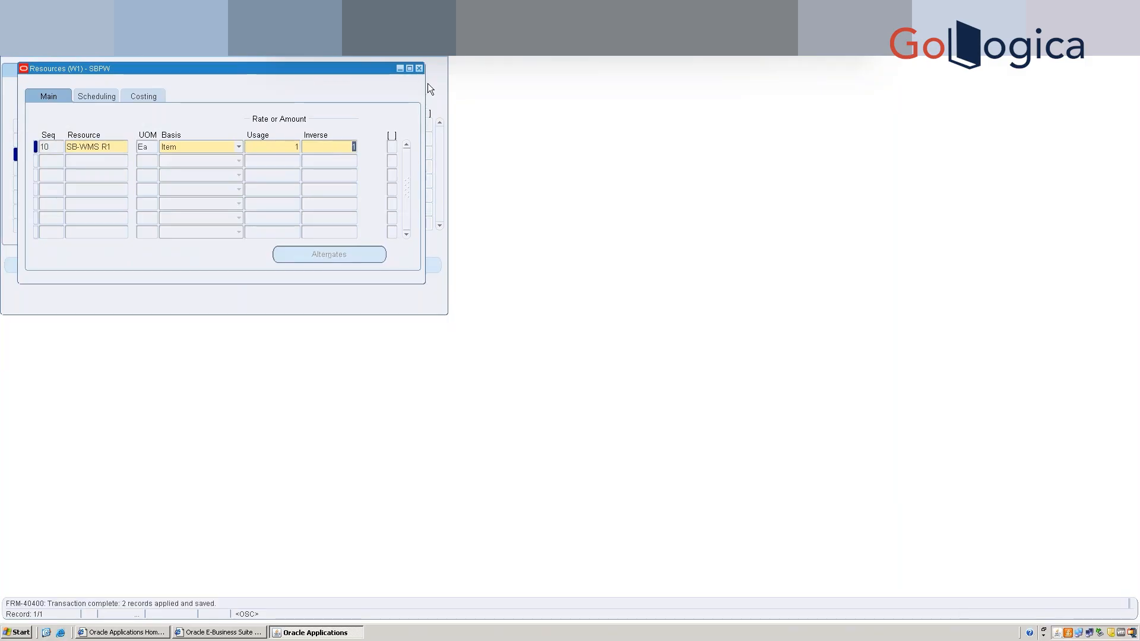
{"action": "left_click", "coordinate": [419, 69]}
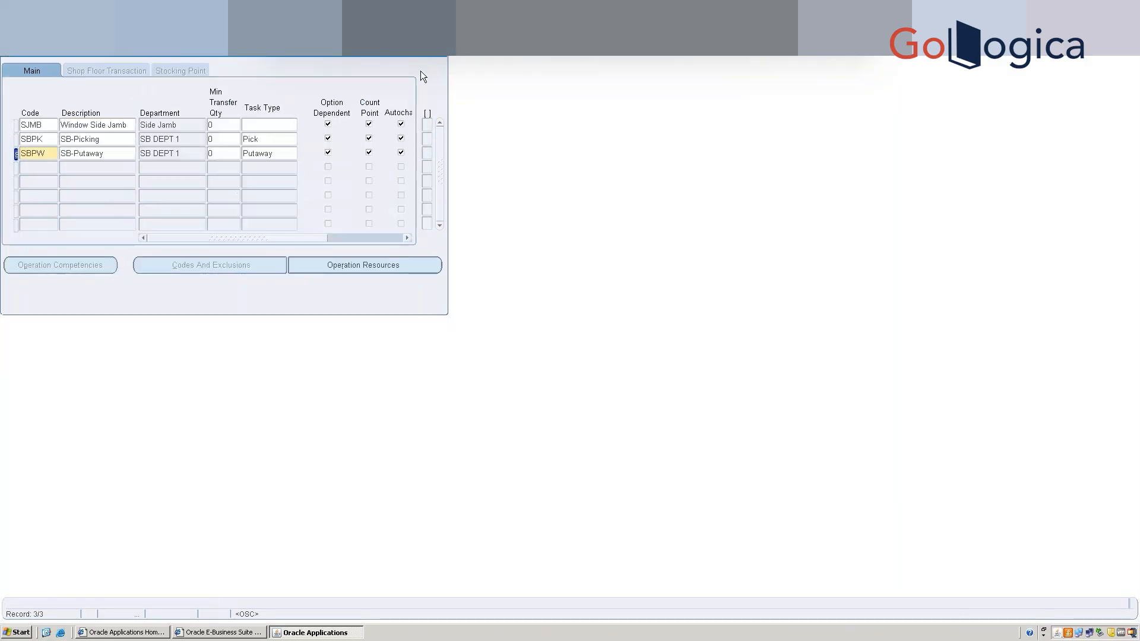
Enter operation SBMO, SB-Move Order, in SB DEPT 1 with task type Move Order Transfer.
{"action": "left_click", "coordinate": [37, 168]}
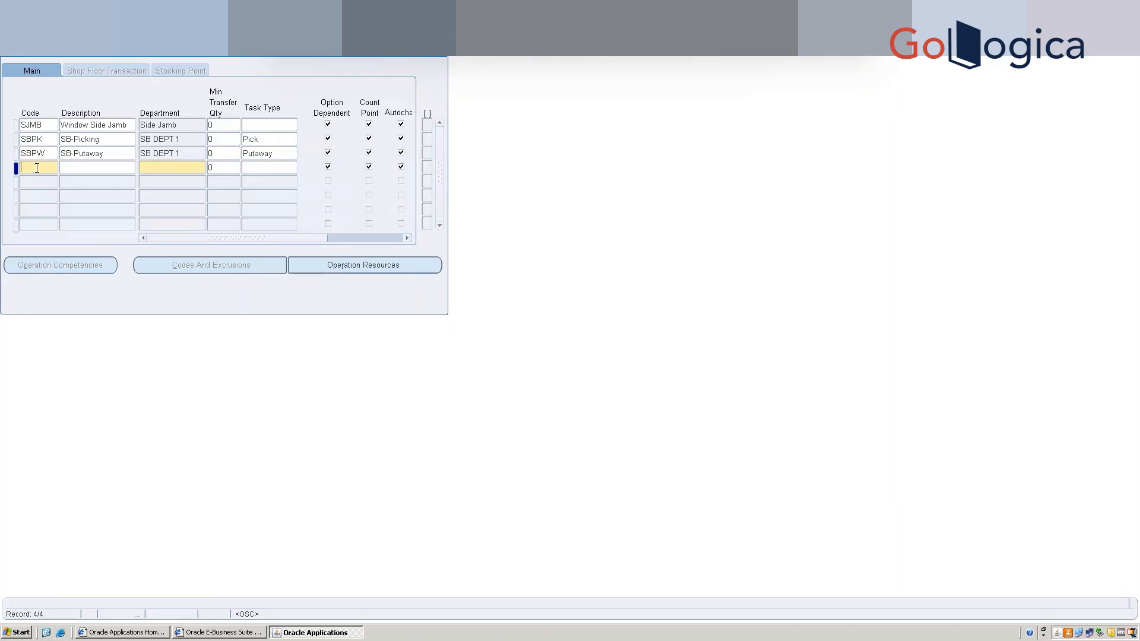
{"action": "type", "text": "SB"}
{"action": "type", "text": "M"}
{"action": "type", "text": "SB-"}
{"action": "type", "text": "Move Order"}
{"action": "left_click", "coordinate": [165, 170]}
{"action": "type", "text": "SB DEPT 1"}
{"action": "key", "text": "Tab"}
{"action": "left_click", "coordinate": [270, 166]}
{"action": "type", "text": "mo"}
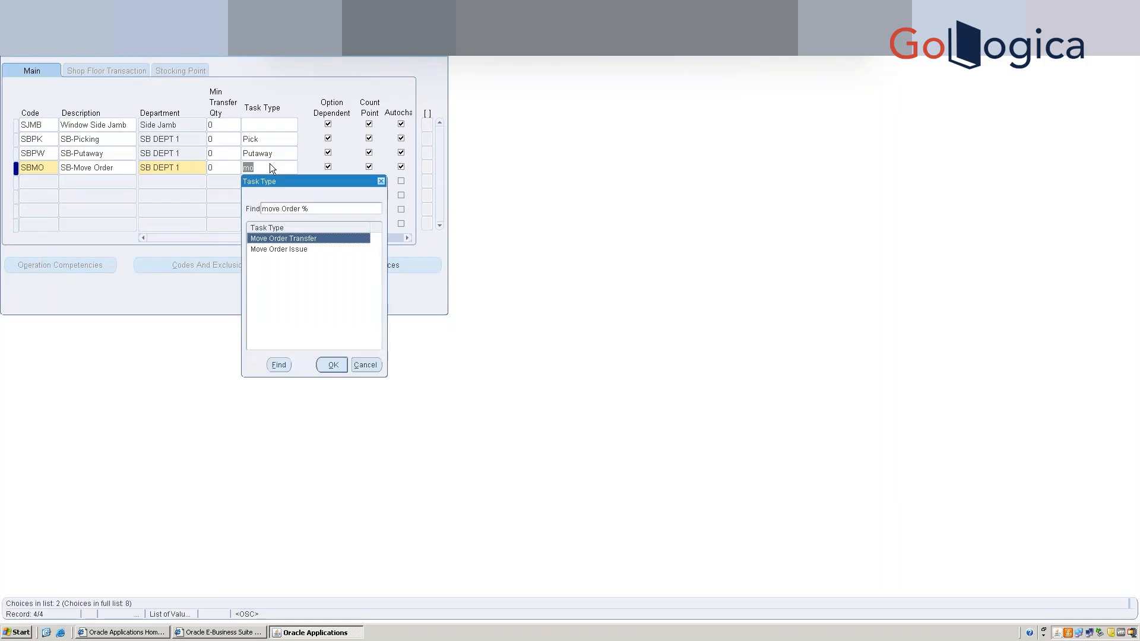
{"action": "key", "text": "Return"}
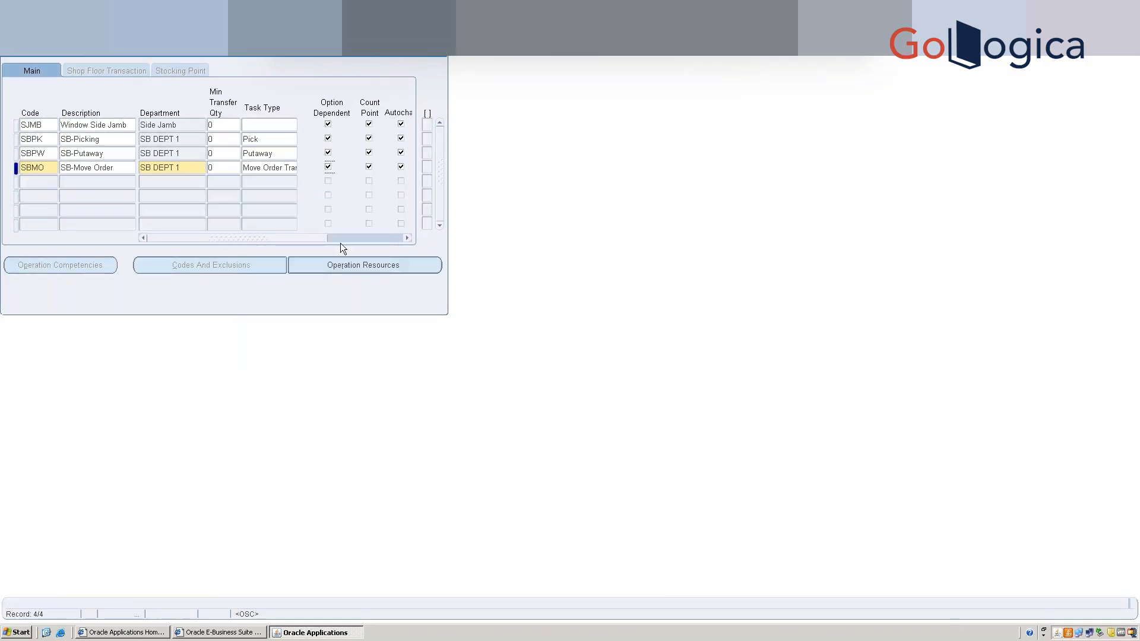
Assign SBMO resource SB-WMS R1 at sequence 10 with usage 1, save, and return to operations.
{"action": "left_click", "coordinate": [359, 266]}
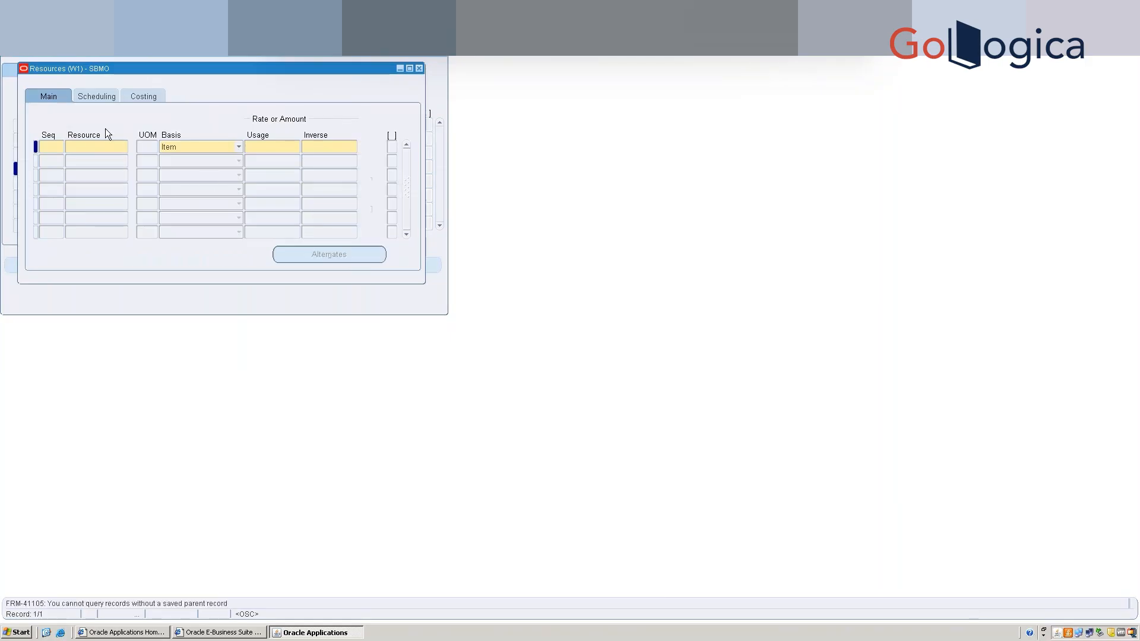
{"action": "left_click", "coordinate": [58, 147]}
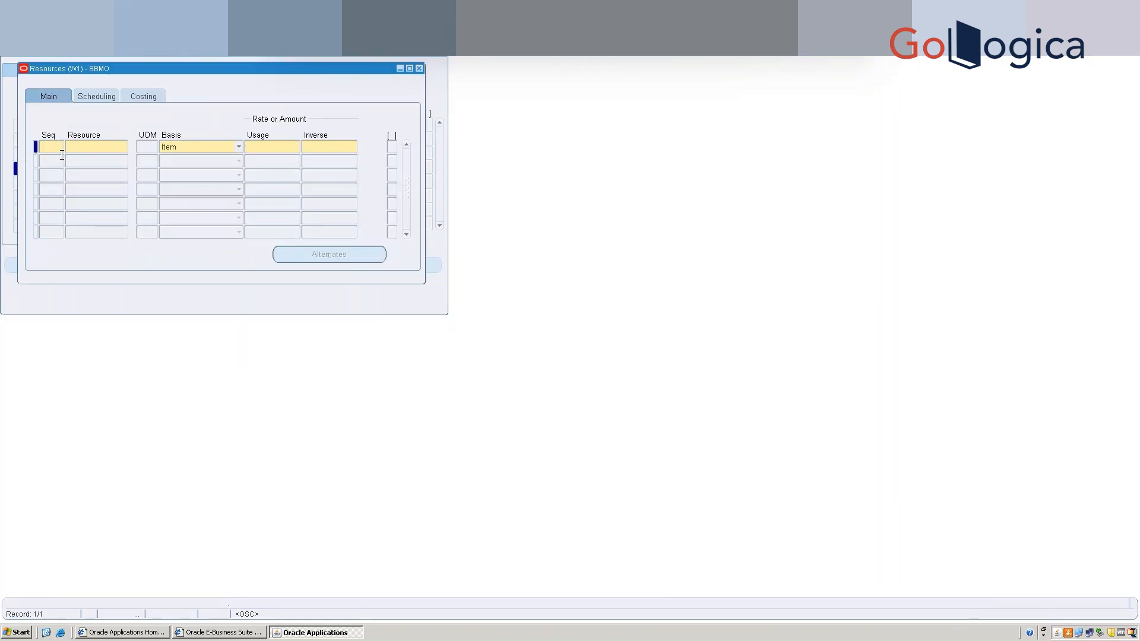
{"action": "type", "text": "10"}
{"action": "key", "text": "Tab"}
{"action": "type", "text": "SB-WMS R1"}
{"action": "key", "text": "Tab"}
{"action": "key", "text": "Tab"}
{"action": "type", "text": "1"}
{"action": "key", "text": "Tab"}
{"action": "key", "text": "ctrl+s"}
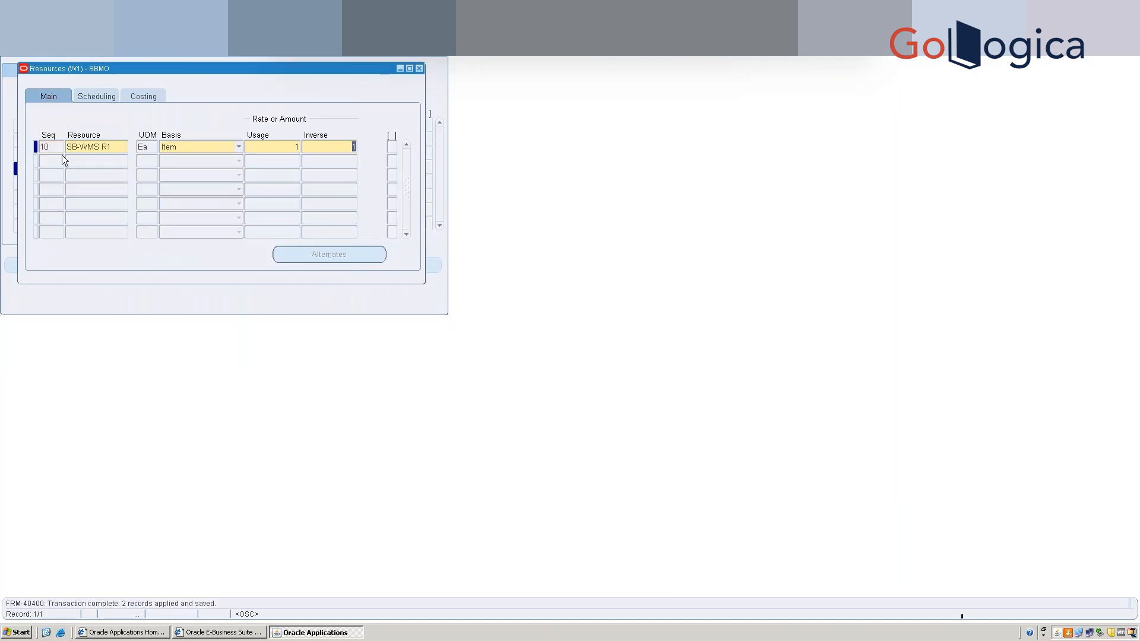
{"action": "left_click", "coordinate": [418, 69]}
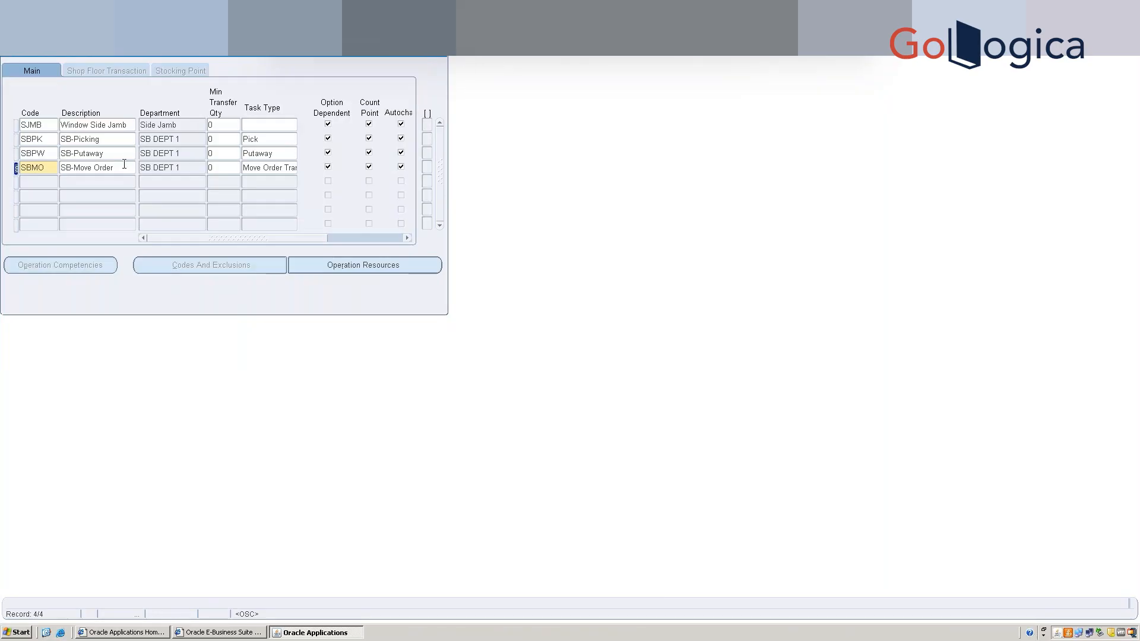
Enter operation SBCY, SB-Cycle Count, in SB DEPT 1 with task type Cycle Count.
{"action": "left_click", "coordinate": [45, 185]}
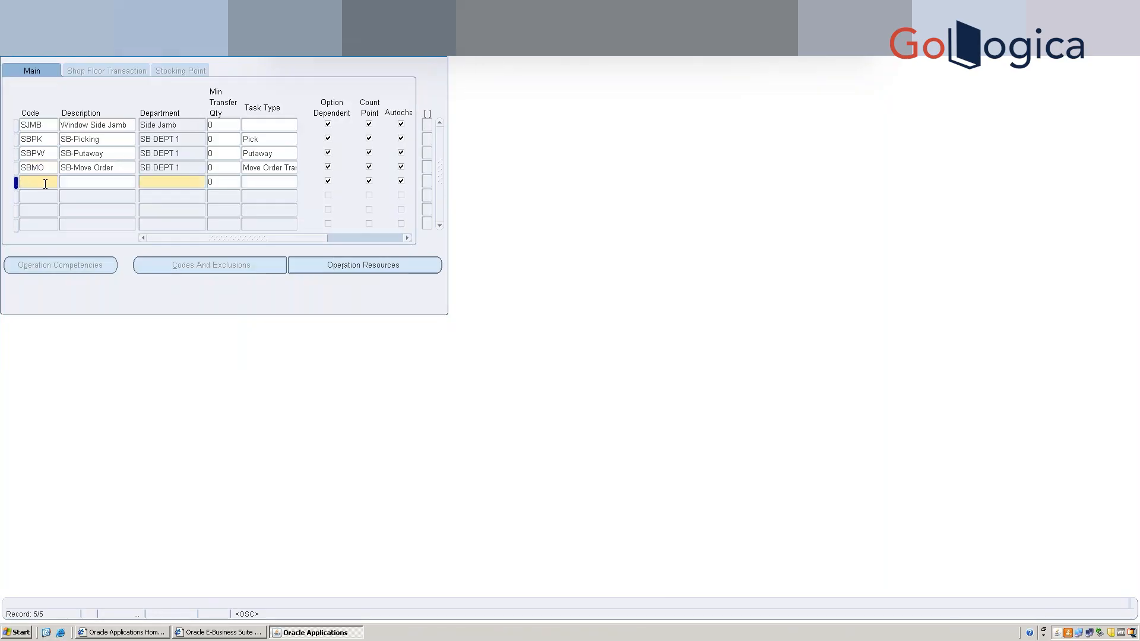
{"action": "type", "text": "SBCY"}
{"action": "left_click", "coordinate": [94, 183]}
{"action": "type", "text": "SB"}
{"action": "type", "text": " Cycle"}
{"action": "key", "text": "BackSpace"}
{"action": "key", "text": "BackSpace"}
{"action": "key", "text": "BackSpace"}
{"action": "key", "text": "BackSpace"}
{"action": "key", "text": "BackSpace"}
{"action": "type", "text": "-Cycle CountSB DEPT 1"}
{"action": "key", "text": "Tab"}
{"action": "left_click", "coordinate": [268, 181]}
{"action": "type", "text": "cyc"}
Give SBCY resource SB-WMS R1 at sequence 10 with usage 1, save, and close the resources.
{"action": "left_click", "coordinate": [364, 265]}
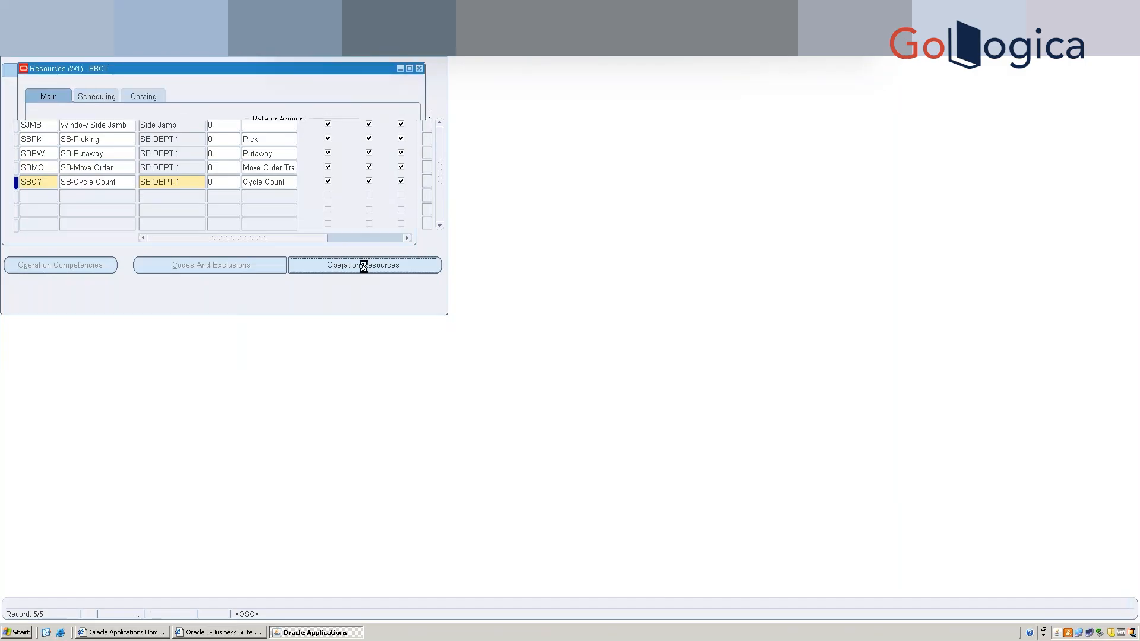
{"action": "type", "text": "20q"}
{"action": "key", "text": "BackSpace"}
{"action": "key", "text": "BackSpace"}
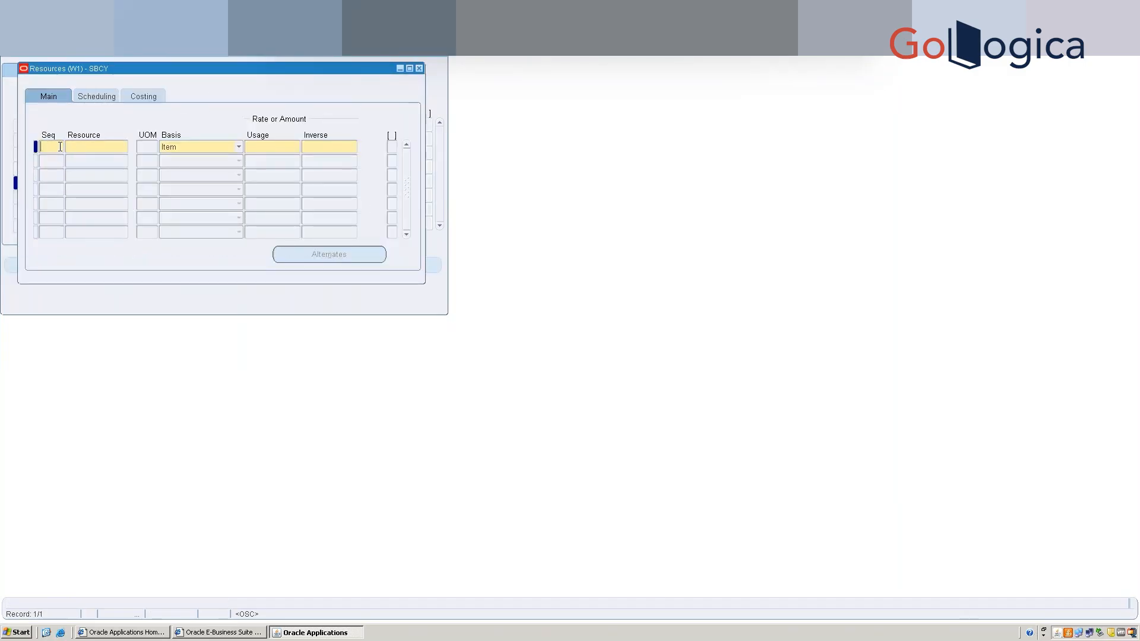
{"action": "type", "text": "10"}
{"action": "key", "text": "Tab"}
{"action": "type", "text": "SB-WMS R1"}
{"action": "key", "text": "Tab"}
{"action": "key", "text": "Tab"}
{"action": "key", "text": "Tab"}
{"action": "key", "text": "Tab"}
{"action": "key", "text": "ctrl+s"}
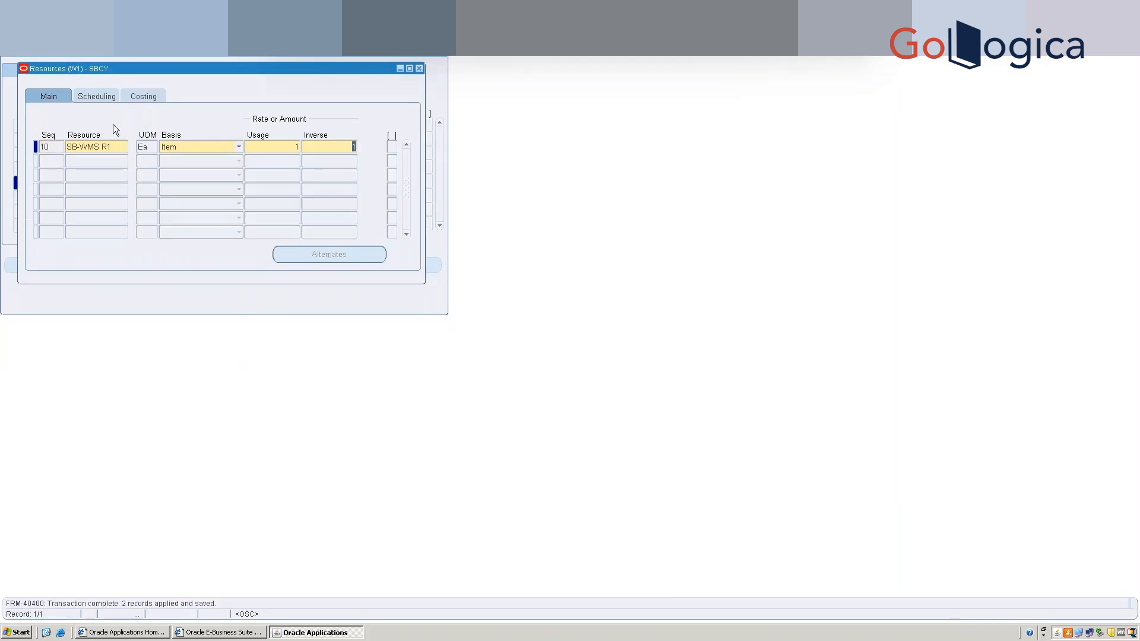
{"action": "left_click", "coordinate": [420, 68]}
Add operation code SBMI with description SB-Move Order Issue, correcting the spelling of Issue.
{"action": "left_click", "coordinate": [26, 195]}
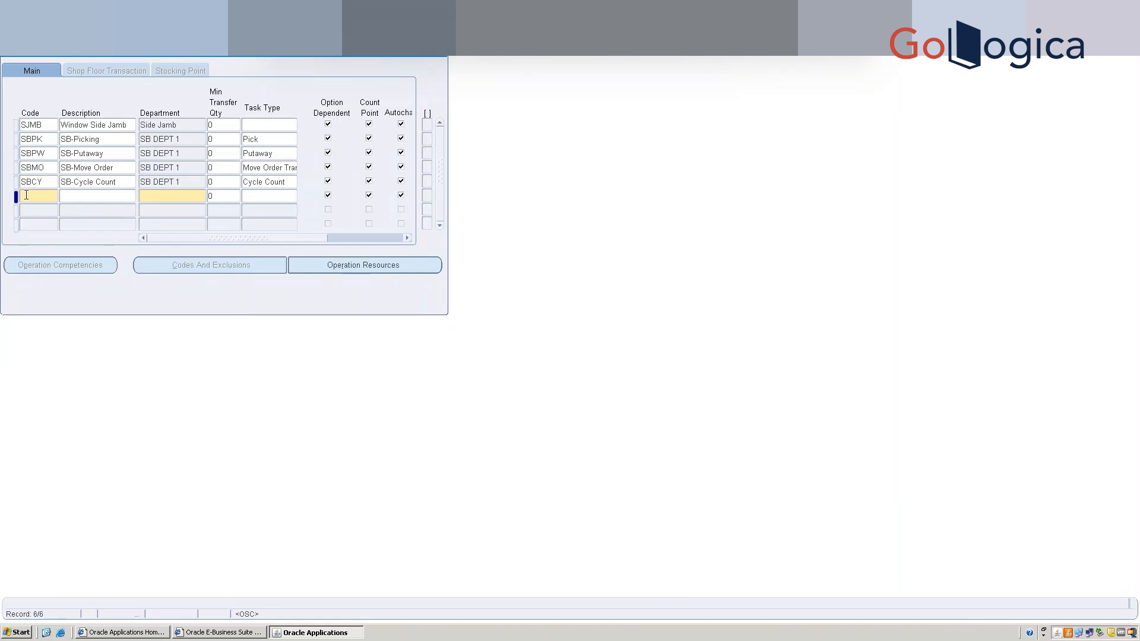
{"action": "type", "text": "SBMI"}
{"action": "key", "text": "Tab"}
{"action": "type", "text": "SB-Move Order ISsue"}
{"action": "key", "text": "Tab"}
{"action": "key", "text": "shift+Tab"}
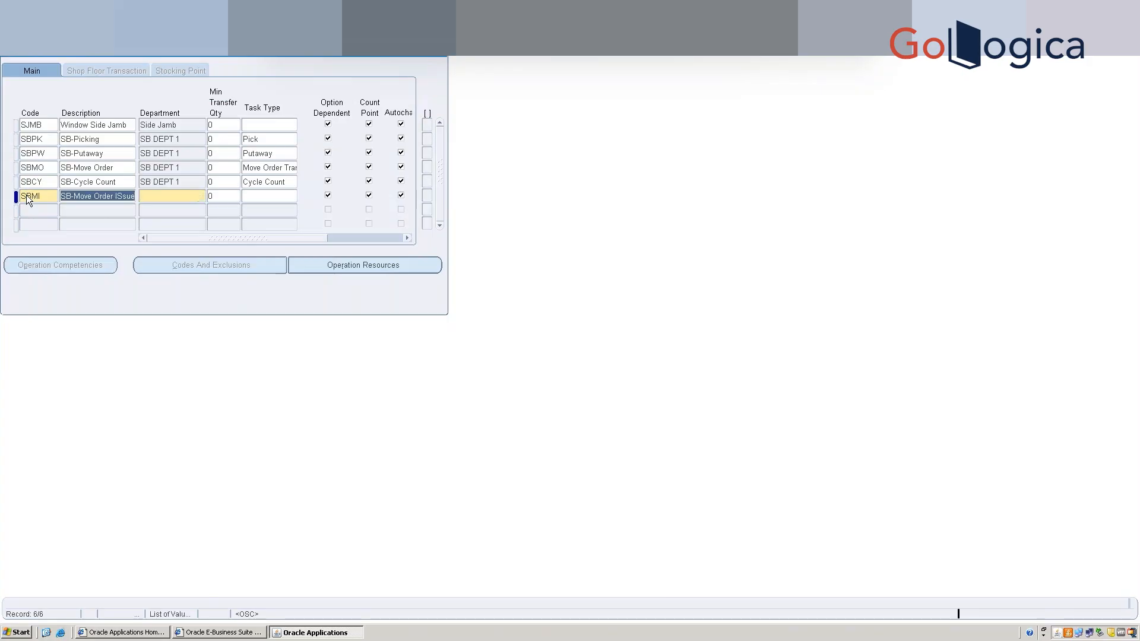
{"action": "left_click", "coordinate": [124, 200]}
{"action": "key", "text": "BackSpace"}
{"action": "type", "text": "s"}
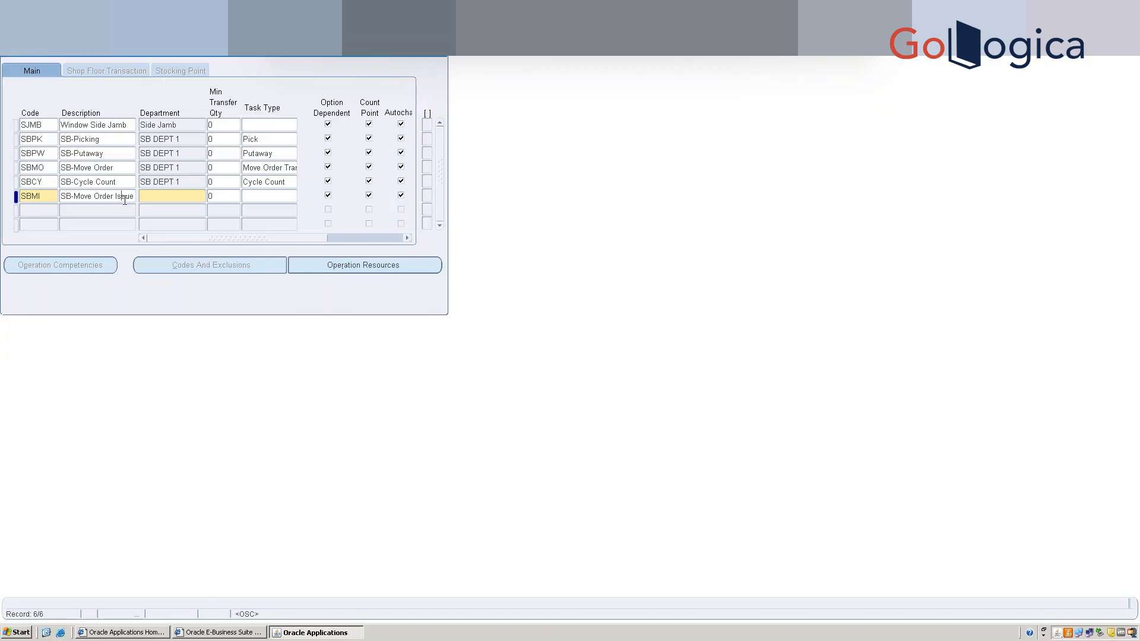
{"action": "key", "text": "Tab"}
Set SBMI's department to SB DEPT 1 and task type to Move Order Issue, then view its resources.
{"action": "key", "text": "Tab"}
{"action": "left_click", "coordinate": [276, 195]}
{"action": "type", "text": "move"}
{"action": "key", "text": "Tab"}
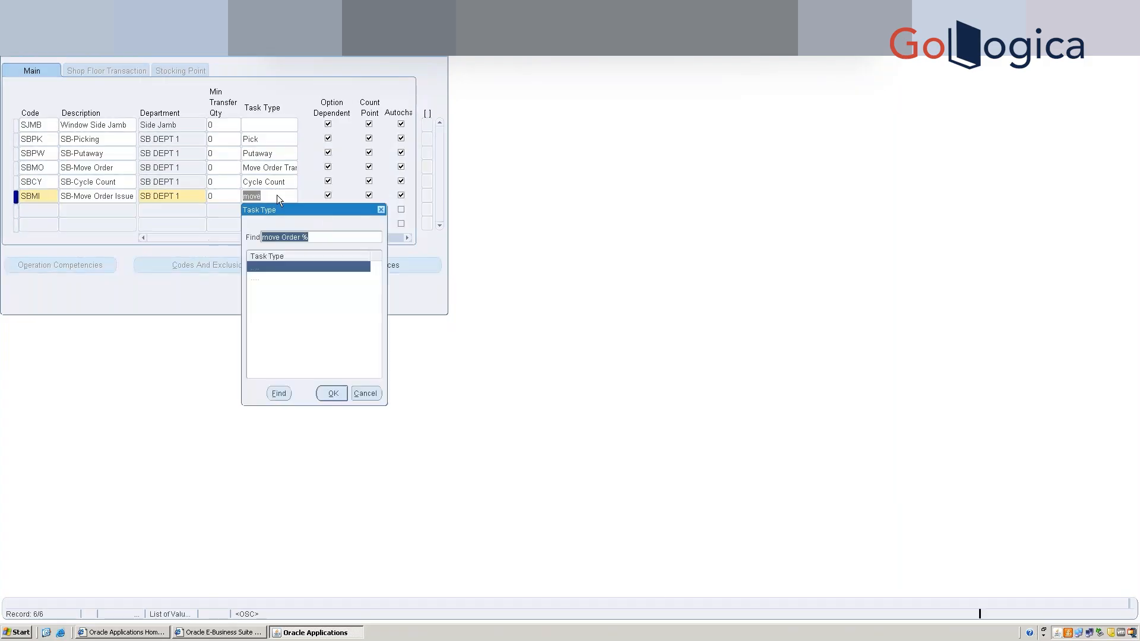
{"action": "key", "text": "Down"}
{"action": "key", "text": "Return"}
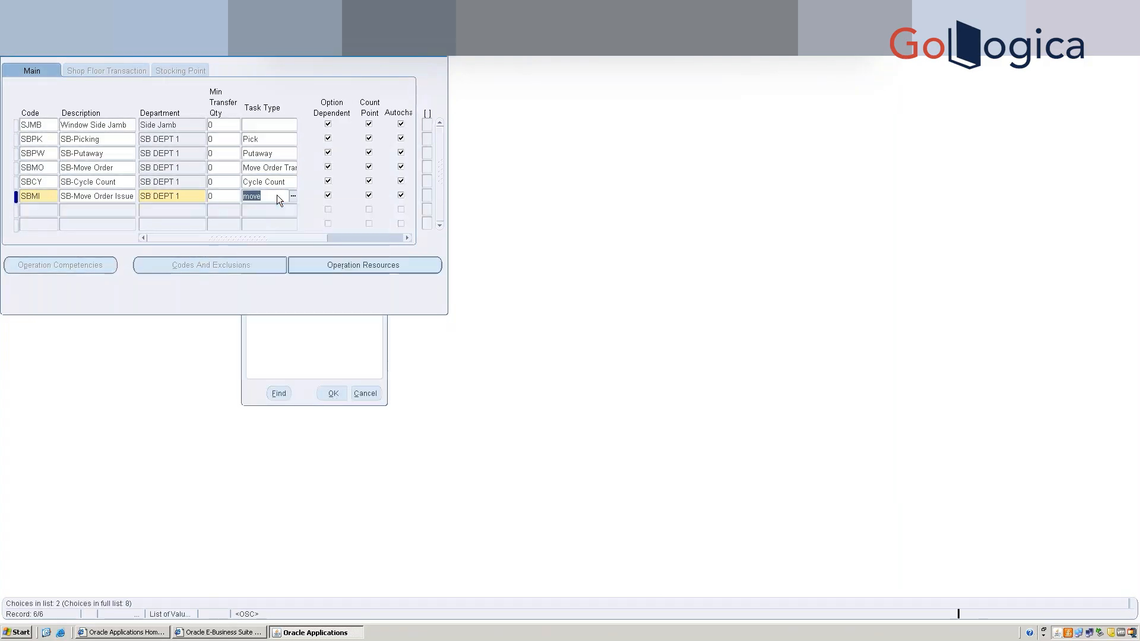
{"action": "left_click", "coordinate": [369, 263]}
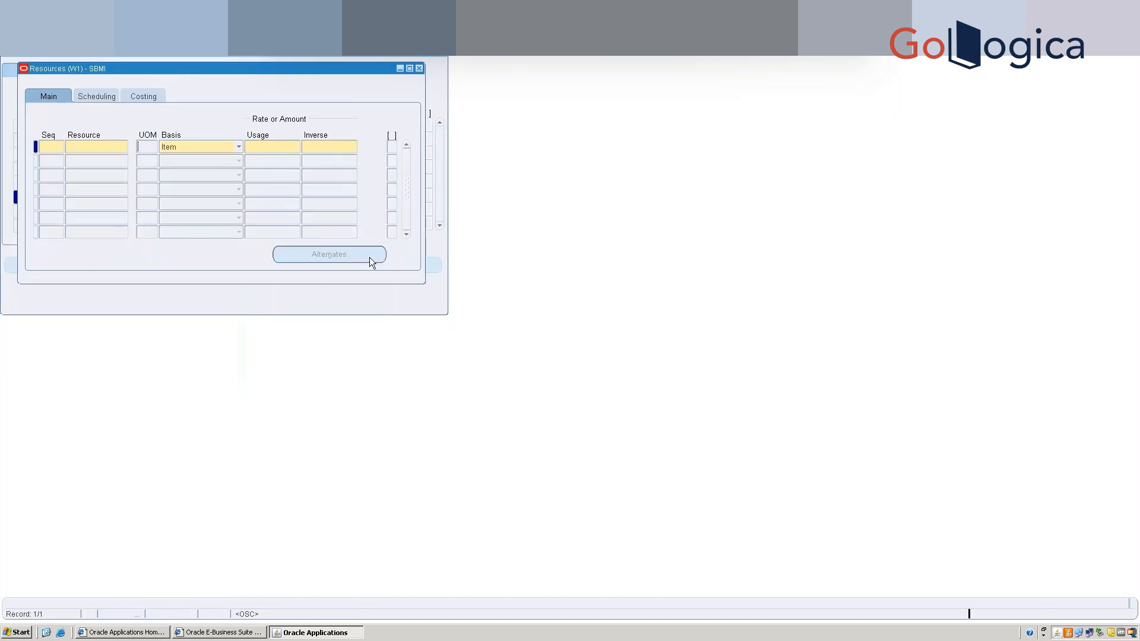
Enter SB-WMS R1 for SBMI at sequence 10 with usage 1 and save.
{"action": "left_click", "coordinate": [49, 146]}
{"action": "key", "text": "Tab"}
{"action": "type", "text": "sb"}
{"action": "key", "text": "Tab"}
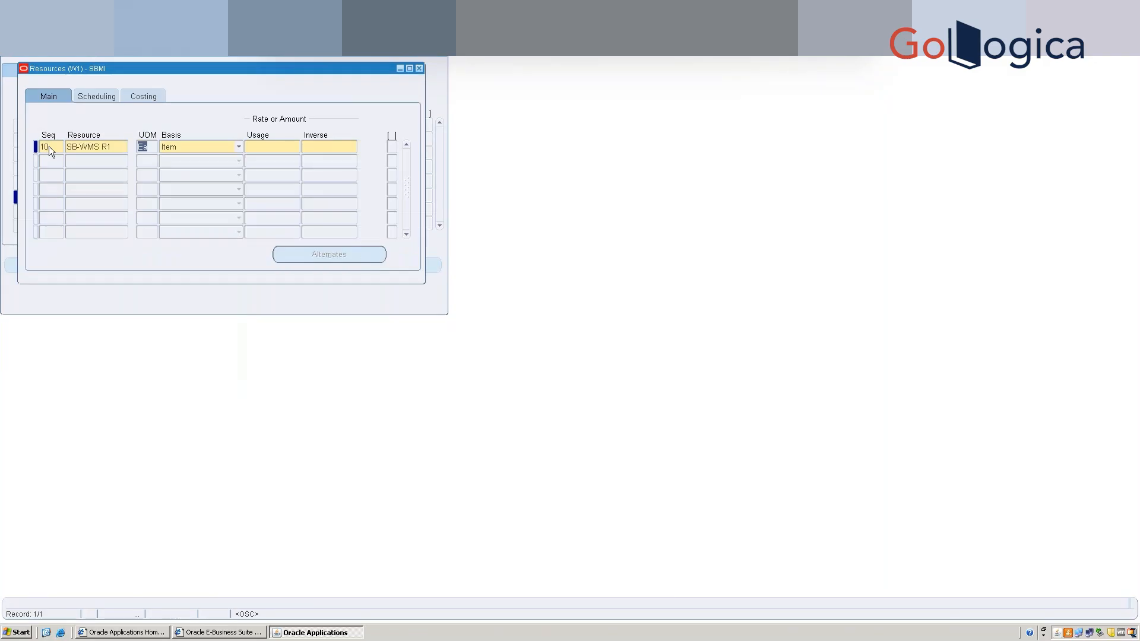
{"action": "key", "text": "Tab"}
{"action": "key", "text": "Tab"}
{"action": "key", "text": "Tab"}
{"action": "key", "text": "ctrl+s"}
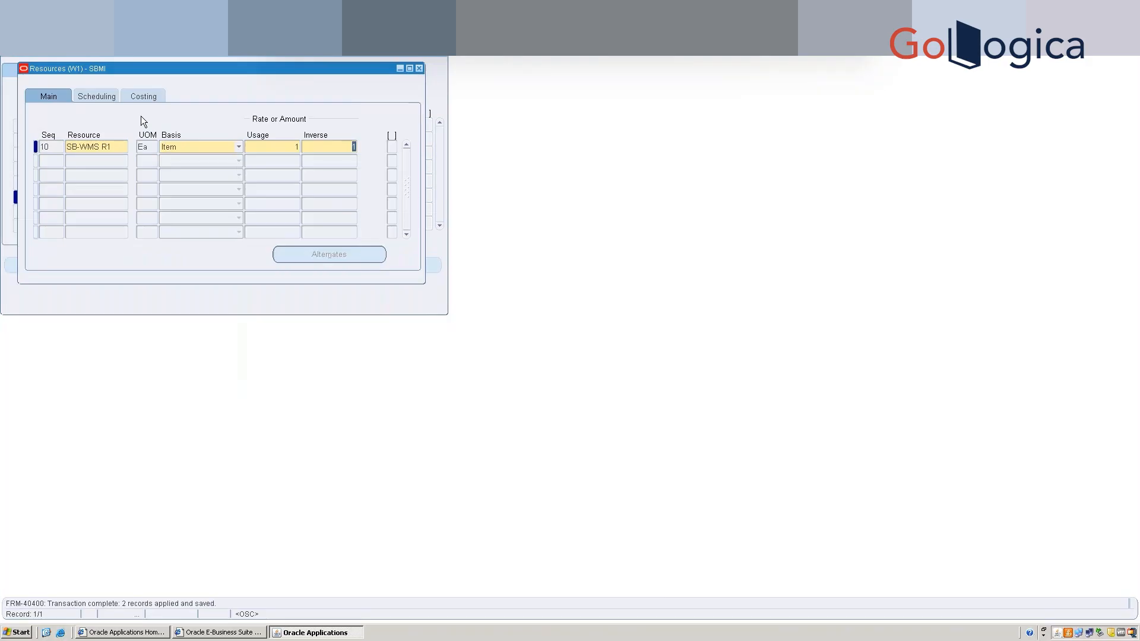
Close SBMI's resources, save the operations list, and discard the extra empty row.
{"action": "left_click", "coordinate": [419, 69]}
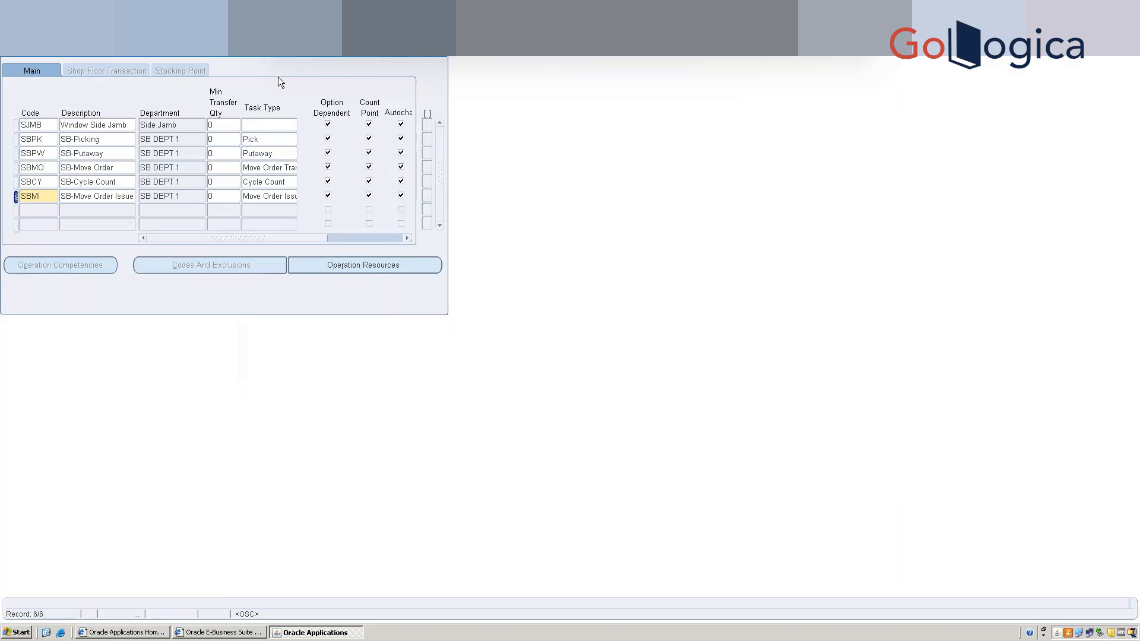
{"action": "key", "text": "ctrl+s"}
{"action": "left_click", "coordinate": [41, 206]}
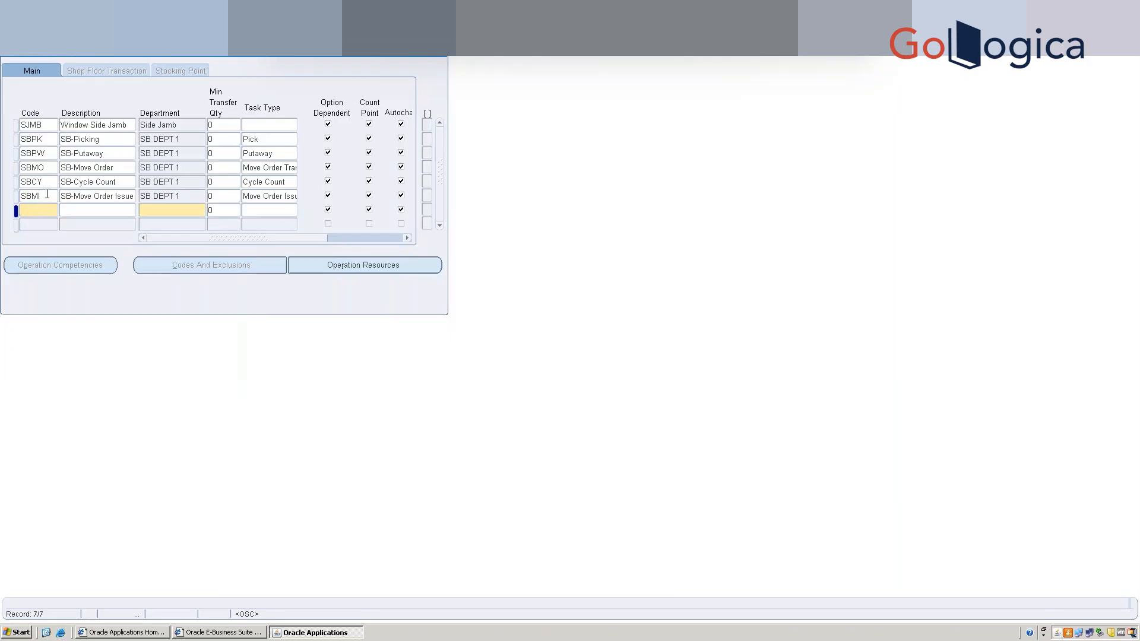
{"action": "double_click", "coordinate": [47, 194]}
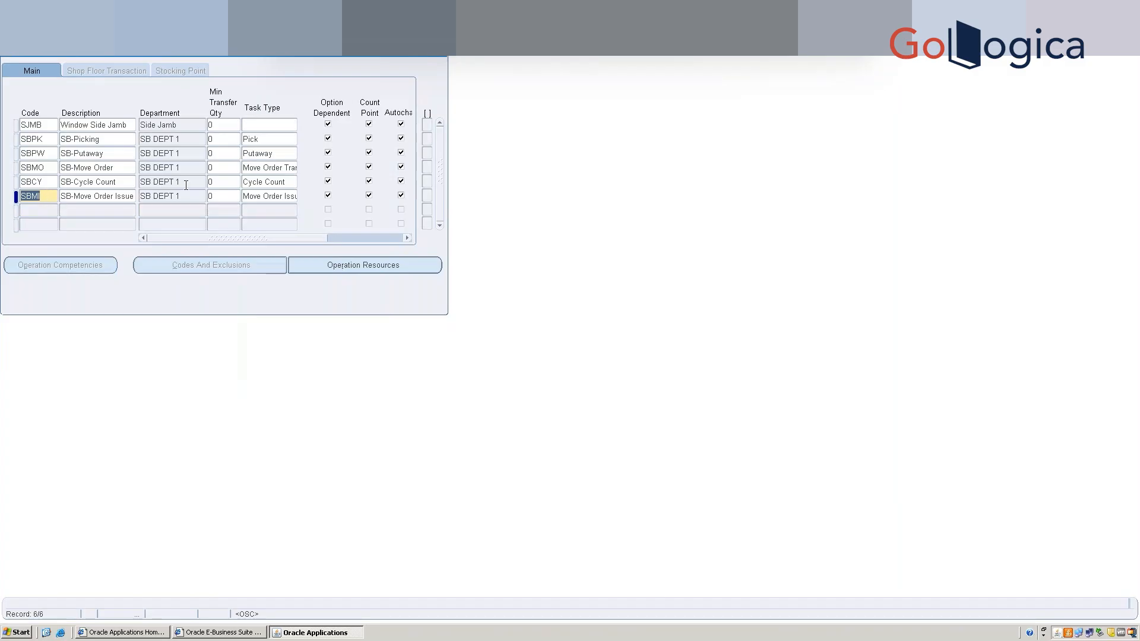
Add operation SBSM, SB-Staging Move, in SB DEPT 1 with task type Staging Move.
{"action": "left_click", "coordinate": [46, 212]}
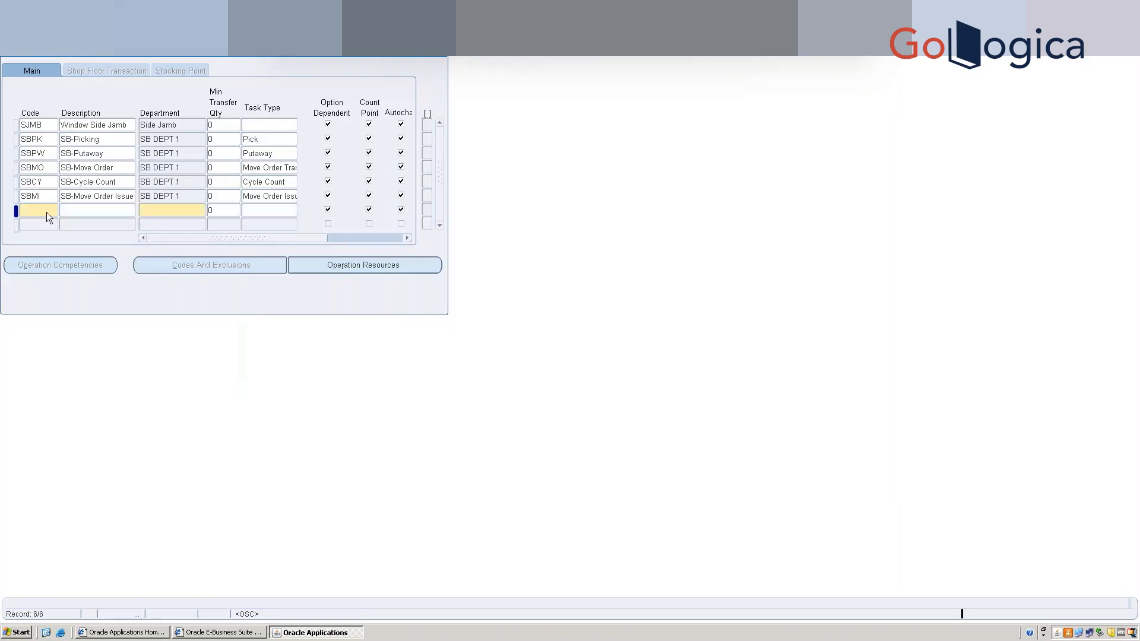
{"action": "left_click", "coordinate": [295, 212]}
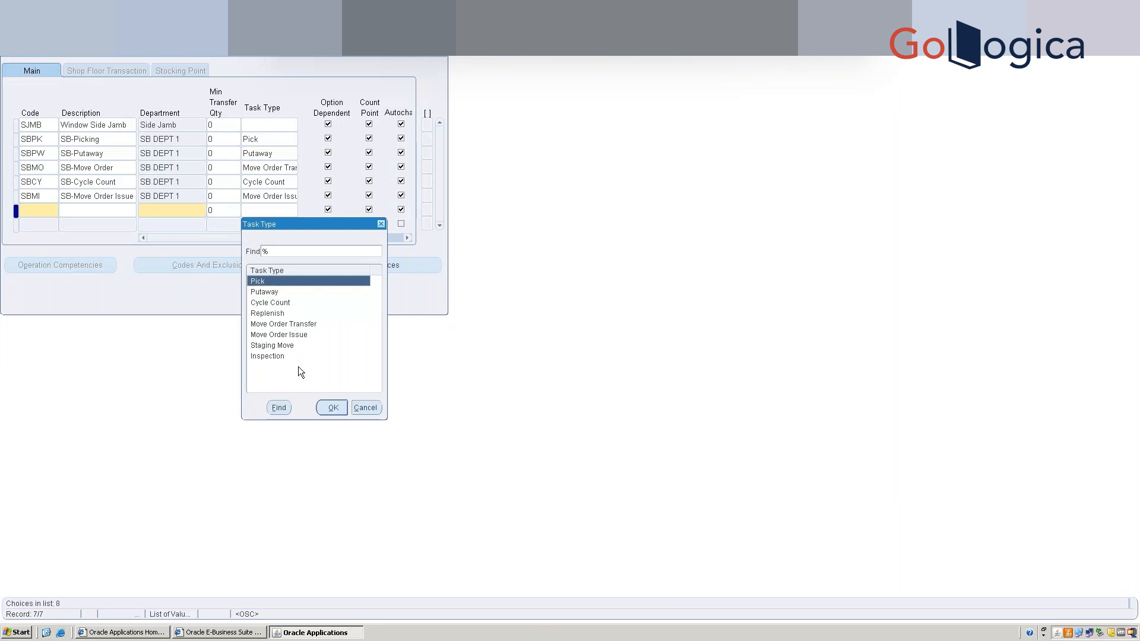
{"action": "left_click", "coordinate": [364, 409]}
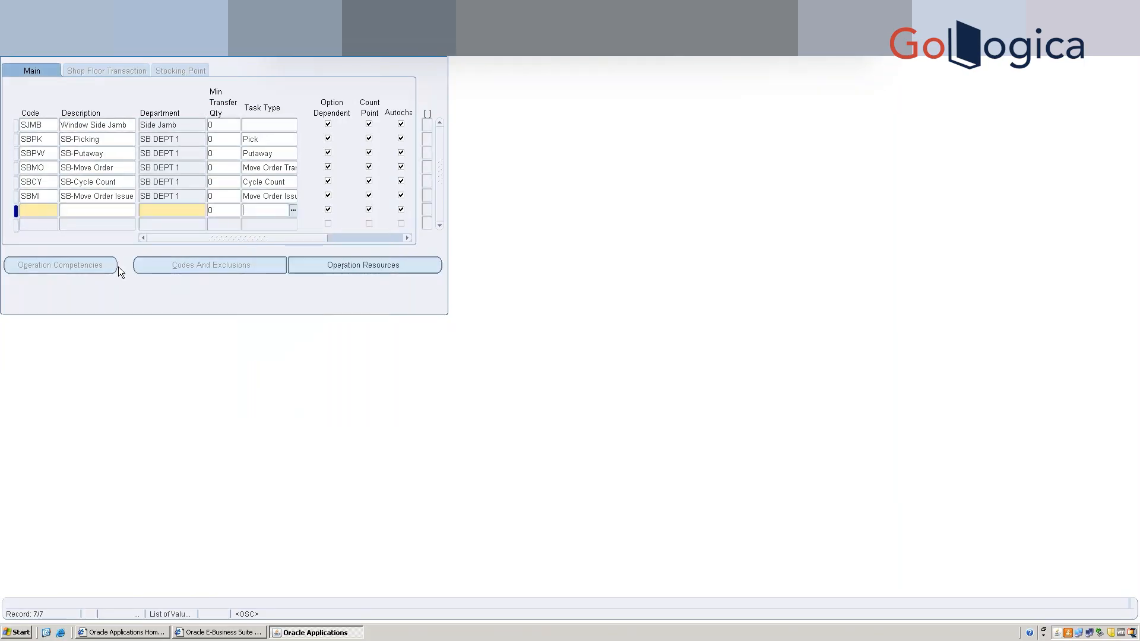
{"action": "left_click", "coordinate": [47, 208]}
{"action": "type", "text": "SBSM"}
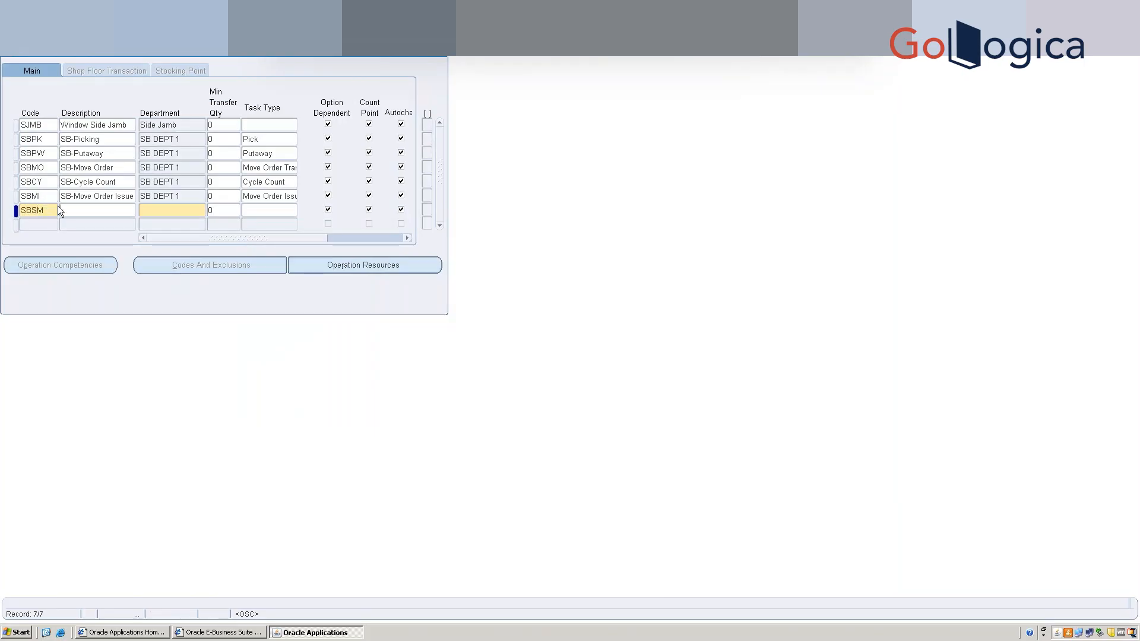
{"action": "type", "text": "SB-Staging Move"}
{"action": "key", "text": "Tab"}
{"action": "type", "text": "SB"}
{"action": "key", "text": "Tab"}
{"action": "key", "text": "Tab"}
{"action": "type", "text": "s"}
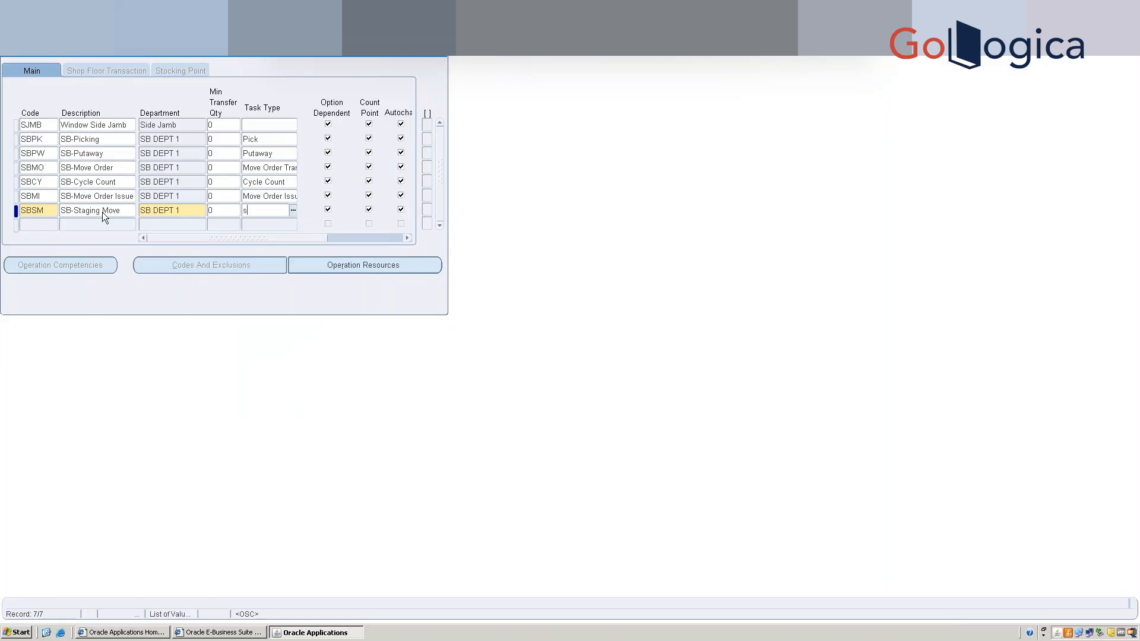
{"action": "type", "text": "tag"}
{"action": "key", "text": "Tab"}
Assign SBSM resource SB-WMS R1 at sequence 10 and save.
{"action": "left_click", "coordinate": [325, 269]}
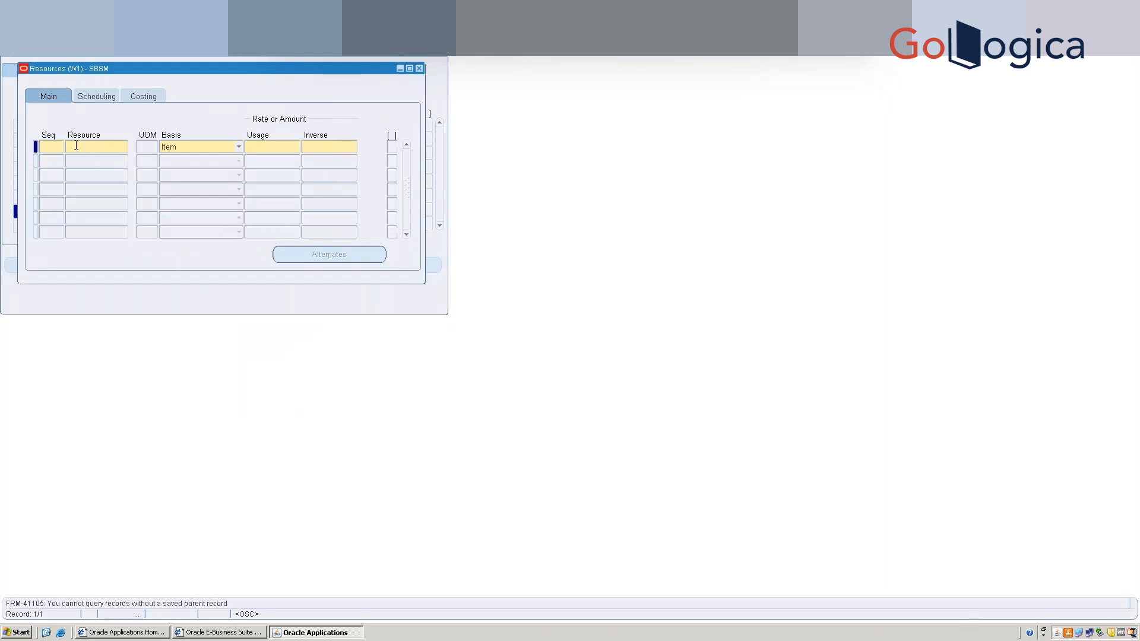
{"action": "type", "text": "10"}
{"action": "key", "text": "Tab"}
{"action": "type", "text": "SB-WMS R1"}
{"action": "key", "text": "Tab"}
{"action": "key", "text": "Tab"}
{"action": "key", "text": "Tab"}
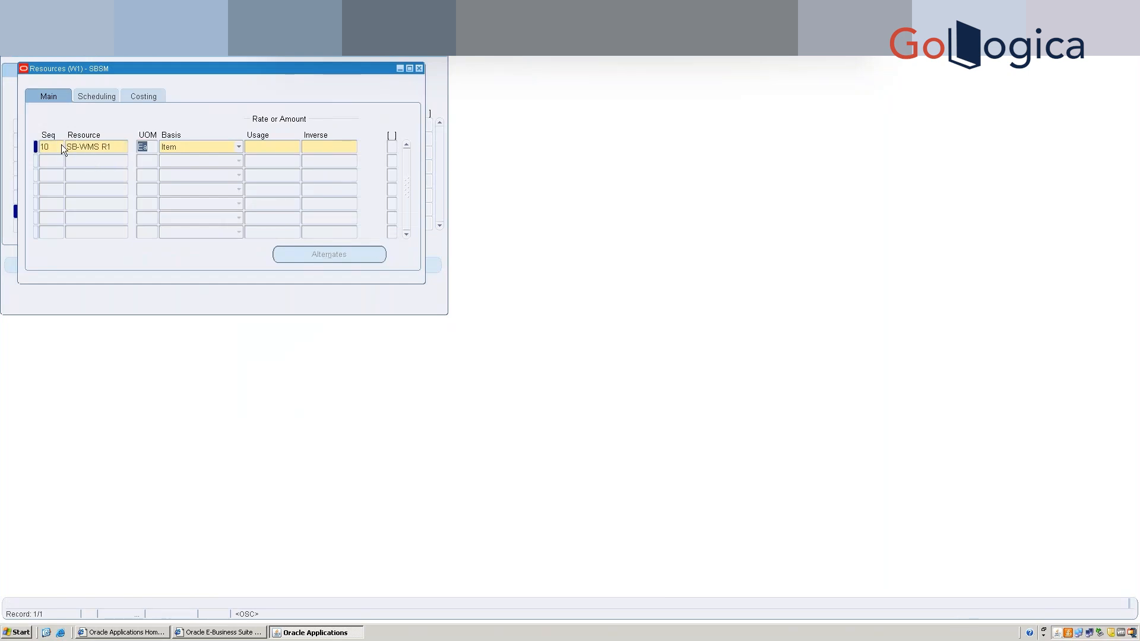
{"action": "key", "text": "shift+Tab"}
{"action": "key", "text": "Tab"}
{"action": "key", "text": "ctrl+s"}
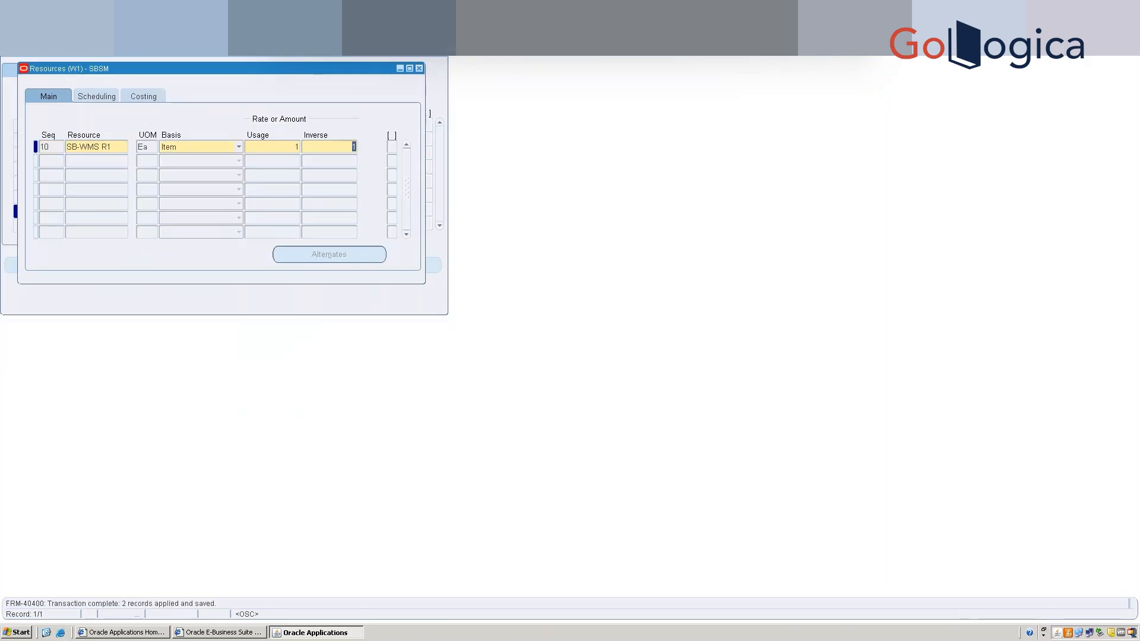
Add operation SBIN, SB-Inspection, in SB DEPT 1 with task type Inspection.
{"action": "left_click", "coordinate": [418, 69]}
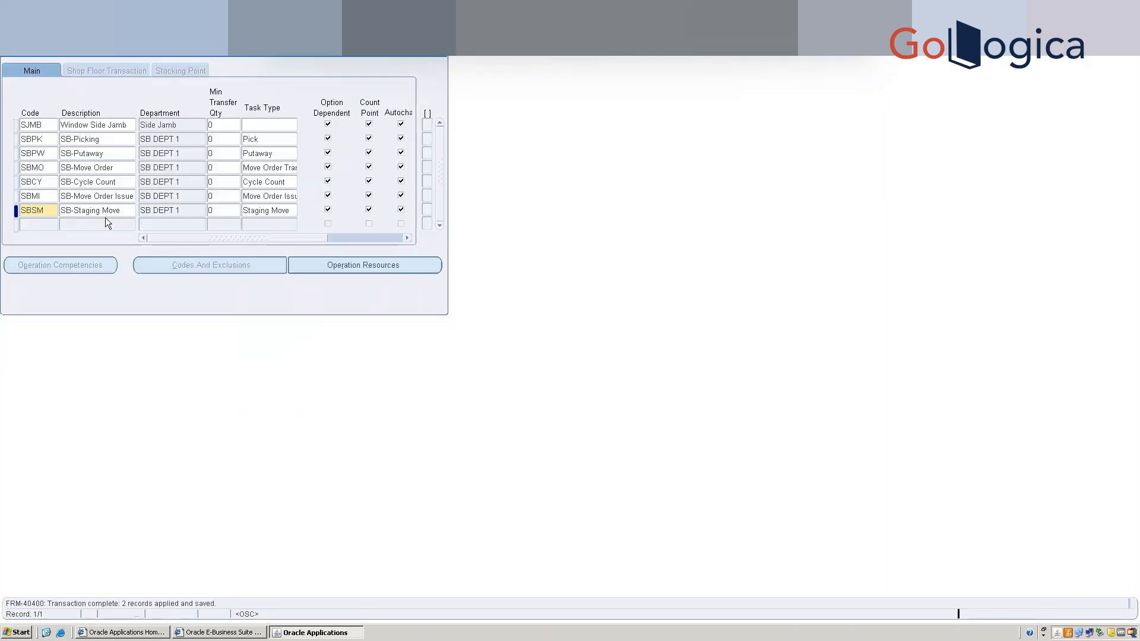
{"action": "left_click", "coordinate": [41, 225]}
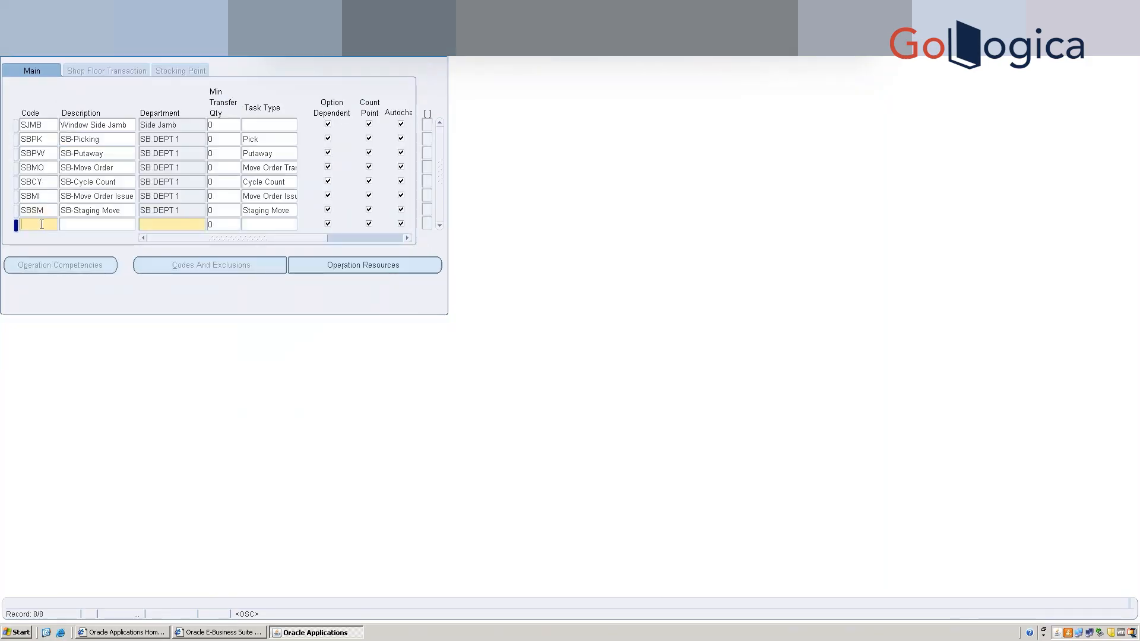
{"action": "type", "text": "SBIN"}
{"action": "left_click", "coordinate": [123, 223]}
{"action": "type", "text": "SB-Inspection"}
{"action": "key", "text": "Tab"}
{"action": "type", "text": "SB DEPT 1"}
{"action": "key", "text": "Tab"}
{"action": "key", "text": "Tab"}
{"action": "type", "text": "In"}
Assign SBIN resource SB-WMS R1, save, and return to the operations list.
{"action": "key", "text": "Tab"}
{"action": "left_click", "coordinate": [345, 265]}
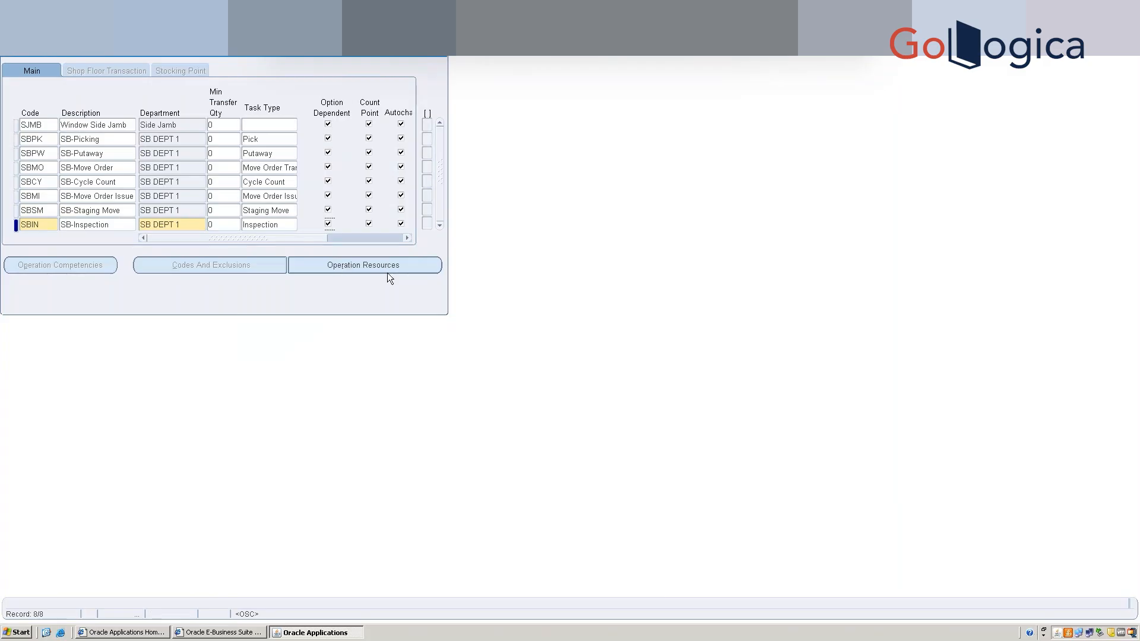
{"action": "left_click", "coordinate": [45, 145]}
{"action": "key", "text": "Tab"}
{"action": "type", "text": "SB-WMS R1"}
{"action": "key", "text": "Tab"}
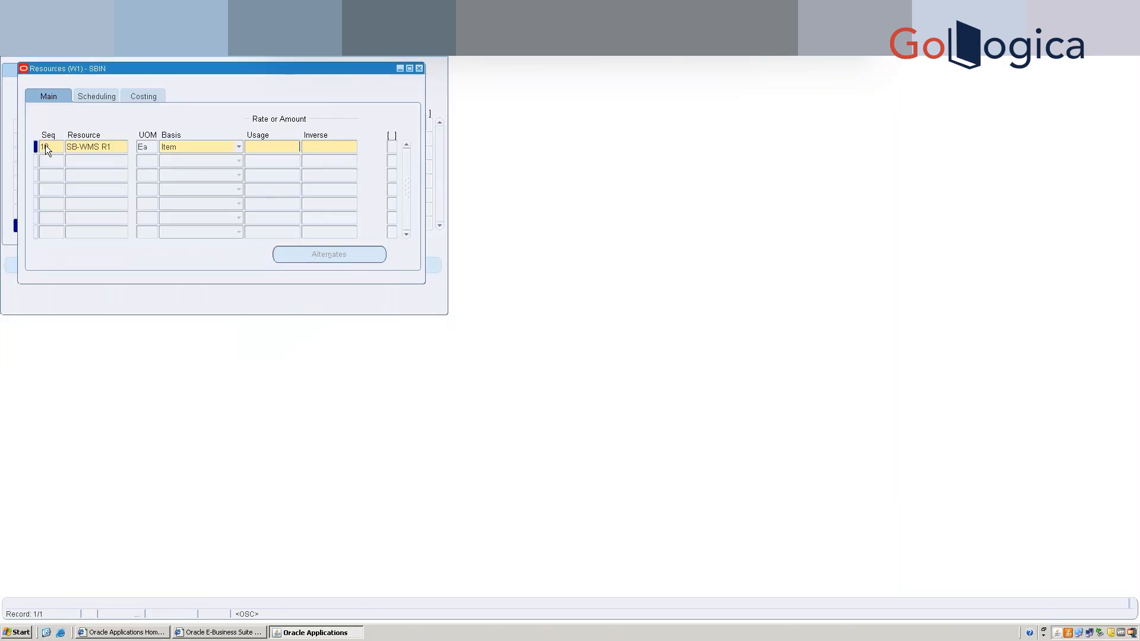
{"action": "key", "text": "Tab"}
{"action": "key", "text": "ctrl+s"}
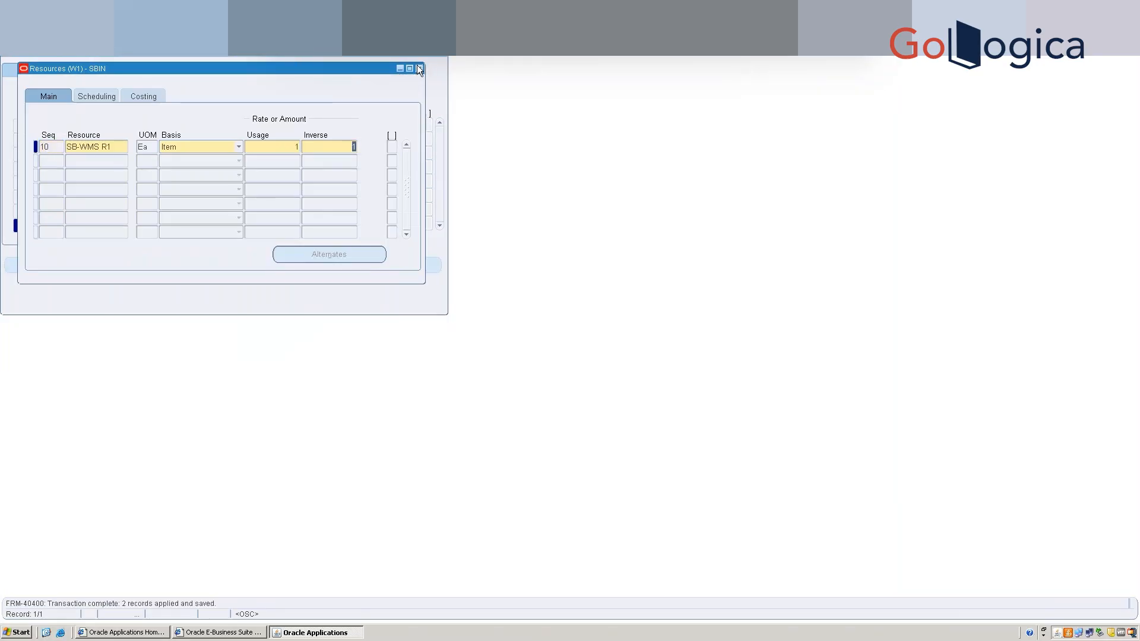
{"action": "left_click", "coordinate": [419, 69]}
Insert a new blank operation row below SBIN.
{"action": "double_click", "coordinate": [53, 229]}
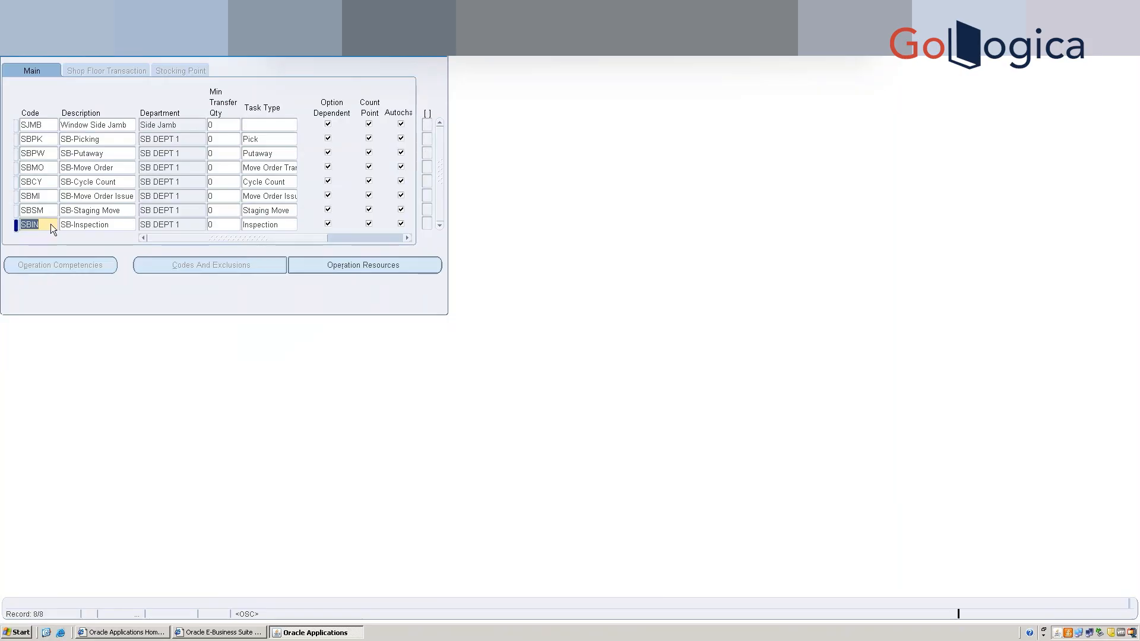
{"action": "key", "text": "Down"}
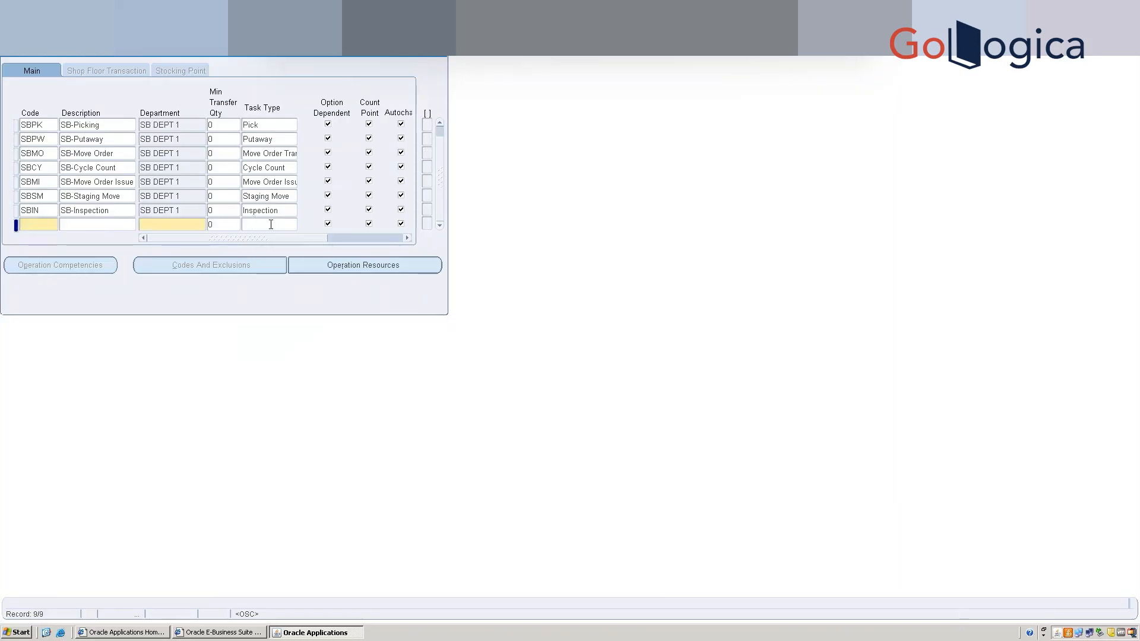
{"action": "left_click", "coordinate": [284, 225]}
{"action": "left_click", "coordinate": [293, 225]}
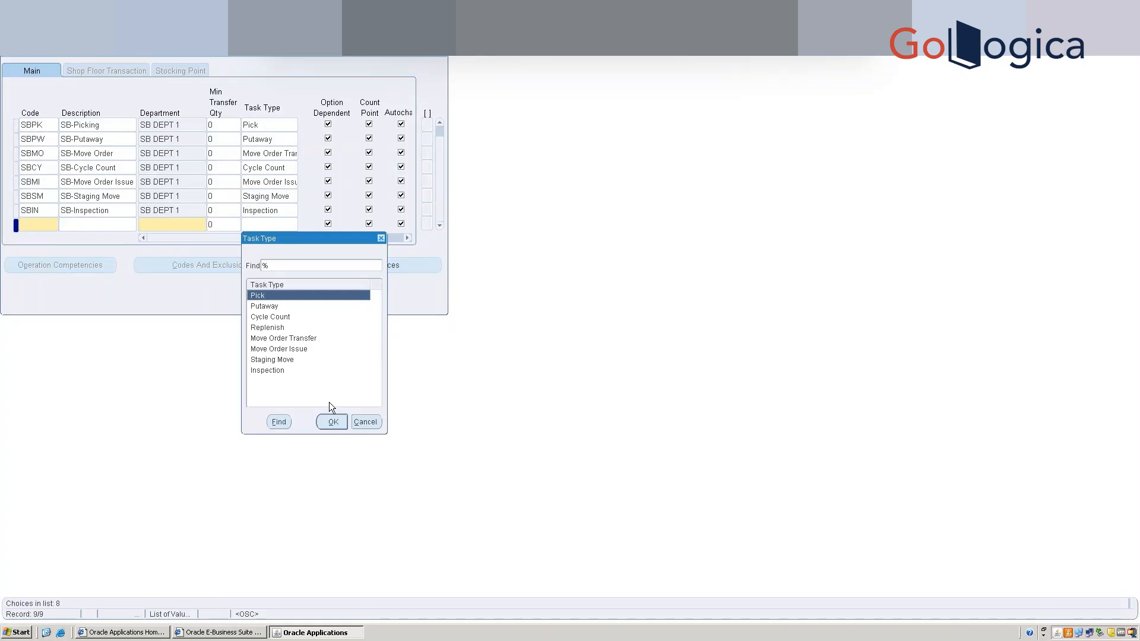
{"action": "left_click", "coordinate": [364, 422]}
Enter operation SBRP, SB-Replenish, in SB DEPT 1 with task type Replenish.
{"action": "left_click", "coordinate": [37, 226]}
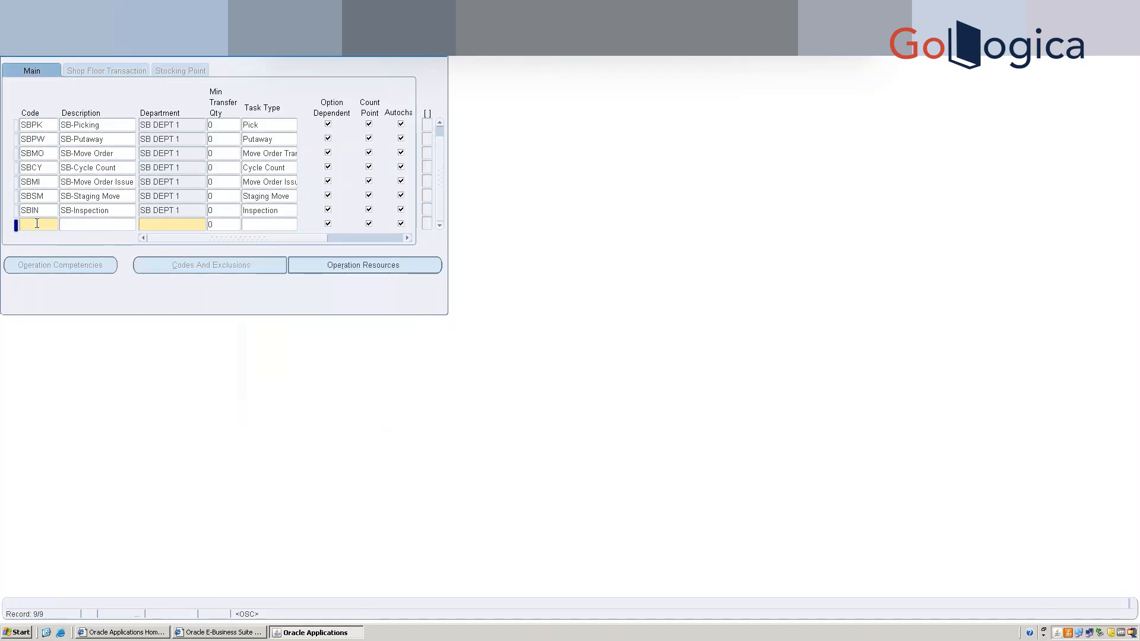
{"action": "type", "text": "SBRP"}
{"action": "left_click", "coordinate": [91, 229]}
{"action": "type", "text": "SB-Replenish"}
{"action": "key", "text": "Tab"}
{"action": "type", "text": "SB"}
{"action": "key", "text": "Tab"}
{"action": "key", "text": "Tab"}
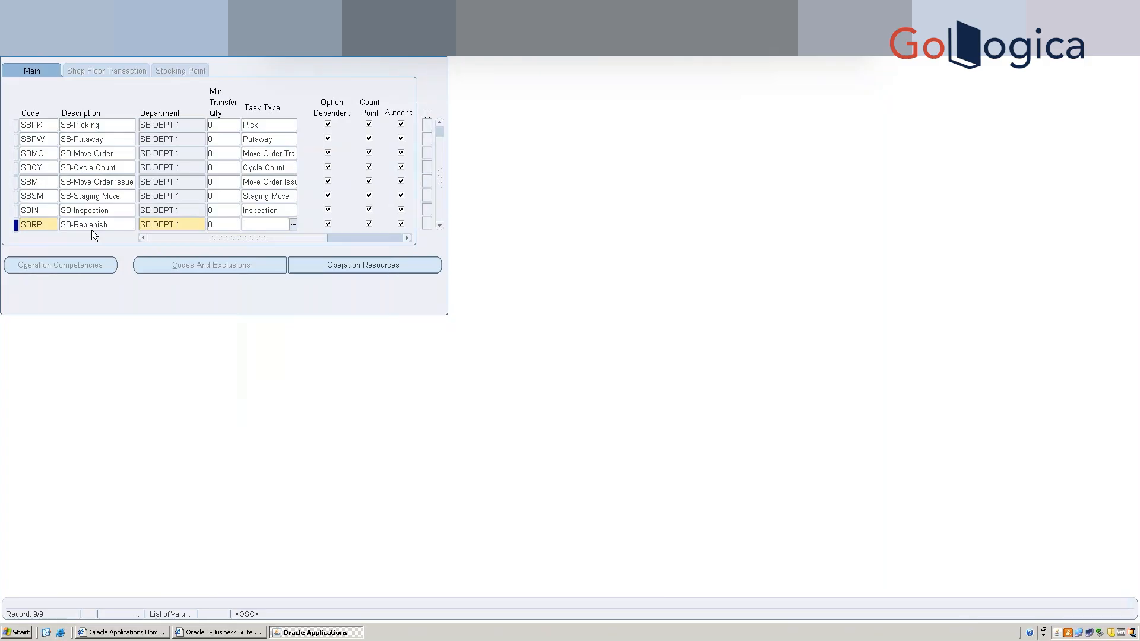
{"action": "type", "text": "Rep"}
{"action": "key", "text": "Tab"}
Give SBRP resource SB-WMS R1 at sequence 10, usage 1, save, and close both forms.
{"action": "left_click", "coordinate": [375, 265]}
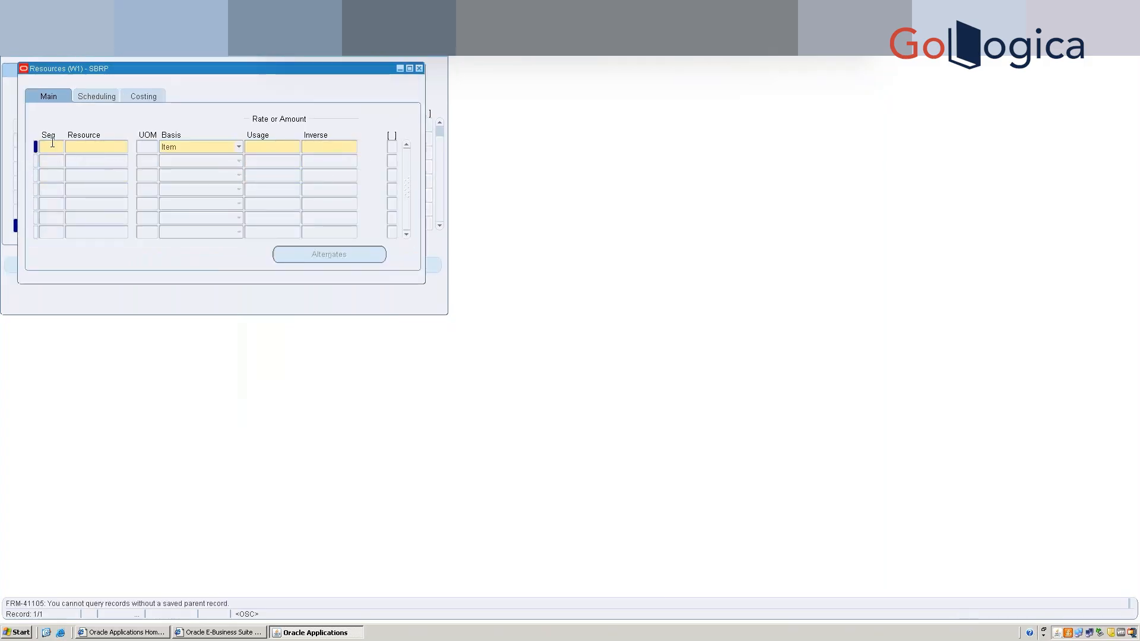
{"action": "left_click", "coordinate": [48, 144]}
{"action": "type", "text": "10"}
{"action": "key", "text": "Tab"}
{"action": "type", "text": "SB"}
{"action": "key", "text": "Tab"}
{"action": "key", "text": "Tab"}
{"action": "key", "text": "Tab"}
{"action": "type", "text": "1"}
{"action": "key", "text": "Tab"}
{"action": "key", "text": "ctrl+s"}
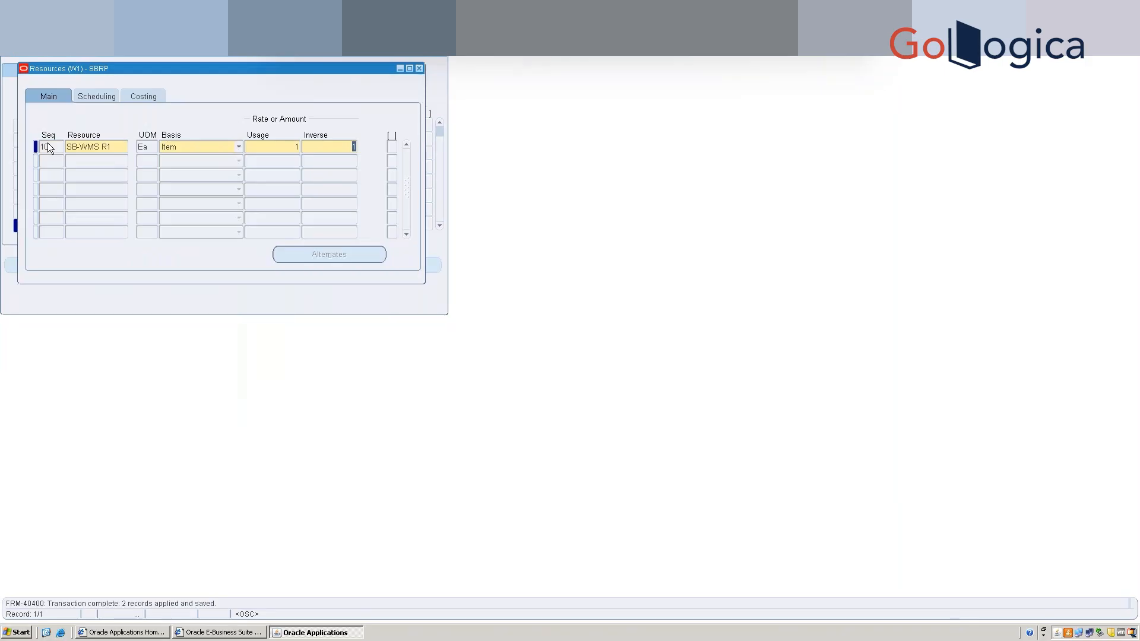
{"action": "left_click", "coordinate": [418, 68]}
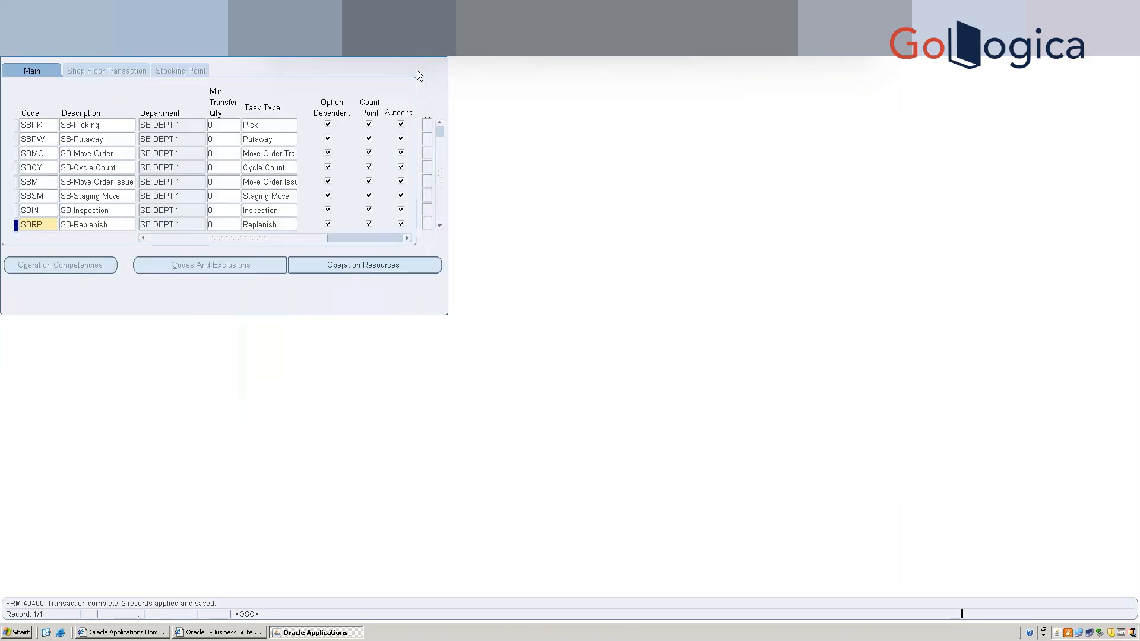
{"action": "left_click", "coordinate": [445, 58]}
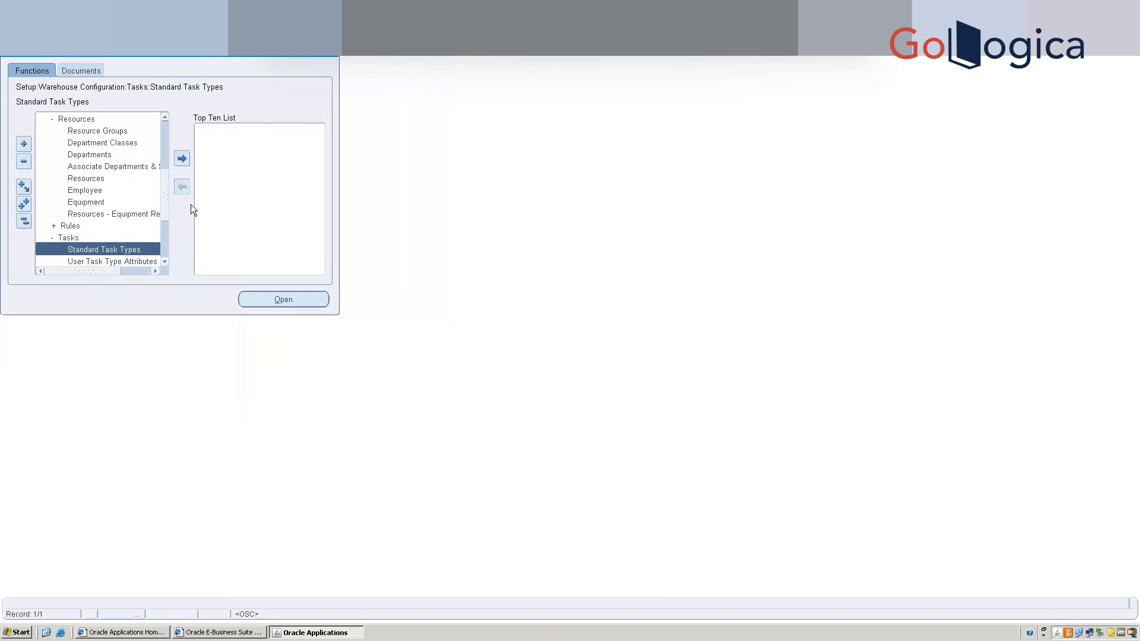
Add Standard Operations and Warehouse Parameters to the Top Ten, then open Organization Parameters.
{"action": "left_click", "coordinate": [182, 159]}
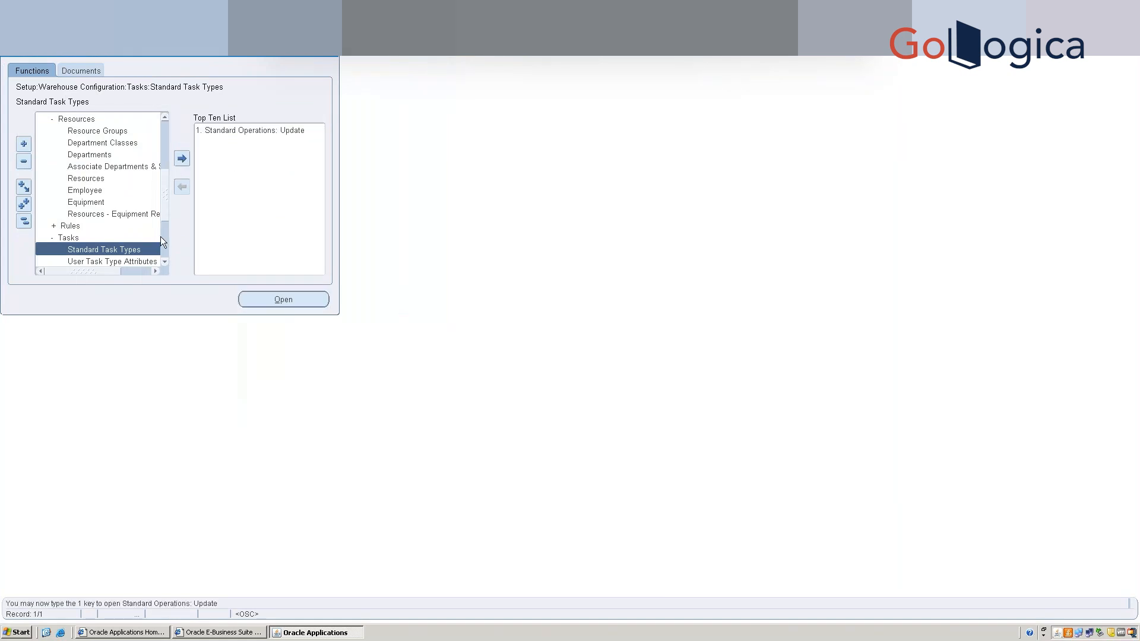
{"action": "left_click_drag", "start_coordinate": [166, 208], "coordinate": [165, 167]}
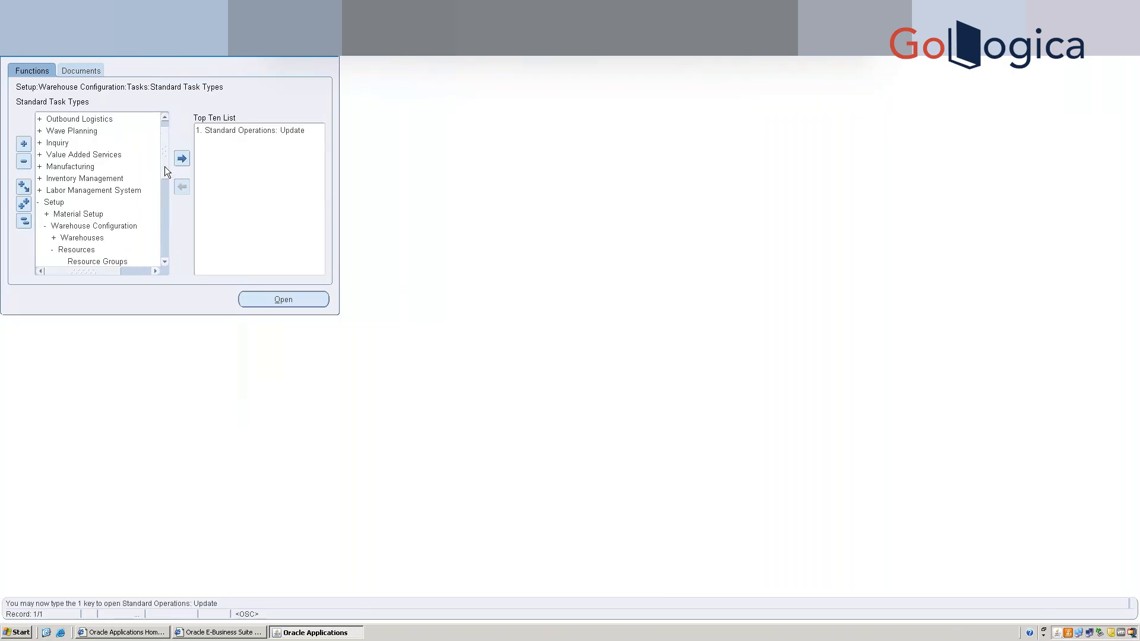
{"action": "left_click", "coordinate": [80, 241]}
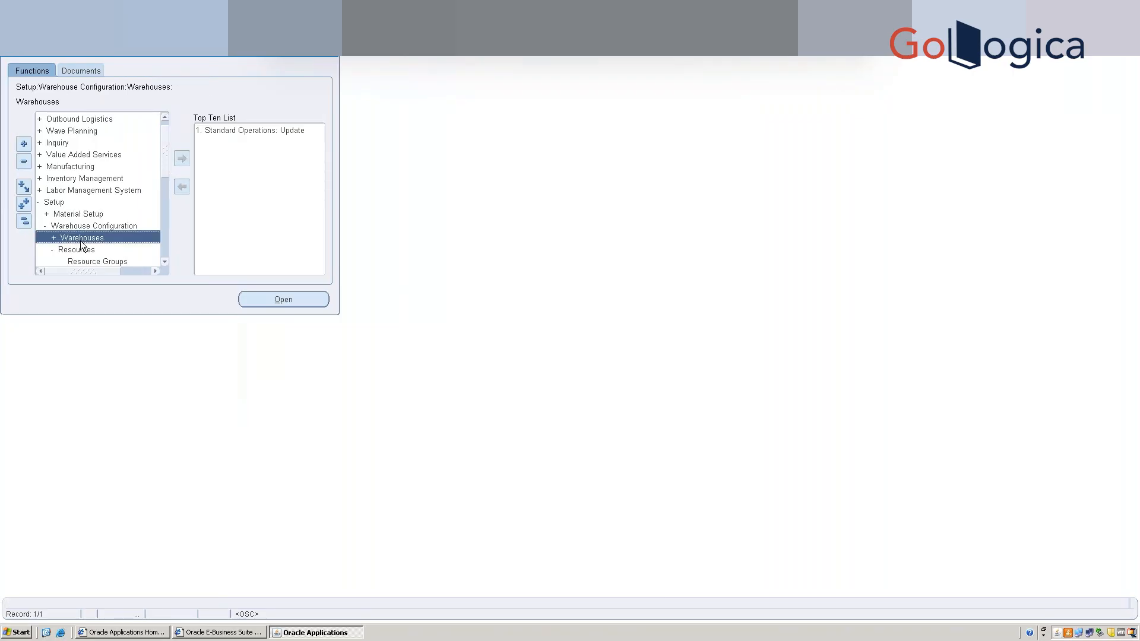
{"action": "double_click", "coordinate": [80, 239]}
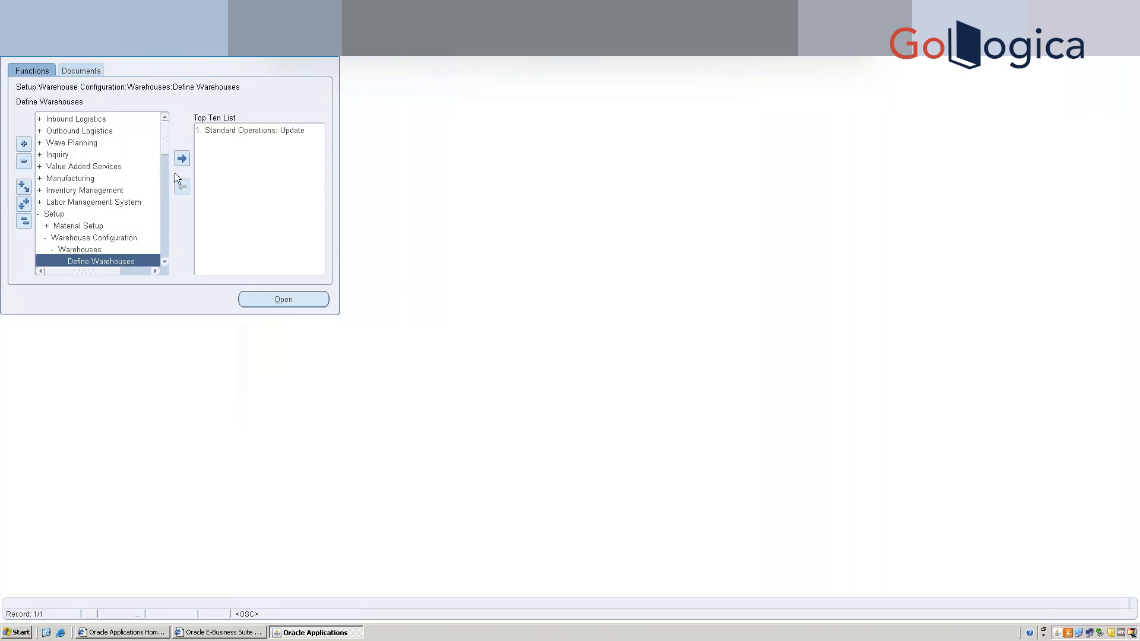
{"action": "left_click", "coordinate": [164, 262]}
{"action": "left_click", "coordinate": [165, 263]}
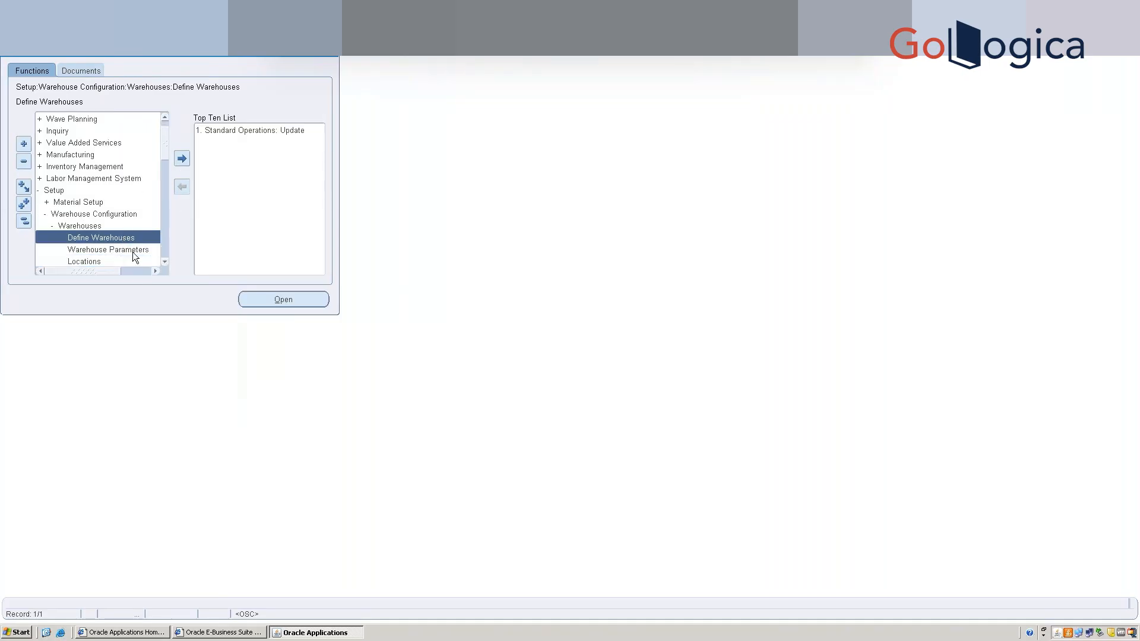
{"action": "left_click", "coordinate": [134, 250]}
{"action": "left_click", "coordinate": [181, 159]}
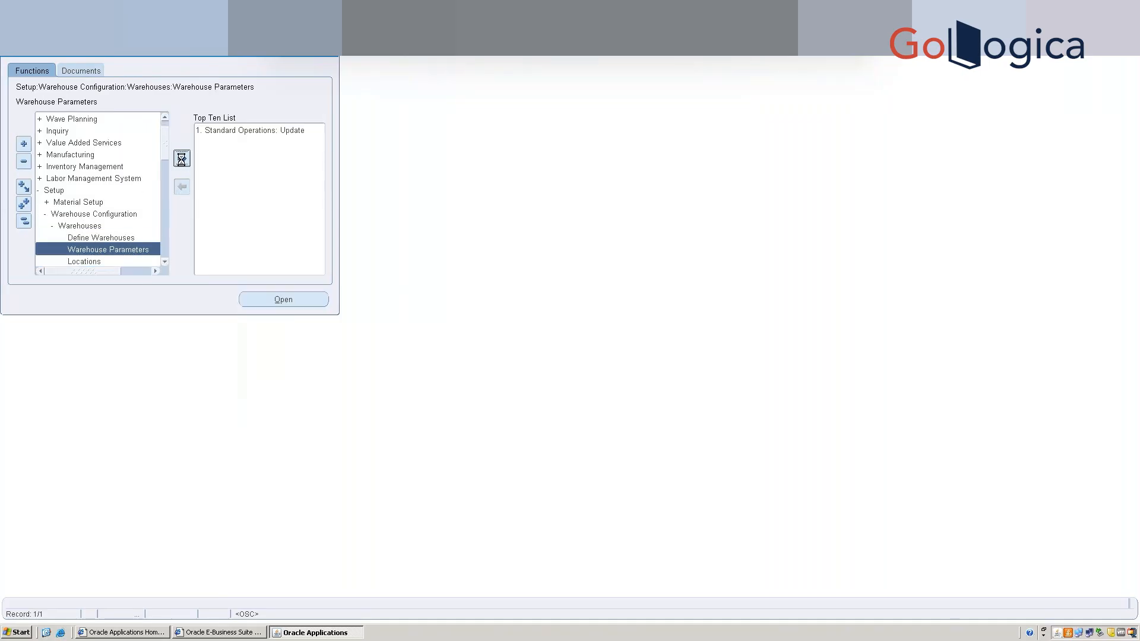
{"action": "double_click", "coordinate": [227, 142]}
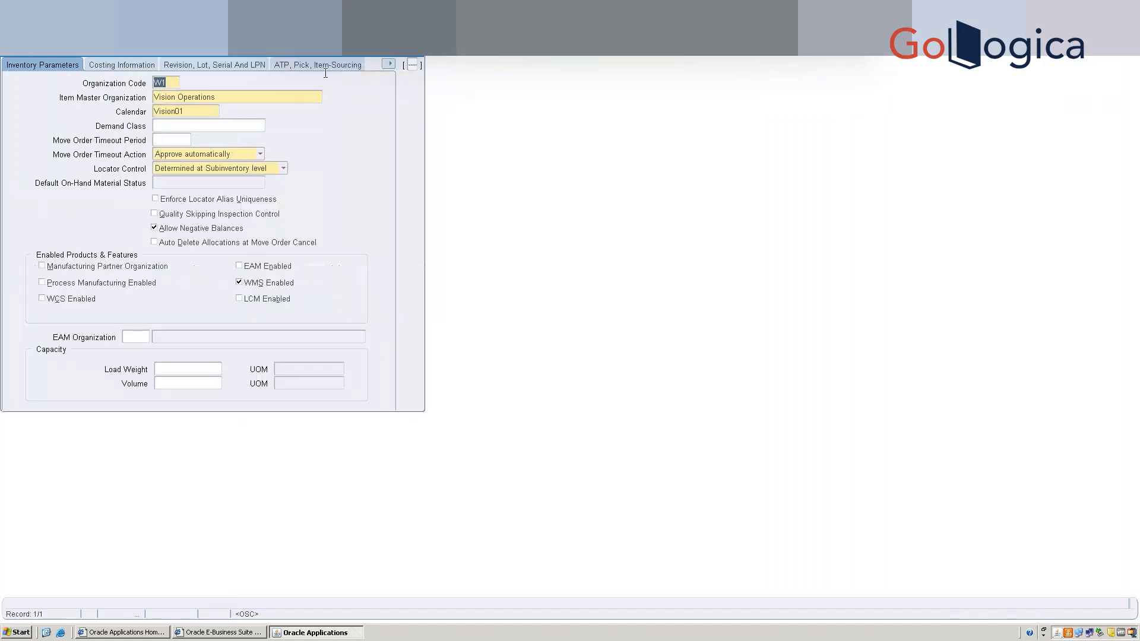
On the Warehouse Task Management page, set the pick task type to SB-Picking and replenish to SB-Replenish.
{"action": "left_click", "coordinate": [391, 63]}
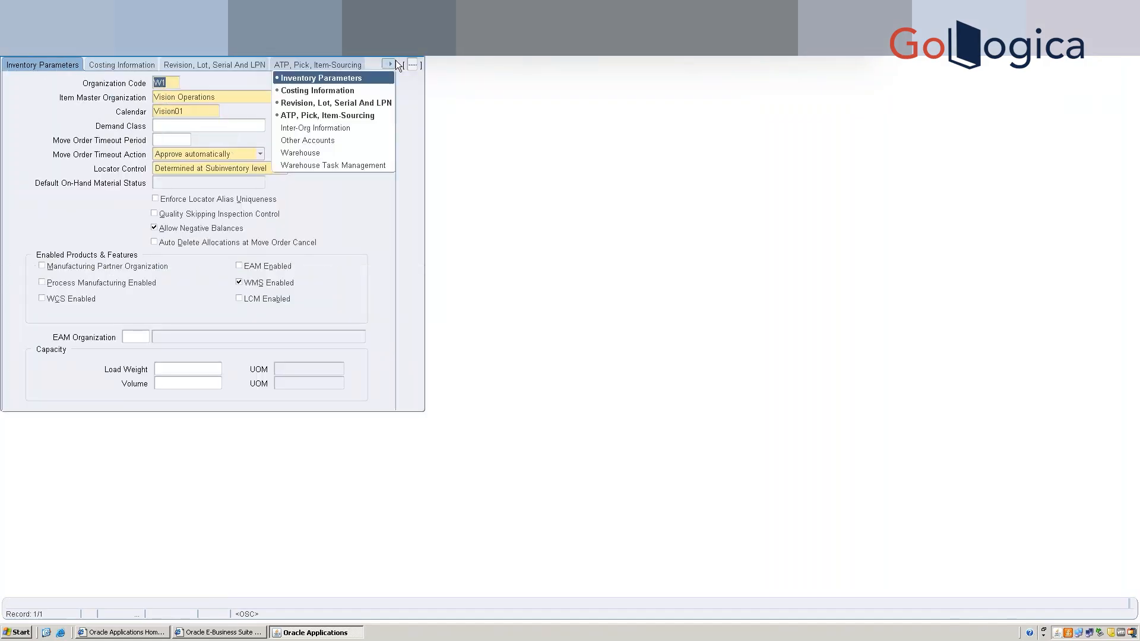
{"action": "left_click", "coordinate": [354, 164]}
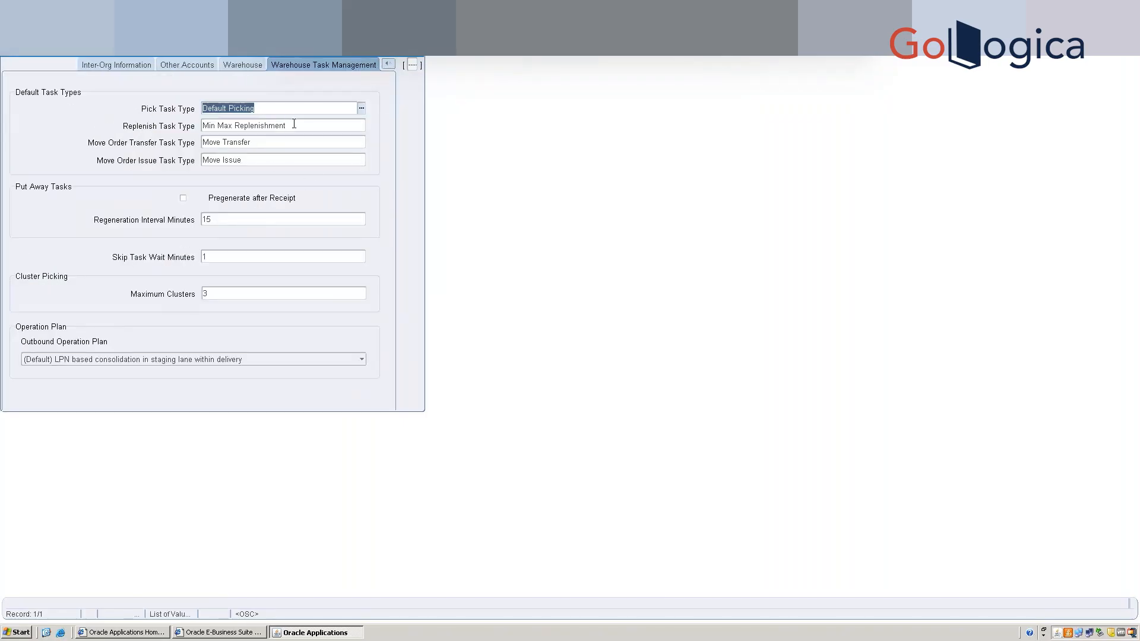
{"action": "left_click", "coordinate": [361, 108]}
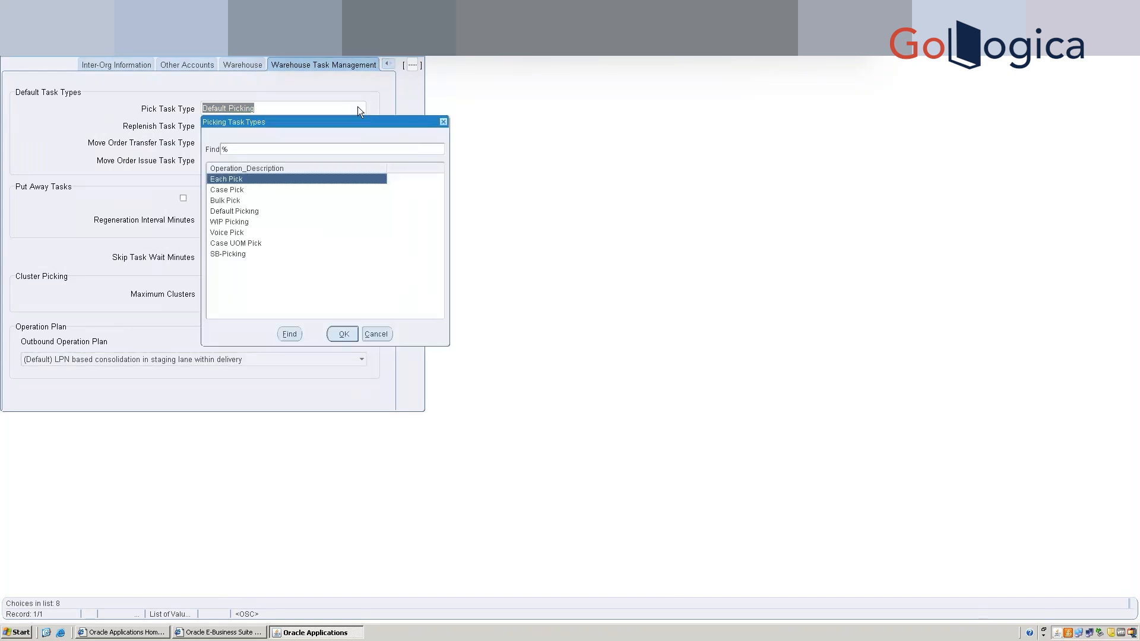
{"action": "key", "text": "Down"}
{"action": "key", "text": "Down"}
{"action": "key", "text": "Down"}
{"action": "key", "text": "Down"}
{"action": "key", "text": "Down"}
{"action": "key", "text": "Down"}
{"action": "key", "text": "Down"}
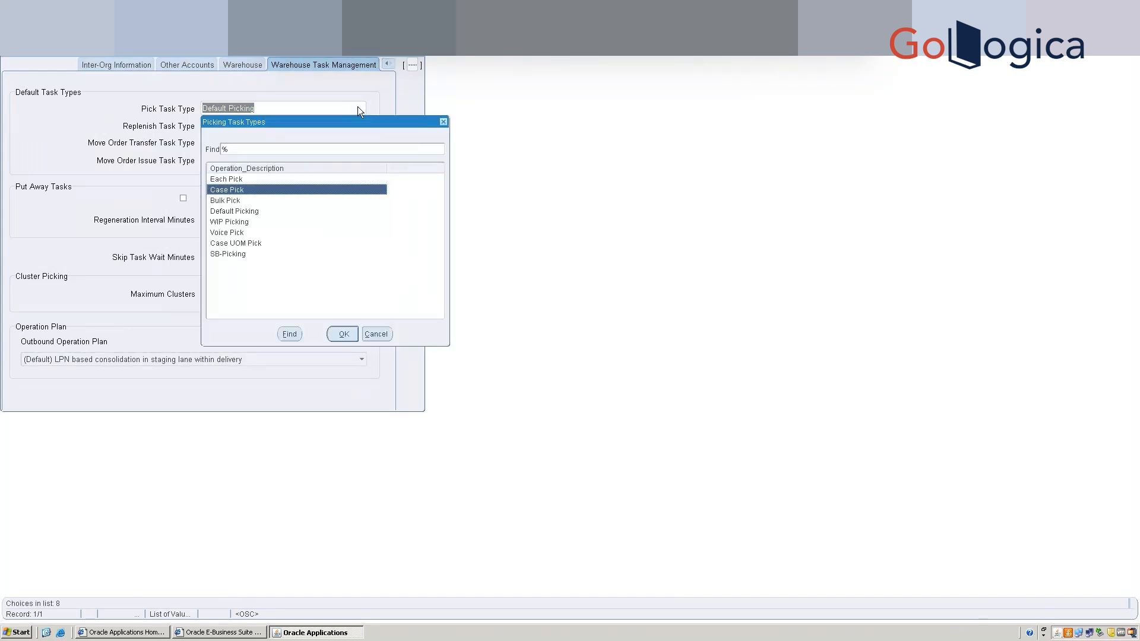
{"action": "key", "text": "Return"}
{"action": "key", "text": "Tab"}
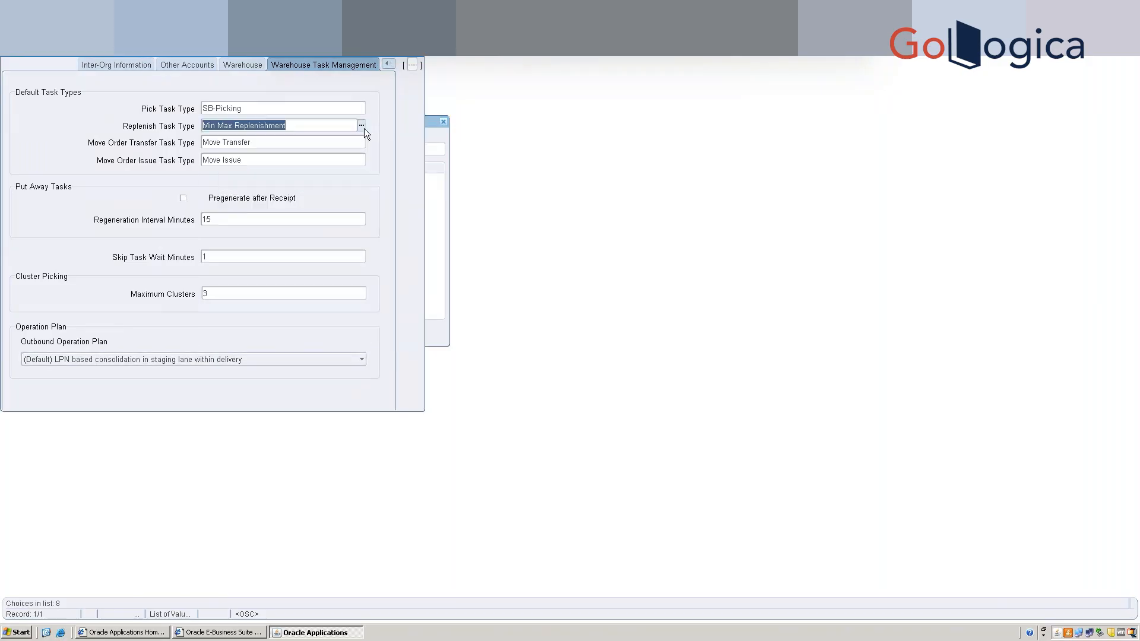
{"action": "left_click", "coordinate": [362, 126]}
{"action": "key", "text": "Down"}
{"action": "key", "text": "Return"}
{"action": "key", "text": "Tab"}
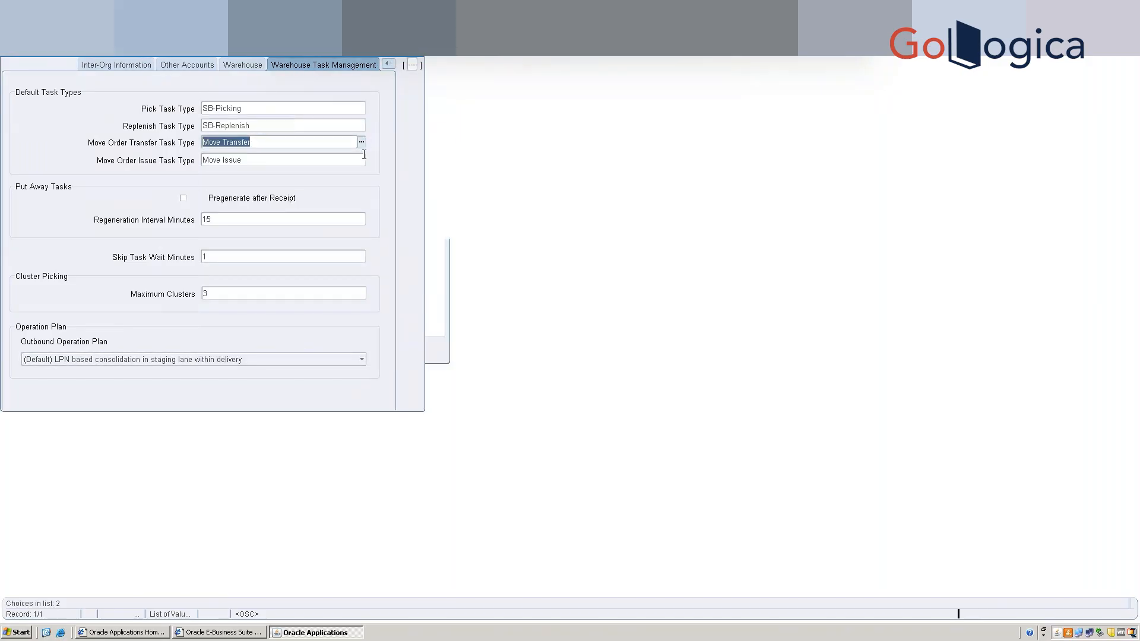
Set move order transfer to SB-Move Order and issue to SB-Move Order Issue, then save and close.
{"action": "left_click", "coordinate": [363, 143]}
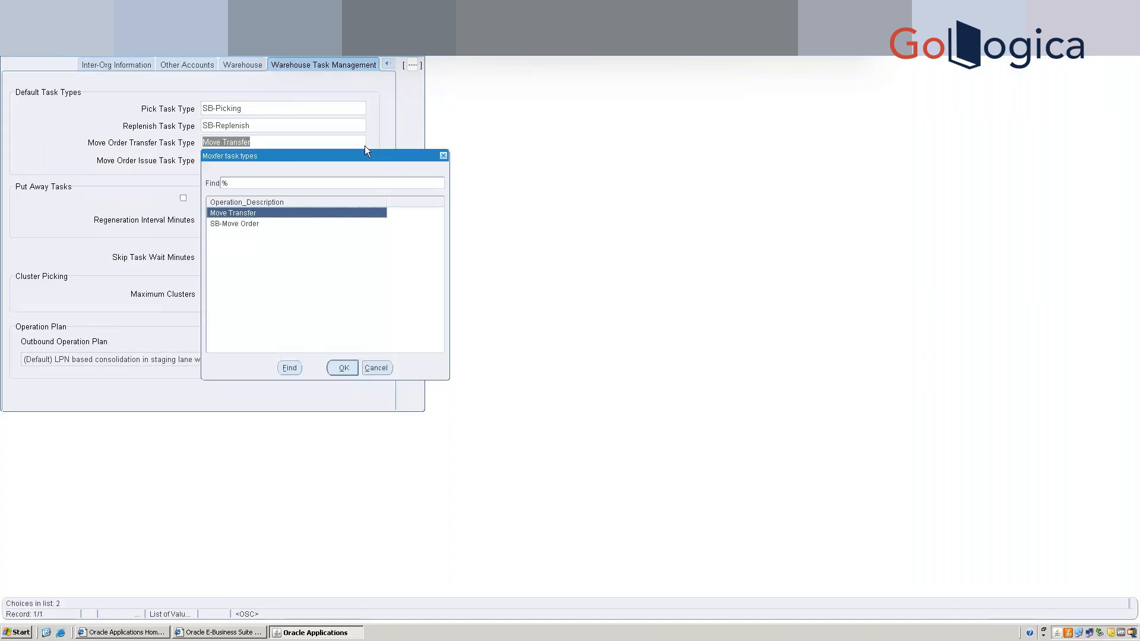
{"action": "key", "text": "Down"}
{"action": "key", "text": "Return"}
{"action": "key", "text": "Tab"}
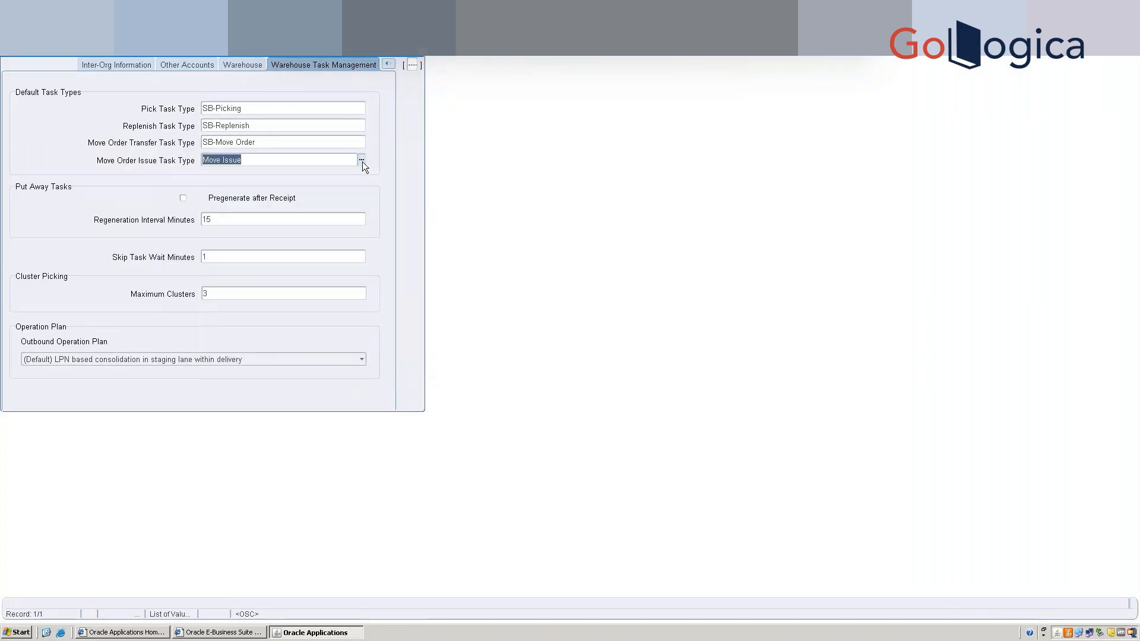
{"action": "left_click", "coordinate": [363, 160]}
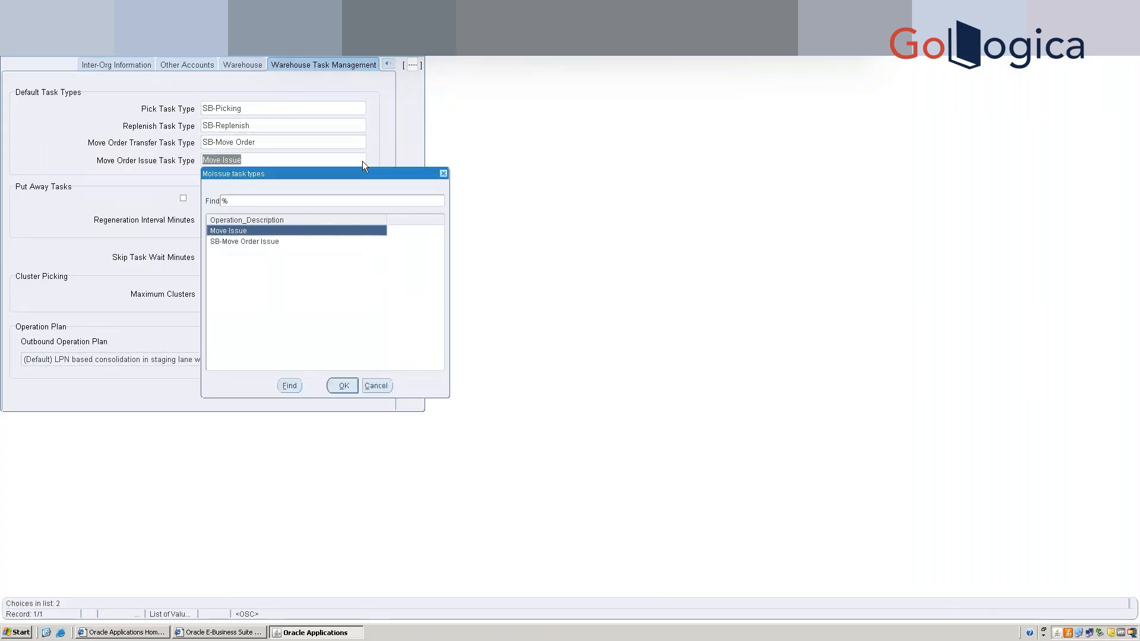
{"action": "key", "text": "Down"}
{"action": "key", "text": "Return"}
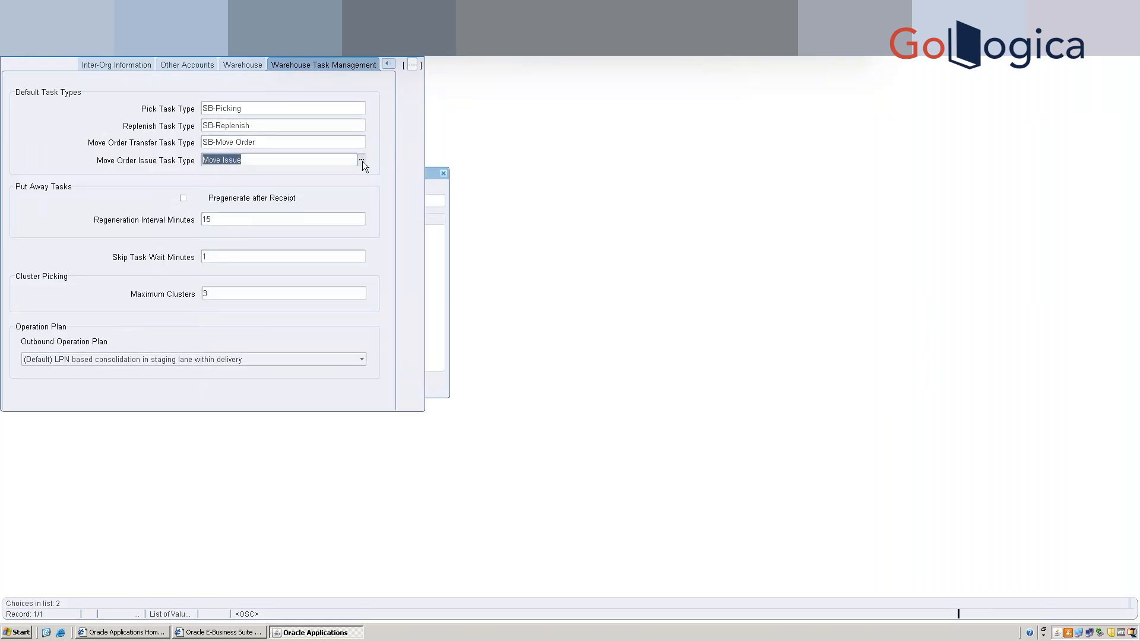
{"action": "key", "text": "ctrl+s"}
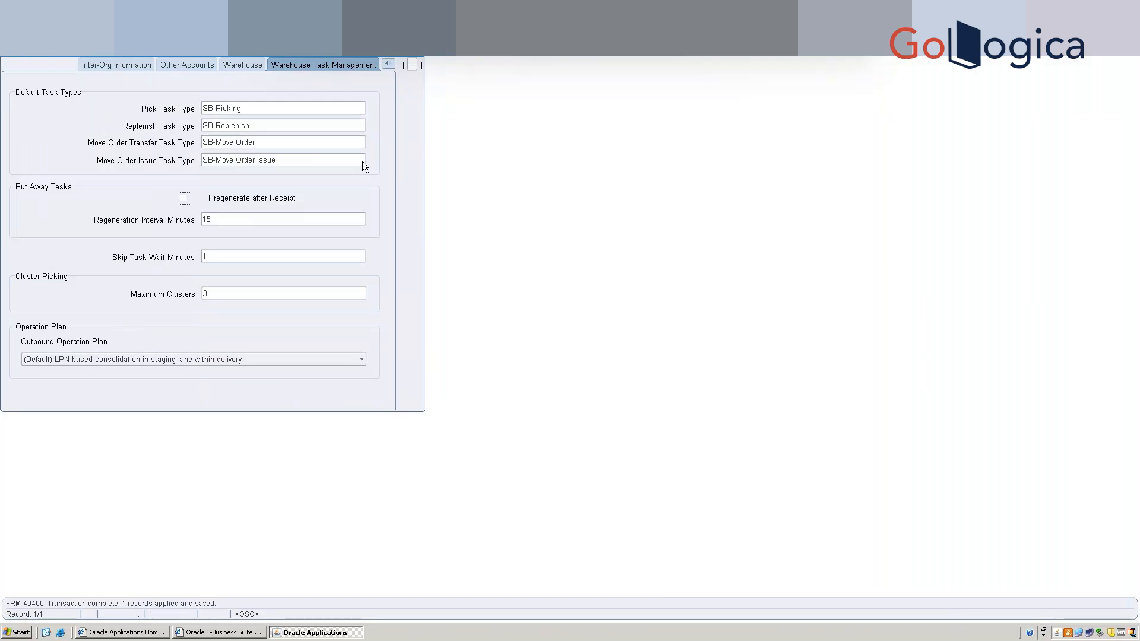
{"action": "left_click", "coordinate": [423, 57]}
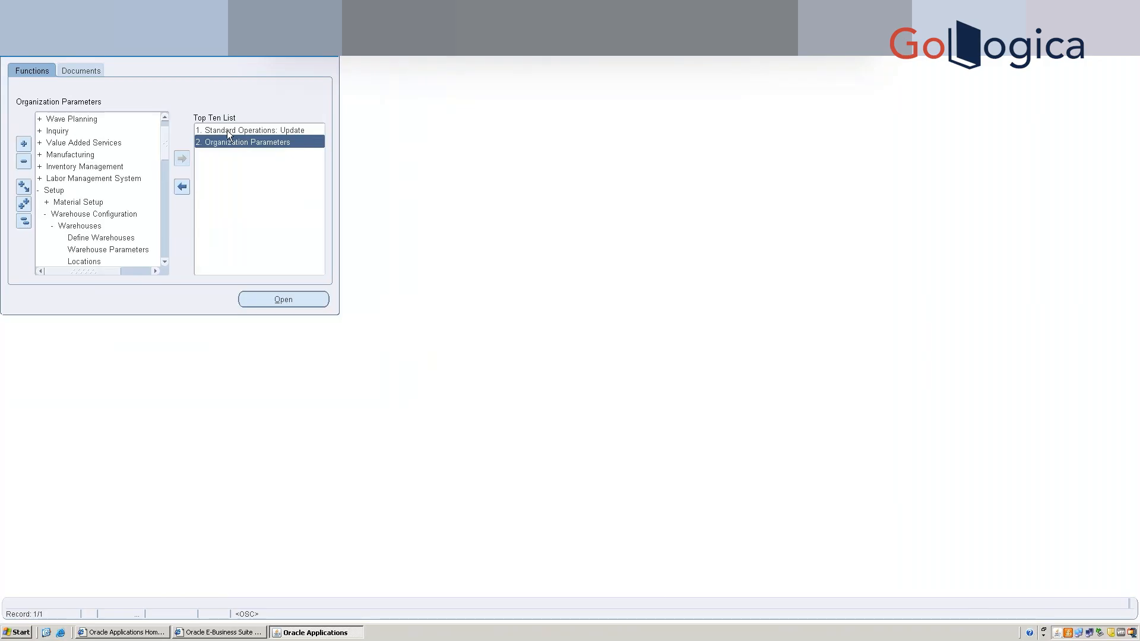
Expand Printers & Devices in the Navigator and add Define Label Formats to the Top Ten List.
{"action": "left_click_drag", "start_coordinate": [165, 153], "coordinate": [159, 244]}
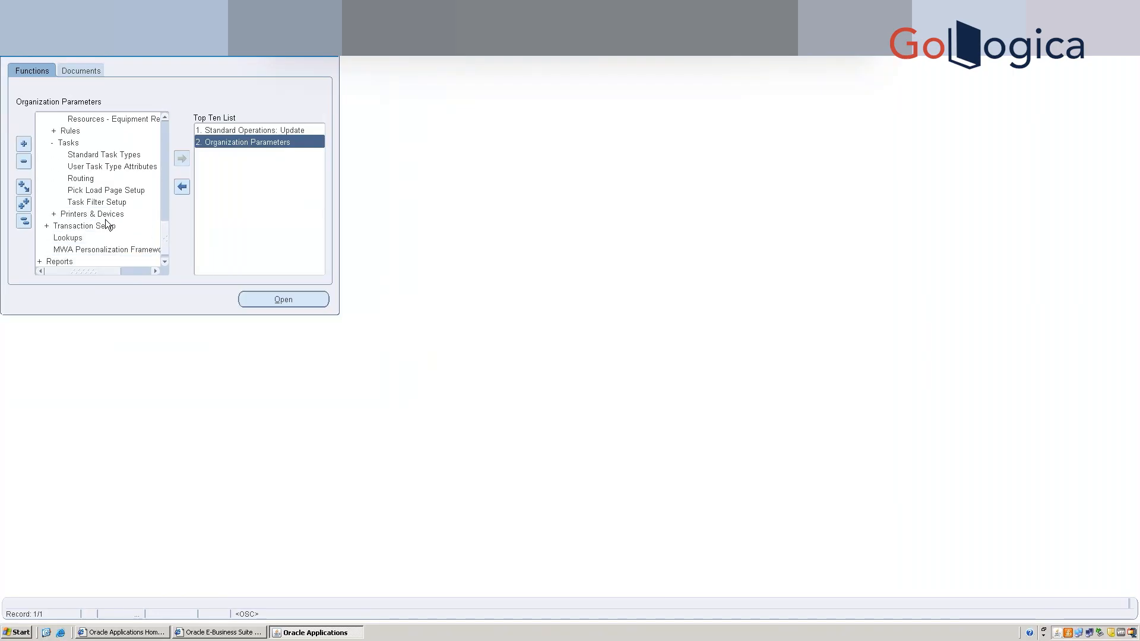
{"action": "left_click", "coordinate": [107, 224]}
{"action": "left_click", "coordinate": [105, 214]}
{"action": "double_click", "coordinate": [105, 213]}
{"action": "key", "text": "Down"}
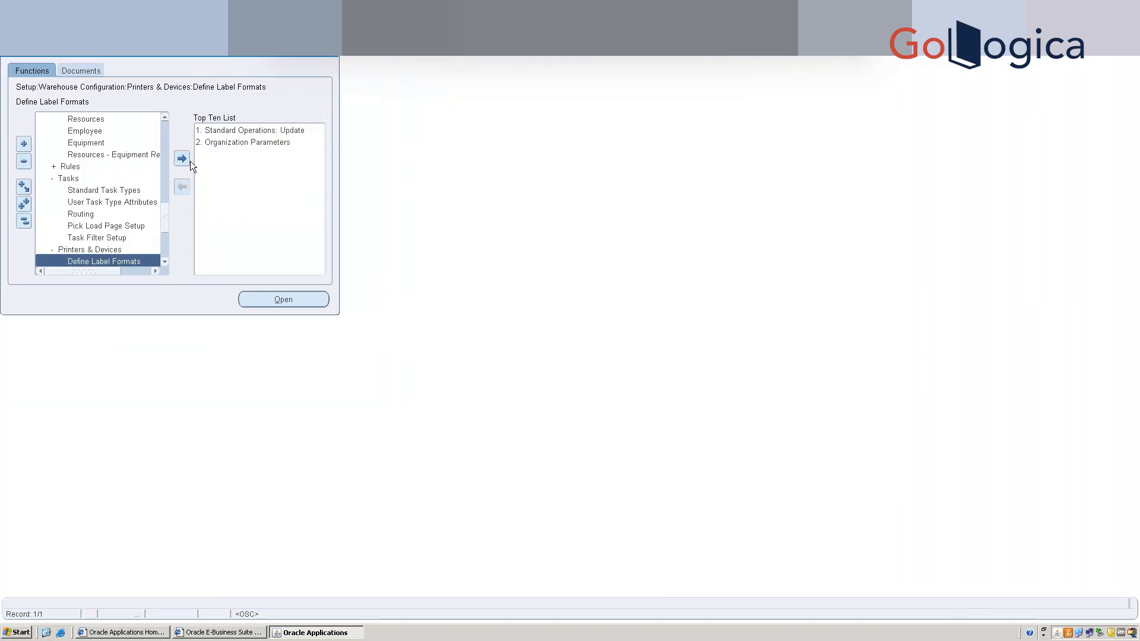
{"action": "left_click_drag", "start_coordinate": [164, 216], "coordinate": [165, 236]}
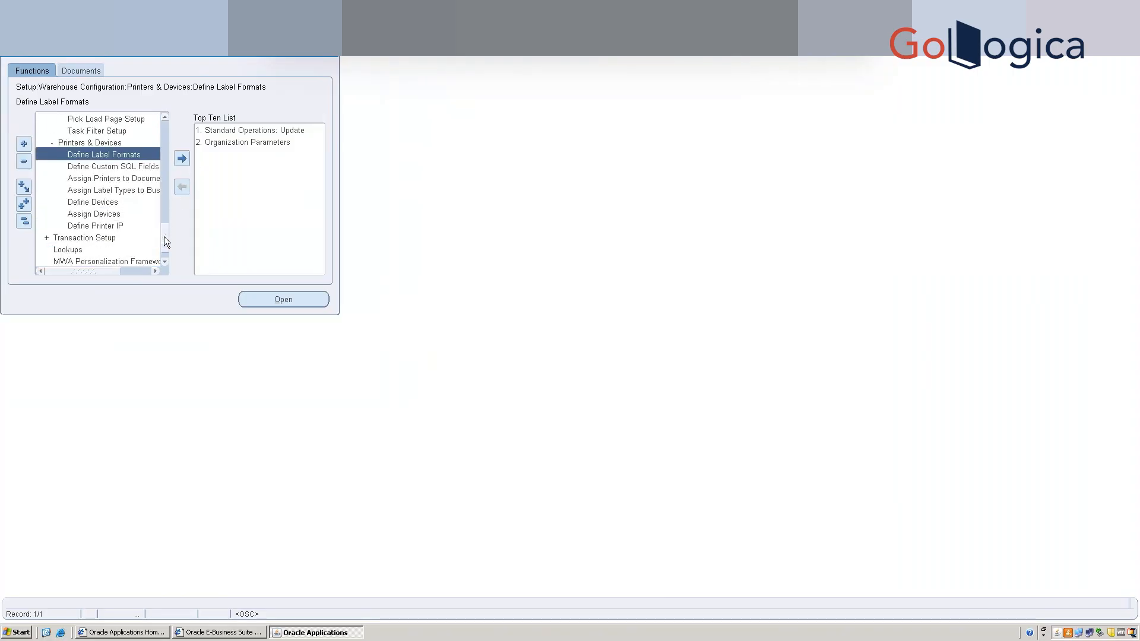
{"action": "left_click", "coordinate": [187, 159]}
Open Define Label Formats, look up the LPN Summary label type and select the LPNSummary.lwl format.
{"action": "double_click", "coordinate": [226, 158]}
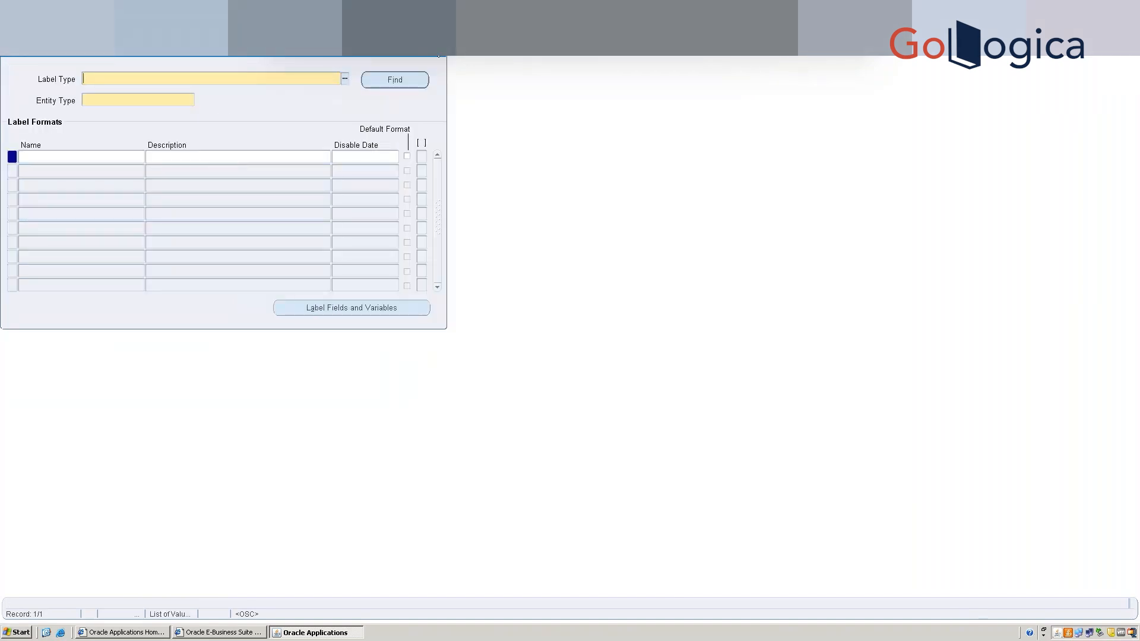
{"action": "left_click", "coordinate": [344, 76]}
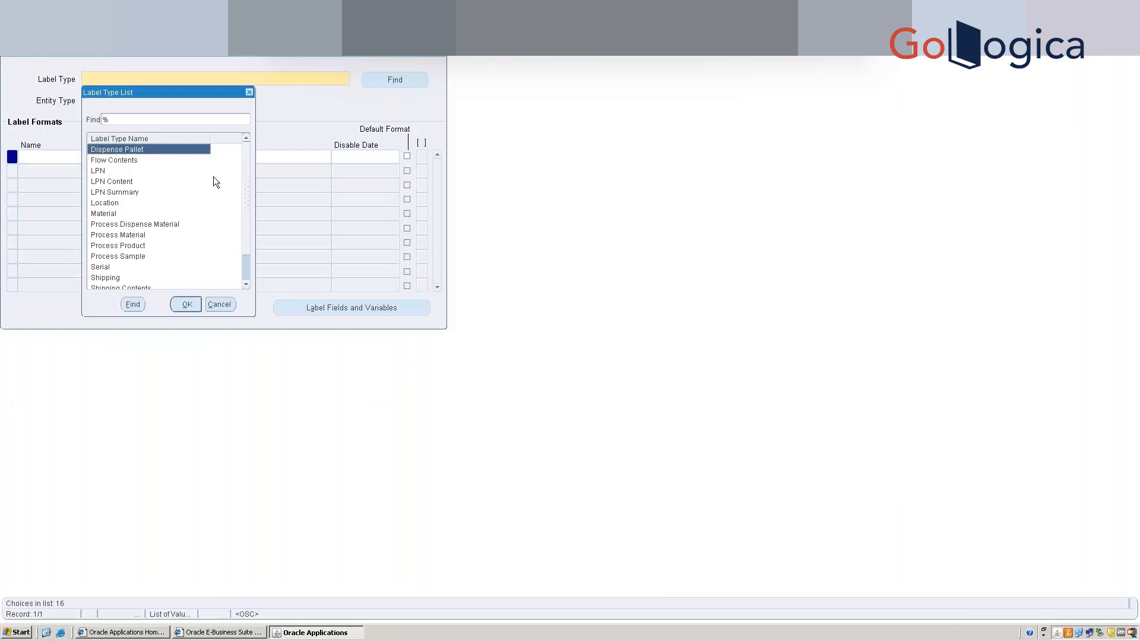
{"action": "double_click", "coordinate": [116, 191]}
{"action": "left_click", "coordinate": [369, 81]}
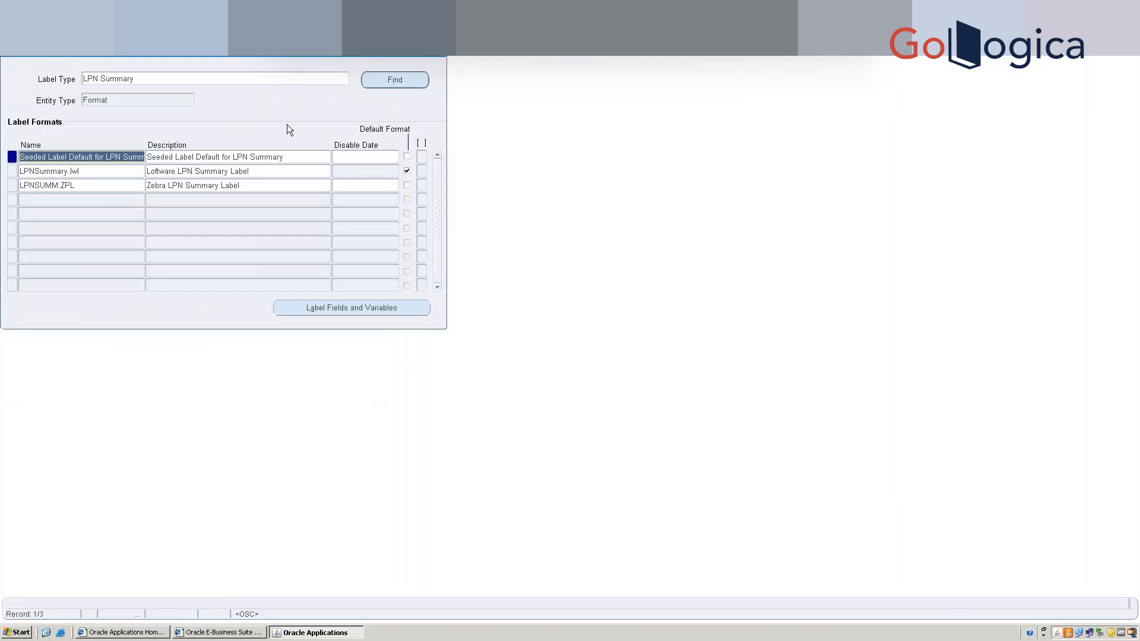
{"action": "left_click", "coordinate": [123, 171]}
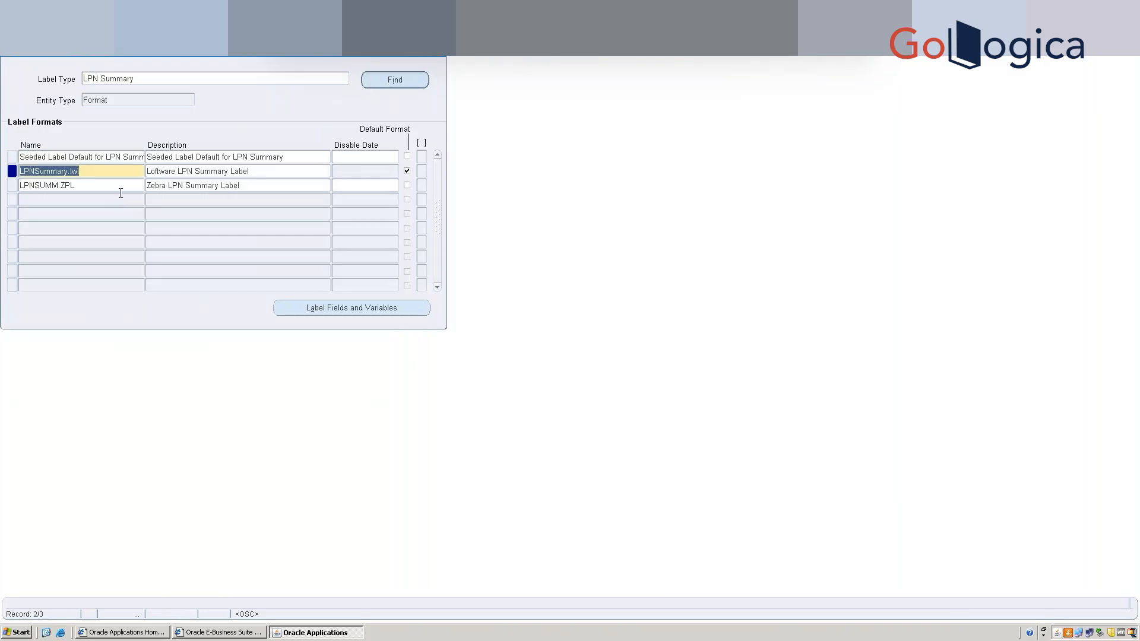
Review LPNSummary.lwl's label fields and variables, then close that window and the Label Formats form.
{"action": "left_click", "coordinate": [425, 307]}
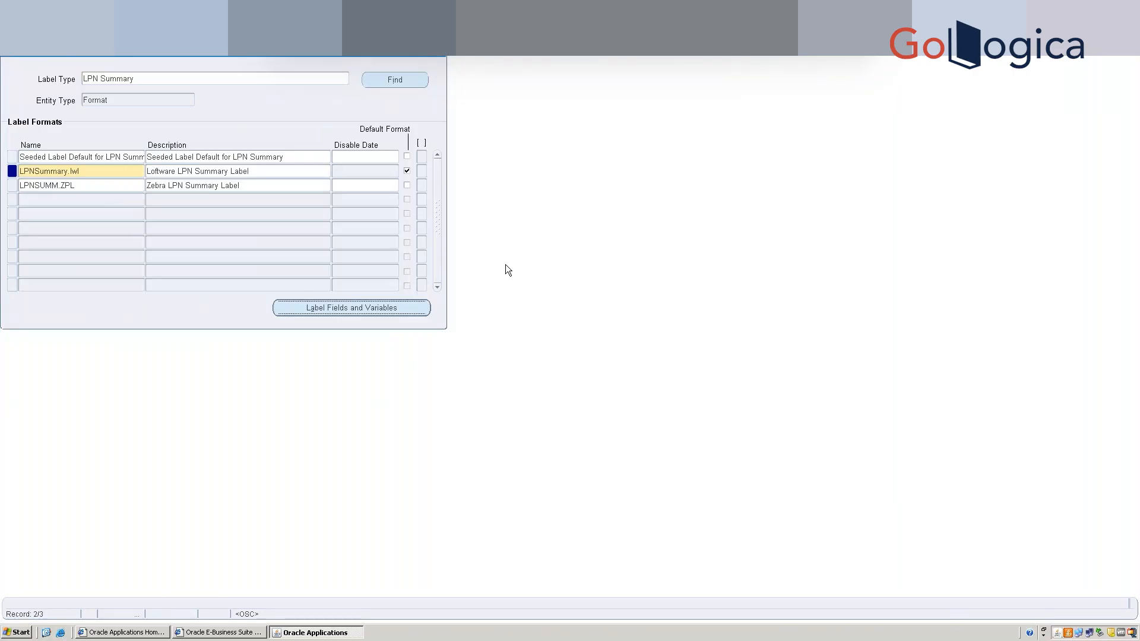
{"action": "left_click", "coordinate": [412, 312]}
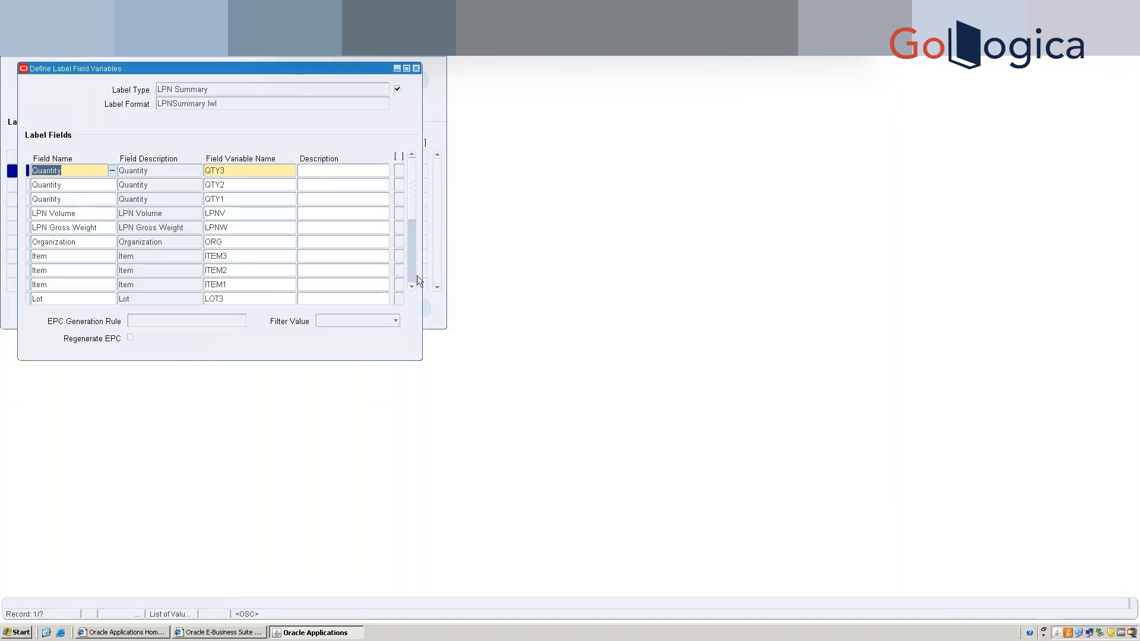
{"action": "left_click", "coordinate": [417, 69]}
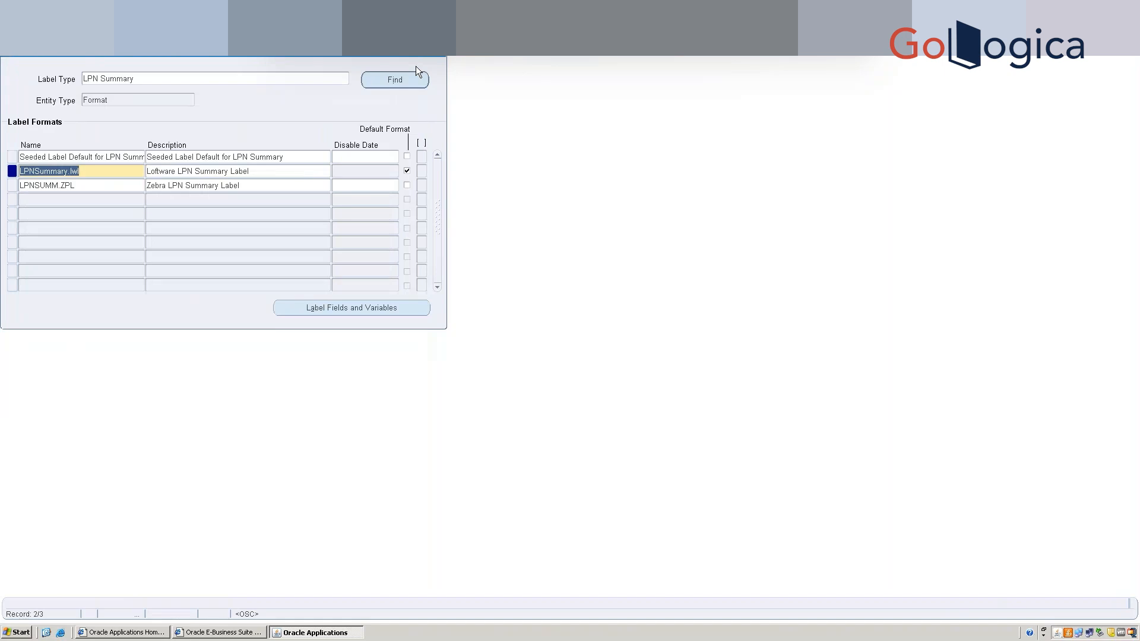
{"action": "left_click", "coordinate": [444, 55]}
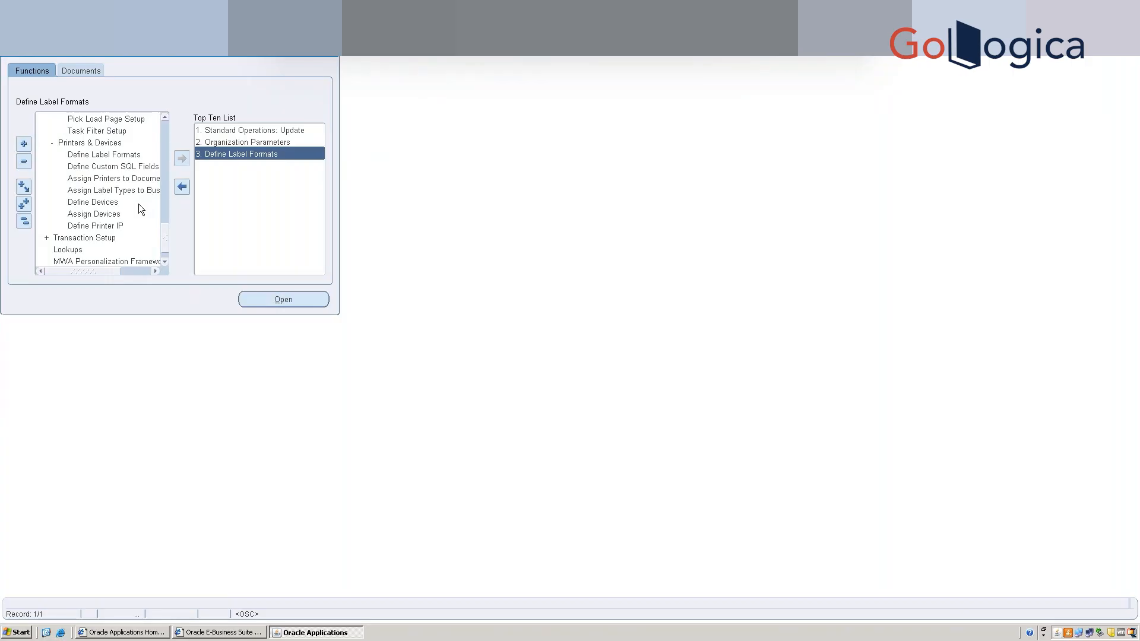
Add Define Printer IP to the Top Ten List, check printers' IP 192.82.16.65 port 8010, then close.
{"action": "left_click", "coordinate": [114, 225]}
{"action": "left_click", "coordinate": [181, 158]}
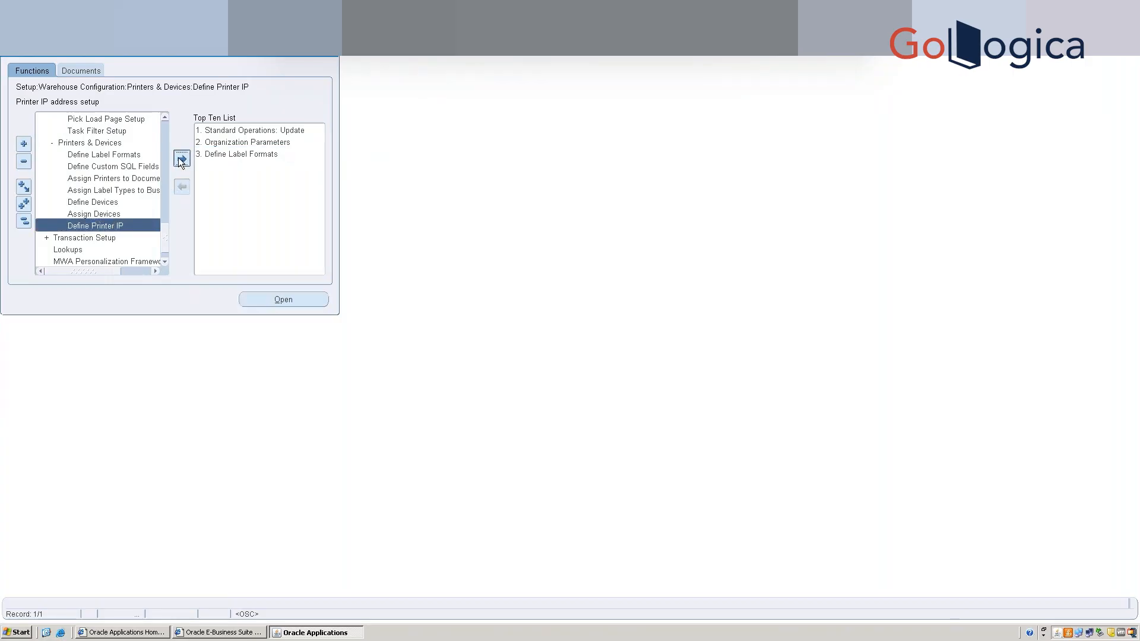
{"action": "left_click", "coordinate": [224, 165]}
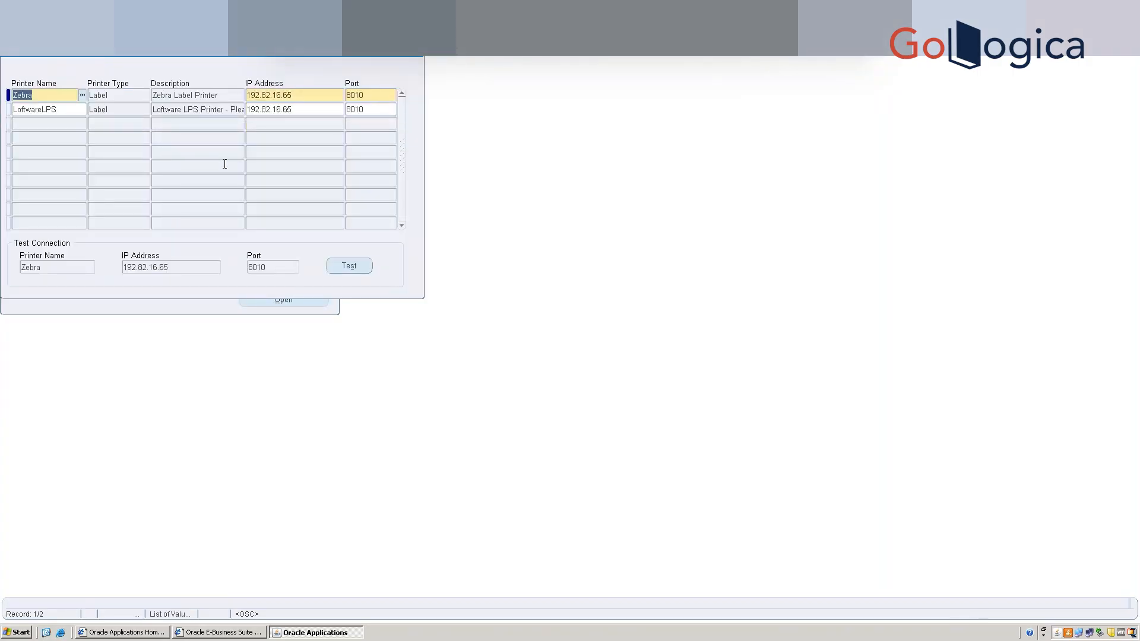
{"action": "left_click", "coordinate": [421, 55]}
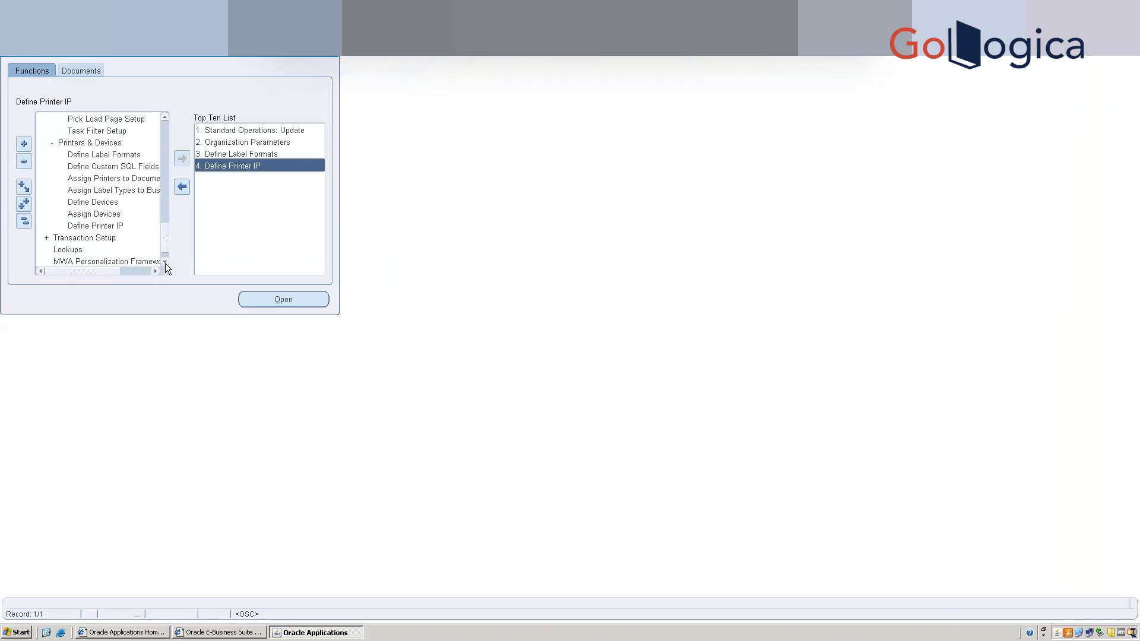
Add Assign Devices to the Top Ten List, open it and expand the business events list.
{"action": "left_click", "coordinate": [112, 215]}
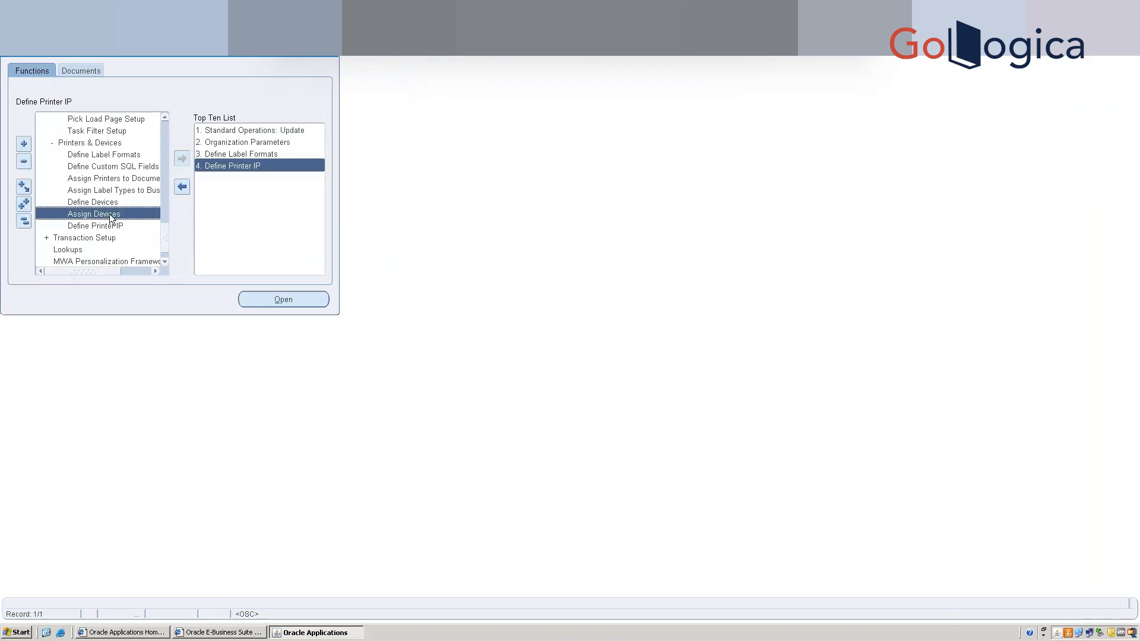
{"action": "left_click", "coordinate": [182, 159]}
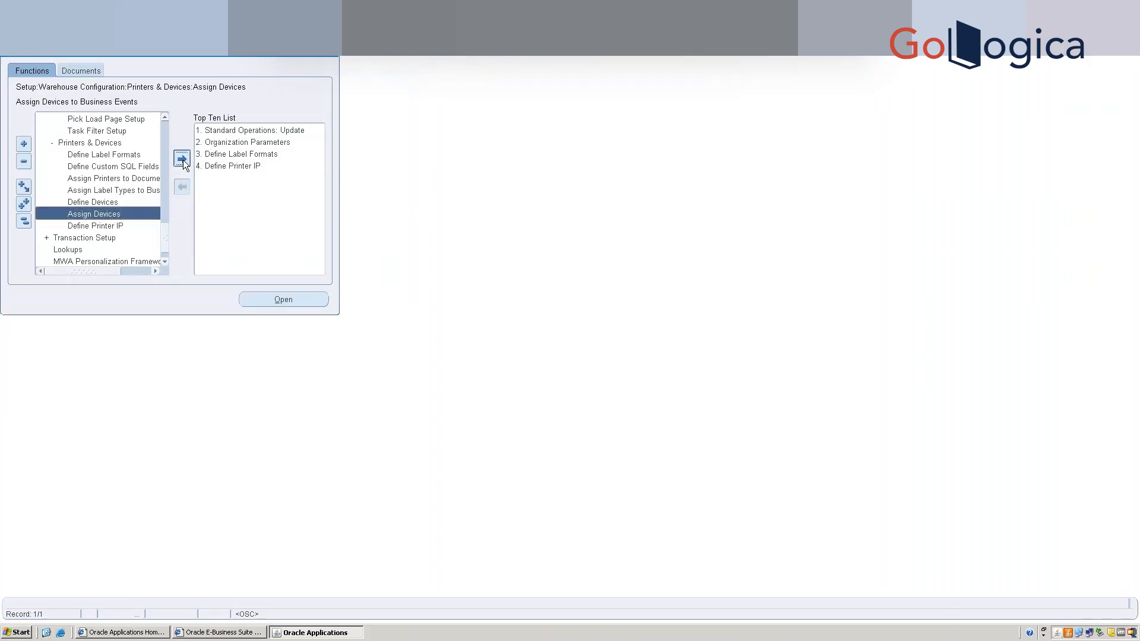
{"action": "double_click", "coordinate": [220, 177]}
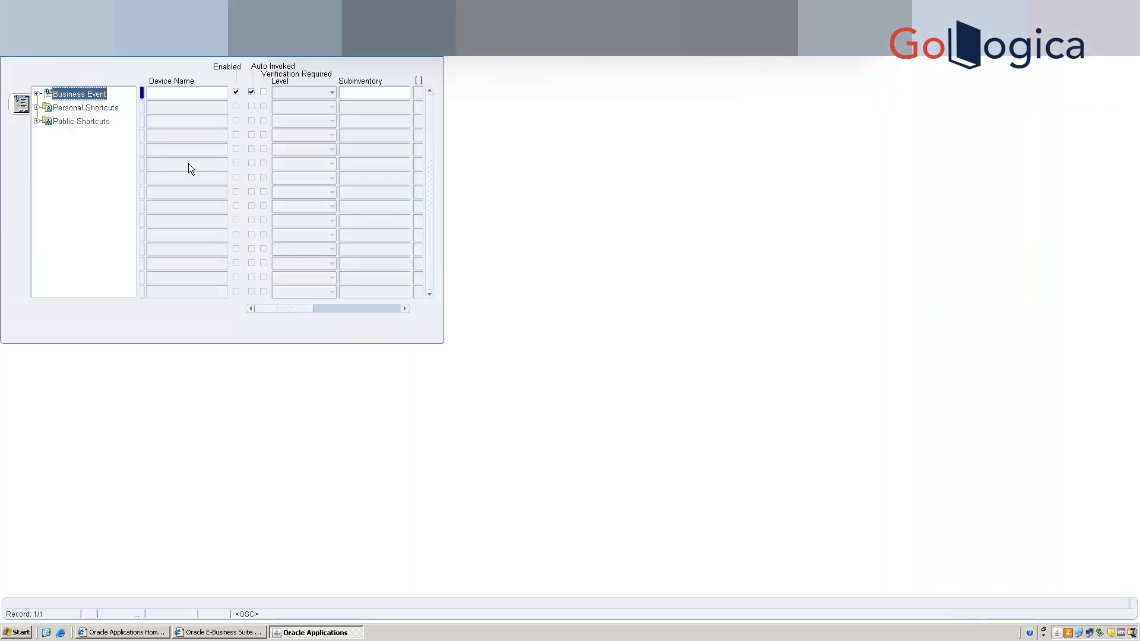
{"action": "key", "text": "ctrl+F11"}
{"action": "left_click", "coordinate": [37, 93]}
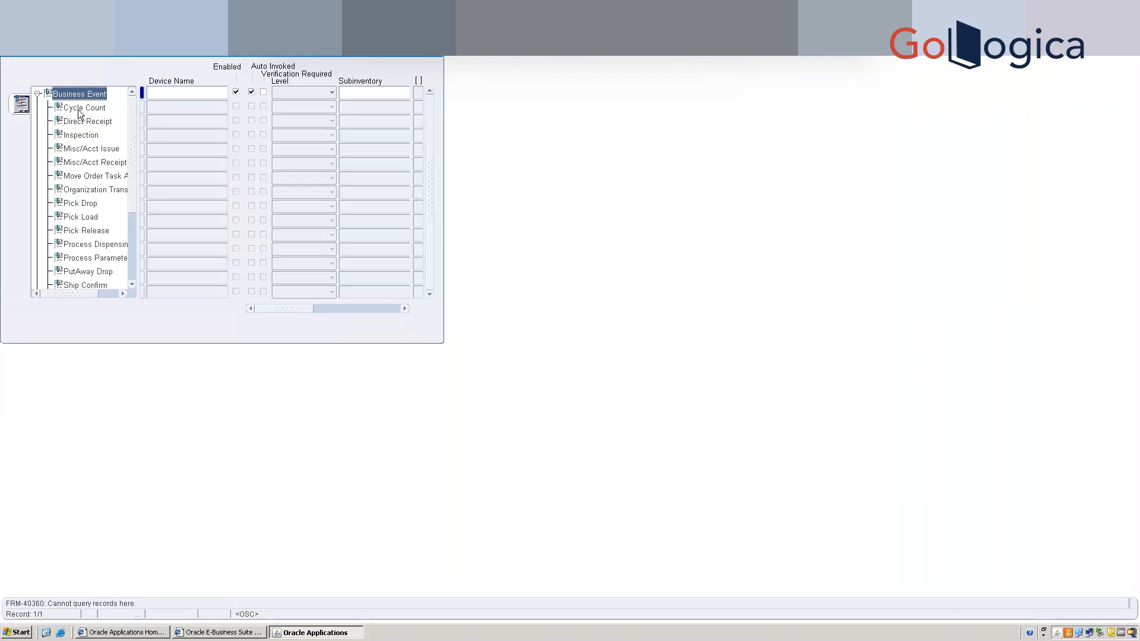
Select the PutAway Drop business event, confirm it has no devices assigned, and close the form.
{"action": "left_click", "coordinate": [131, 205]}
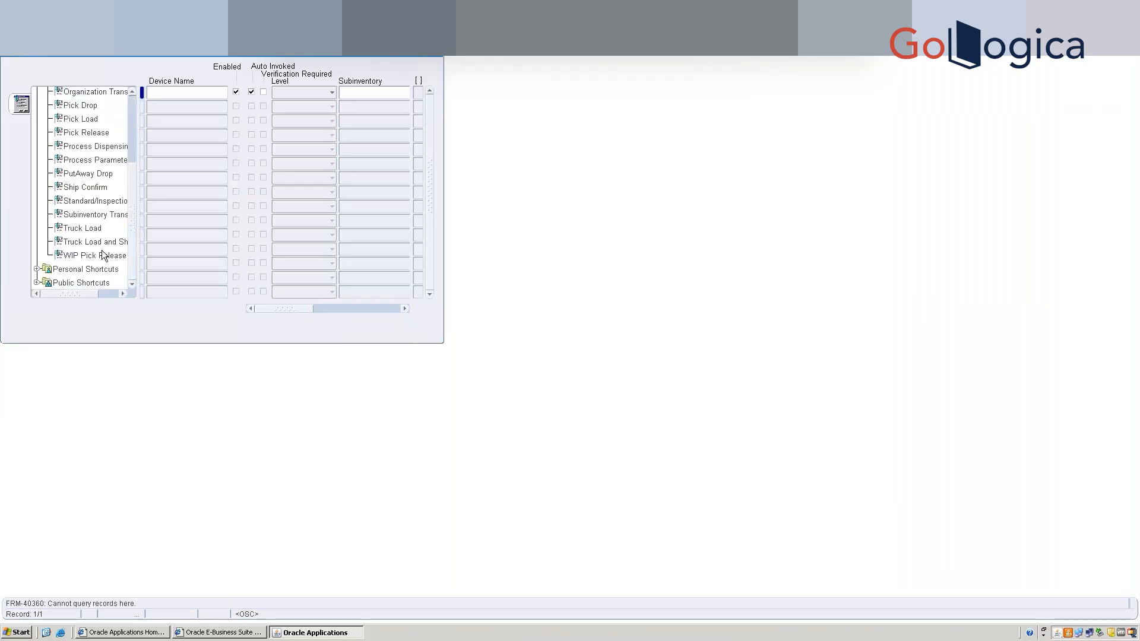
{"action": "left_click", "coordinate": [91, 177]}
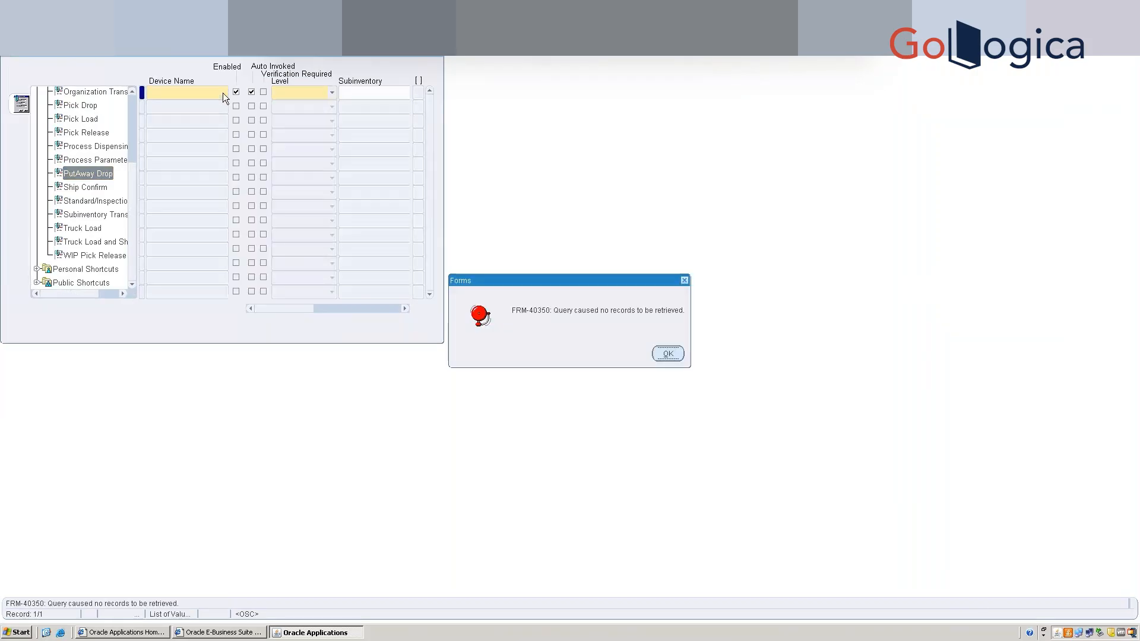
{"action": "left_click", "coordinate": [668, 354]}
{"action": "left_click", "coordinate": [341, 94]}
{"action": "left_click", "coordinate": [335, 95]}
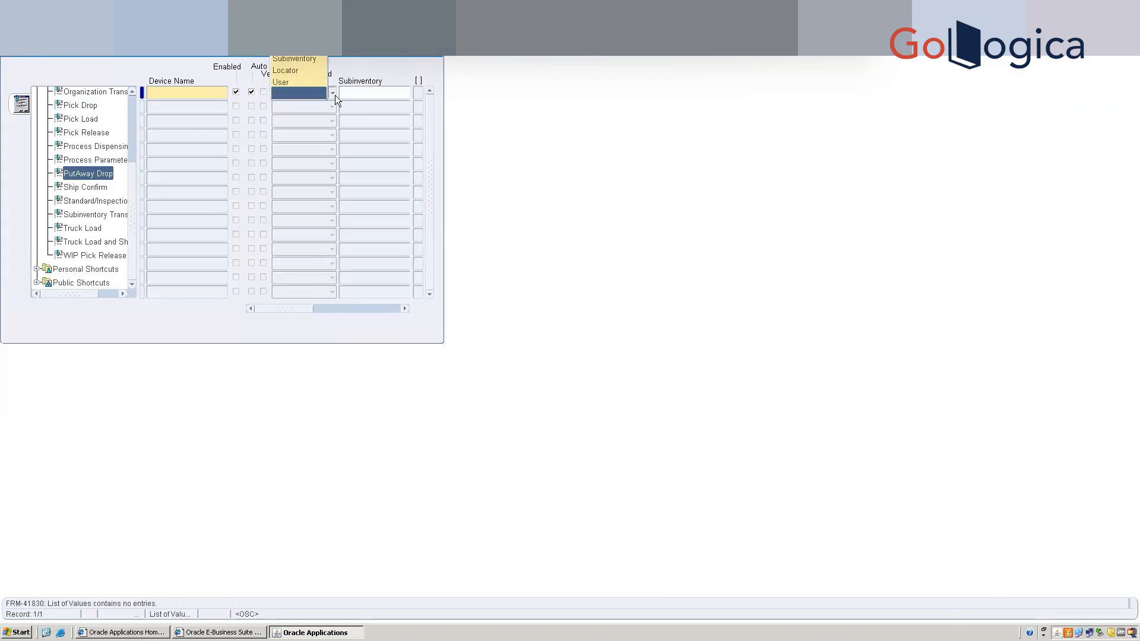
{"action": "left_click", "coordinate": [388, 56]}
{"action": "left_click", "coordinate": [181, 86]}
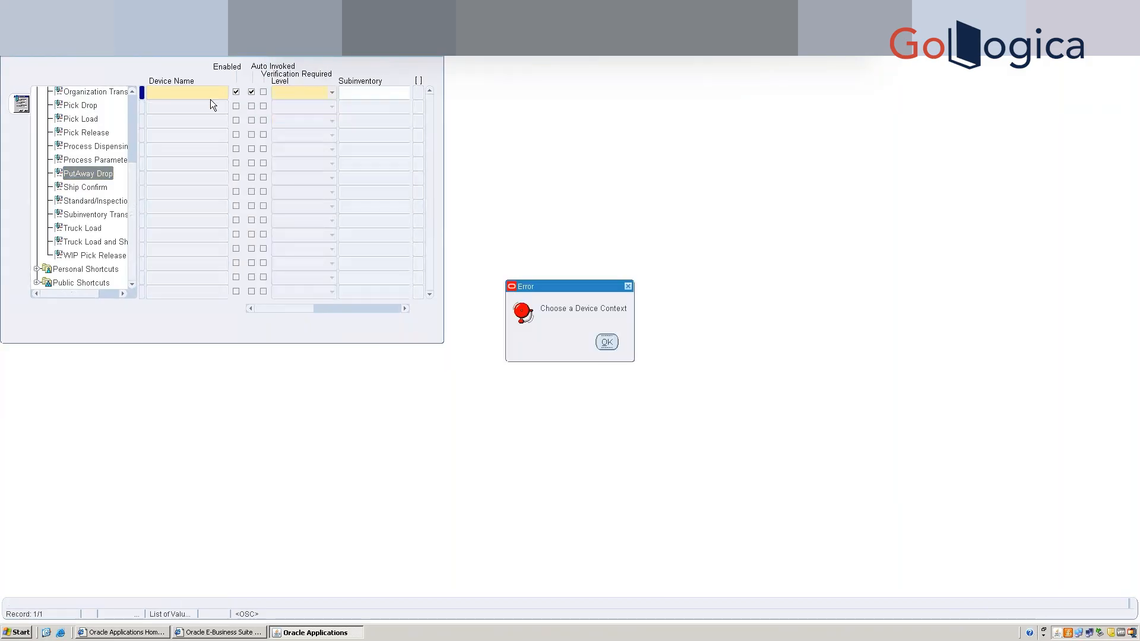
{"action": "left_click", "coordinate": [607, 342]}
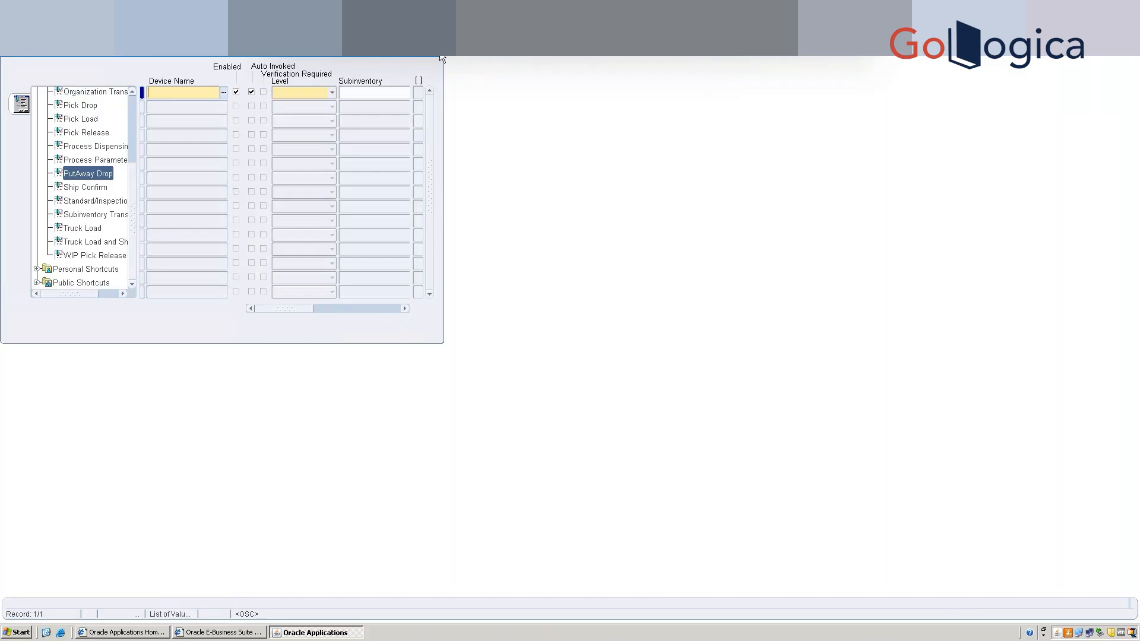
{"action": "left_click", "coordinate": [443, 57]}
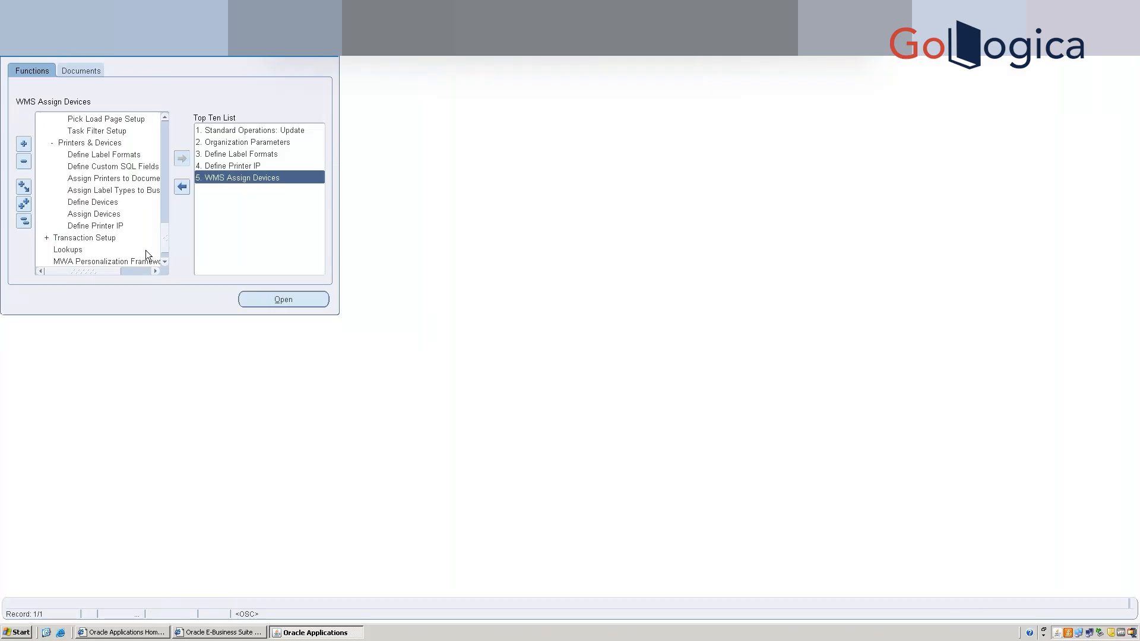
Open Assign Label Types to Business Flows and view Receipt's LPN Summary, Material and Serial labels.
{"action": "double_click", "coordinate": [134, 192]}
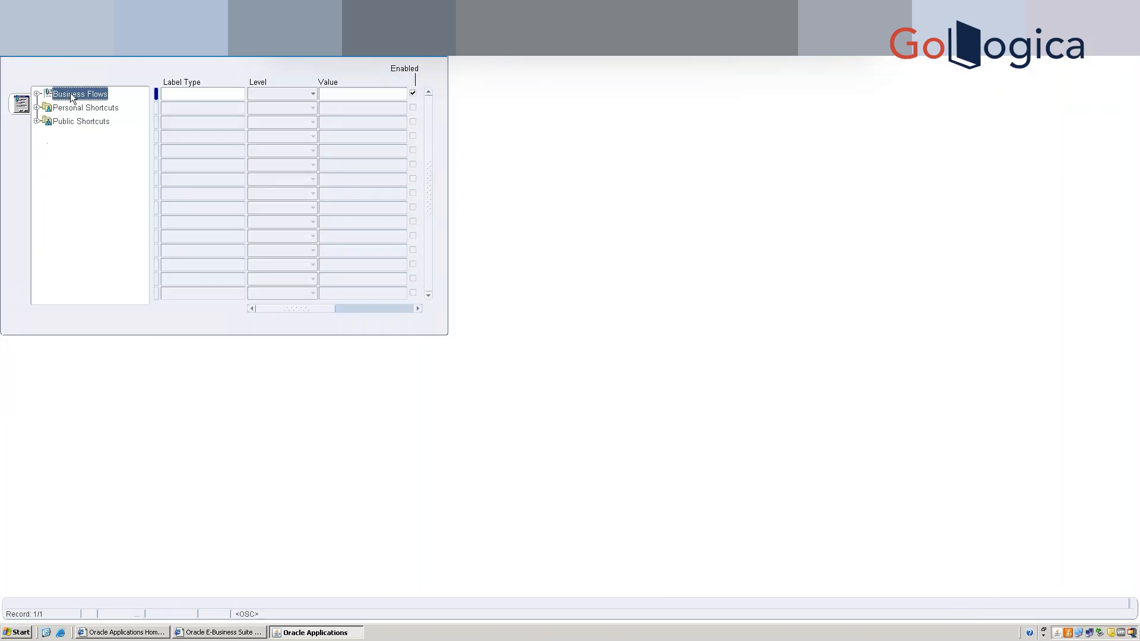
{"action": "left_click", "coordinate": [35, 94]}
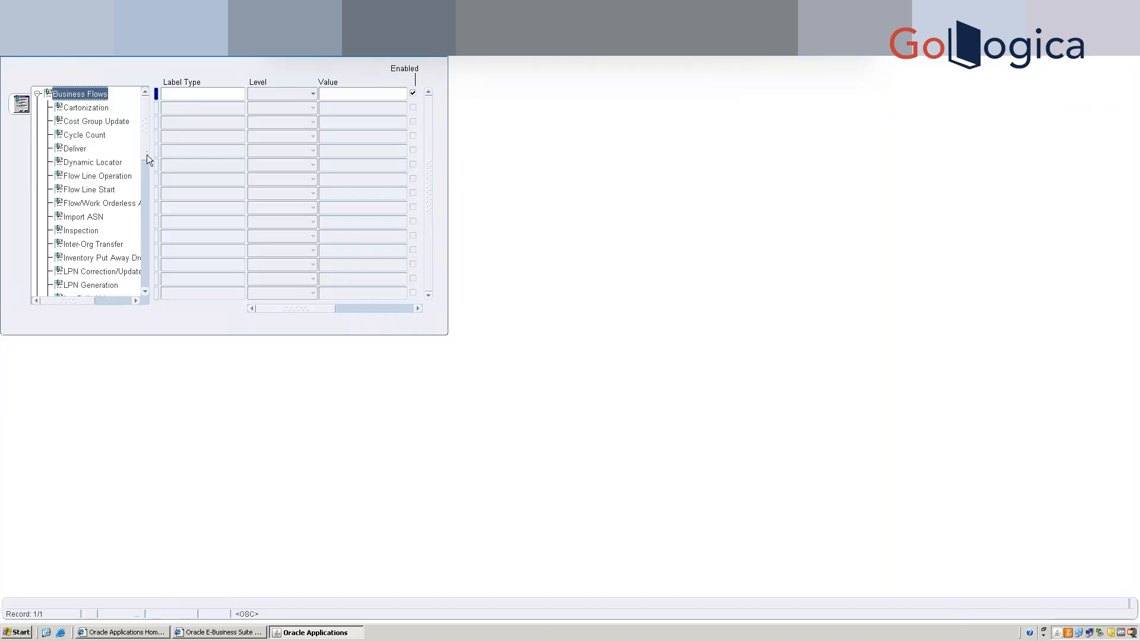
{"action": "scroll", "coordinate": [148, 177], "scroll_direction": "down", "scroll_amount": 4}
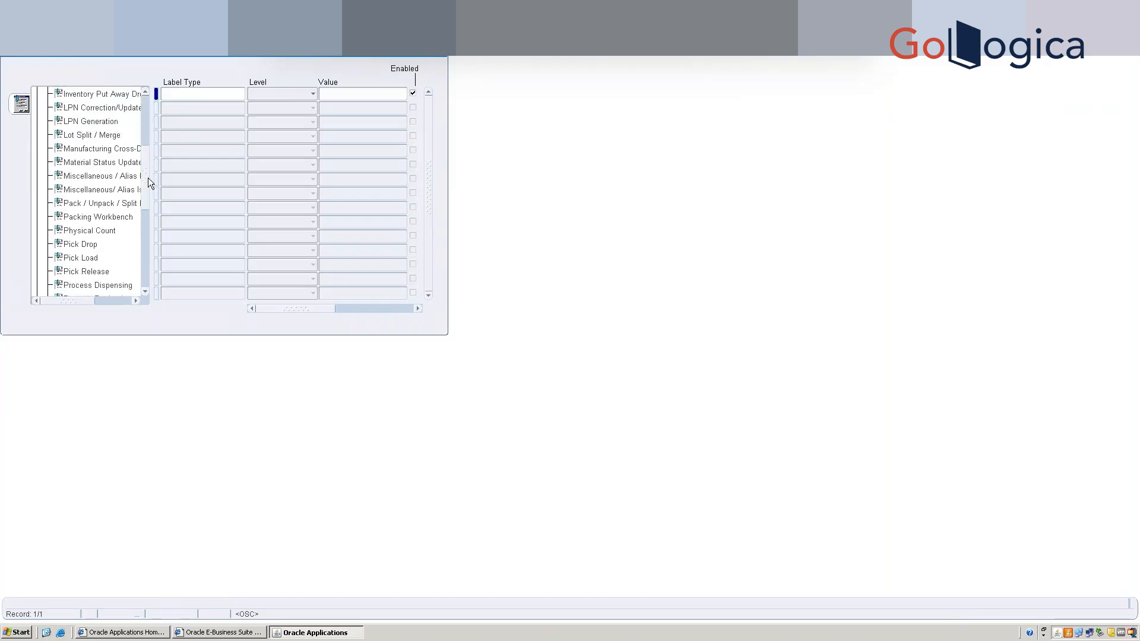
{"action": "scroll", "coordinate": [147, 181], "scroll_direction": "down", "scroll_amount": 3}
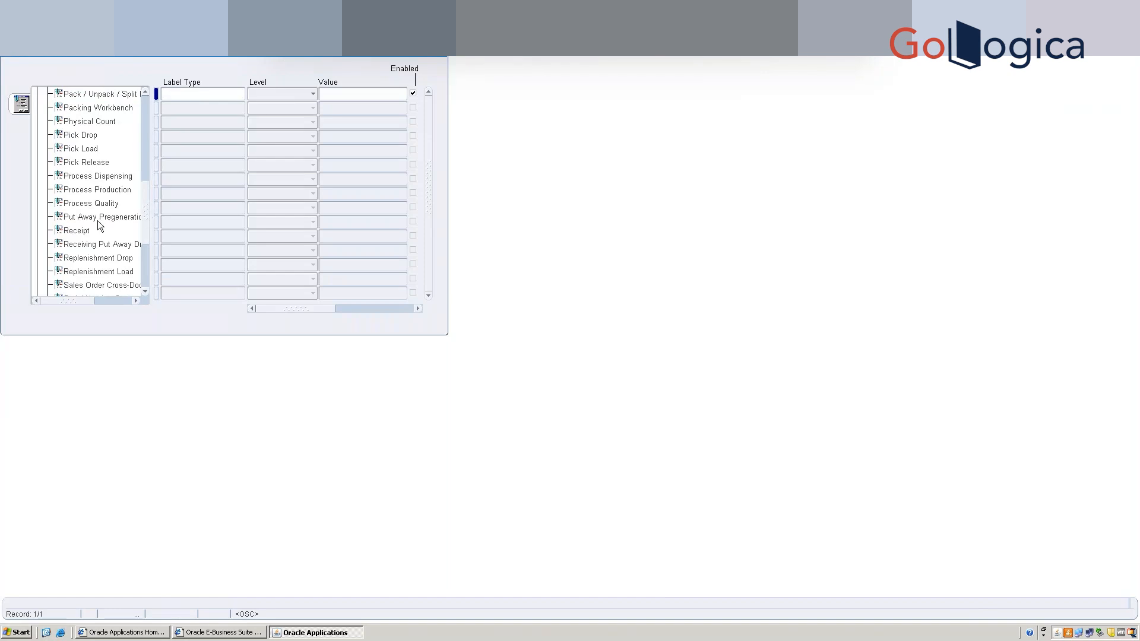
{"action": "left_click", "coordinate": [77, 230]}
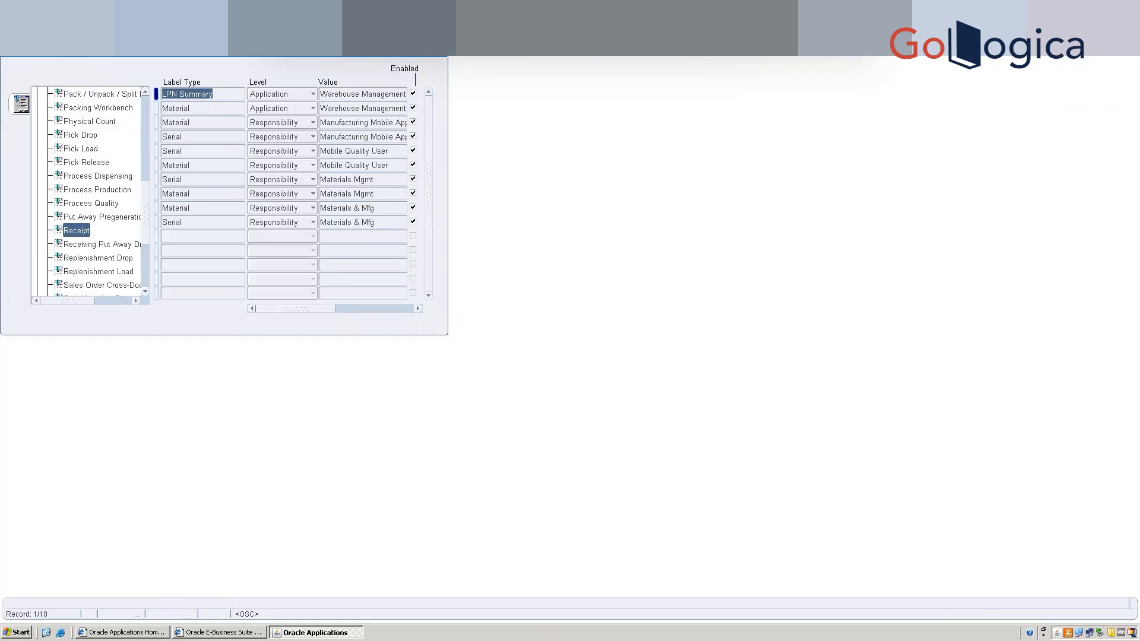
Minimize the label form, the E-Business Suite browser and the home page to show the server desktop.
{"action": "left_click", "coordinate": [1109, 6]}
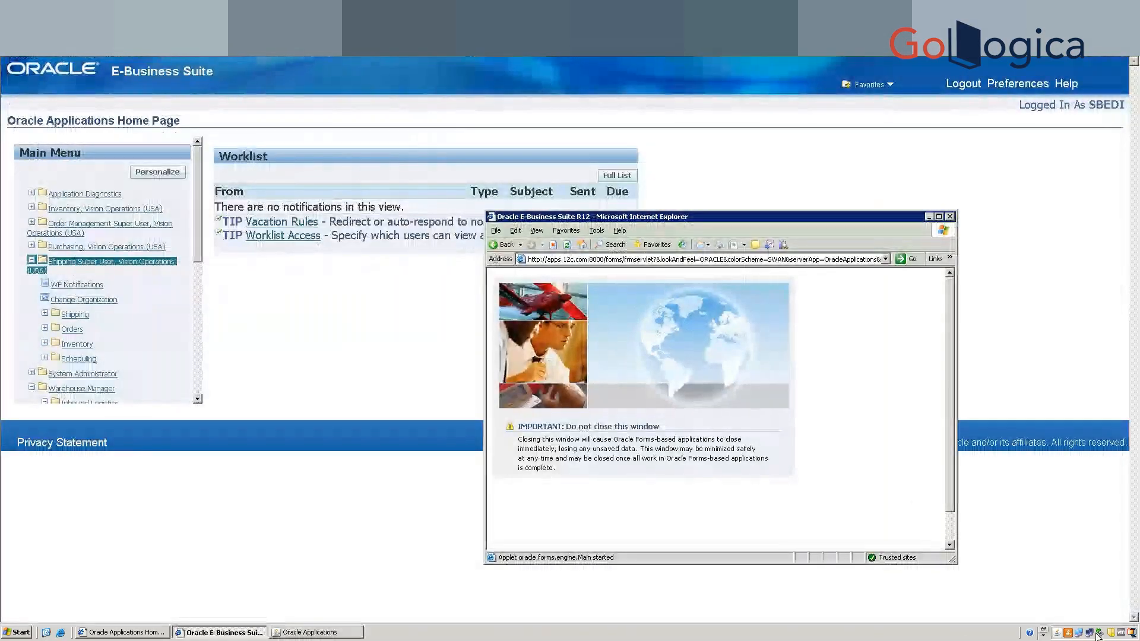
{"action": "left_click", "coordinate": [1133, 634]}
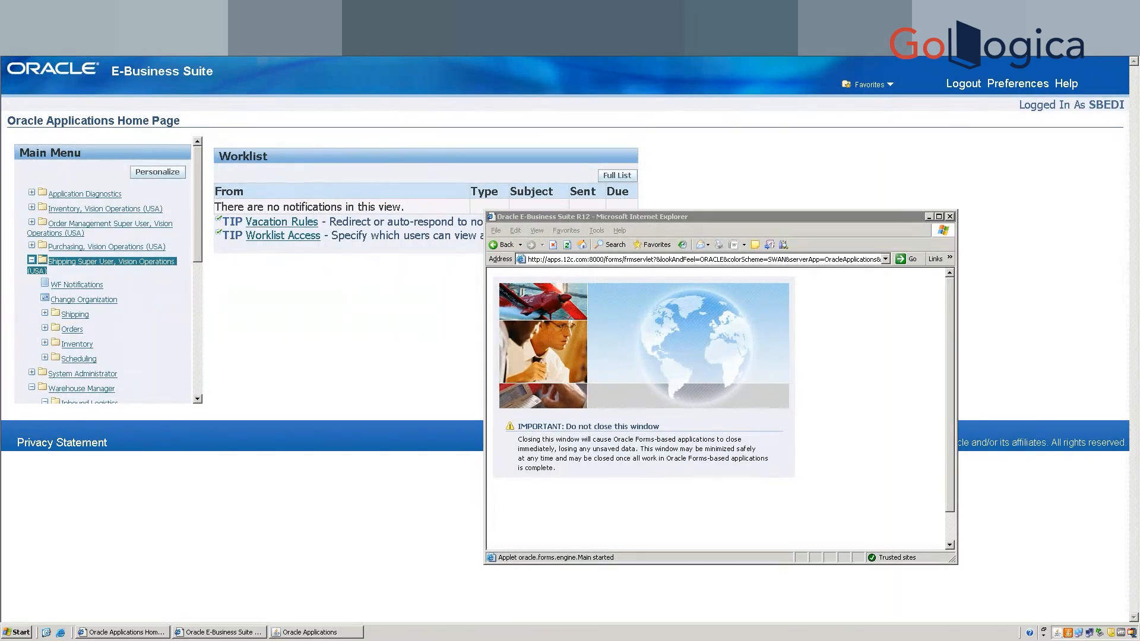
{"action": "left_click", "coordinate": [831, 9]}
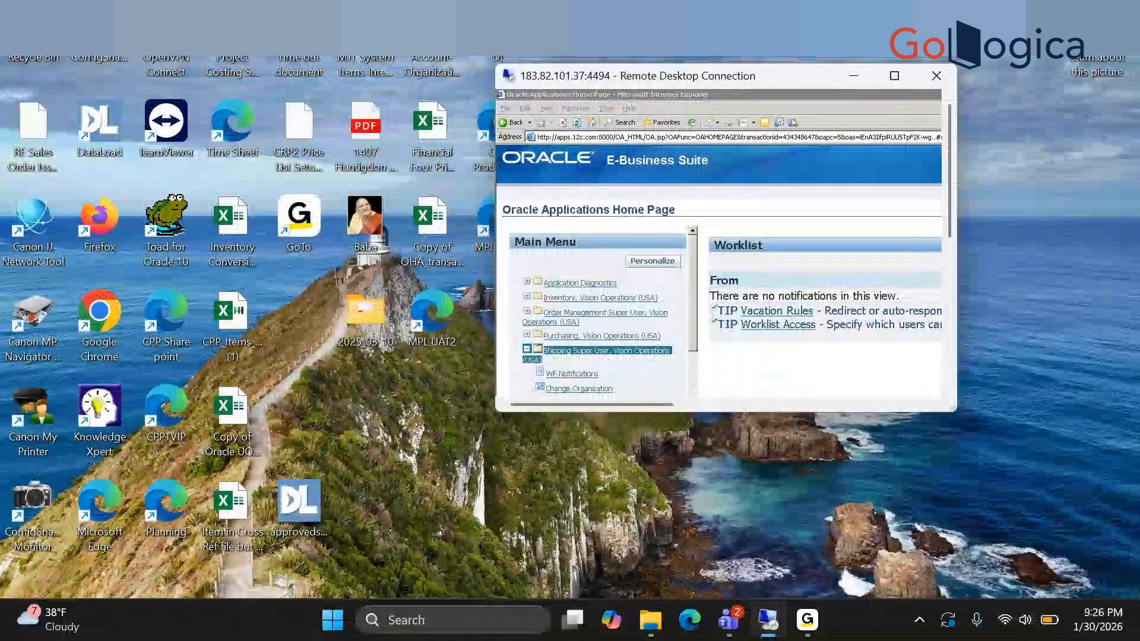
{"action": "left_click", "coordinate": [895, 77]}
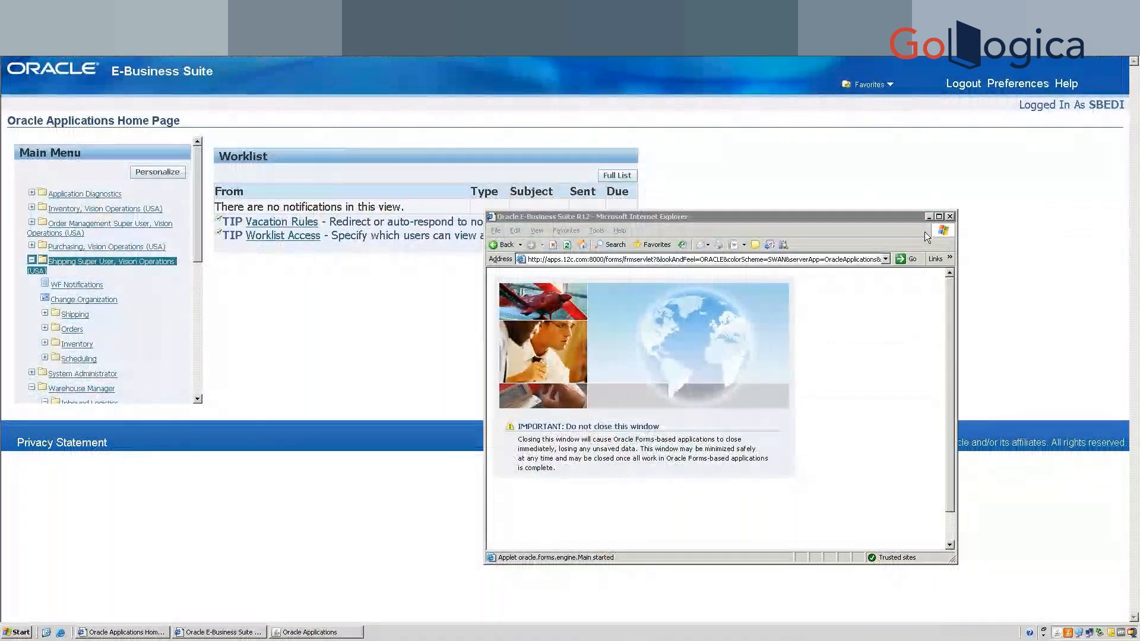
{"action": "left_click", "coordinate": [939, 217]}
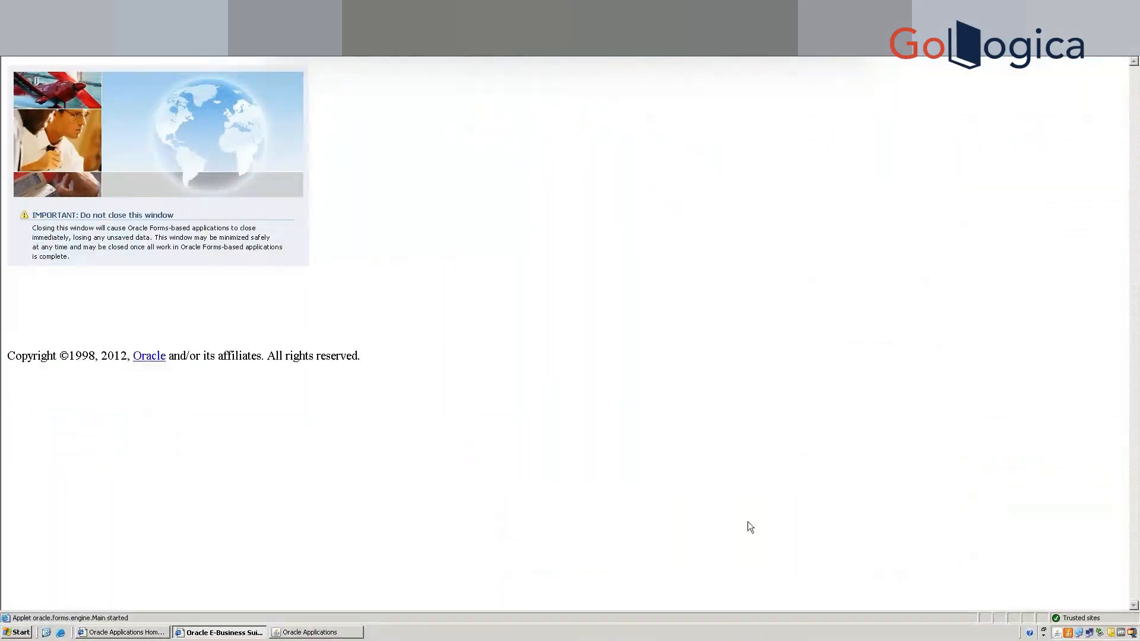
{"action": "left_click", "coordinate": [313, 634]}
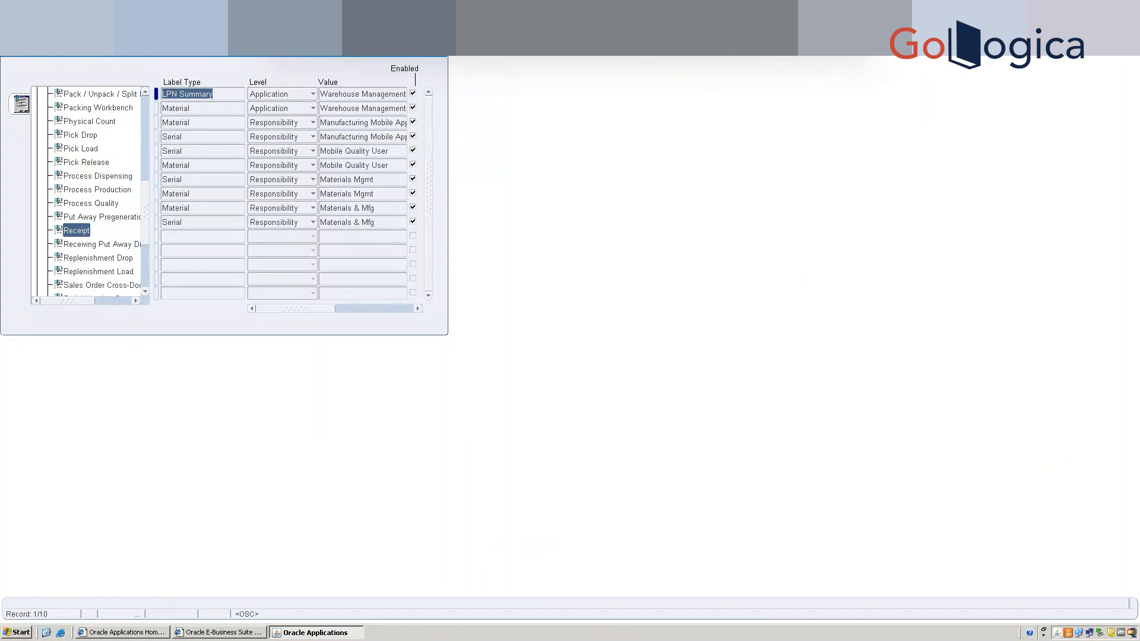
{"action": "key", "text": "alt+Tab"}
{"action": "left_click", "coordinate": [1114, 6]}
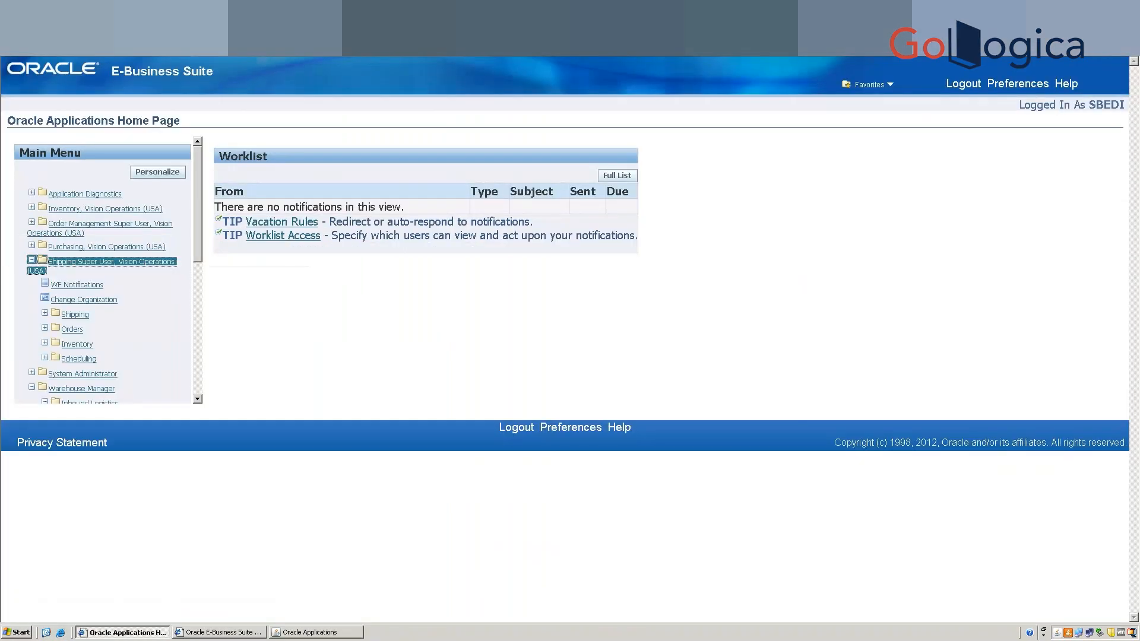
{"action": "left_click", "coordinate": [1113, 6]}
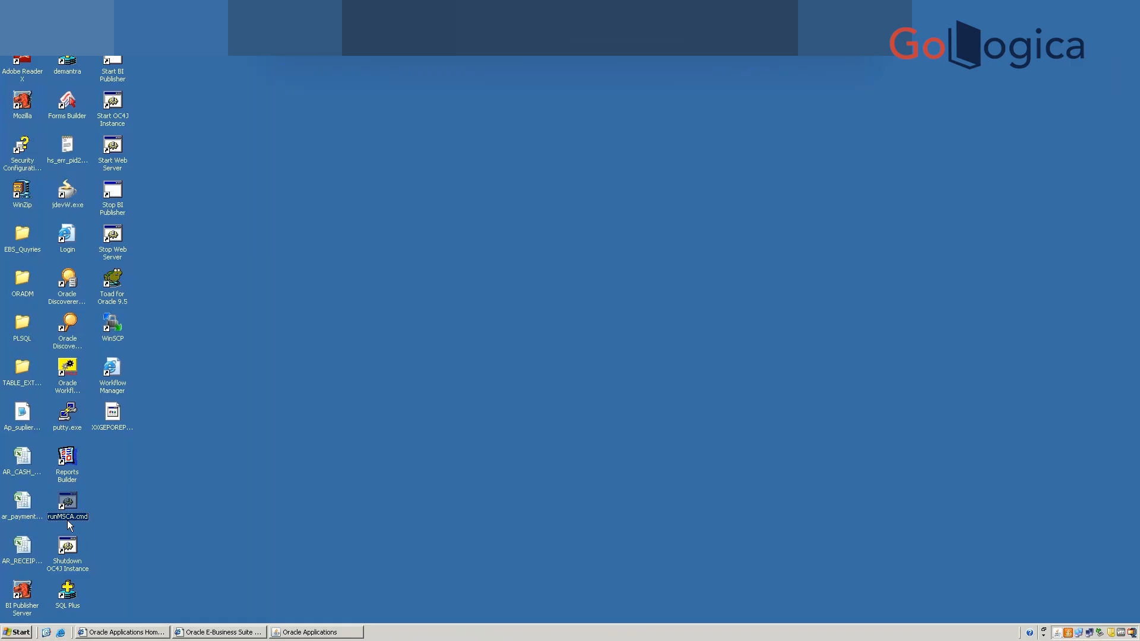
Run runMSCA.cmd and attempt a connection, dismiss the Connect Failed error, and restore the label form.
{"action": "double_click", "coordinate": [66, 512]}
{"action": "left_click", "coordinate": [502, 314]}
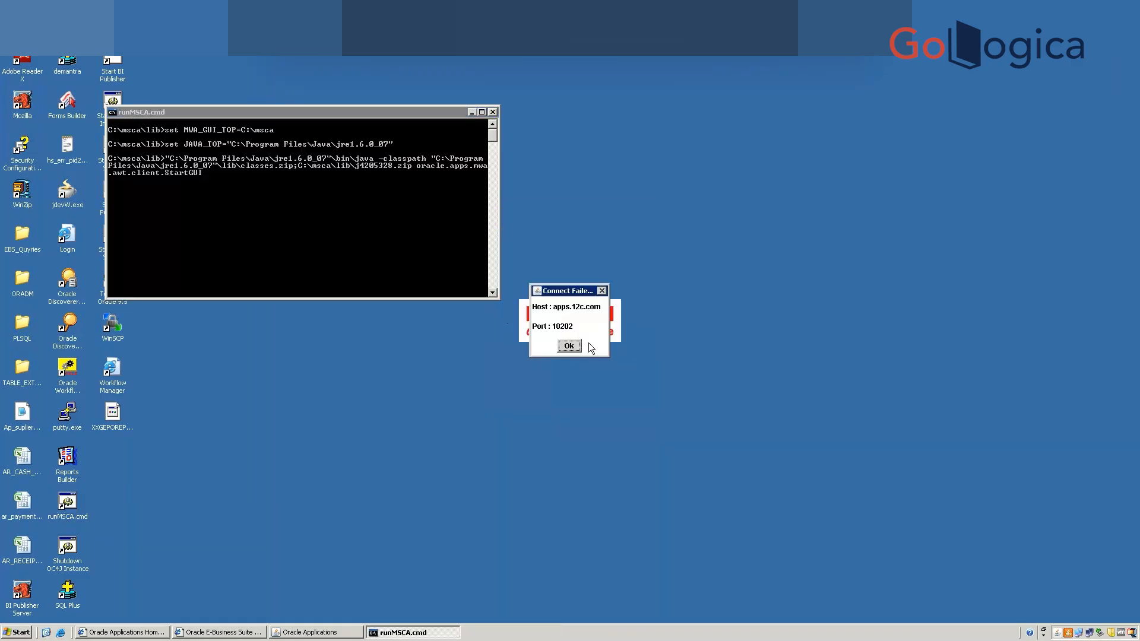
{"action": "left_click", "coordinate": [568, 346]}
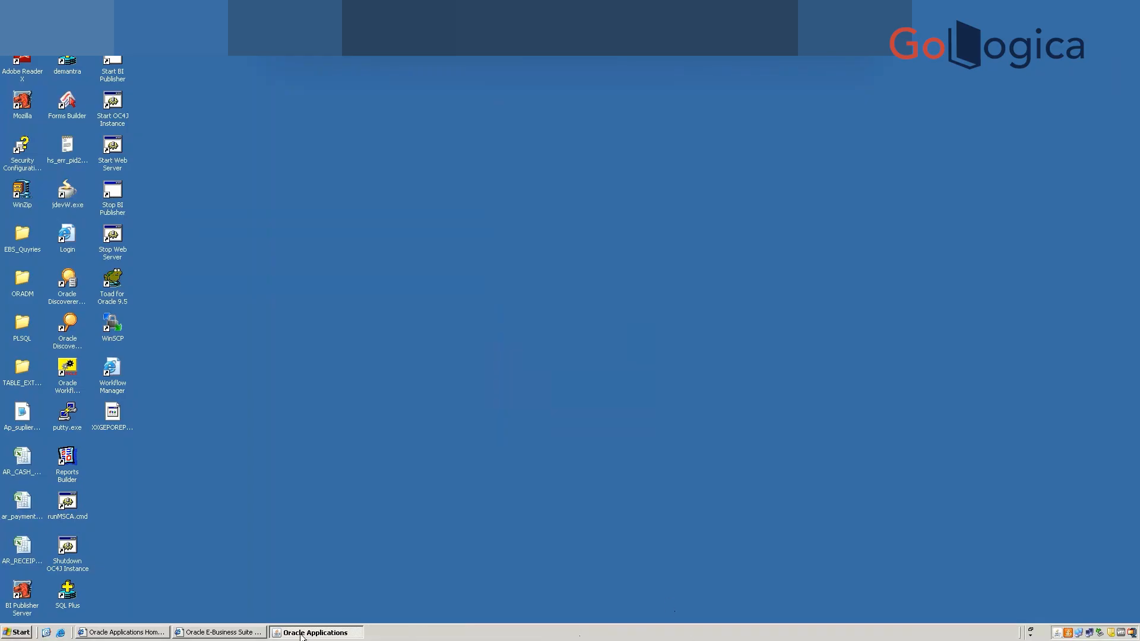
{"action": "left_click", "coordinate": [331, 633]}
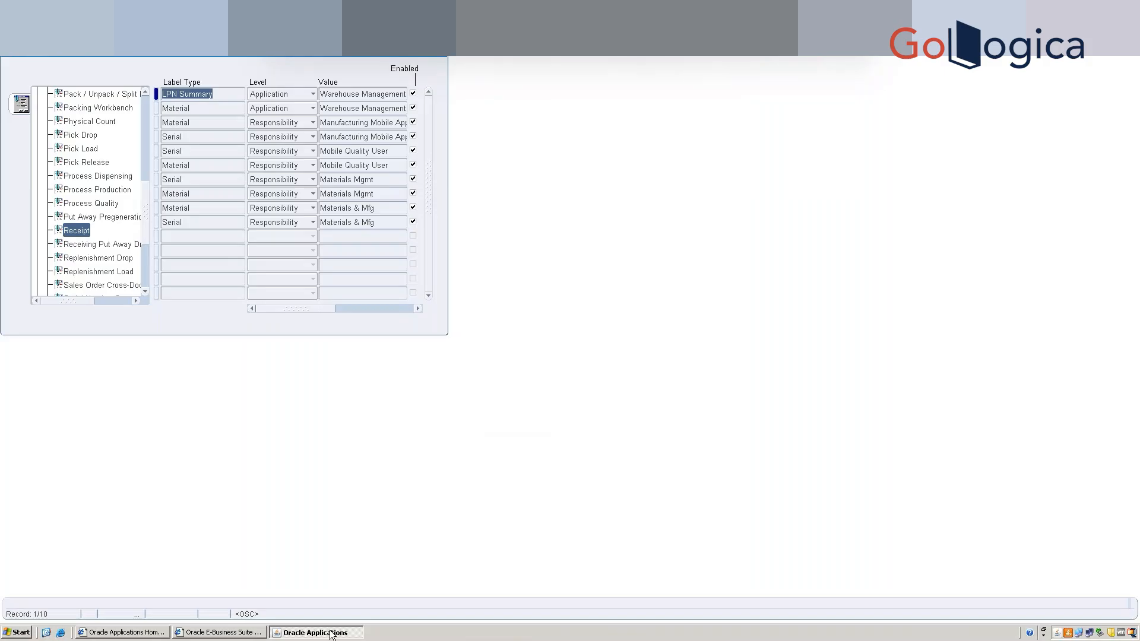
{"action": "left_click", "coordinate": [337, 234]}
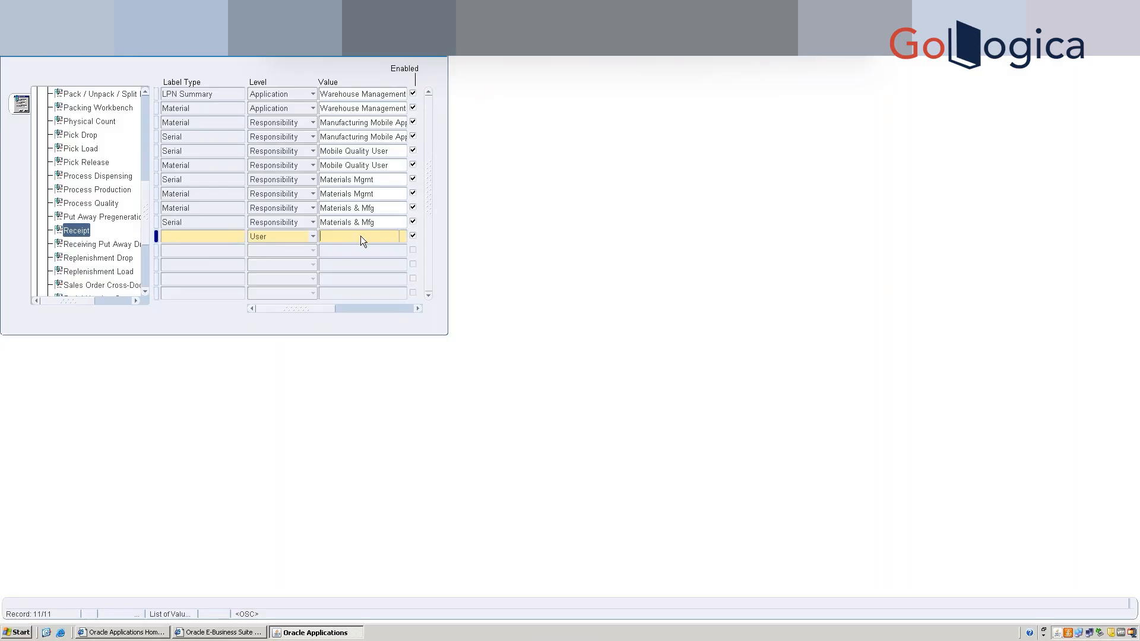
{"action": "left_click", "coordinate": [403, 237]}
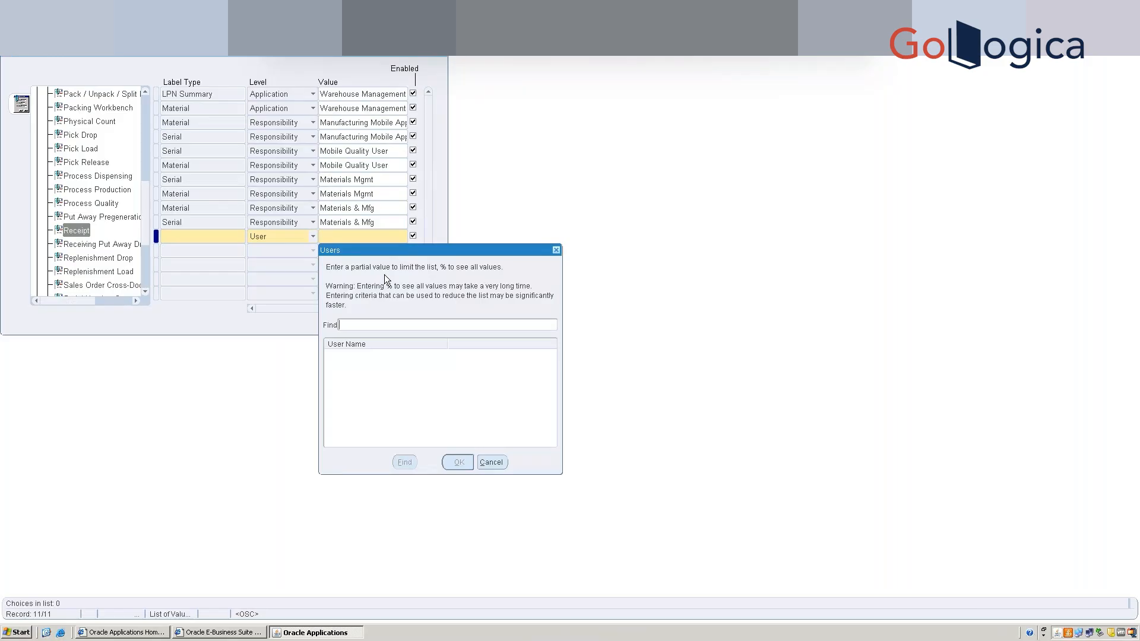
{"action": "type", "text": "OP"}
{"action": "key", "text": "BackSpace"}
{"action": "key", "text": "BackSpace"}
{"action": "type", "text": "%"}
{"action": "type", "text": "MSCA%"}
{"action": "key", "text": "Return"}
{"action": "type", "text": "%"}
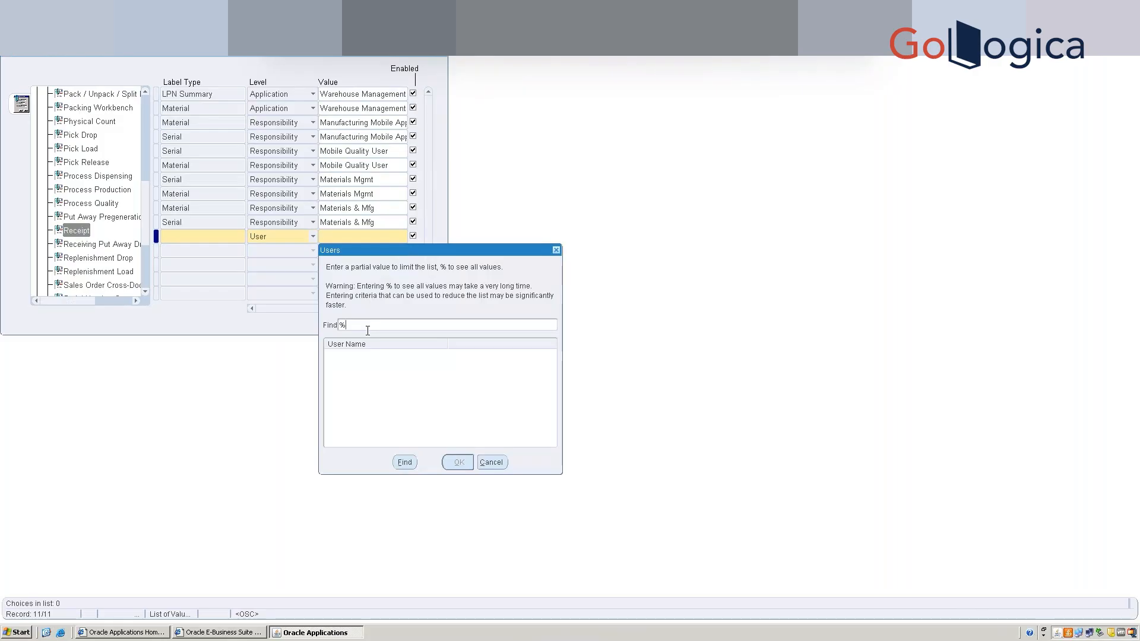
{"action": "left_click", "coordinate": [500, 462]}
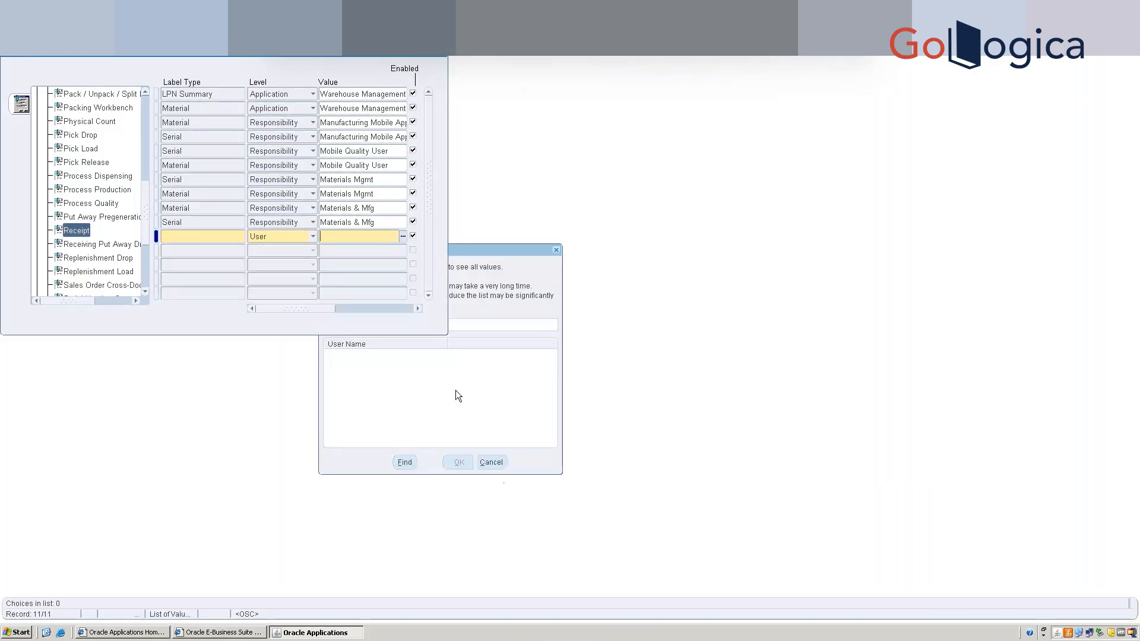
{"action": "left_click", "coordinate": [403, 237]}
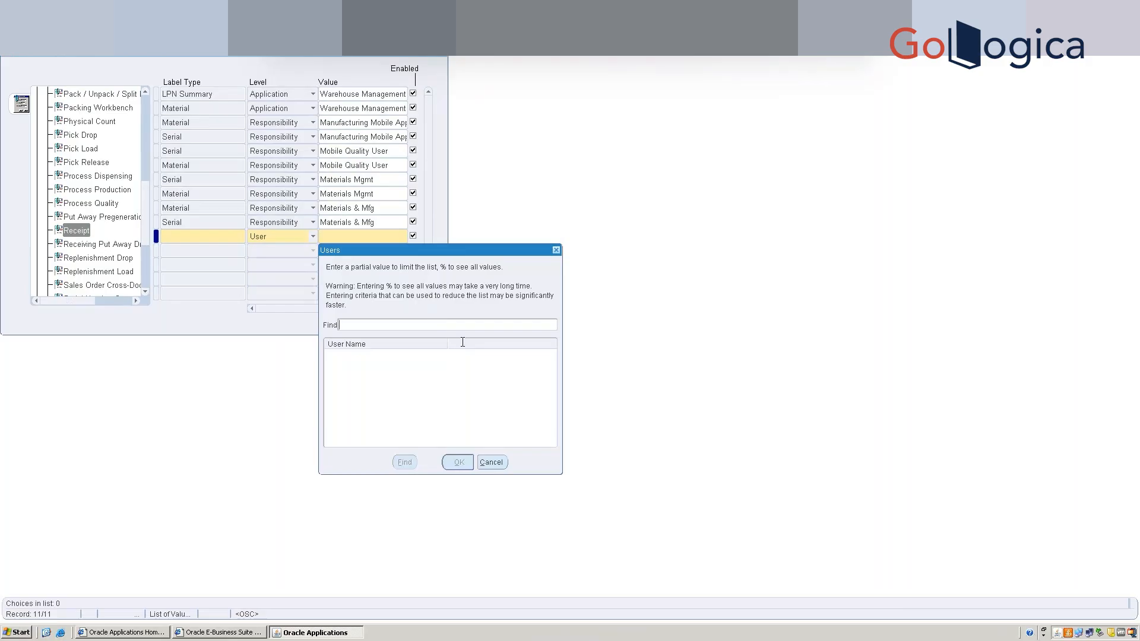
{"action": "left_click", "coordinate": [491, 462]}
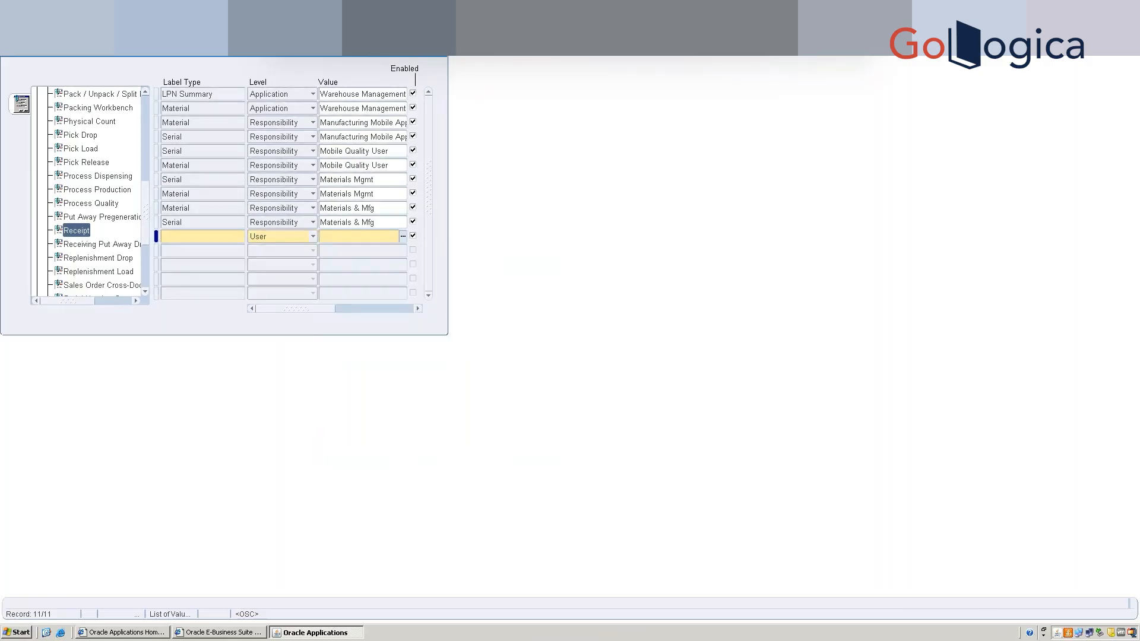
{"action": "left_click", "coordinate": [158, 47]}
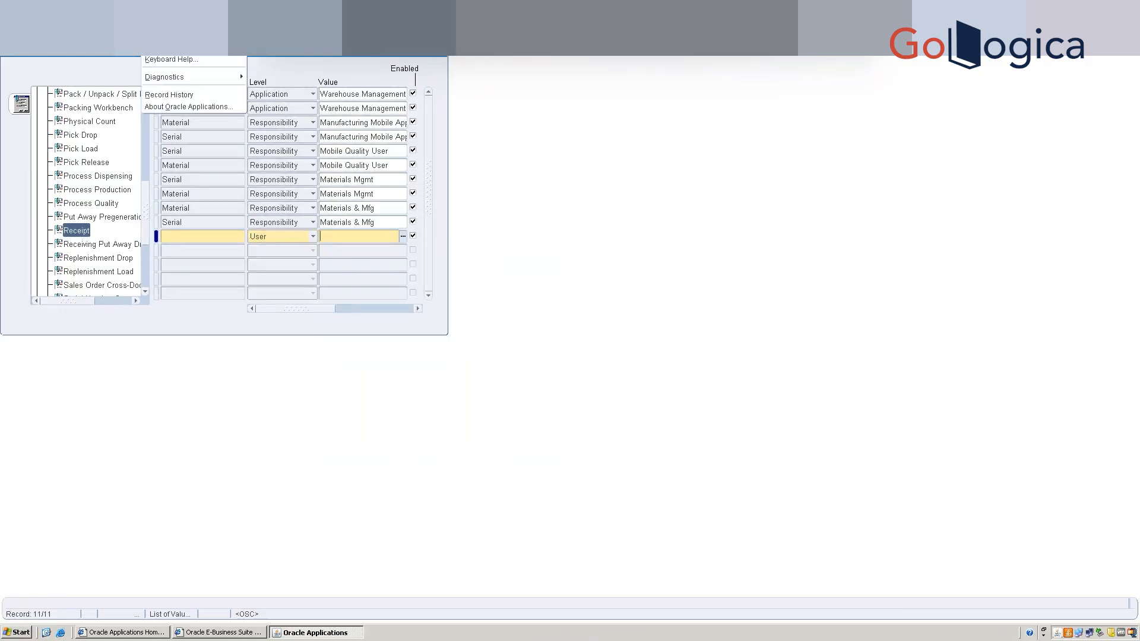
{"action": "left_click", "coordinate": [170, 96]}
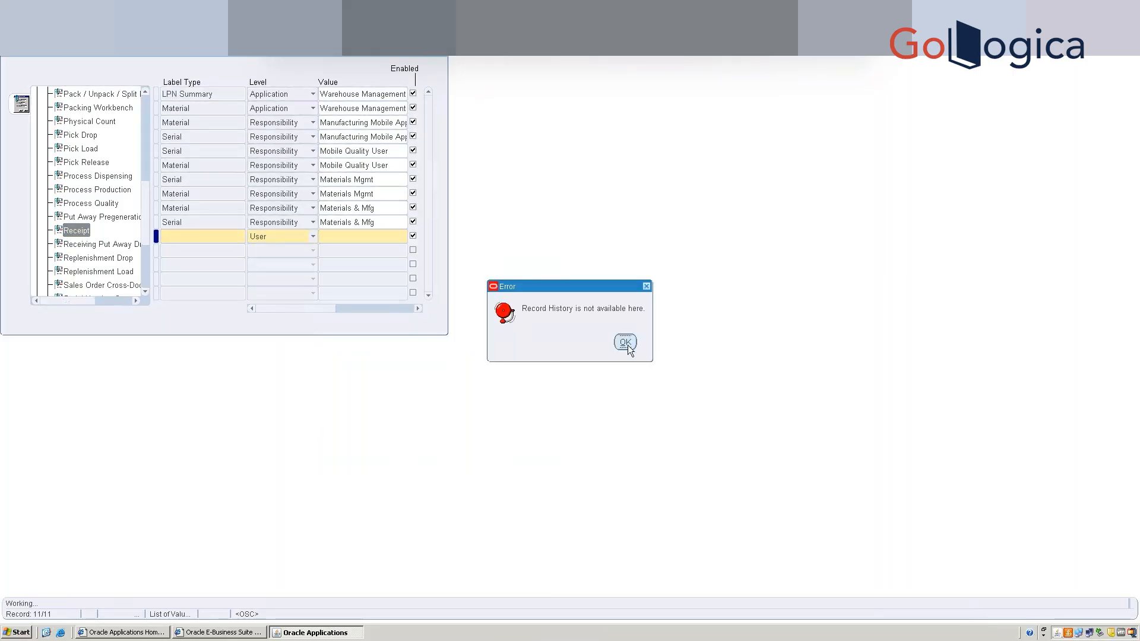
{"action": "key", "text": "Return"}
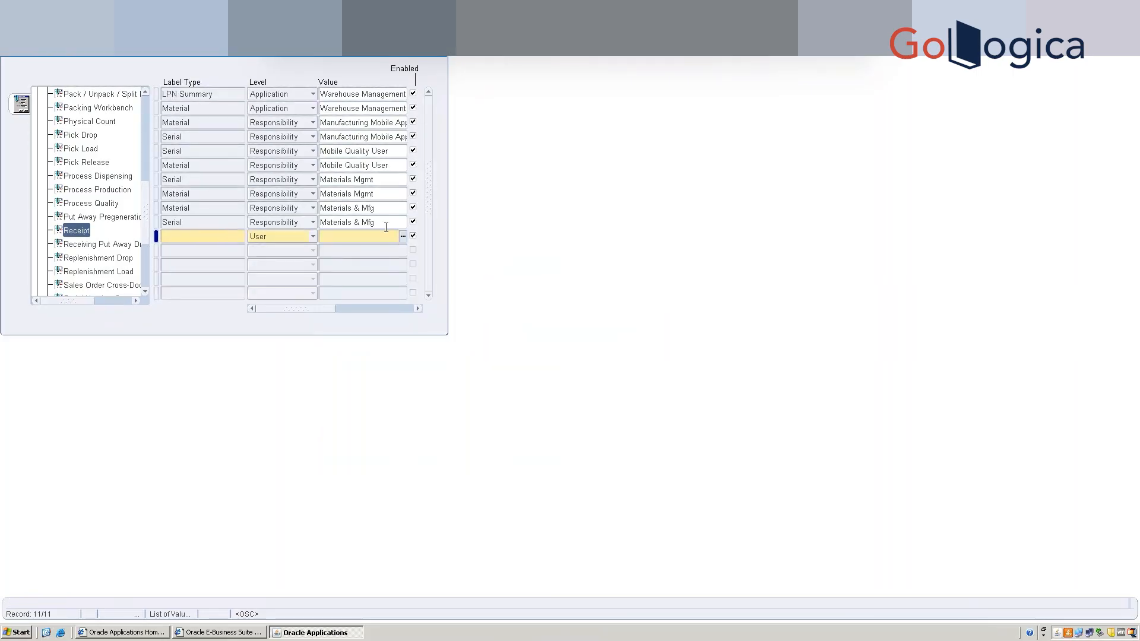
{"action": "key", "text": "Up"}
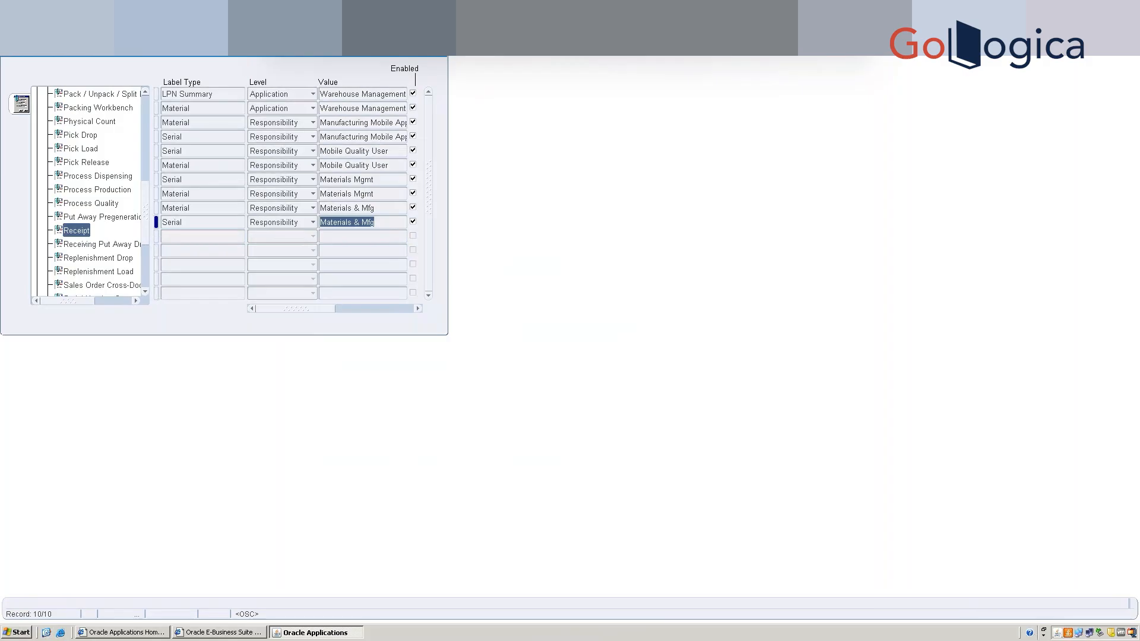
Review Help > About Oracle Applications, then close the Assign Label Types form.
{"action": "left_click", "coordinate": [151, 19]}
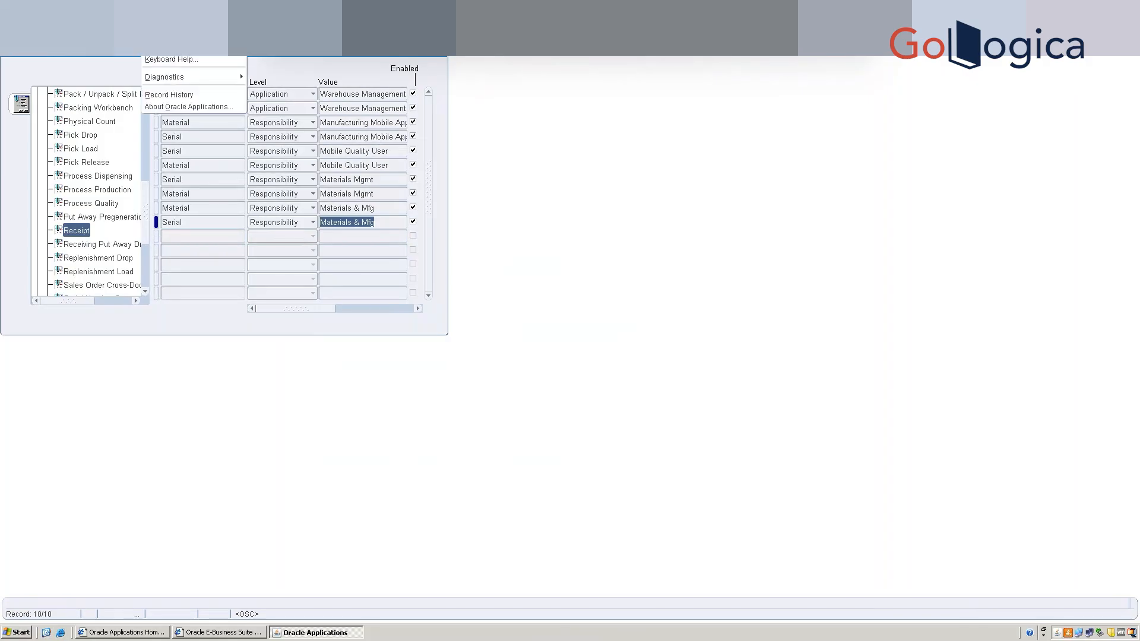
{"action": "left_click", "coordinate": [176, 111]}
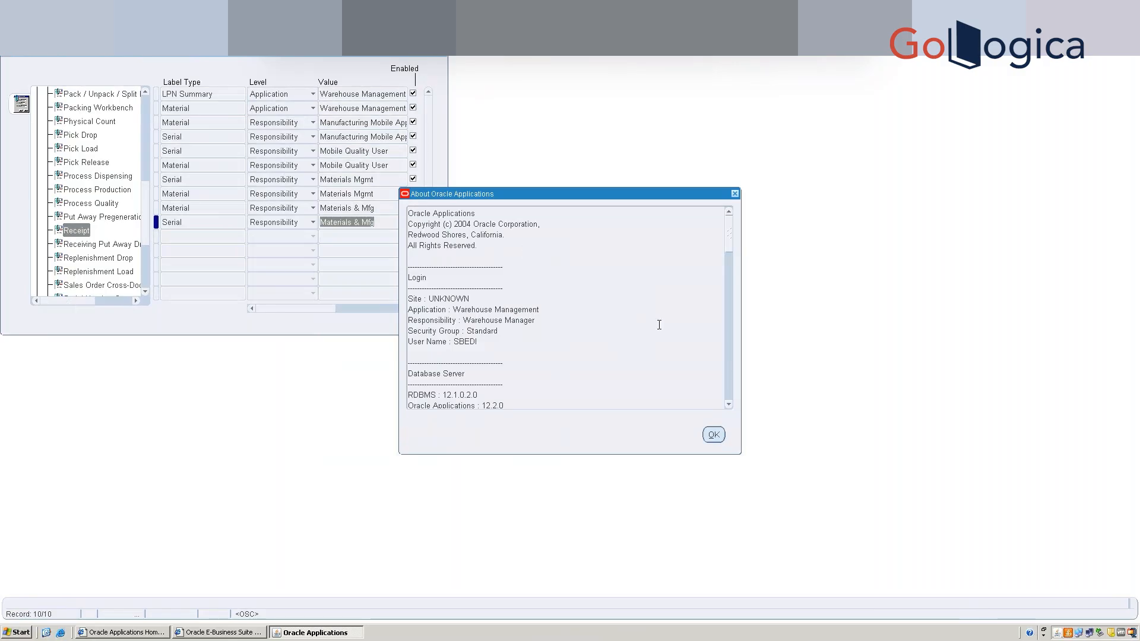
{"action": "left_click_drag", "start_coordinate": [729, 245], "coordinate": [738, 289]}
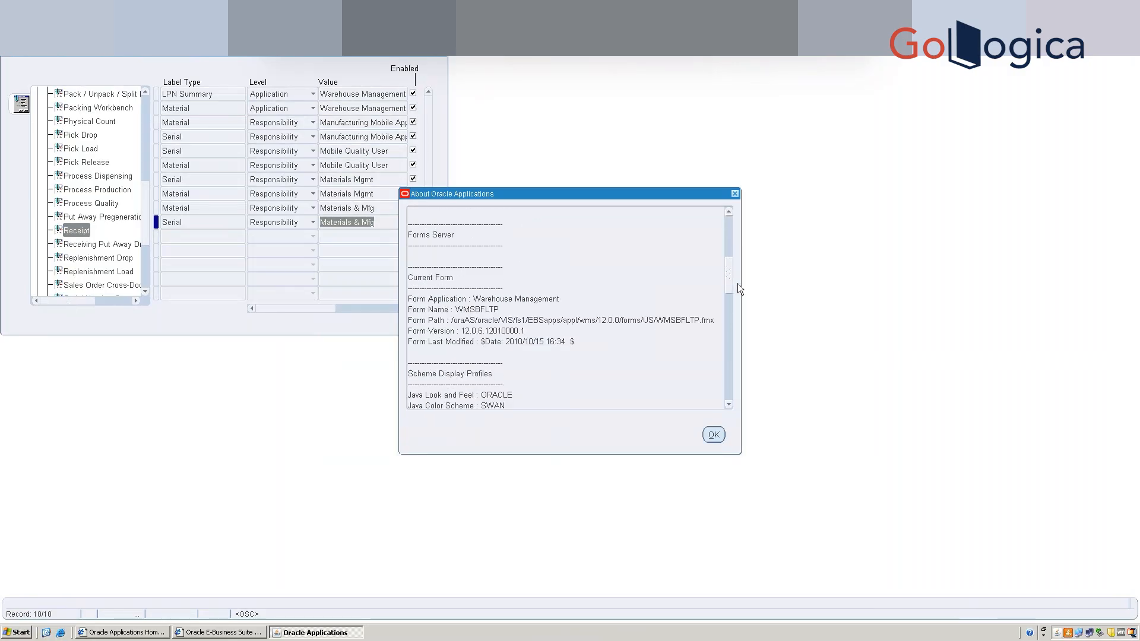
{"action": "left_click", "coordinate": [735, 196]}
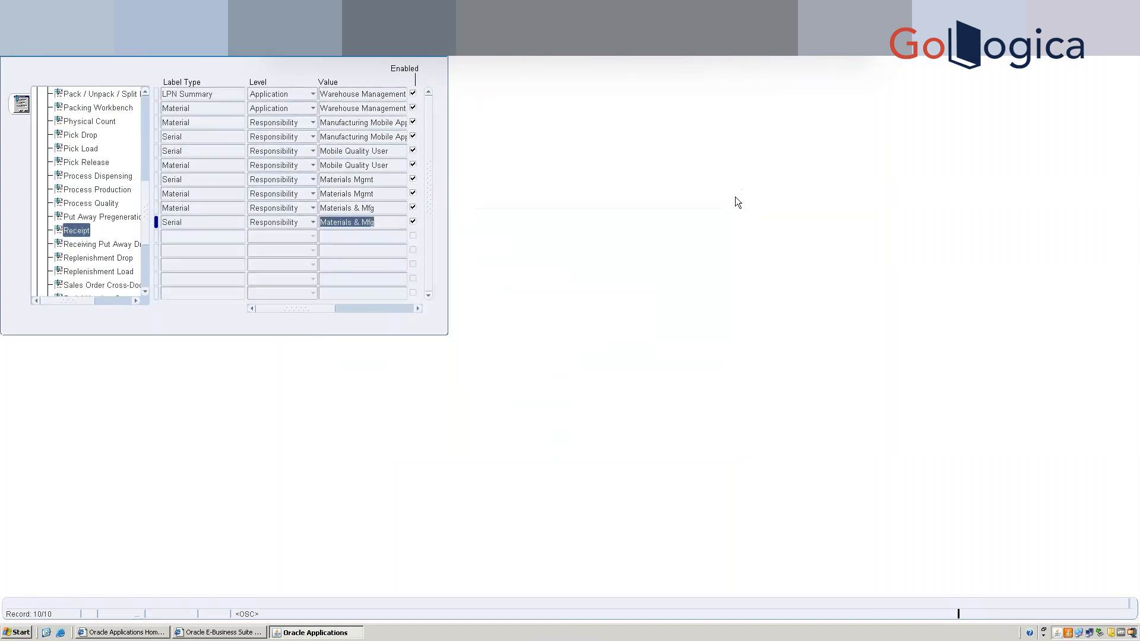
{"action": "left_click", "coordinate": [444, 57]}
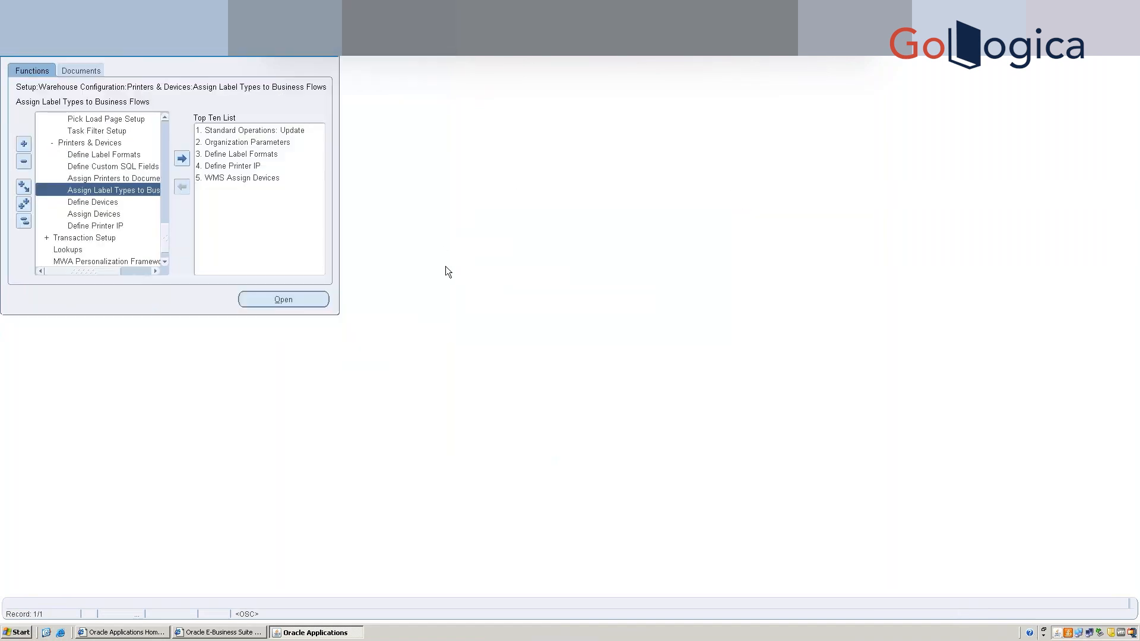
Switch responsibility to System Administrator.
{"action": "key", "text": "alt+f"}
{"action": "key", "text": "Up"}
{"action": "key", "text": "Up"}
{"action": "key", "text": "Up"}
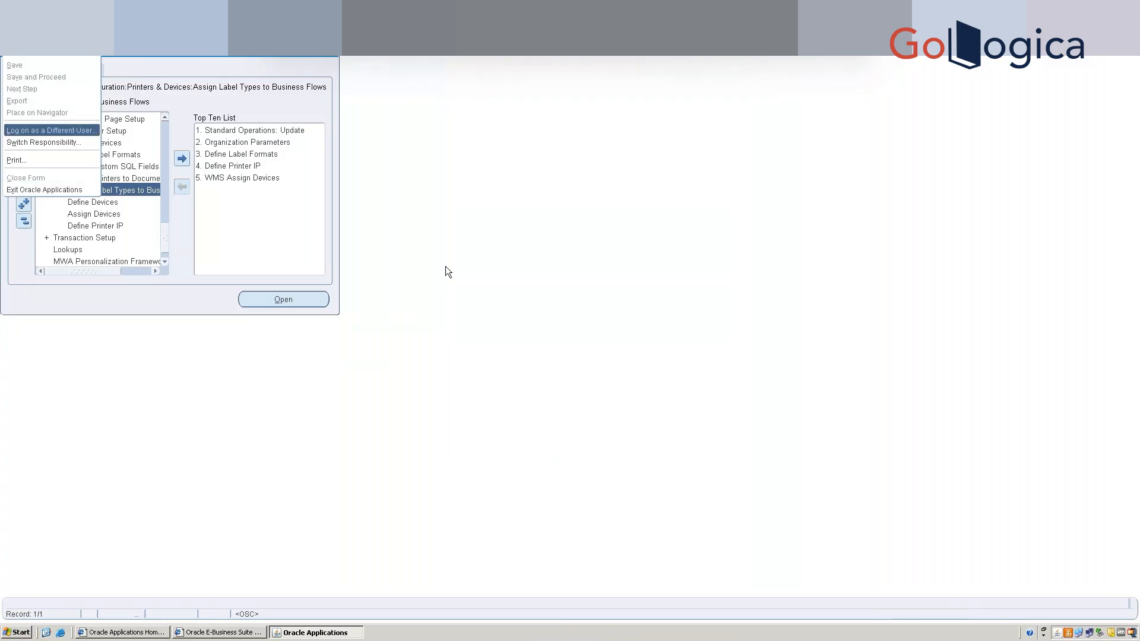
{"action": "key", "text": "Down"}
{"action": "key", "text": "Return"}
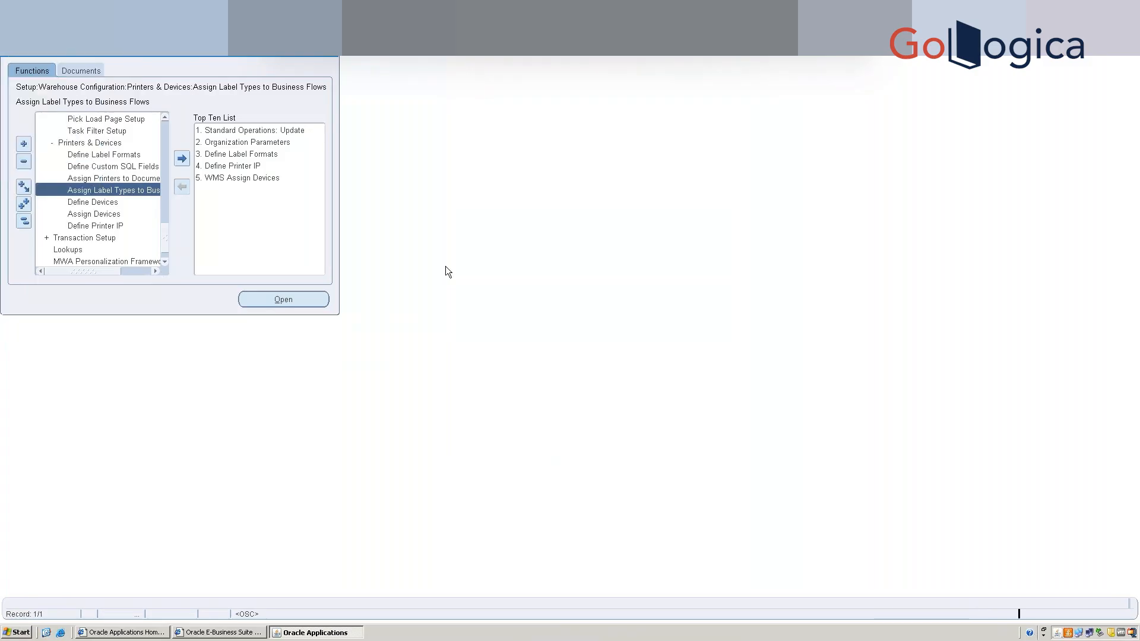
{"action": "key", "text": "Down"}
{"action": "key", "text": "Return"}
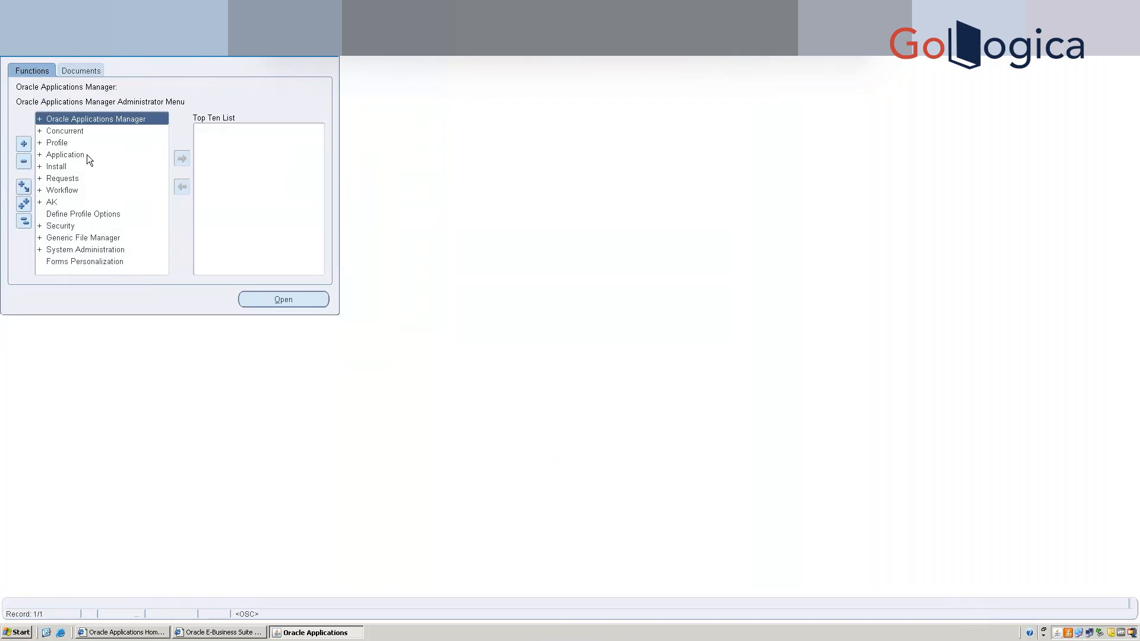
Expand Security > Responsibility > Define, add it to the Top Ten List and open it.
{"action": "left_click", "coordinate": [84, 155]}
{"action": "double_click", "coordinate": [84, 155]}
{"action": "key", "text": "Down"}
{"action": "key", "text": "Down"}
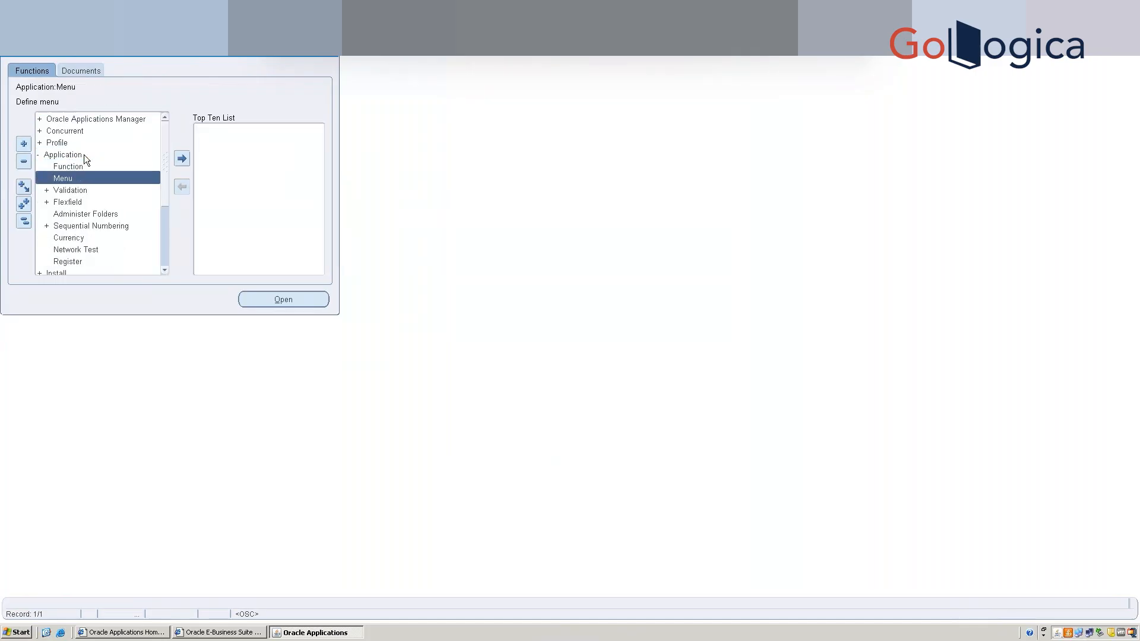
{"action": "key", "text": "Down"}
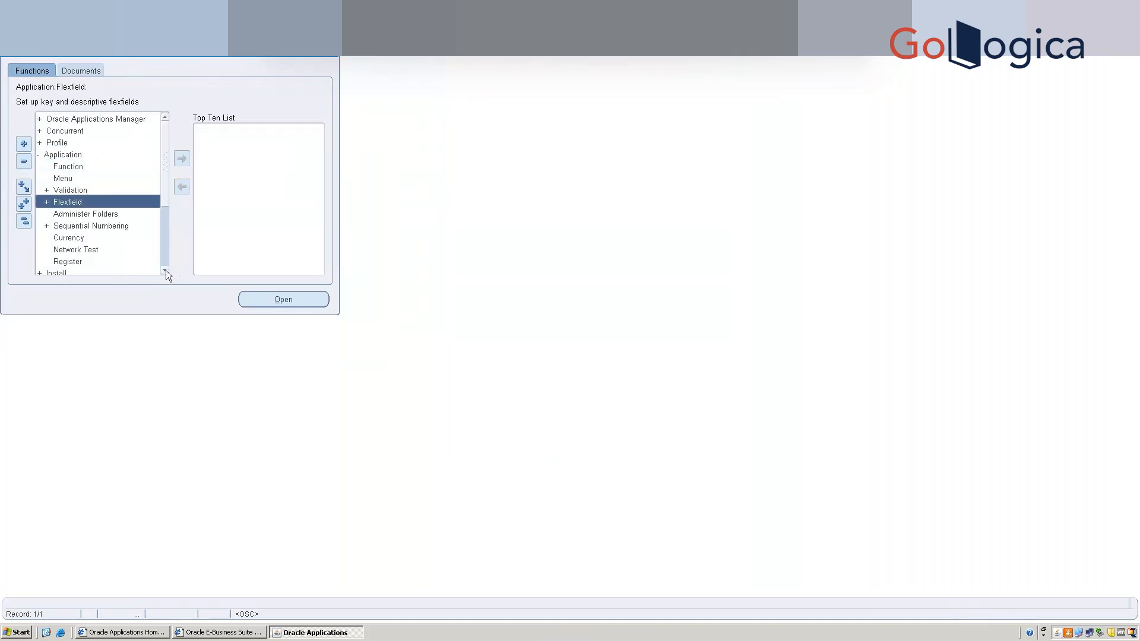
{"action": "left_click", "coordinate": [166, 270]}
{"action": "left_click", "coordinate": [165, 270]}
{"action": "left_click", "coordinate": [165, 270]}
{"action": "left_click", "coordinate": [165, 270]}
{"action": "left_click", "coordinate": [166, 270]}
{"action": "left_click", "coordinate": [166, 270]}
{"action": "left_click", "coordinate": [165, 269]}
{"action": "left_click", "coordinate": [165, 270]}
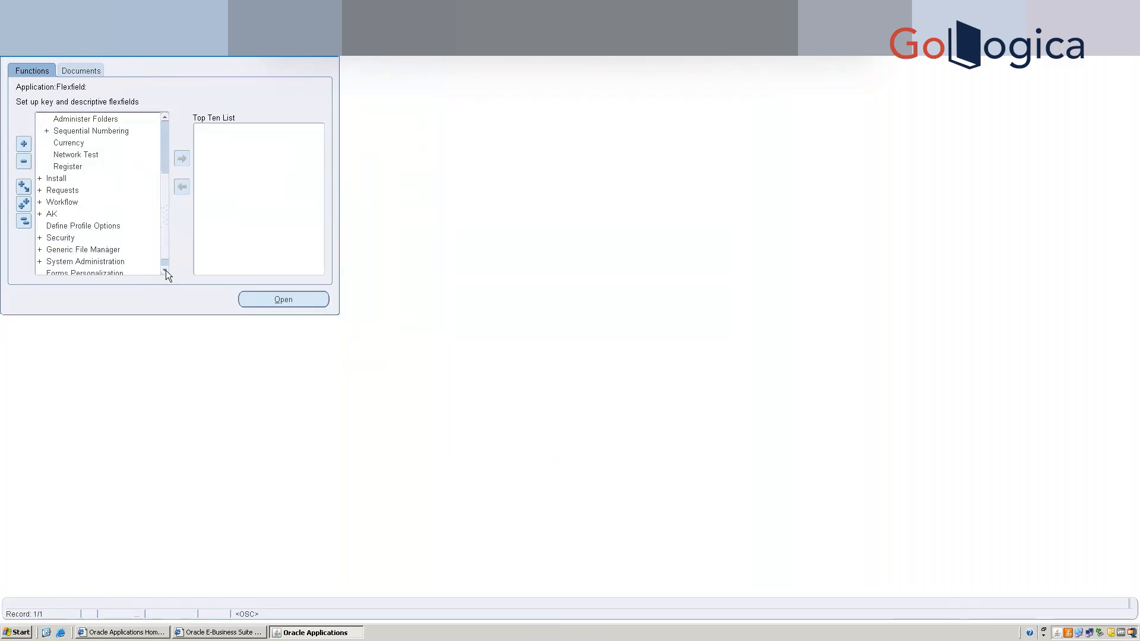
{"action": "double_click", "coordinate": [70, 238]}
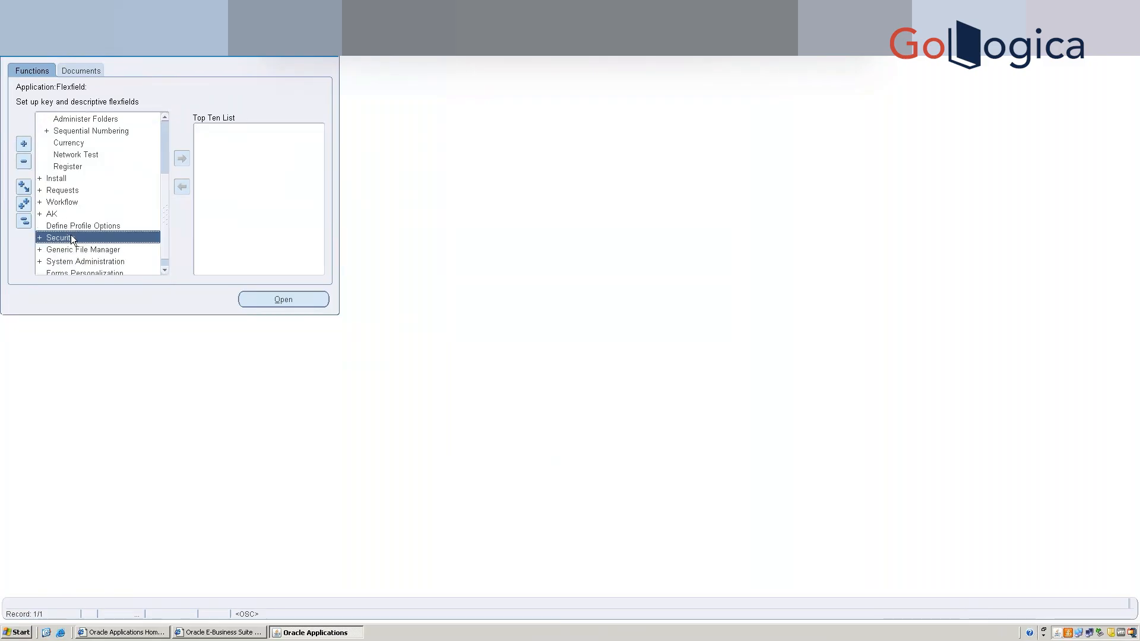
{"action": "key", "text": "Down"}
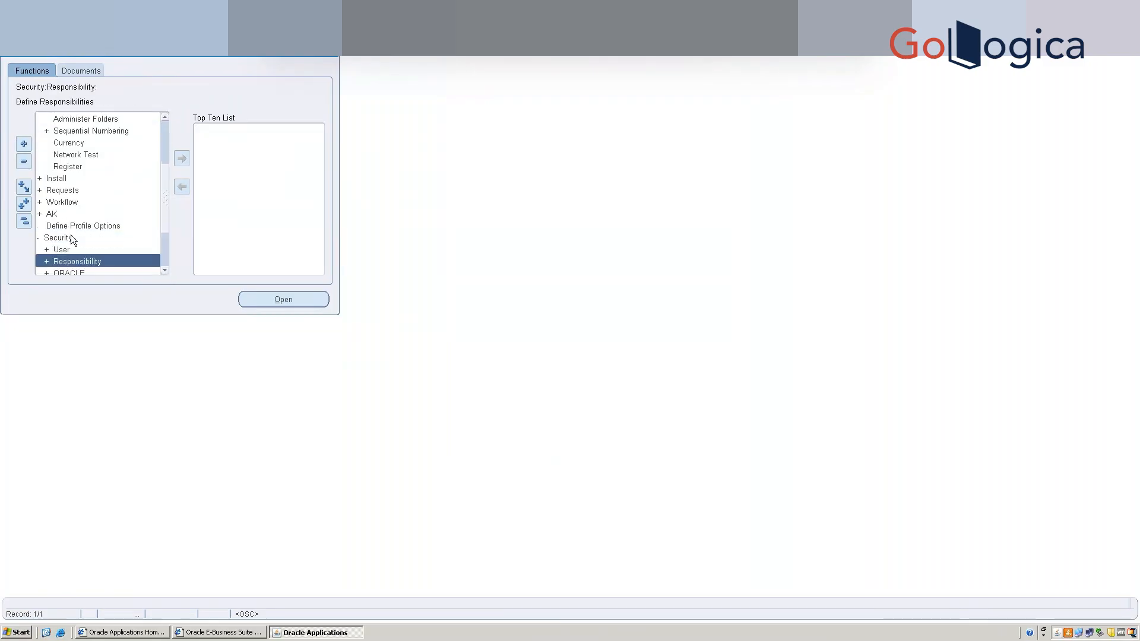
{"action": "key", "text": "Return"}
{"action": "left_click", "coordinate": [183, 157]}
{"action": "double_click", "coordinate": [235, 130]}
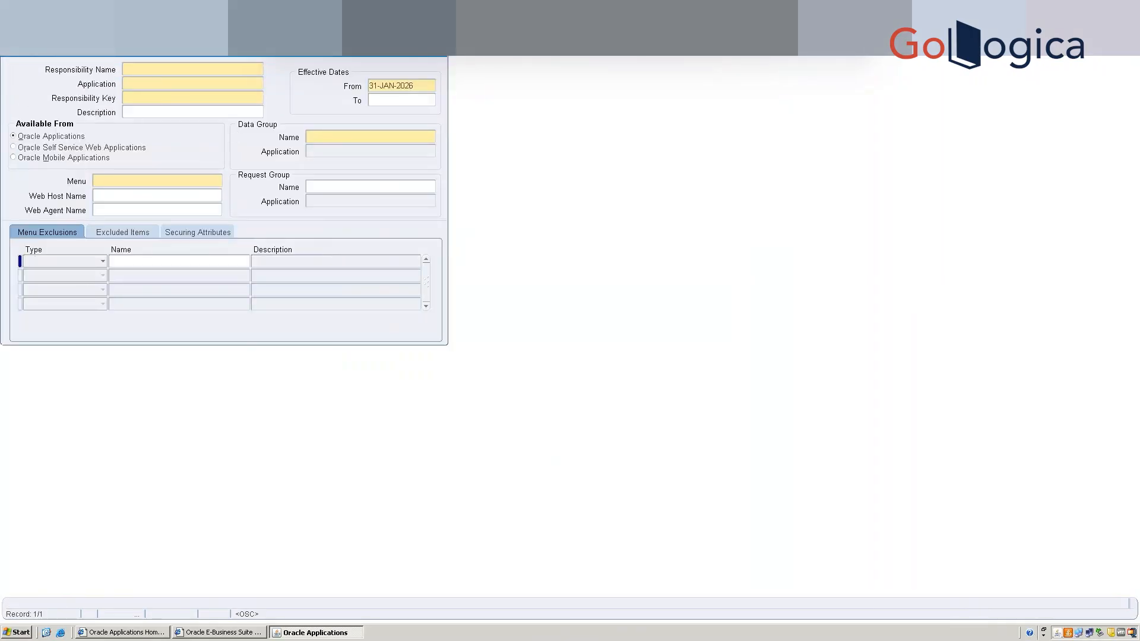
Query responsibilities matching %MSCA% and load ERES MSCA Admin for reference.
{"action": "key", "text": "ctrl+f"}
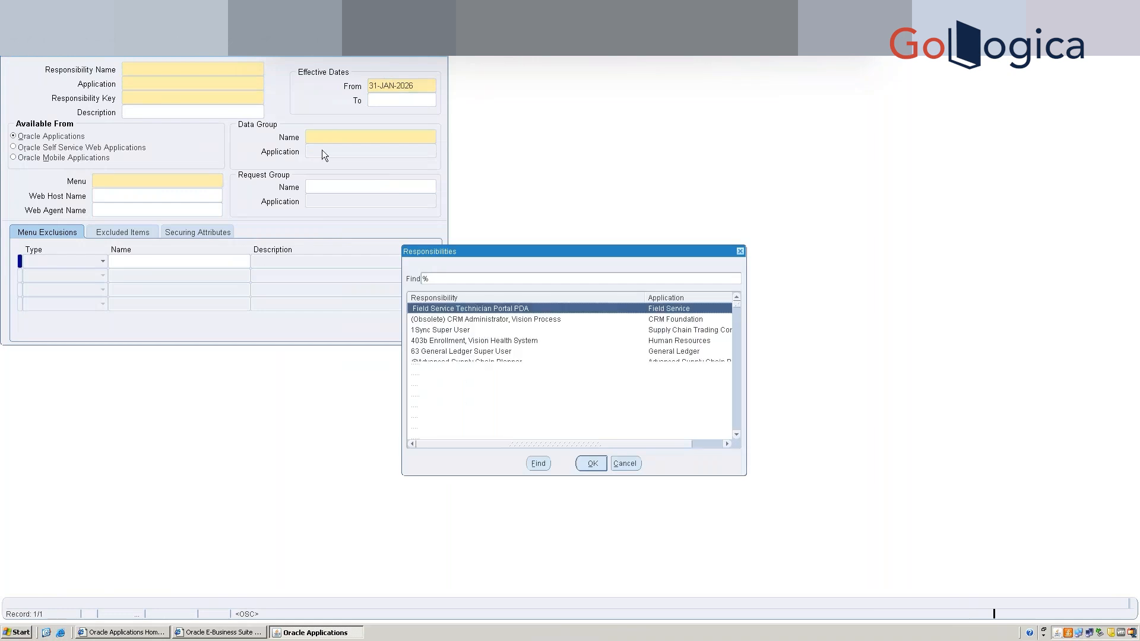
{"action": "left_click", "coordinate": [444, 275]}
{"action": "double_click", "coordinate": [444, 275]}
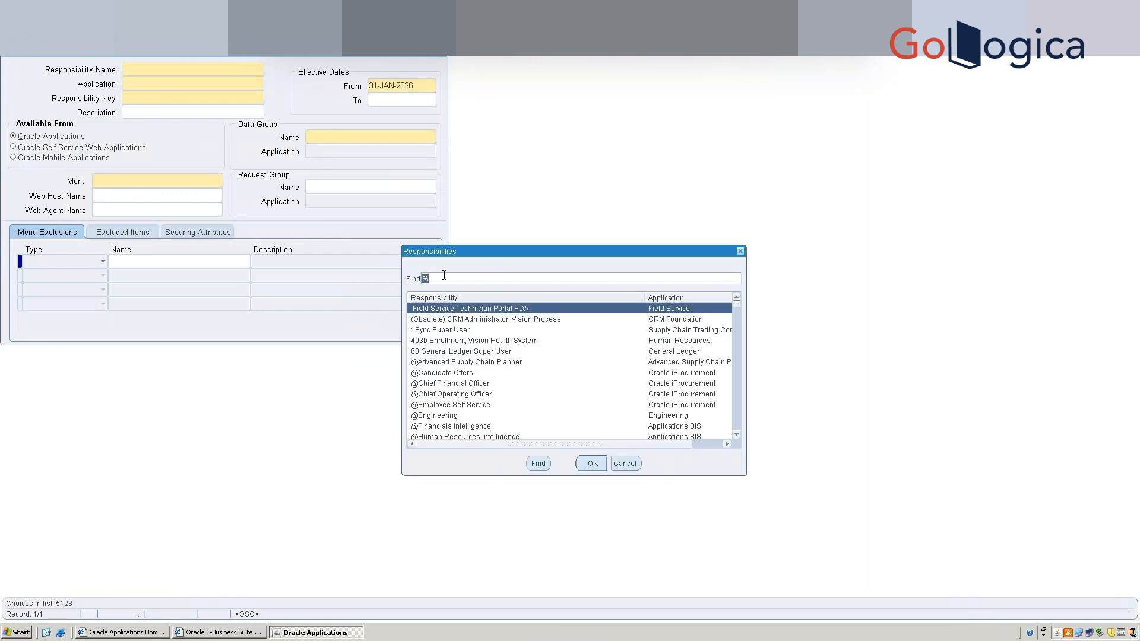
{"action": "left_click", "coordinate": [444, 277]}
{"action": "type", "text": "MSCA%"}
{"action": "key", "text": "Return"}
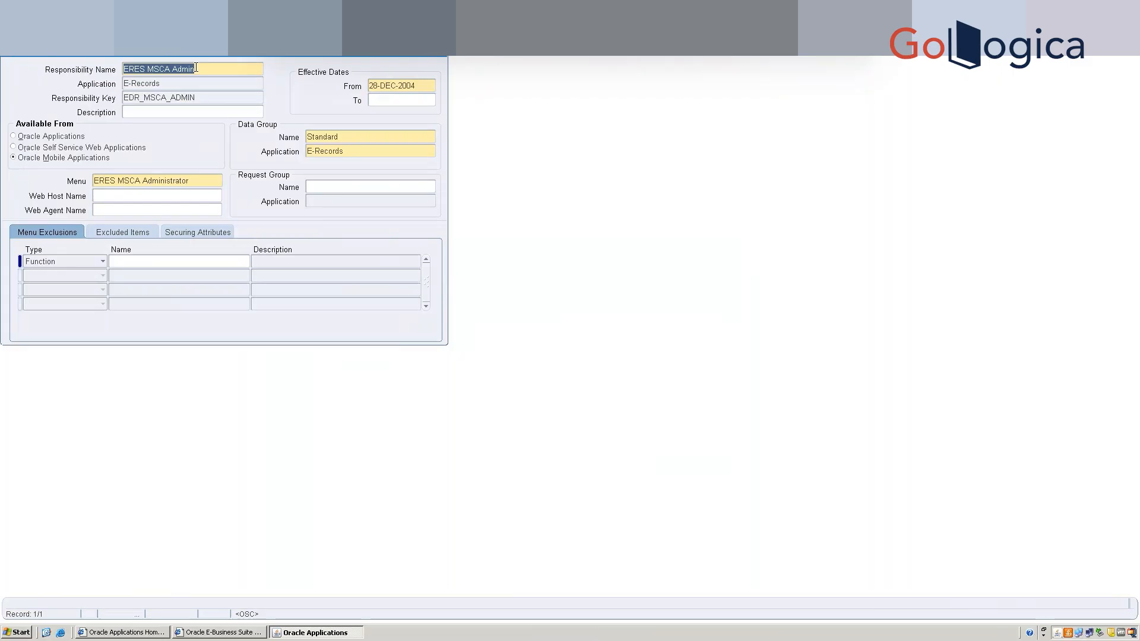
Start a new blank responsibility record effective from 31-JAN-2026.
{"action": "key", "text": "ctrl+Down"}
{"action": "key", "text": "shift+F6"}
{"action": "key", "text": "Down"}
{"action": "key", "text": "Up"}
{"action": "key", "text": "Down"}
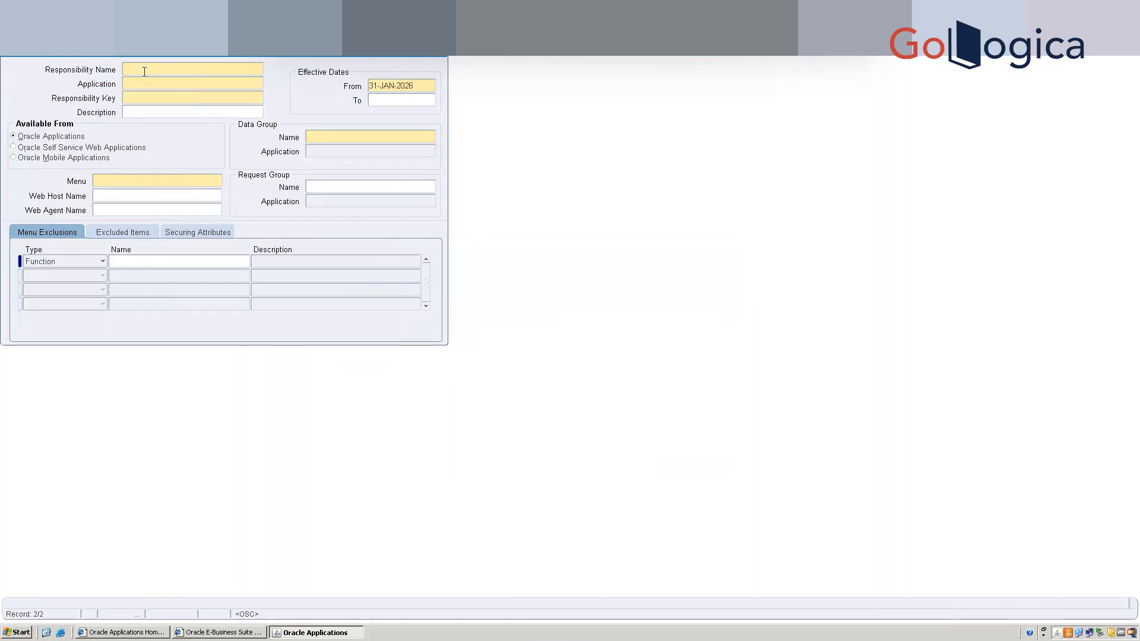
Name the responsibility SB MSCA for Warehouse Management with key SB_MSCA and description SB Mobile Supply Chain.
{"action": "type", "text": "SB MSCA"}
{"action": "left_click", "coordinate": [143, 84]}
{"action": "type", "text": "ware"}
{"action": "key", "text": "Tab"}
{"action": "type", "text": "SB_"}
{"action": "type", "text": "MSCA"}
{"action": "type", "text": "SB "}
{"action": "type", "text": "Mobile Supply Chain"}
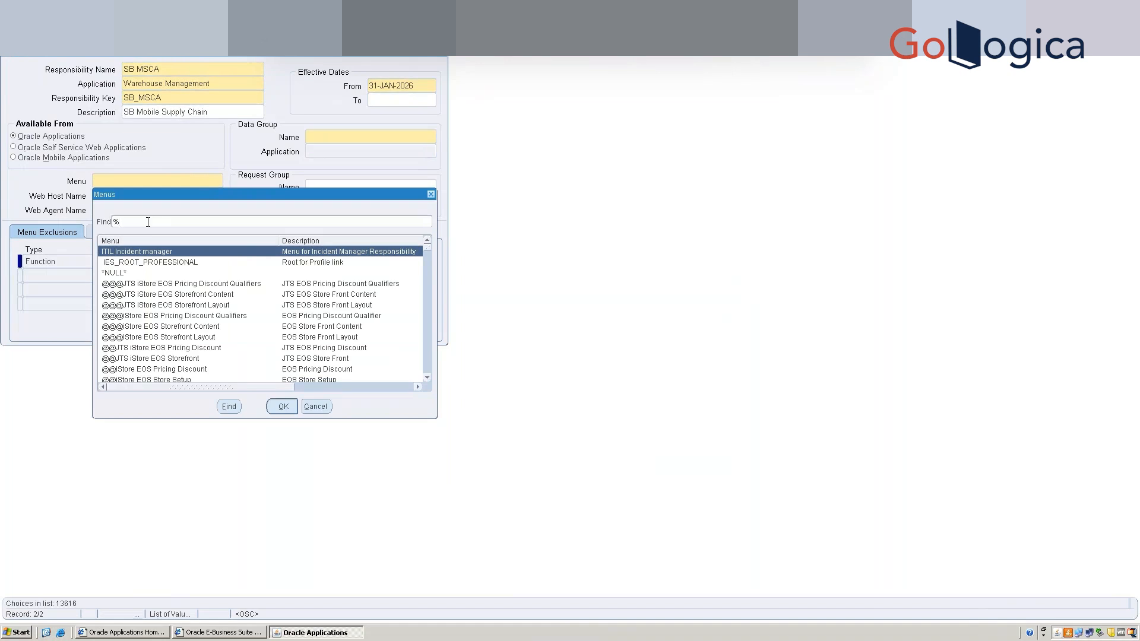
Search the Menu list for MSCA%, then narrow it to menus matching Mobile%.
{"action": "type", "text": "MSCA%"}
{"action": "key", "text": "Return"}
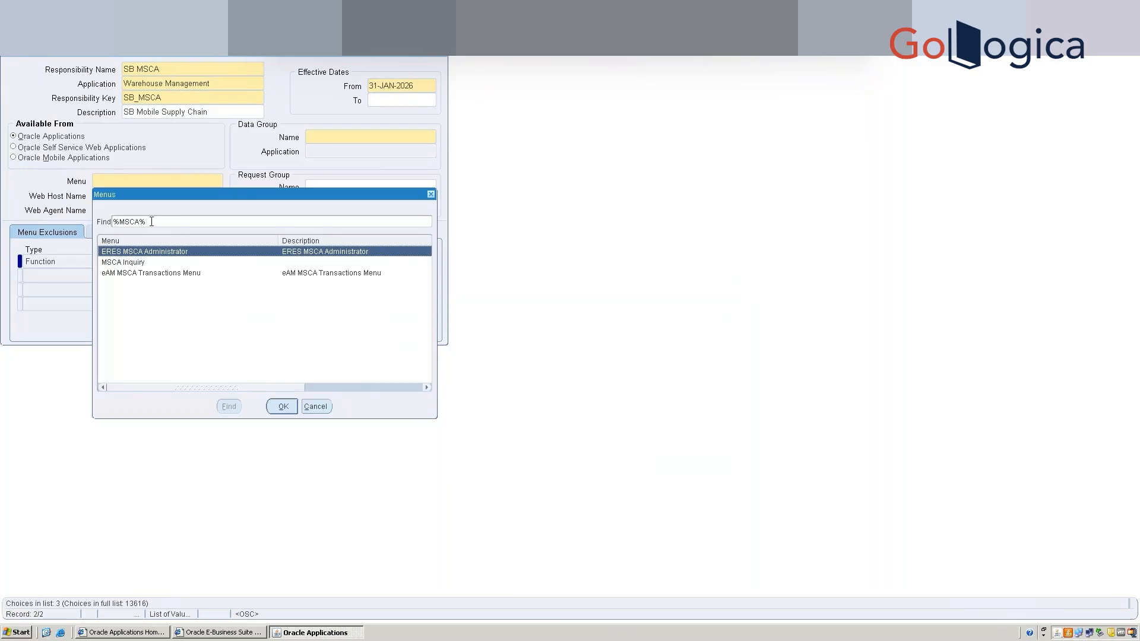
{"action": "left_click_drag", "start_coordinate": [151, 222], "coordinate": [120, 221]}
{"action": "type", "text": "Mobile%"}
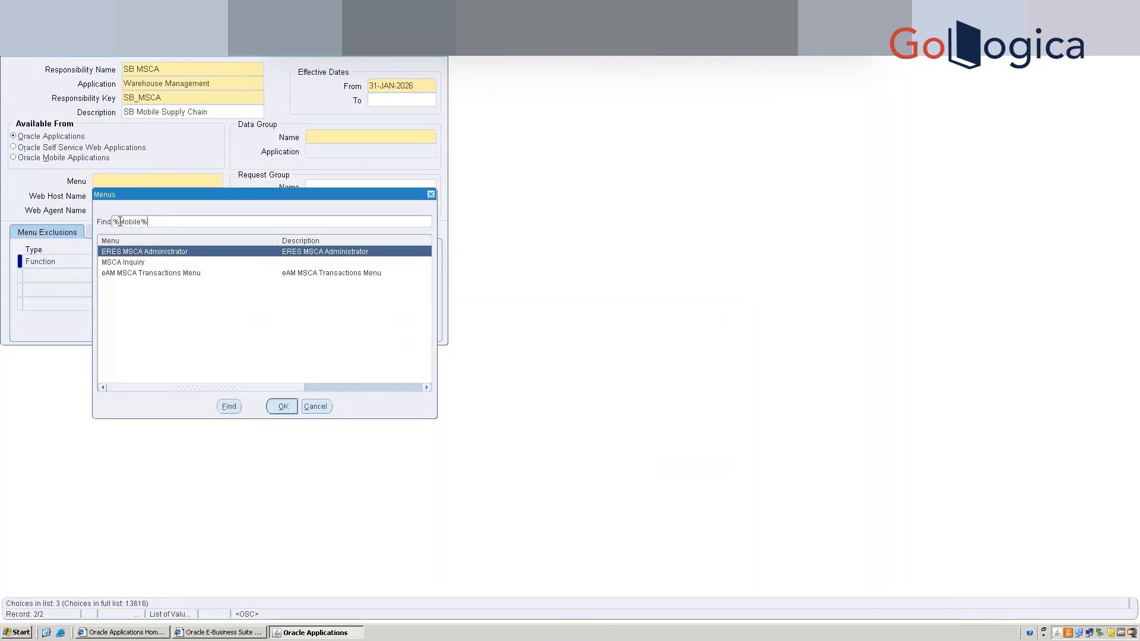
{"action": "key", "text": "Return"}
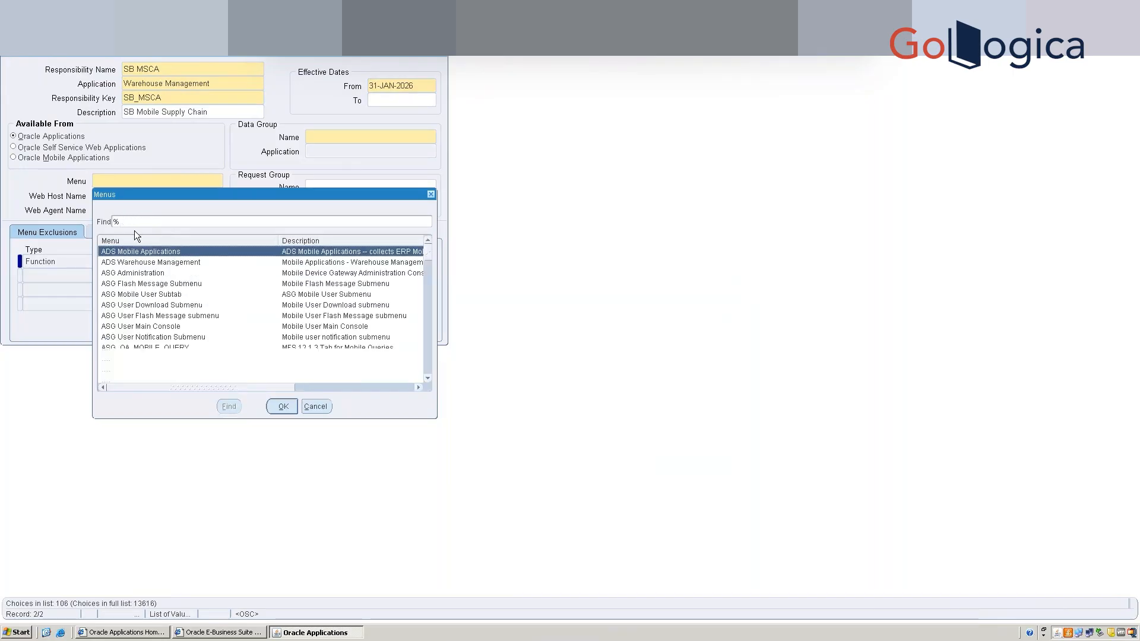
{"action": "left_click", "coordinate": [427, 378]}
{"action": "left_click", "coordinate": [428, 379]}
{"action": "left_click", "coordinate": [428, 378]}
{"action": "left_click", "coordinate": [430, 378]}
{"action": "left_click", "coordinate": [429, 379]}
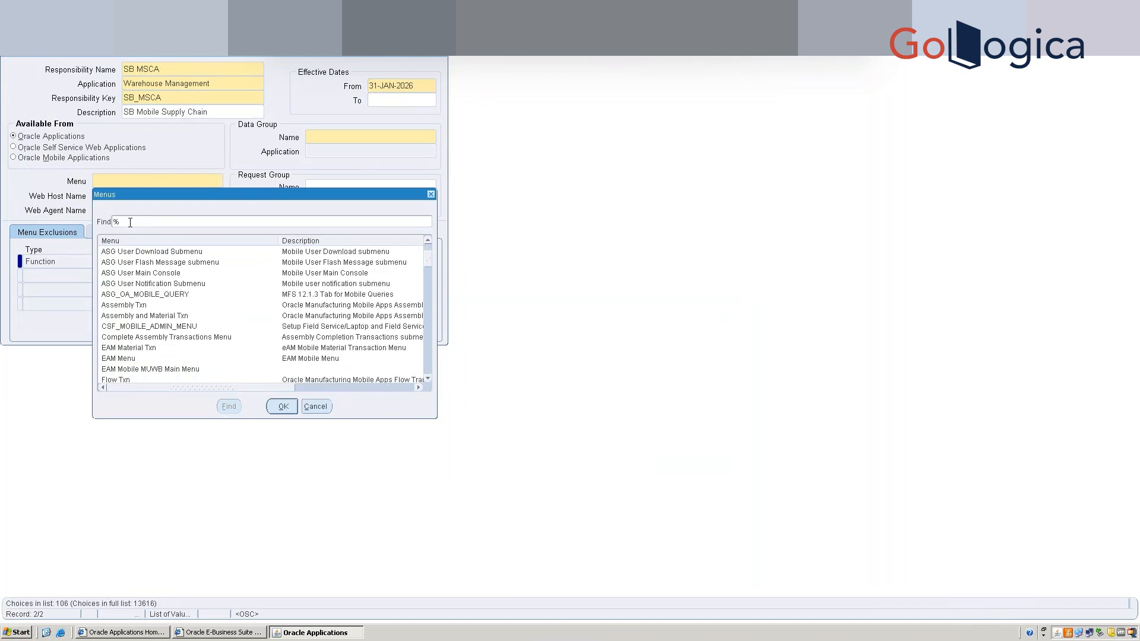
{"action": "key", "text": "BackSpace"}
{"action": "type", "text": "Mobile%"}
{"action": "key", "text": "Return"}
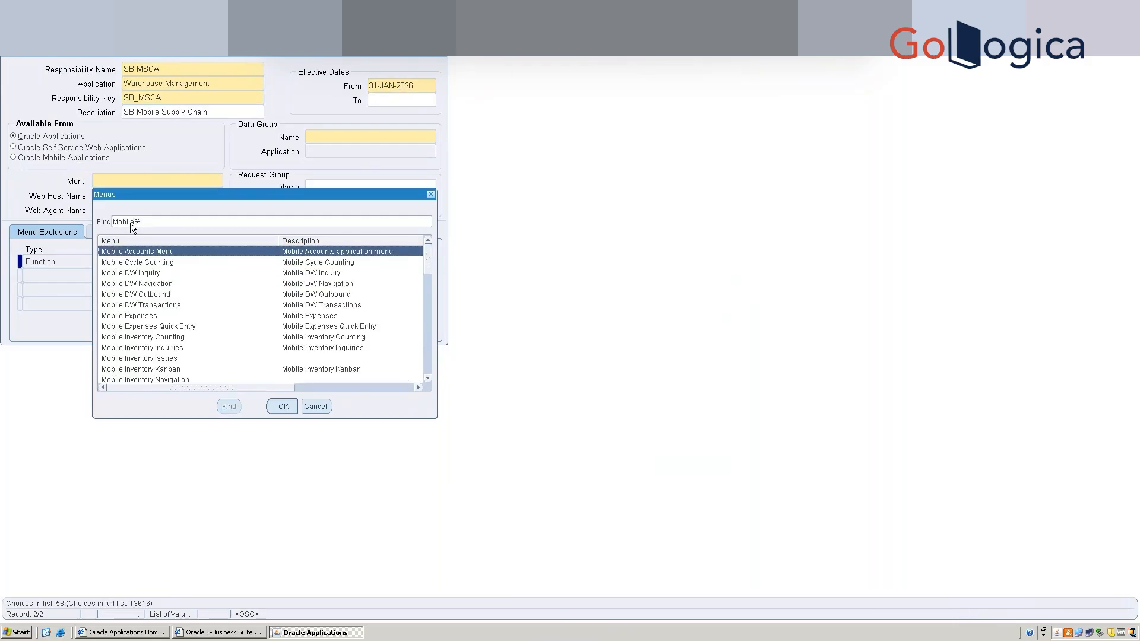
Select Mobile WMS Navigation as the responsibility's menu.
{"action": "left_click", "coordinate": [130, 283]}
{"action": "key", "text": "Down"}
{"action": "key", "text": "Down"}
{"action": "key", "text": "Down"}
{"action": "key", "text": "Down"}
{"action": "key", "text": "Down"}
{"action": "key", "text": "Down"}
{"action": "key", "text": "Down"}
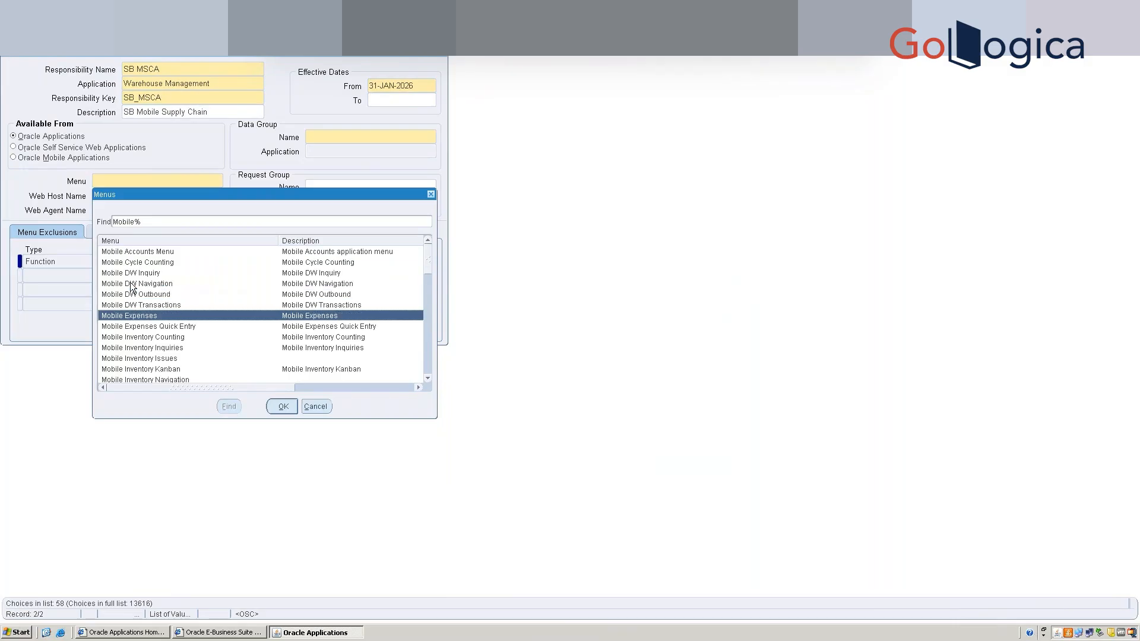
{"action": "key", "text": "Down"}
{"action": "key", "text": "Down"}
{"action": "key", "text": "Down"}
{"action": "key", "text": "Down"}
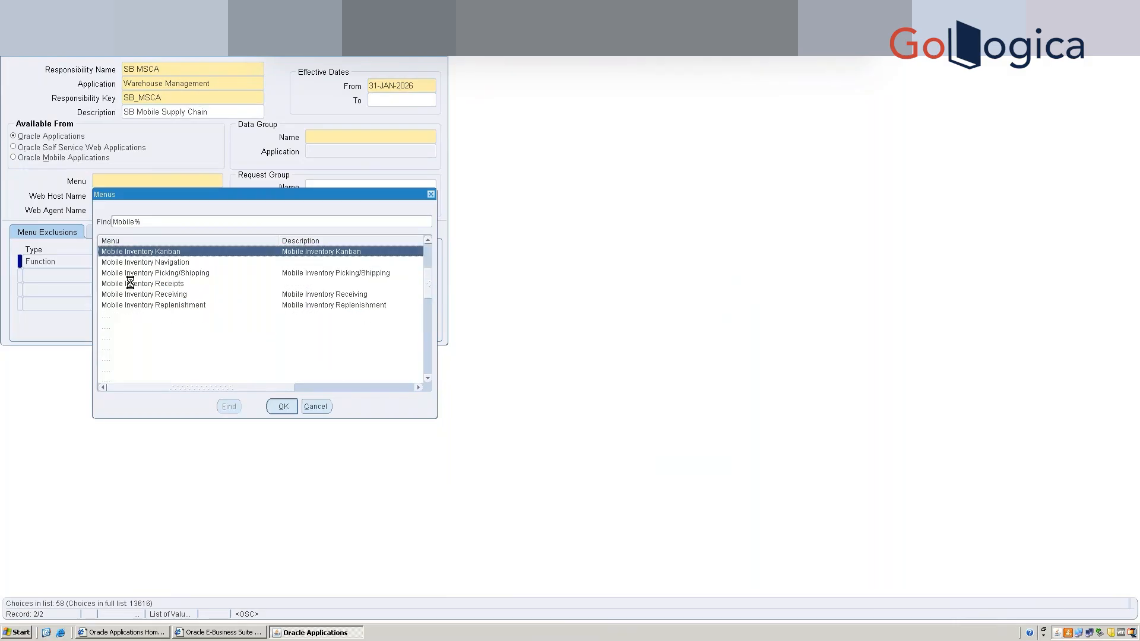
{"action": "key", "text": "Down"}
{"action": "key", "text": "Down"}
{"action": "key", "text": "Down"}
{"action": "key", "text": "Down"}
{"action": "key", "text": "Down"}
{"action": "key", "text": "Down"}
{"action": "key", "text": "Down"}
{"action": "key", "text": "Down"}
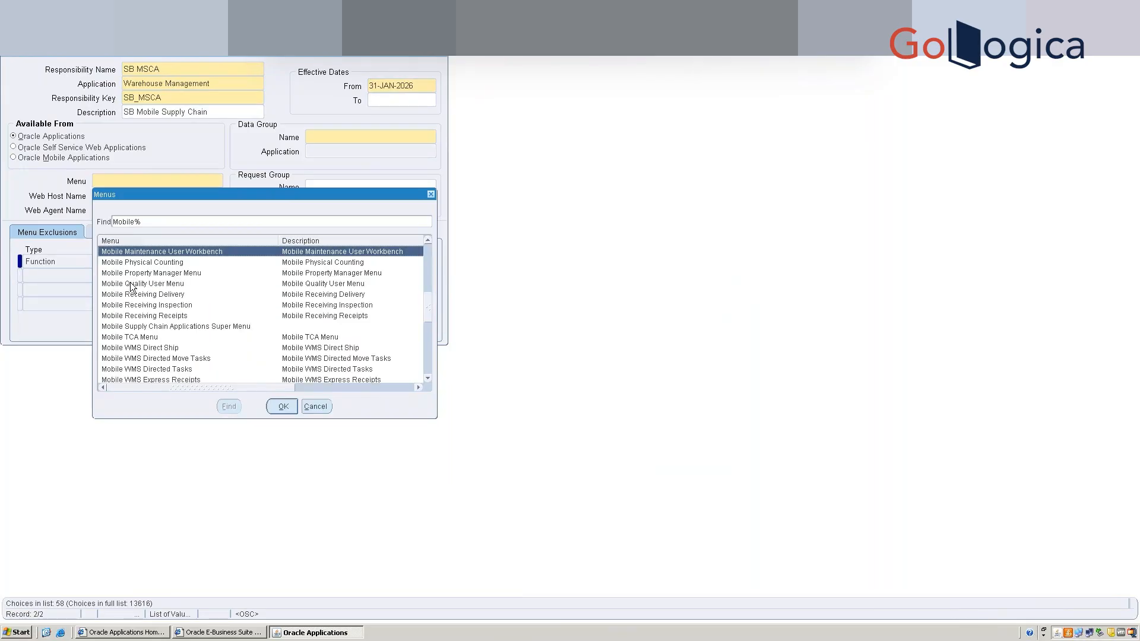
{"action": "key", "text": "Down"}
{"action": "key", "text": "Down"}
{"action": "key", "text": "Down"}
{"action": "key", "text": "Down"}
{"action": "key", "text": "Down"}
{"action": "key", "text": "Down"}
{"action": "key", "text": "Down"}
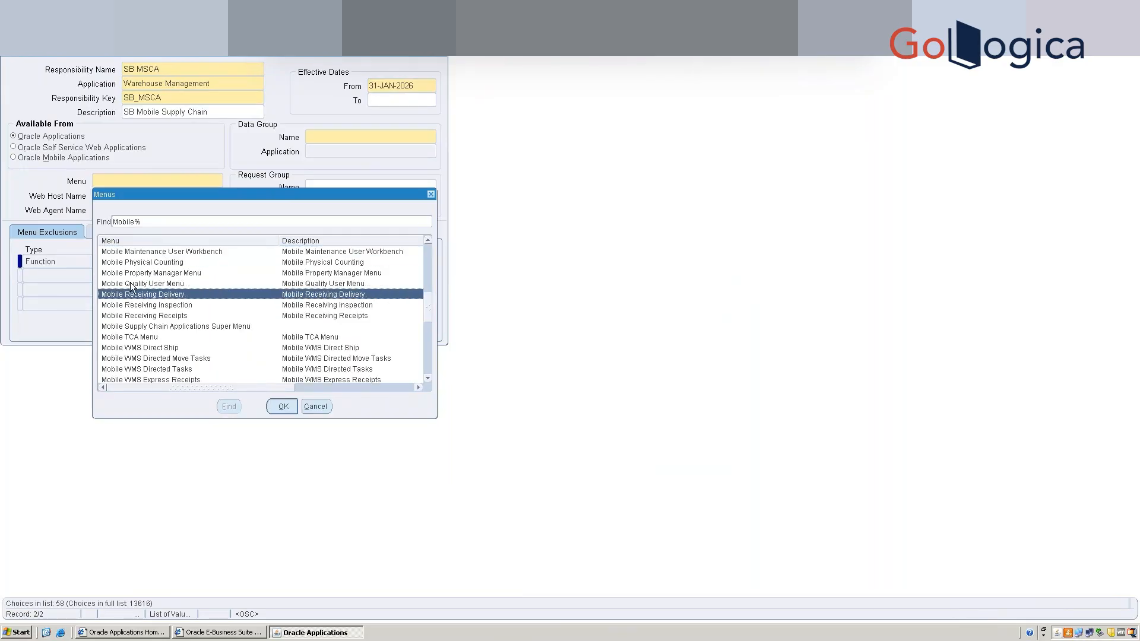
{"action": "key", "text": "Down"}
{"action": "key", "text": "Down"}
{"action": "key", "text": "Down"}
{"action": "key", "text": "Down"}
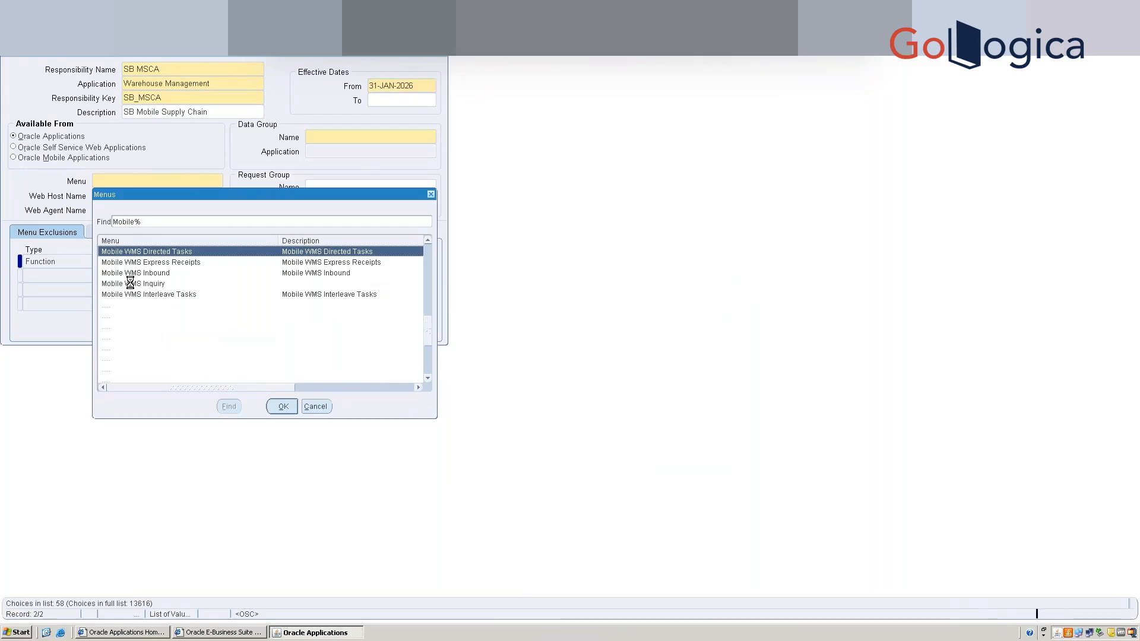
{"action": "key", "text": "Down"}
{"action": "key", "text": "Down"}
{"action": "key", "text": "Down"}
{"action": "key", "text": "Down"}
{"action": "key", "text": "Down"}
{"action": "key", "text": "Down"}
{"action": "key", "text": "Down"}
{"action": "key", "text": "Down"}
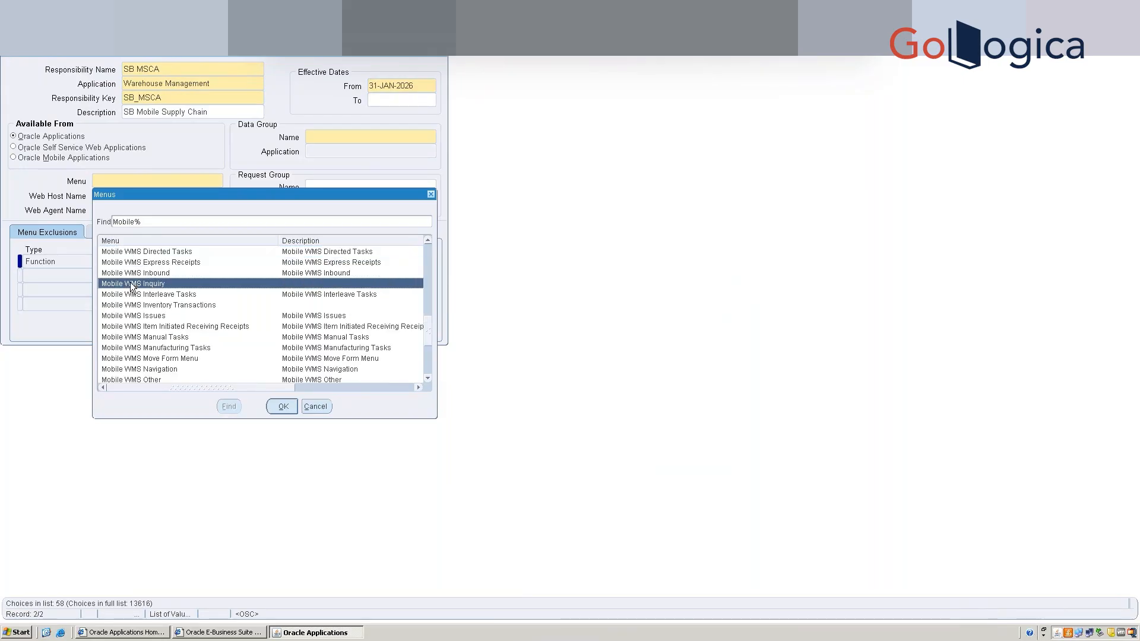
{"action": "key", "text": "Down"}
{"action": "key", "text": "Down"}
{"action": "key", "text": "Down"}
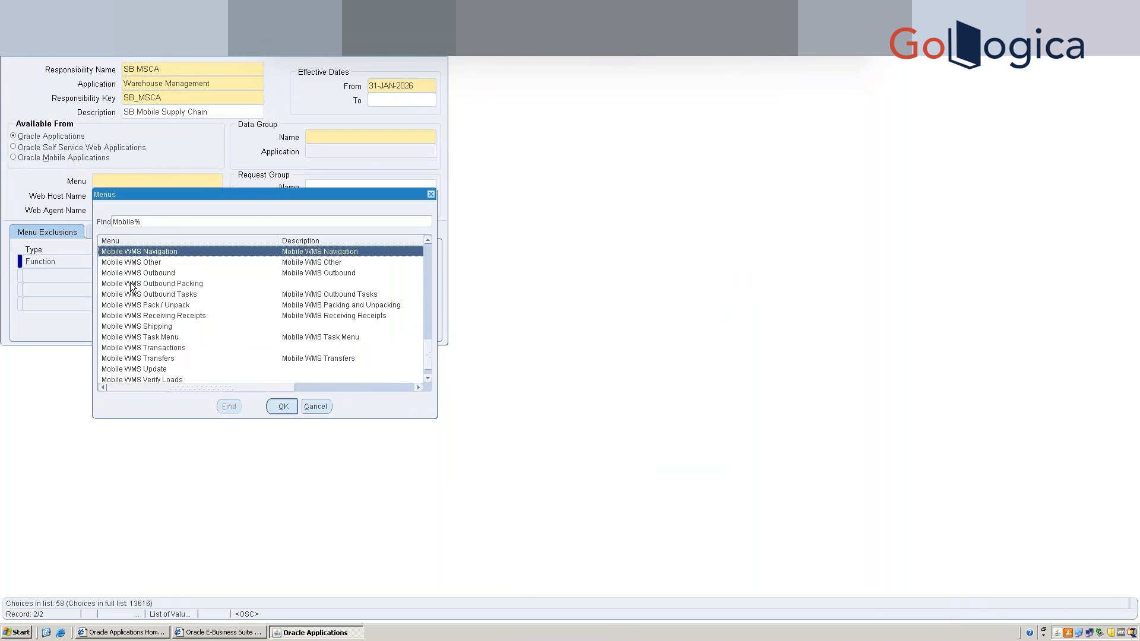
{"action": "key", "text": "Return"}
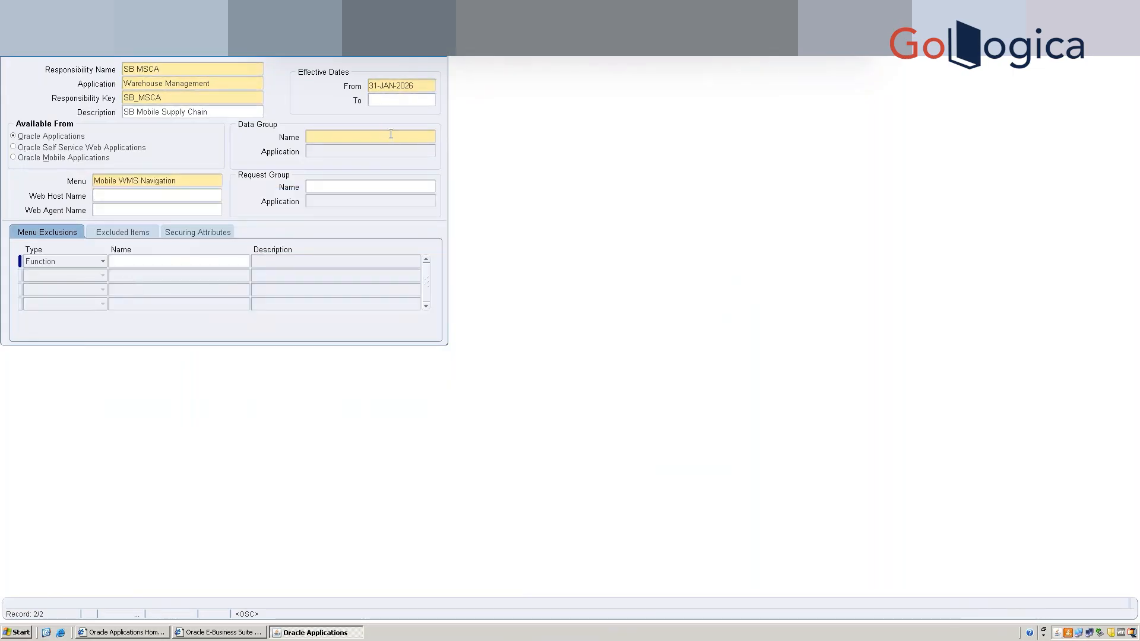
Set the data group to Standard with application Warehouse Management.
{"action": "left_click", "coordinate": [431, 138]}
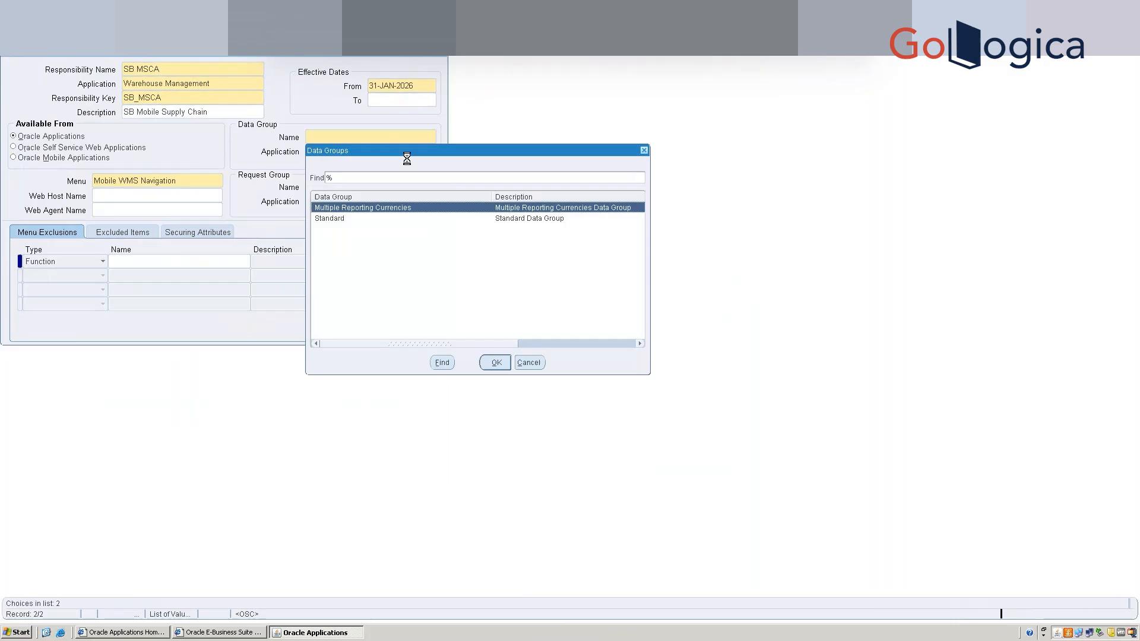
{"action": "double_click", "coordinate": [338, 220]}
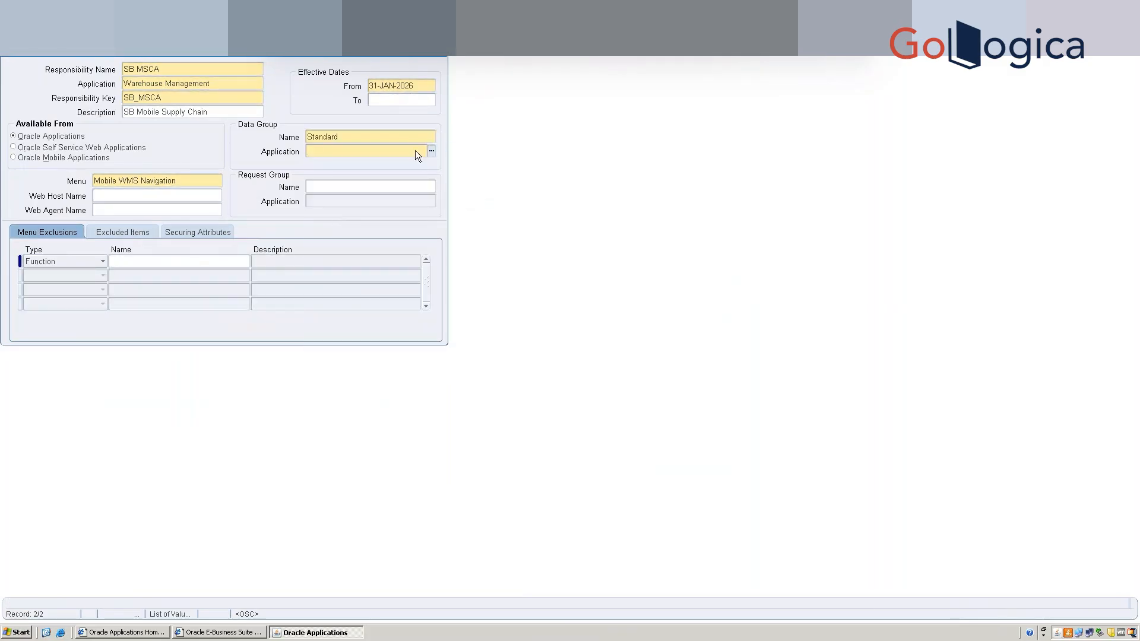
{"action": "left_click", "coordinate": [432, 151]}
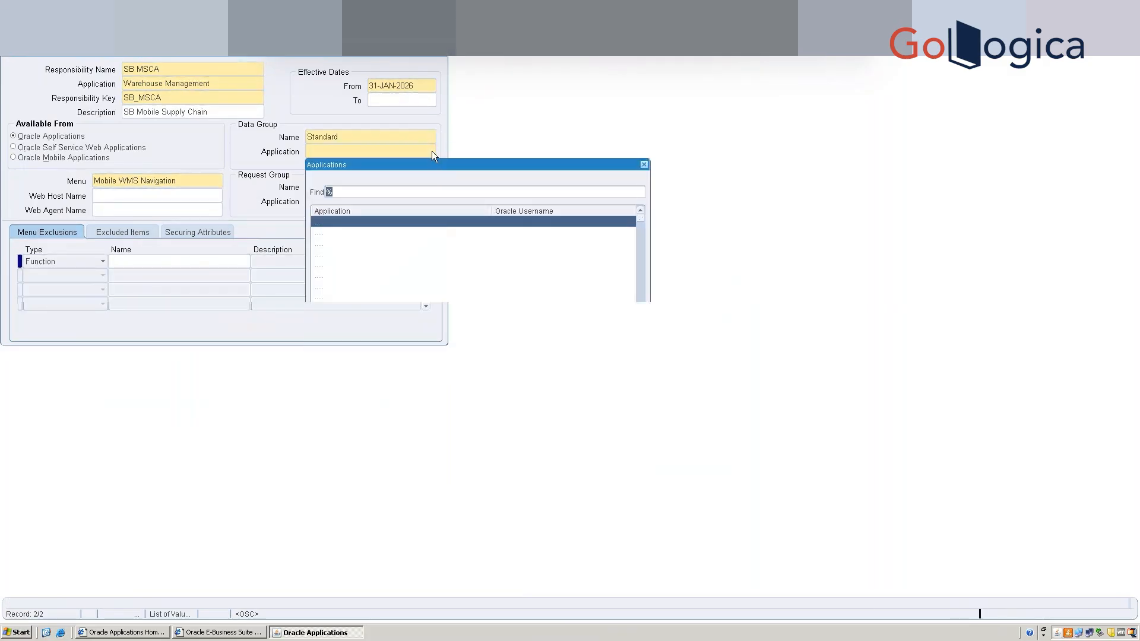
{"action": "left_click", "coordinate": [529, 378]}
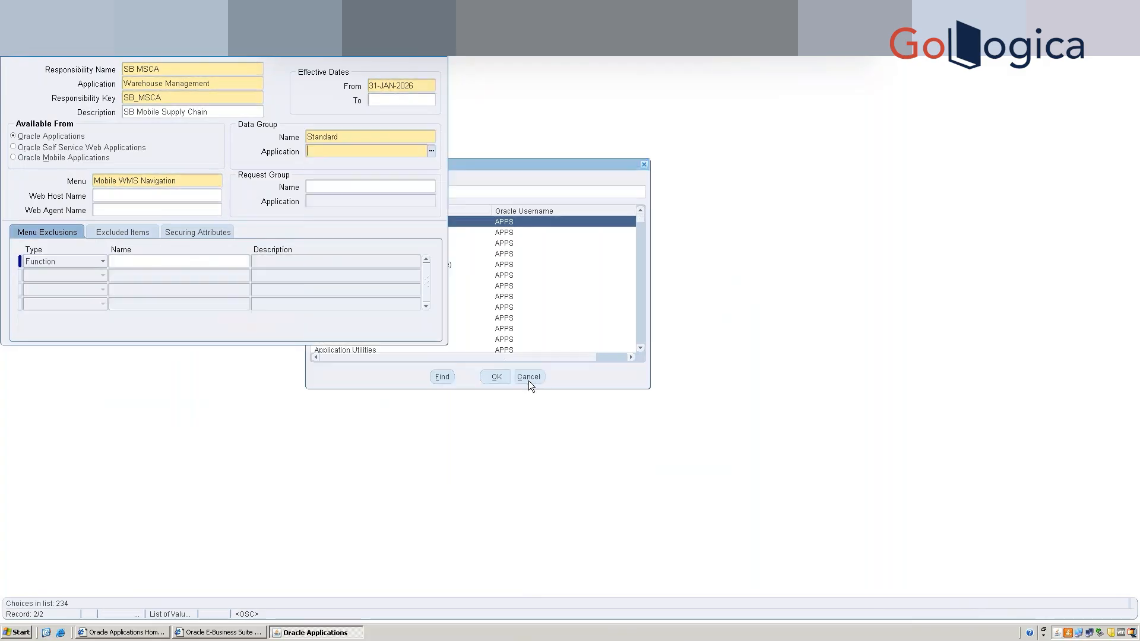
{"action": "type", "text": "Warehou"}
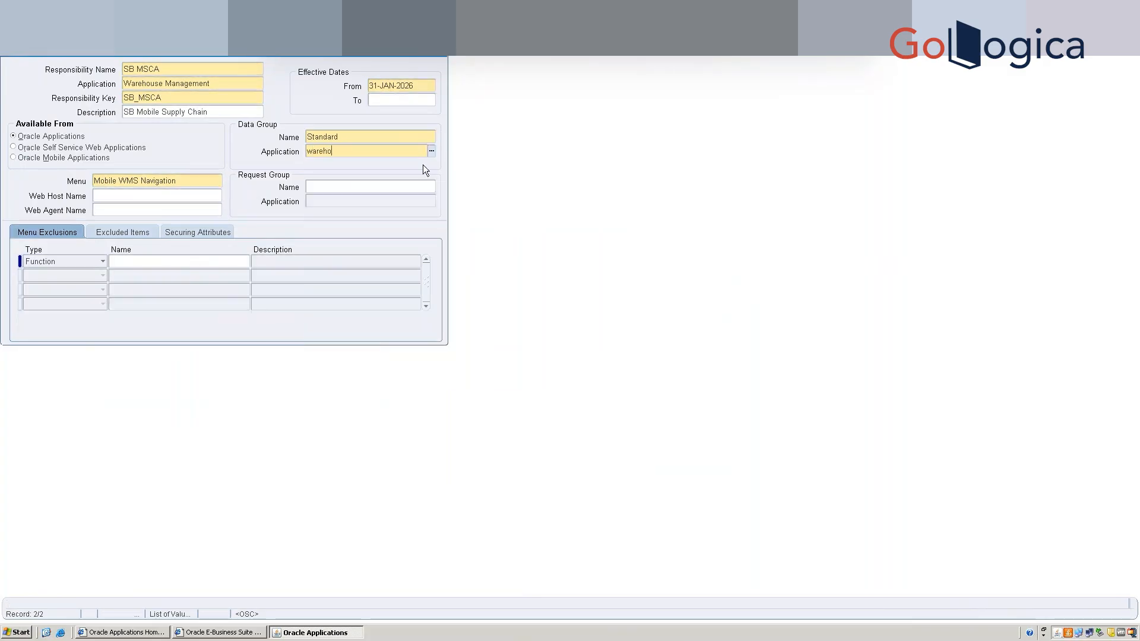
{"action": "key", "text": "Tab"}
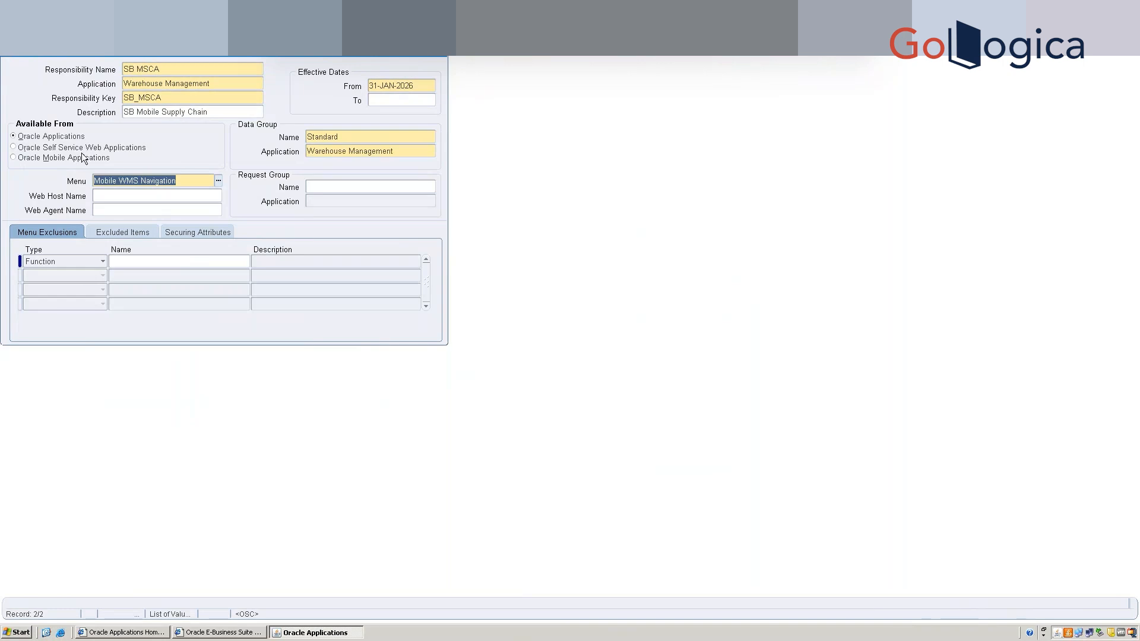
Make SB MSCA available from Oracle Mobile Applications and save the responsibility.
{"action": "left_click", "coordinate": [62, 159]}
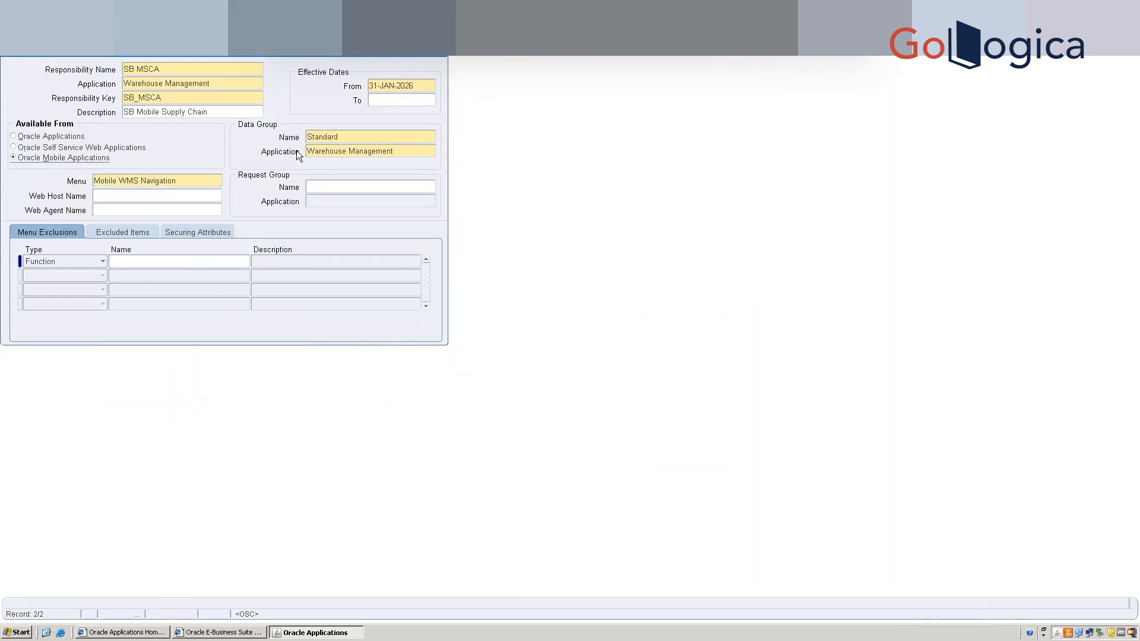
{"action": "key", "text": "ctrl+s"}
{"action": "left_click", "coordinate": [168, 73]}
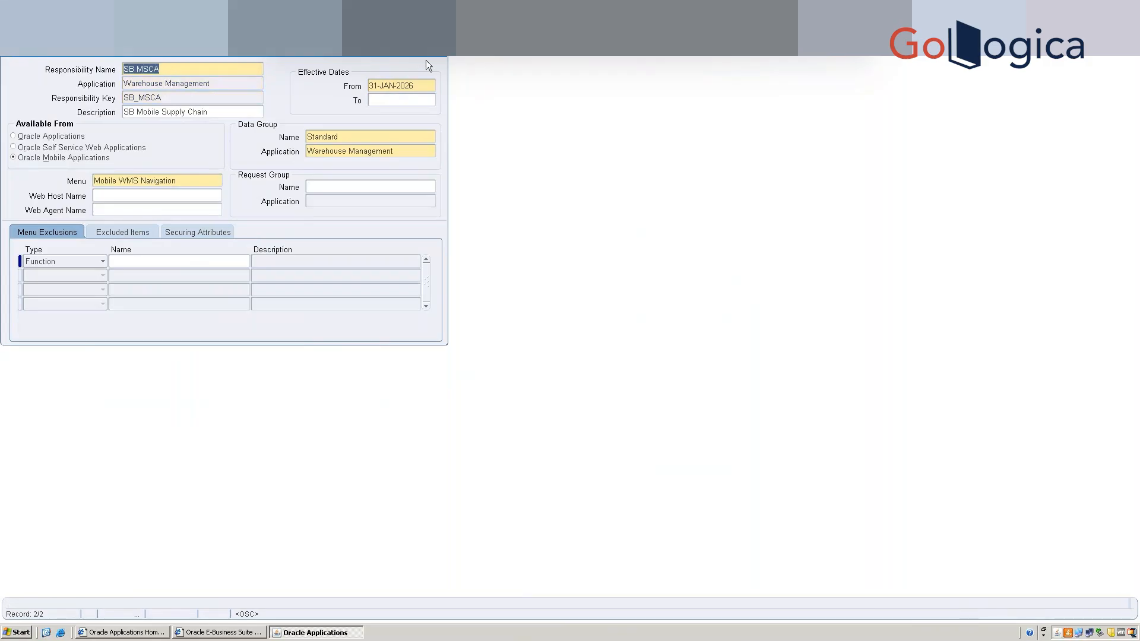
Close the Responsibilities form and open Security > User > Define, adding it to the Top Ten List.
{"action": "left_click", "coordinate": [444, 57]}
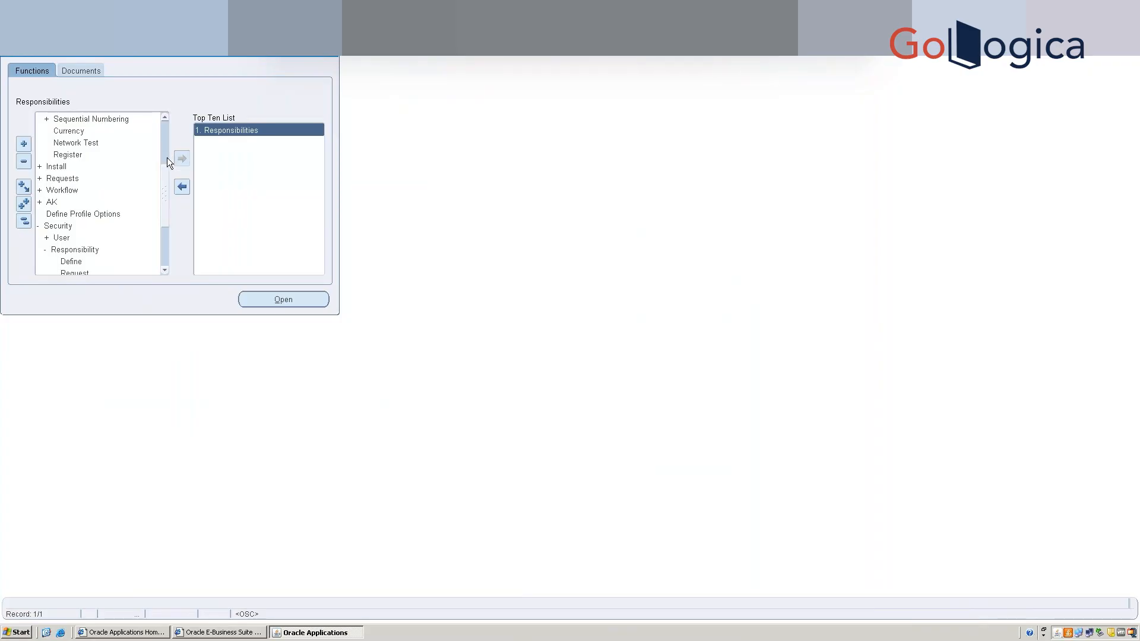
{"action": "scroll", "coordinate": [113, 152], "scroll_direction": "up", "scroll_amount": 3}
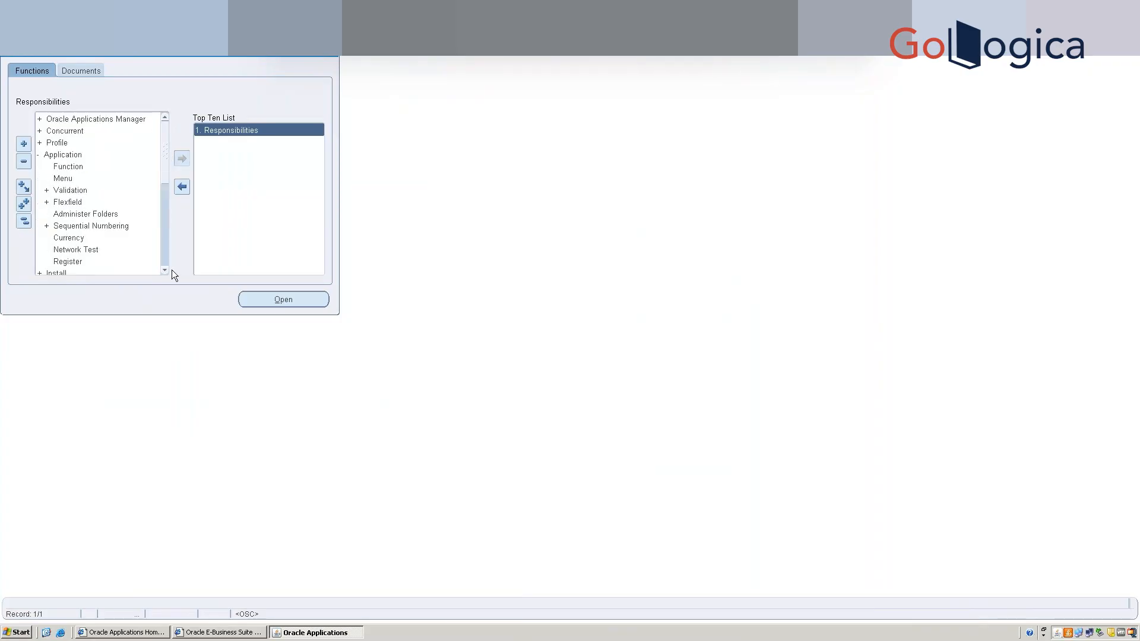
{"action": "scroll", "coordinate": [167, 255], "scroll_direction": "down", "scroll_amount": 4}
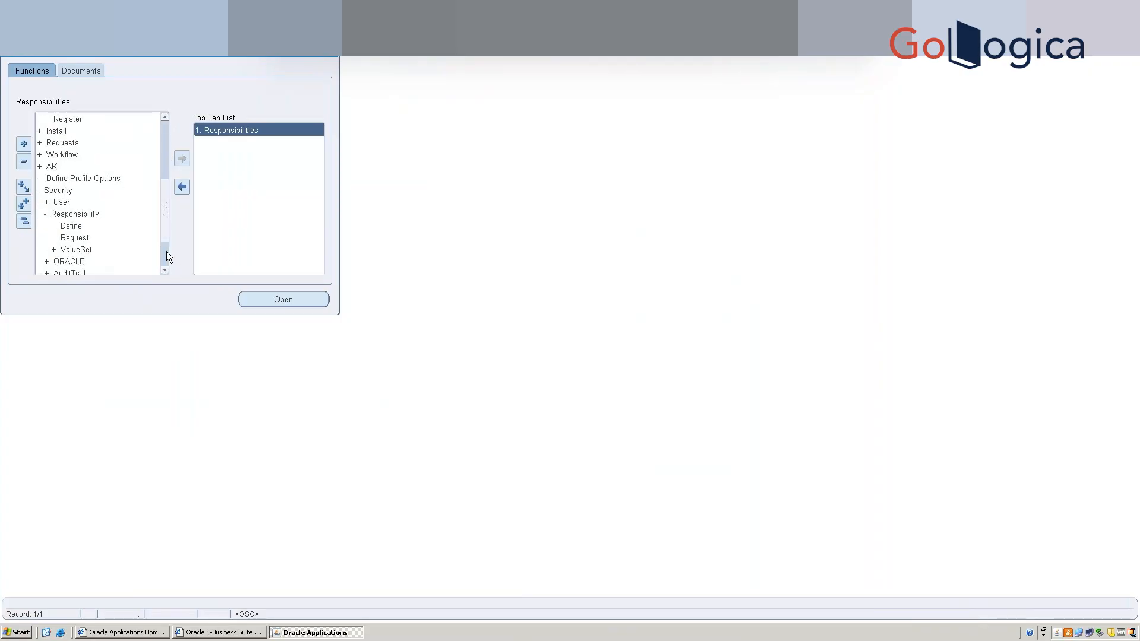
{"action": "scroll", "coordinate": [166, 251], "scroll_direction": "down", "scroll_amount": 2}
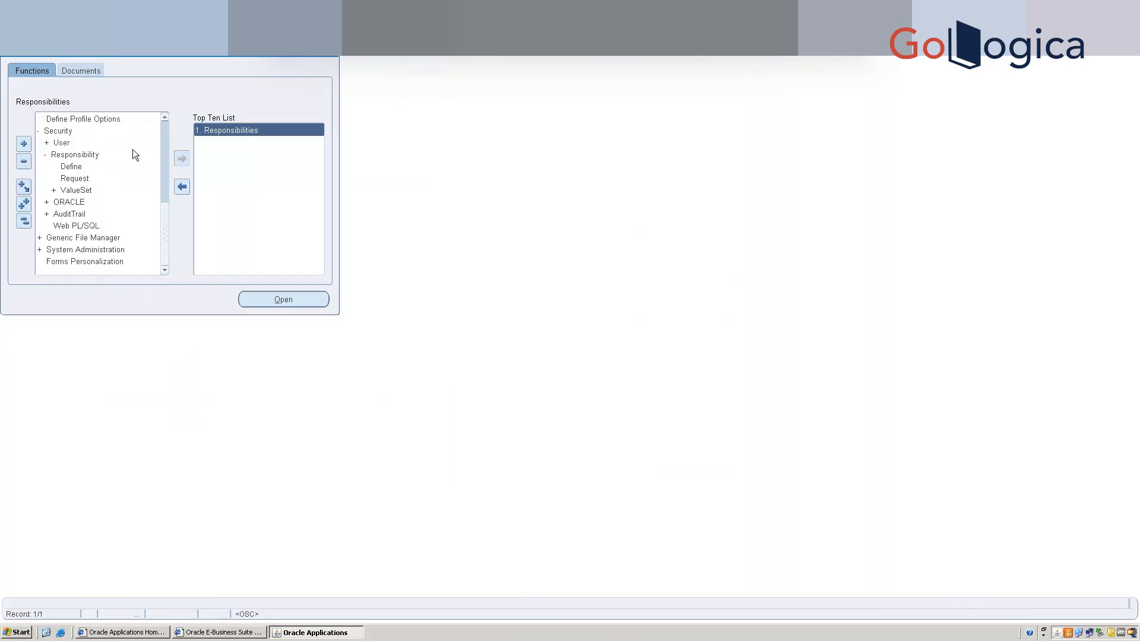
{"action": "double_click", "coordinate": [66, 145]}
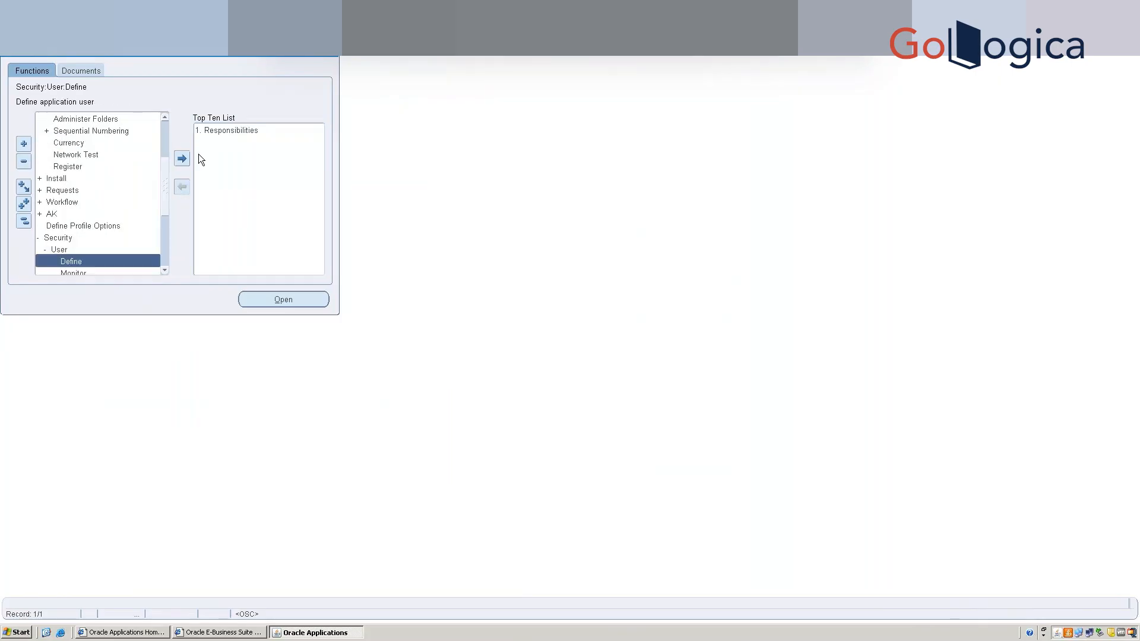
{"action": "left_click", "coordinate": [182, 159]}
{"action": "left_click", "coordinate": [230, 141]}
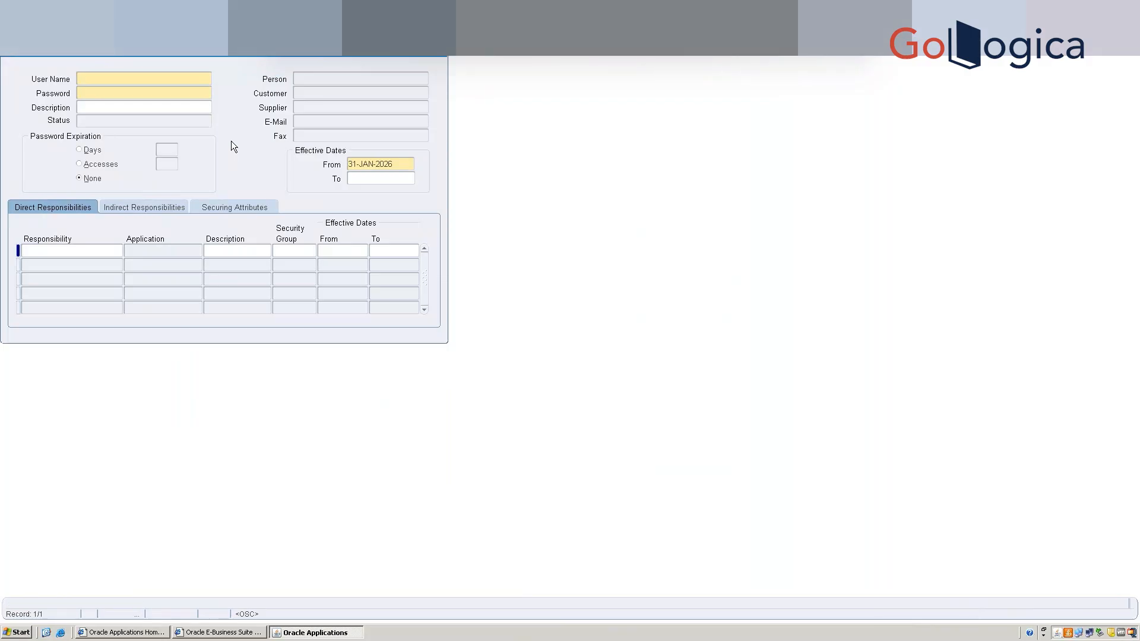
Query the demo user, assign the SB MSCA responsibility, save, and close the Users form.
{"action": "key", "text": "F11"}
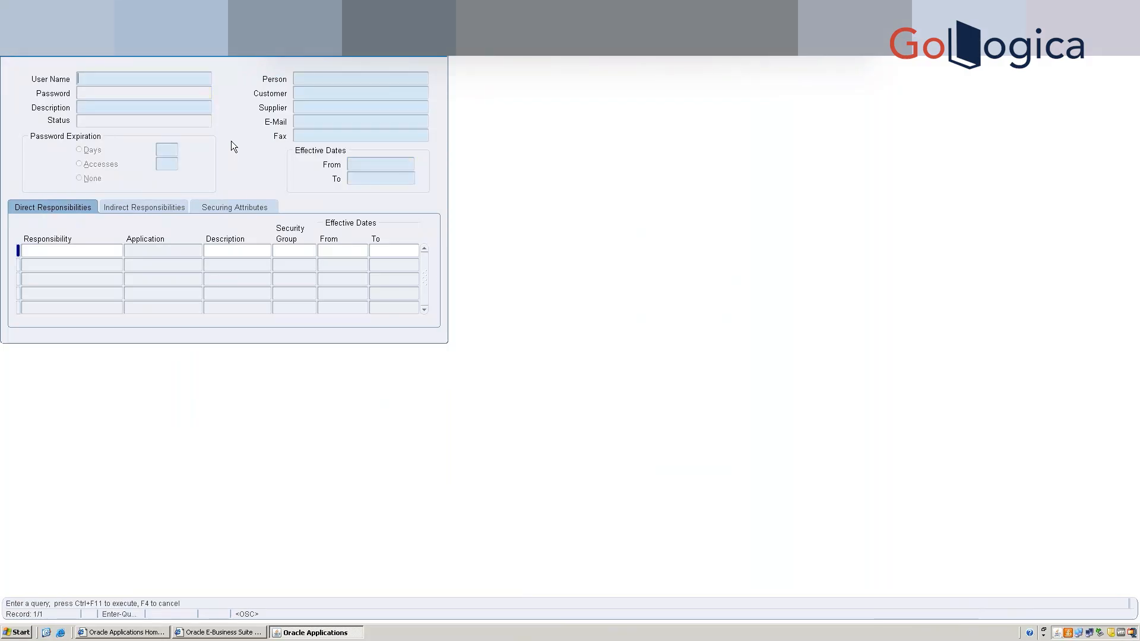
{"action": "key", "text": "ctrl+F11"}
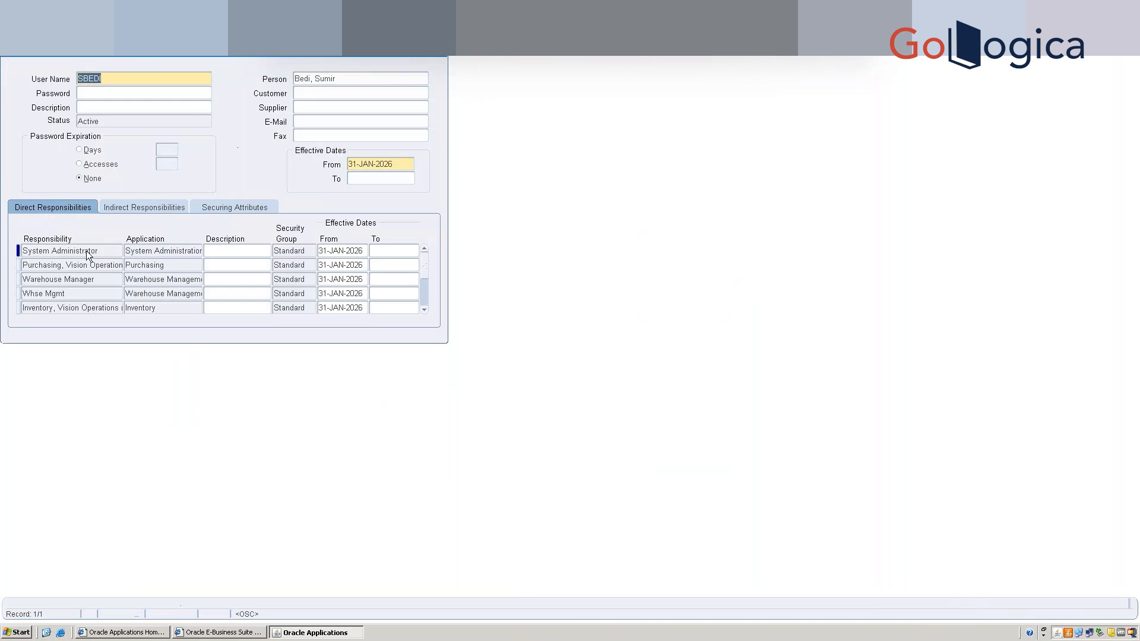
{"action": "left_click", "coordinate": [86, 250]}
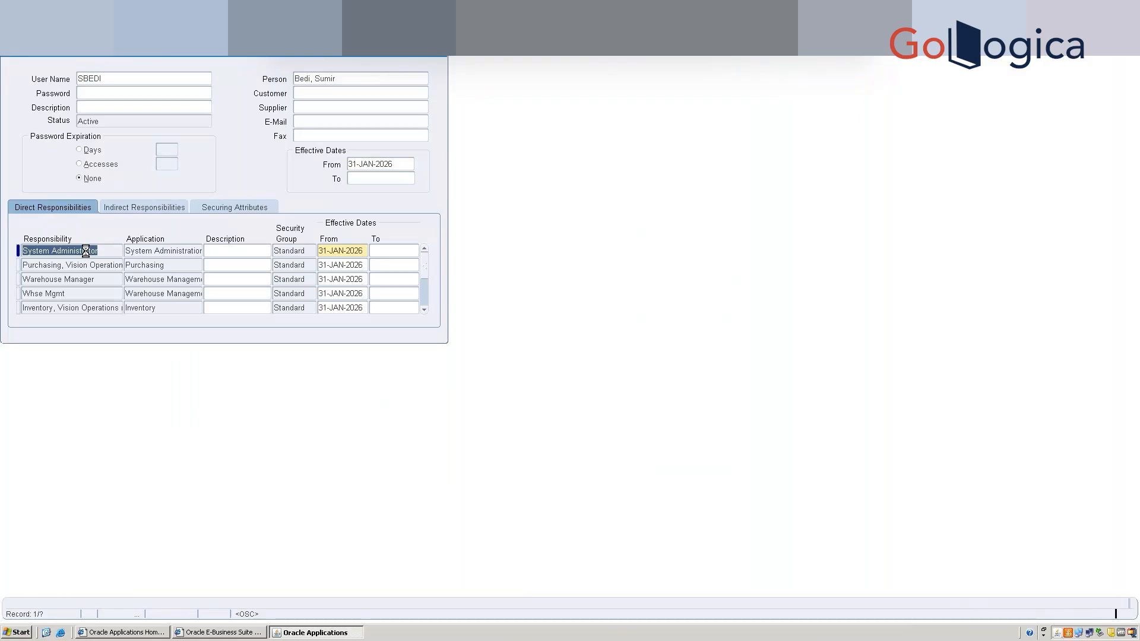
{"action": "type", "text": "SB MSCA"}
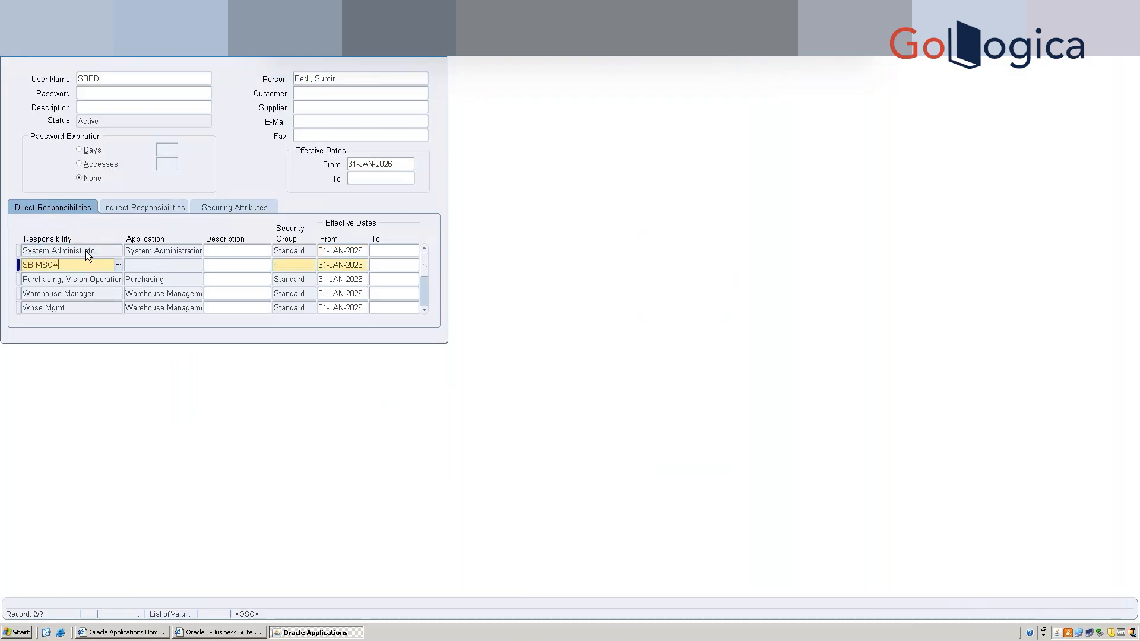
{"action": "key", "text": "Tab"}
{"action": "key", "text": "ctrl+s"}
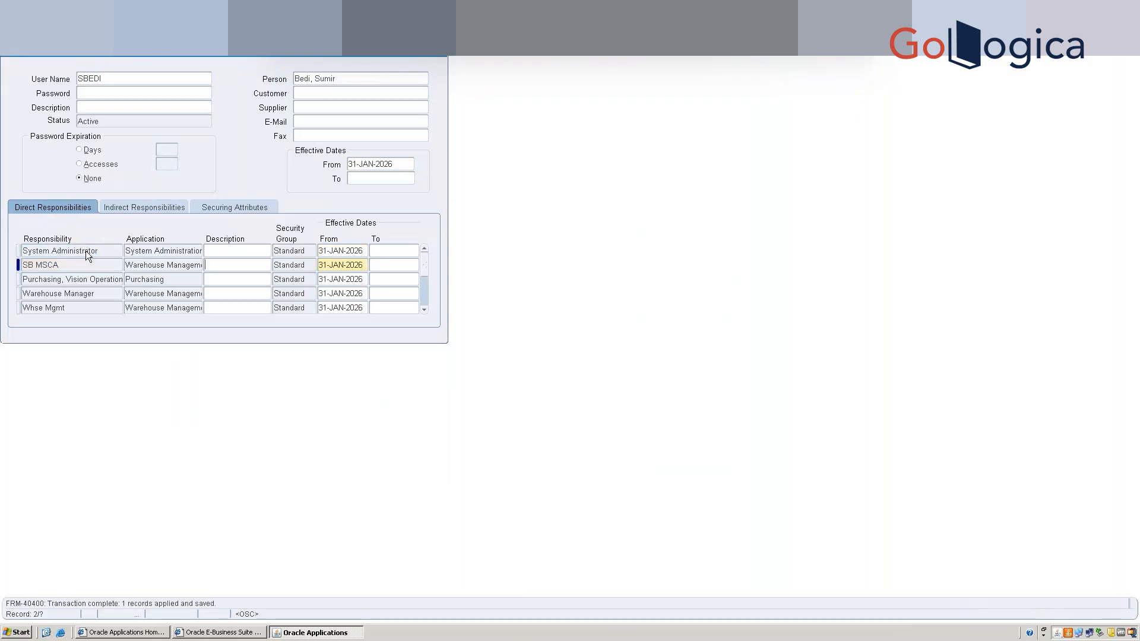
{"action": "left_click", "coordinate": [443, 55]}
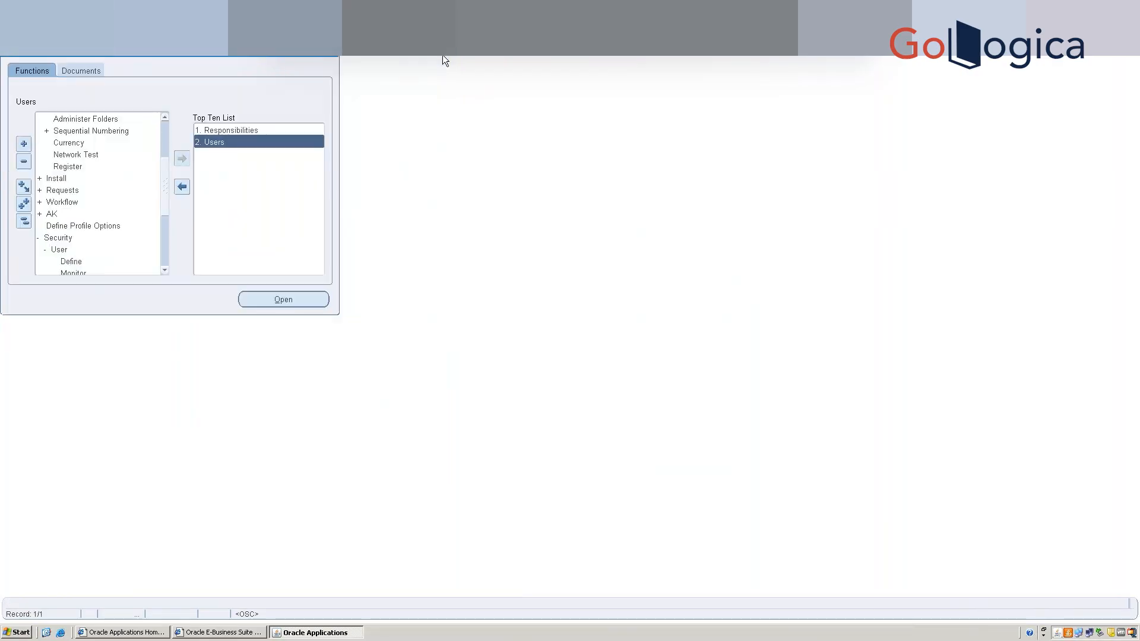
Switch responsibility to Warehouse Manager.
{"action": "key", "text": "alt+f"}
{"action": "key", "text": "Up"}
{"action": "key", "text": "Up"}
{"action": "key", "text": "Up"}
{"action": "key", "text": "Down"}
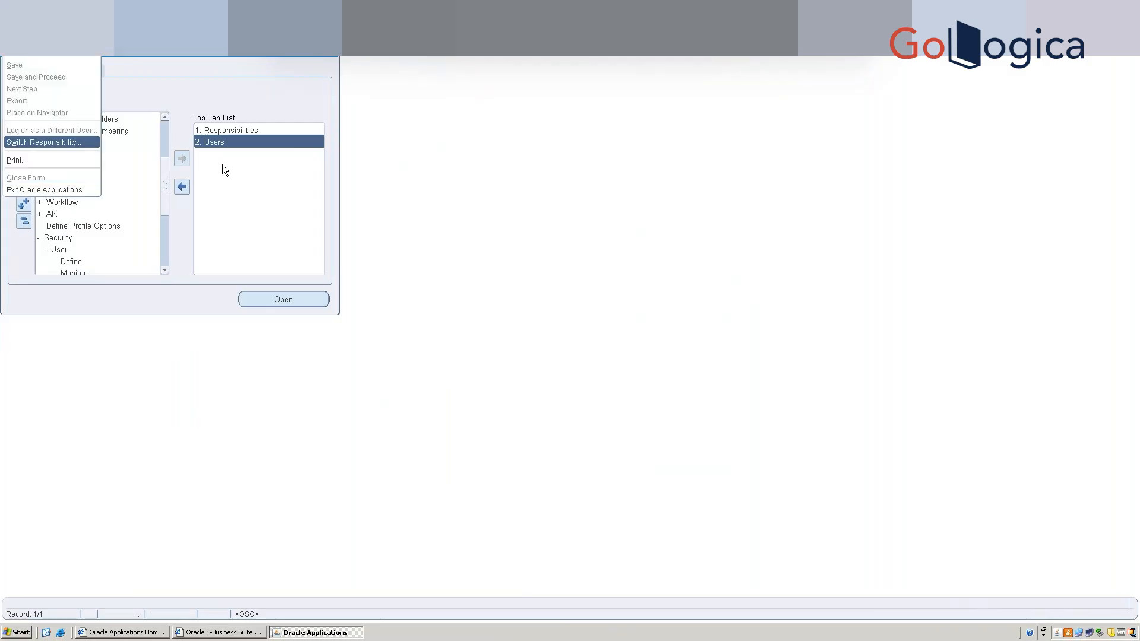
{"action": "key", "text": "Return"}
{"action": "key", "text": "w"}
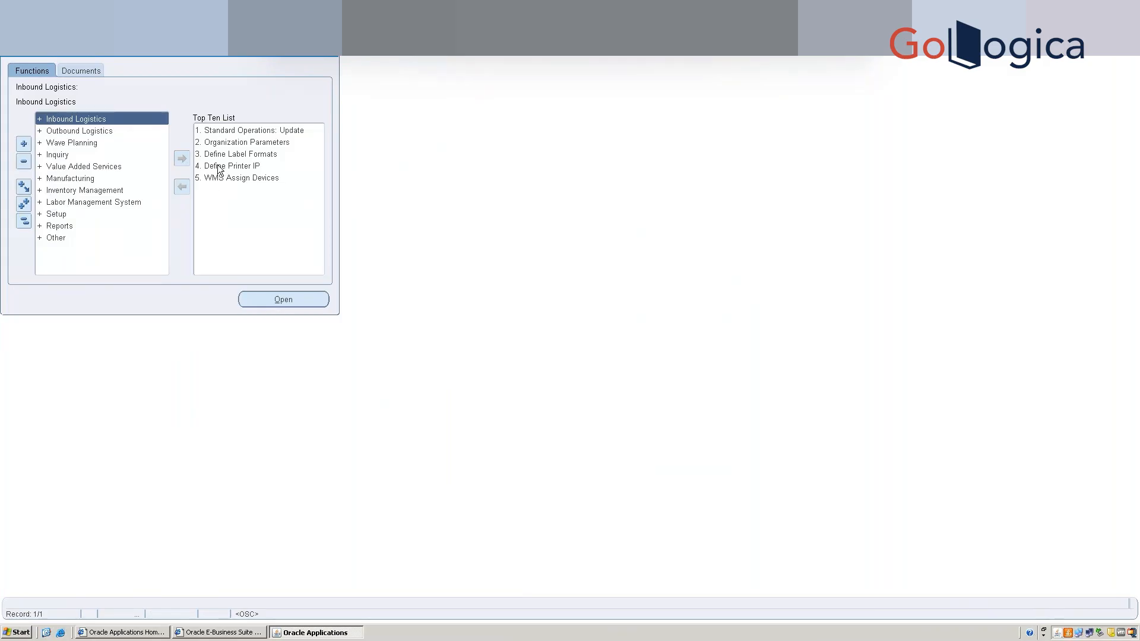
Expand Setup, Warehouse Configuration and Printers & Devices in the Navigator.
{"action": "double_click", "coordinate": [60, 215]}
{"action": "left_click", "coordinate": [94, 228]}
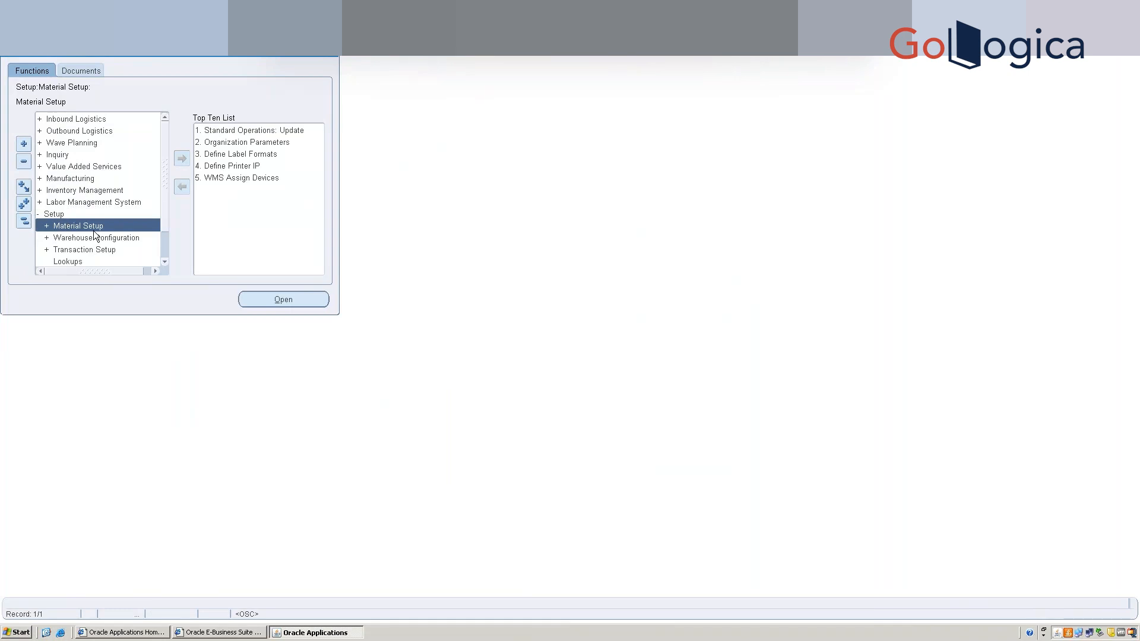
{"action": "left_click", "coordinate": [165, 262]}
{"action": "left_click", "coordinate": [165, 262]}
{"action": "left_click", "coordinate": [165, 262]}
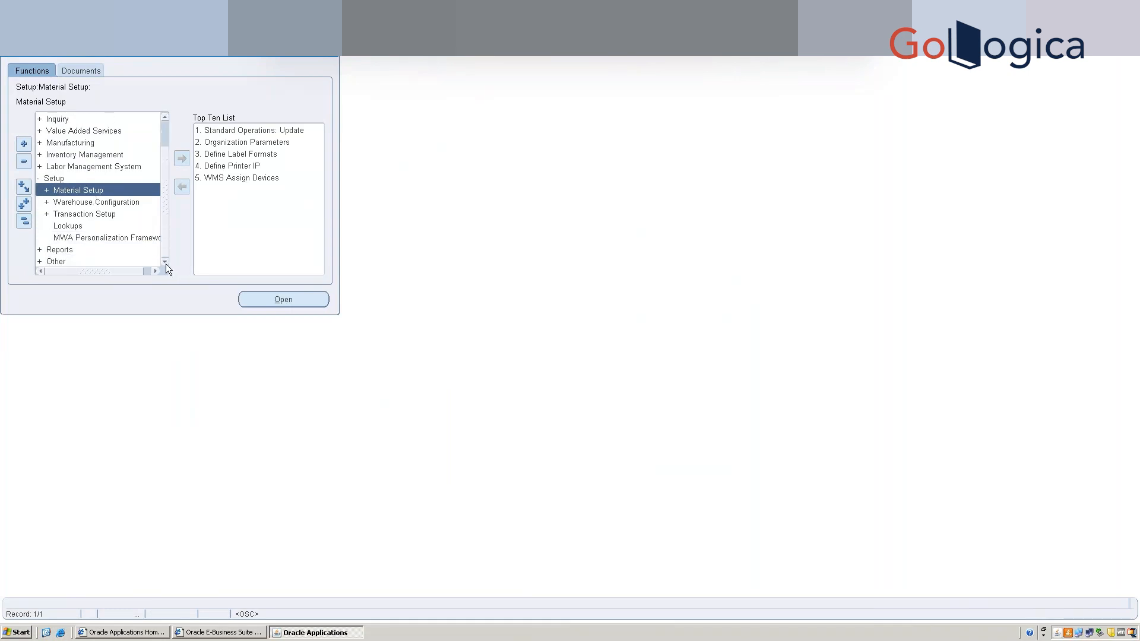
{"action": "double_click", "coordinate": [104, 202]}
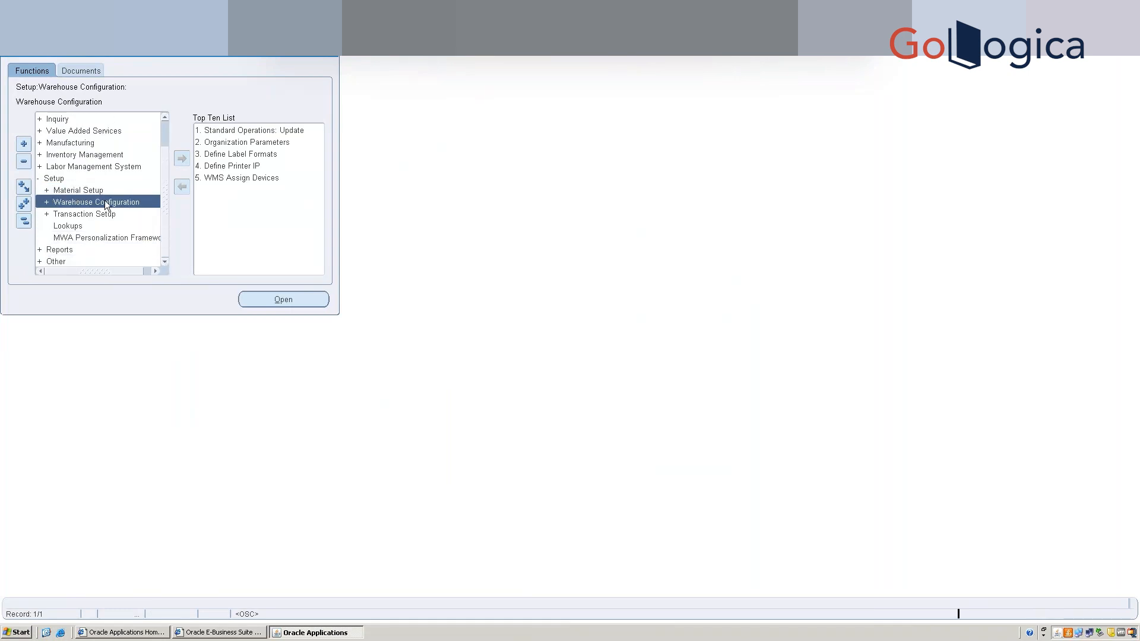
{"action": "left_click", "coordinate": [165, 263]}
{"action": "left_click", "coordinate": [166, 263]}
{"action": "left_click", "coordinate": [165, 263]}
{"action": "left_click", "coordinate": [165, 262]}
{"action": "left_click", "coordinate": [165, 262]}
{"action": "left_click", "coordinate": [165, 262]}
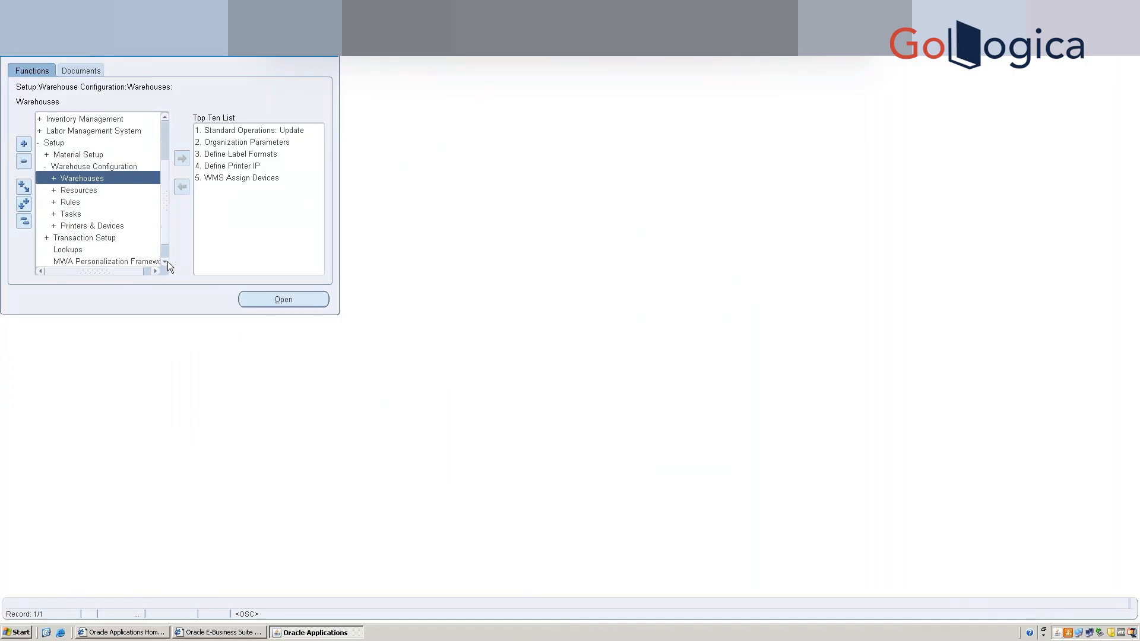
{"action": "double_click", "coordinate": [108, 229]}
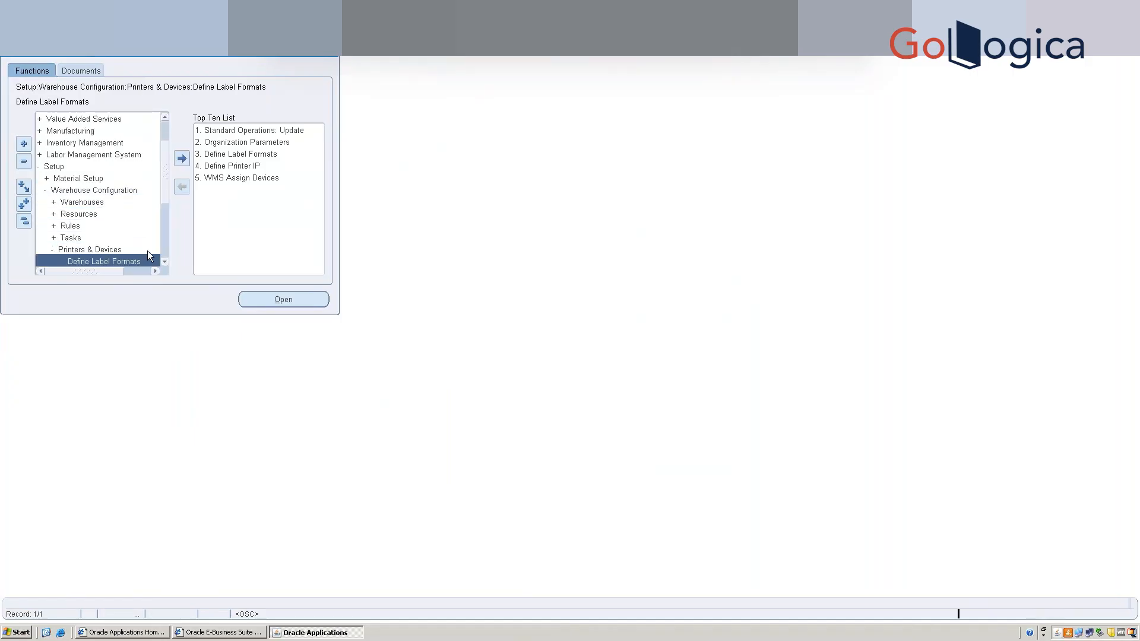
{"action": "left_click", "coordinate": [165, 262]}
{"action": "left_click", "coordinate": [165, 262]}
{"action": "left_click", "coordinate": [165, 262]}
{"action": "left_click", "coordinate": [165, 262]}
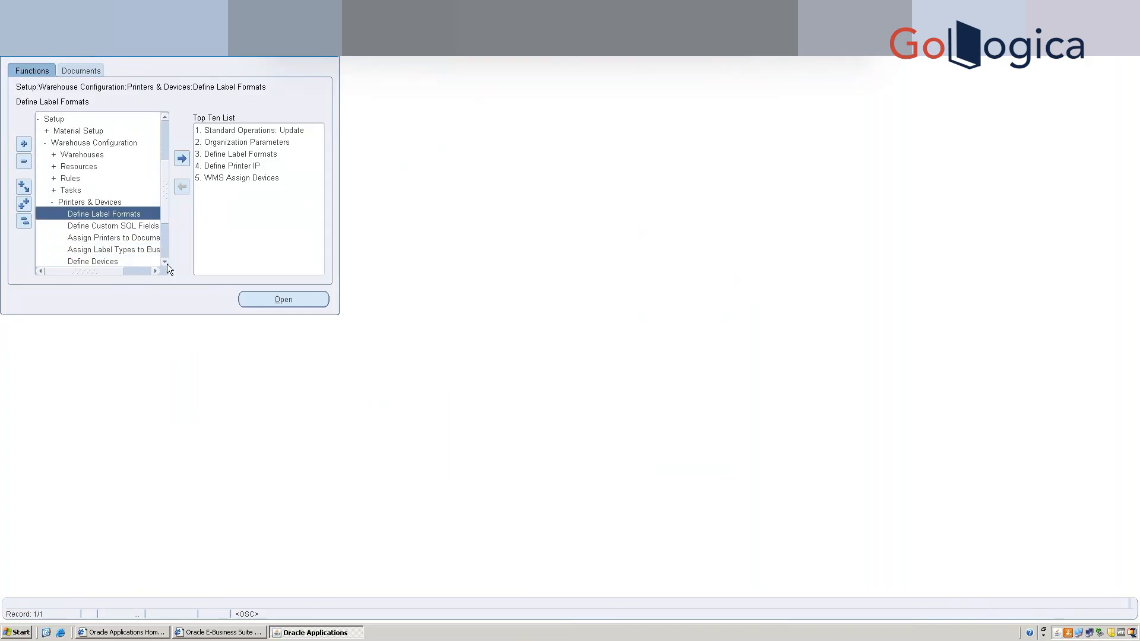
{"action": "left_click", "coordinate": [165, 263]}
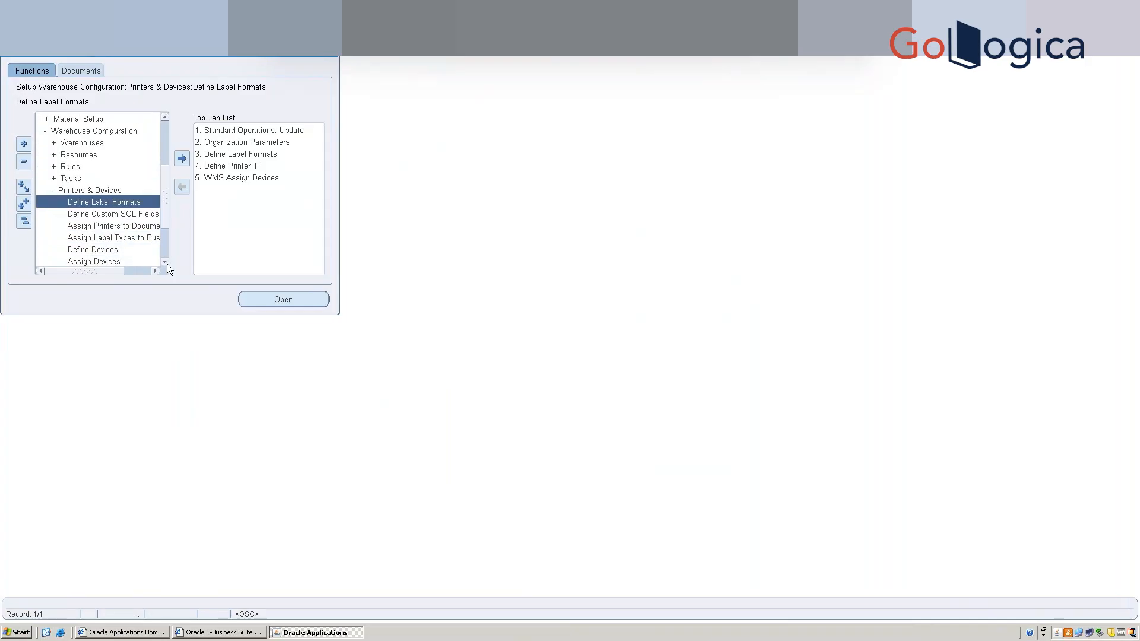
Select Assign Label Types to Business Flows, add it to the Top Ten List and open it.
{"action": "left_click", "coordinate": [116, 225]}
{"action": "left_click", "coordinate": [131, 238]}
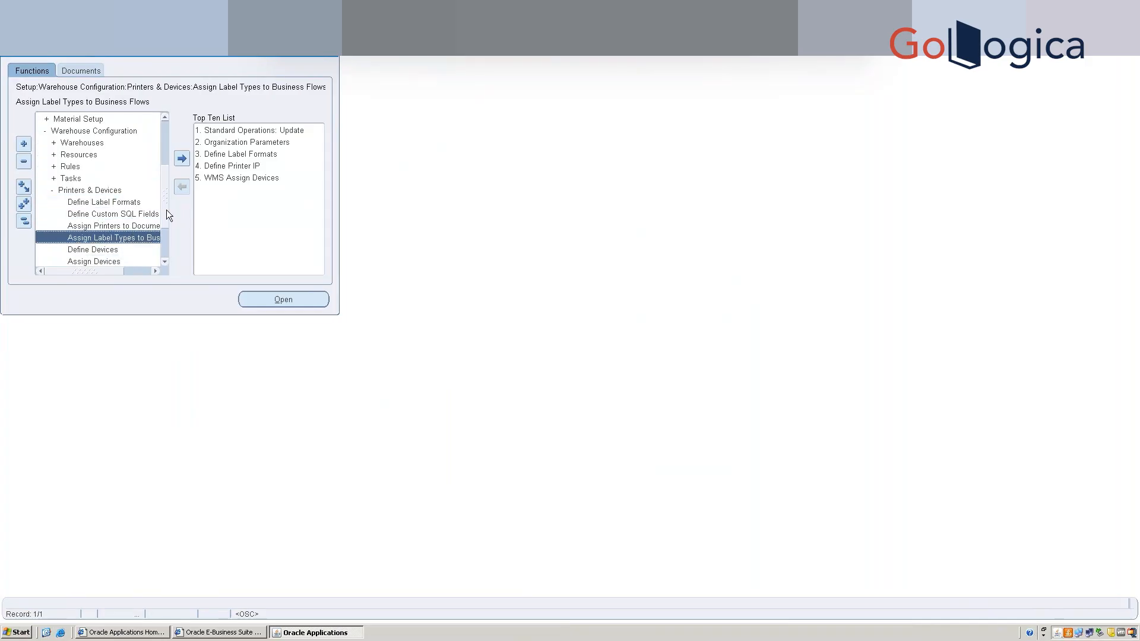
{"action": "left_click", "coordinate": [181, 159]}
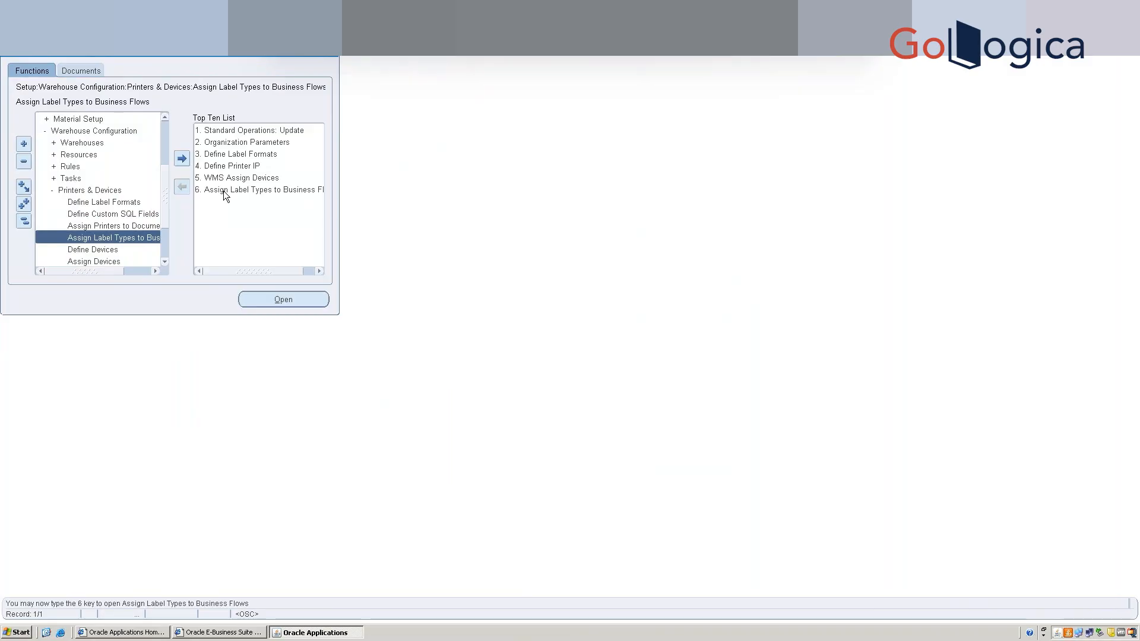
{"action": "double_click", "coordinate": [223, 190]}
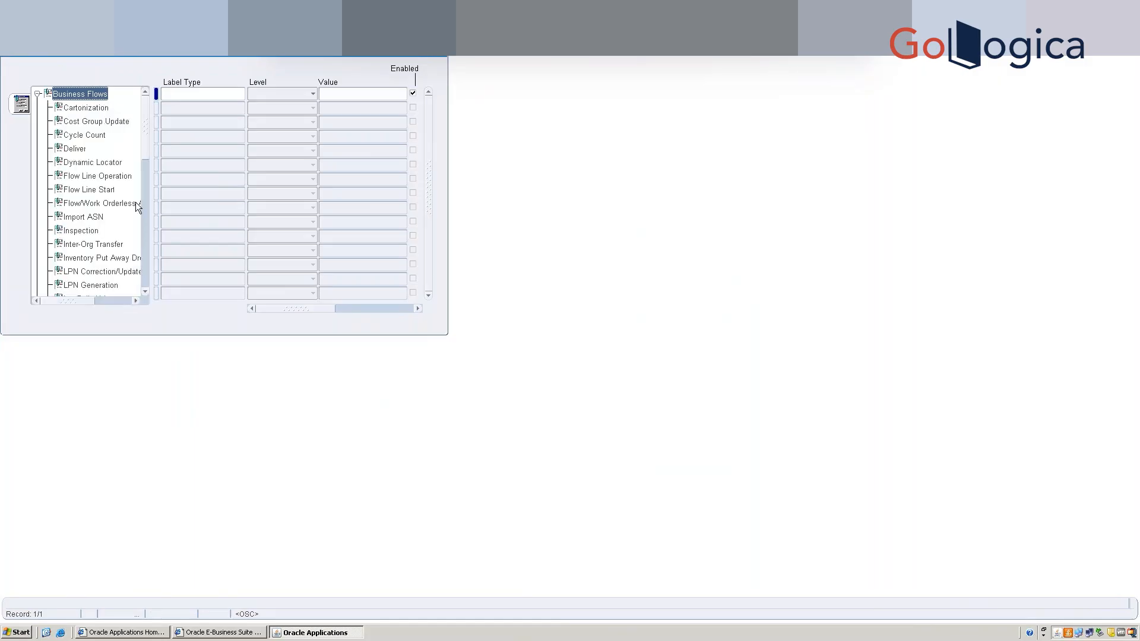
Select the Receipt business flow to show its label type assignments.
{"action": "left_click", "coordinate": [146, 292]}
{"action": "left_click", "coordinate": [146, 293]}
{"action": "left_click", "coordinate": [147, 293]}
{"action": "left_click", "coordinate": [146, 293]}
{"action": "left_click", "coordinate": [146, 293]}
{"action": "left_click", "coordinate": [146, 293]}
{"action": "left_click", "coordinate": [146, 293]}
{"action": "left_click", "coordinate": [146, 293]}
{"action": "left_click", "coordinate": [146, 293]}
{"action": "left_click", "coordinate": [146, 293]}
{"action": "left_click", "coordinate": [146, 293]}
{"action": "left_click", "coordinate": [146, 293]}
{"action": "left_click", "coordinate": [146, 294]}
{"action": "left_click", "coordinate": [146, 293]}
{"action": "left_click", "coordinate": [146, 293]}
{"action": "left_click", "coordinate": [146, 293]}
{"action": "left_click", "coordinate": [146, 293]}
{"action": "left_click", "coordinate": [146, 294]}
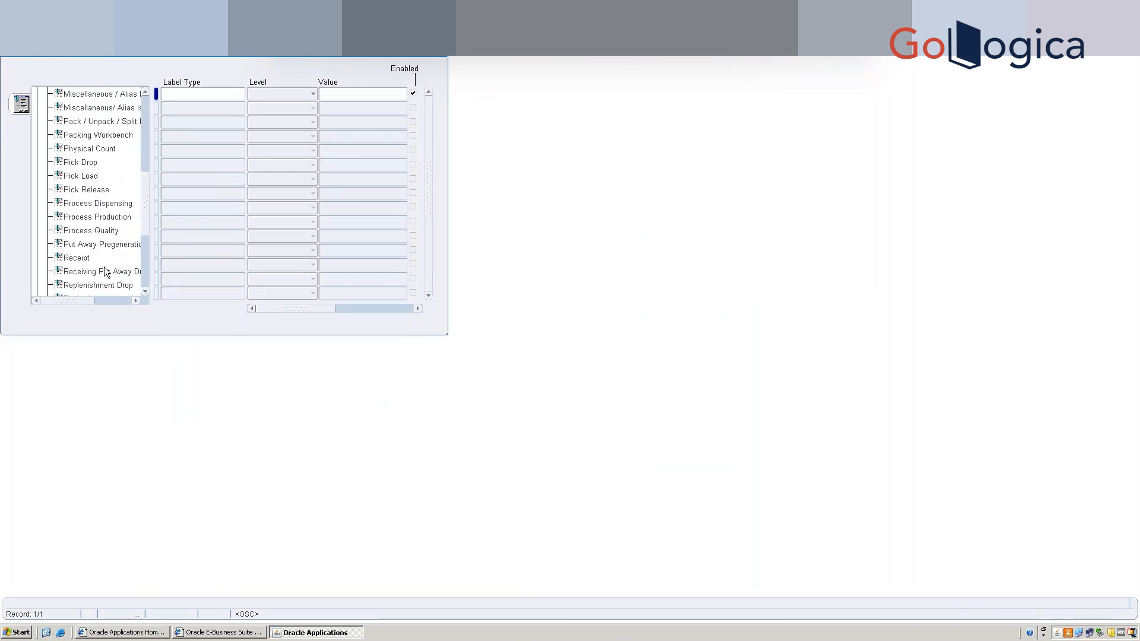
{"action": "left_click", "coordinate": [81, 264]}
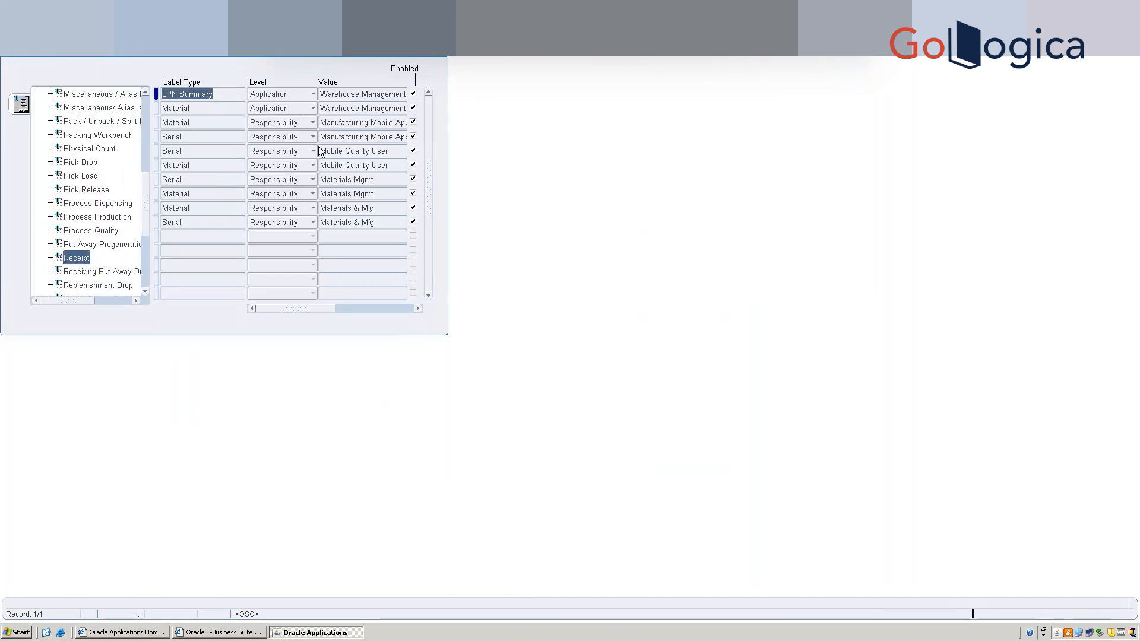
Add and save a Receipt row: label type LPN Summary, level Responsibility, value SB MSCA.
{"action": "left_click", "coordinate": [187, 241]}
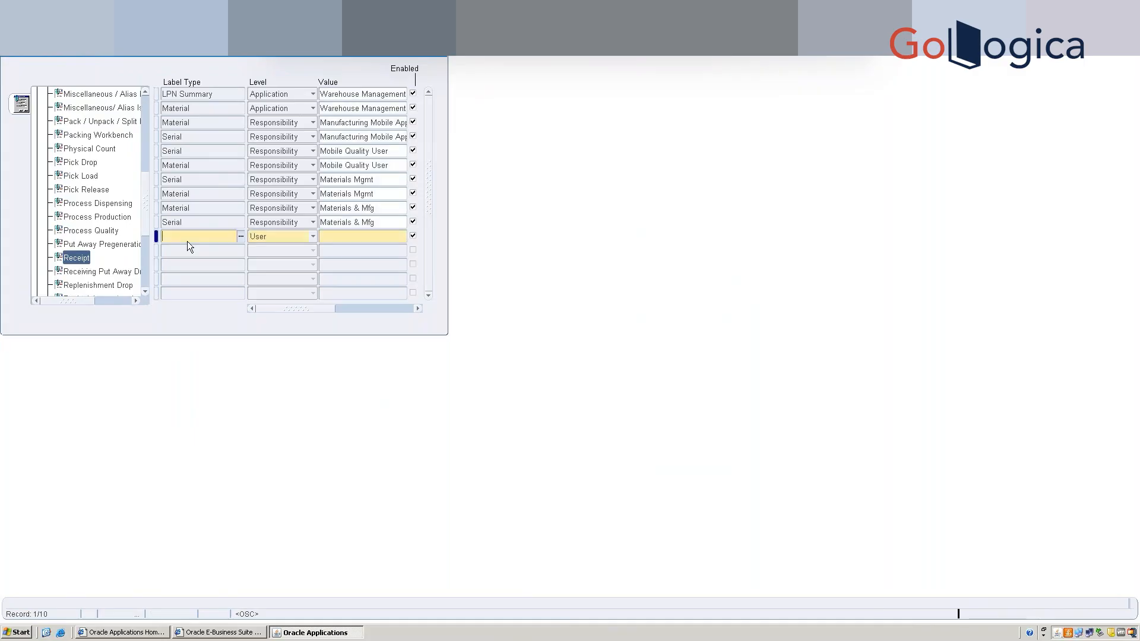
{"action": "type", "text": "lpn"}
{"action": "key", "text": "Tab"}
{"action": "key", "text": "shift+Tab"}
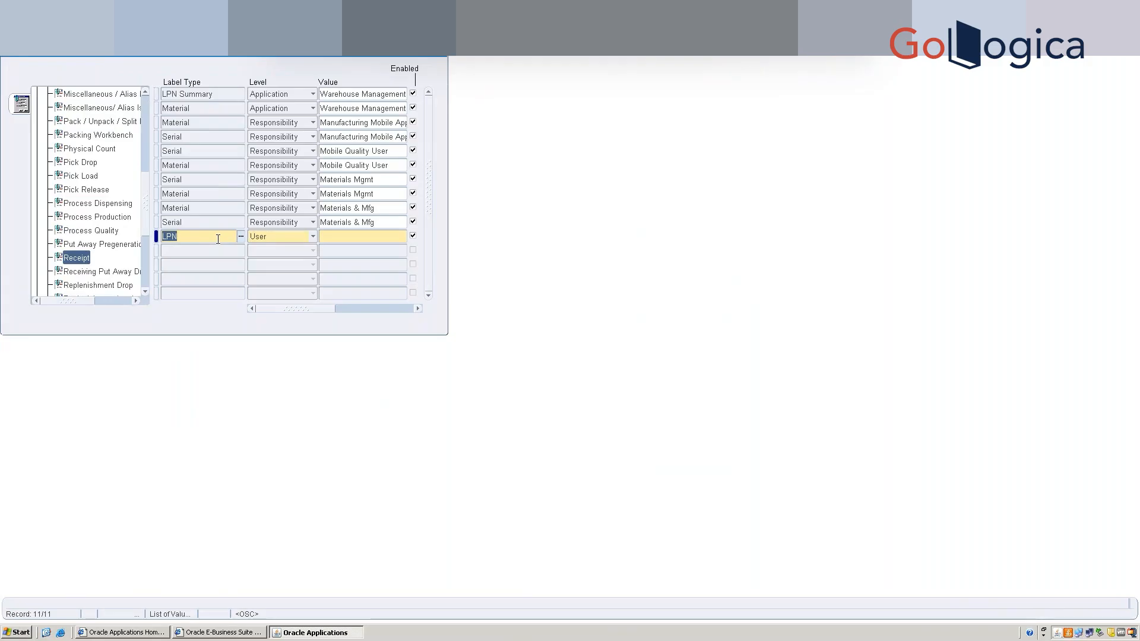
{"action": "left_click", "coordinate": [218, 239]}
{"action": "type", "text": "Summary"}
{"action": "key", "text": "Tab"}
{"action": "left_click", "coordinate": [288, 237]}
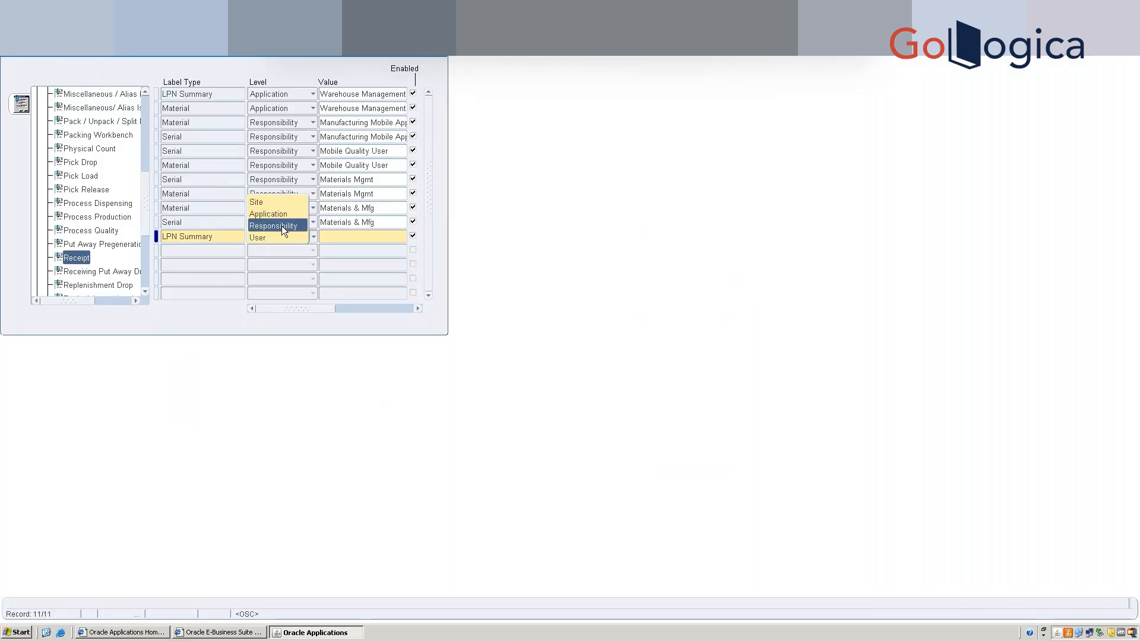
{"action": "left_click", "coordinate": [336, 237]}
{"action": "type", "text": "SB MSCA"}
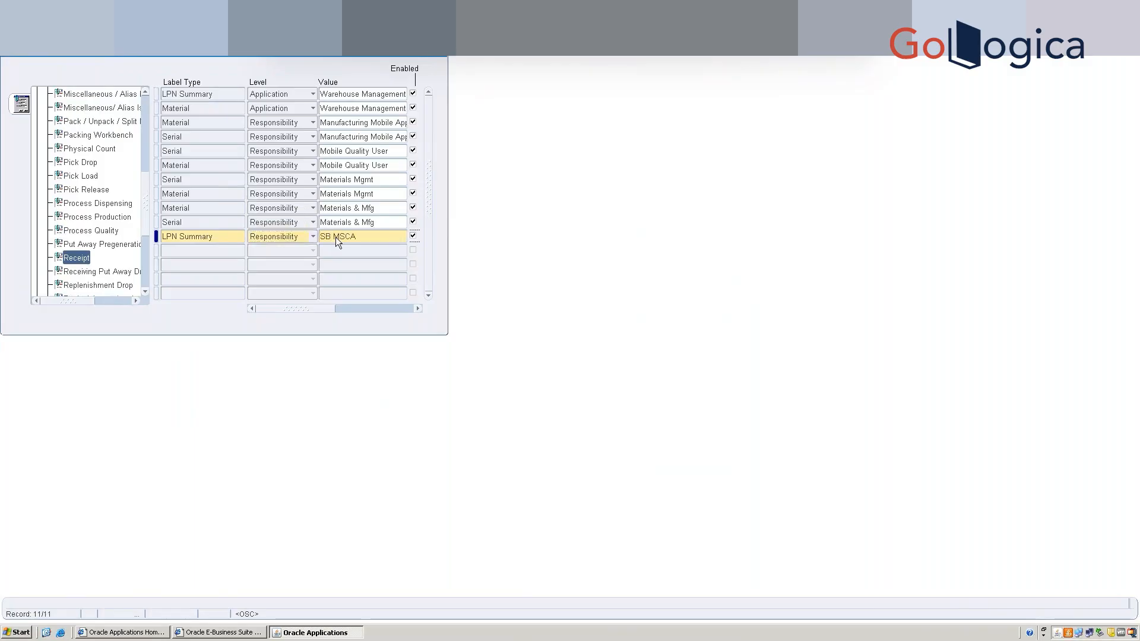
{"action": "key", "text": "ctrl+s"}
{"action": "left_click_drag", "start_coordinate": [329, 314], "coordinate": [204, 309]}
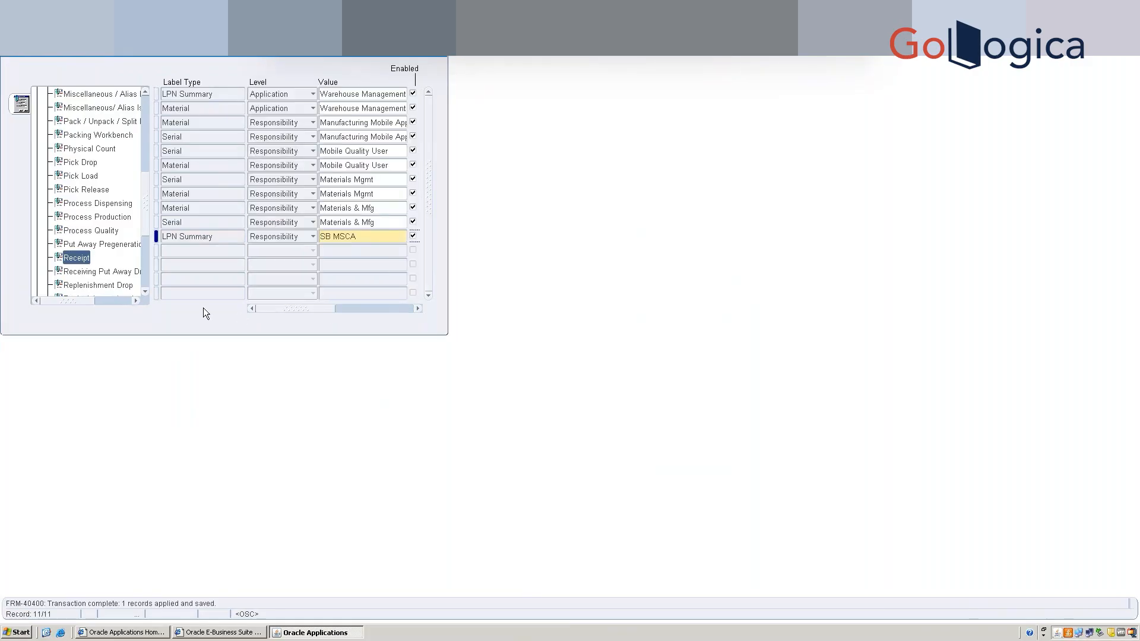
Close Assign Label Types and go back to the Navigator through the Window menu.
{"action": "left_click", "coordinate": [439, 55]}
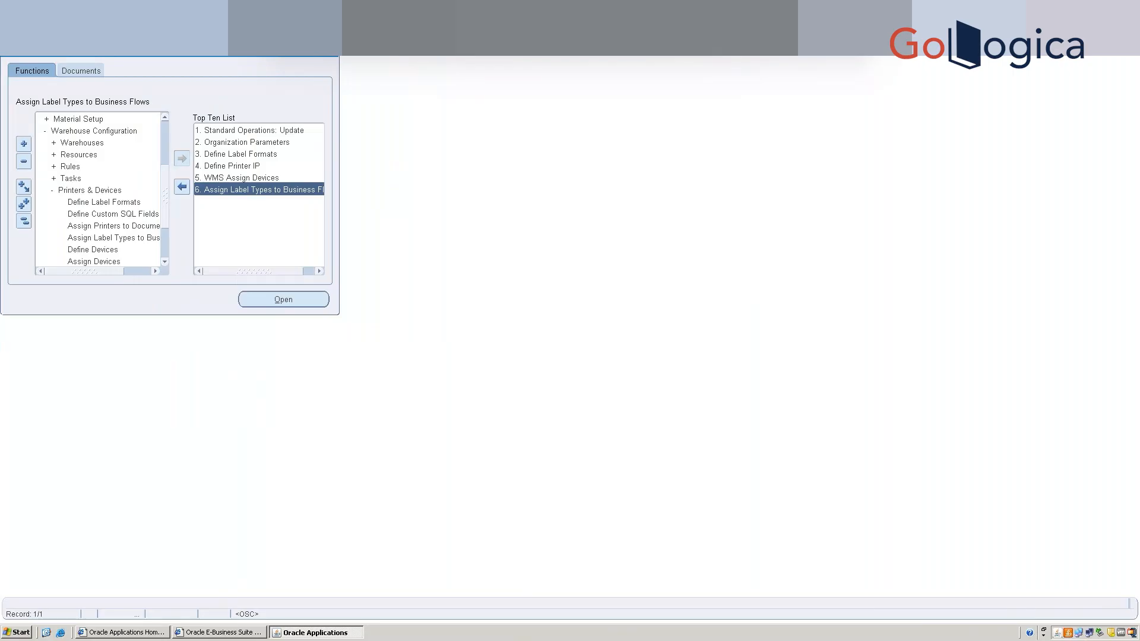
{"action": "key", "text": "alt+w"}
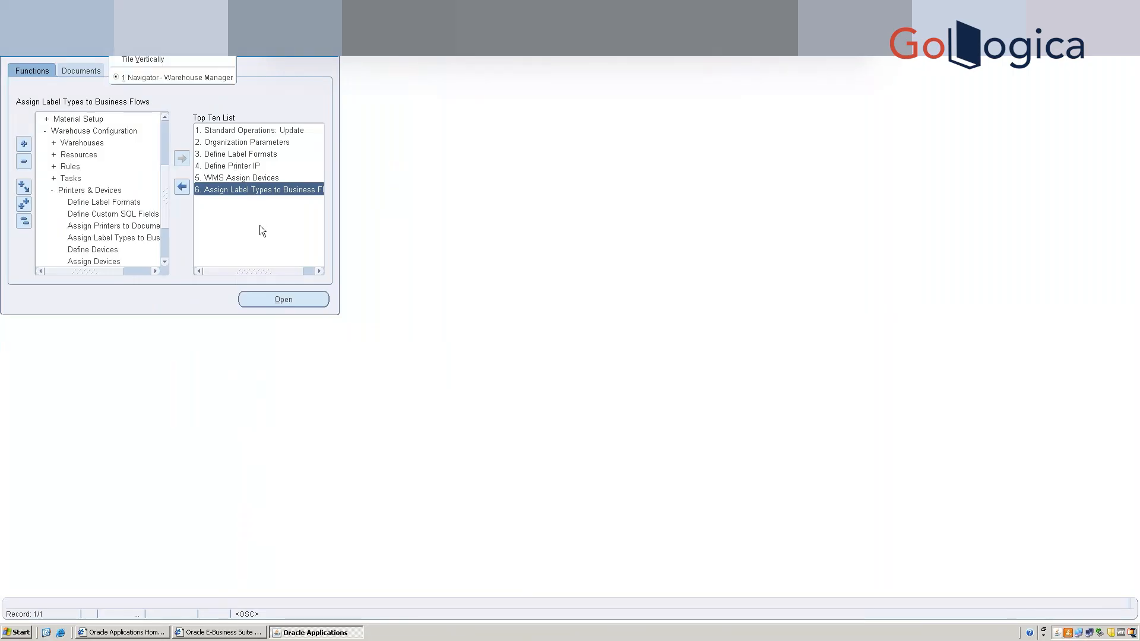
{"action": "left_click", "coordinate": [114, 226]}
Open Assign Printers to Documents and load the printers assigned to the Lpn Summary document.
{"action": "left_click", "coordinate": [114, 226]}
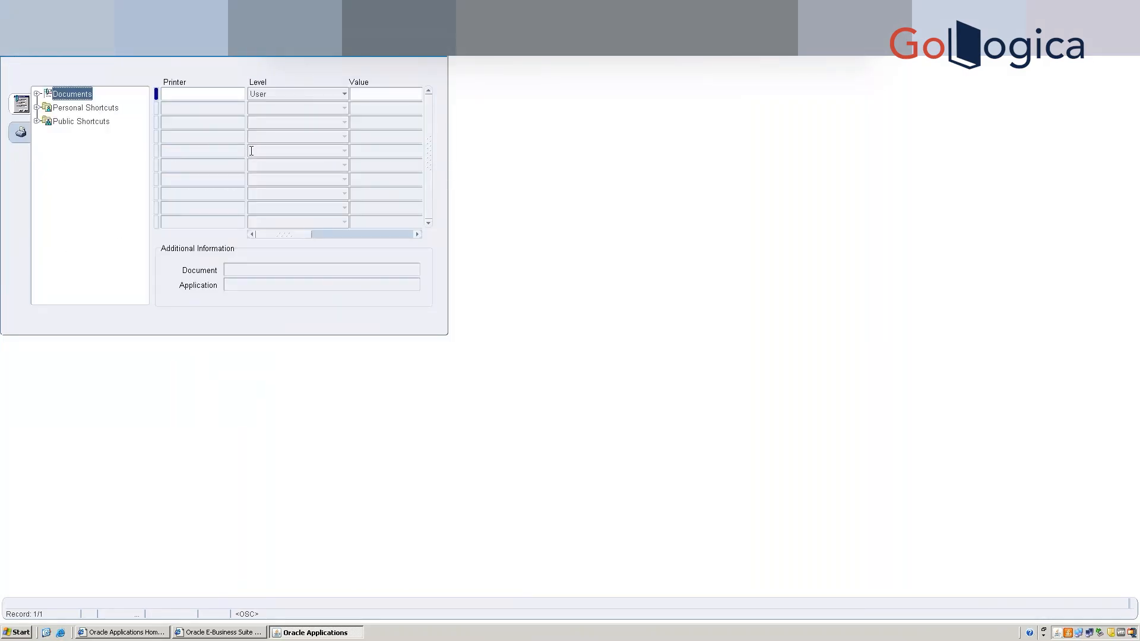
{"action": "left_click", "coordinate": [224, 95]}
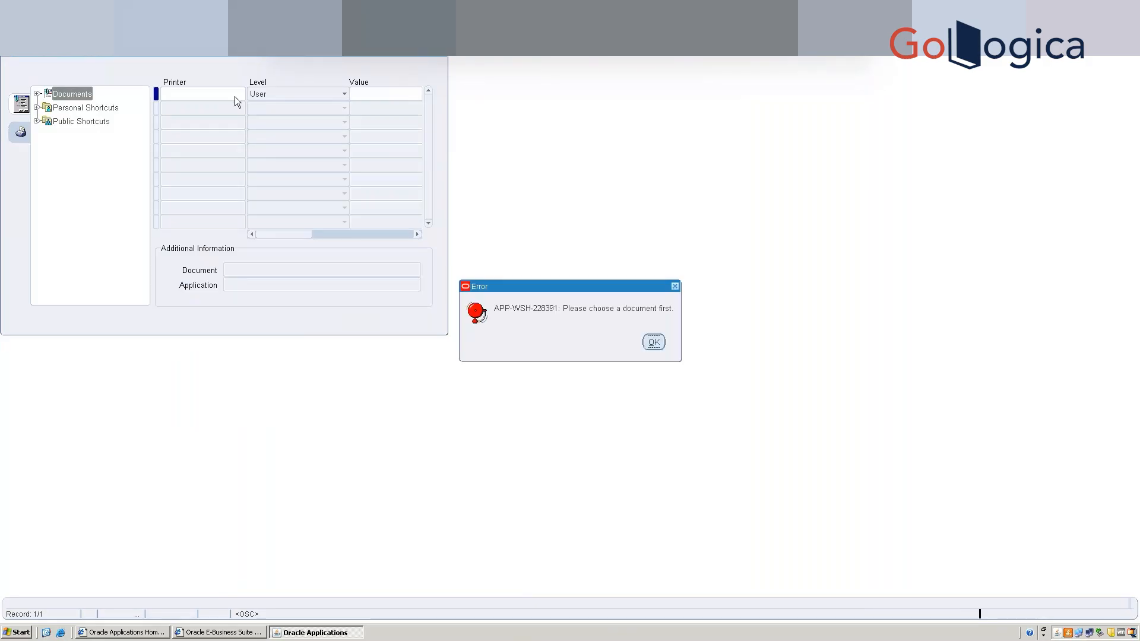
{"action": "left_click", "coordinate": [656, 343]}
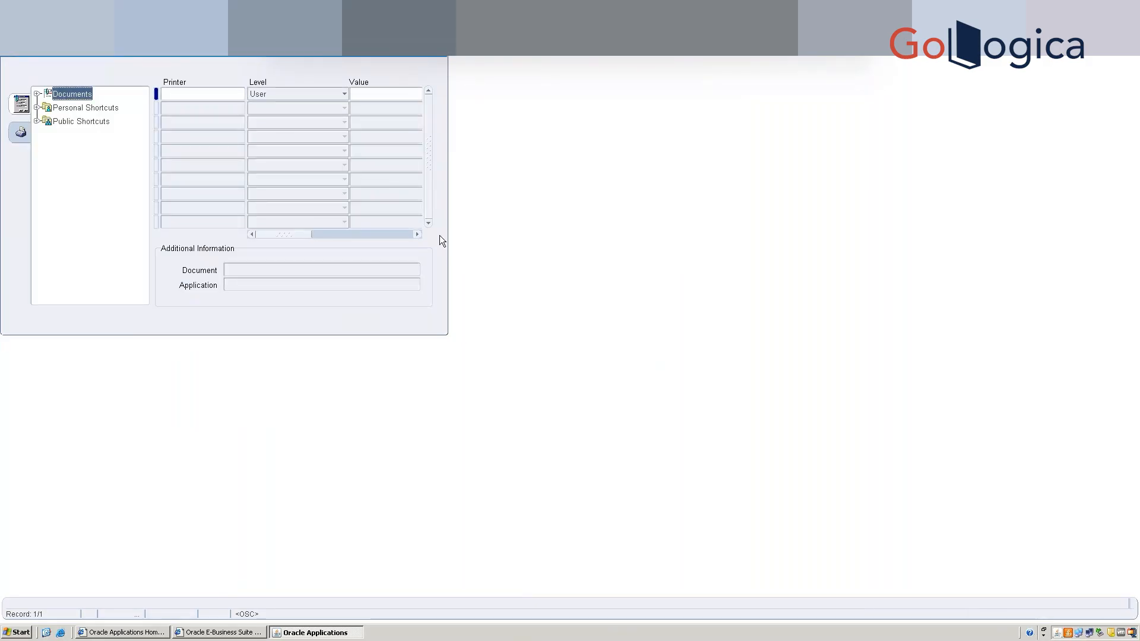
{"action": "left_click", "coordinate": [35, 94]}
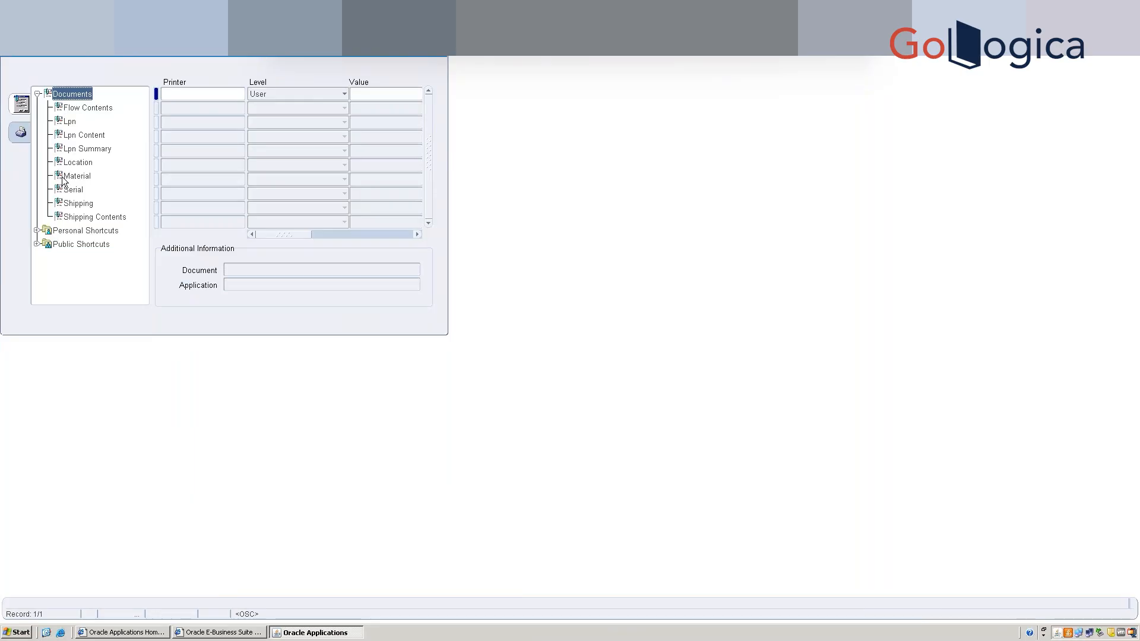
{"action": "left_click", "coordinate": [77, 149]}
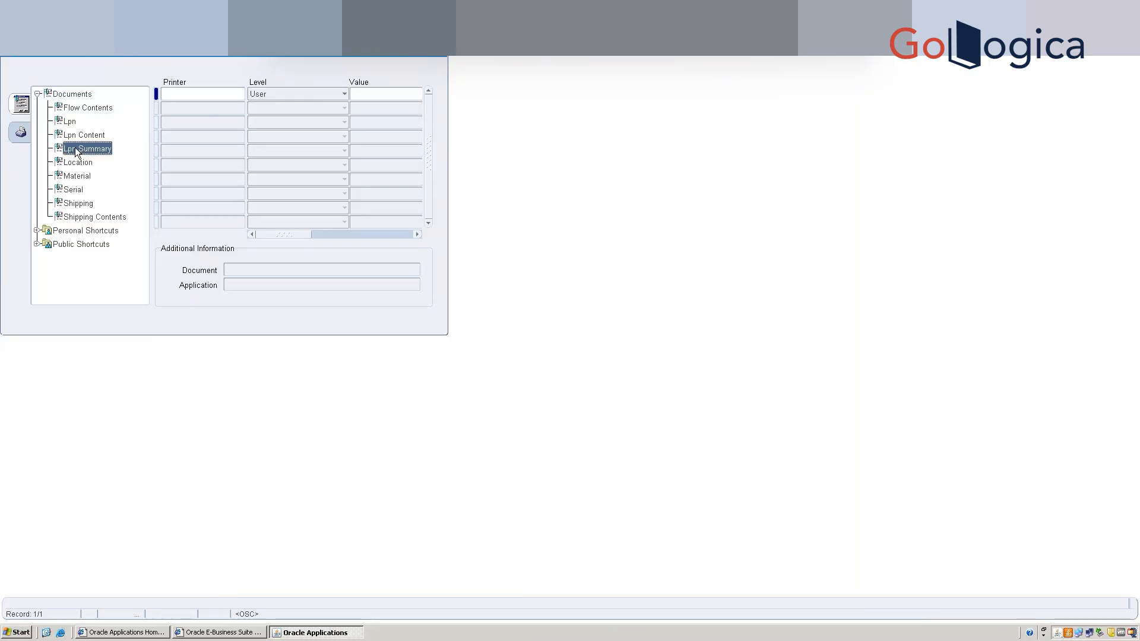
{"action": "left_click", "coordinate": [222, 94]}
{"action": "left_click", "coordinate": [654, 343]}
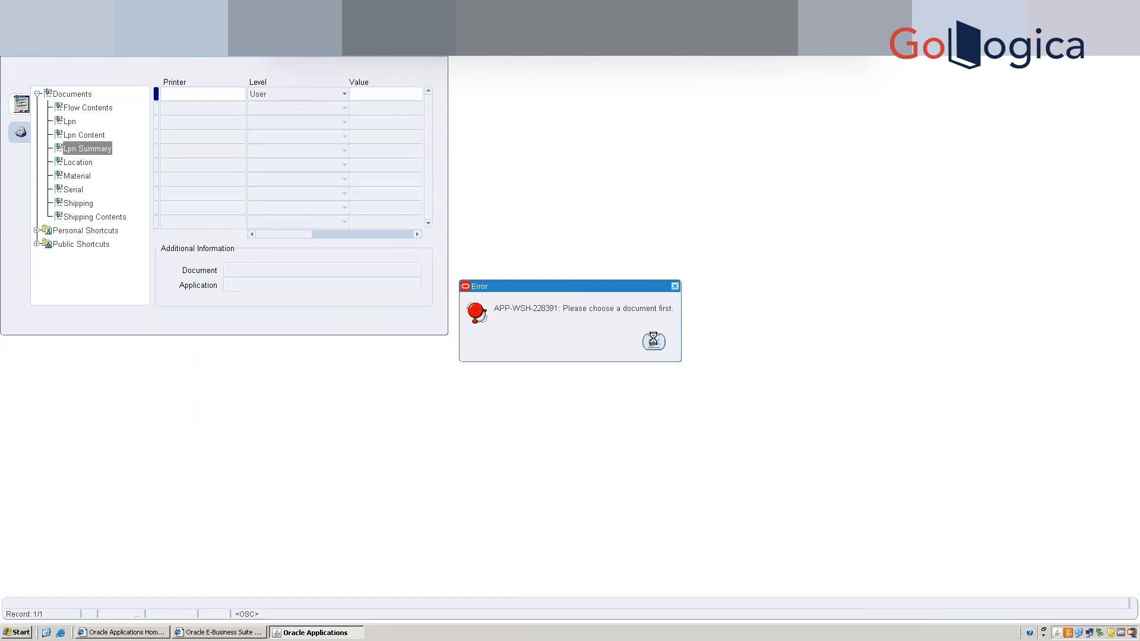
{"action": "left_click", "coordinate": [83, 155]}
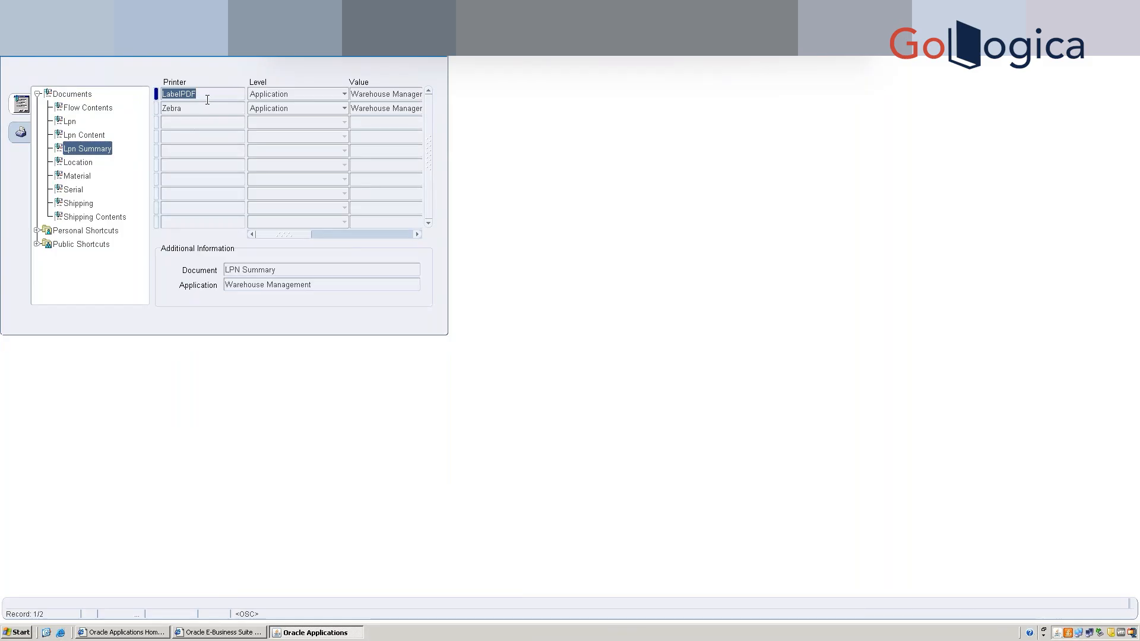
Add and save a Zebra printer row at Responsibility level for SB MSCA.
{"action": "left_click", "coordinate": [197, 123]}
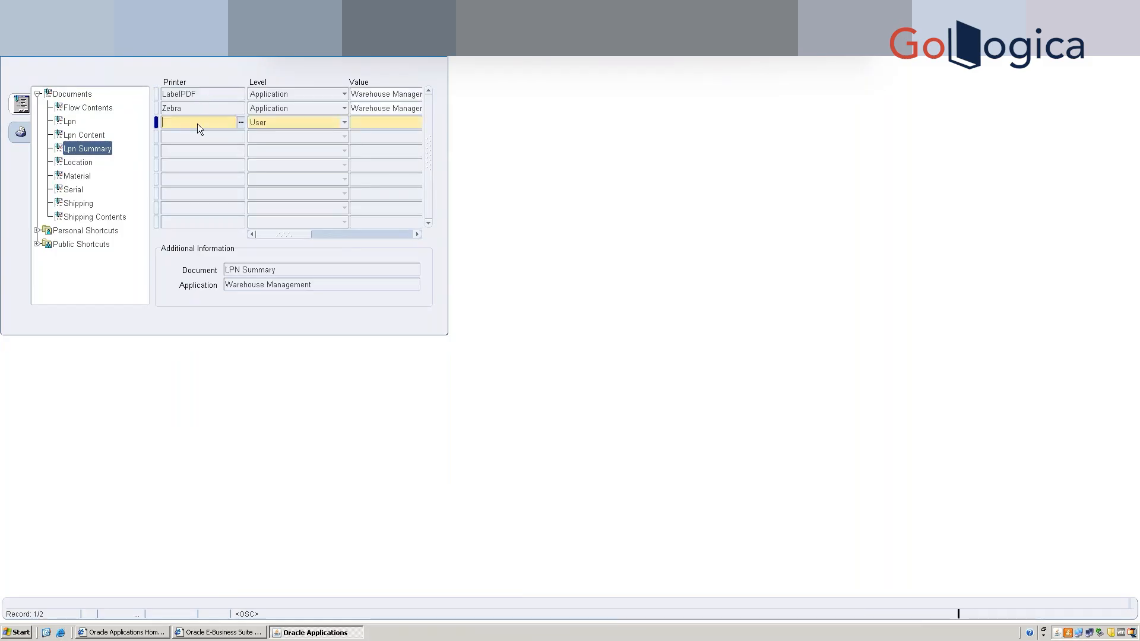
{"action": "left_click", "coordinate": [240, 123]}
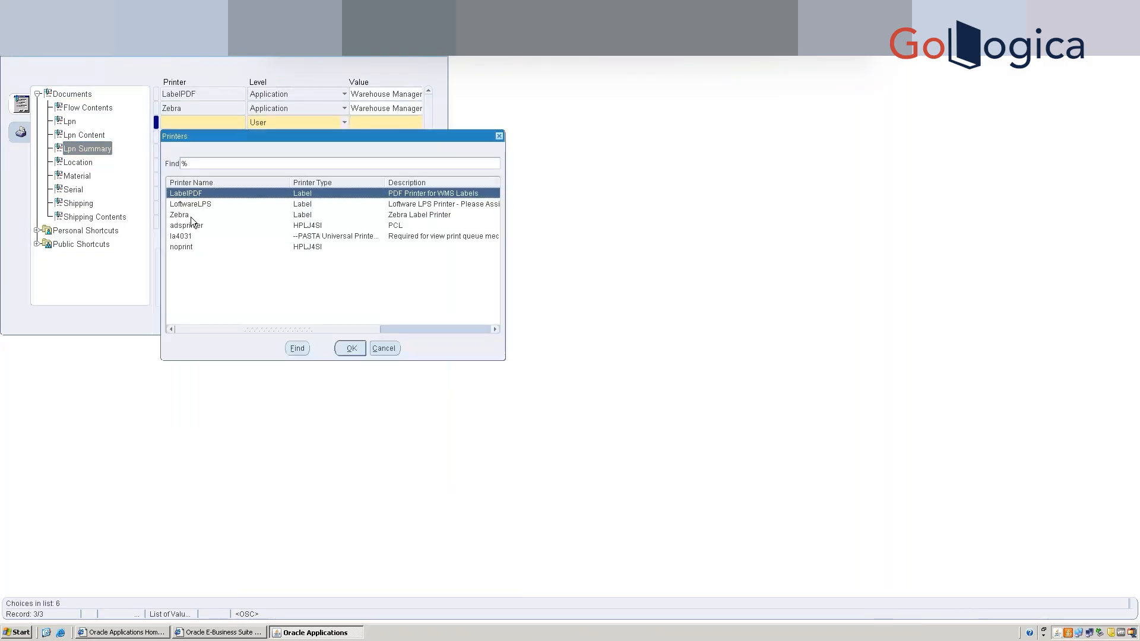
{"action": "double_click", "coordinate": [191, 216]}
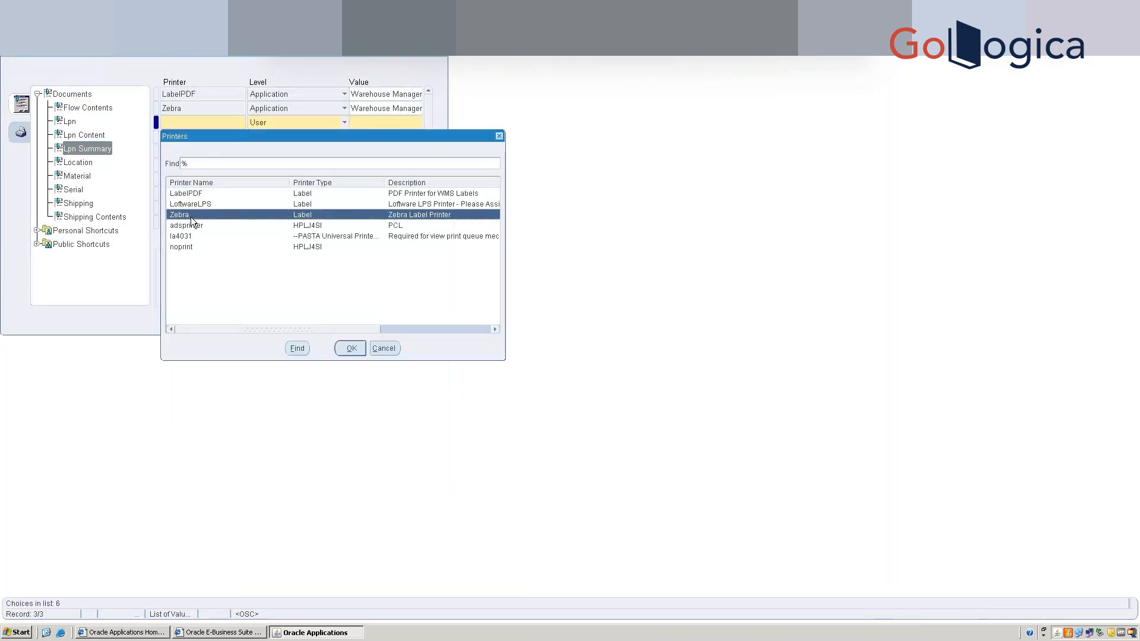
{"action": "left_click", "coordinate": [284, 124]}
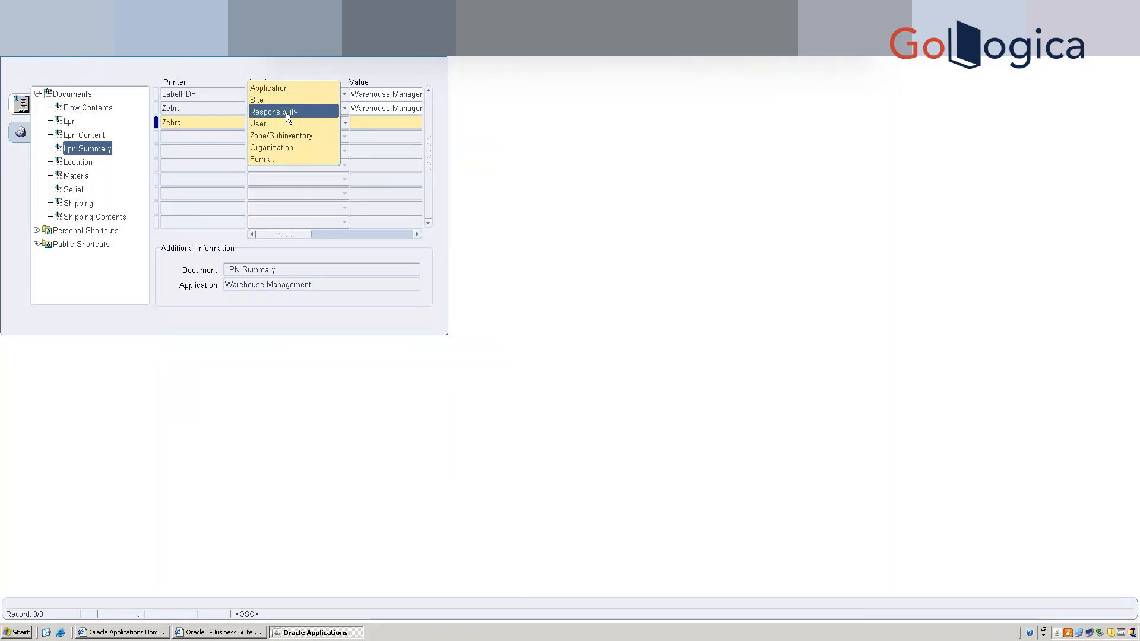
{"action": "left_click", "coordinate": [286, 112]}
{"action": "left_click", "coordinate": [376, 121]}
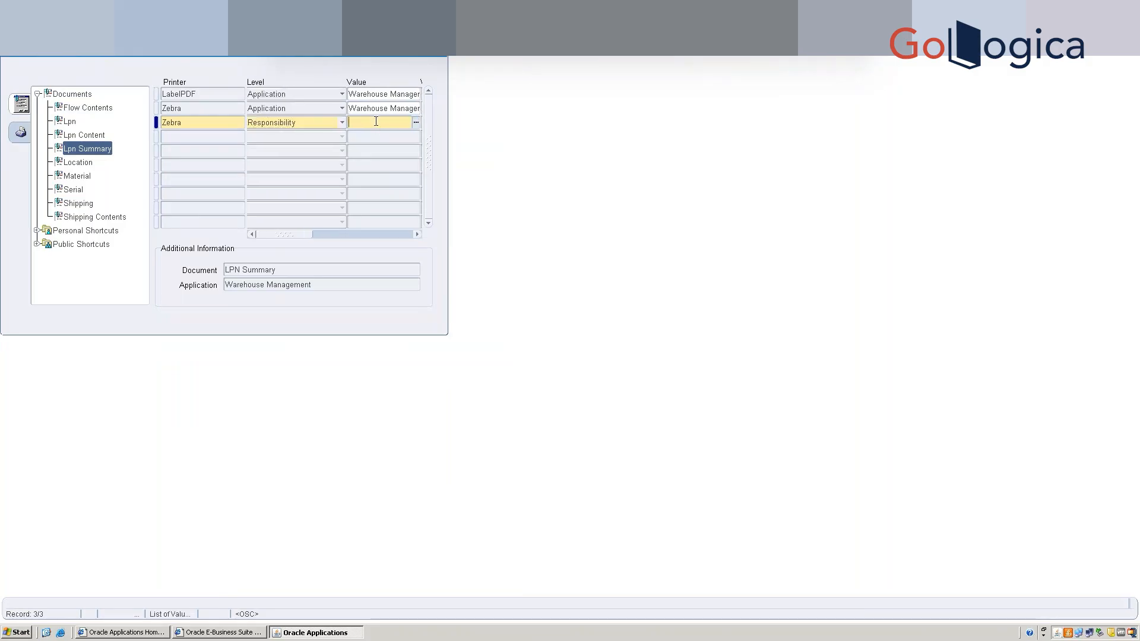
{"action": "type", "text": "whs"}
{"action": "key", "text": "Tab"}
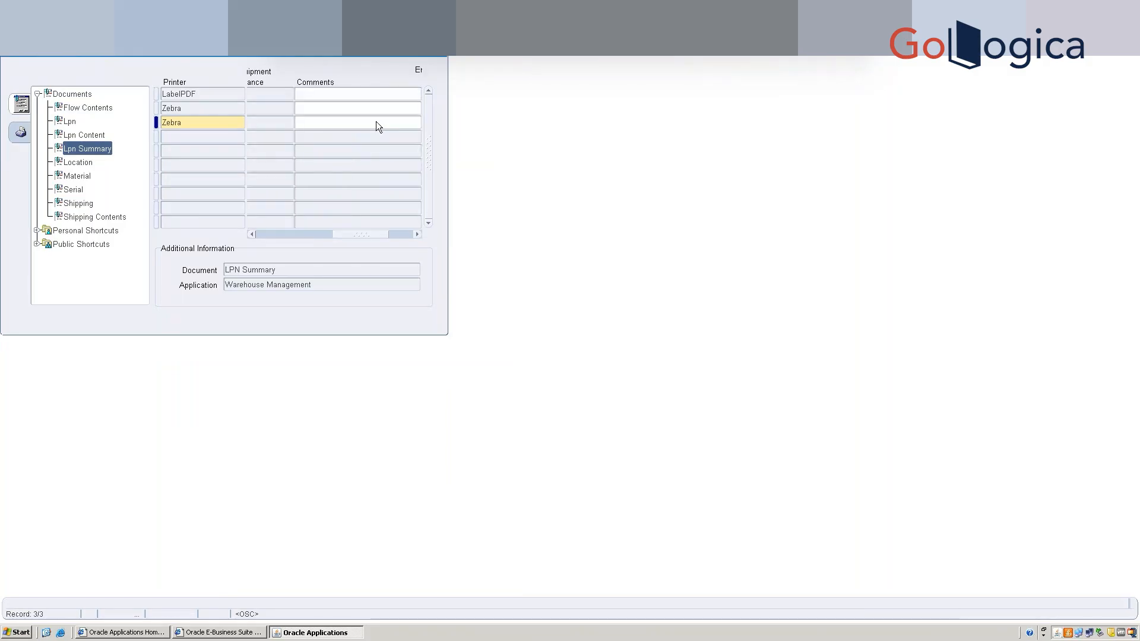
{"action": "key", "text": "ctrl+s"}
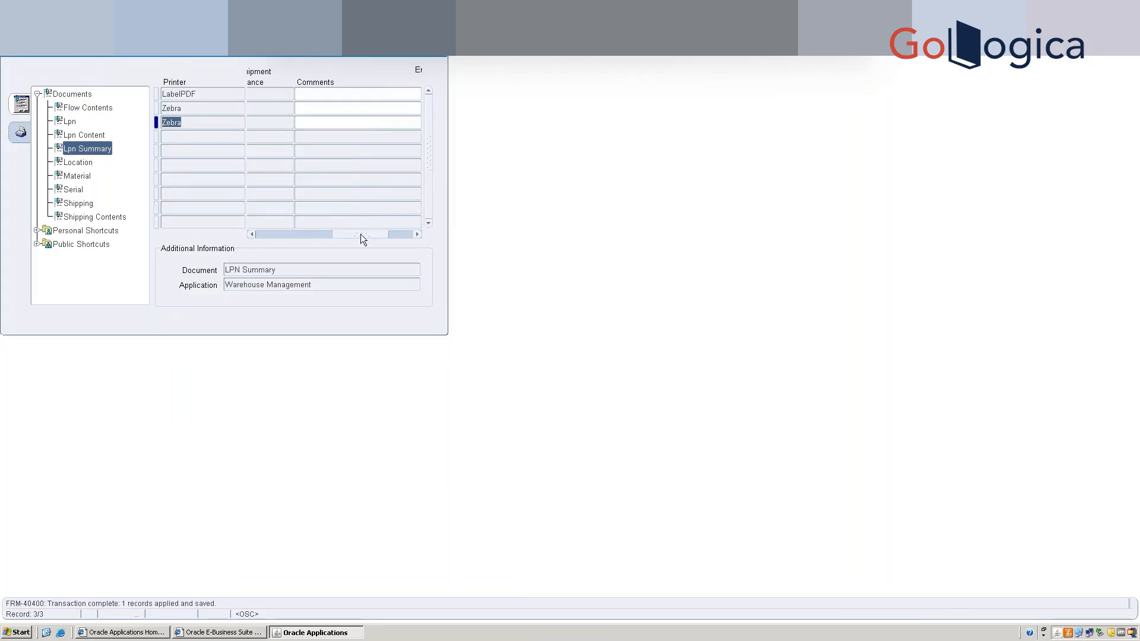
{"action": "left_click_drag", "start_coordinate": [361, 234], "coordinate": [272, 230]}
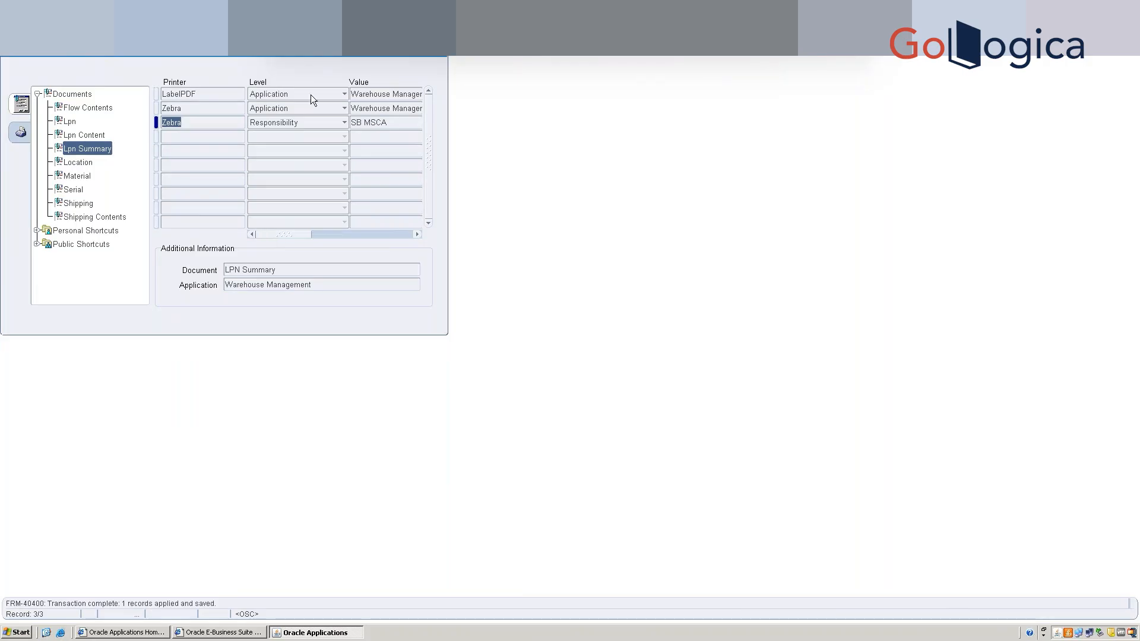
Add Assign Printers to Documents to the Top Ten List.
{"action": "left_click", "coordinate": [441, 53]}
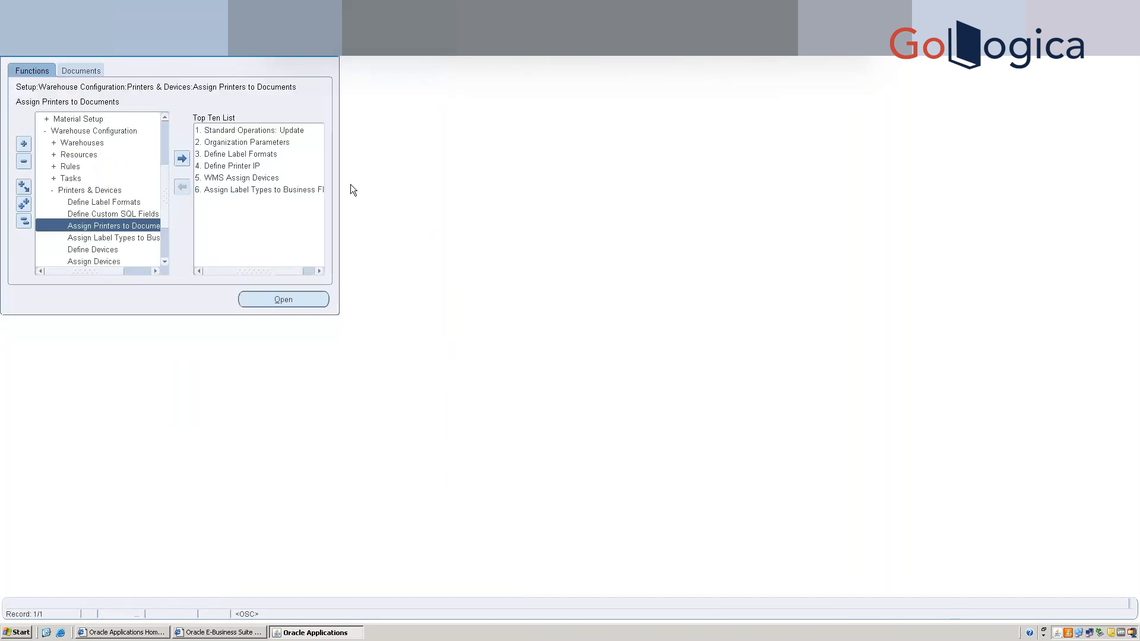
{"action": "left_click", "coordinate": [182, 159]}
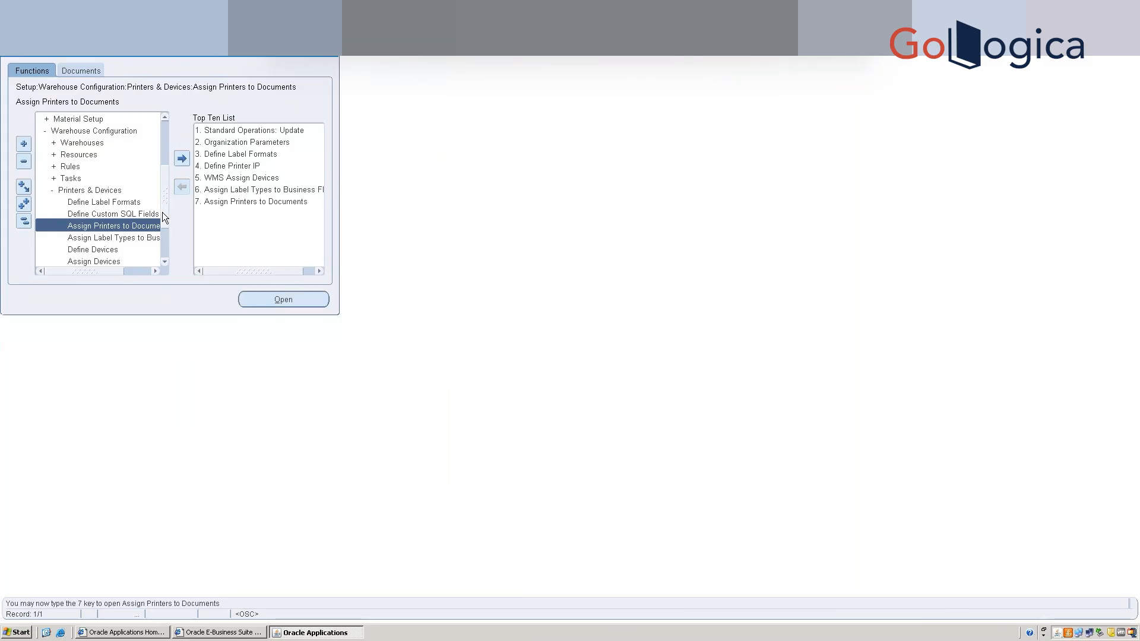
{"action": "left_click_drag", "start_coordinate": [163, 218], "coordinate": [165, 239]}
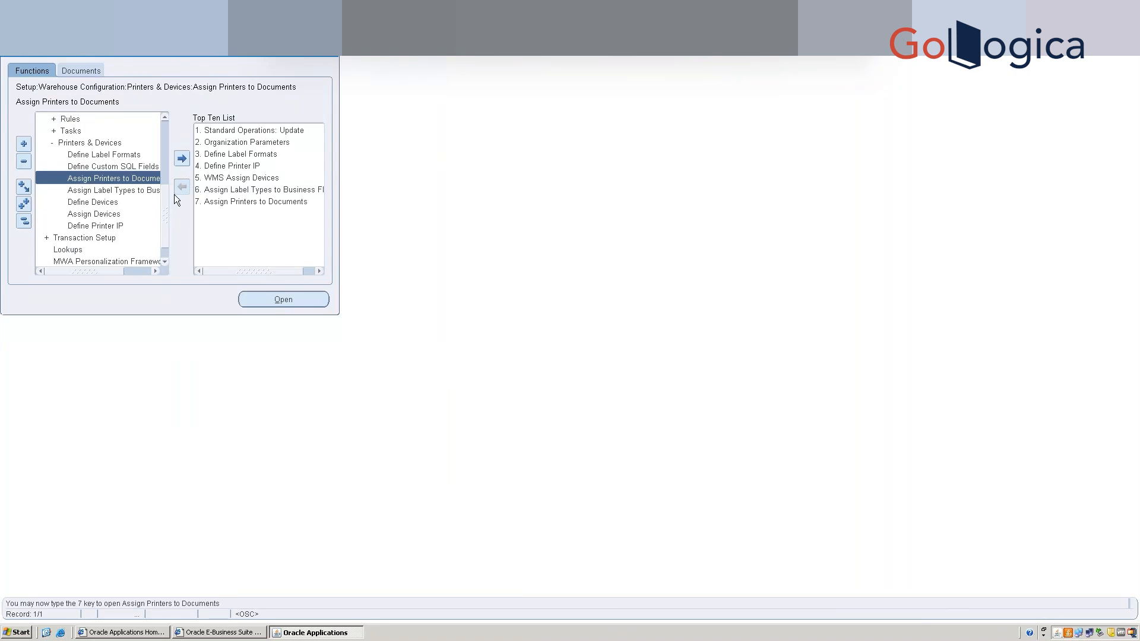
Add Available to Promise Rules to the Top Ten List, then remove it again.
{"action": "scroll", "coordinate": [165, 191], "scroll_direction": "up", "scroll_amount": 3}
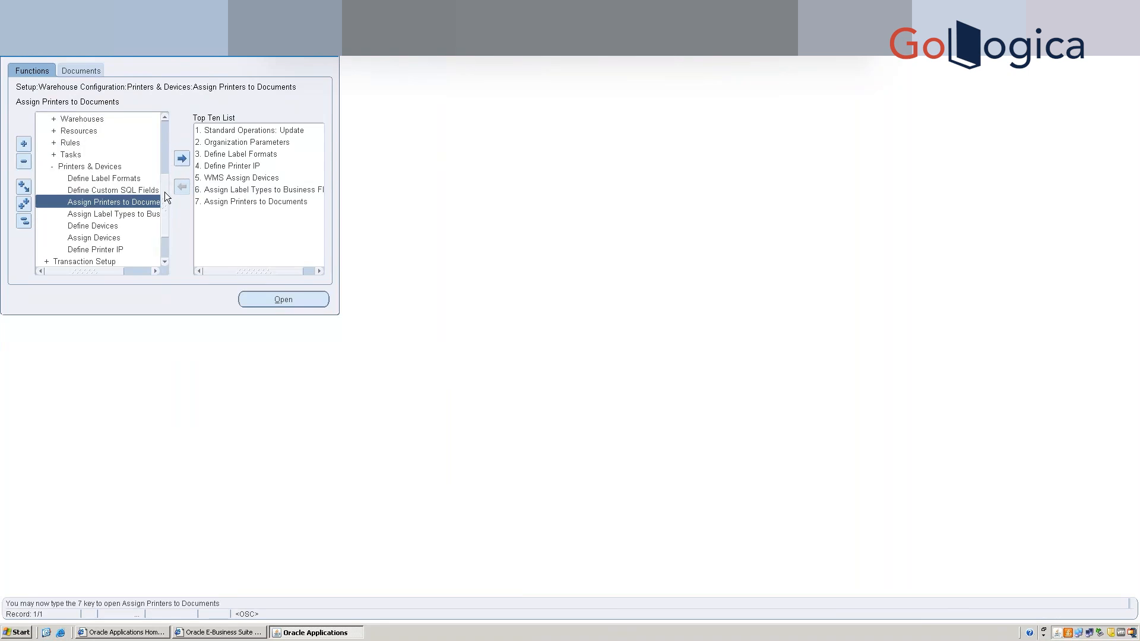
{"action": "double_click", "coordinate": [71, 155]}
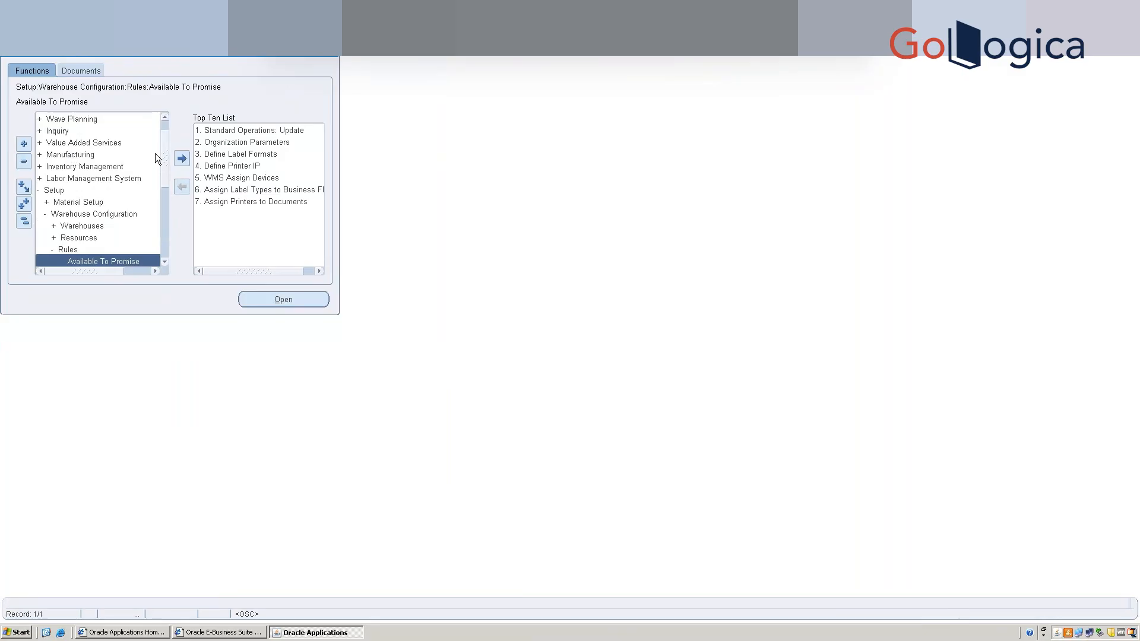
{"action": "left_click", "coordinate": [183, 158]}
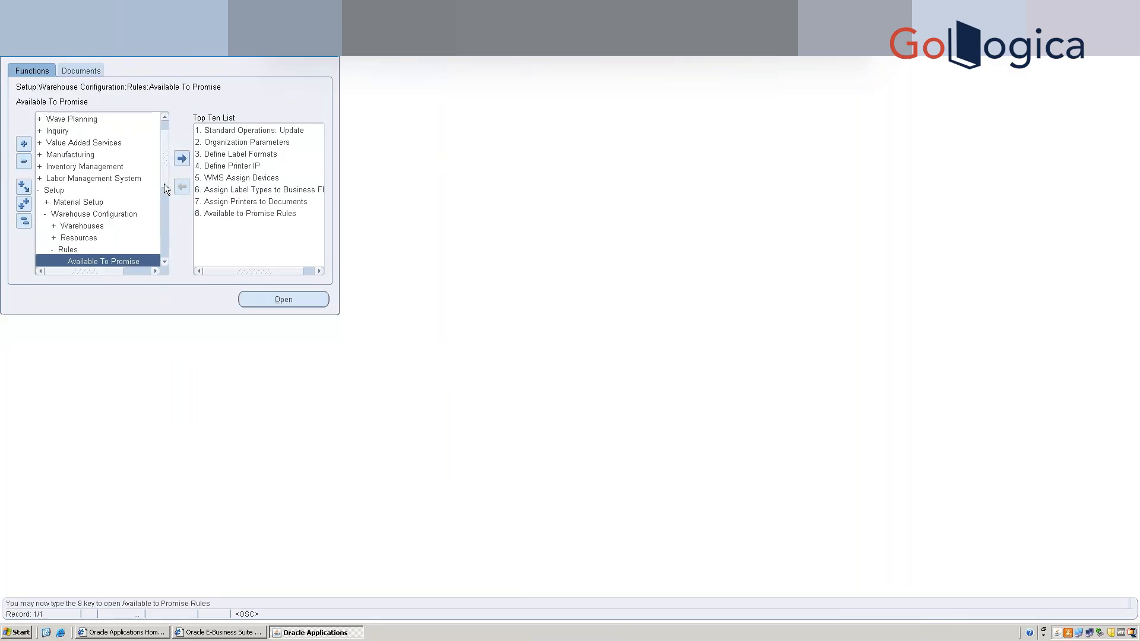
{"action": "left_click_drag", "start_coordinate": [164, 184], "coordinate": [164, 204]}
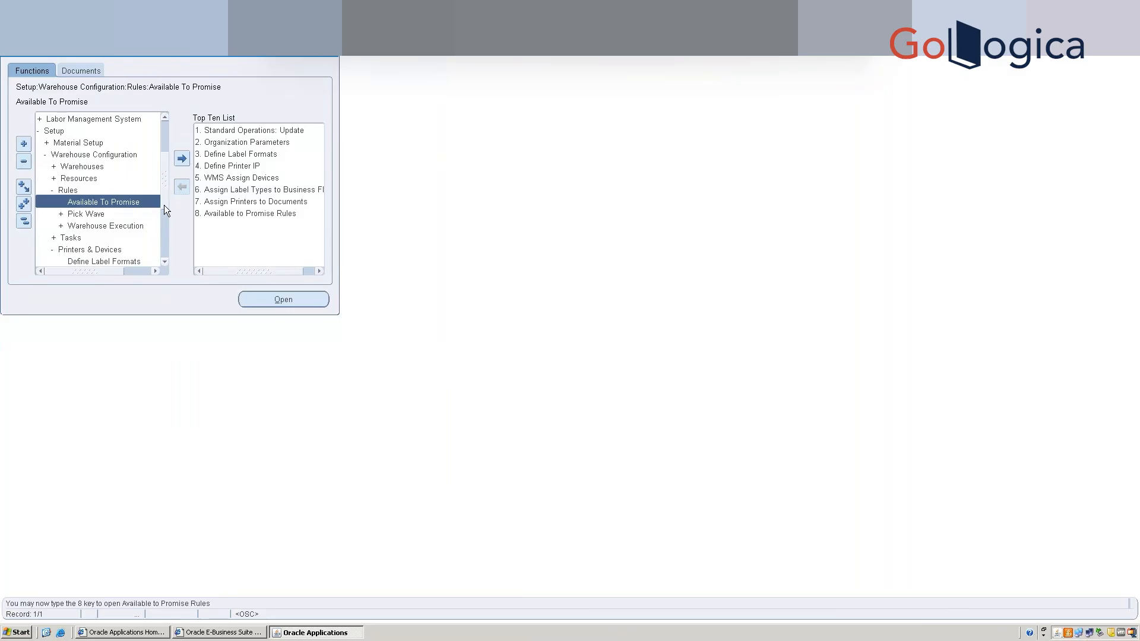
{"action": "left_click", "coordinate": [221, 214]}
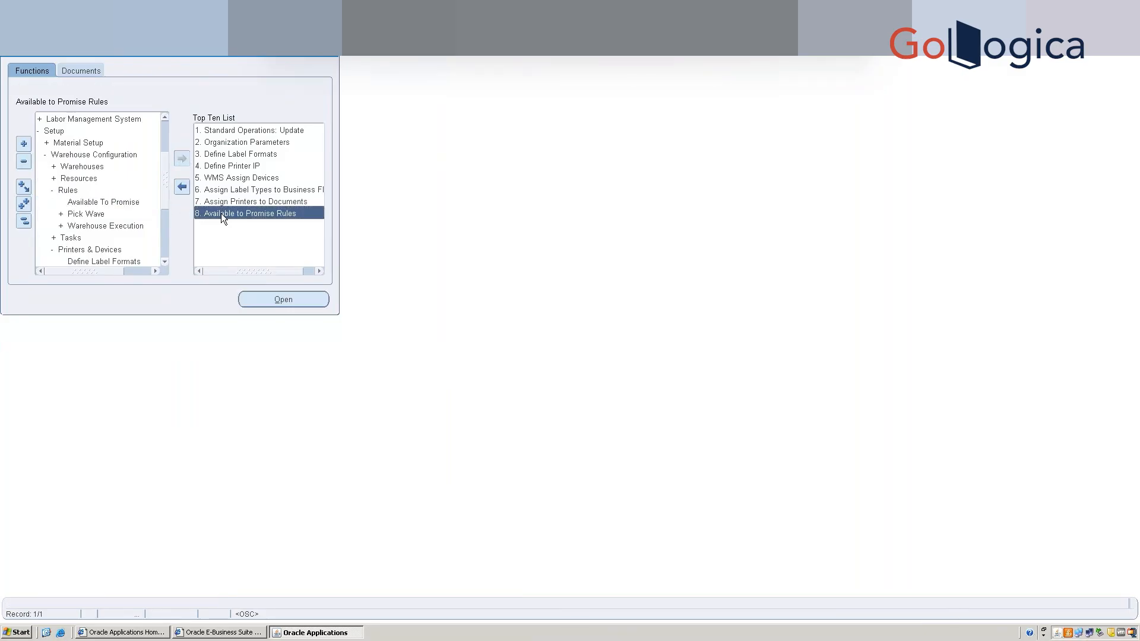
{"action": "left_click", "coordinate": [182, 187]}
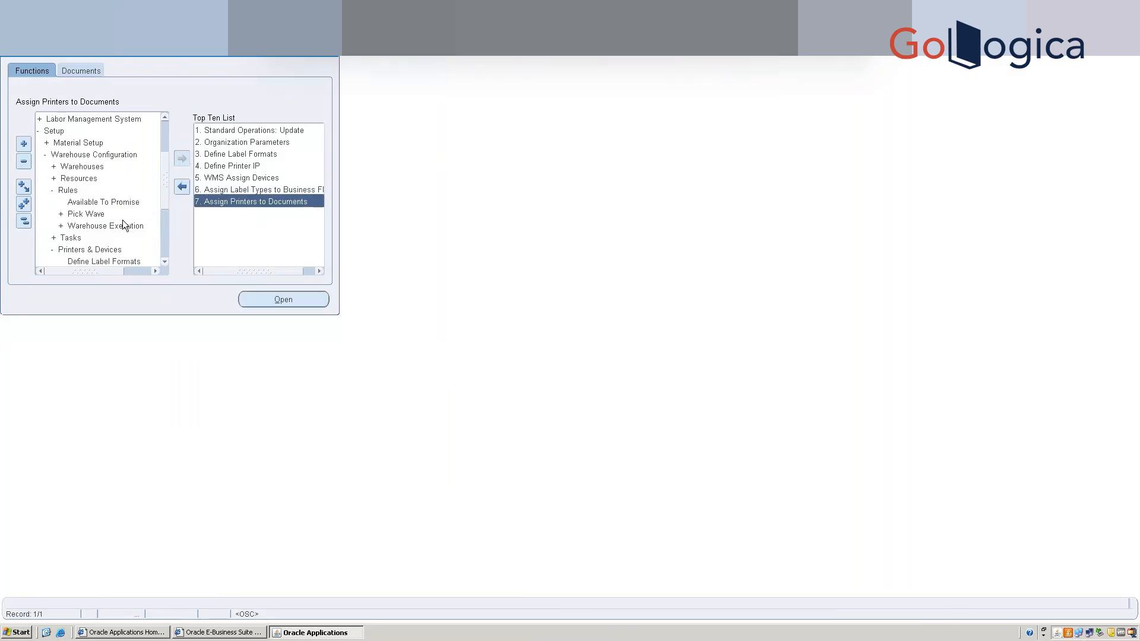
Add Define WMS Rules and Define WMS Strategies from Warehouse Execution to the Top Ten List.
{"action": "double_click", "coordinate": [124, 224]}
{"action": "left_click", "coordinate": [168, 262]}
{"action": "left_click", "coordinate": [167, 262]}
{"action": "left_click", "coordinate": [167, 262]}
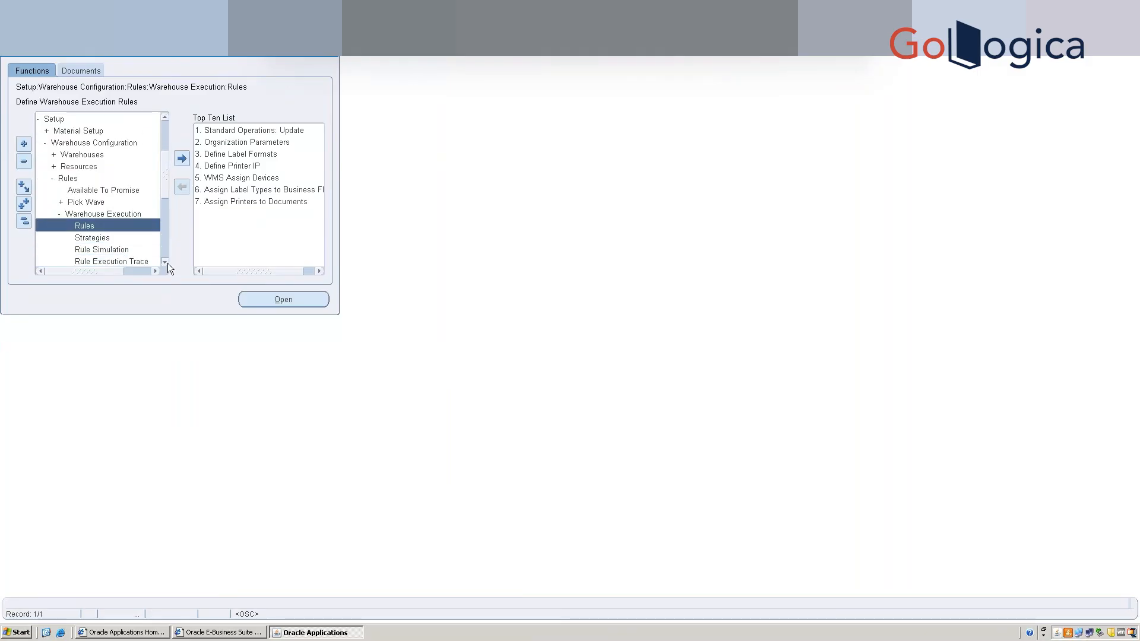
{"action": "left_click", "coordinate": [182, 159]}
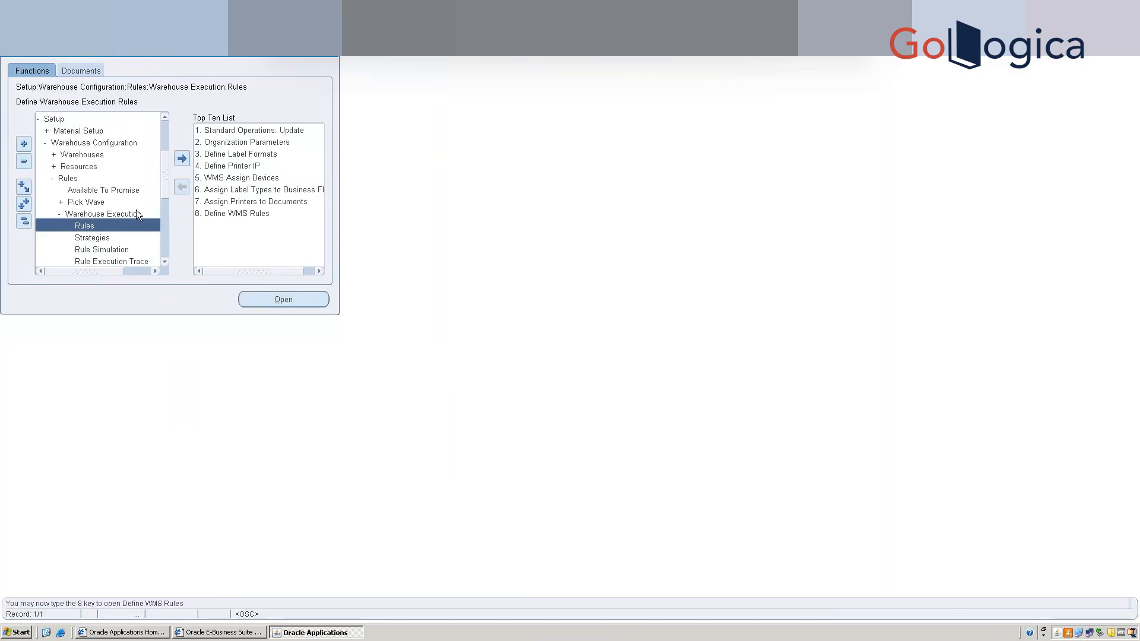
{"action": "left_click", "coordinate": [110, 236]}
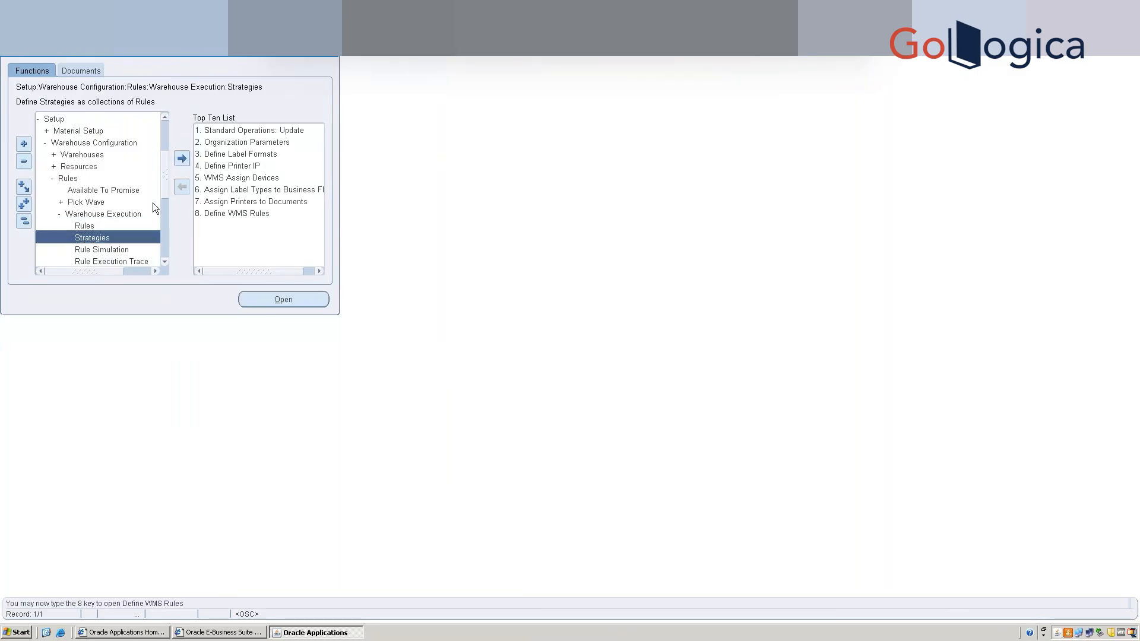
{"action": "left_click", "coordinate": [182, 161]}
Add WMS Rules Workbench to the Top Ten List and remove Define WMS Rules.
{"action": "left_click", "coordinate": [163, 263]}
{"action": "left_click", "coordinate": [165, 263]}
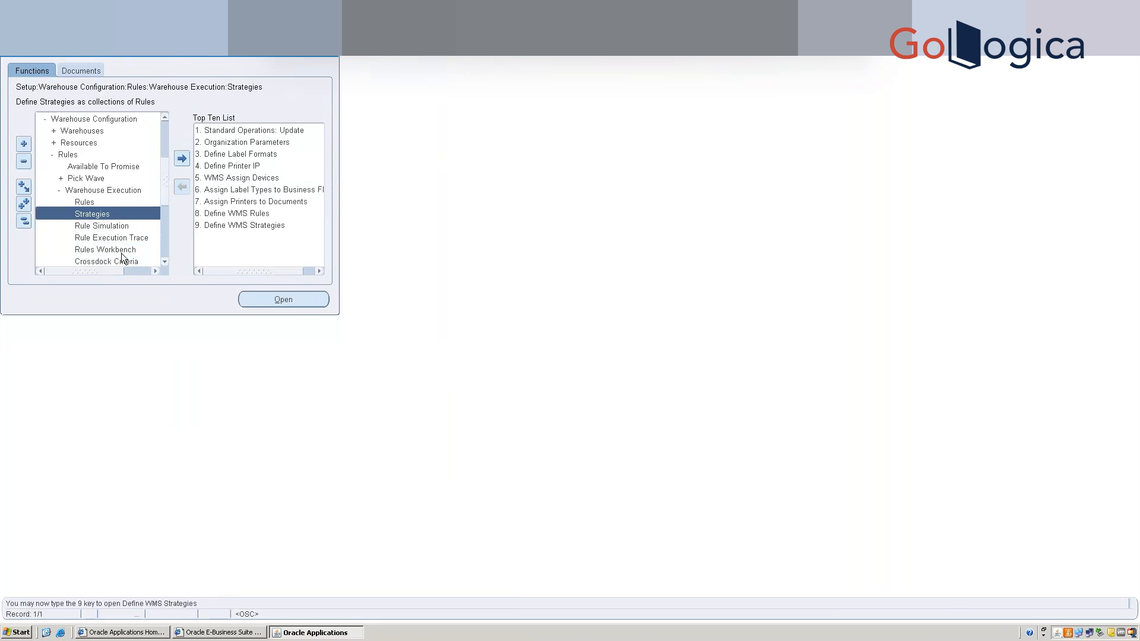
{"action": "left_click", "coordinate": [125, 251]}
{"action": "left_click", "coordinate": [182, 158]}
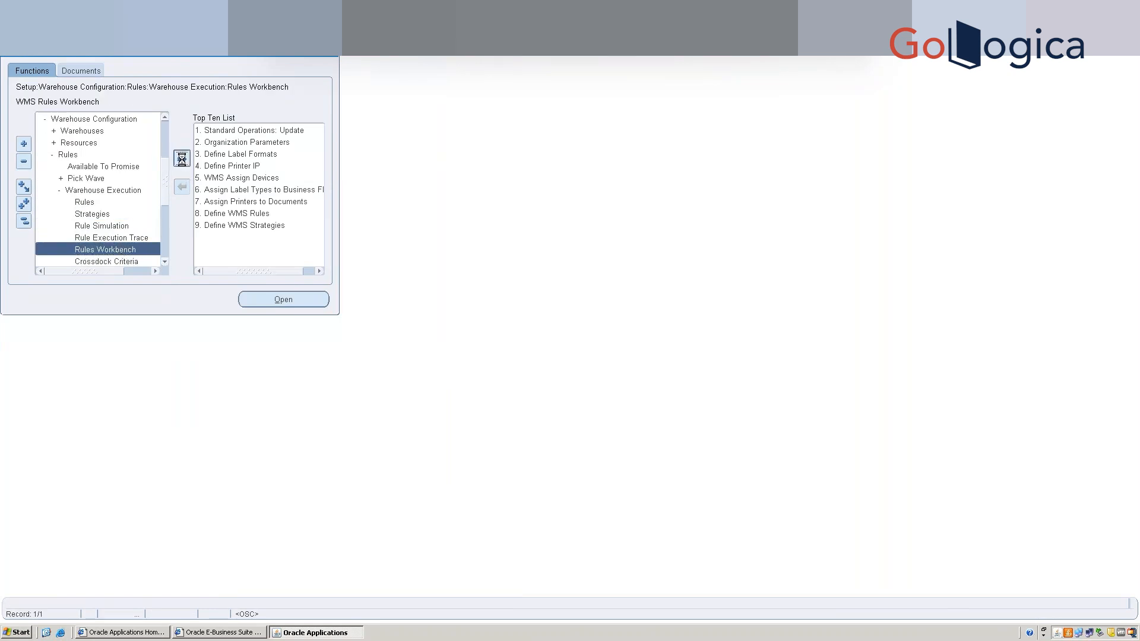
{"action": "left_click", "coordinate": [204, 213]}
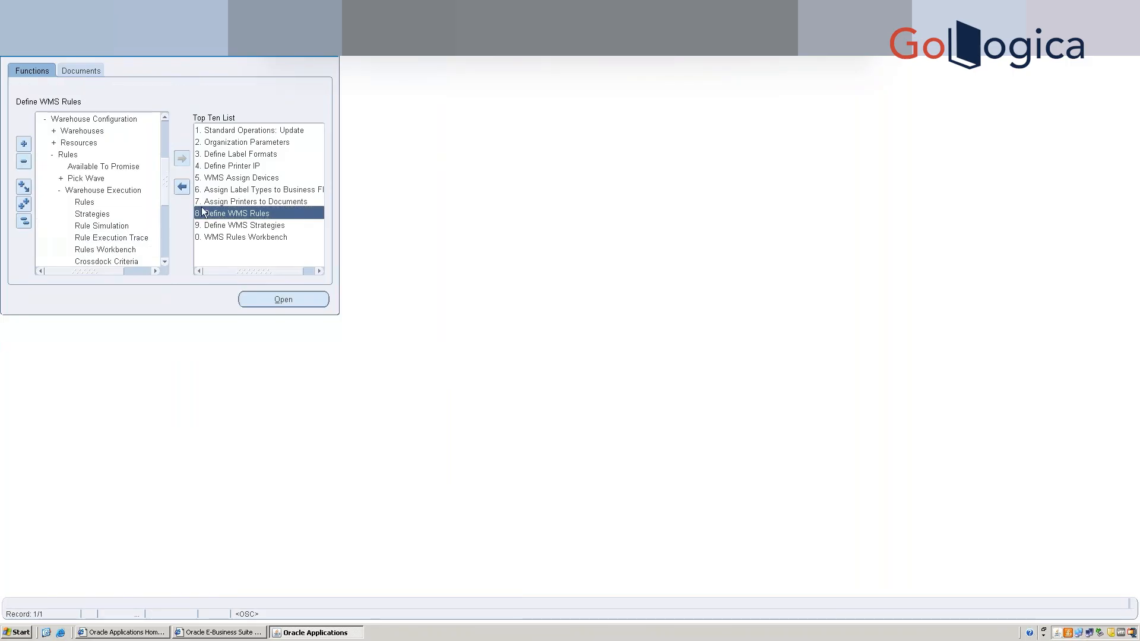
{"action": "left_click", "coordinate": [181, 188]}
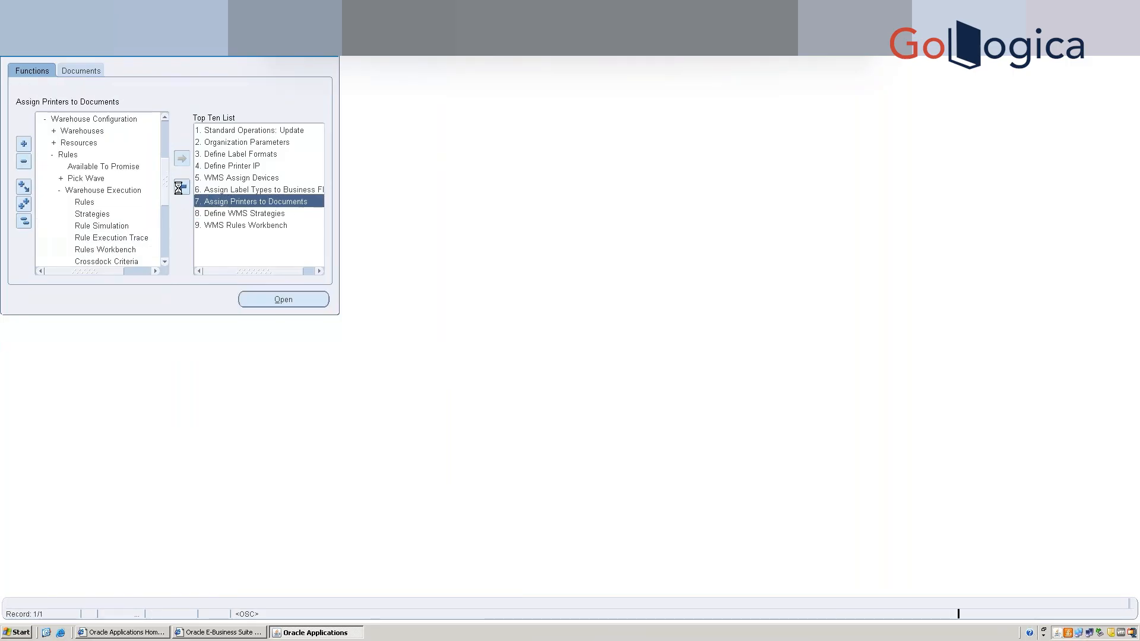
{"action": "left_click", "coordinate": [235, 250]}
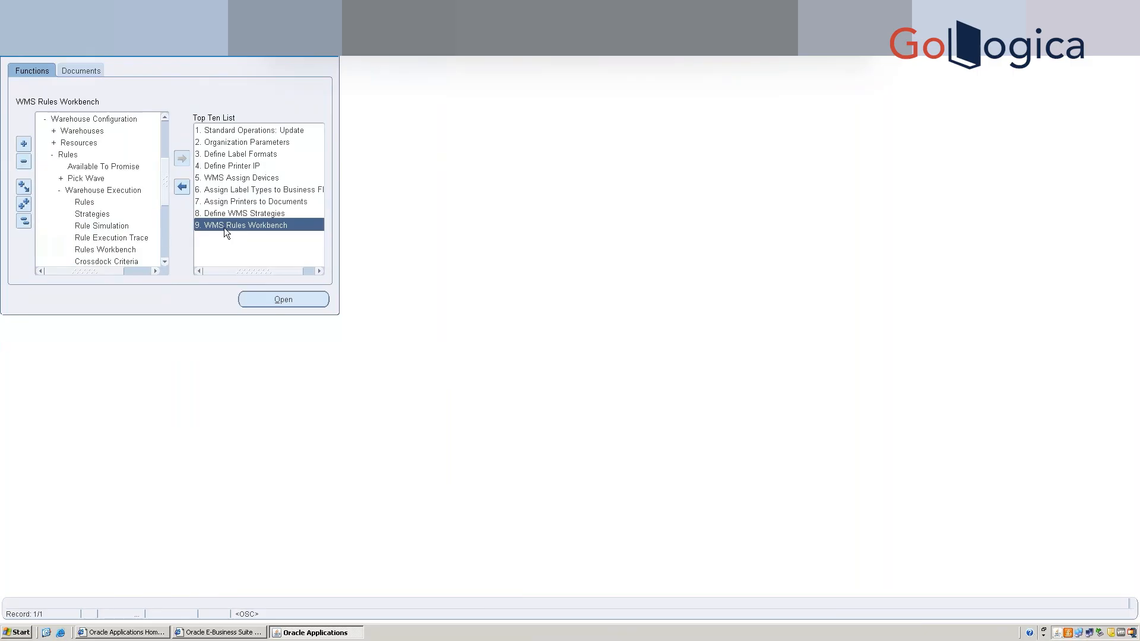
Launch WMS Rules Workbench from the Top Ten List for organization W1.
{"action": "double_click", "coordinate": [225, 226]}
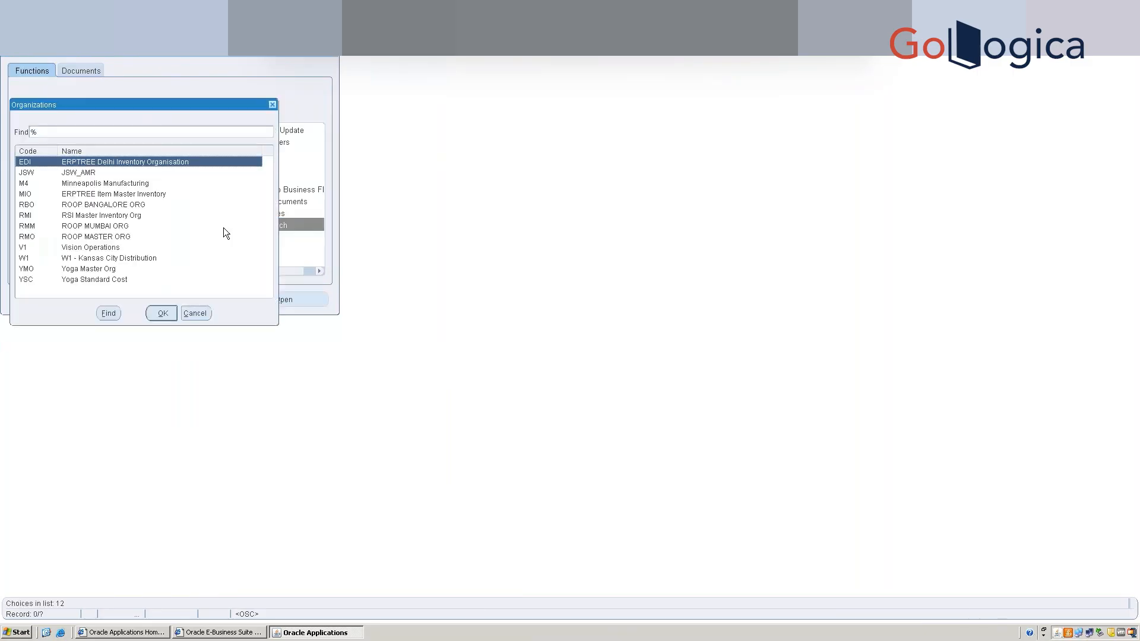
{"action": "double_click", "coordinate": [37, 258]}
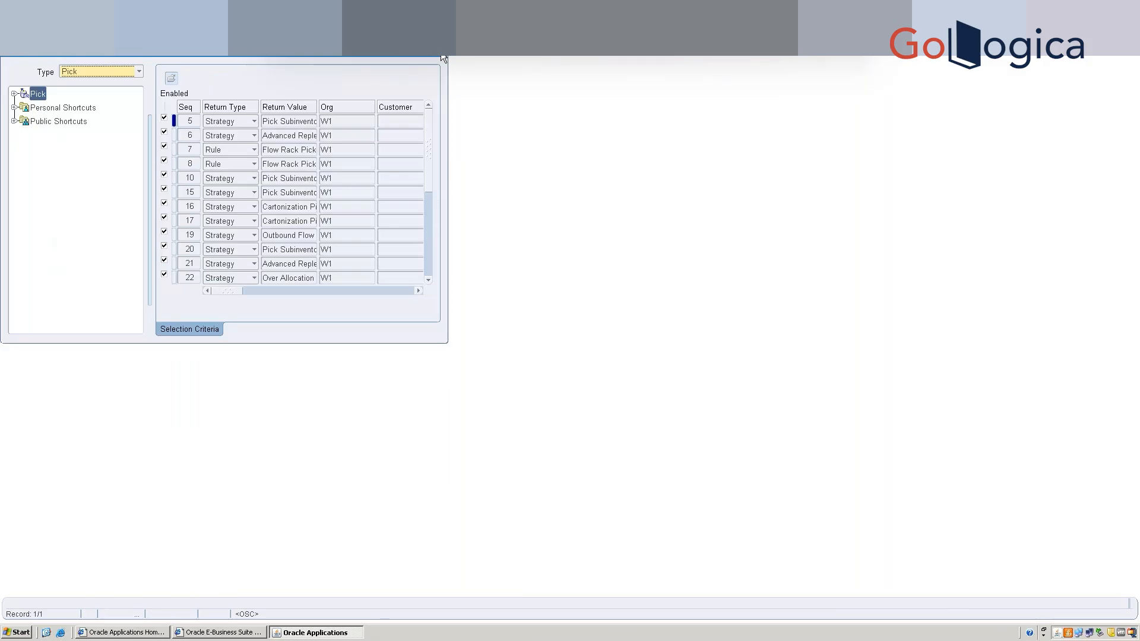
{"action": "left_click", "coordinate": [344, 122]}
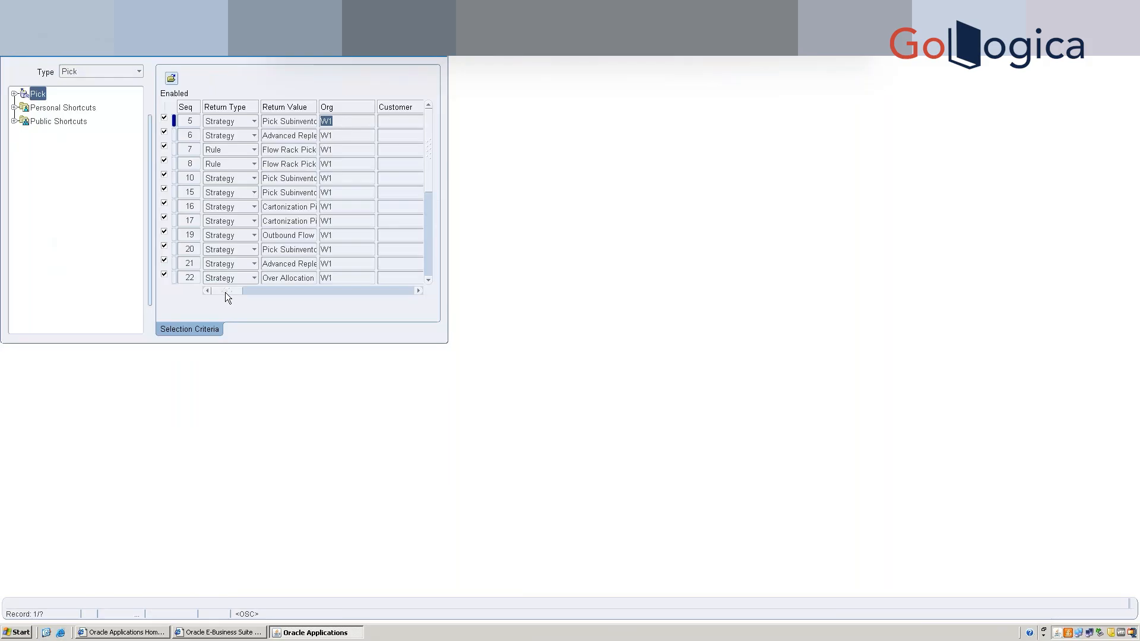
{"action": "left_click_drag", "start_coordinate": [226, 292], "coordinate": [251, 294]}
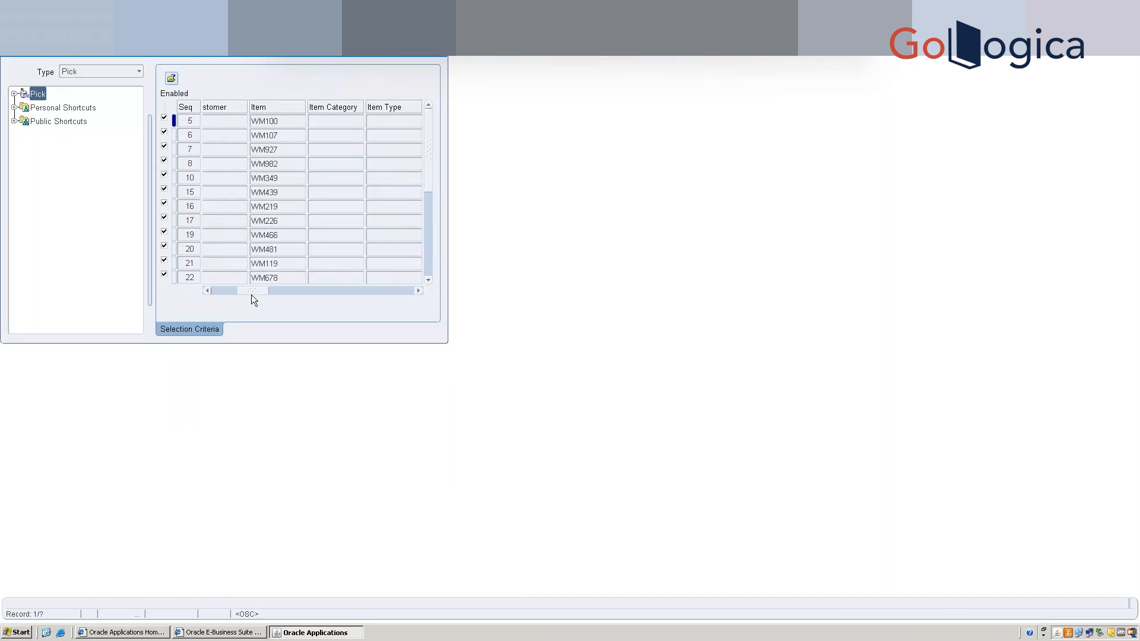
{"action": "left_click_drag", "start_coordinate": [254, 294], "coordinate": [390, 303]}
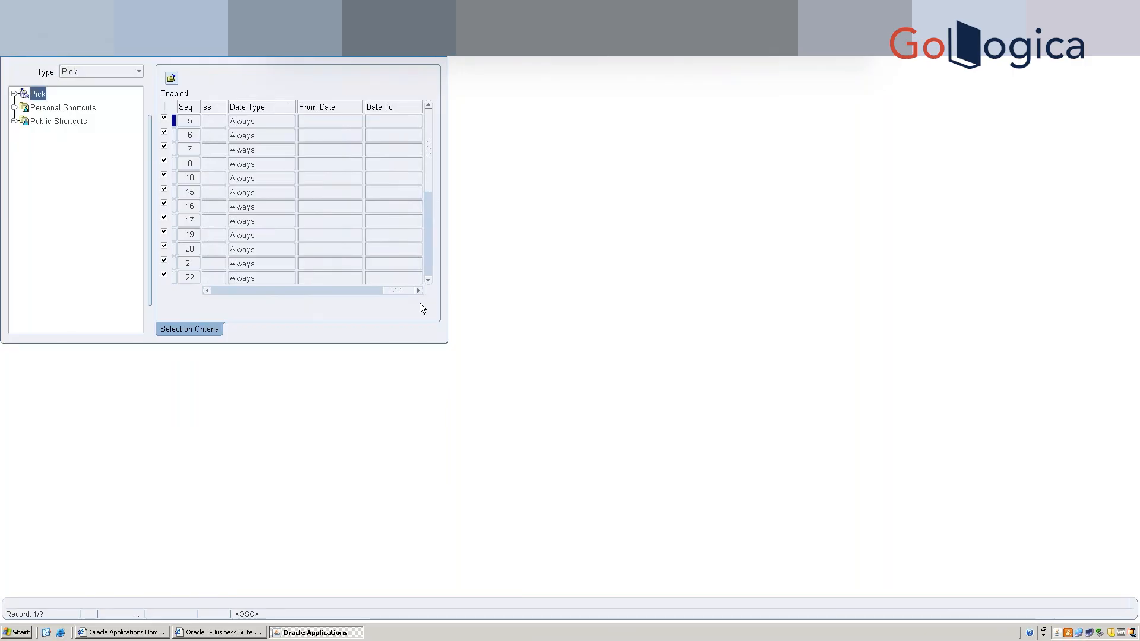
{"action": "left_click_drag", "start_coordinate": [414, 303], "coordinate": [200, 300]}
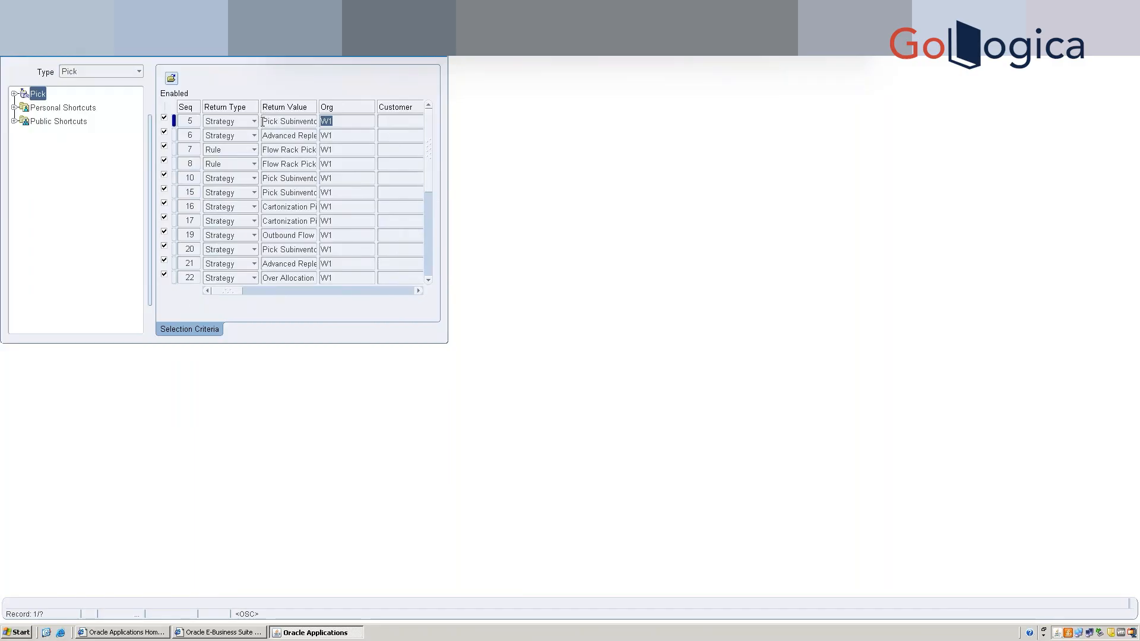
{"action": "left_click_drag", "start_coordinate": [273, 121], "coordinate": [335, 121]}
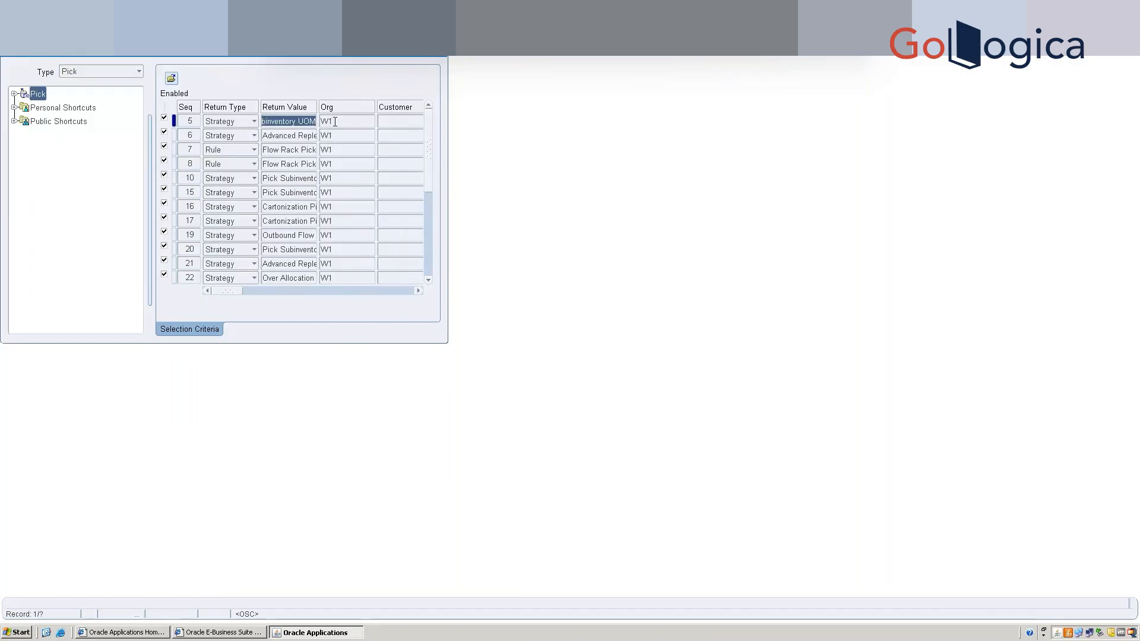